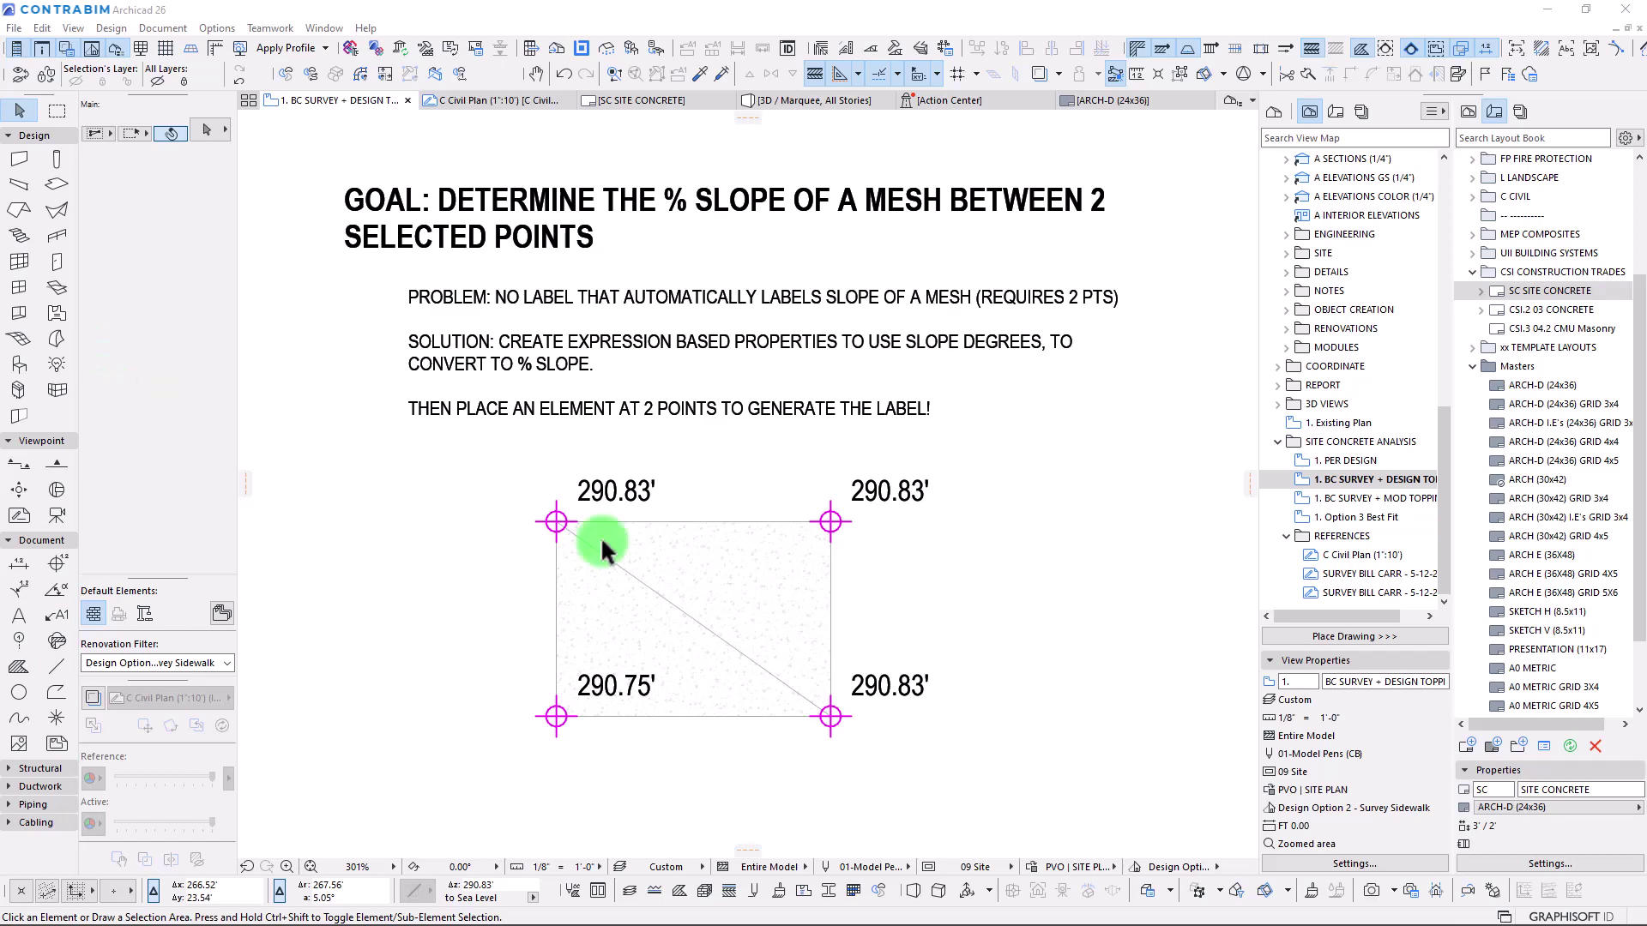
# Examine the sloping elements overview, selecting the sample roof, beam and pipe in turn.
pyautogui.scroll(-3, 673, 536)
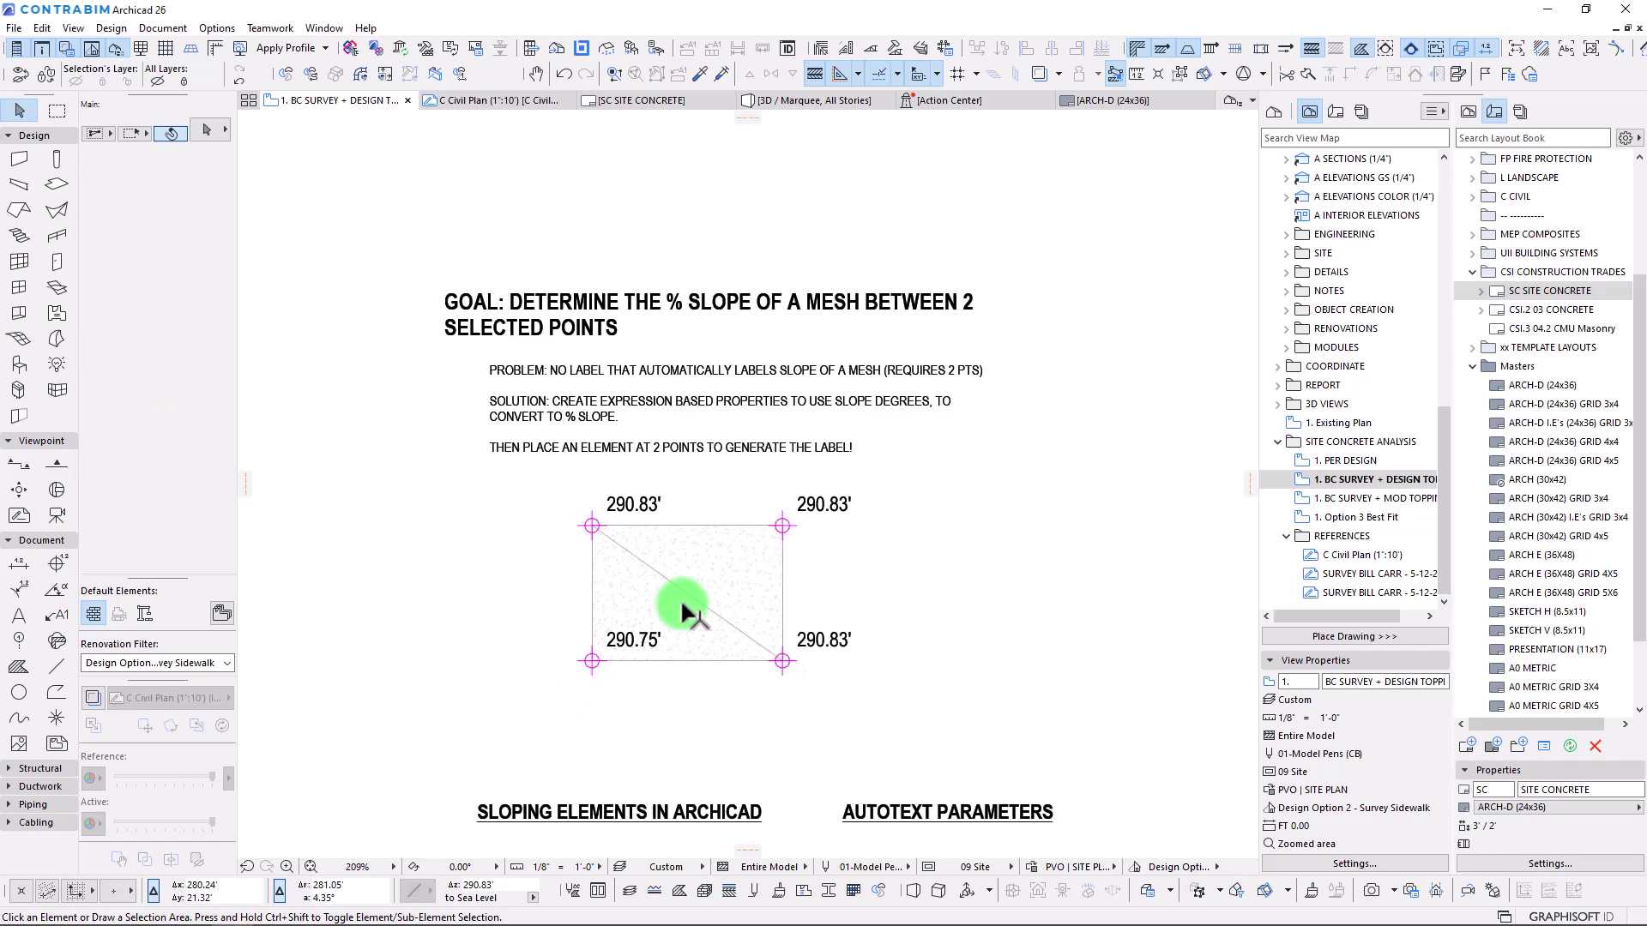
pyautogui.moveTo(682, 604); pyautogui.dragTo(659, 247, button='middle')
pyautogui.scroll(3, 647, 562)
pyautogui.moveTo(633, 611); pyautogui.dragTo(549, 182, button='middle')
pyautogui.moveTo(576, 305); pyautogui.dragTo(609, 464, button='middle')
pyautogui.scroll(-2, 616, 316)
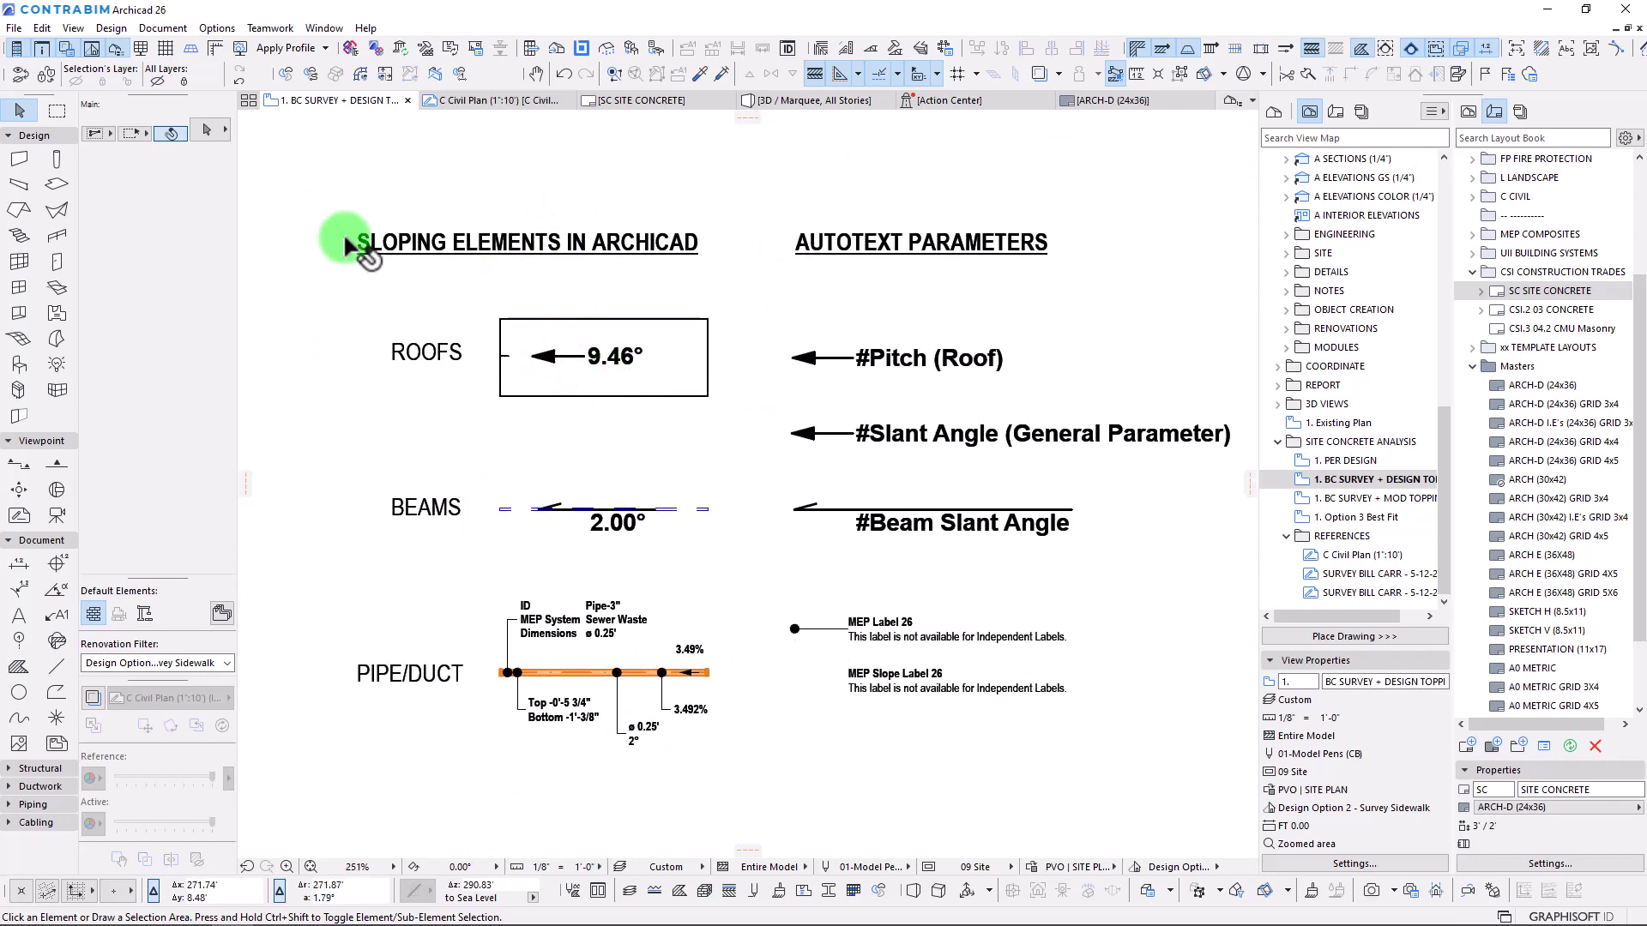
pyautogui.click(681, 324)
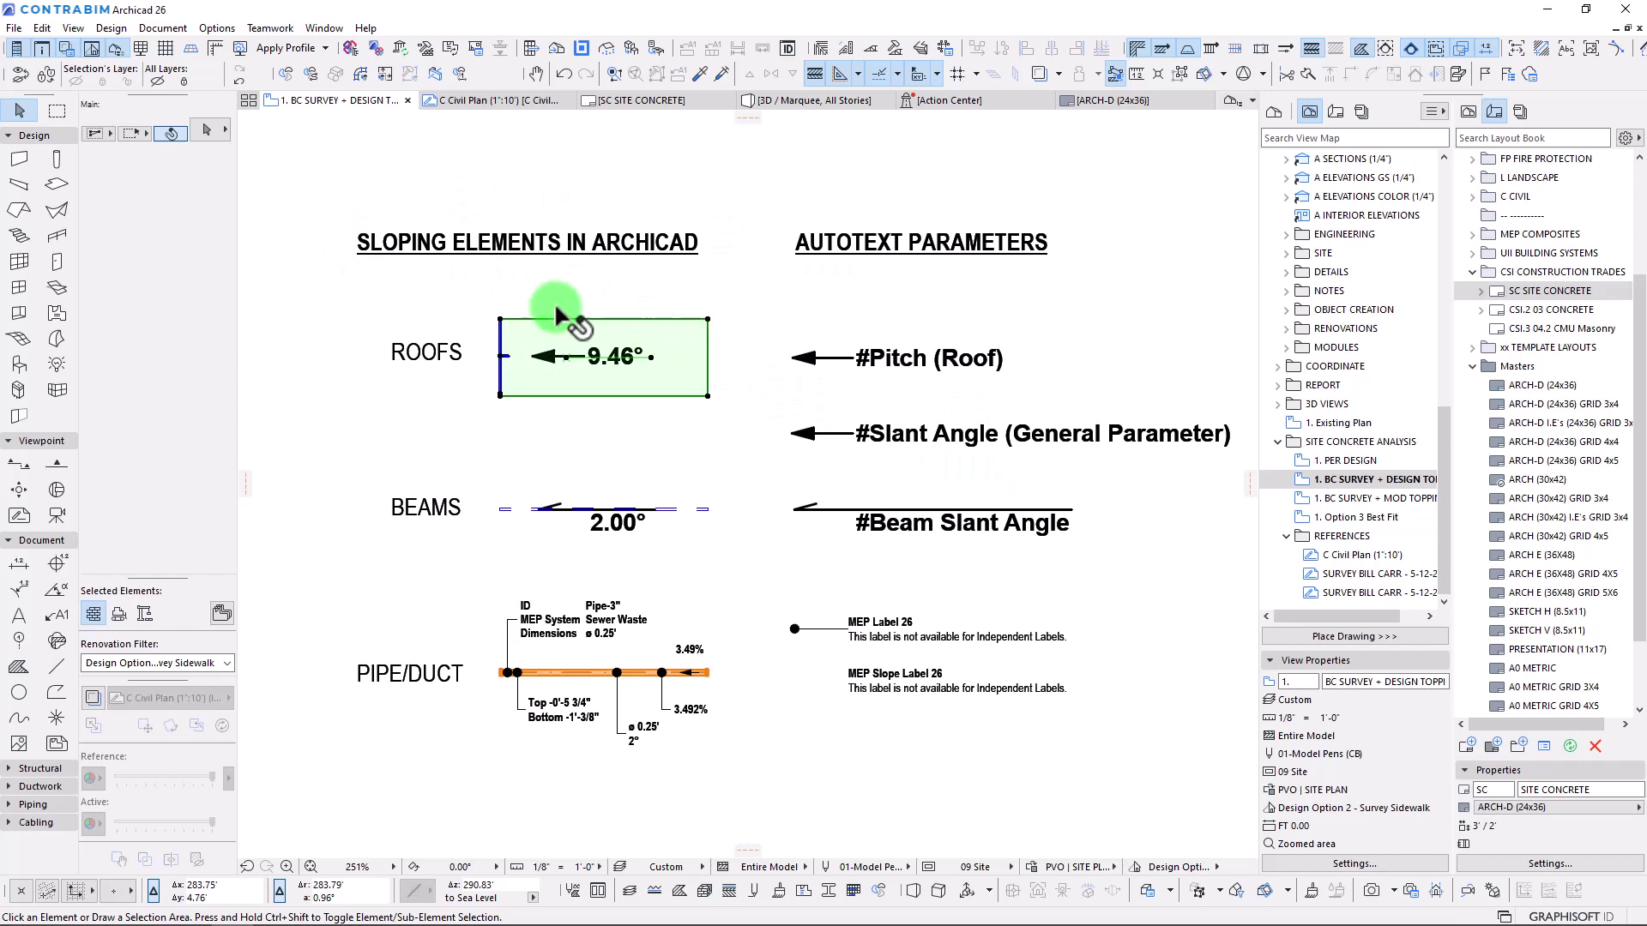
pyautogui.click(696, 509)
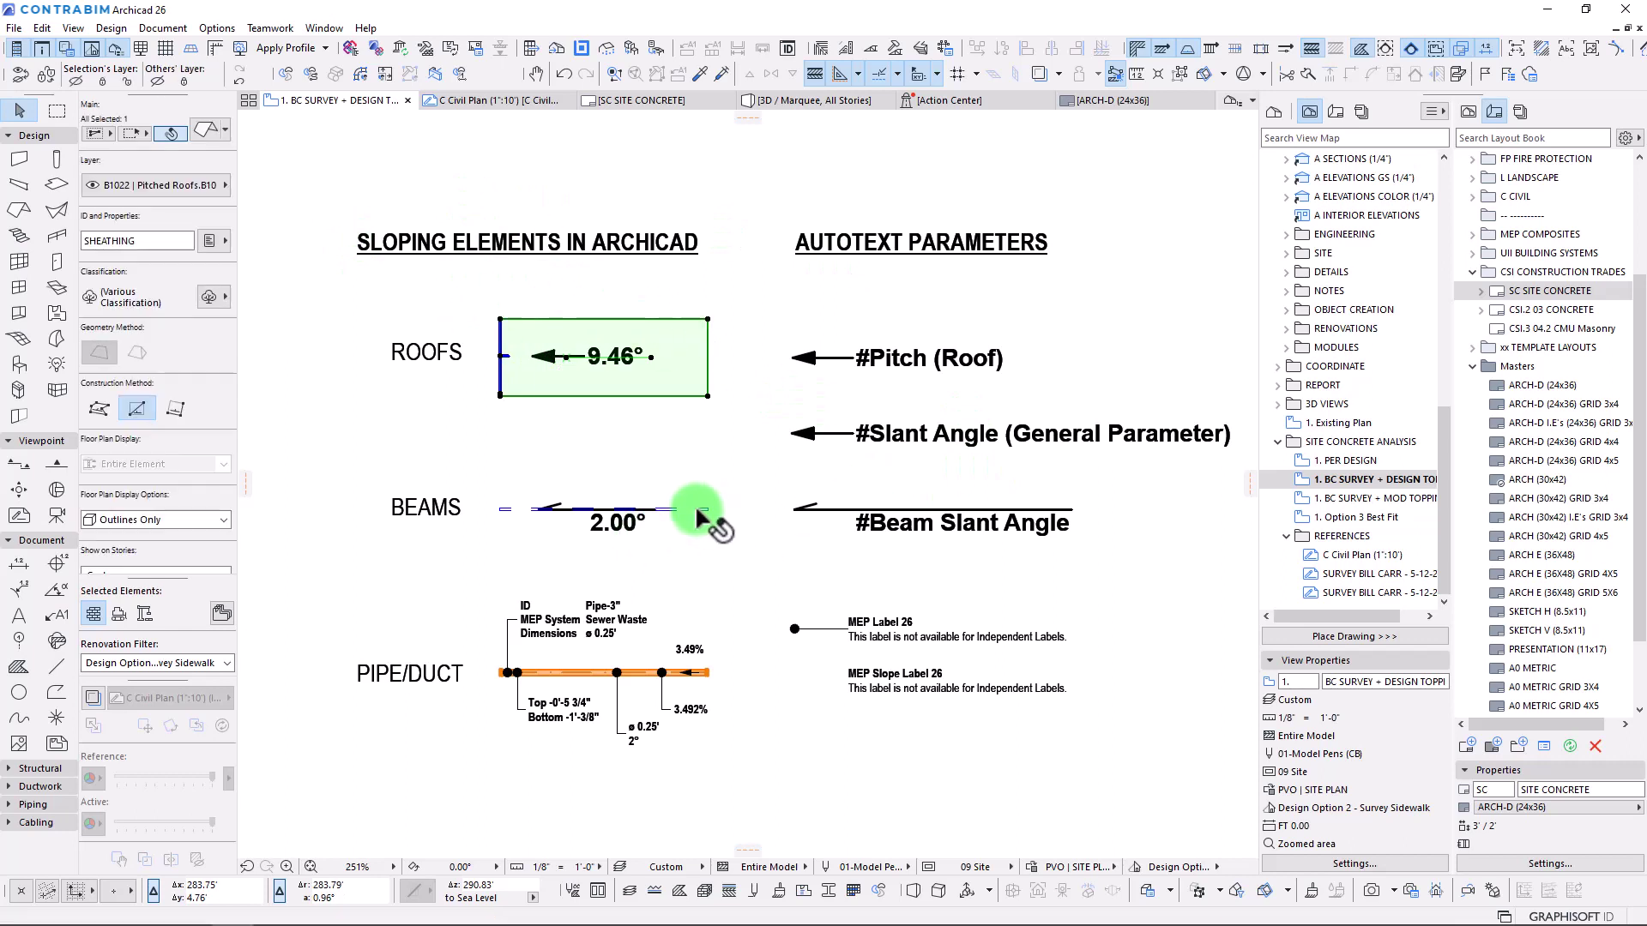
pyautogui.click(705, 674)
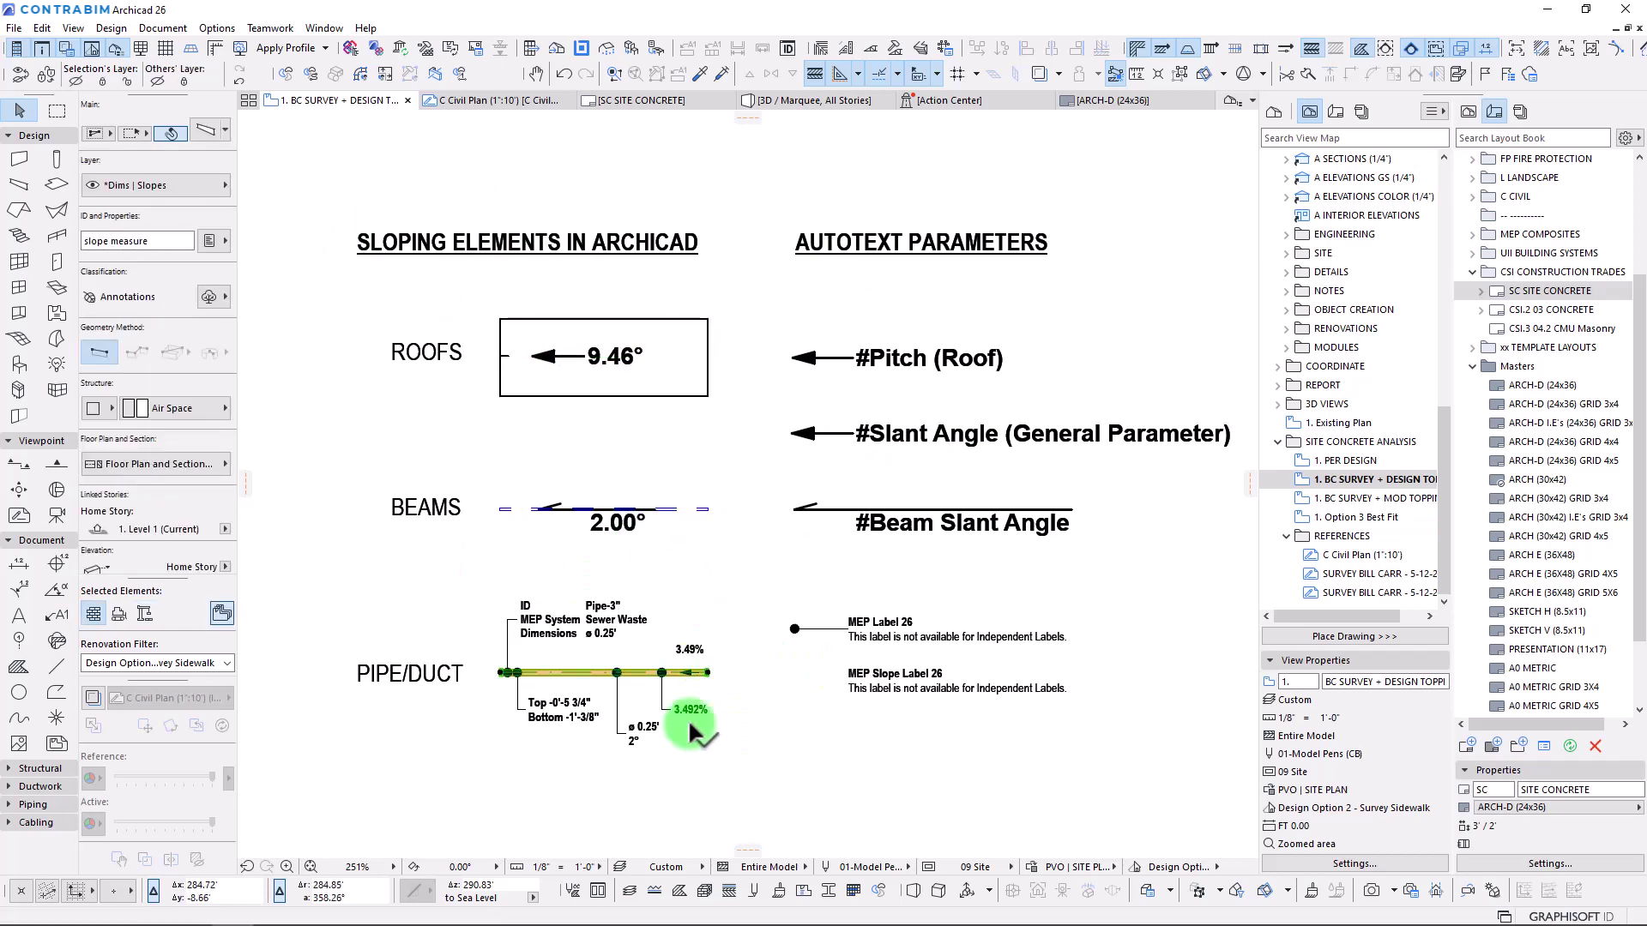
pyautogui.click(676, 673)
# Examine the sample pipe's slope labels and the MEP label notes beside it, and clear the selection.
pyautogui.scroll(4, 661, 713)
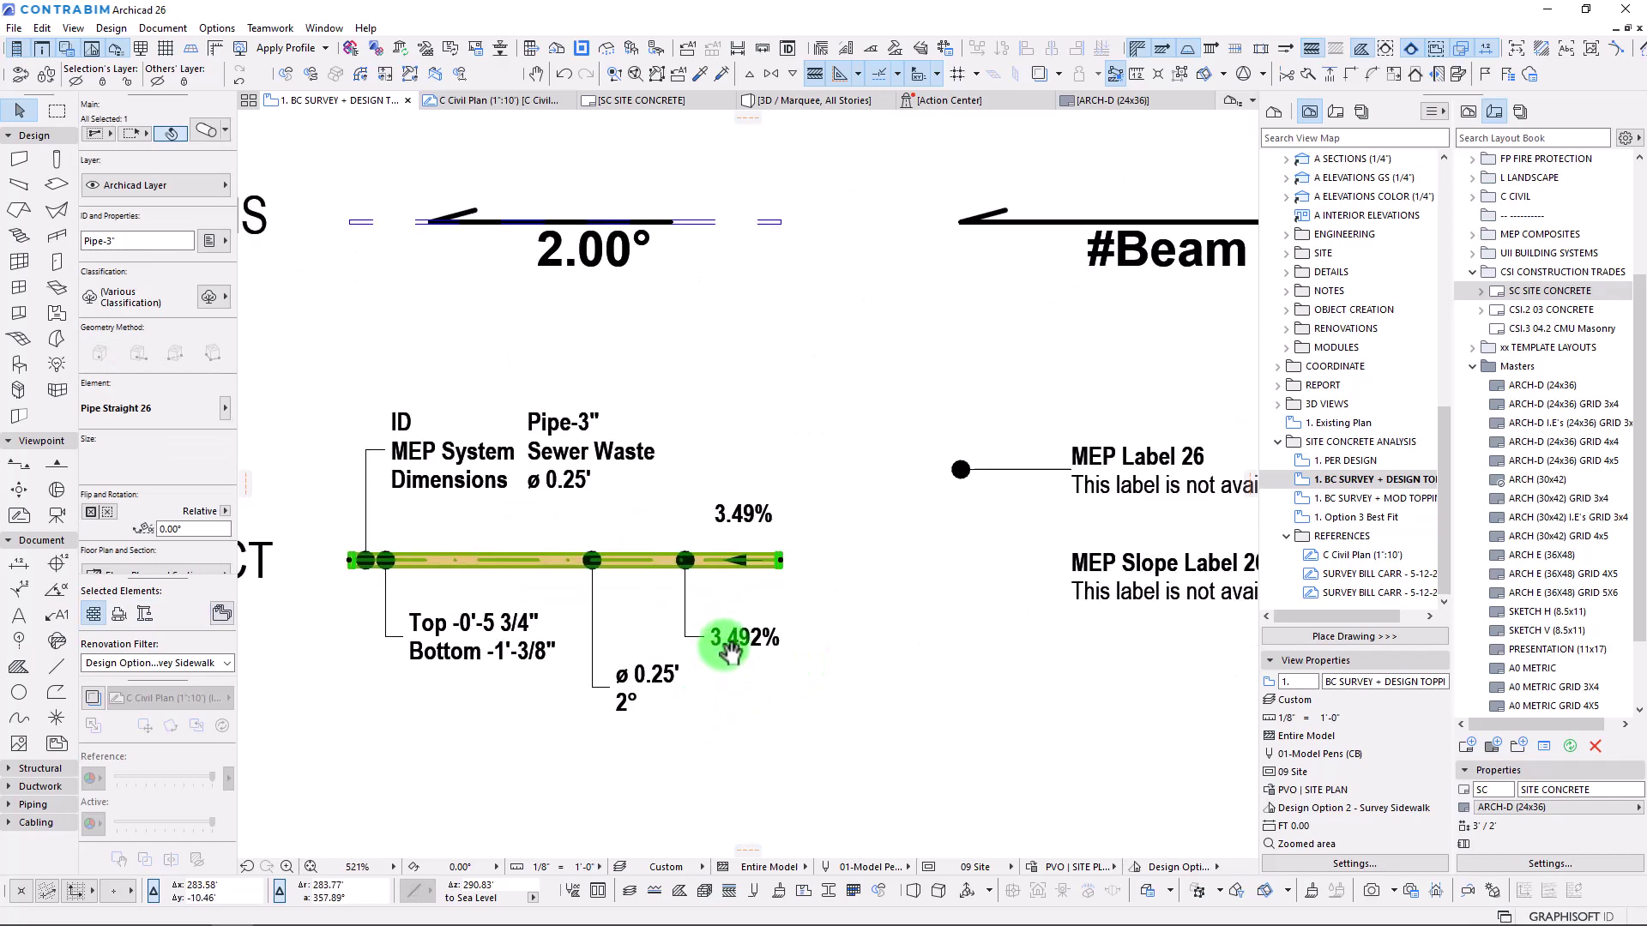
pyautogui.moveTo(726, 648); pyautogui.dragTo(731, 627, button='middle')
pyautogui.moveTo(940, 597); pyautogui.dragTo(754, 610, button='middle')
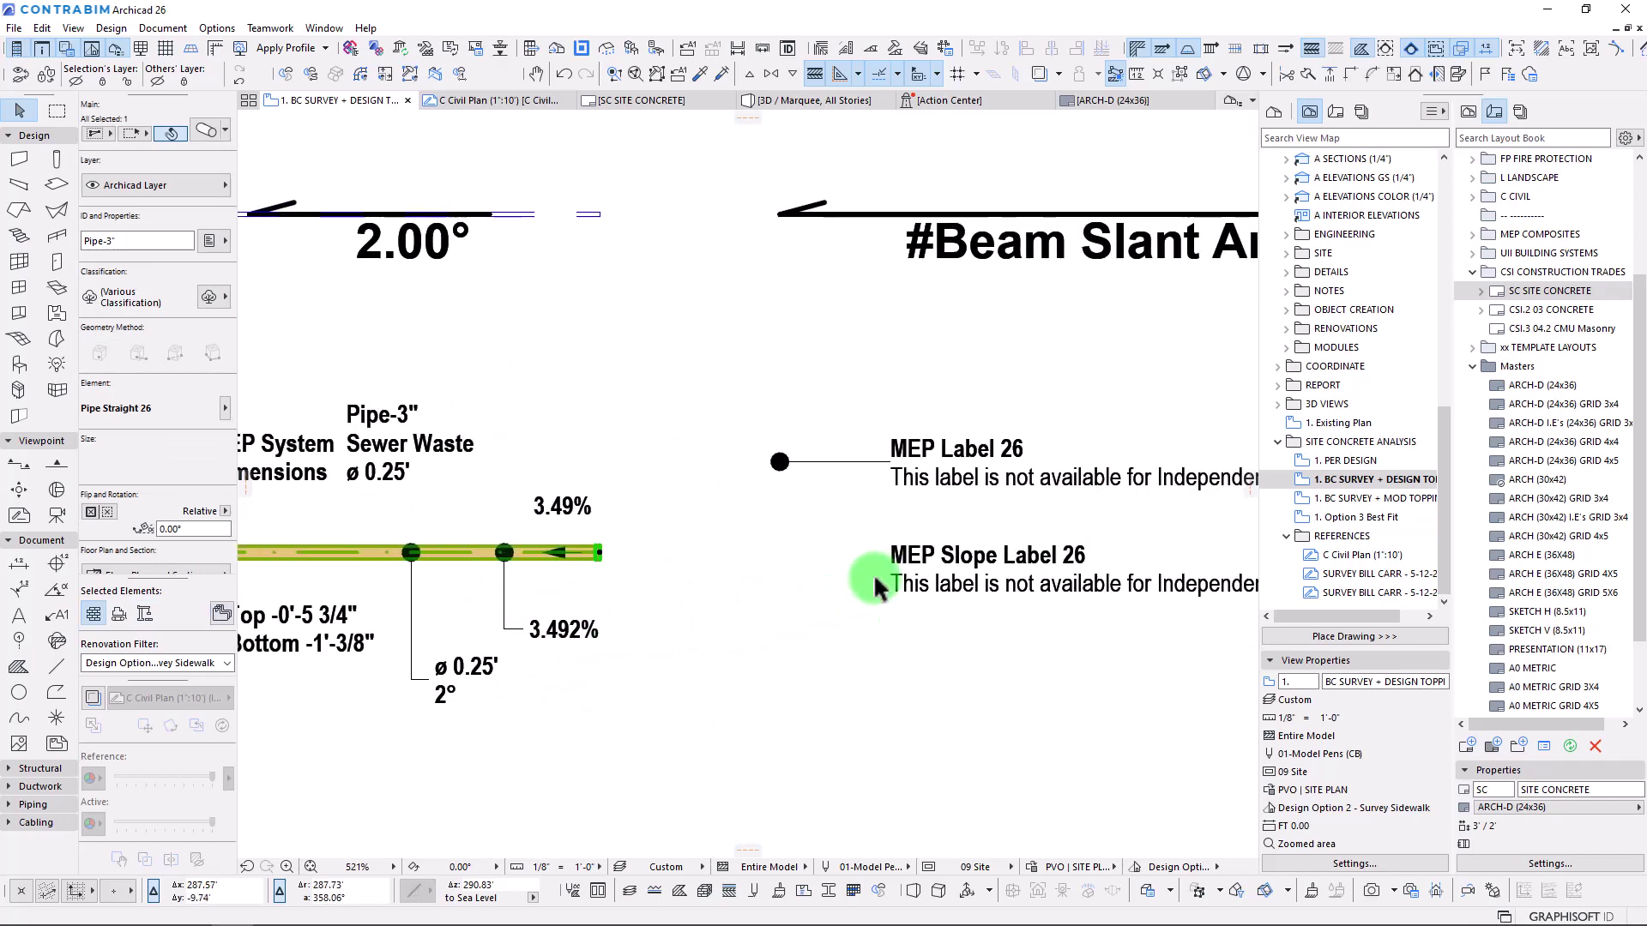
pyautogui.scroll(-3, 875, 586)
pyautogui.moveTo(723, 439); pyautogui.dragTo(744, 733, button='middle')
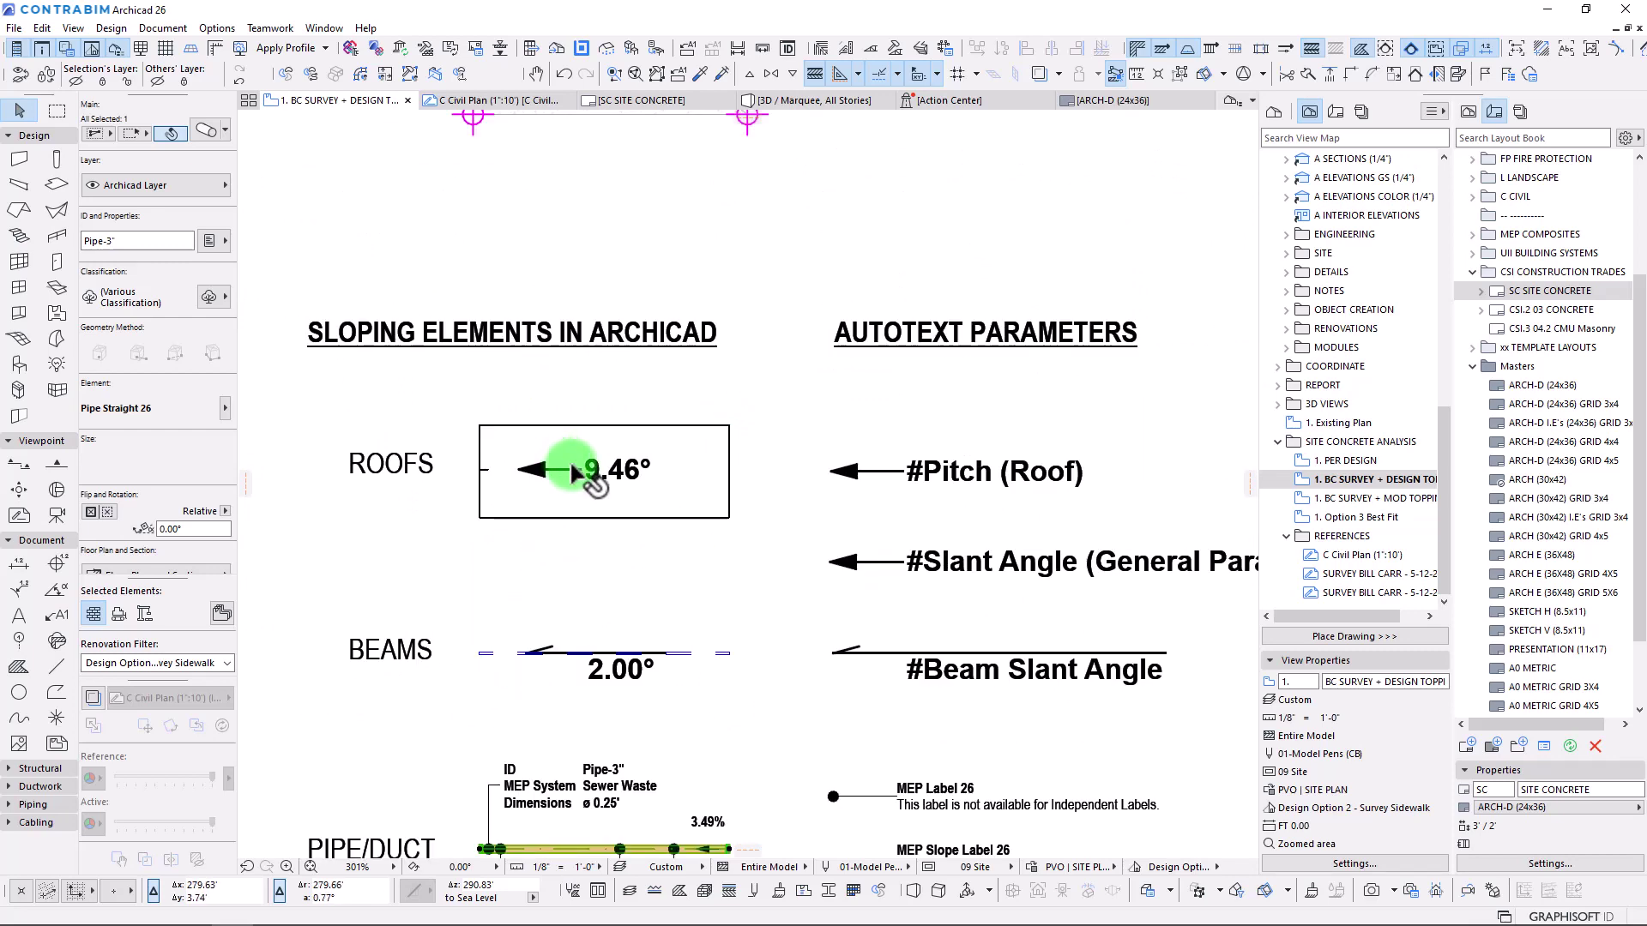
pyautogui.press('Escape')
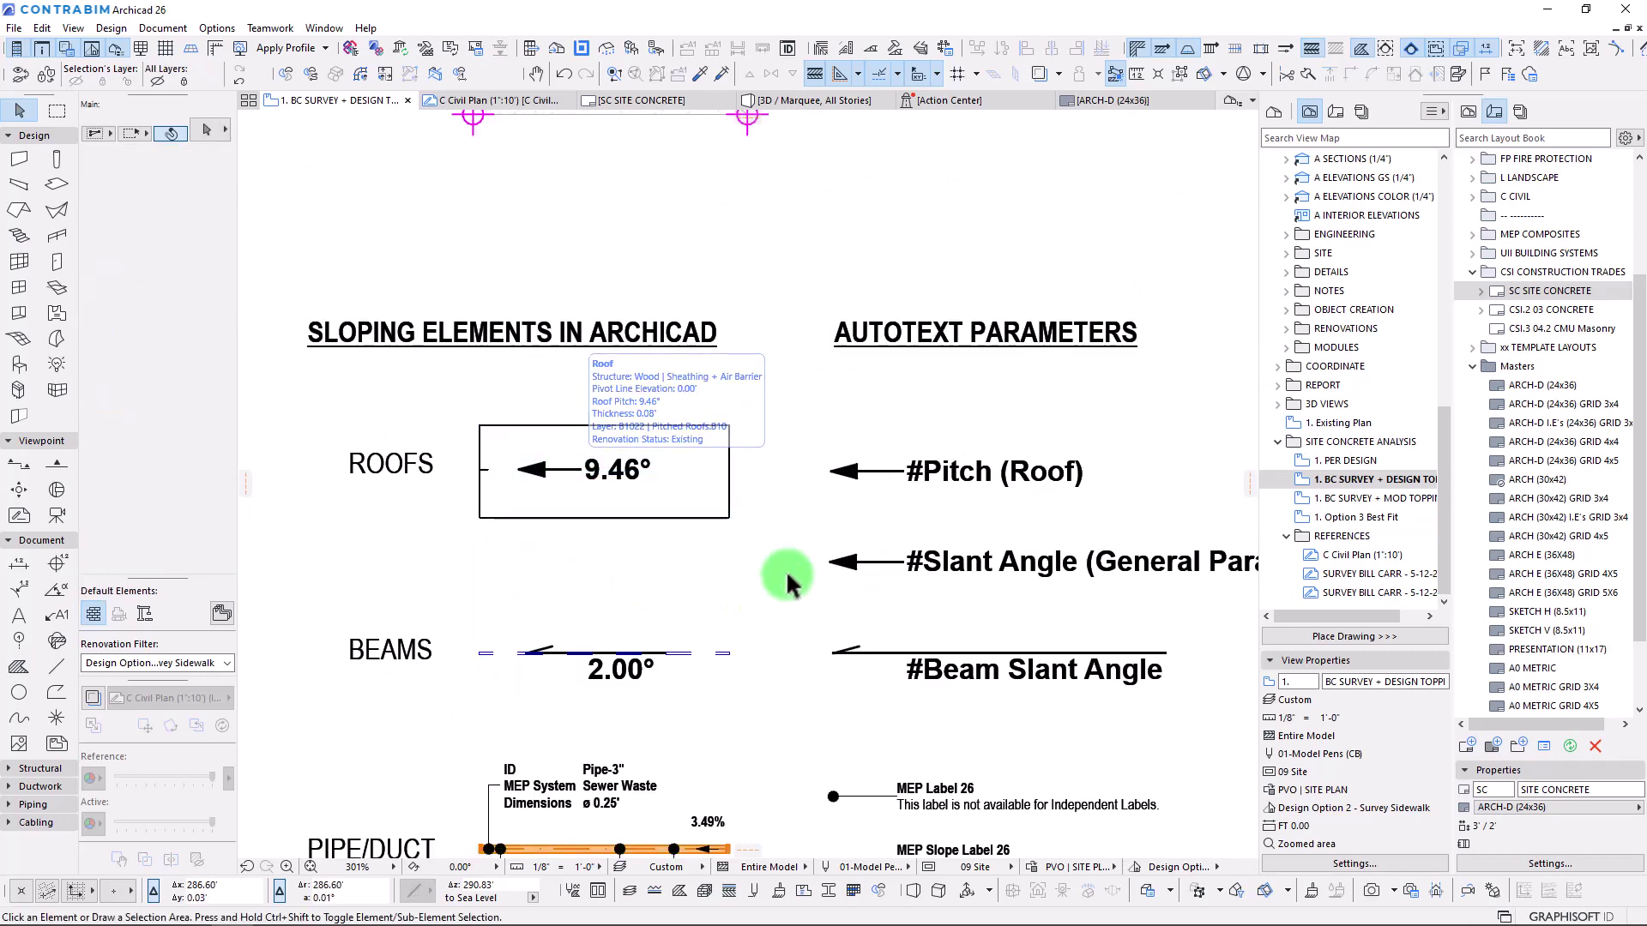
# Examine the goal notes and the sloped mesh with its corner elevation labels.
pyautogui.scroll(-2, 776, 583)
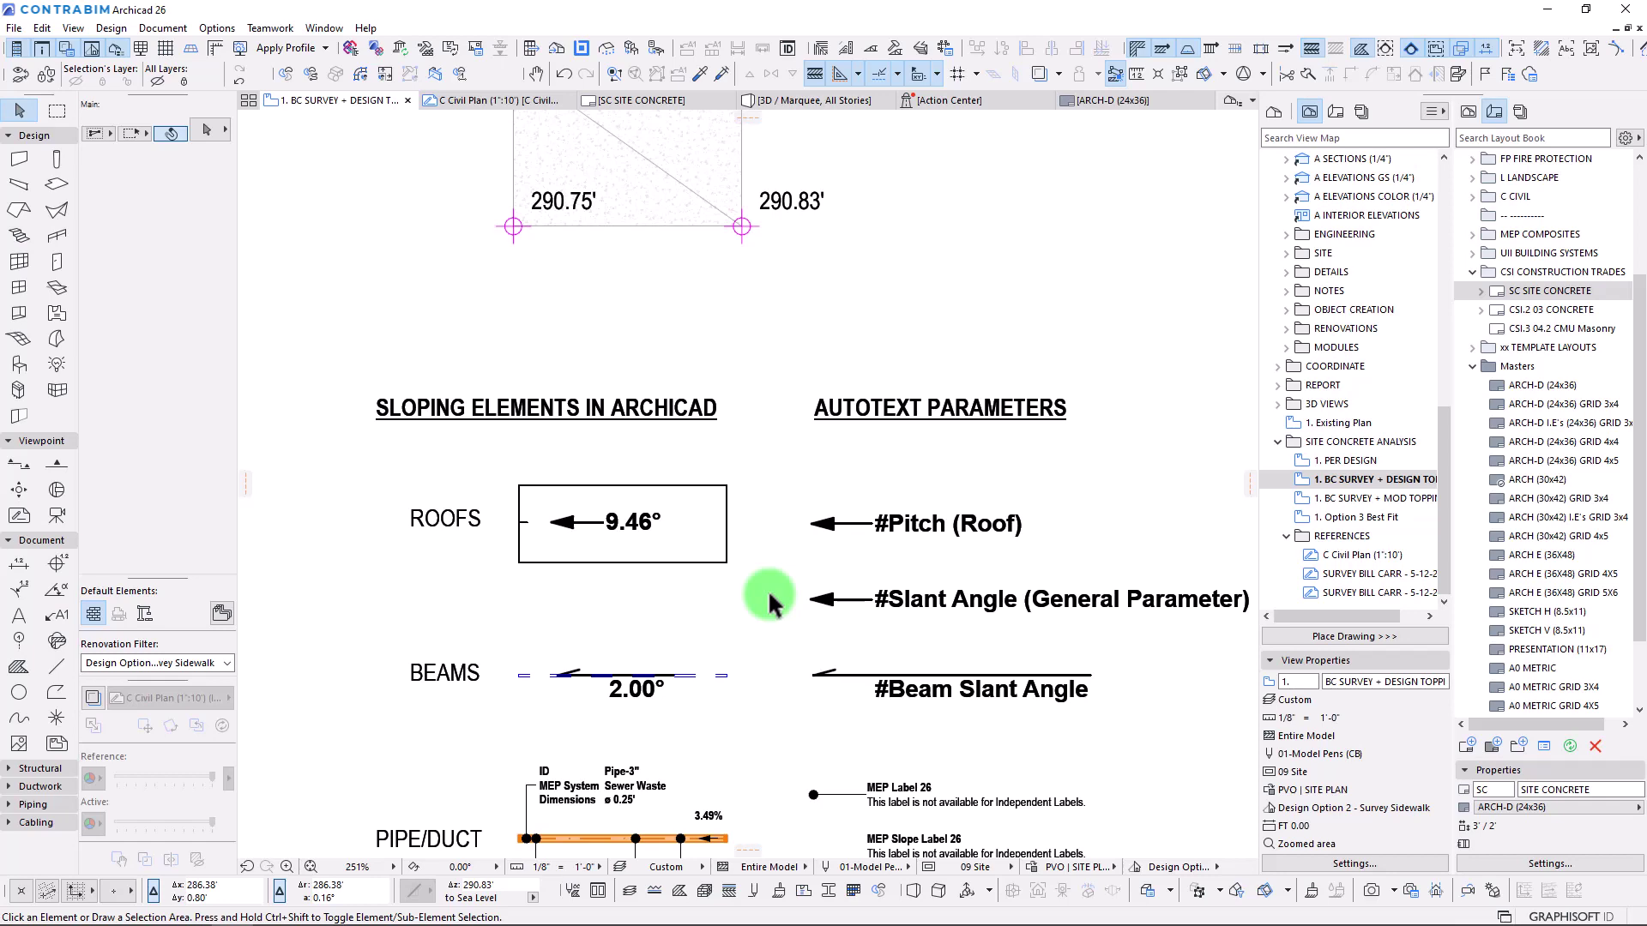
pyautogui.moveTo(746, 430); pyautogui.dragTo(798, 864, button='middle')
pyautogui.scroll(1, 691, 739)
pyautogui.moveTo(695, 729); pyautogui.dragTo(736, 754, button='middle')
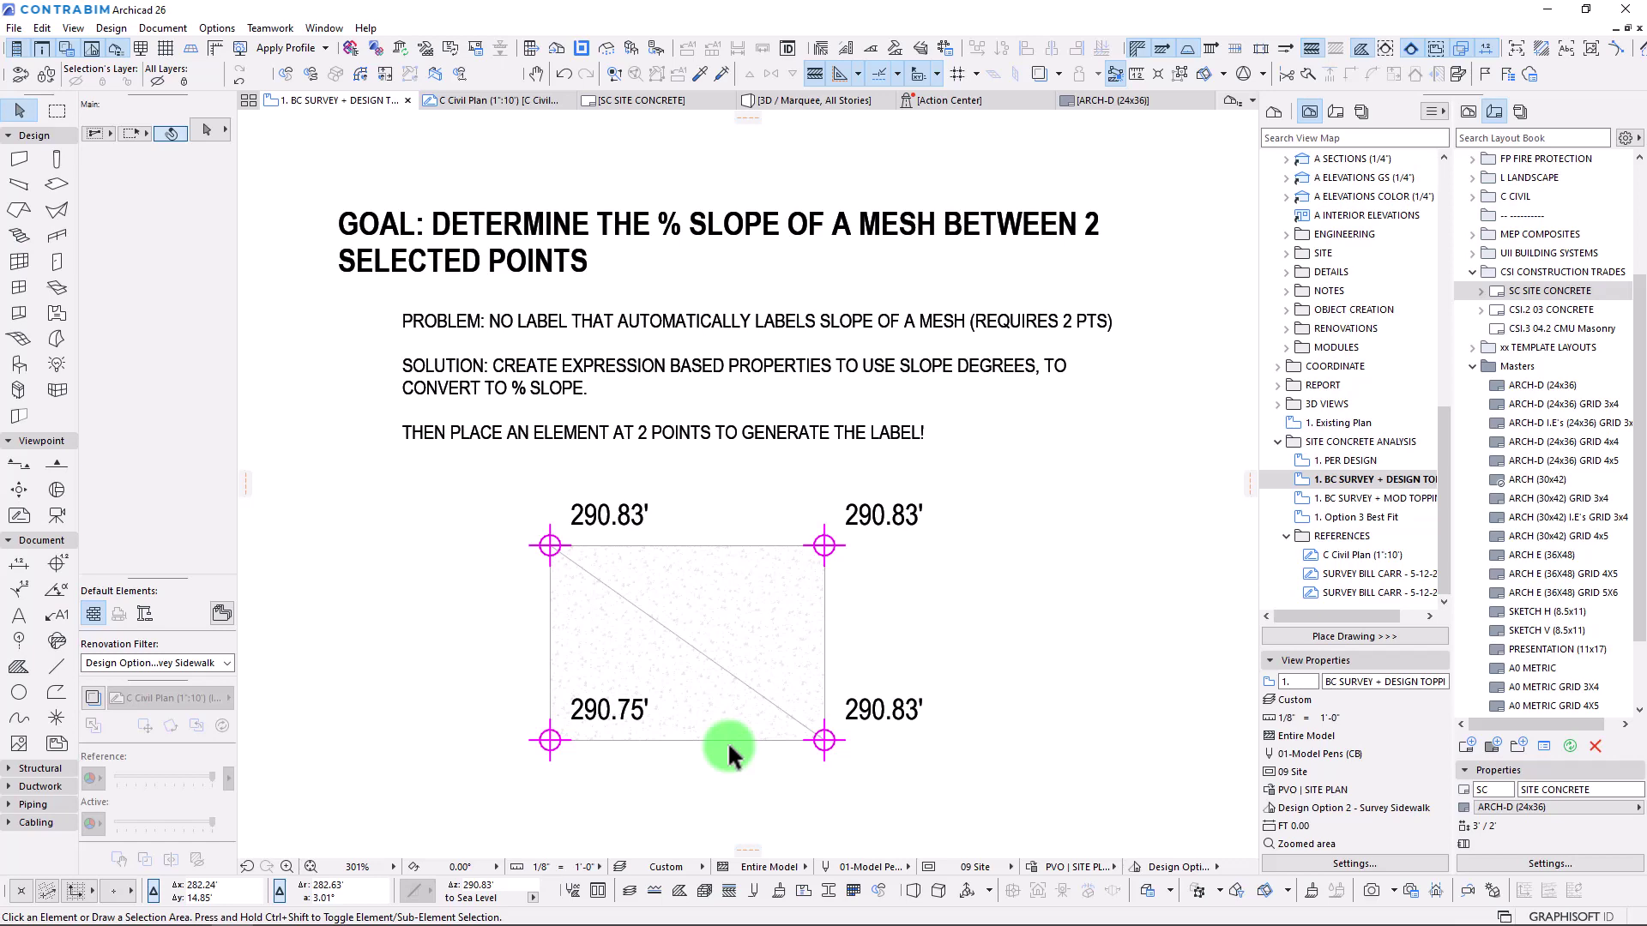
pyautogui.scroll(-1, 655, 626)
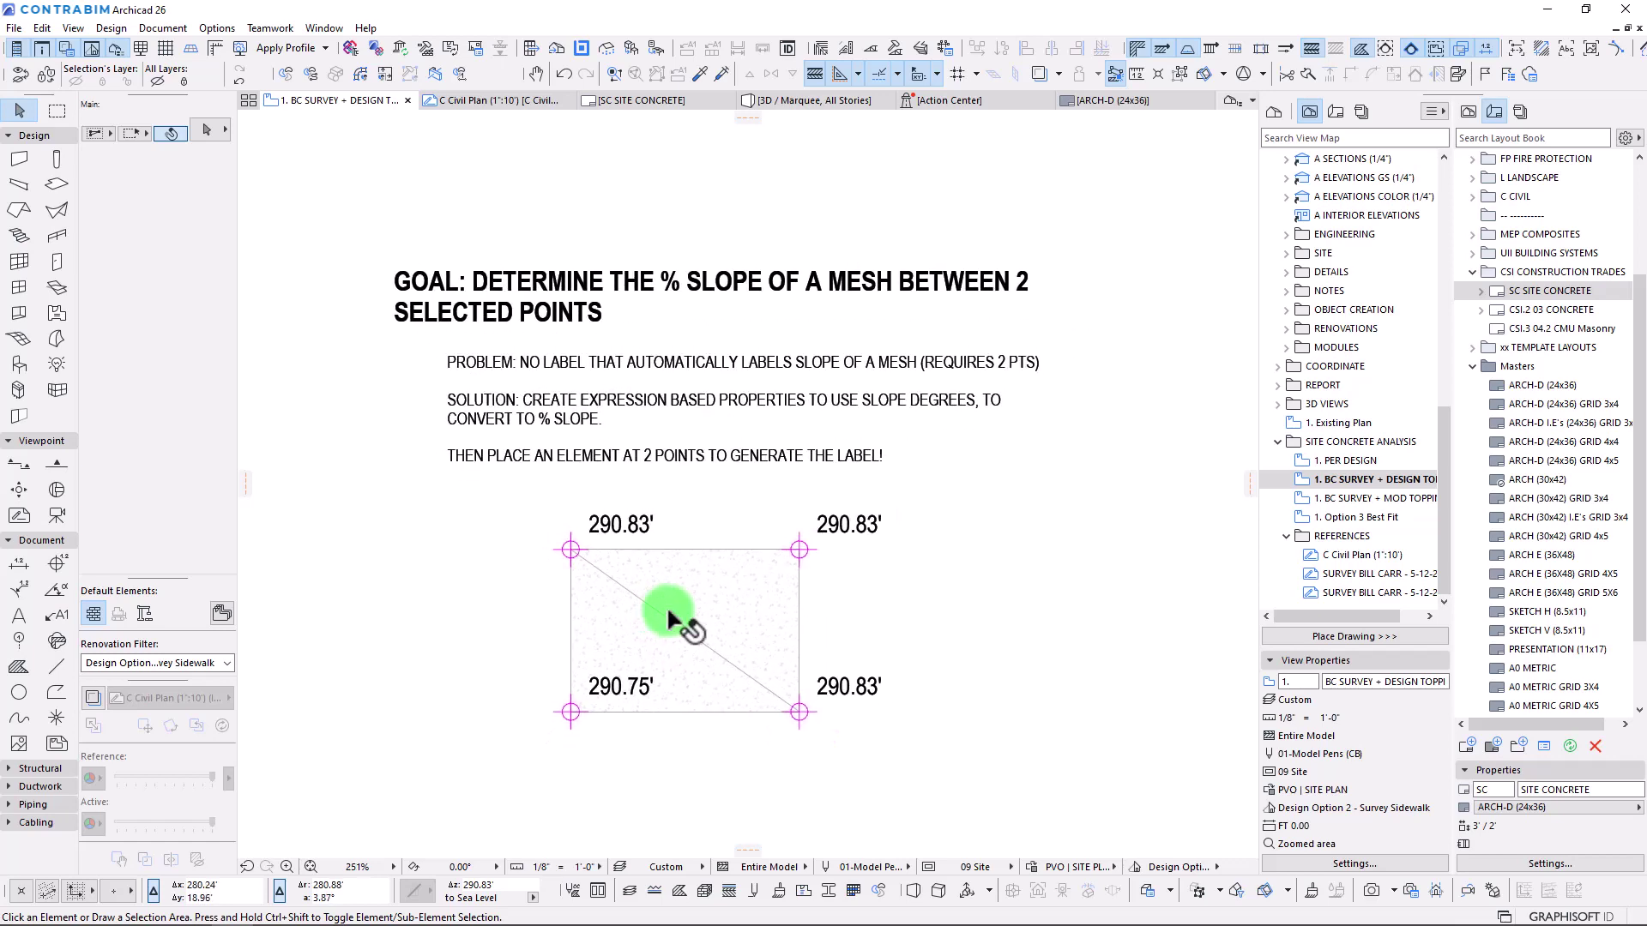
# Open the C Civil Plan view and examine the sidewalk slope labels outside the FFE 290.83 door.
pyautogui.click(494, 101)
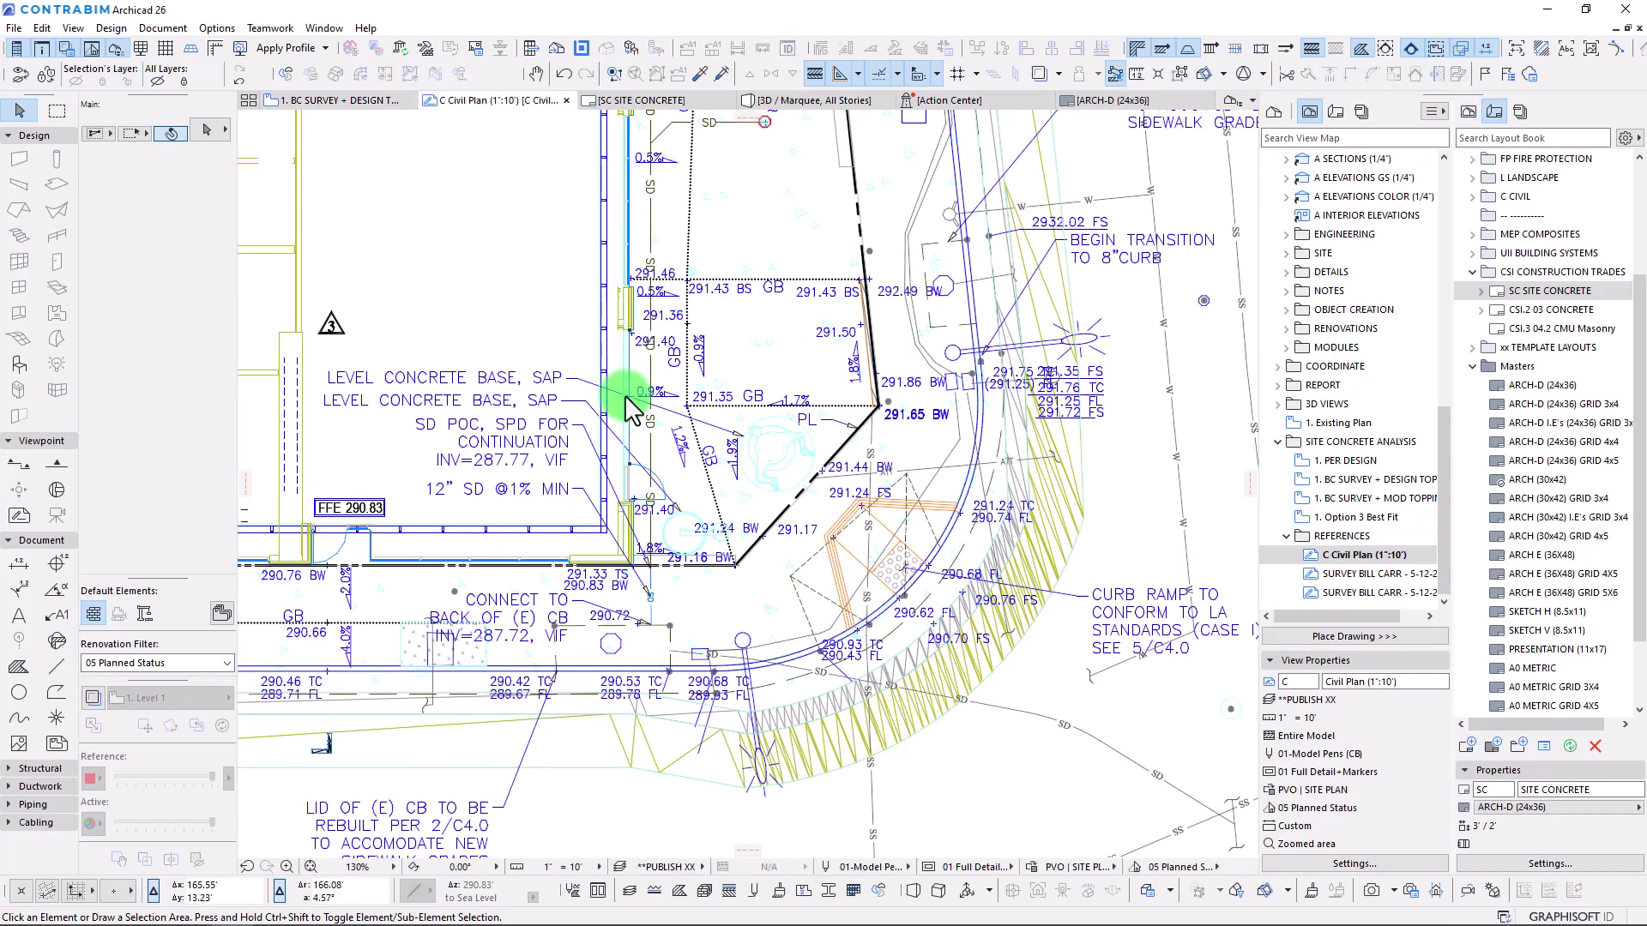
pyautogui.scroll(3, 321, 583)
pyautogui.moveTo(420, 581); pyautogui.dragTo(633, 431, button='middle')
pyautogui.scroll(2, 627, 476)
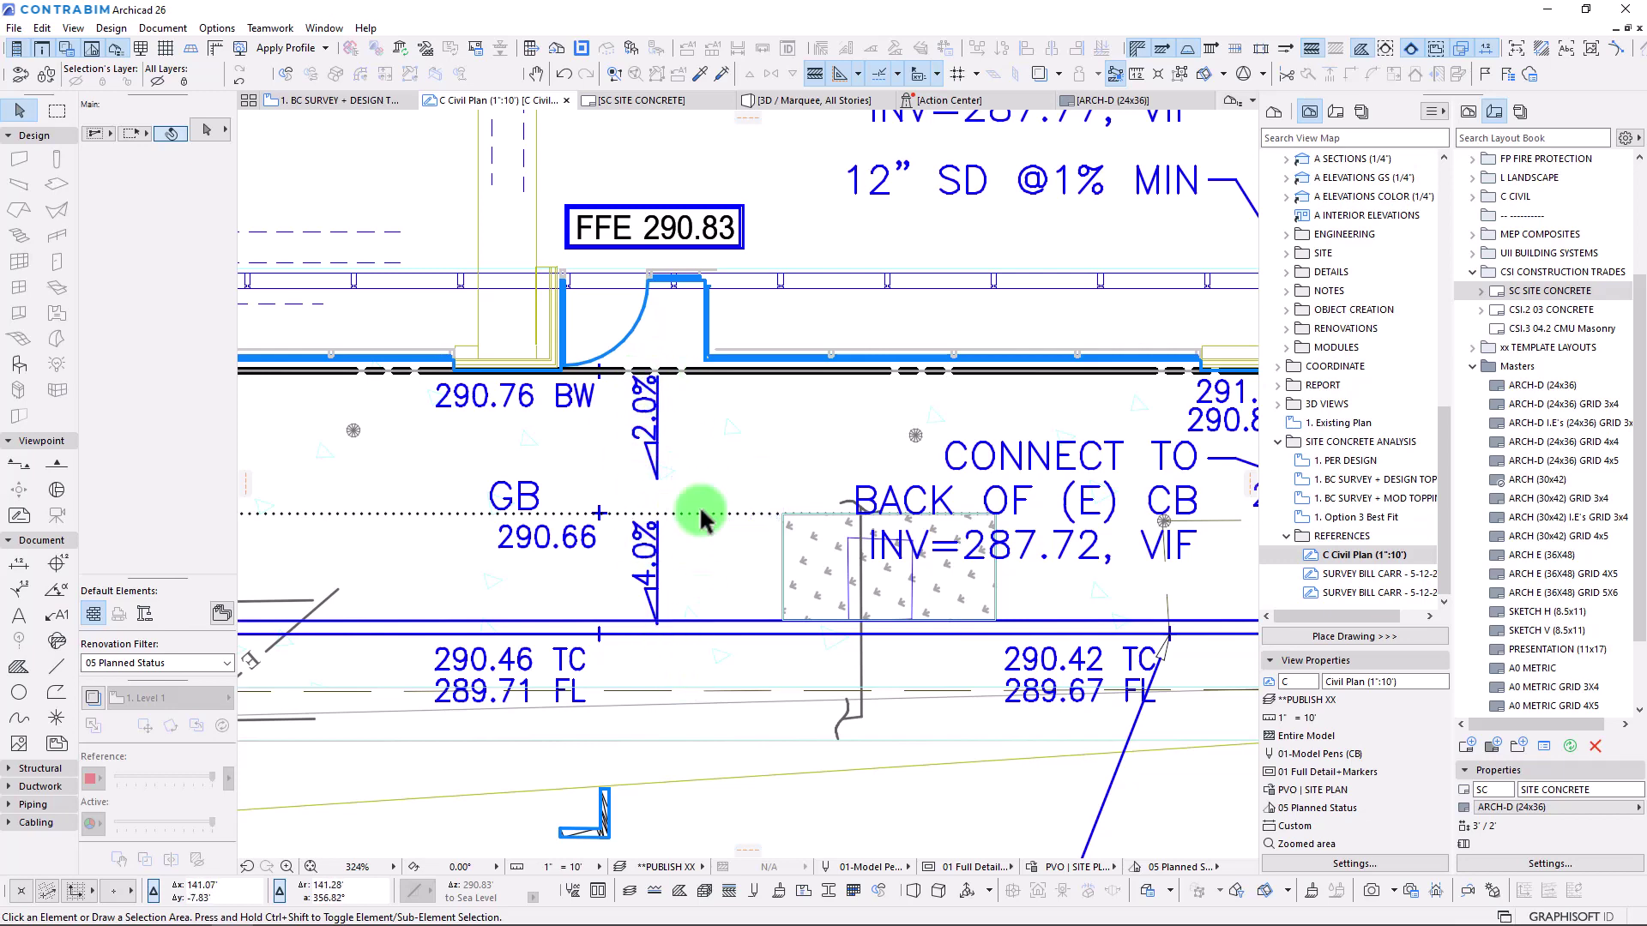
# Examine the slope percentages and spot elevations around the building corner and property line on the civil plan.
pyautogui.scroll(-5, 647, 539)
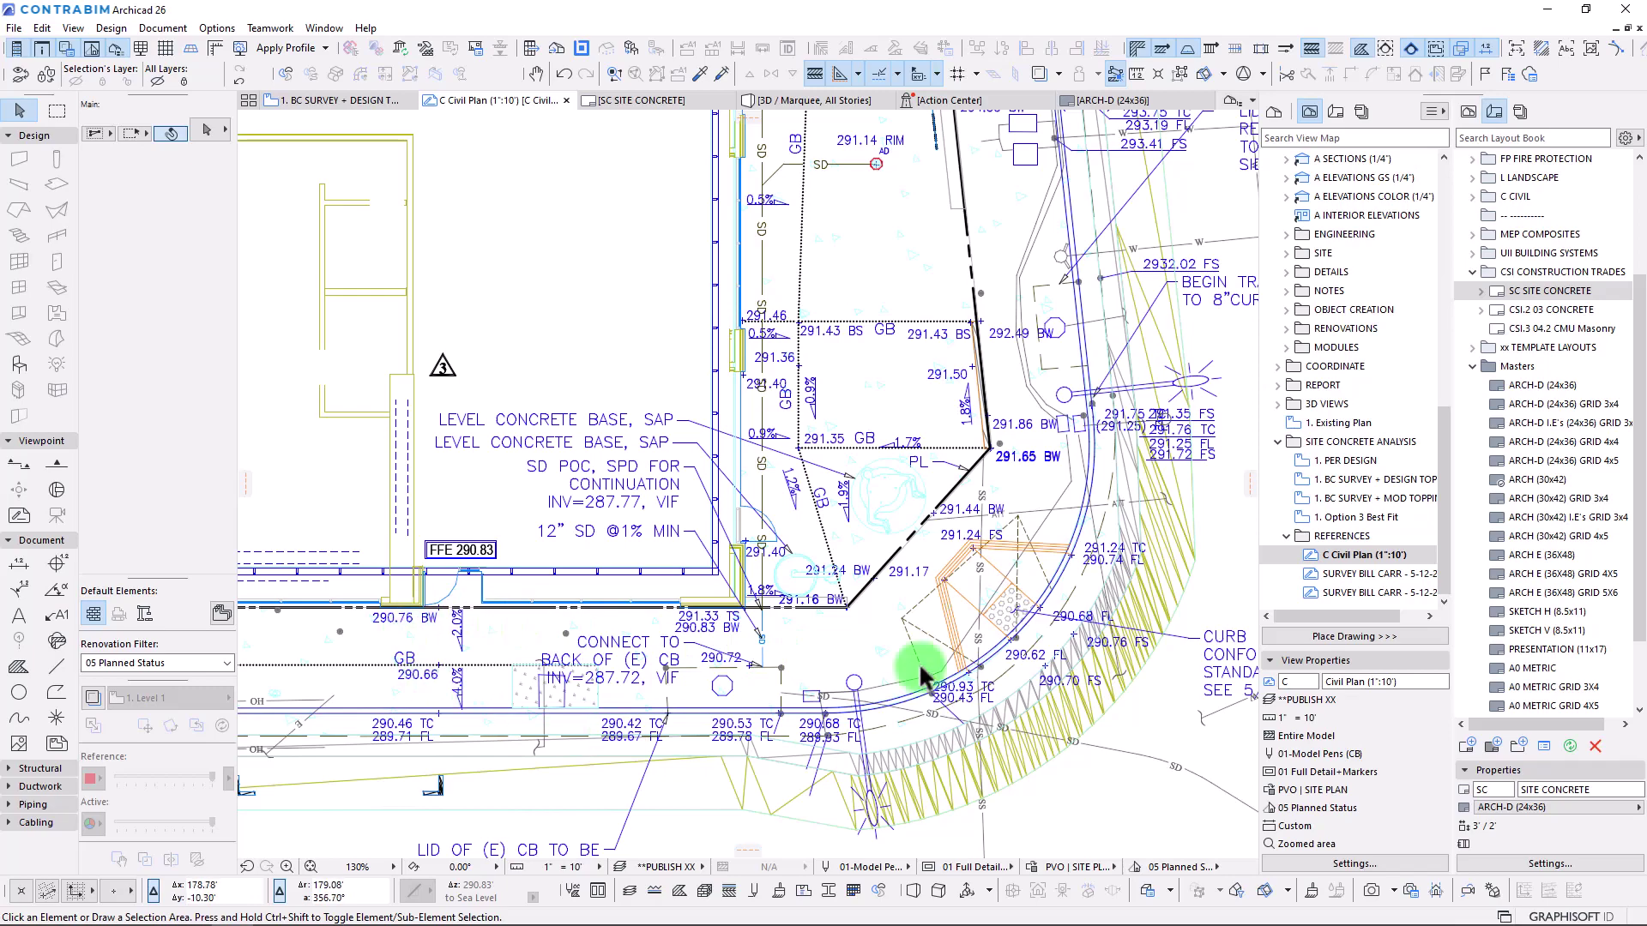
pyautogui.scroll(-3, 1066, 515)
pyautogui.scroll(4, 765, 552)
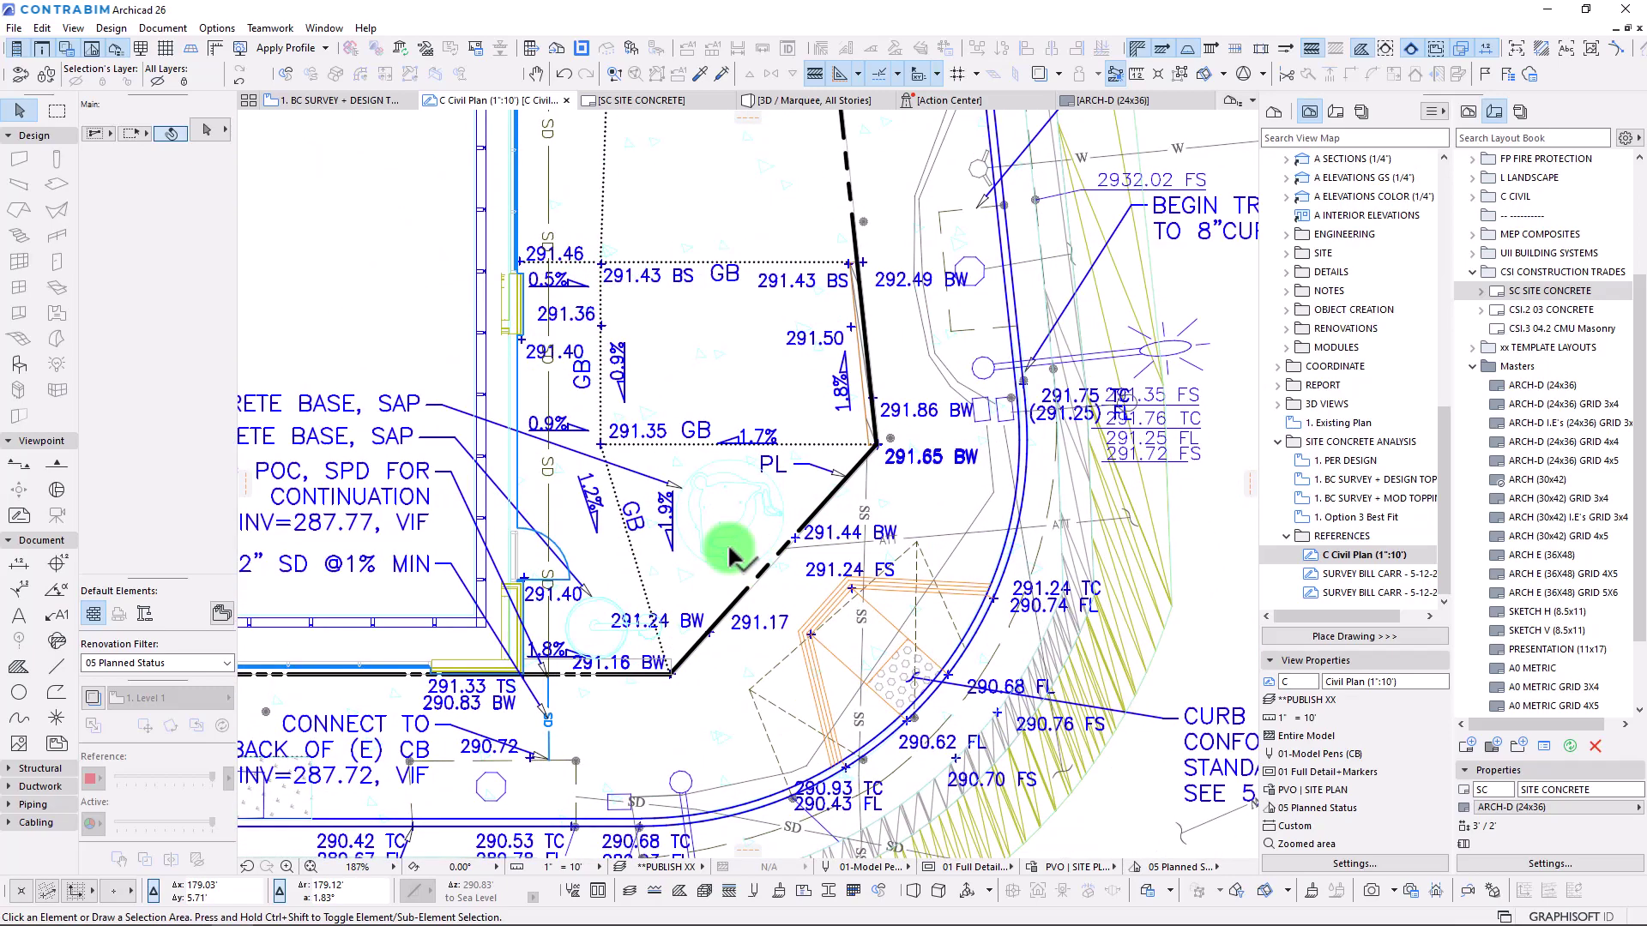
pyautogui.scroll(-2, 724, 542)
pyautogui.scroll(2, 669, 412)
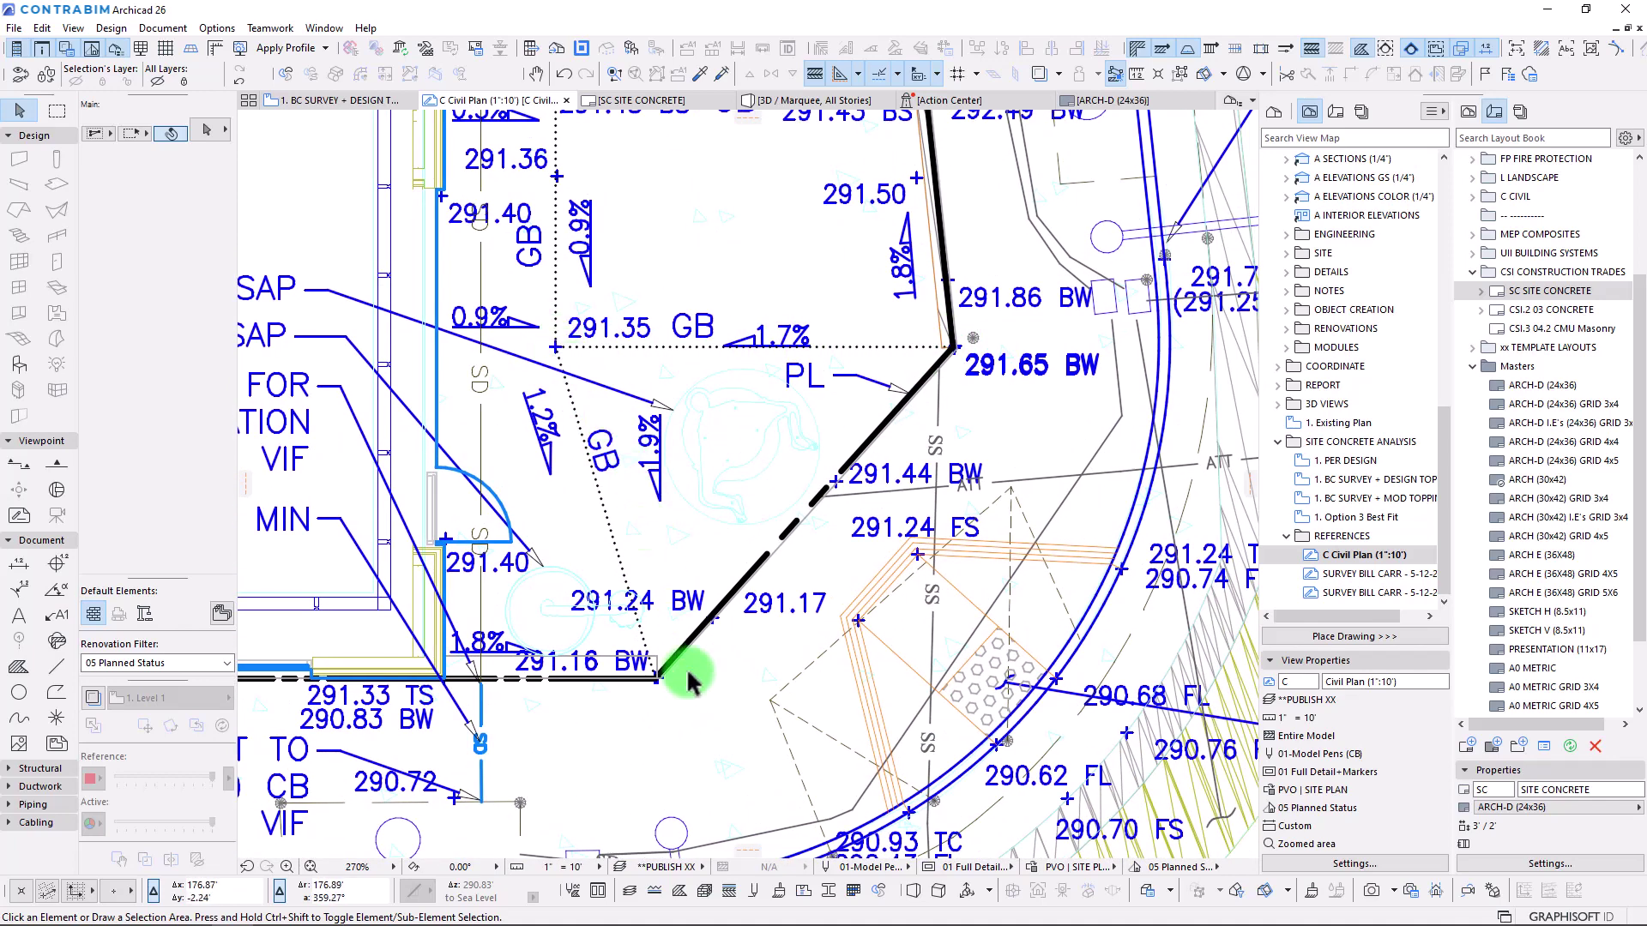
pyautogui.scroll(2, 544, 429)
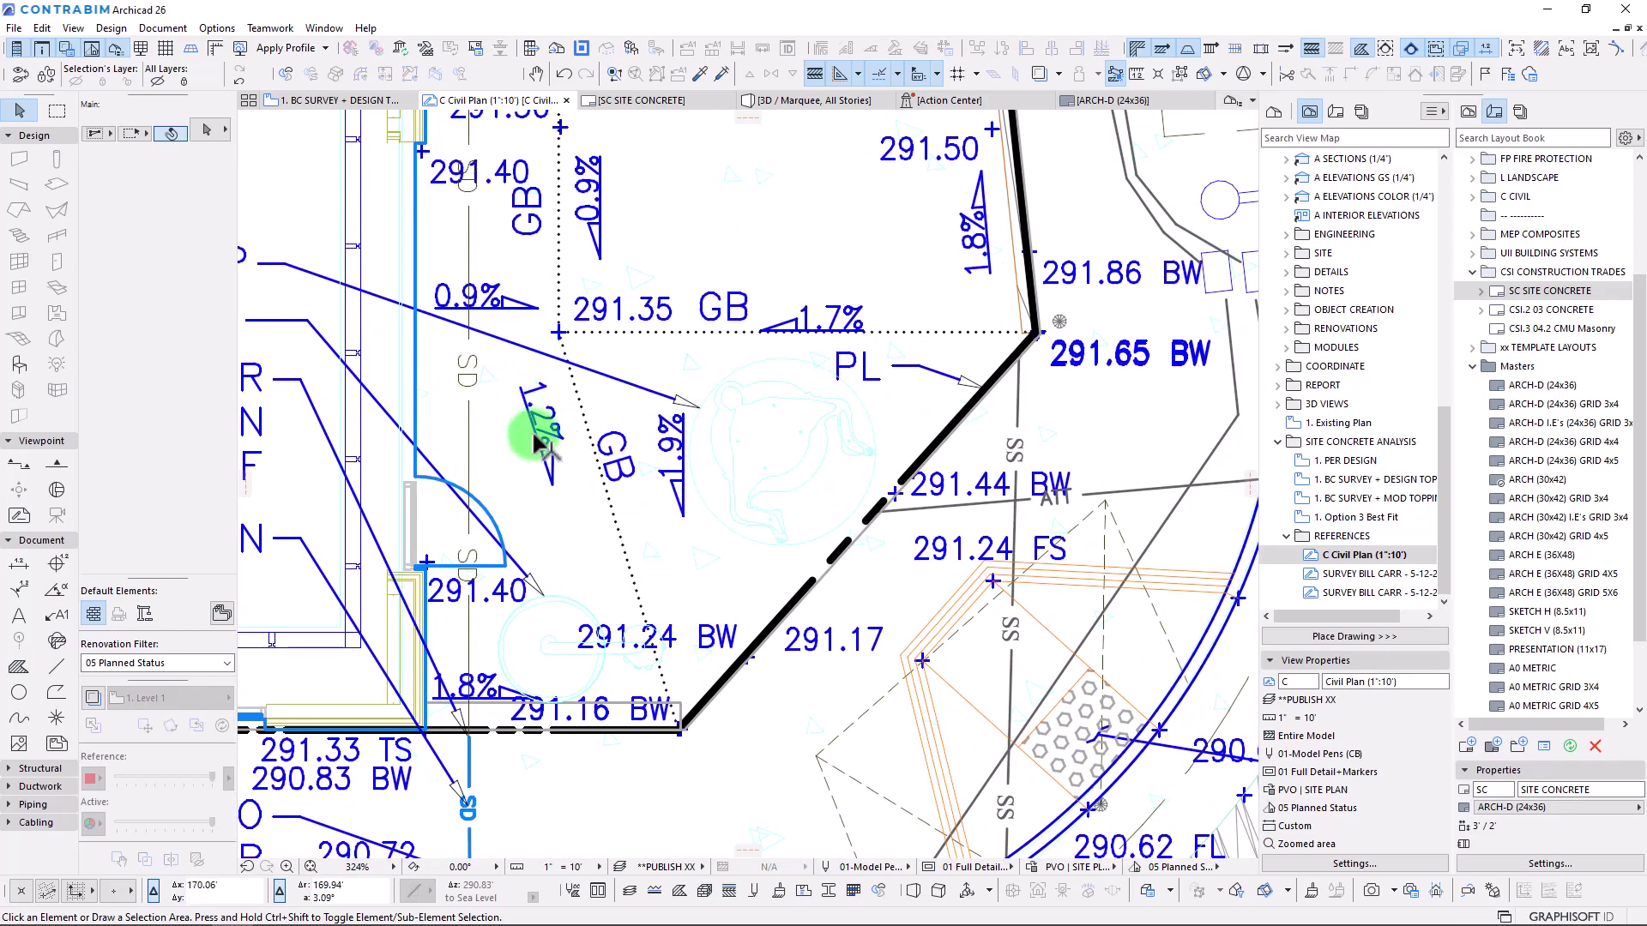
# Compare the civil plan's sidewalk slopes at the FFE 290.83 and FFE 290.79 doors, ending at the curb ramp corner.
pyautogui.scroll(-5, 667, 412)
pyautogui.scroll(4, 551, 589)
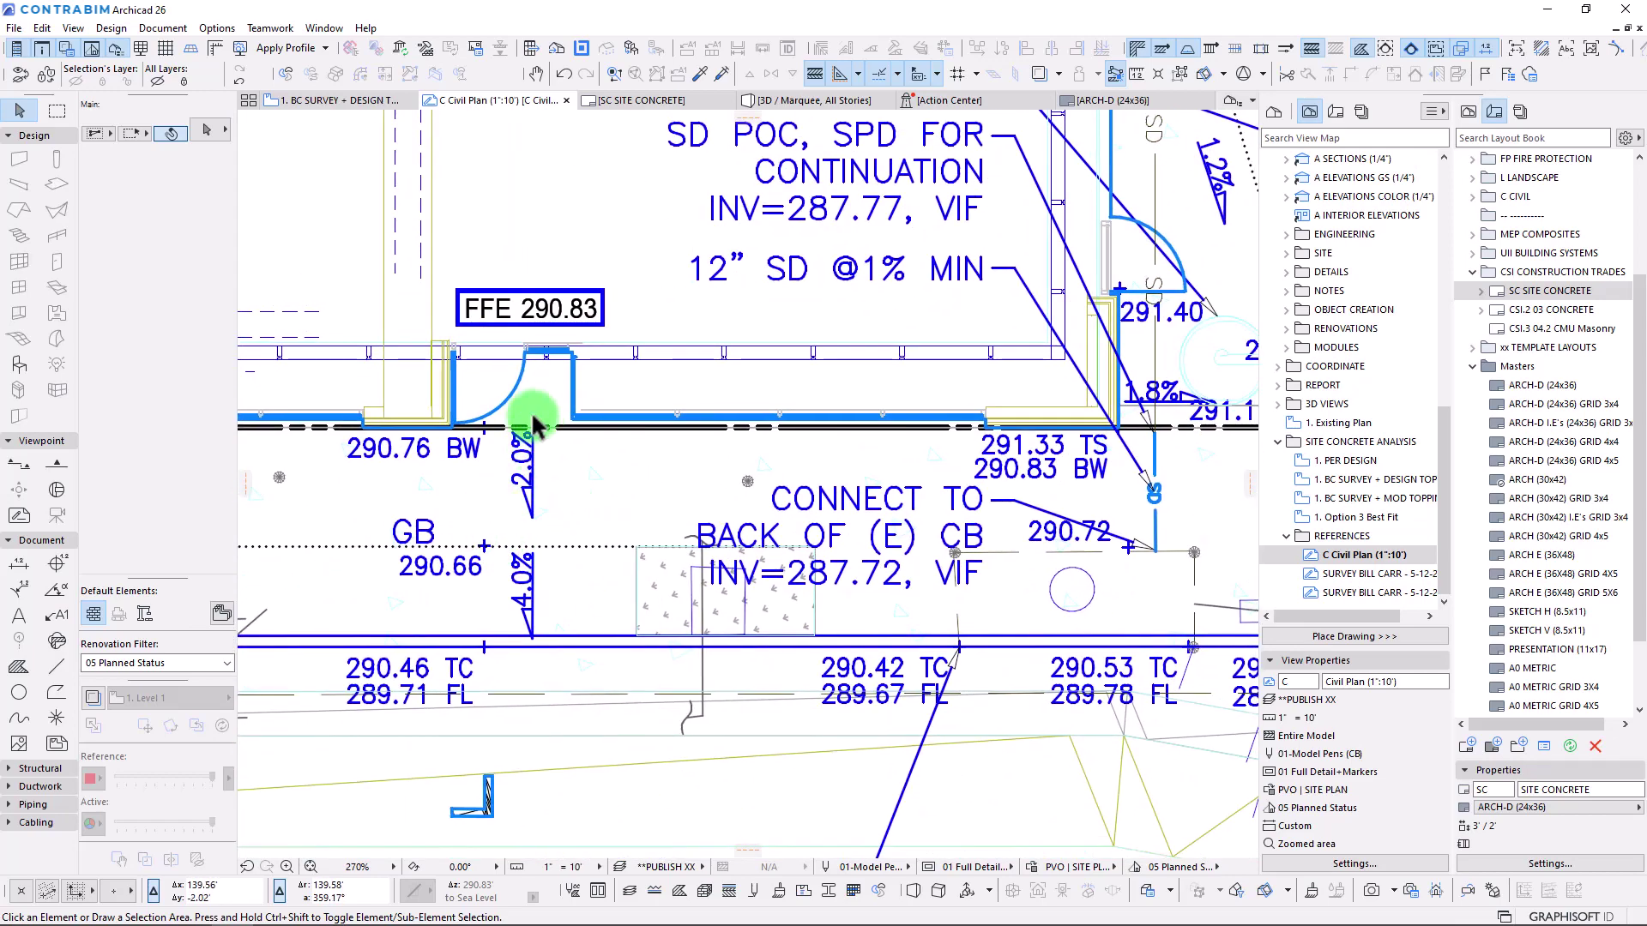
pyautogui.moveTo(556, 513); pyautogui.dragTo(602, 495, button='middle')
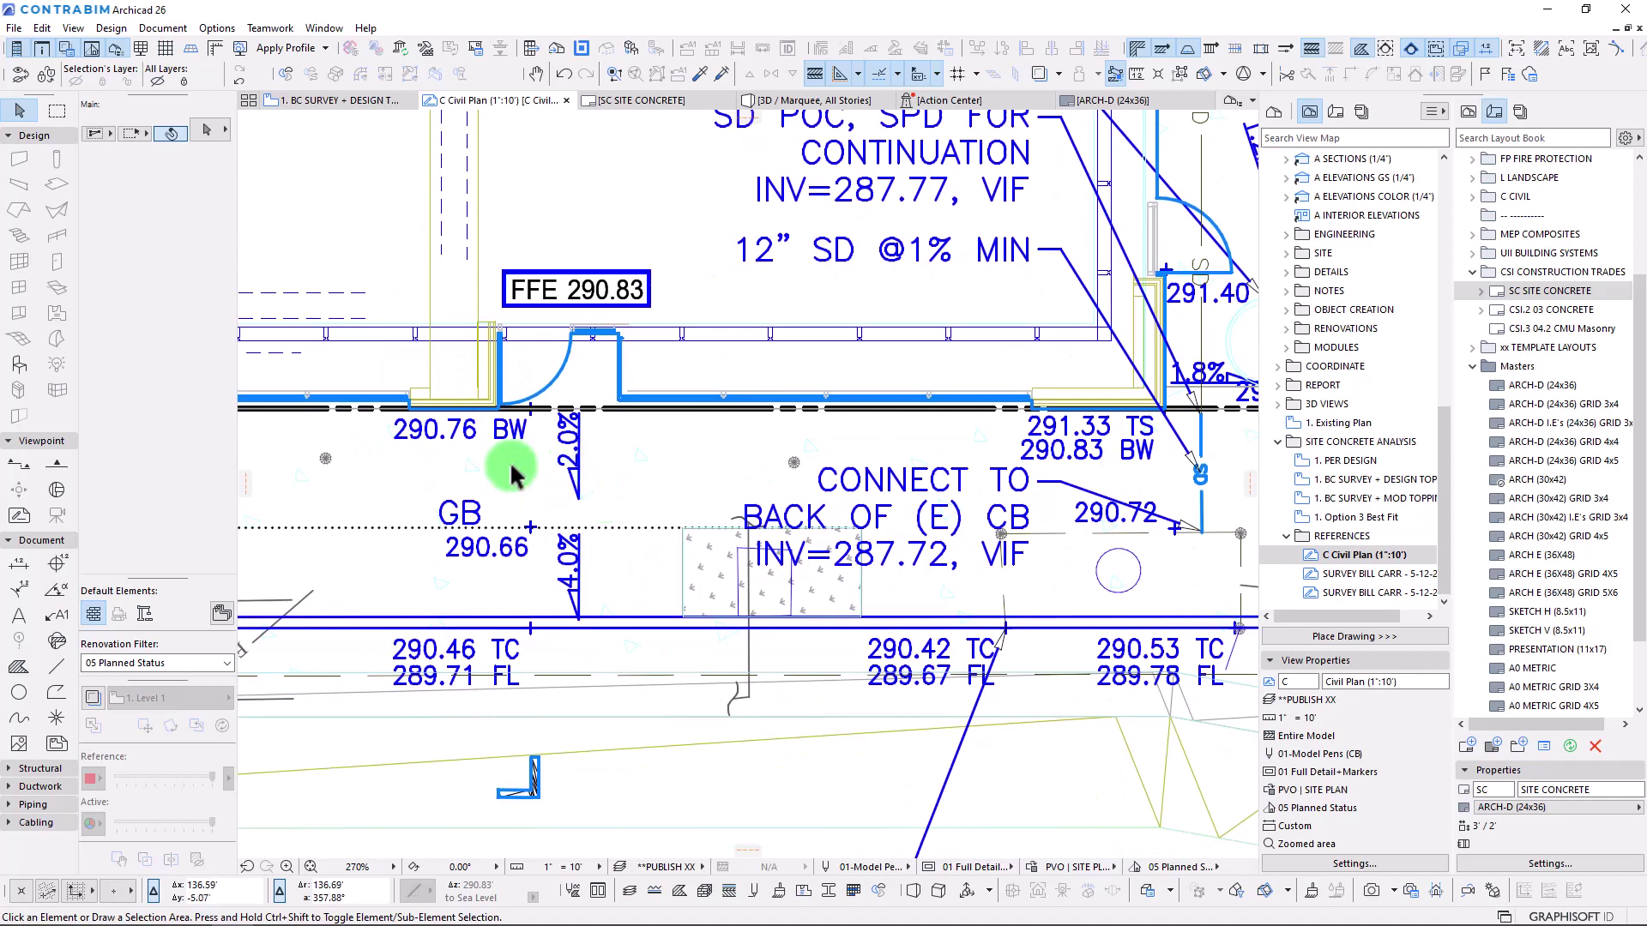
pyautogui.moveTo(510, 472); pyautogui.dragTo(816, 386, button='middle')
pyautogui.scroll(-4, 661, 412)
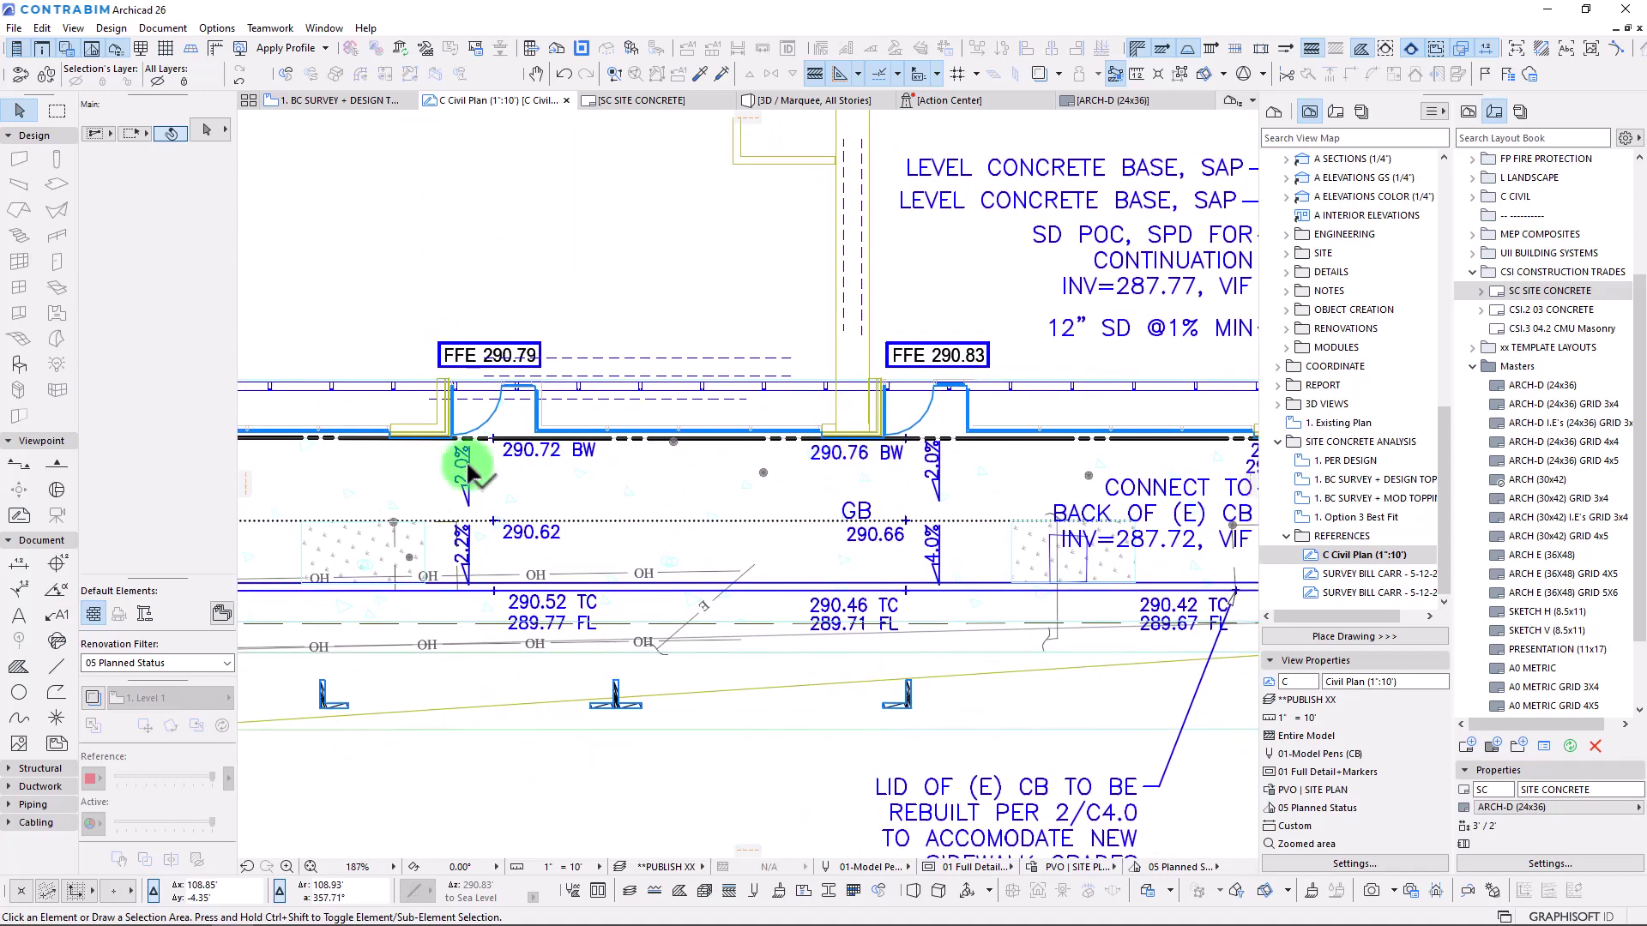
pyautogui.scroll(2, 470, 472)
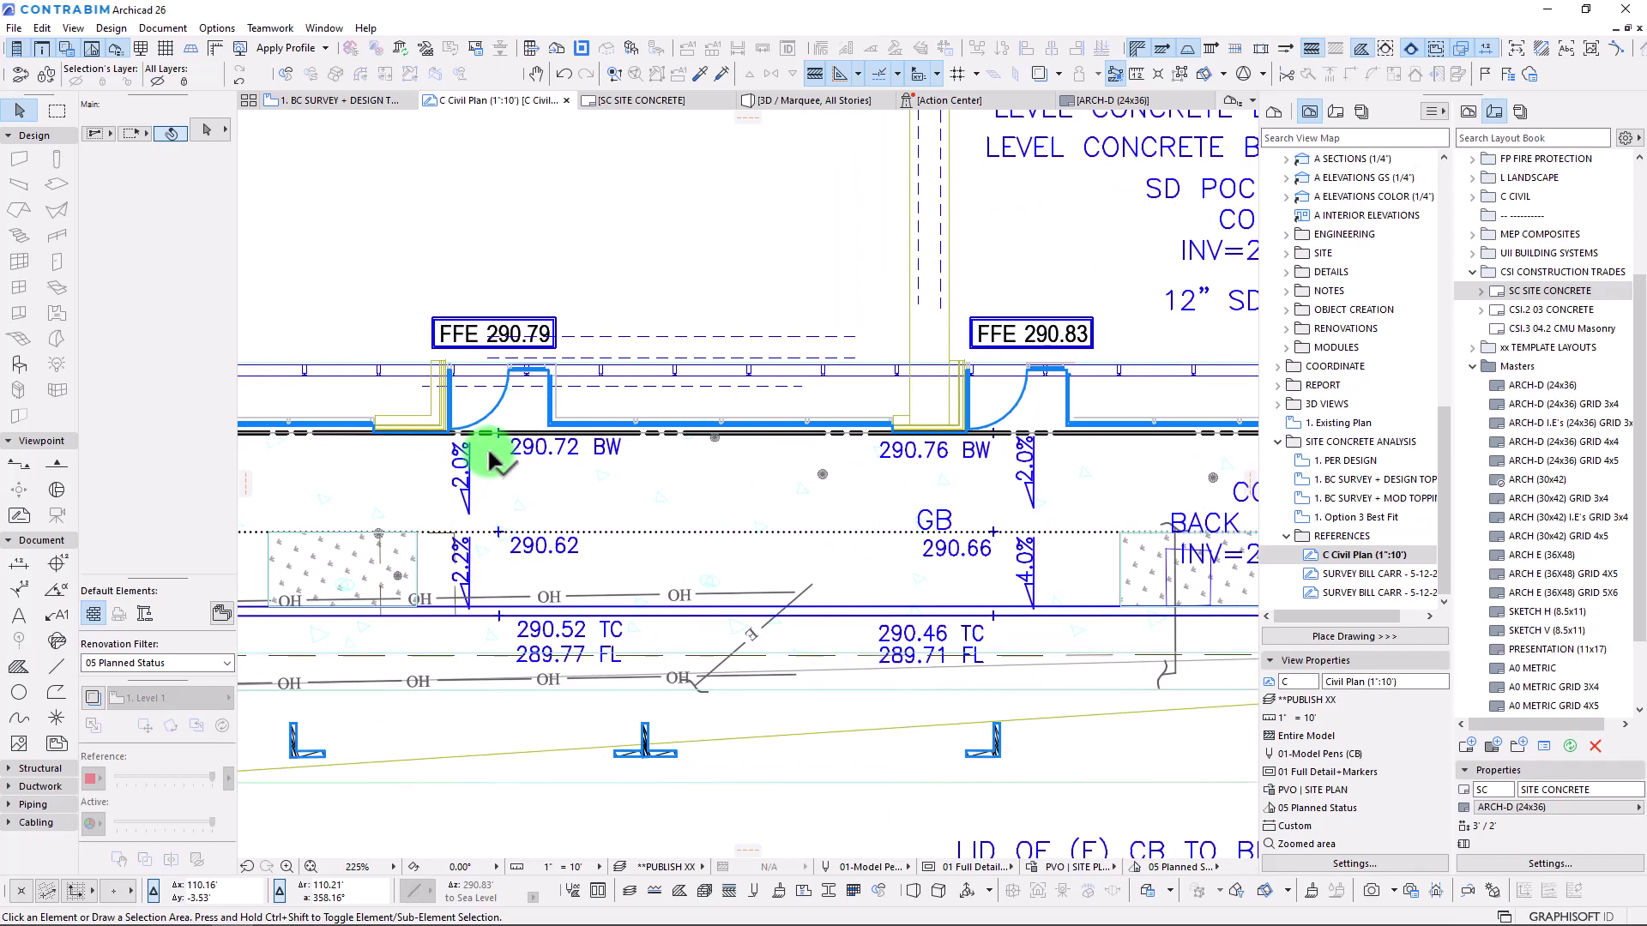
pyautogui.scroll(-6, 772, 502)
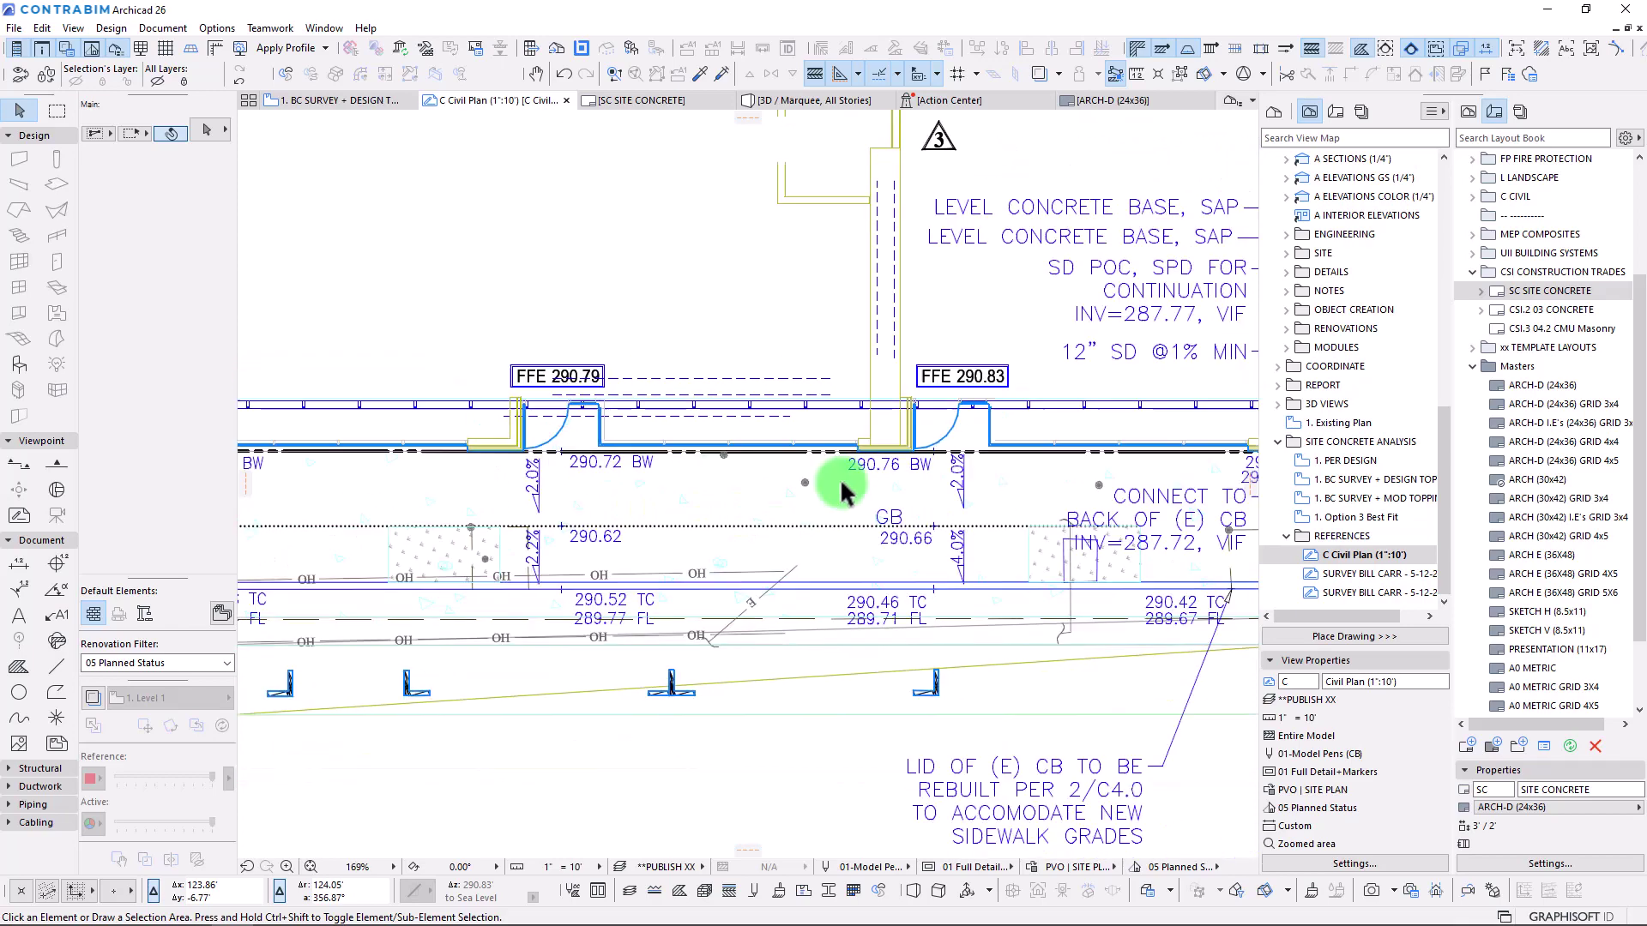
pyautogui.moveTo(831, 482); pyautogui.dragTo(239, 570, button='middle')
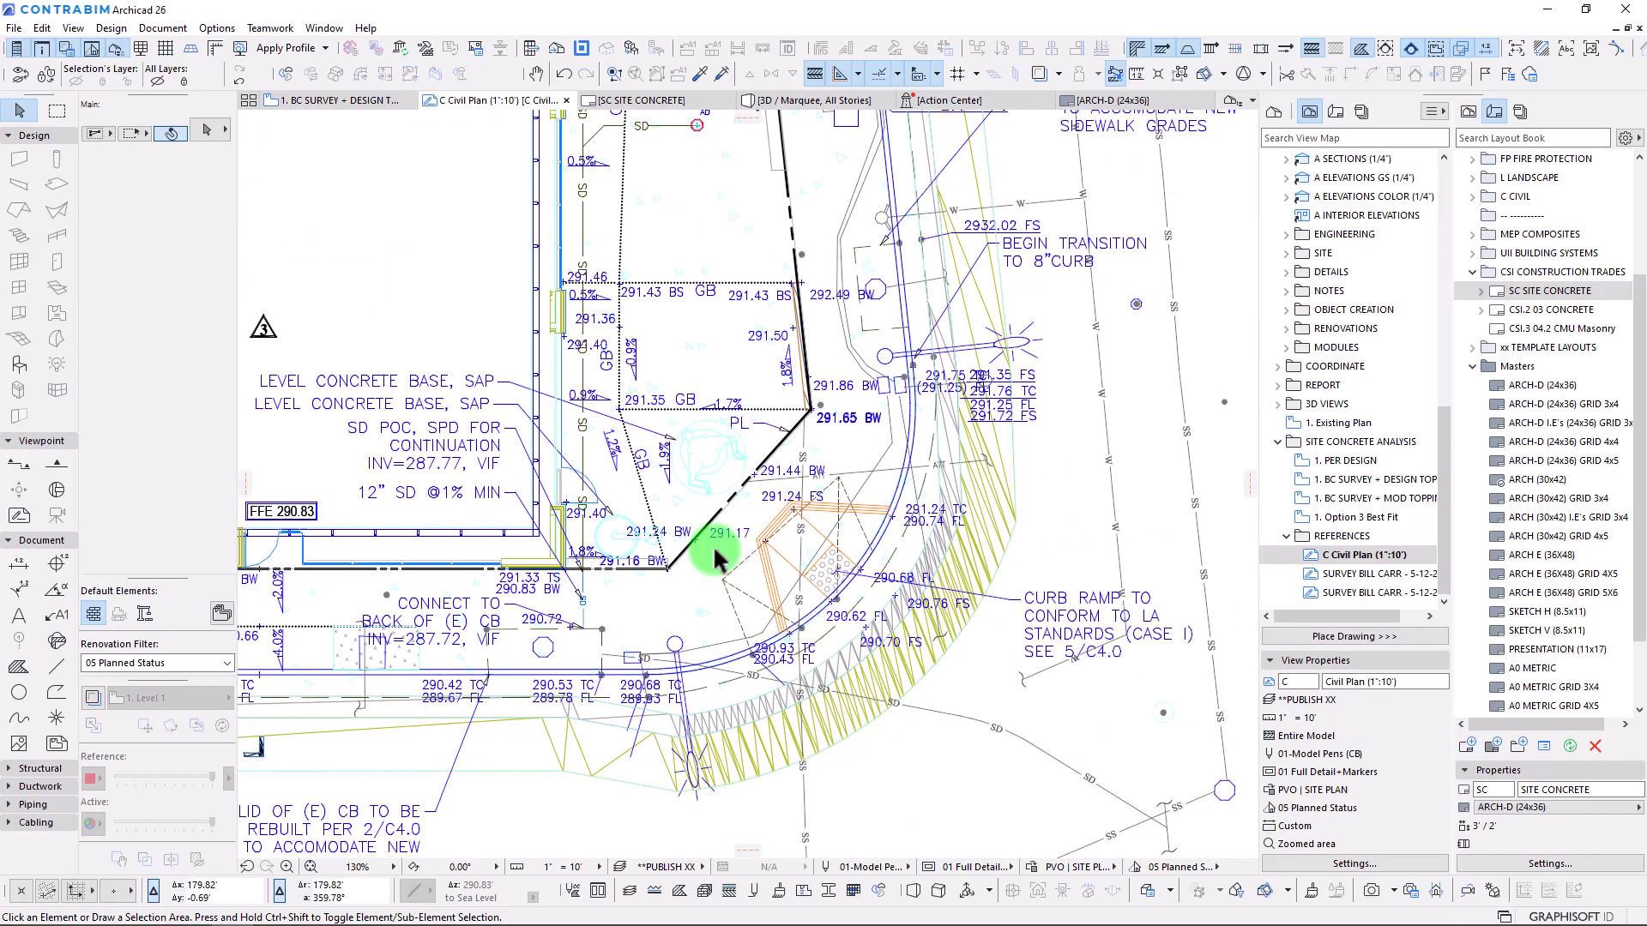
pyautogui.scroll(2, 764, 531)
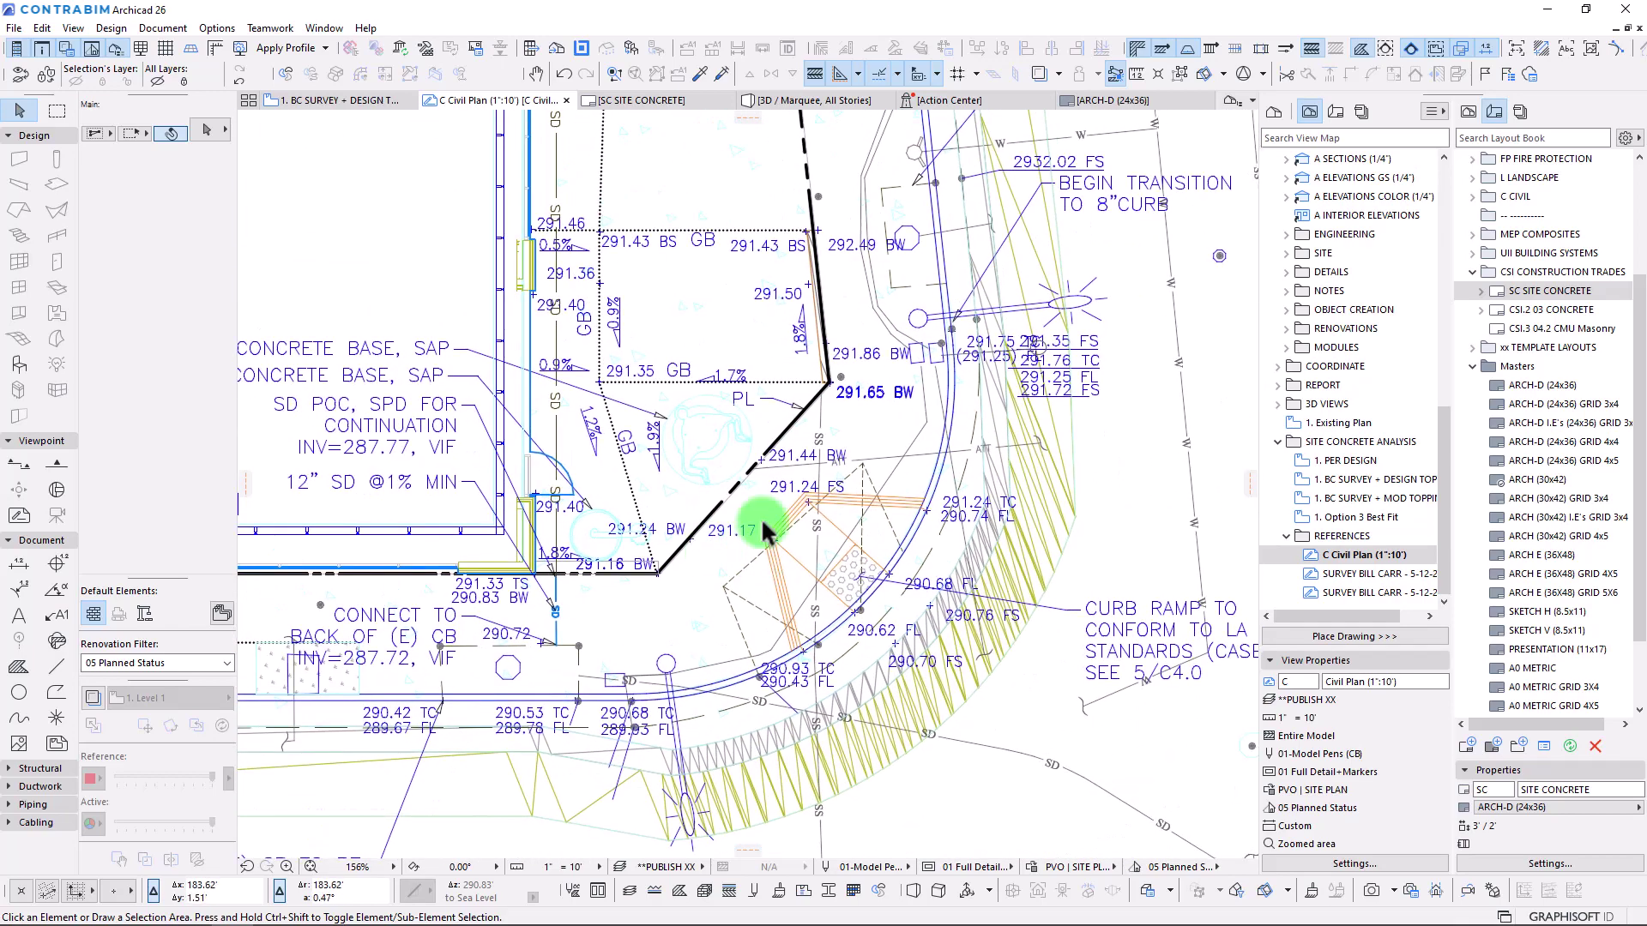
# Return to the BC Survey + Design view and review the mesh against the sloping elements and autotext parameters.
pyautogui.click(348, 101)
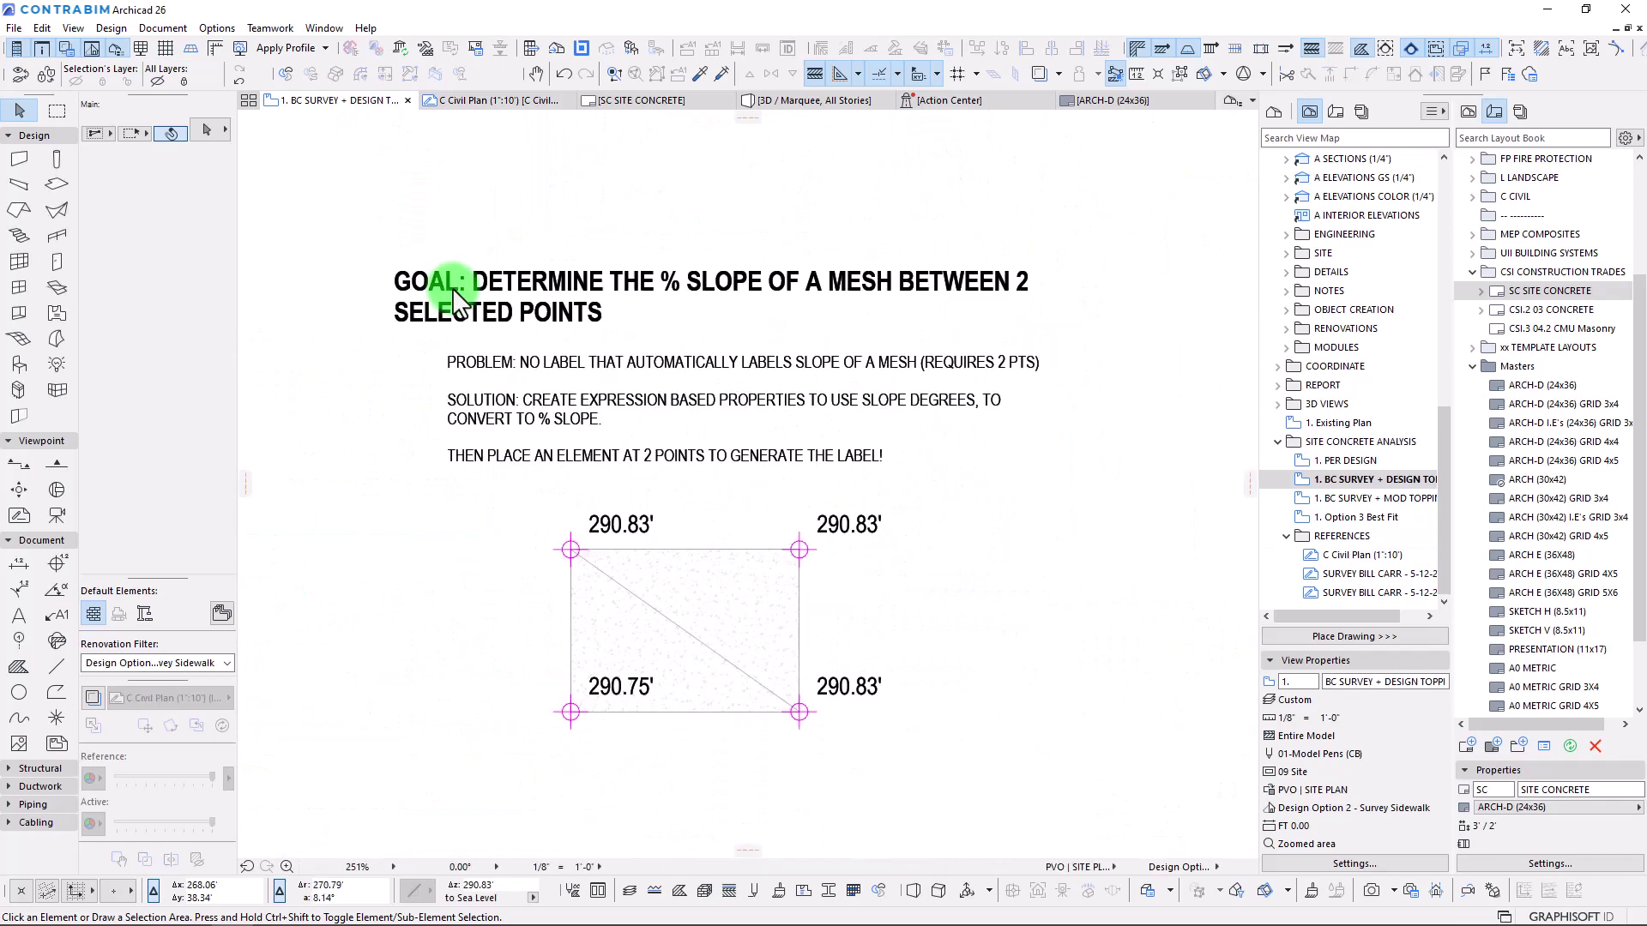
pyautogui.moveTo(698, 318); pyautogui.dragTo(702, 324, button='middle')
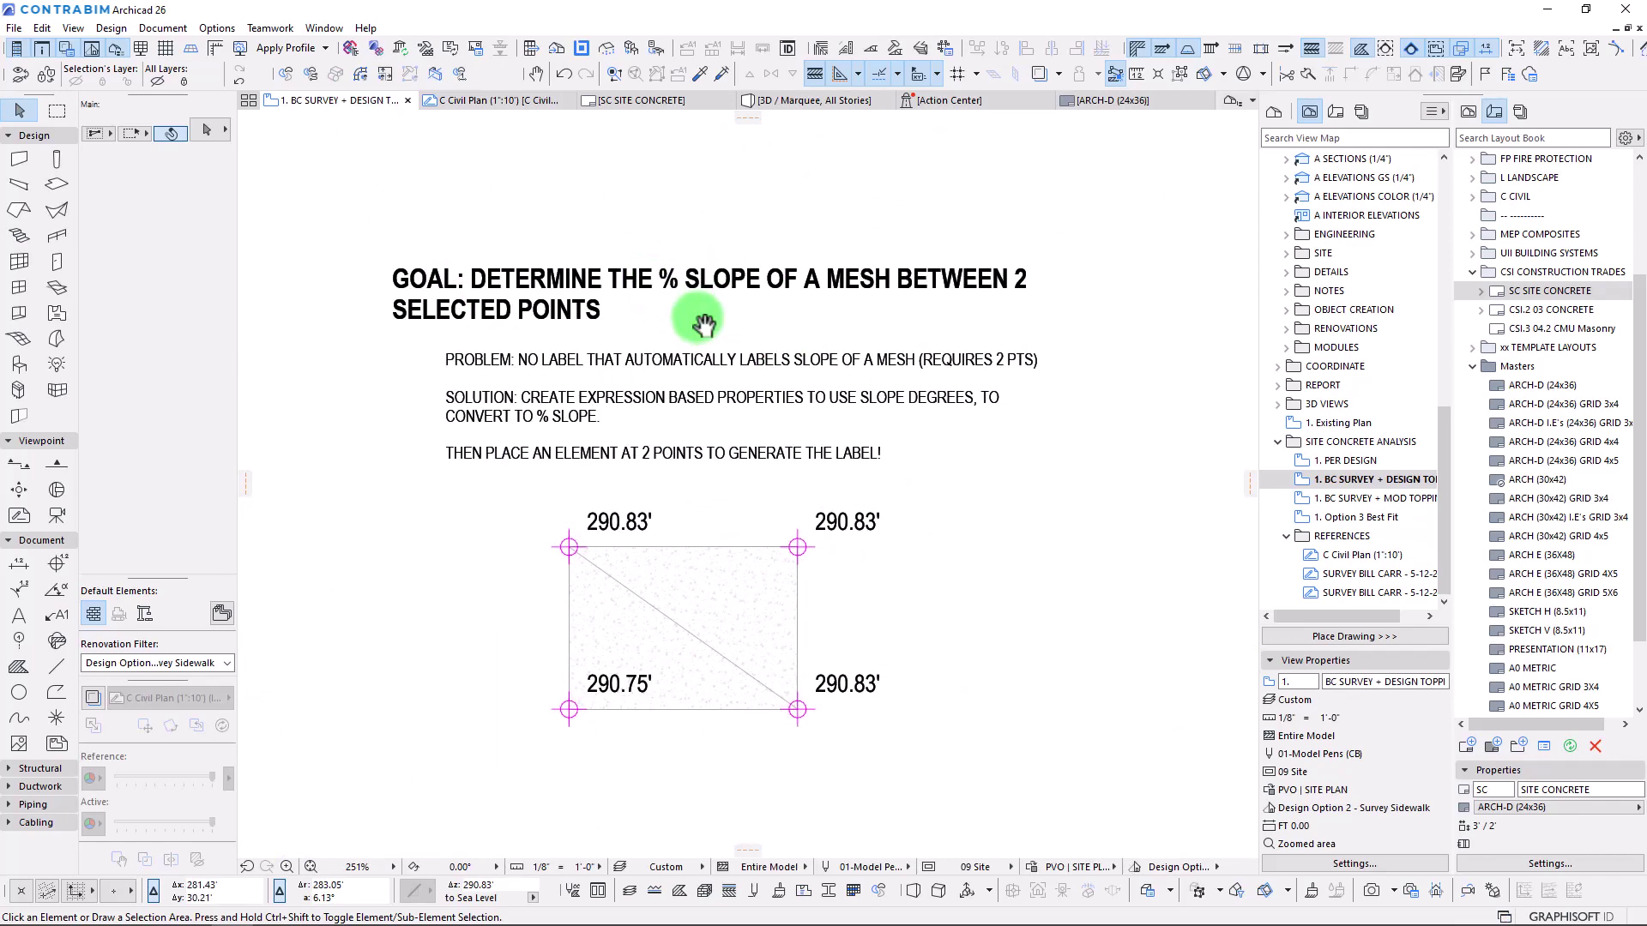
pyautogui.scroll(2, 720, 553)
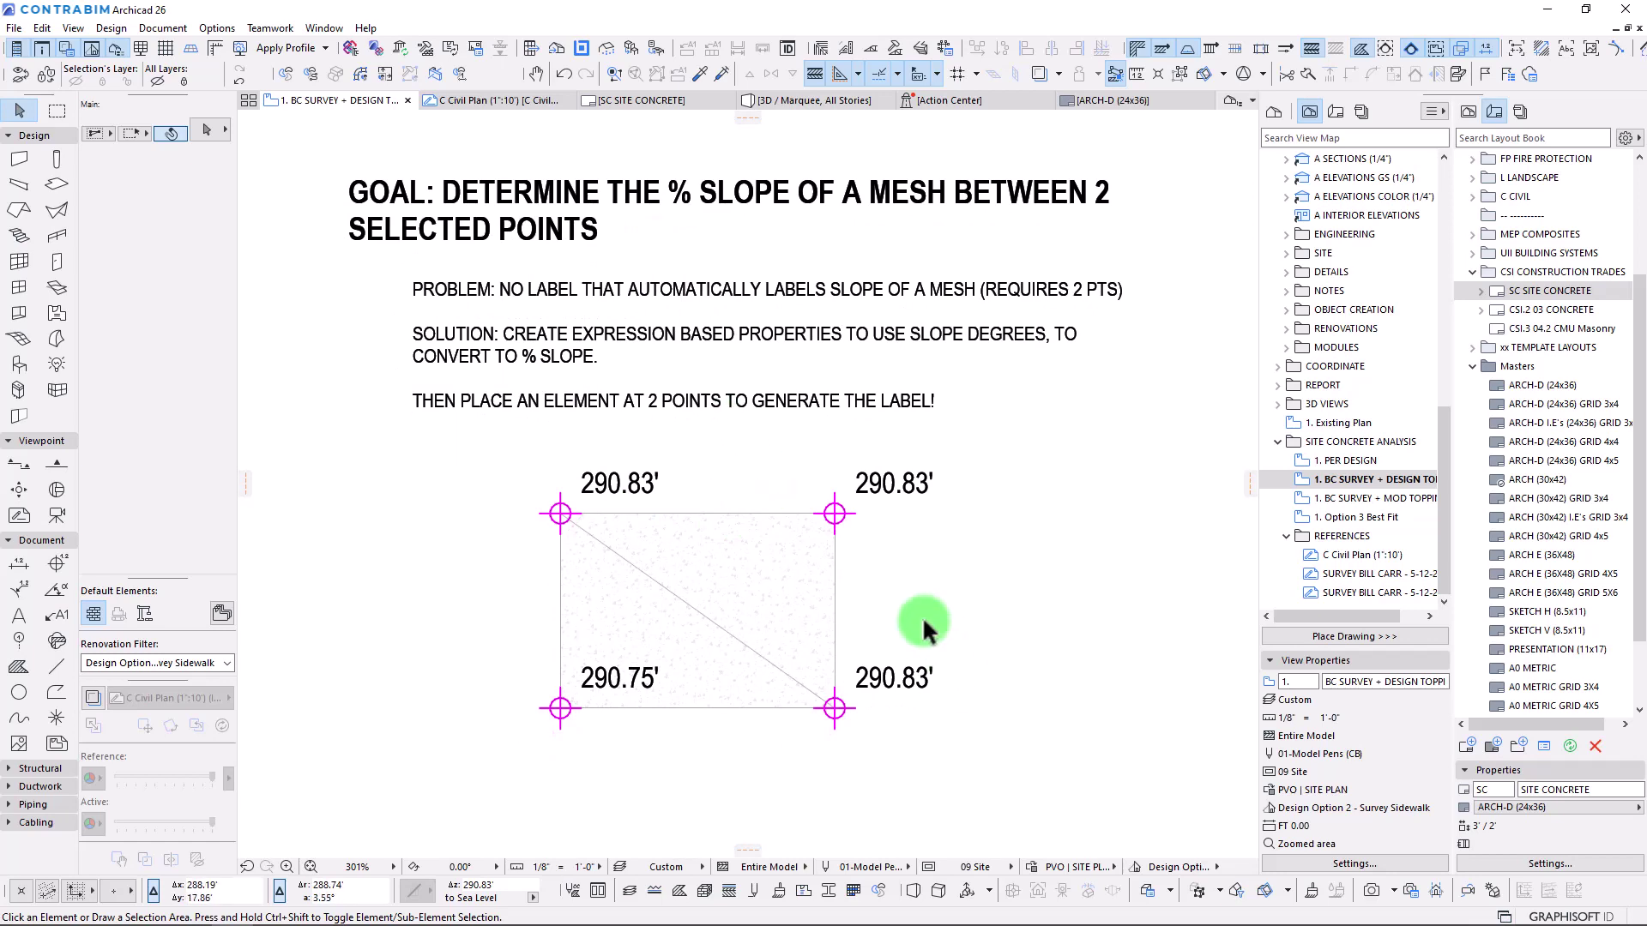
pyautogui.scroll(-4, 687, 589)
pyautogui.moveTo(746, 672); pyautogui.dragTo(727, 518, button='middle')
pyautogui.moveTo(707, 719); pyautogui.dragTo(695, 590, button='middle')
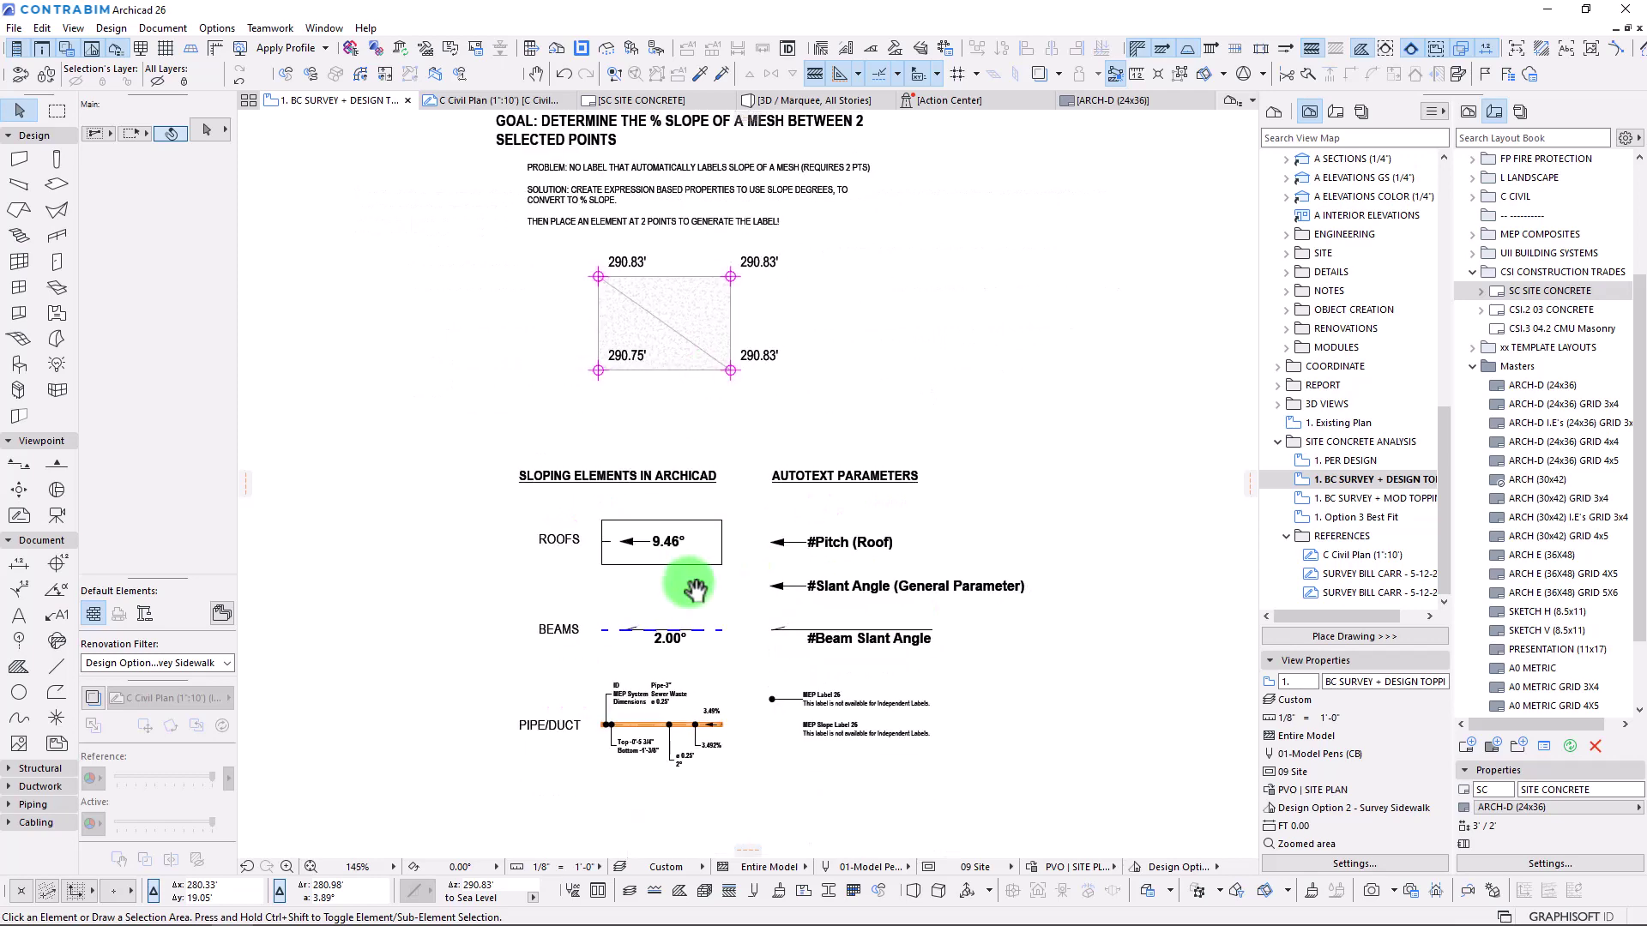
pyautogui.scroll(2, 680, 397)
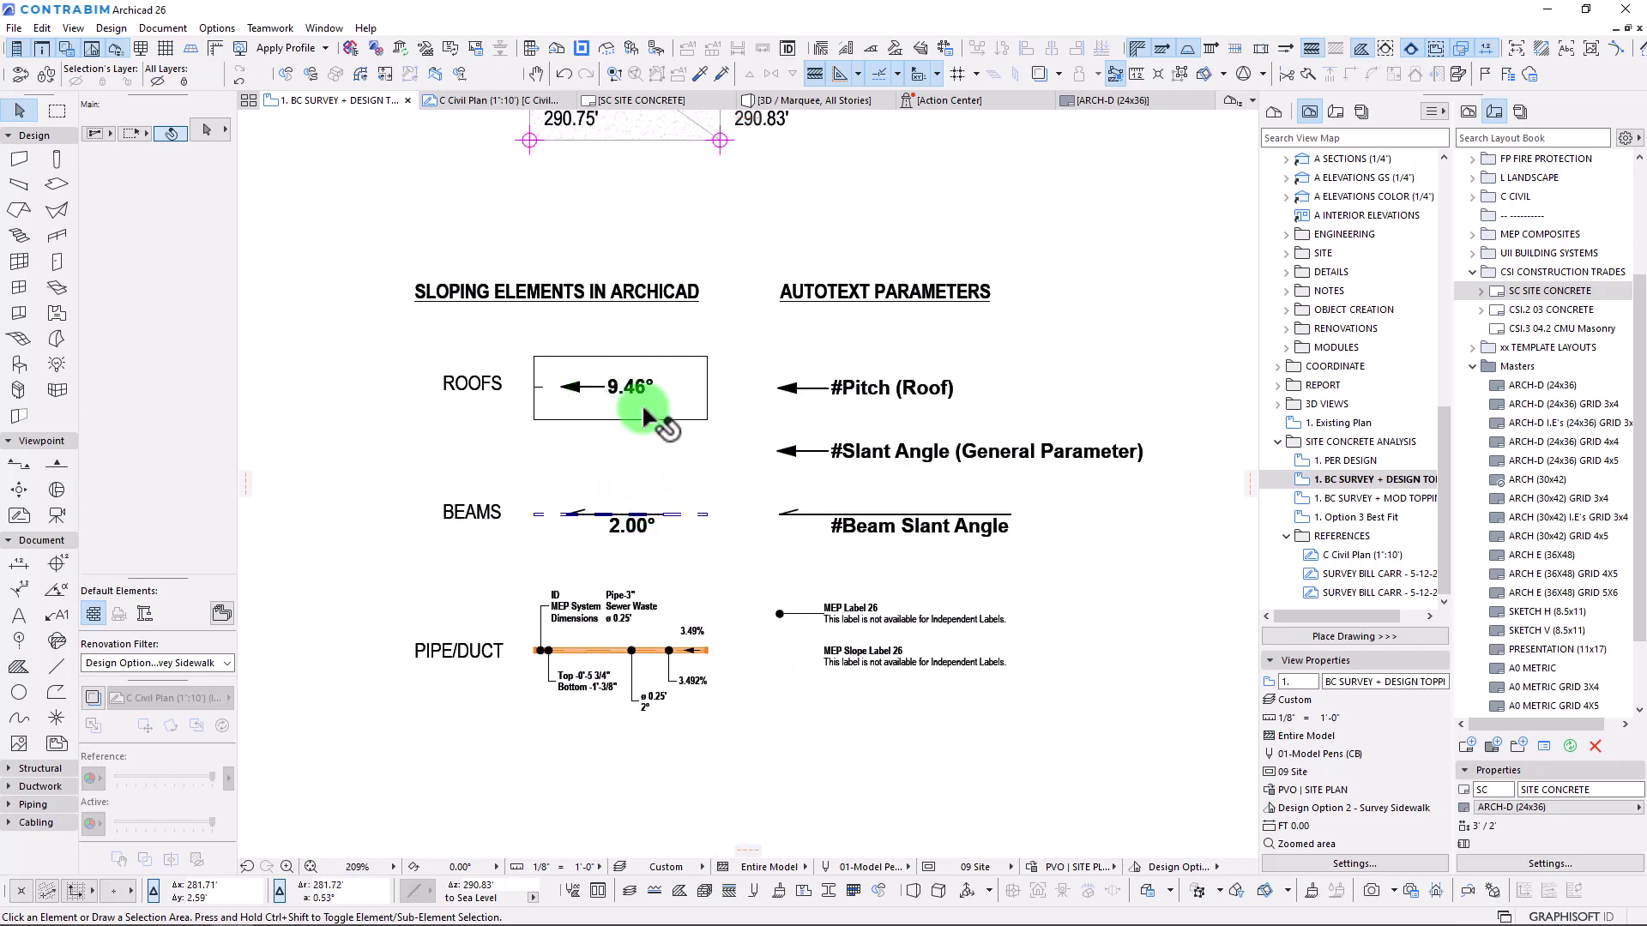
pyautogui.scroll(5, 669, 390)
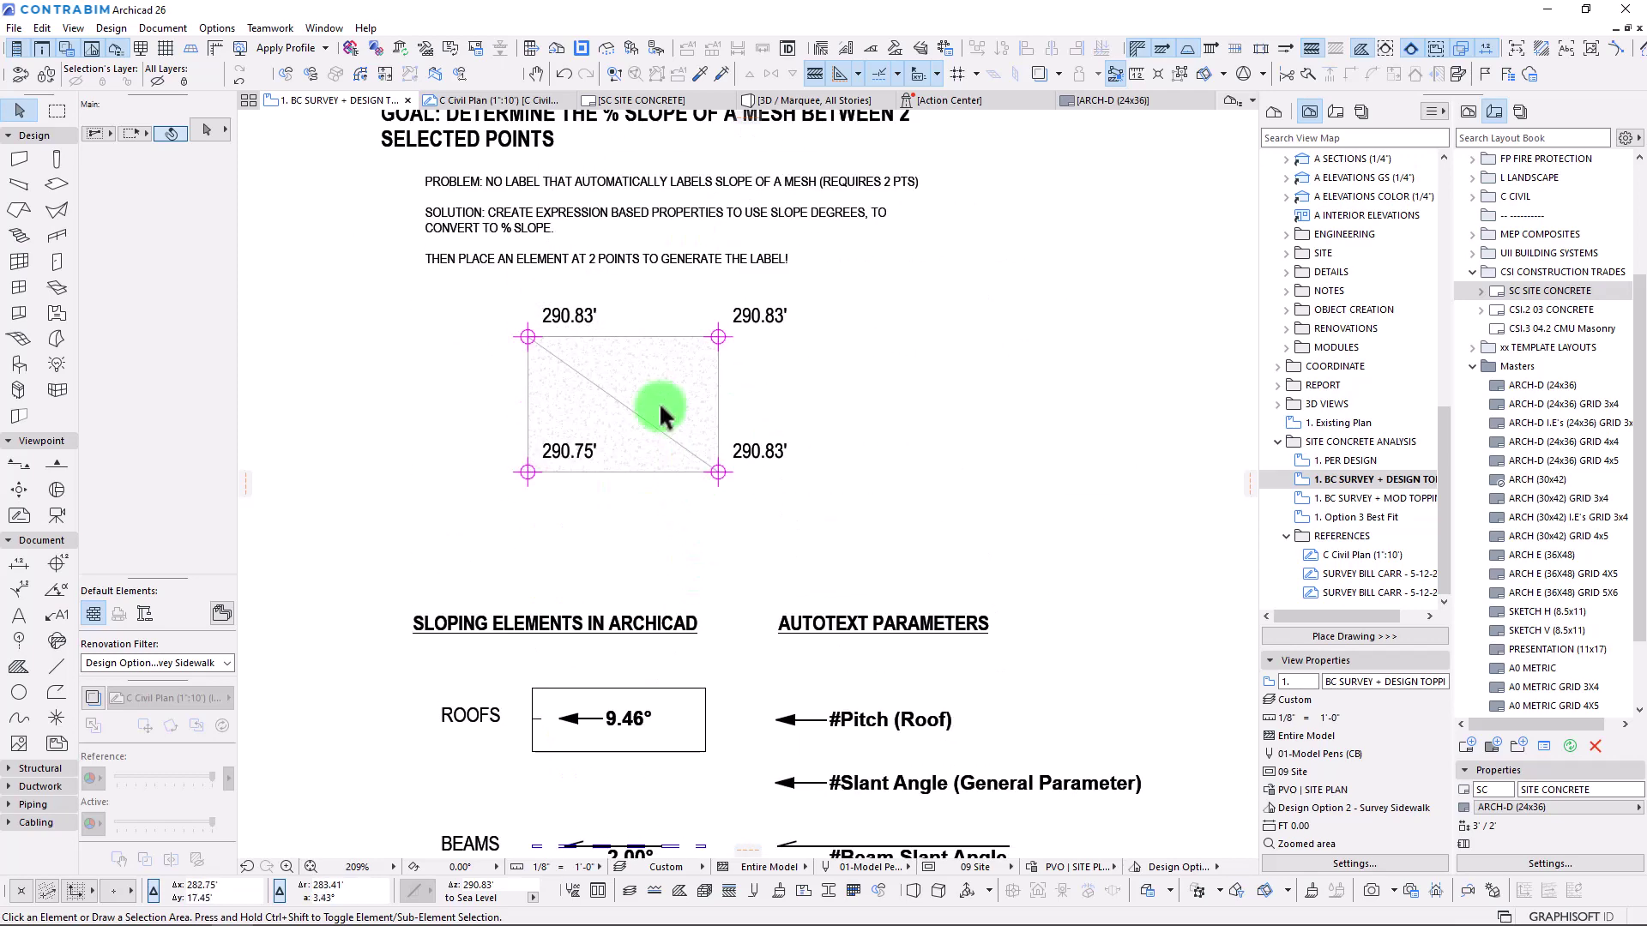
pyautogui.moveTo(661, 405); pyautogui.dragTo(681, 606, button='middle')
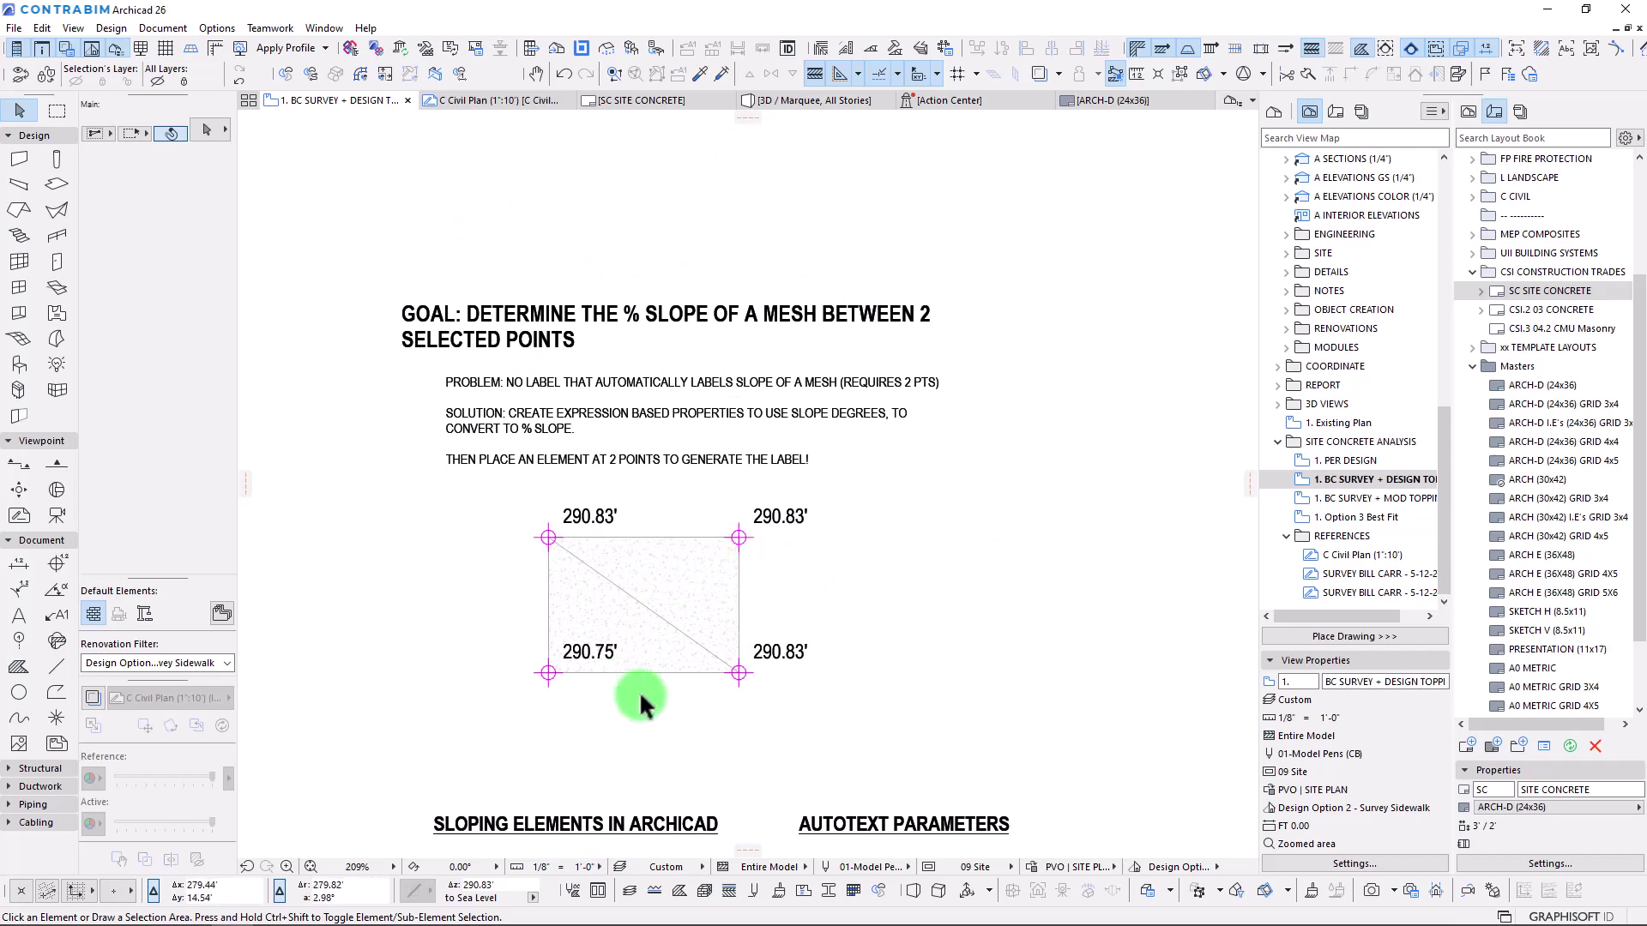
pyautogui.scroll(2, 643, 592)
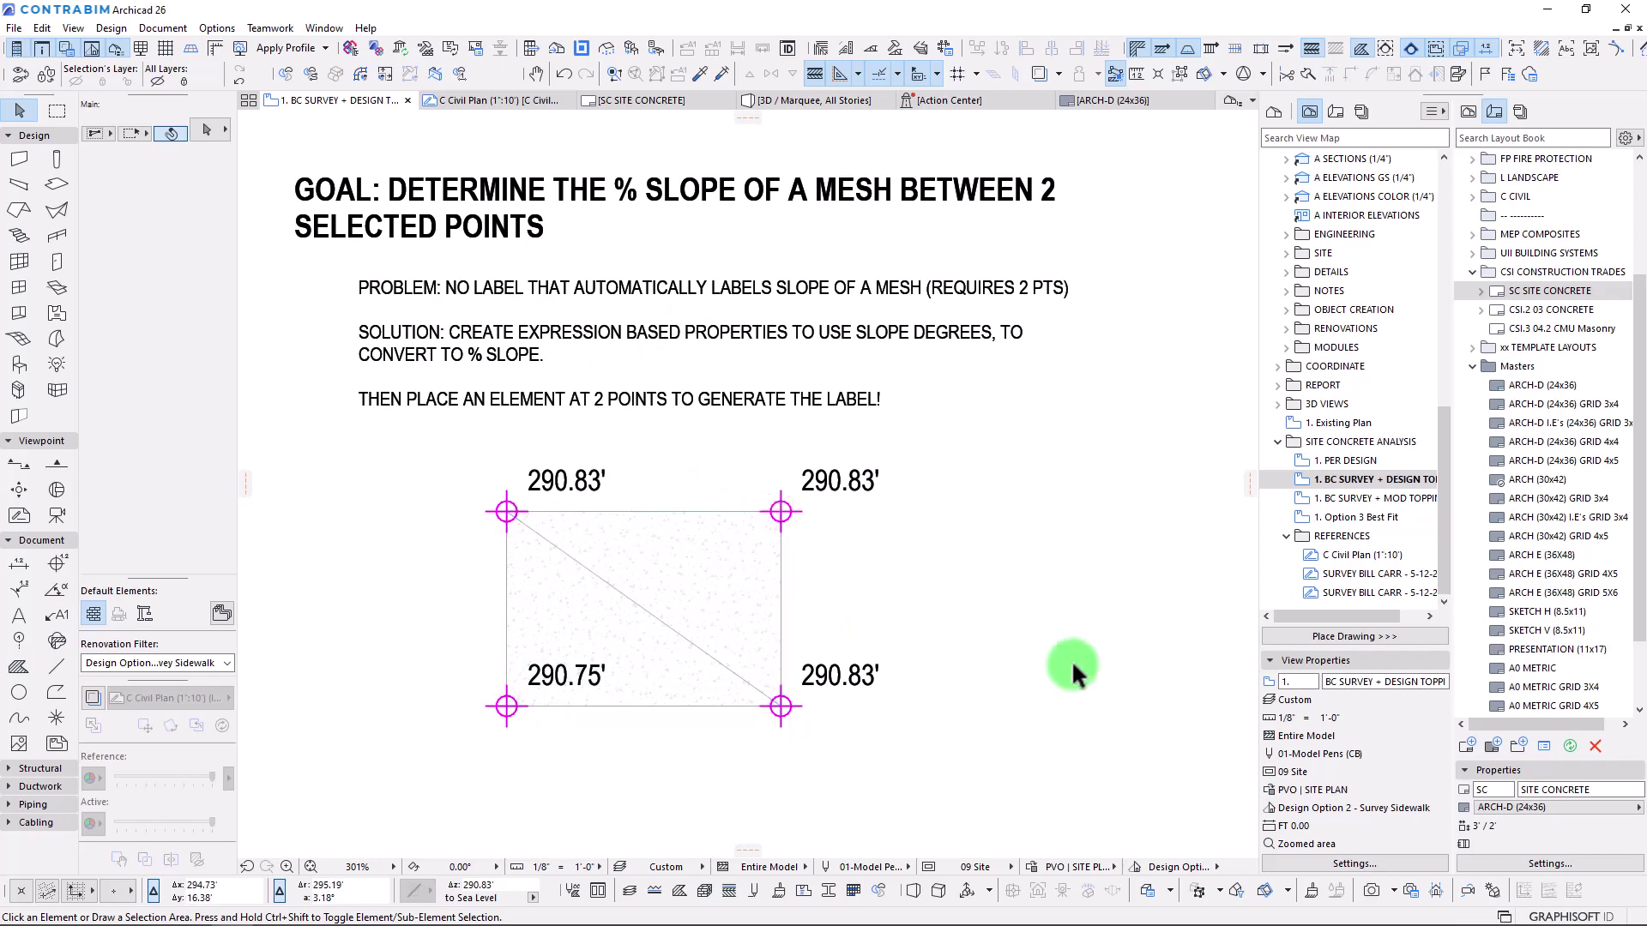
pyautogui.scroll(-4, 1072, 661)
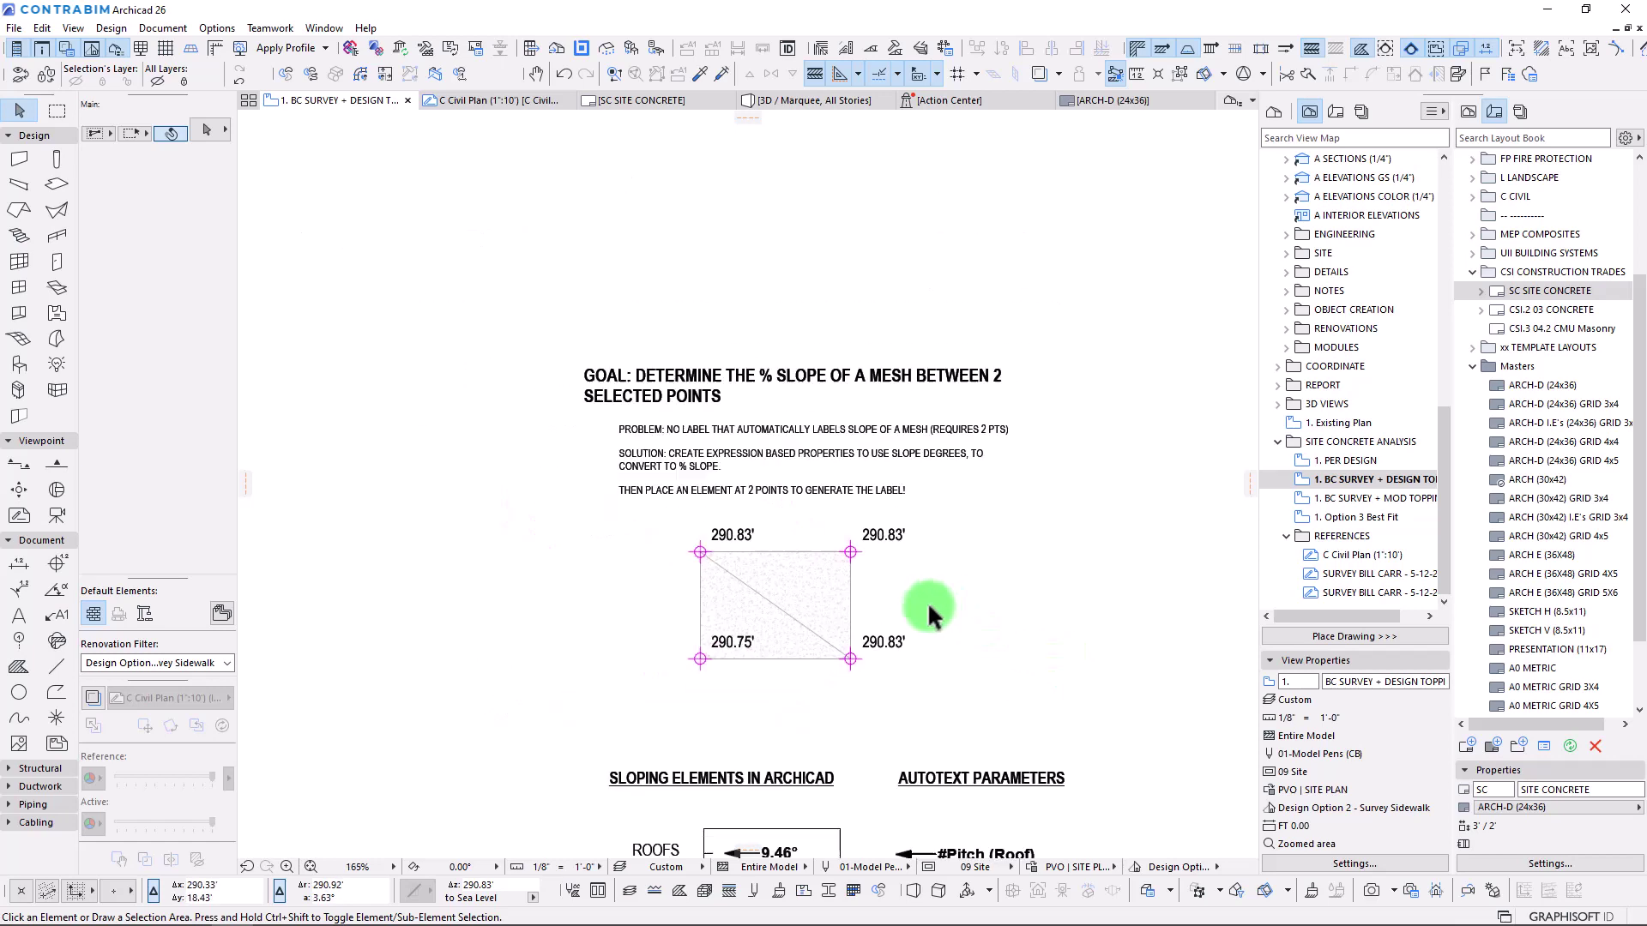
pyautogui.moveTo(937, 610); pyautogui.dragTo(784, 377, button='middle')
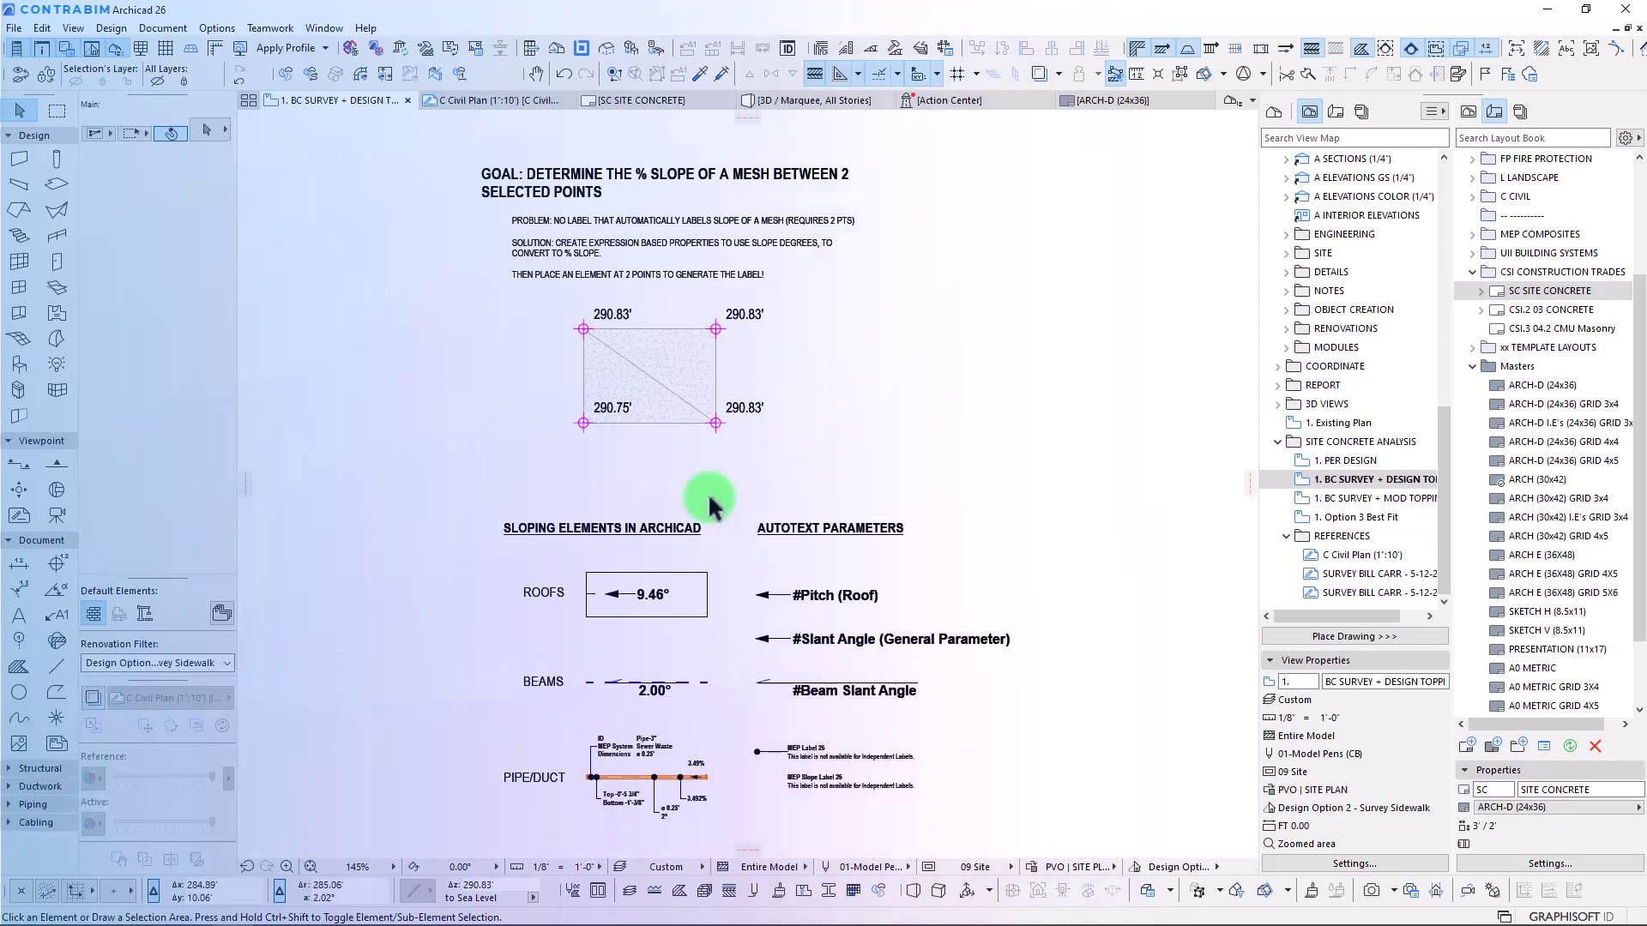
# Switch the sample roof's pitch unit to percent and set its pitch to 5%.
pyautogui.scroll(1, 724, 649)
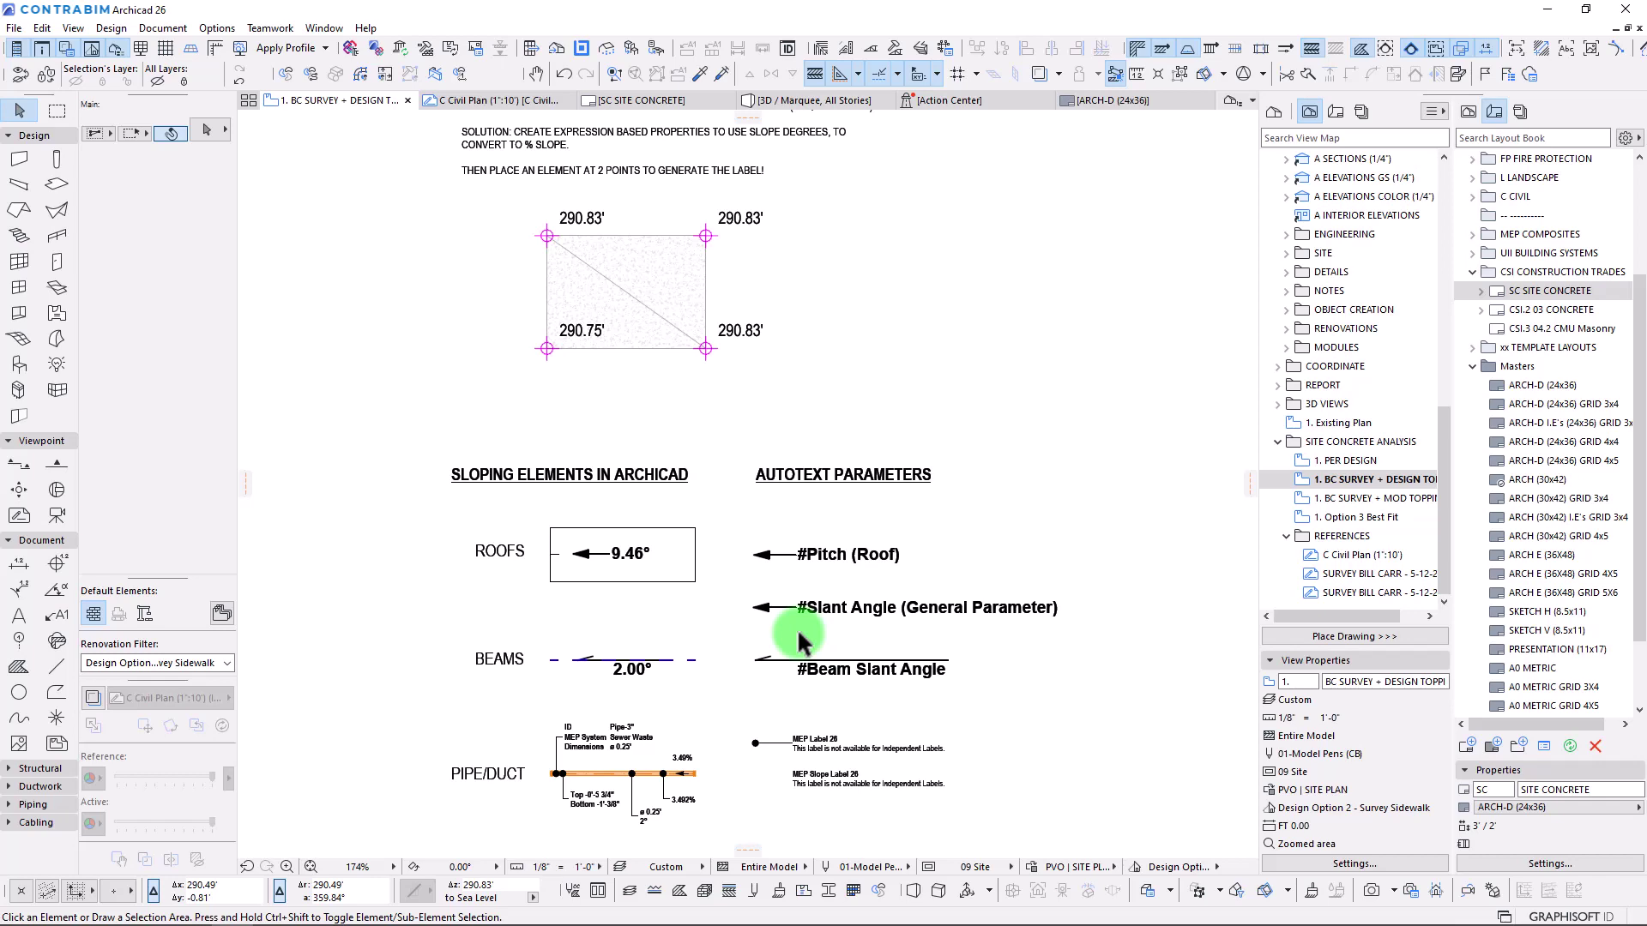
pyautogui.scroll(4, 751, 659)
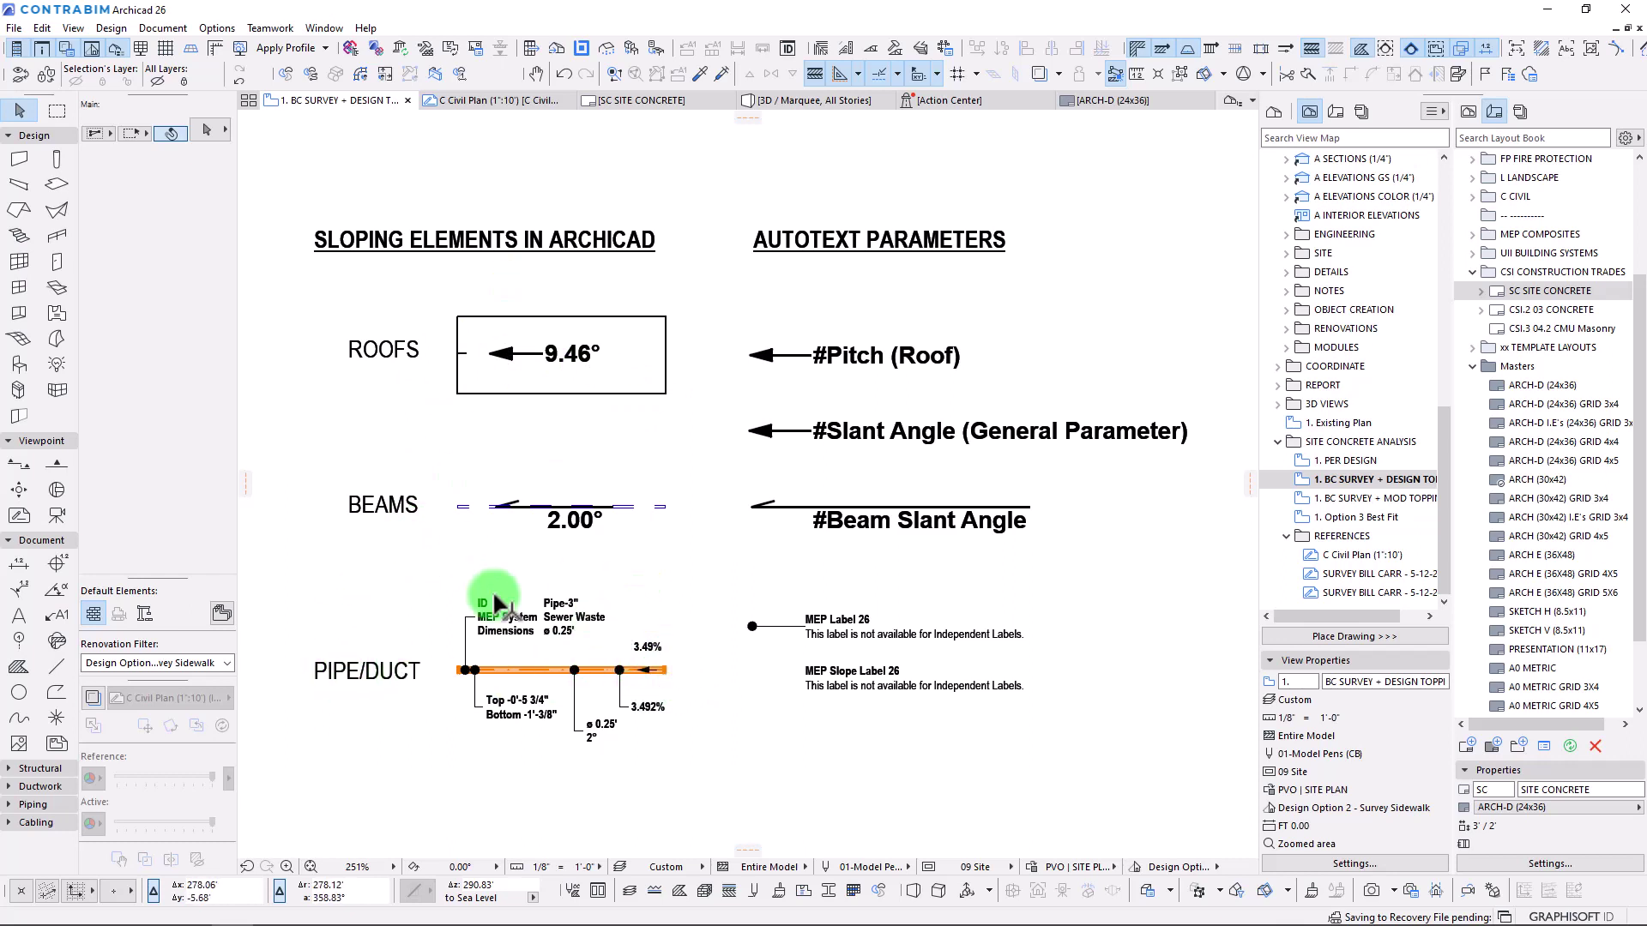
pyautogui.click(633, 386)
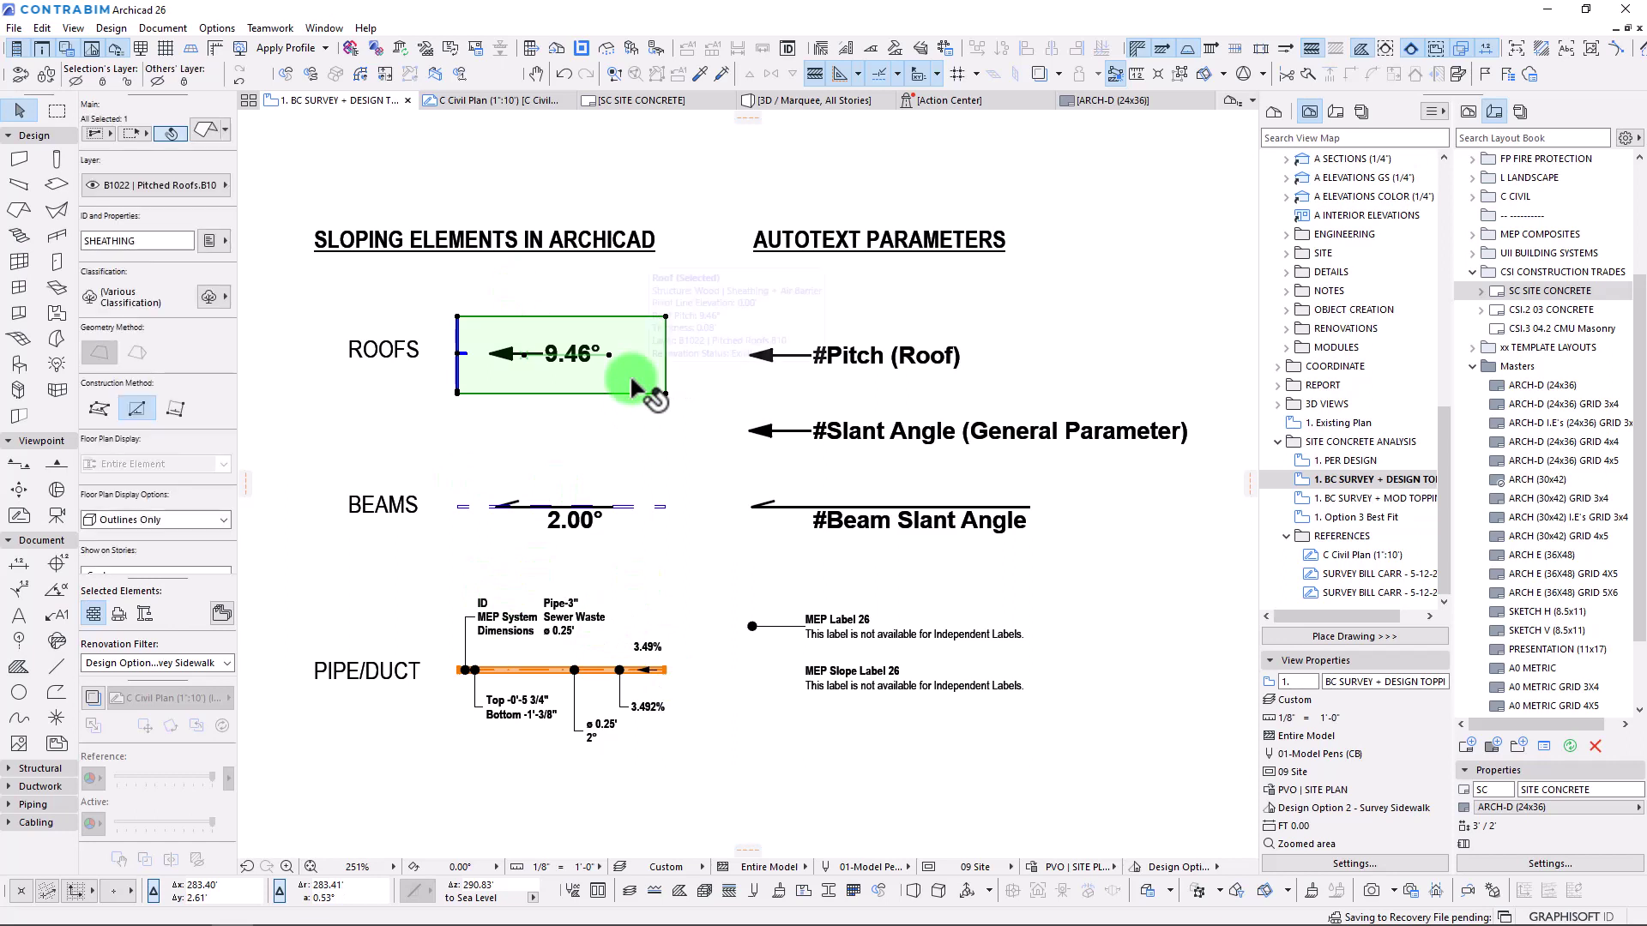
pyautogui.scroll(-5, 148, 244)
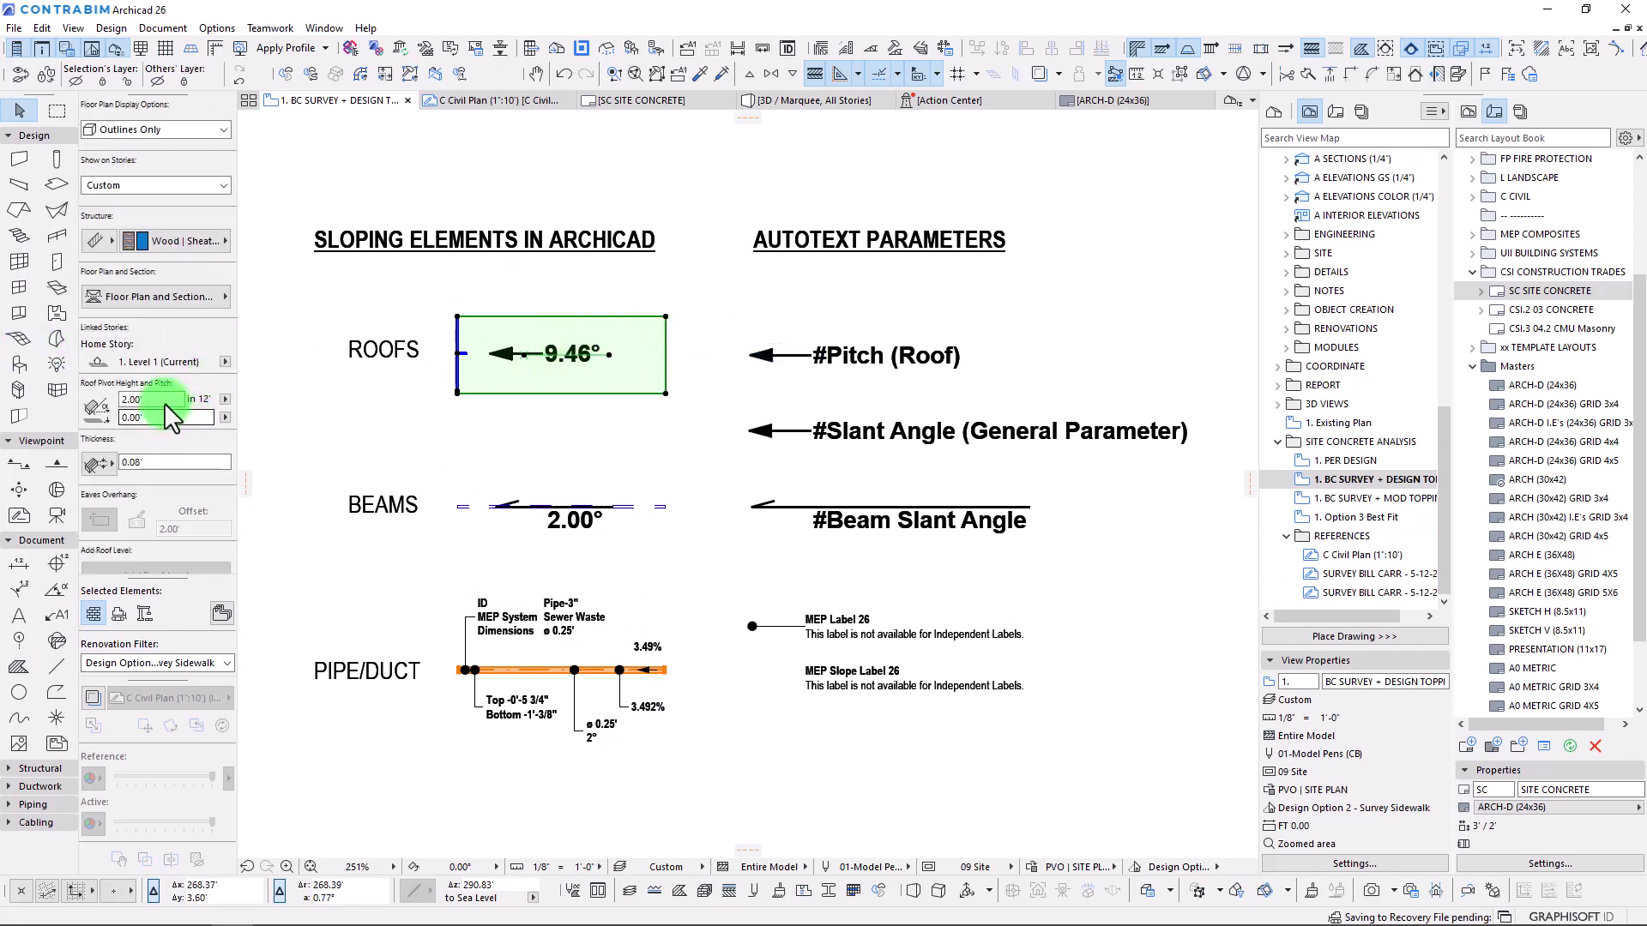
pyautogui.click(225, 399)
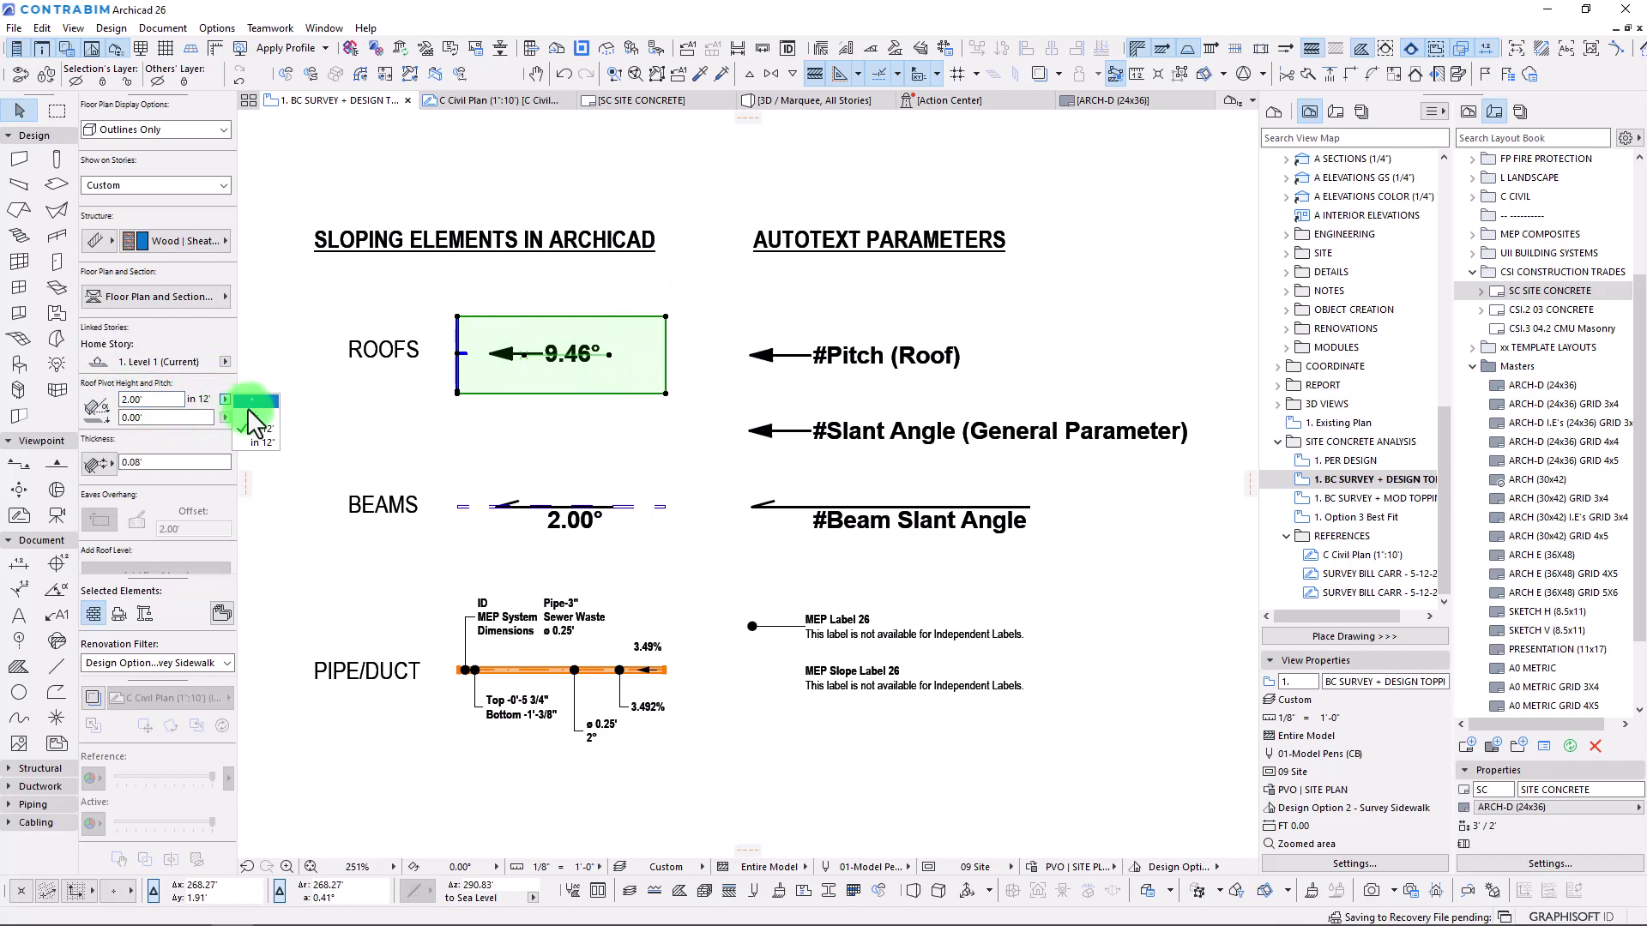
pyautogui.click(141, 399)
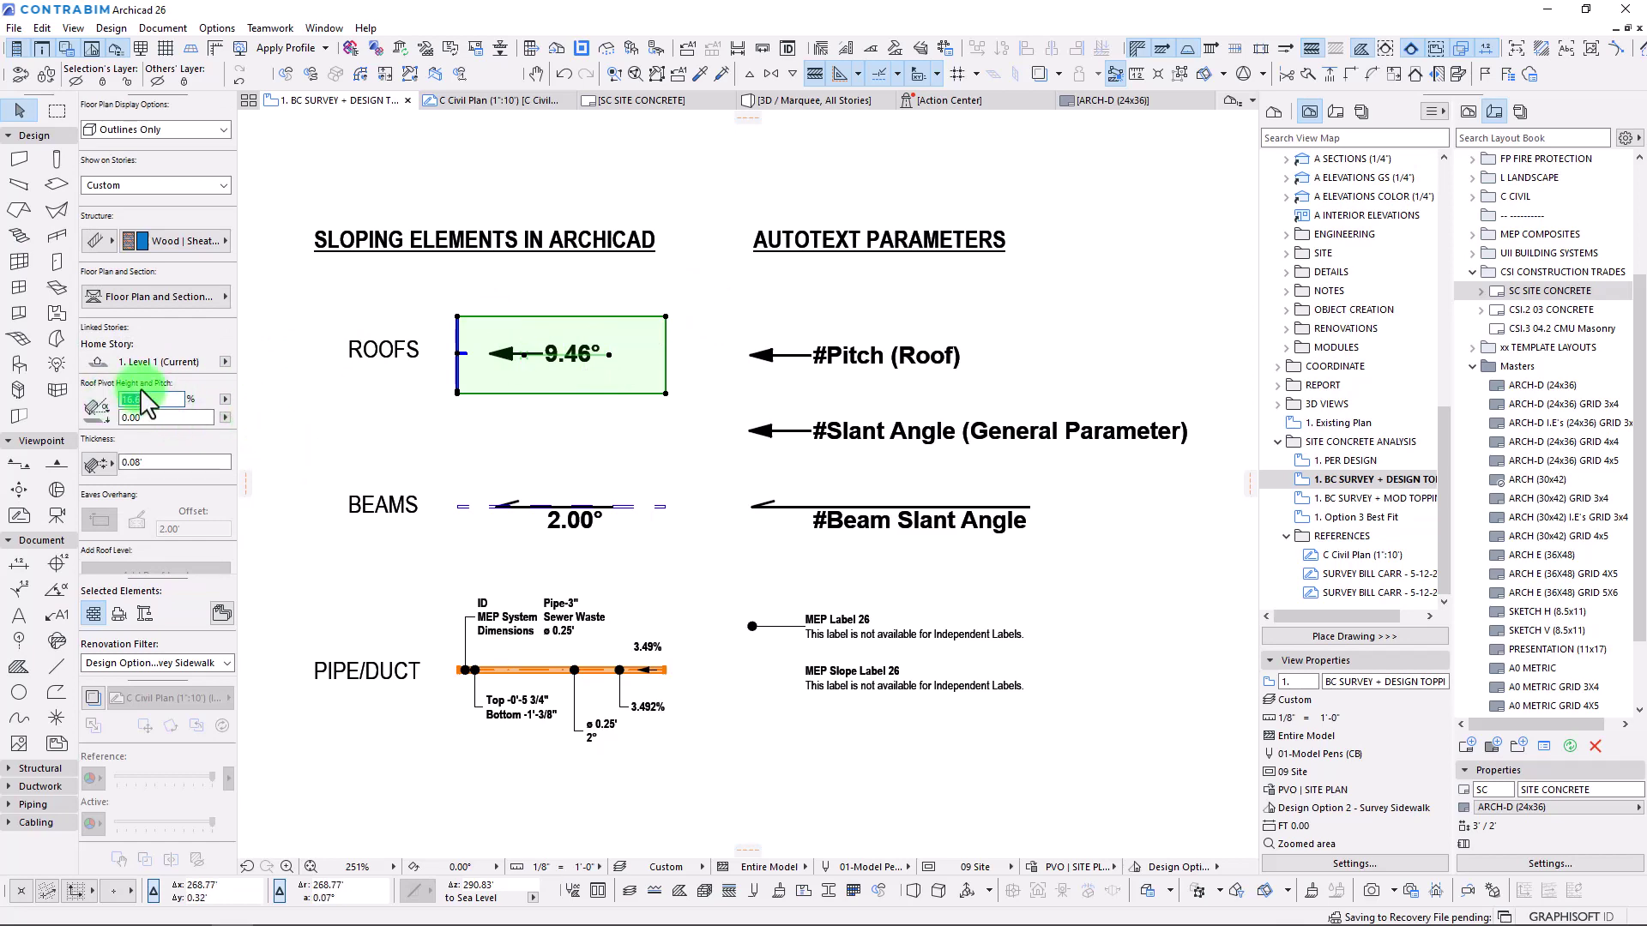
pyautogui.write('5')
pyautogui.press('Return')
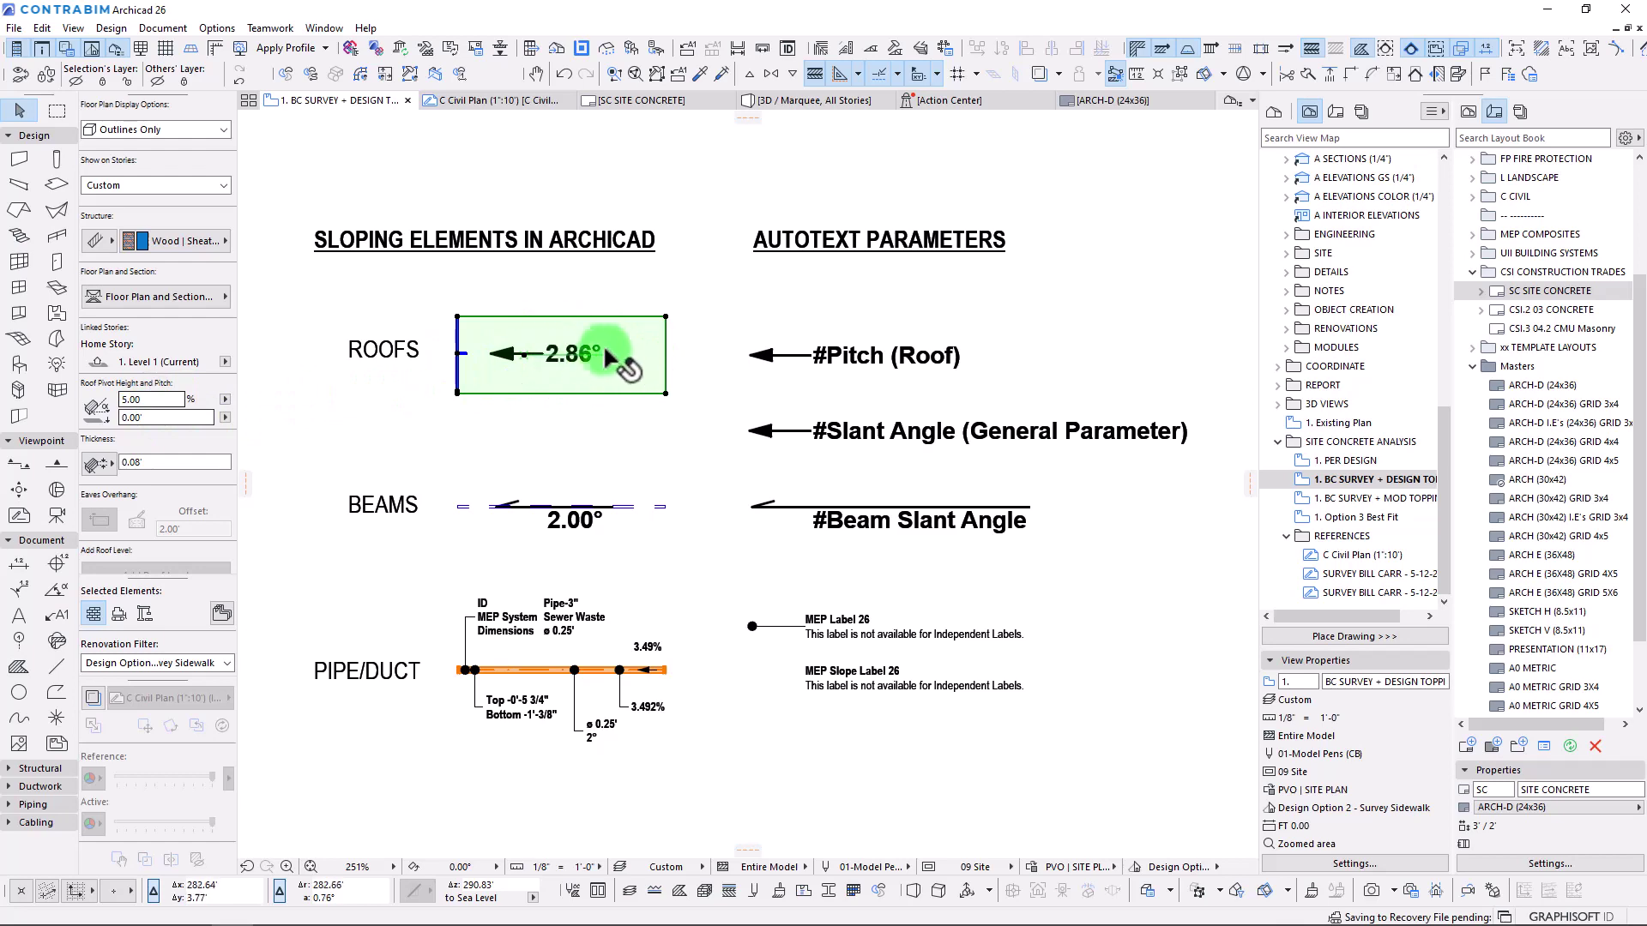
pyautogui.press('Escape')
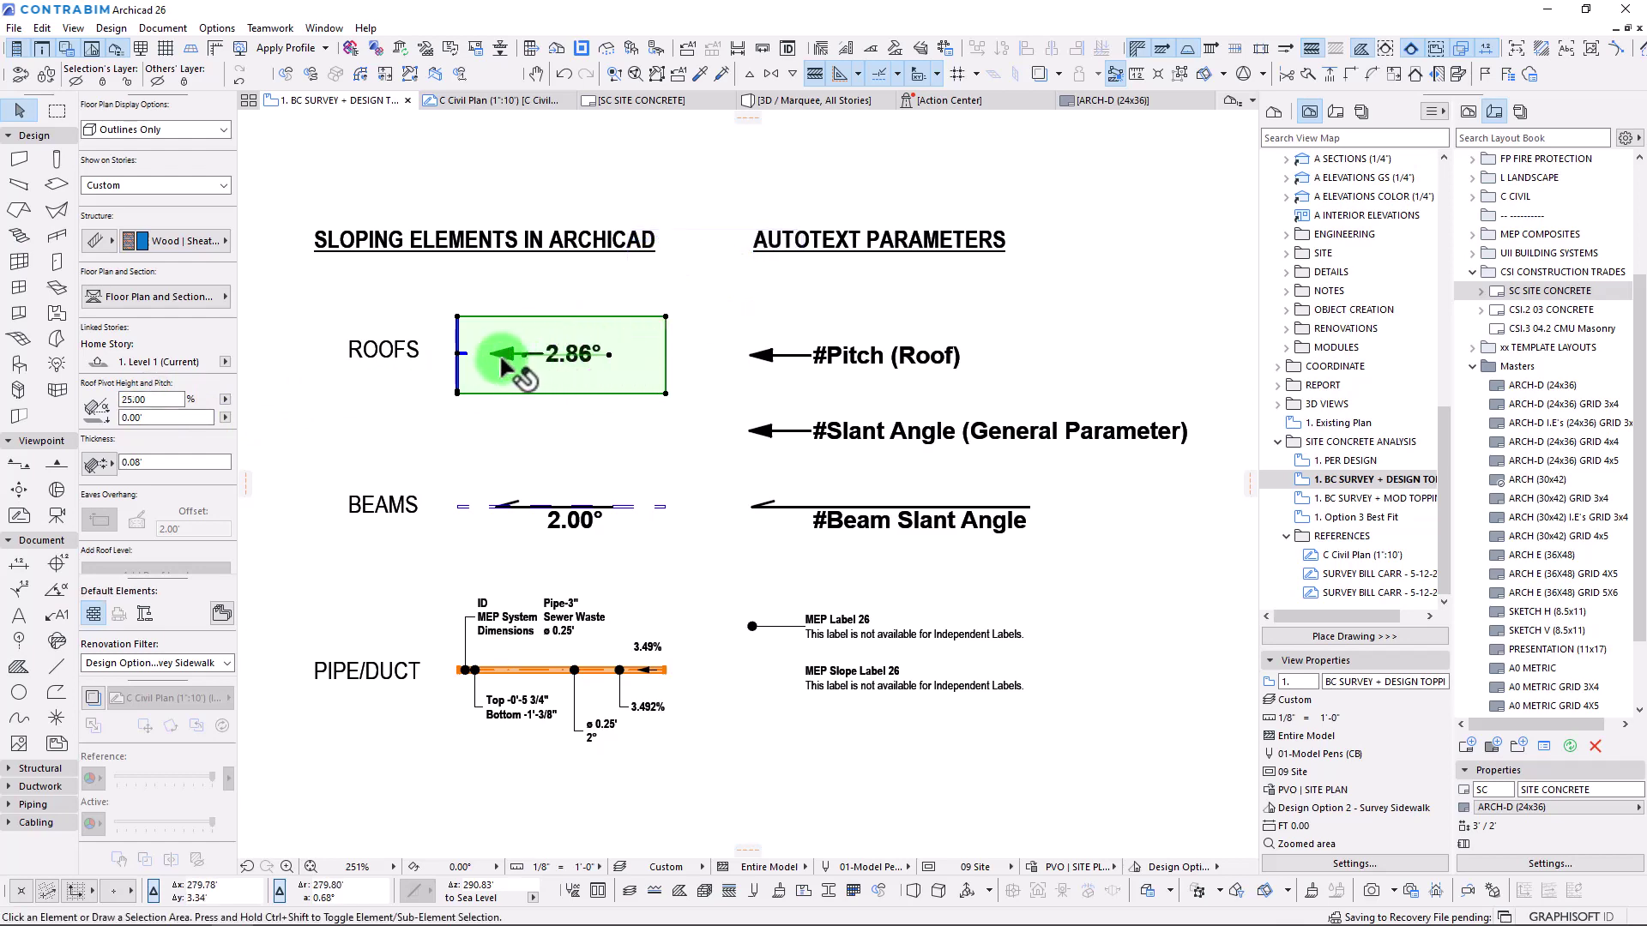
# Inspect the #Pitch (Roof) label's autotext among the Roof parameters and compare it with the sample roof's pitch label.
pyautogui.click(497, 360)
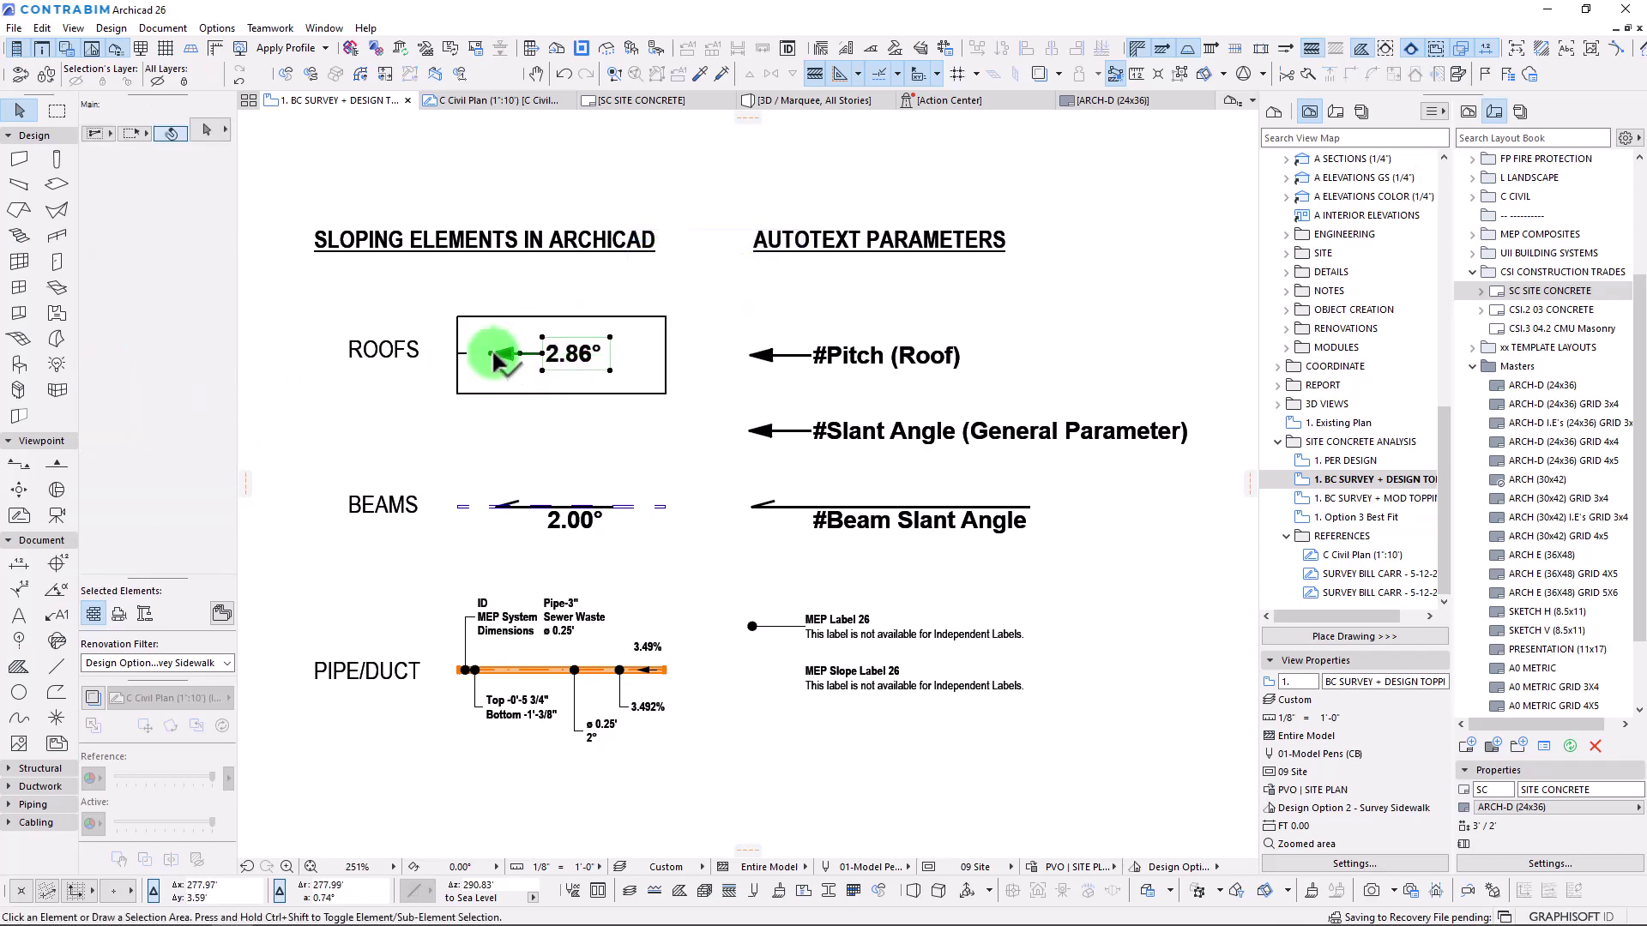
pyautogui.press('Escape')
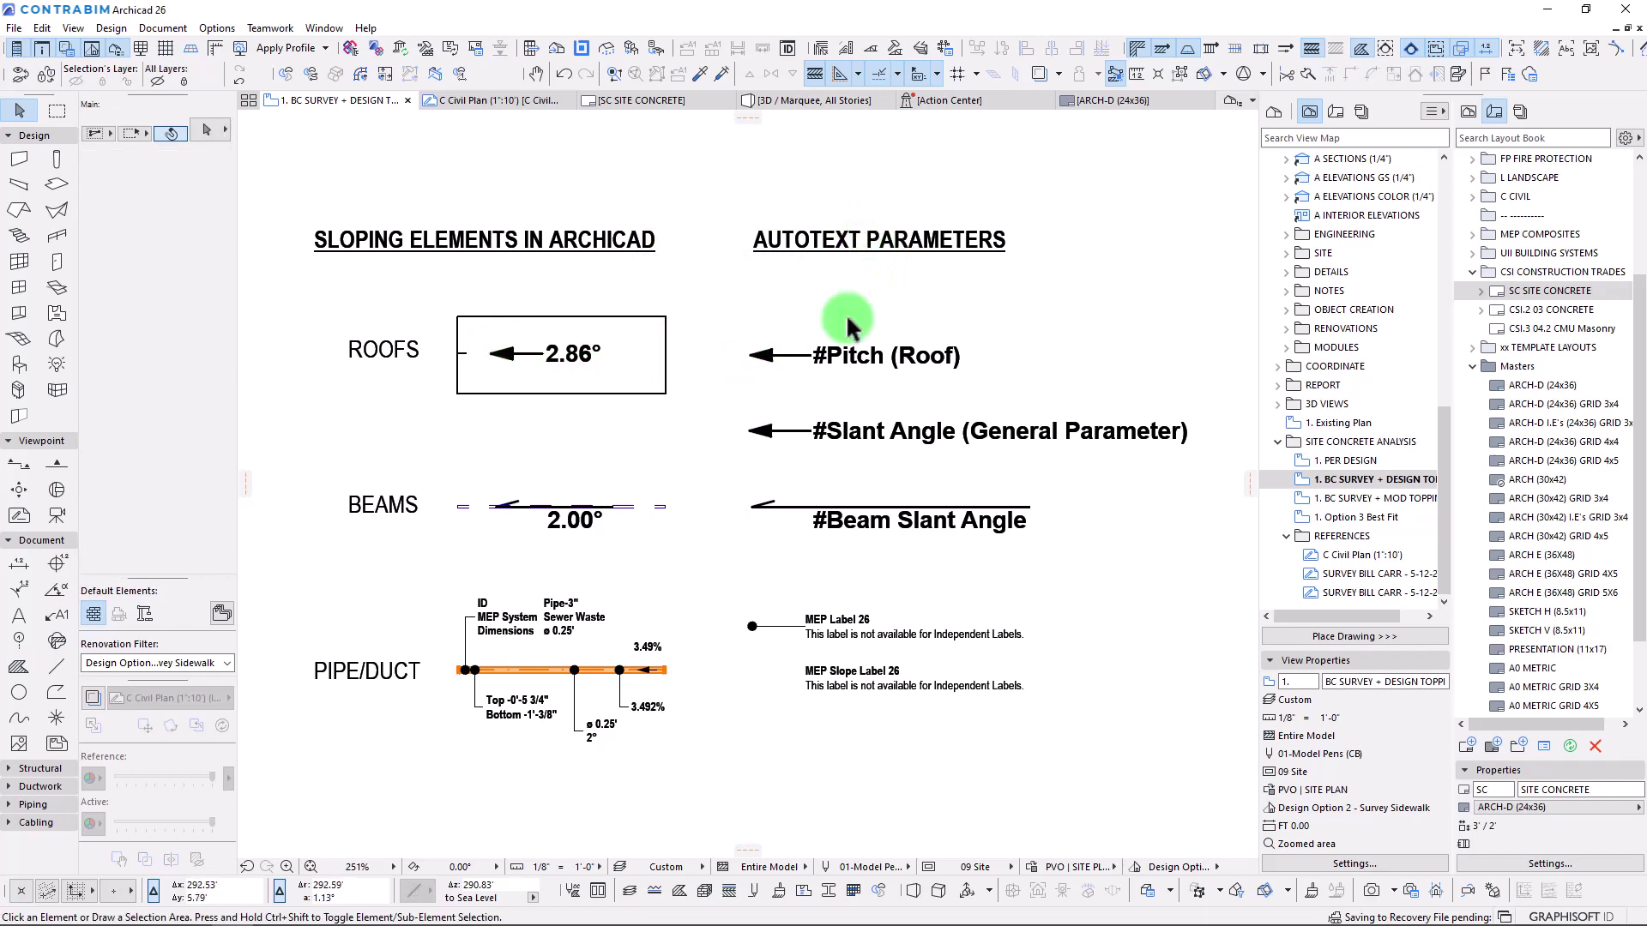
pyautogui.click(845, 365)
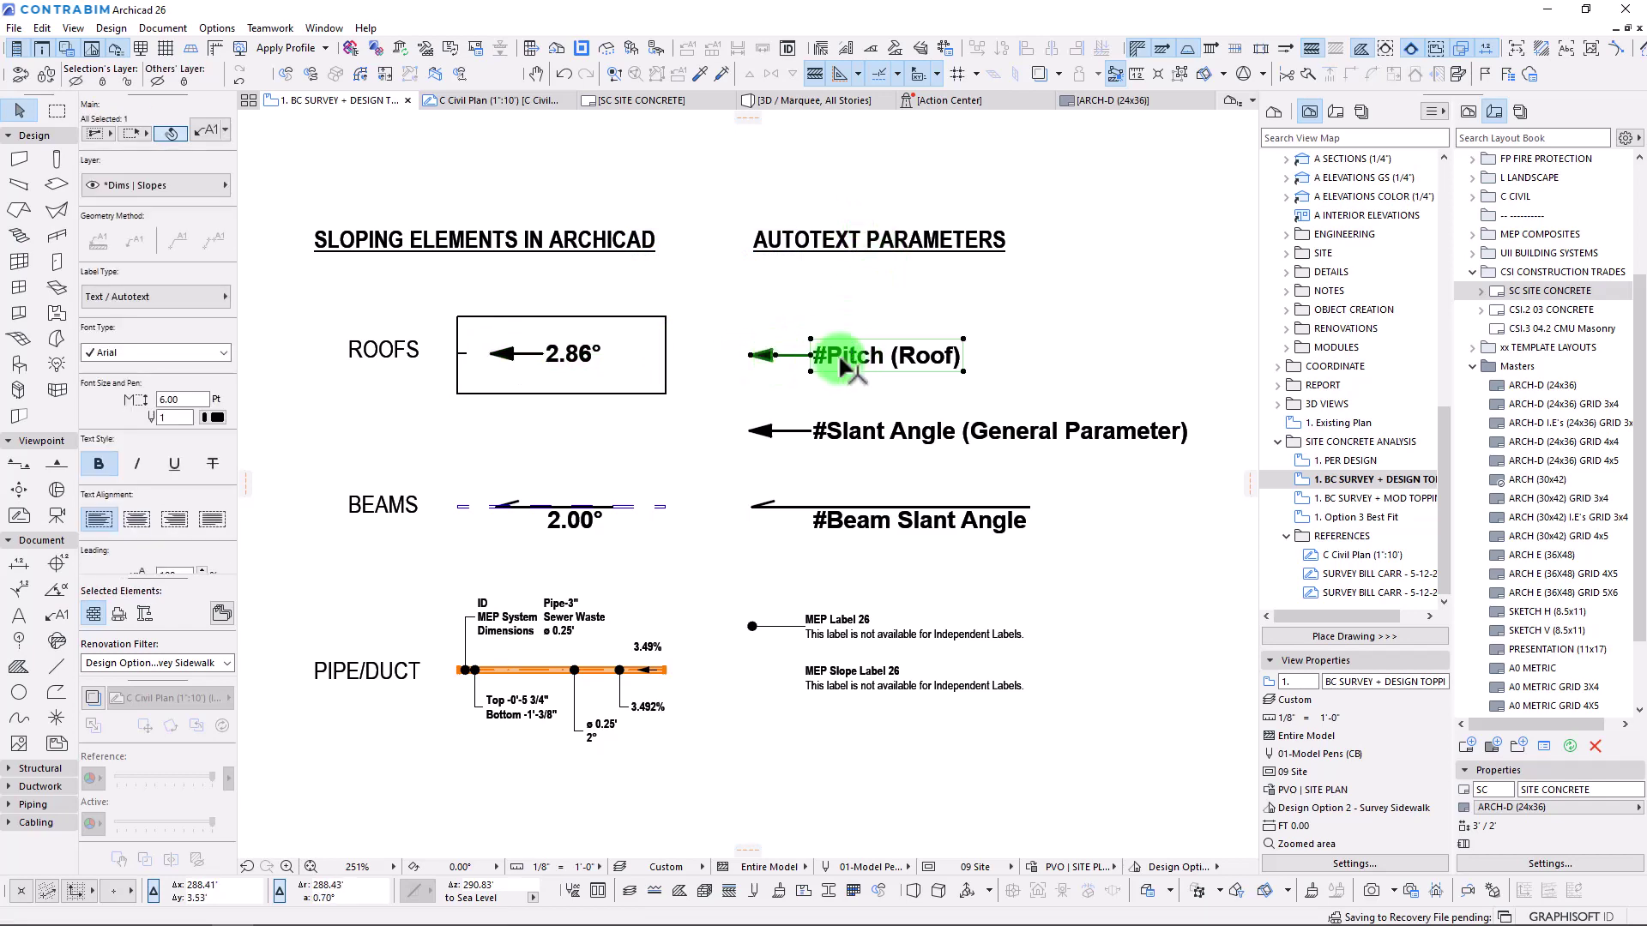
pyautogui.doubleClick(847, 360)
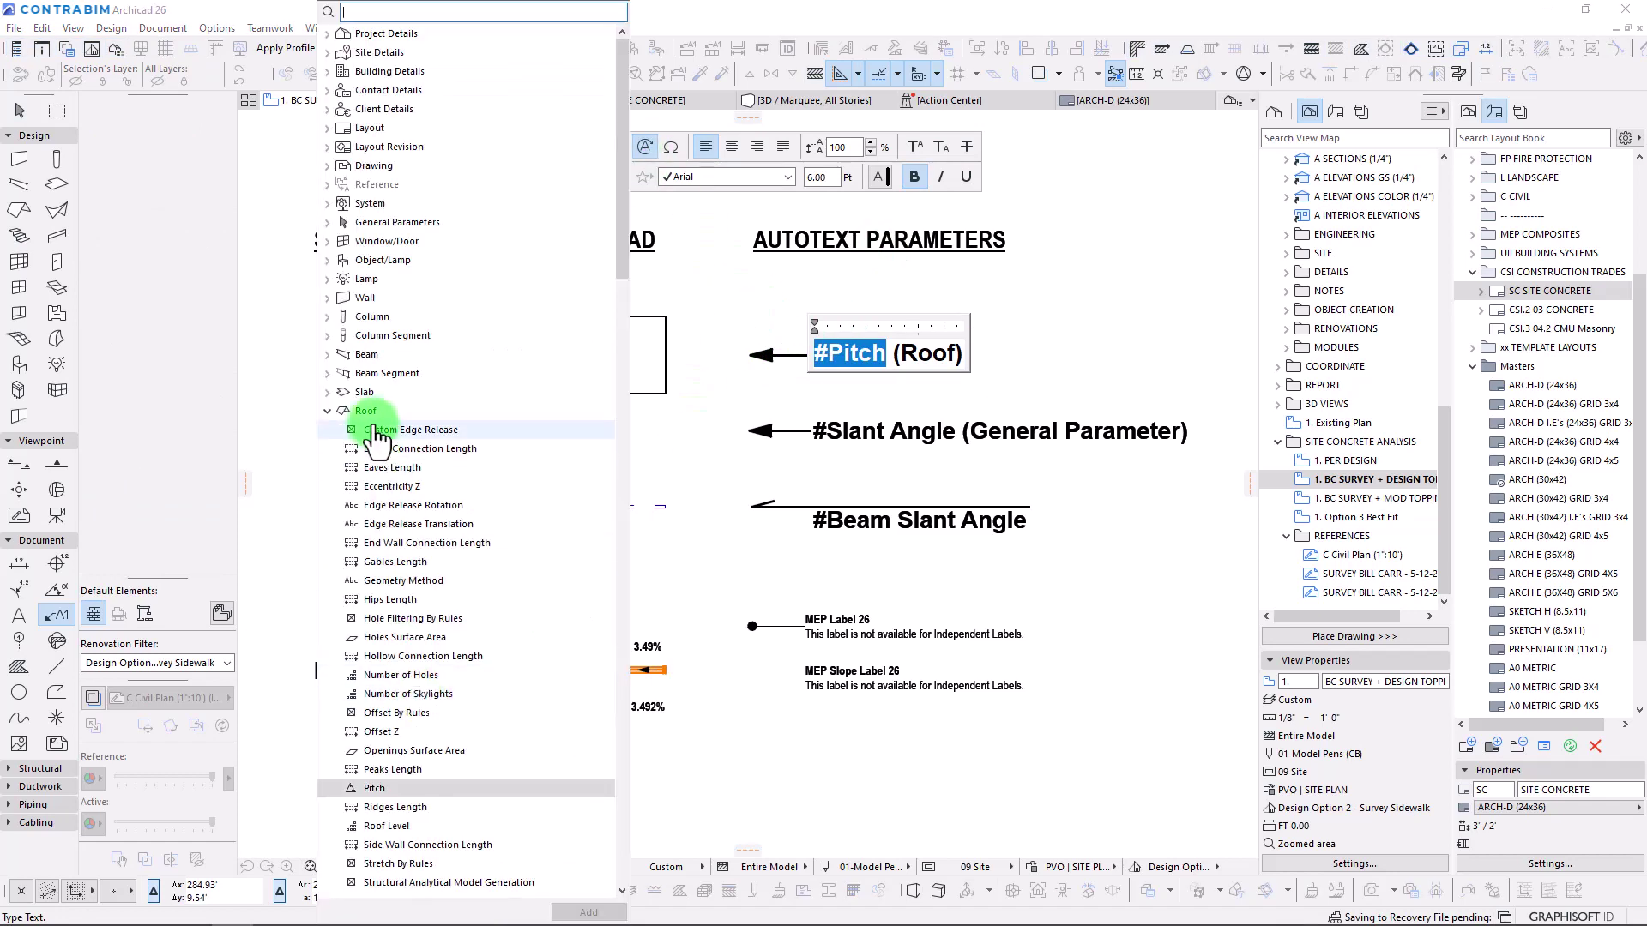
pyautogui.scroll(-2, 378, 583)
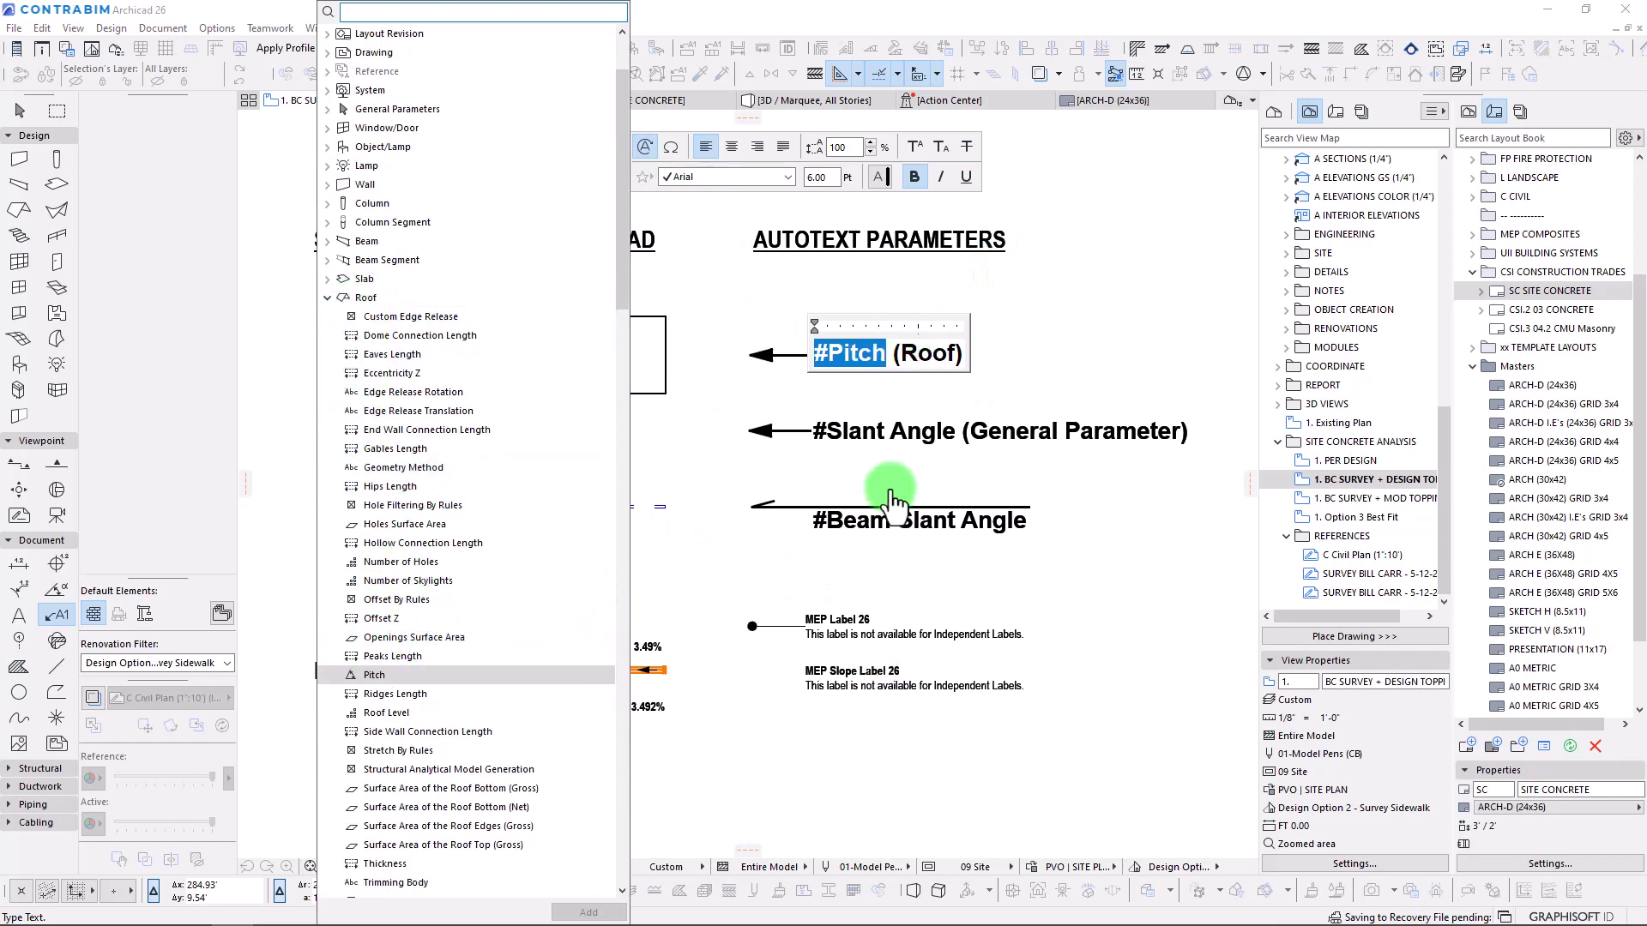
pyautogui.click(748, 388)
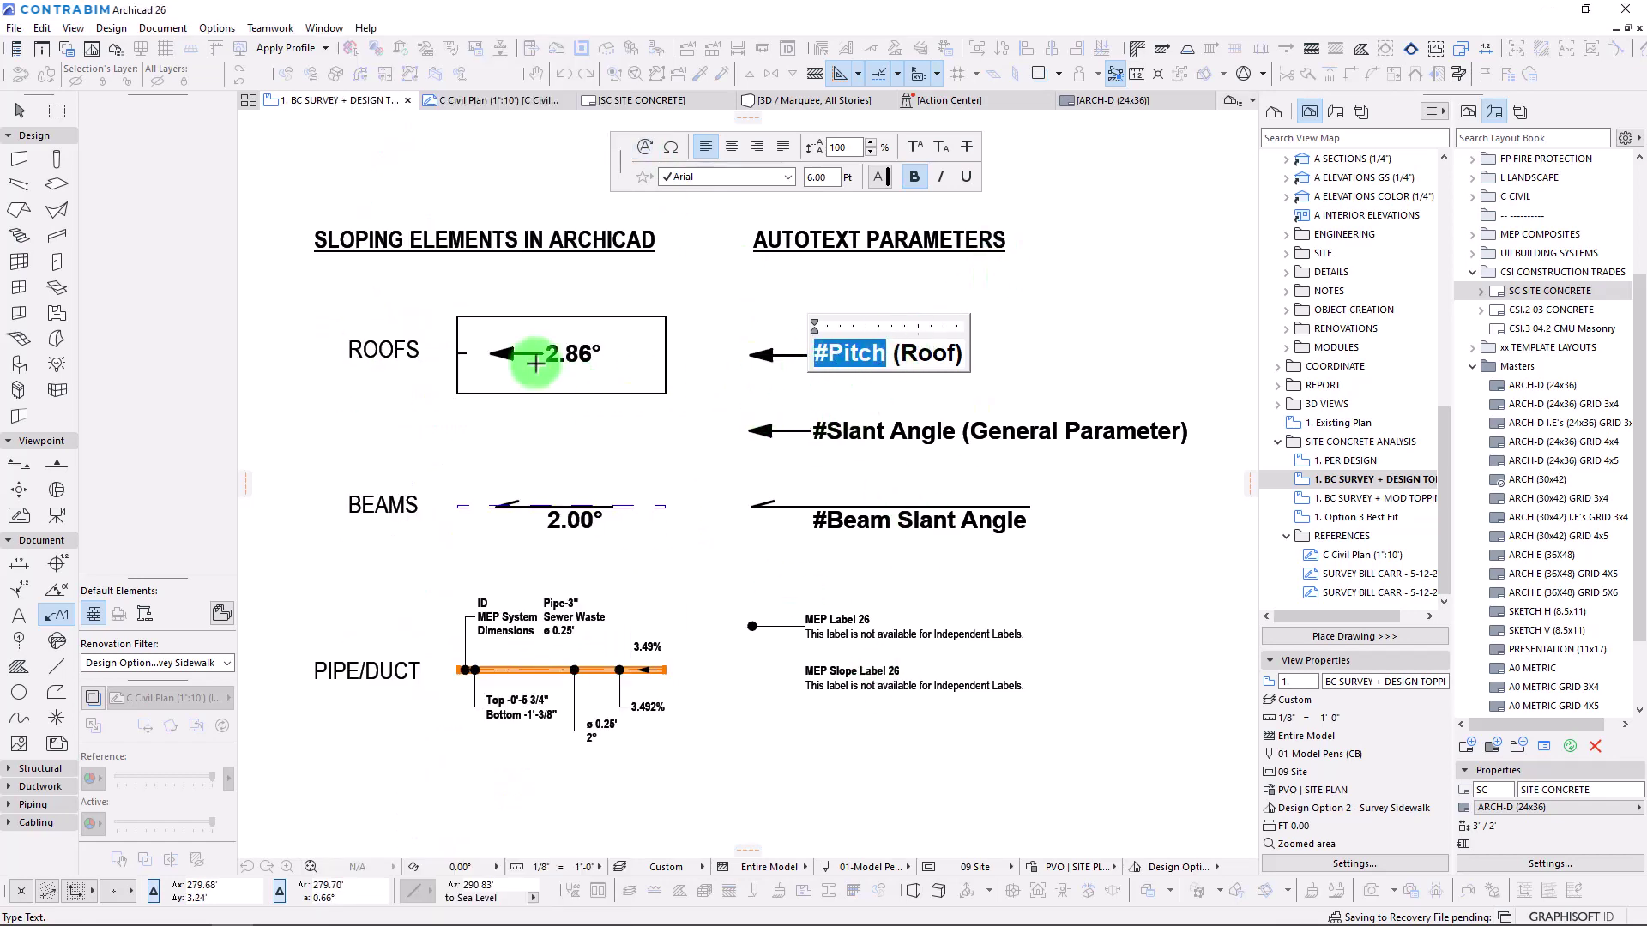
pyautogui.click(586, 346)
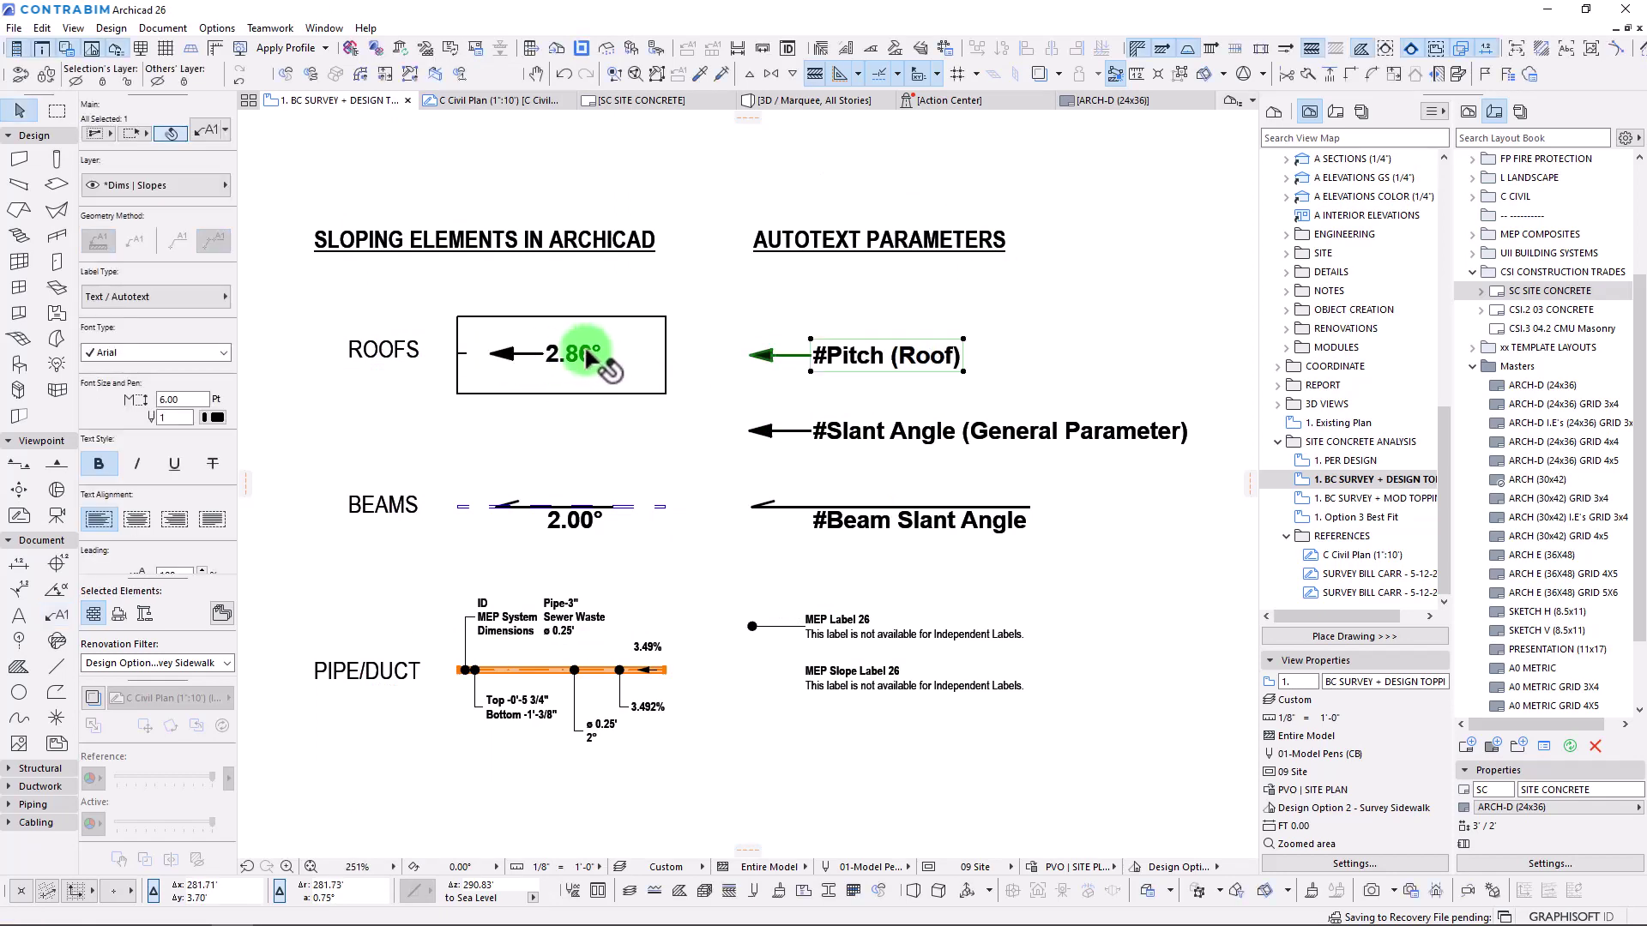
pyautogui.click(517, 350)
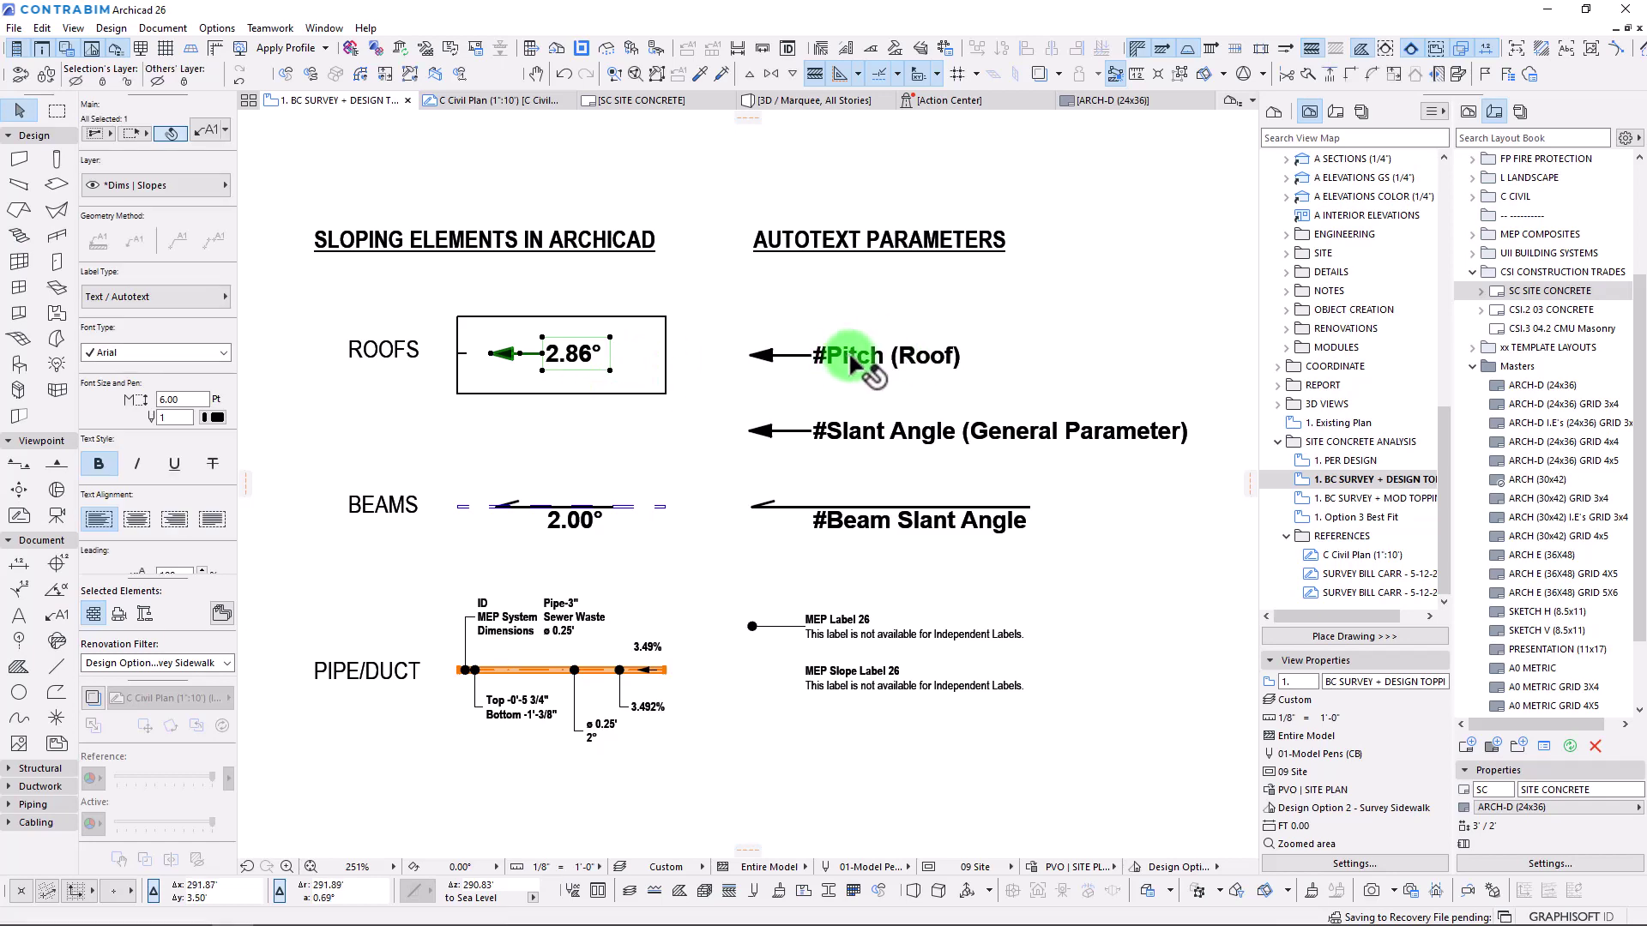
# Check the angle unit options in the project's Working Units, leaving decimal degrees selected.
pyautogui.click(217, 28)
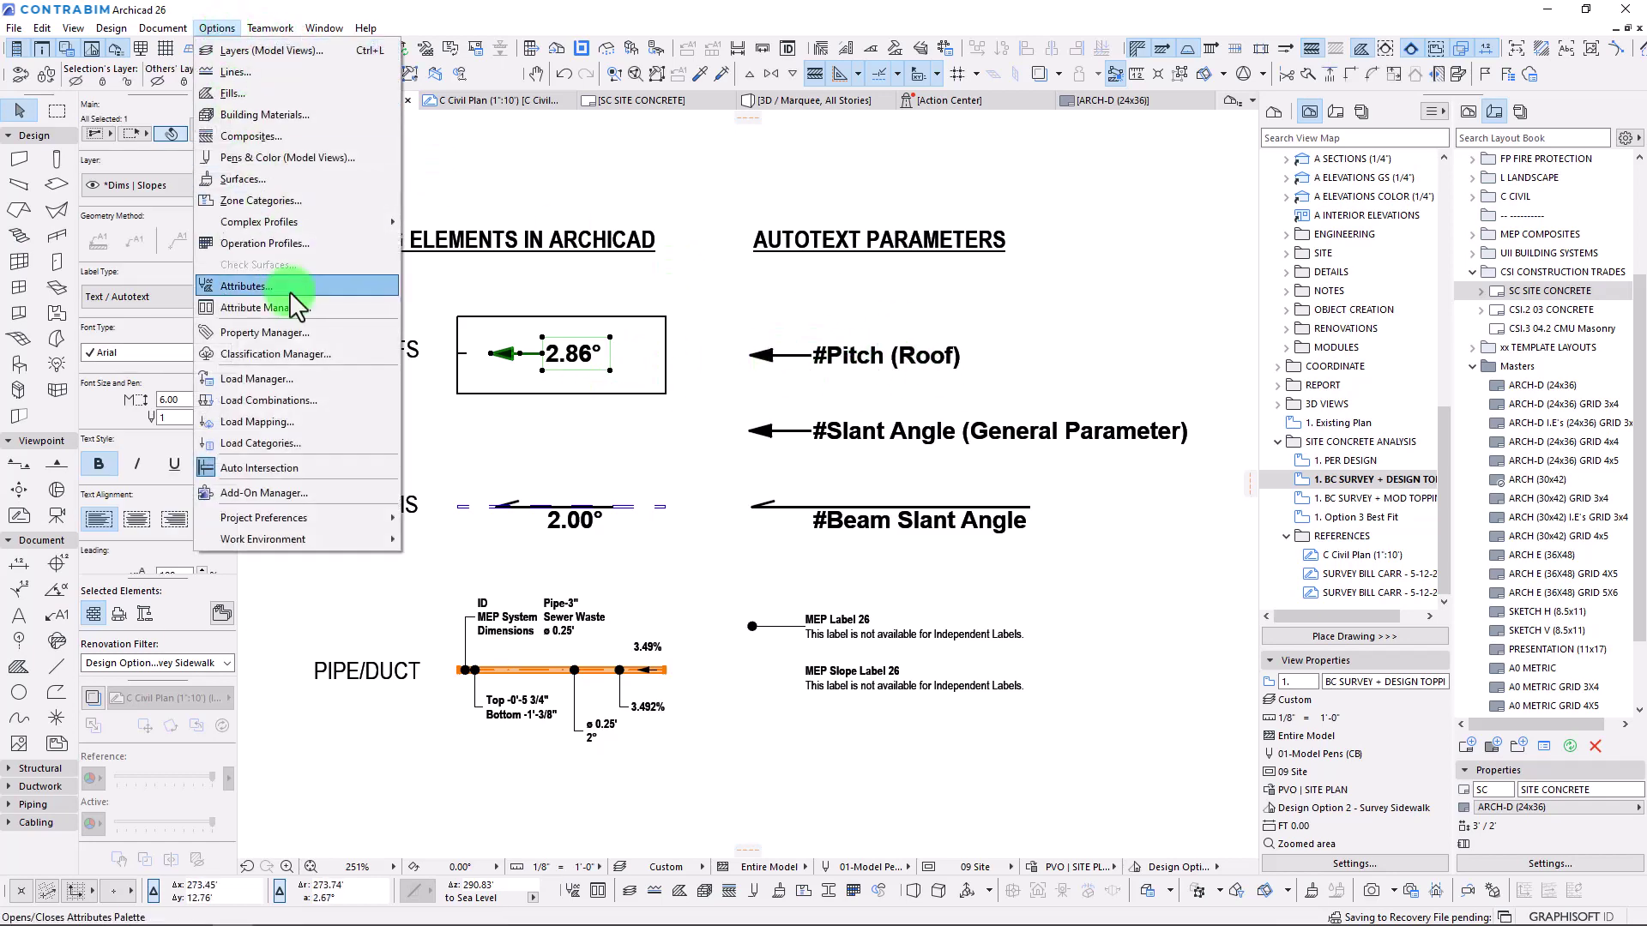
pyautogui.moveTo(367, 519)
pyautogui.click(568, 514)
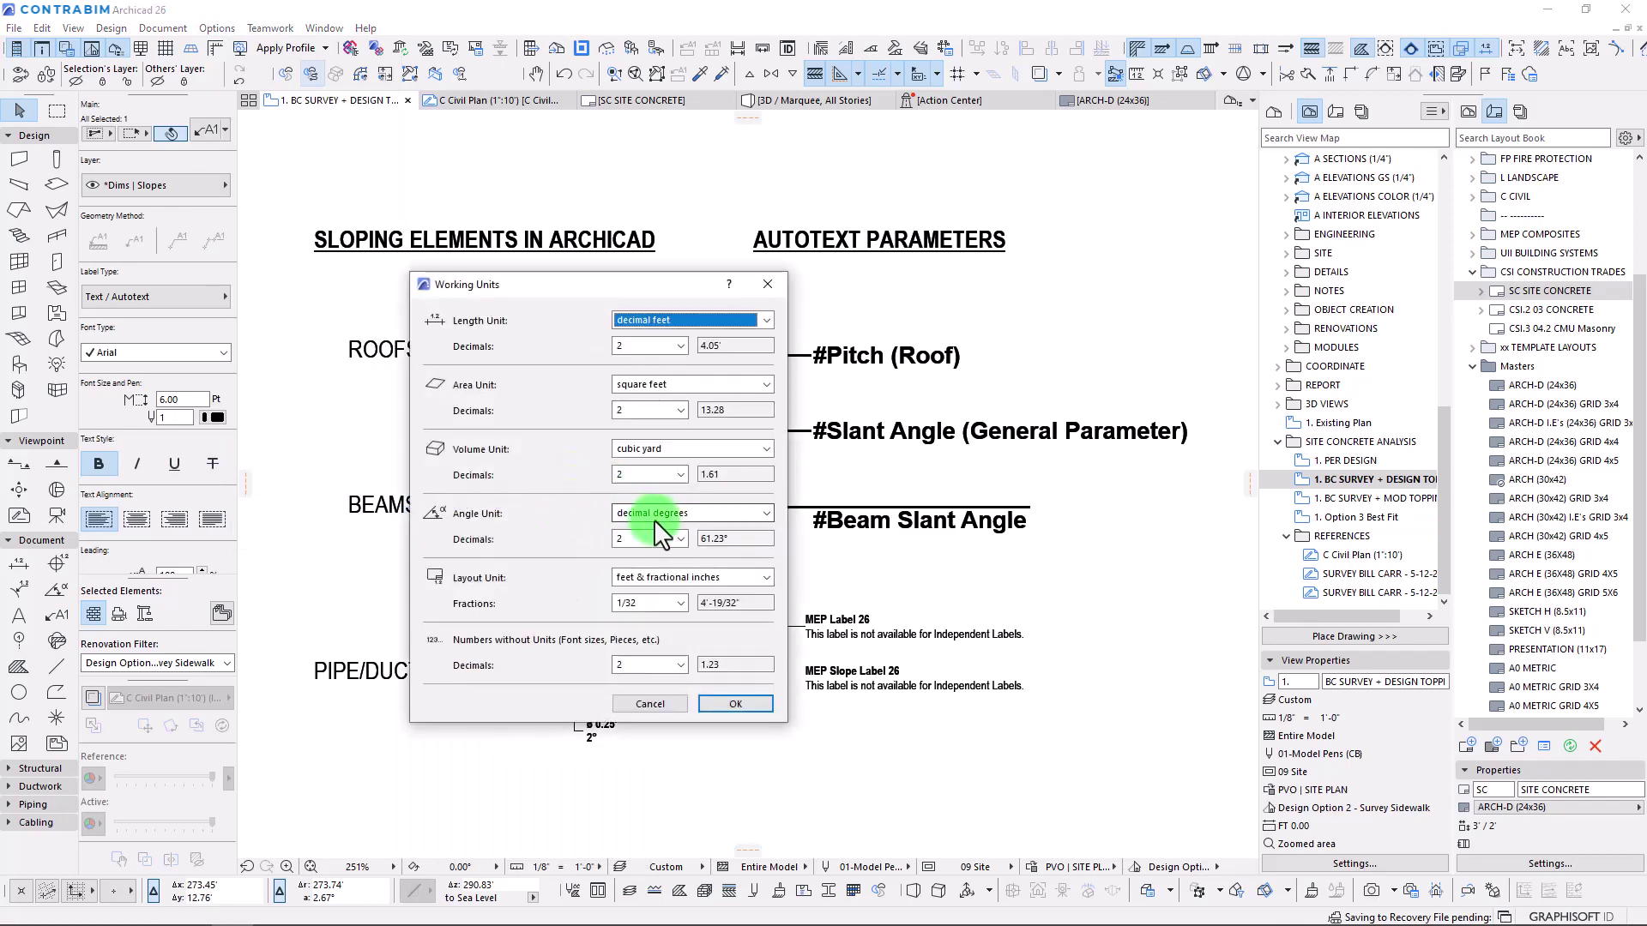
pyautogui.click(674, 513)
pyautogui.click(653, 530)
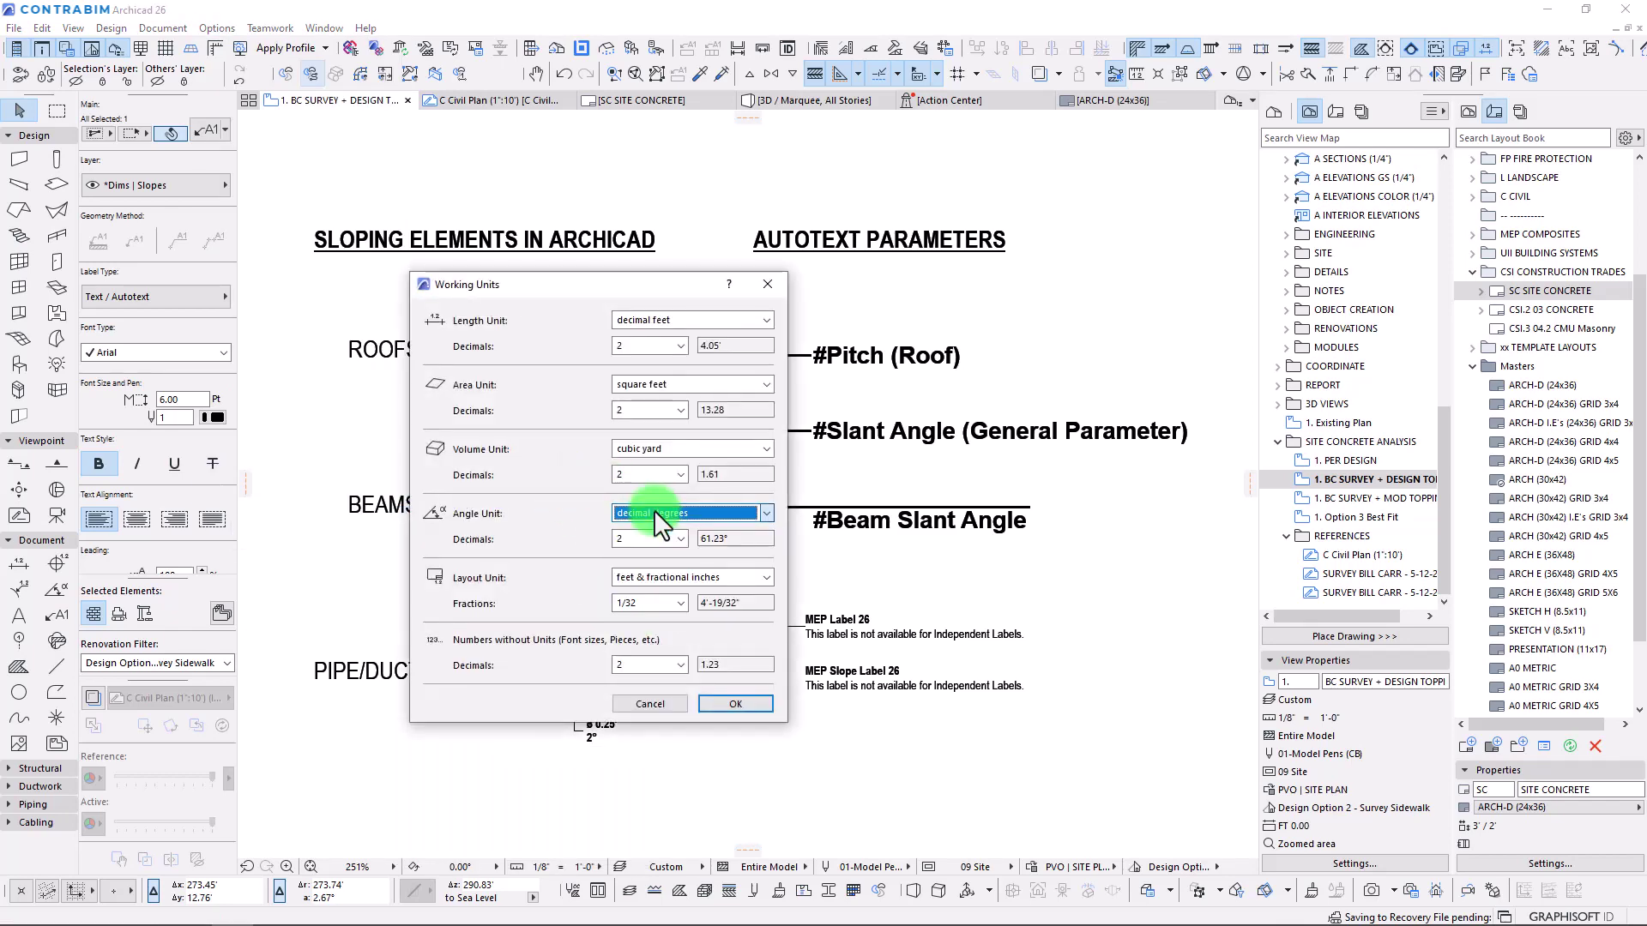
pyautogui.click(768, 284)
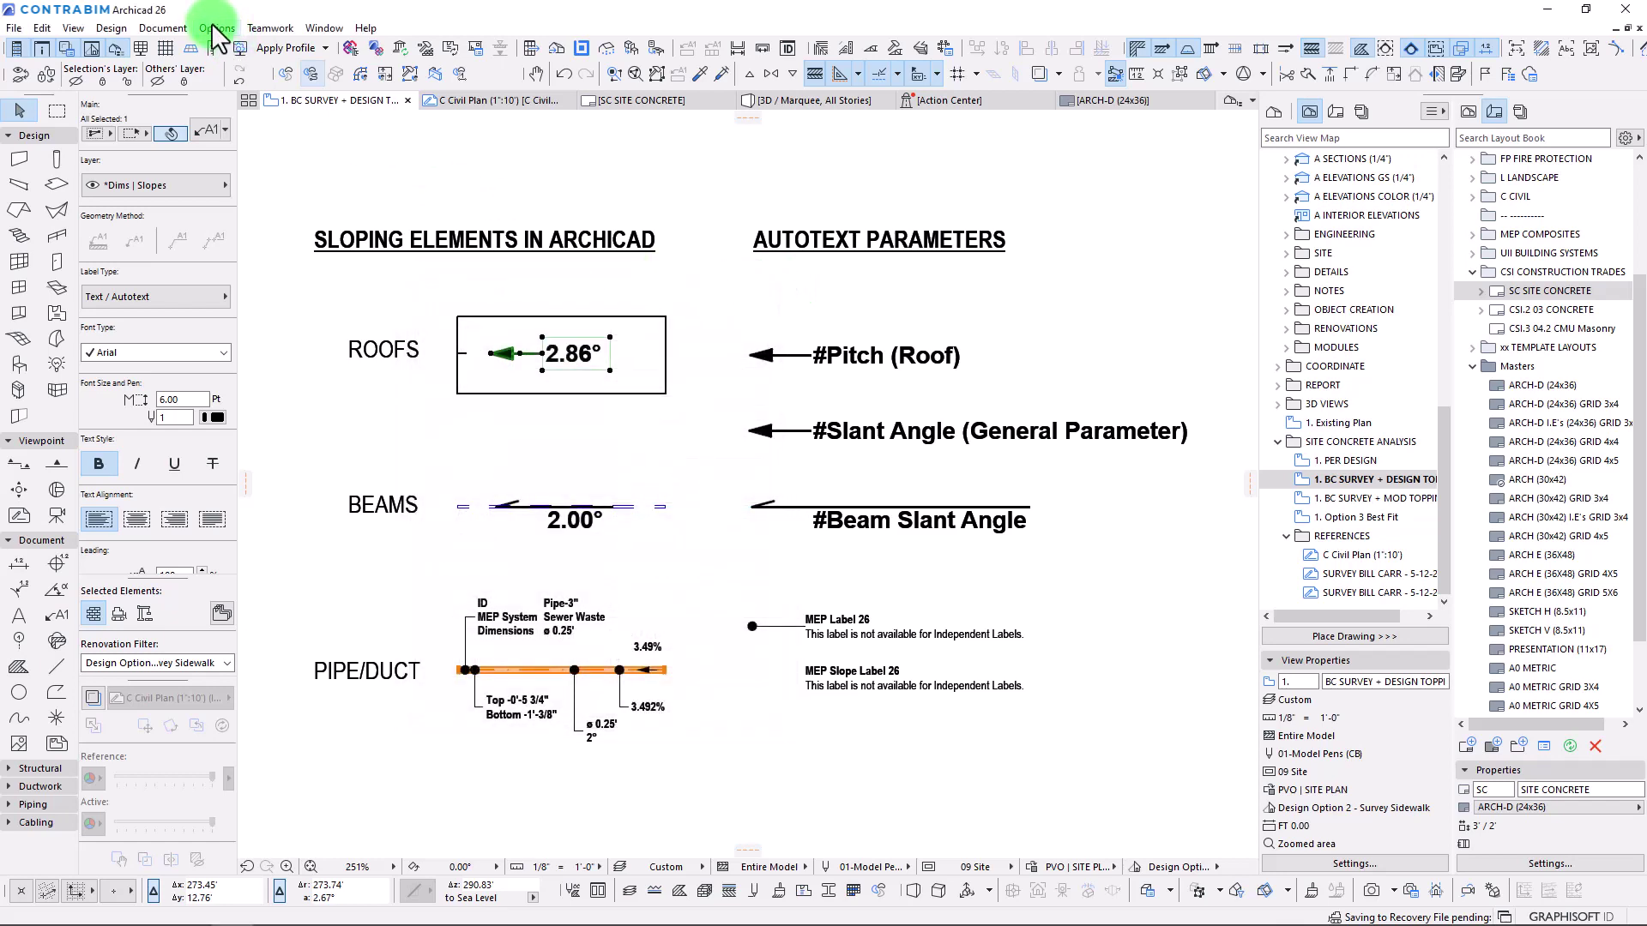
# Review the angle unit options in the project's Calculation Units preferences.
pyautogui.click(217, 28)
pyautogui.moveTo(369, 521)
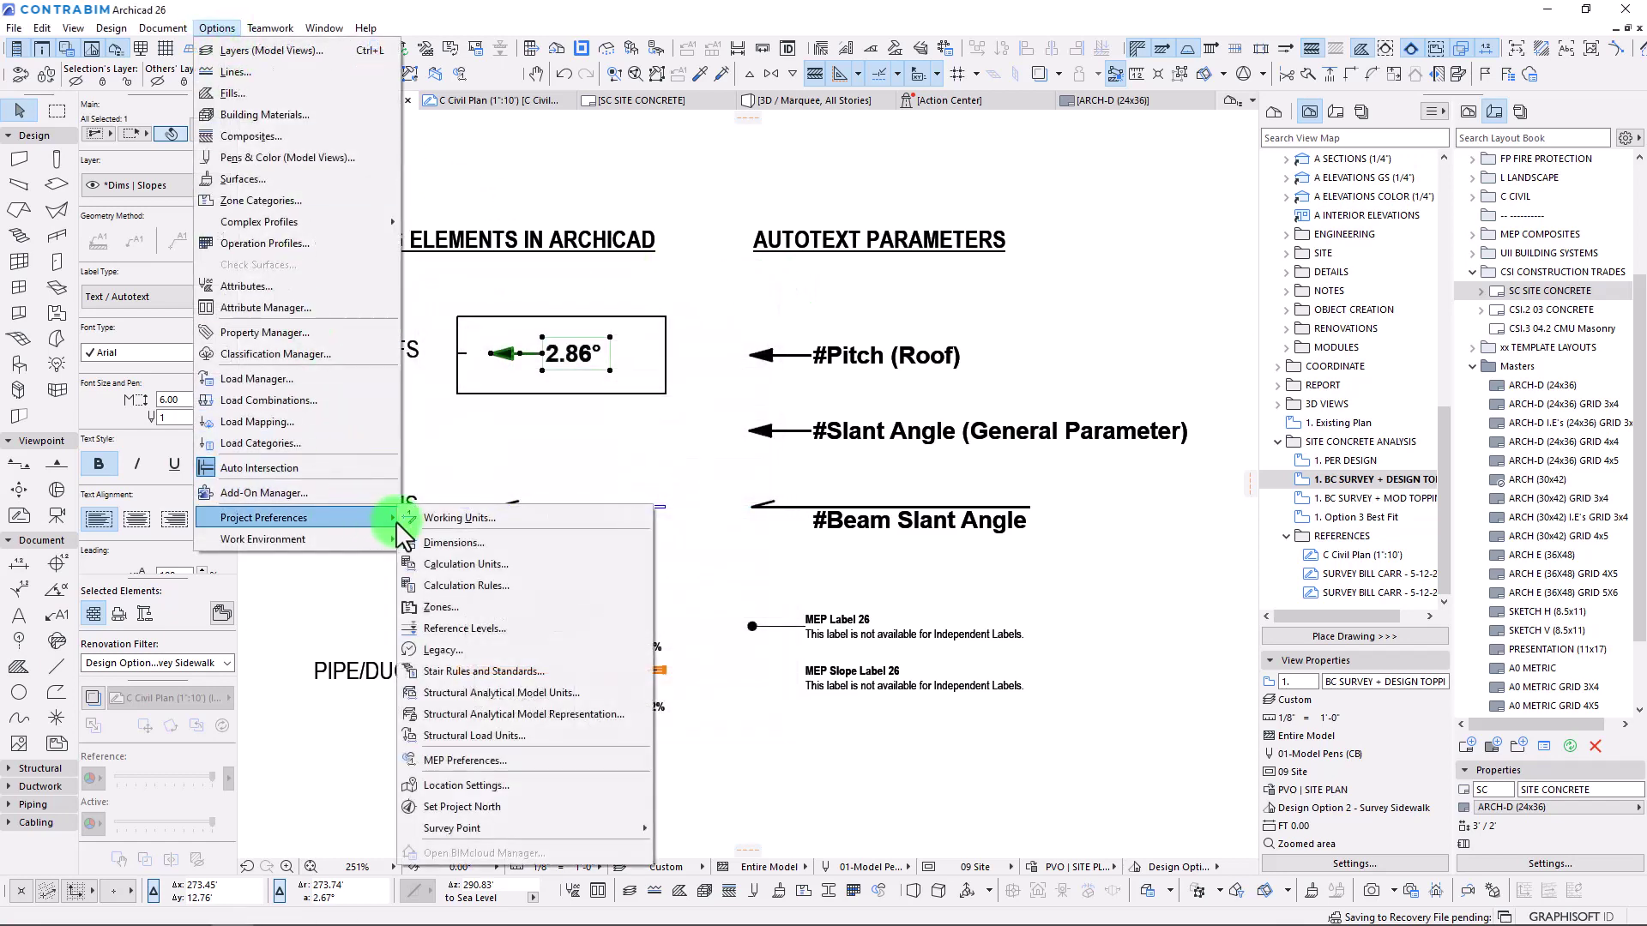
pyautogui.click(466, 565)
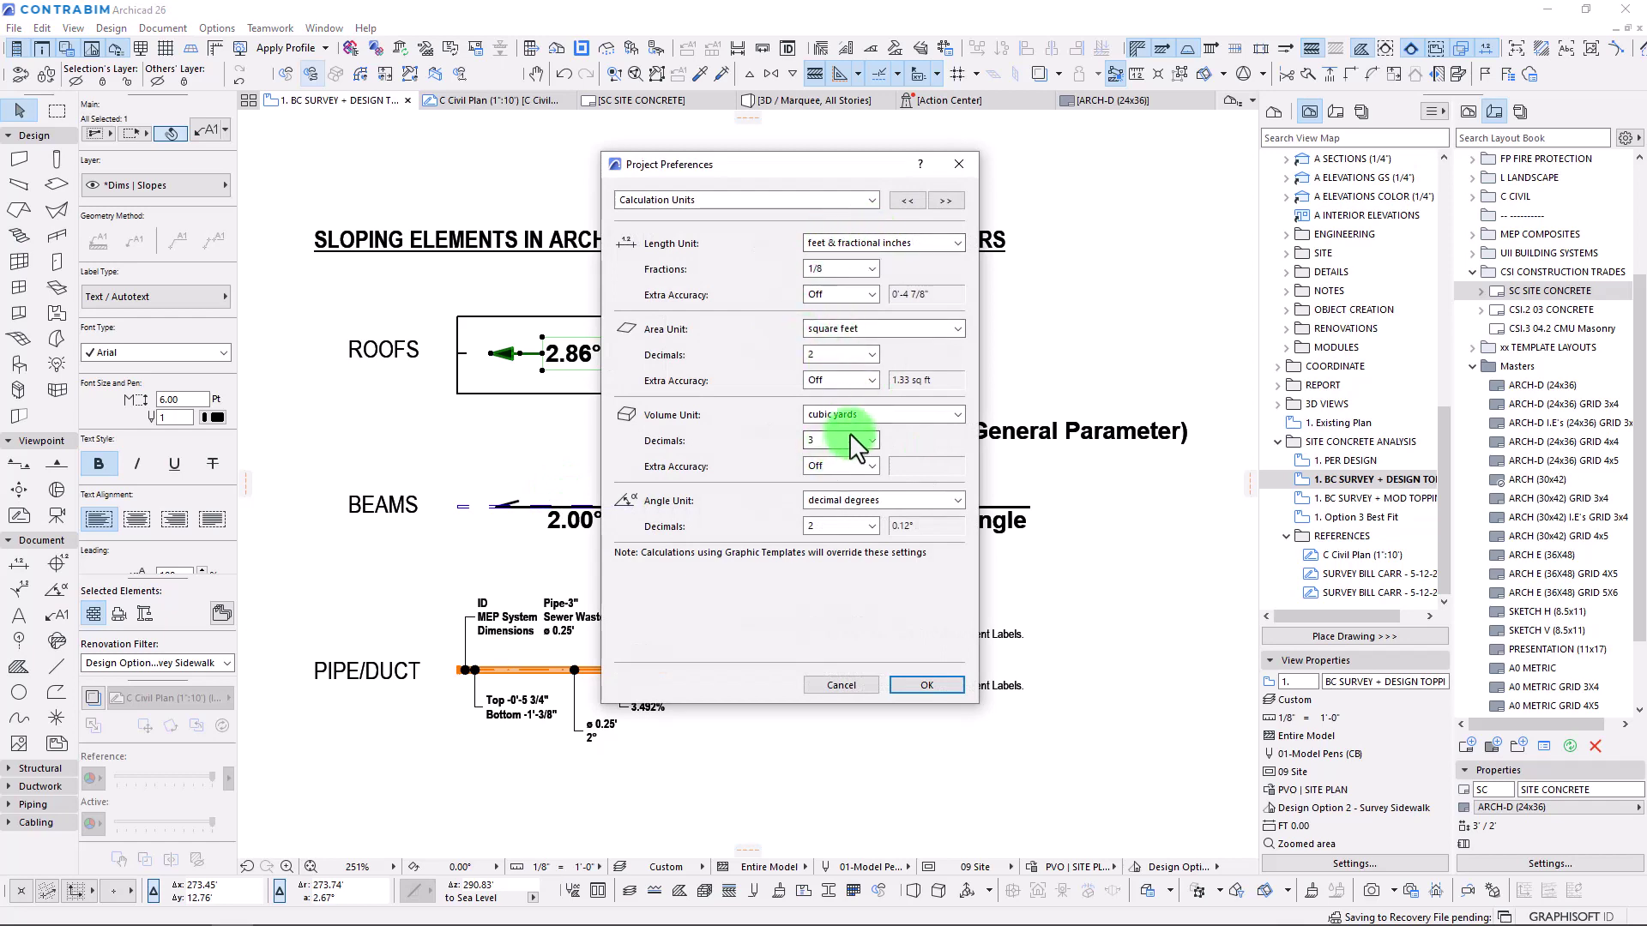
pyautogui.click(851, 503)
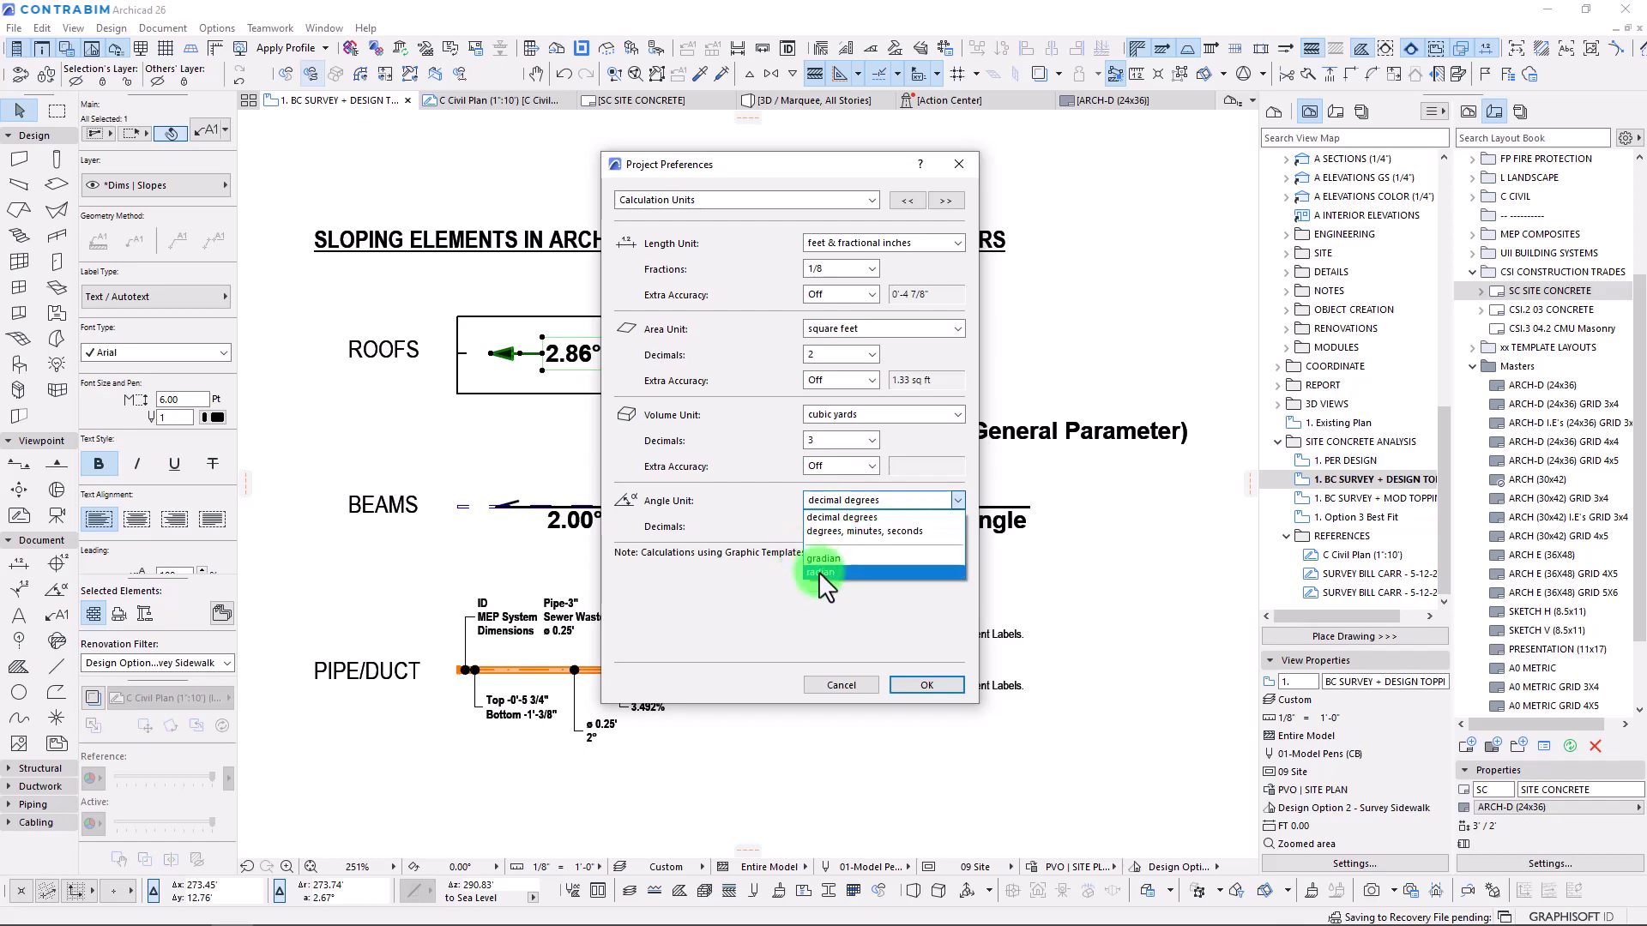
pyautogui.click(773, 508)
# Review the angular dimension unit options in the Dimensions preferences, keep decimal degrees, and close the preferences.
pyautogui.click(698, 204)
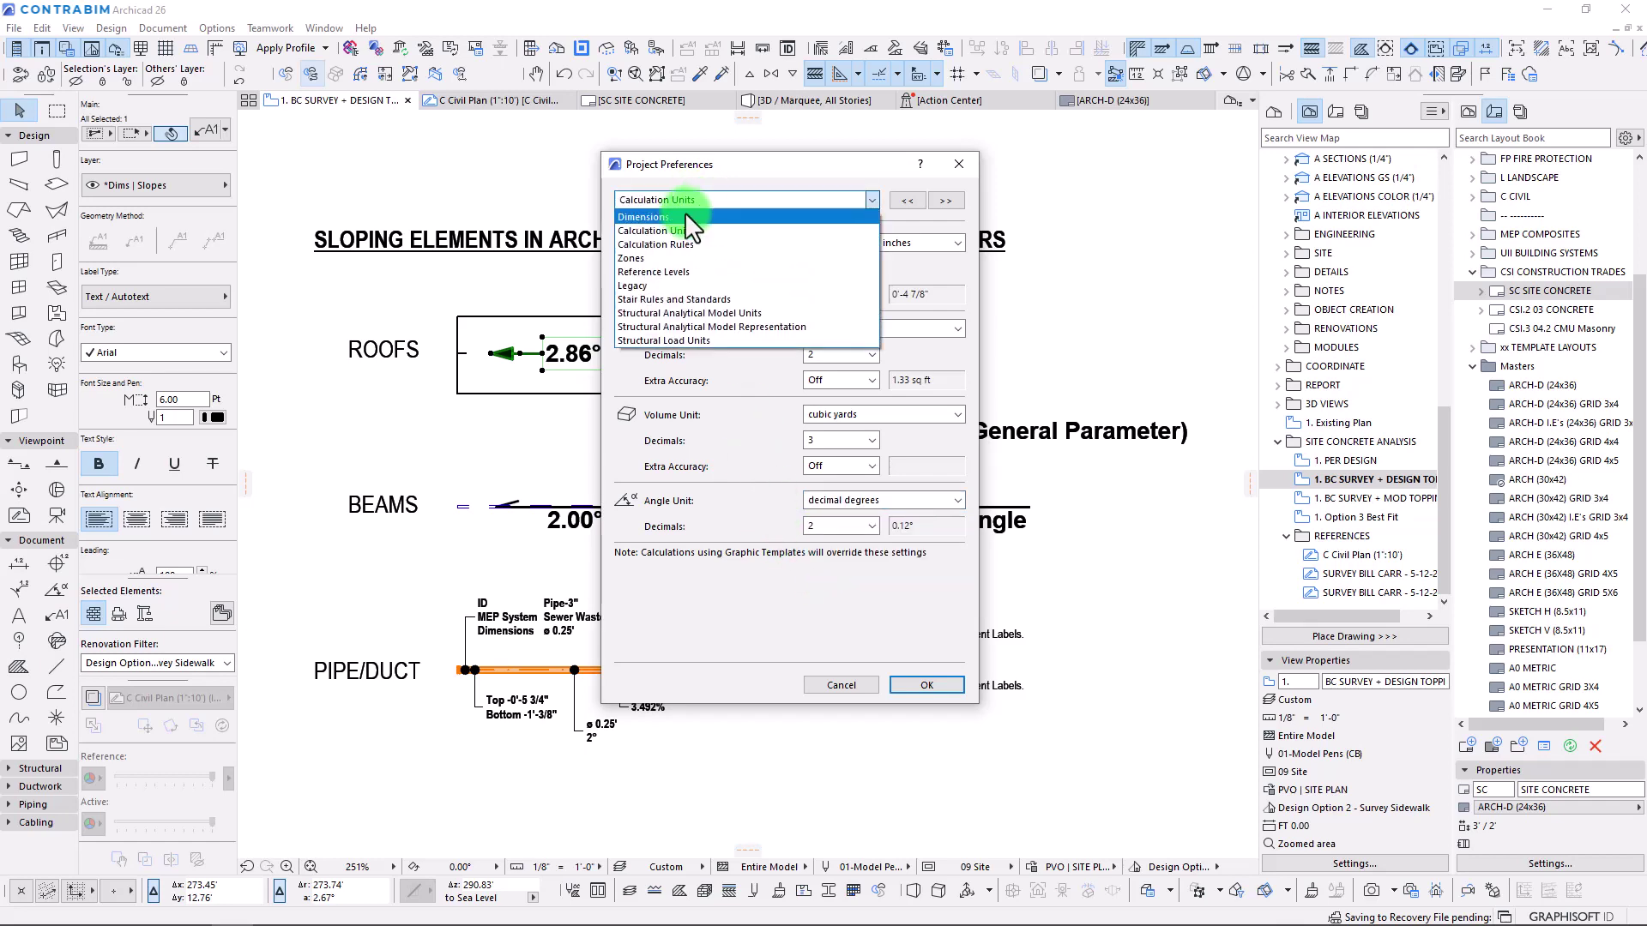
pyautogui.click(685, 214)
pyautogui.click(652, 368)
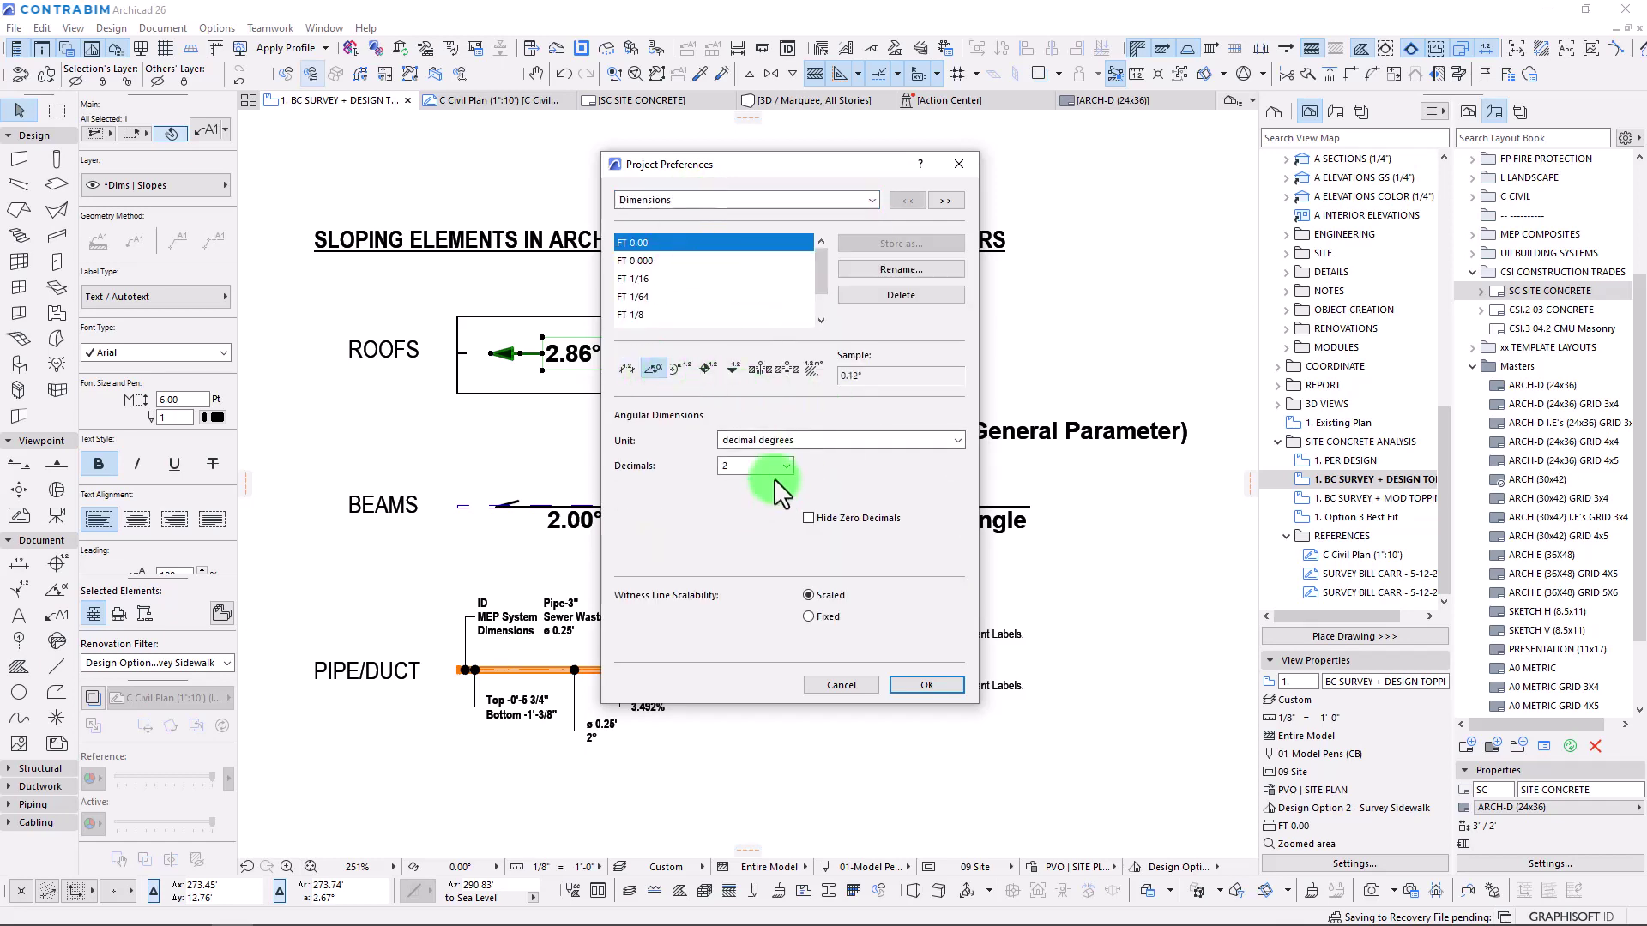
pyautogui.click(804, 441)
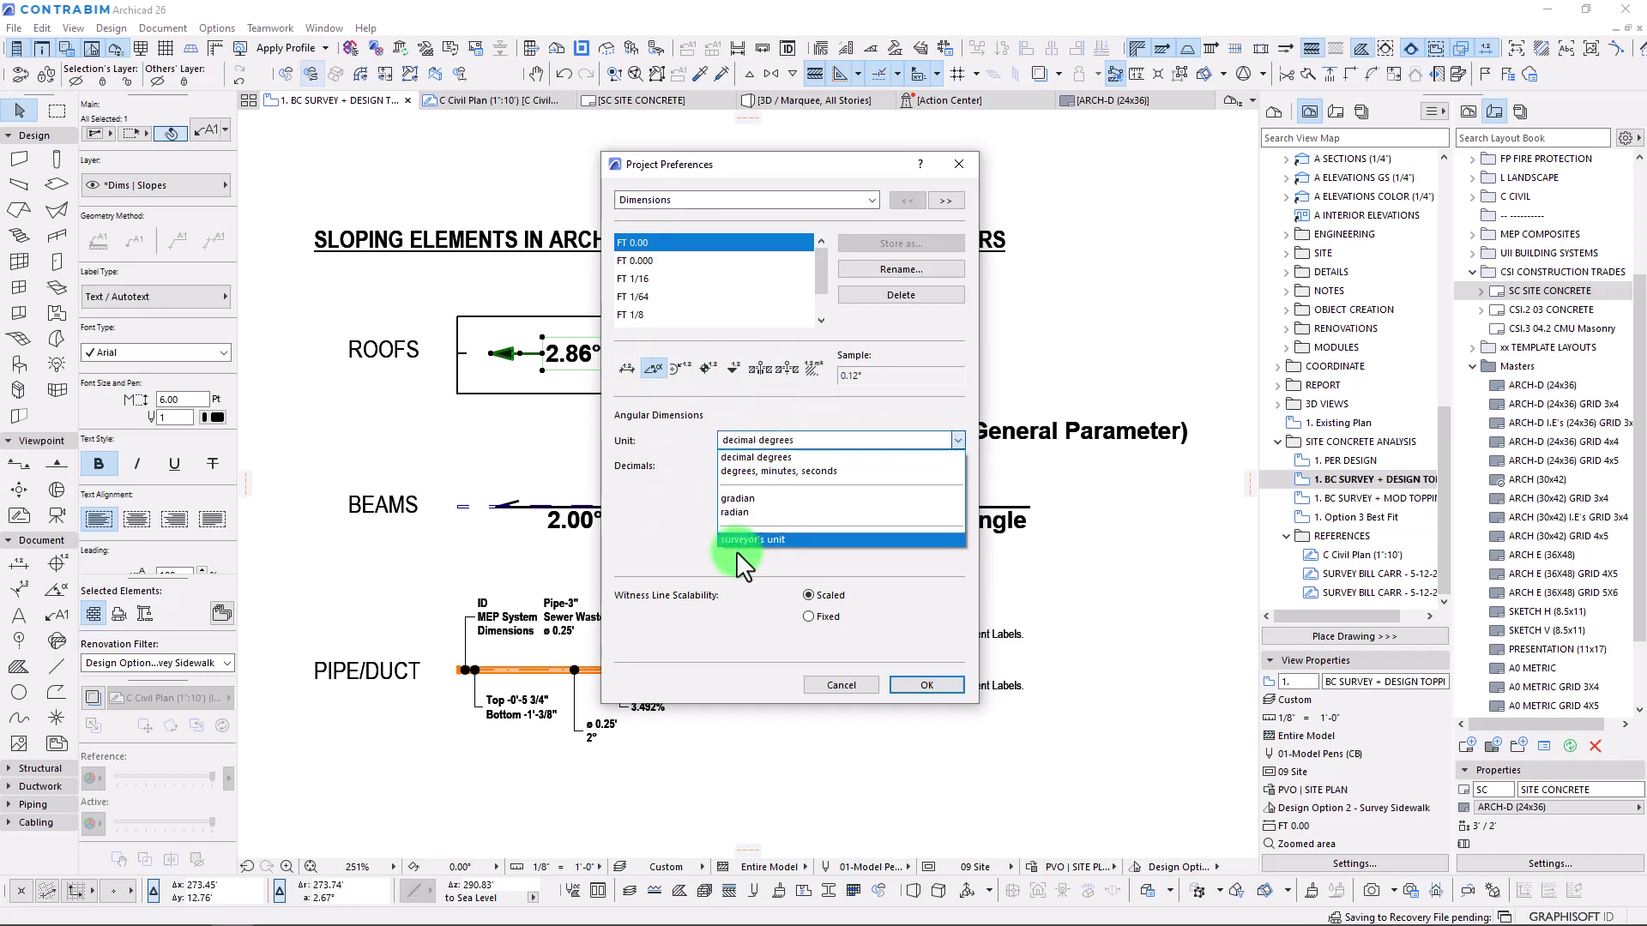
pyautogui.click(739, 457)
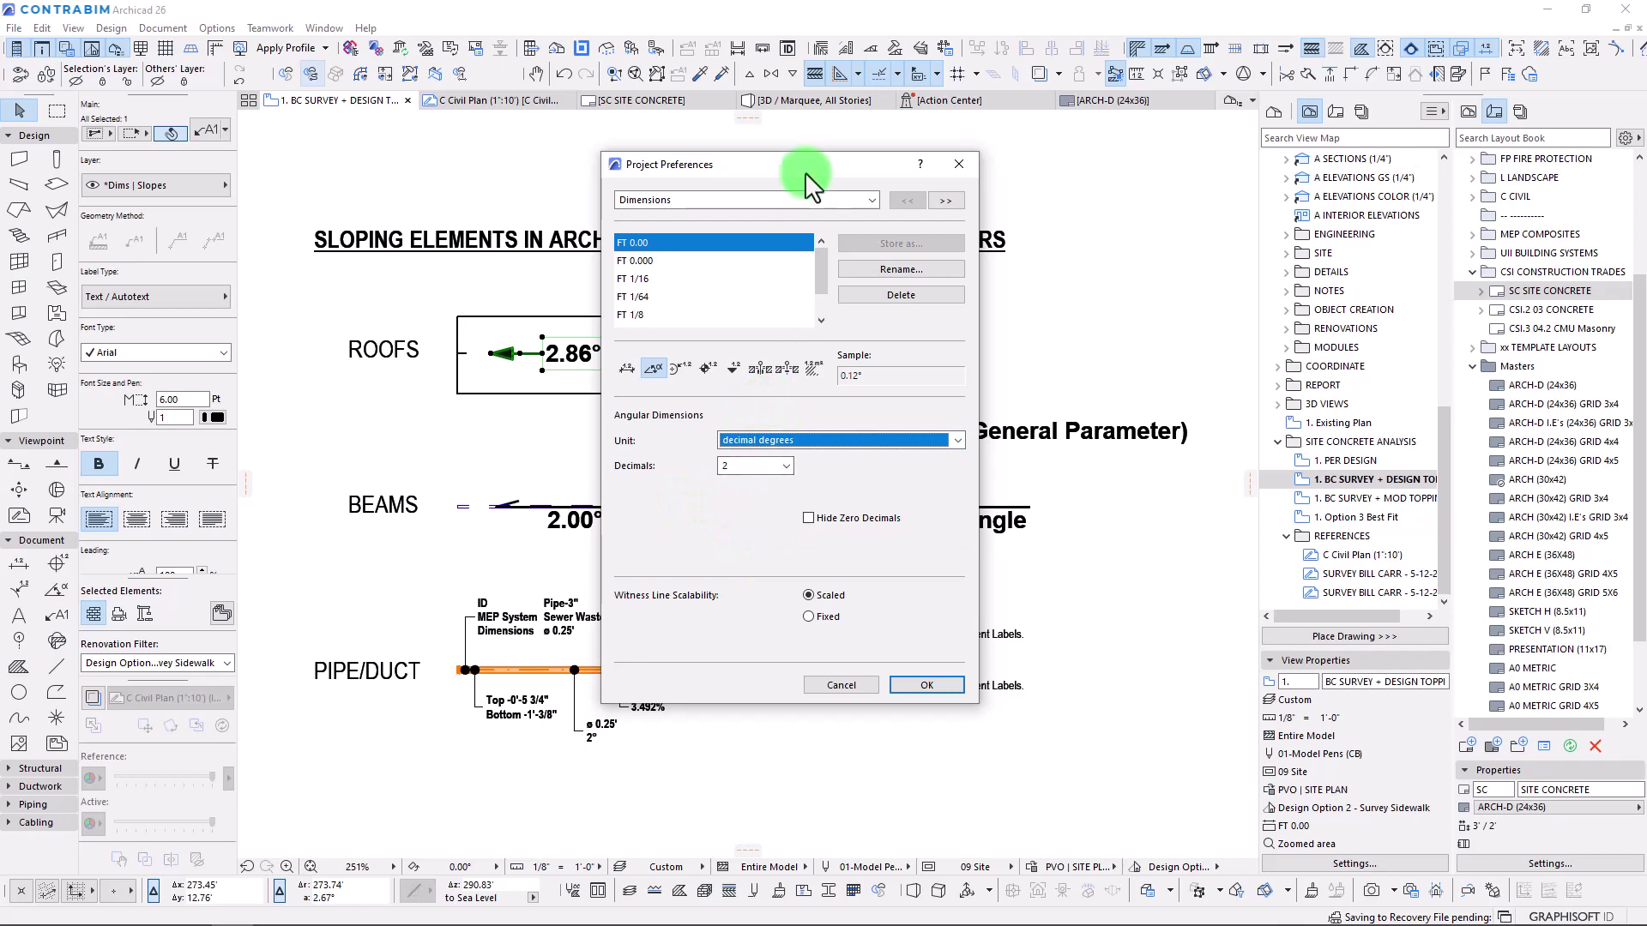
pyautogui.moveTo(808, 163); pyautogui.dragTo(744, 172)
pyautogui.click(893, 173)
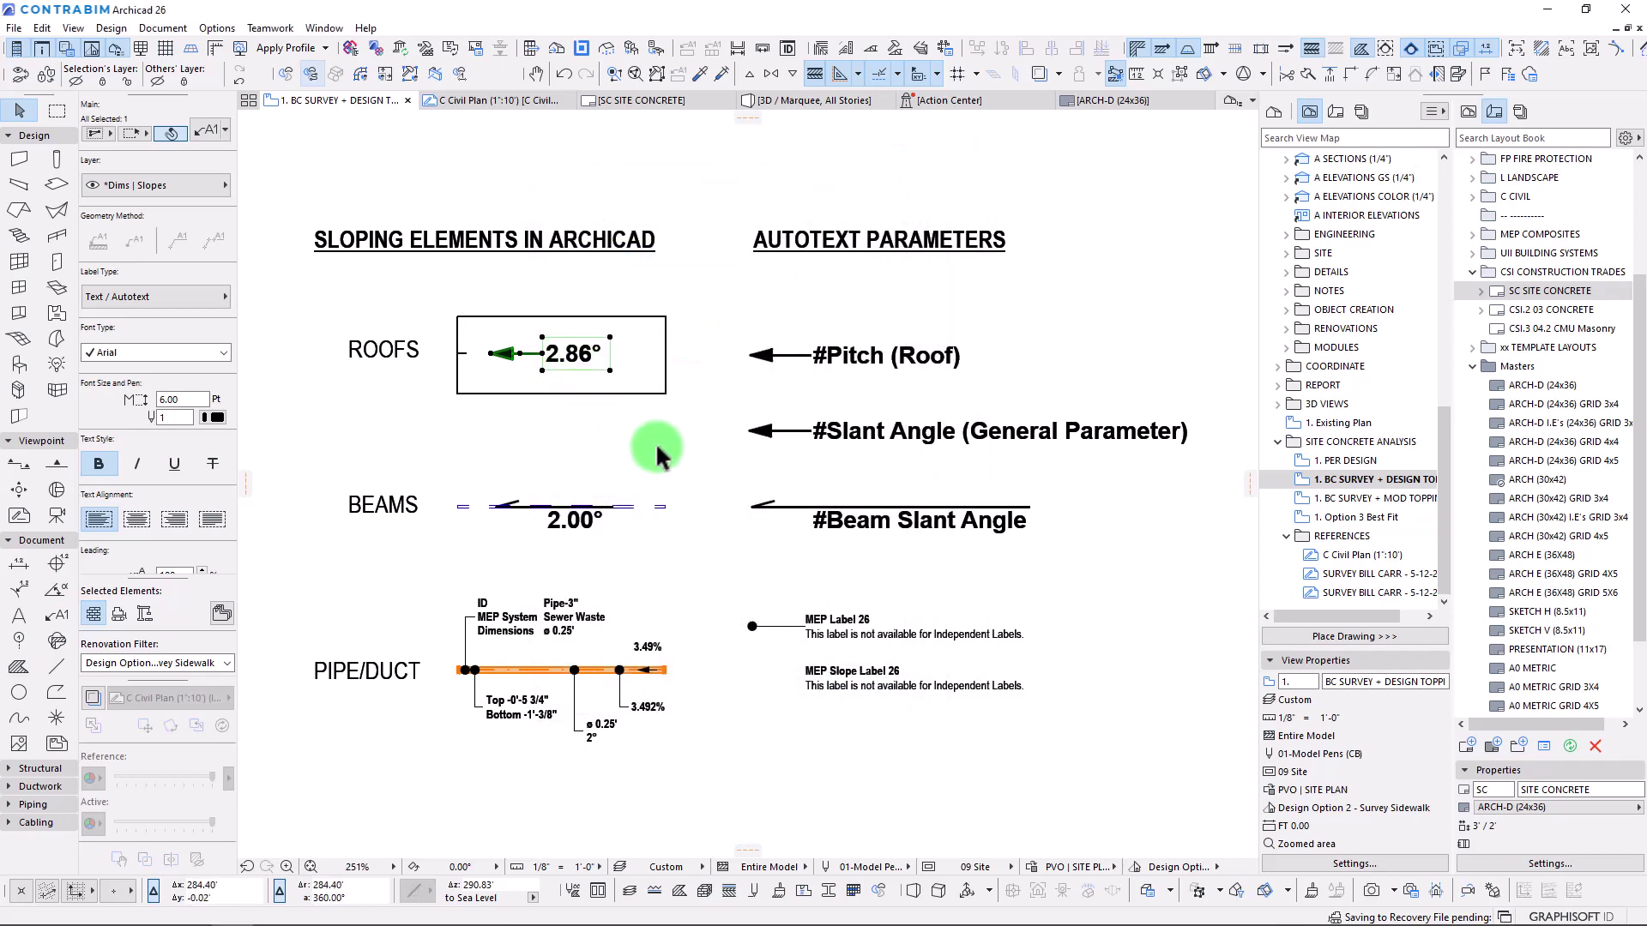
# Switch the sample roof's pitch unit to rise in 12' and set the pitch to 1.
pyautogui.moveTo(659, 446); pyautogui.dragTo(661, 446, button='middle')
pyautogui.click(633, 373)
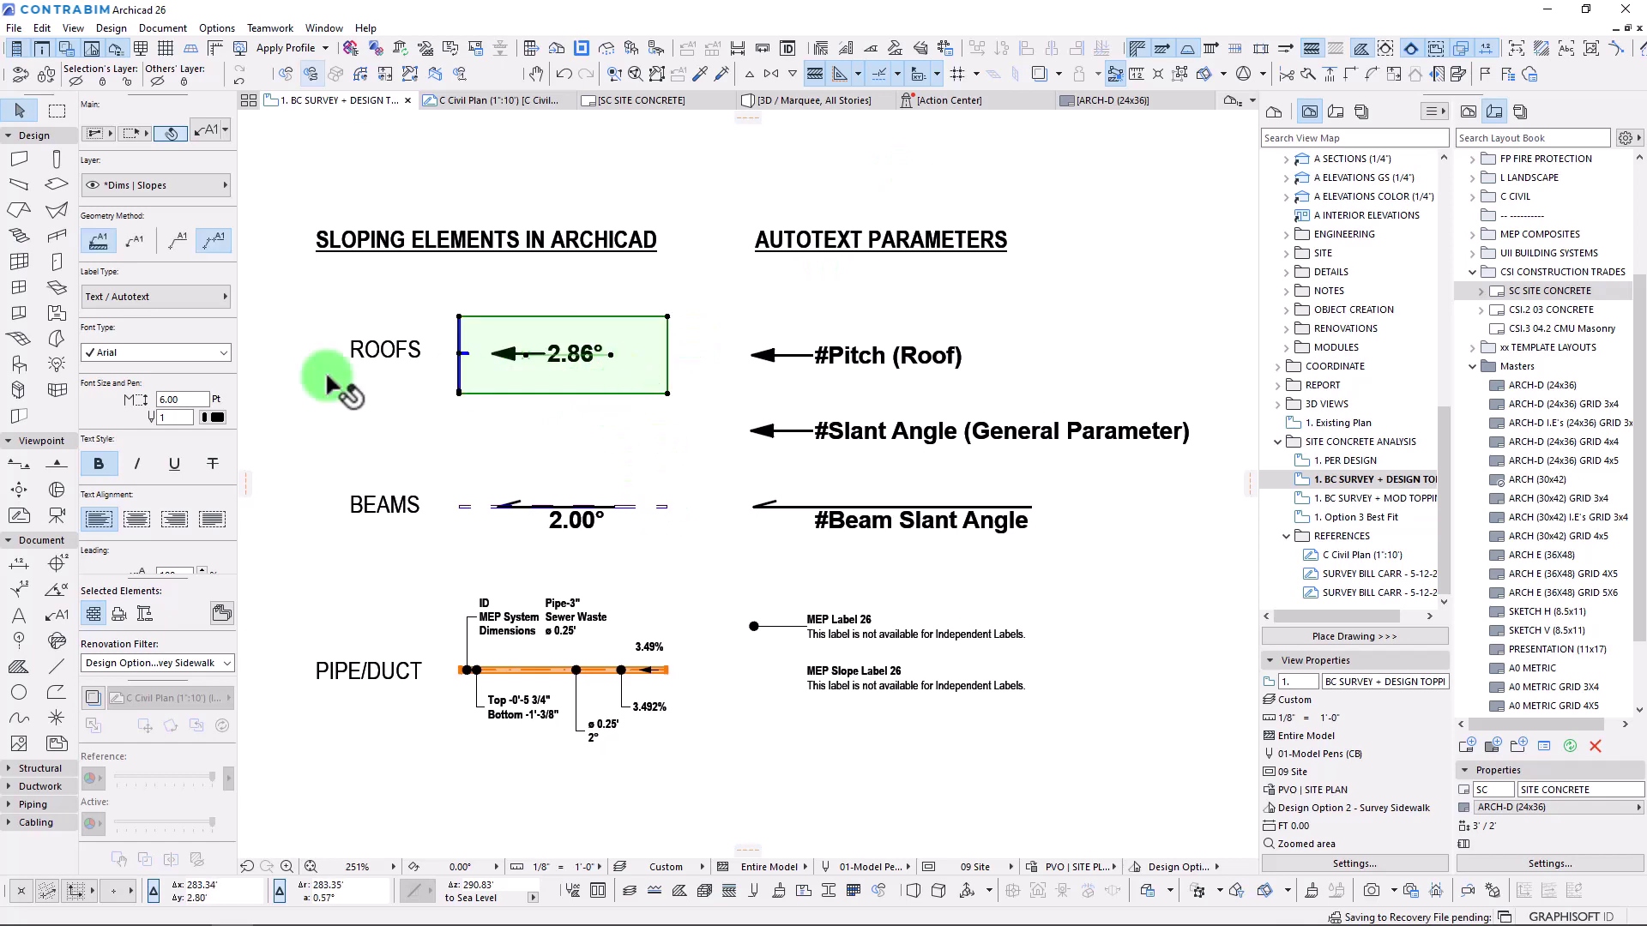
pyautogui.scroll(-5, 172, 487)
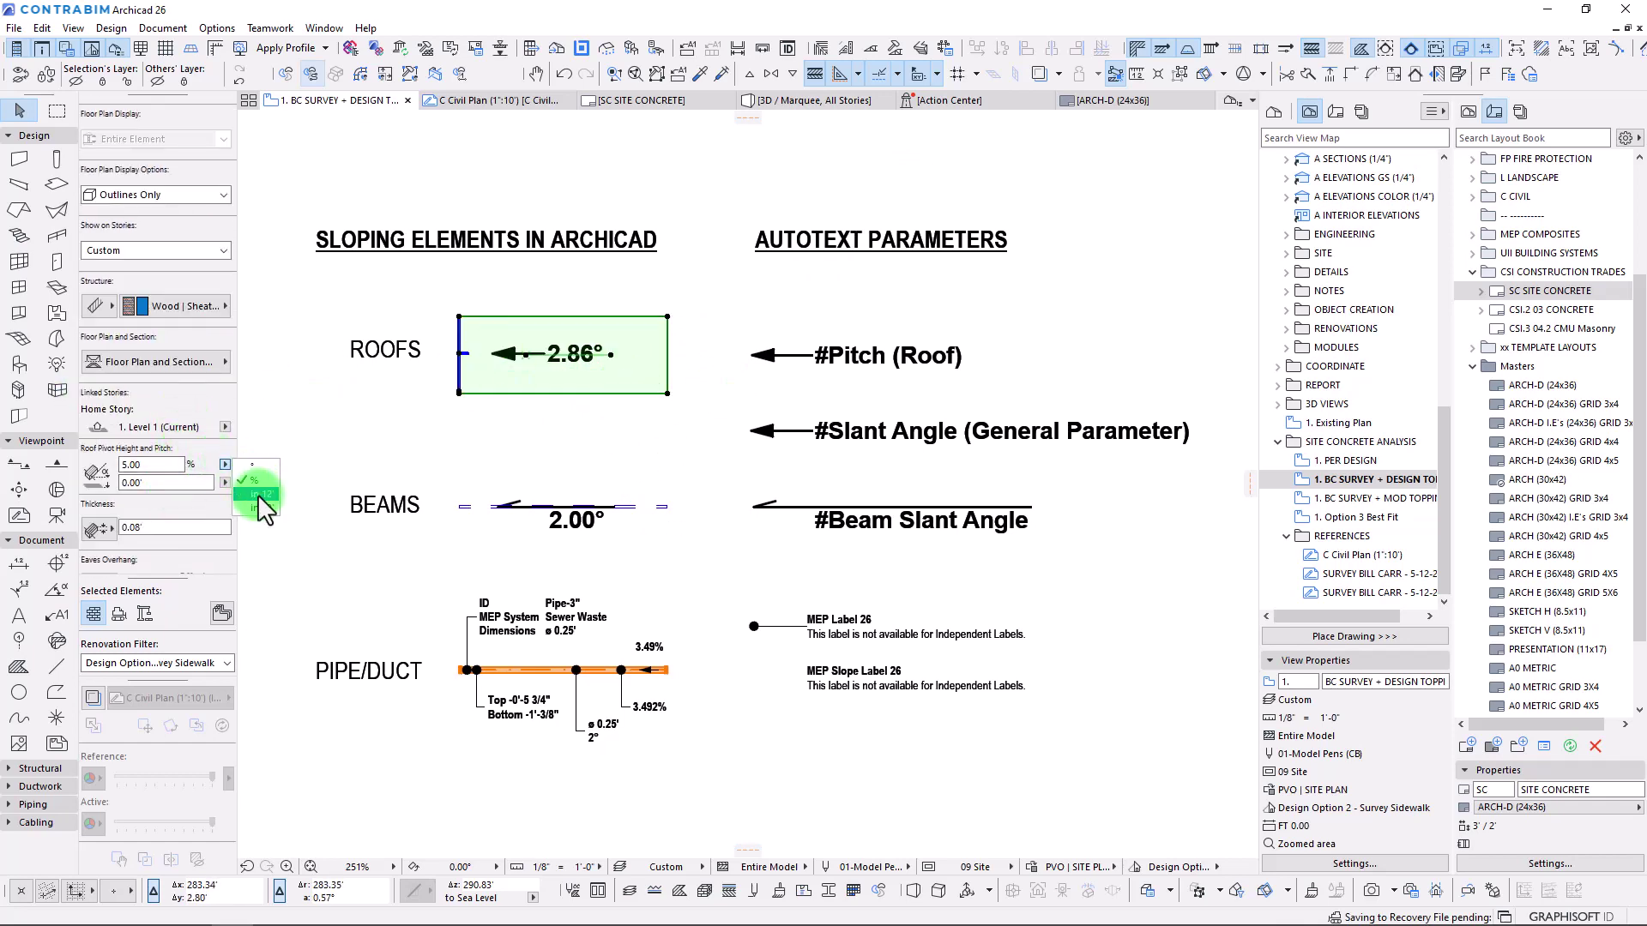
pyautogui.click(261, 506)
pyautogui.click(176, 465)
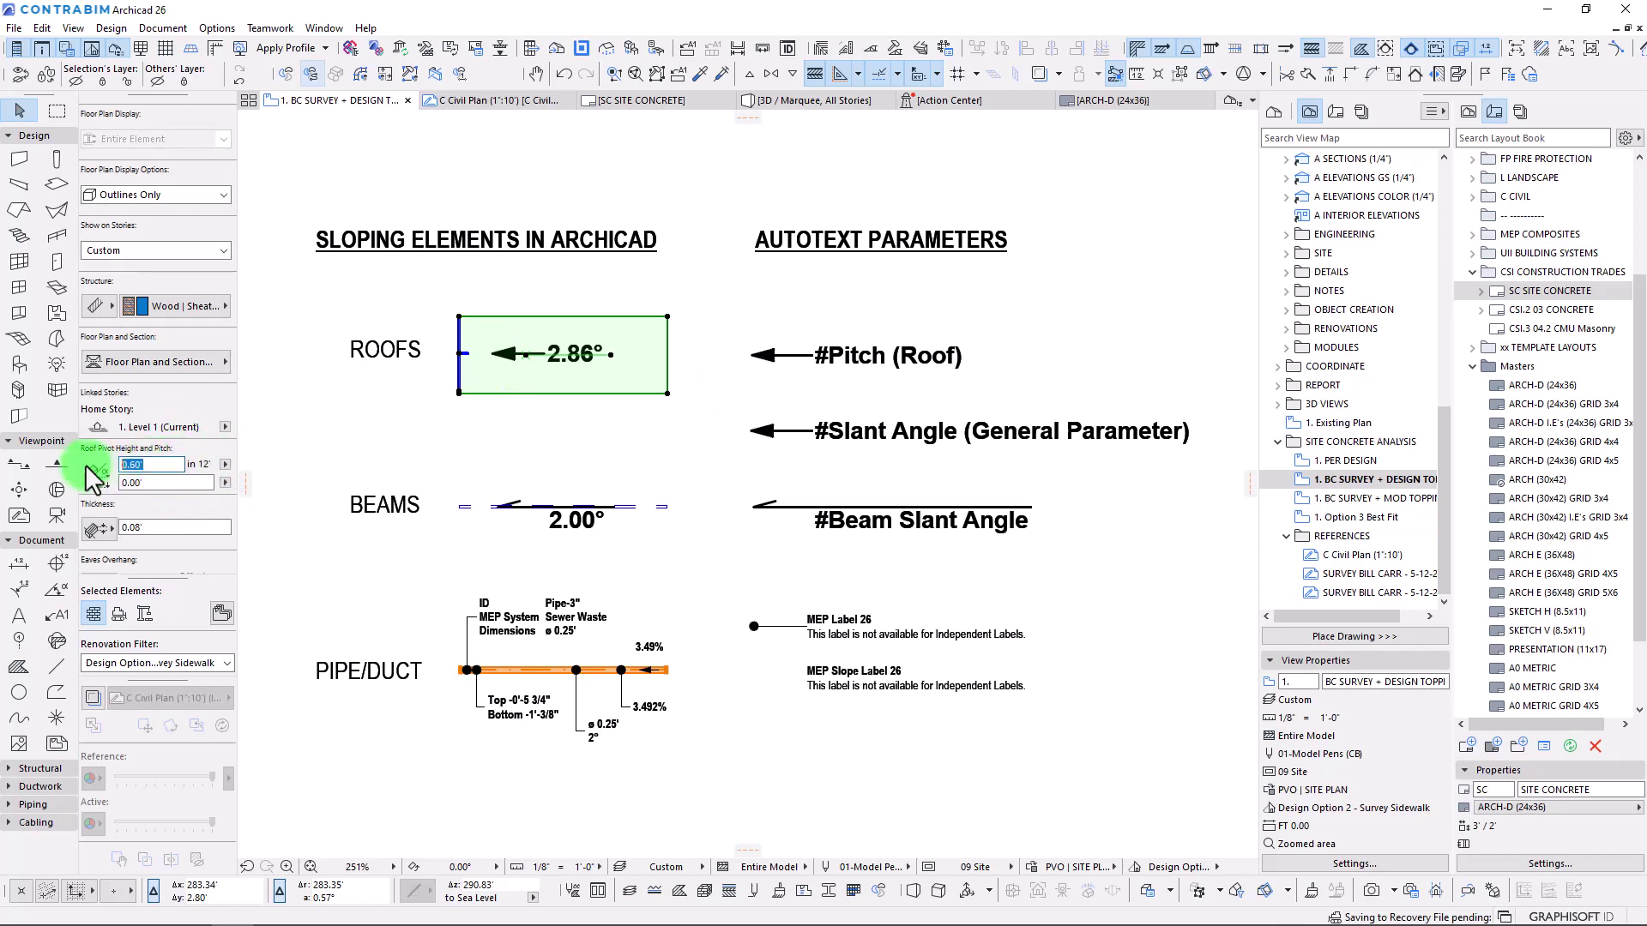
pyautogui.write('1')
pyautogui.press('Return')
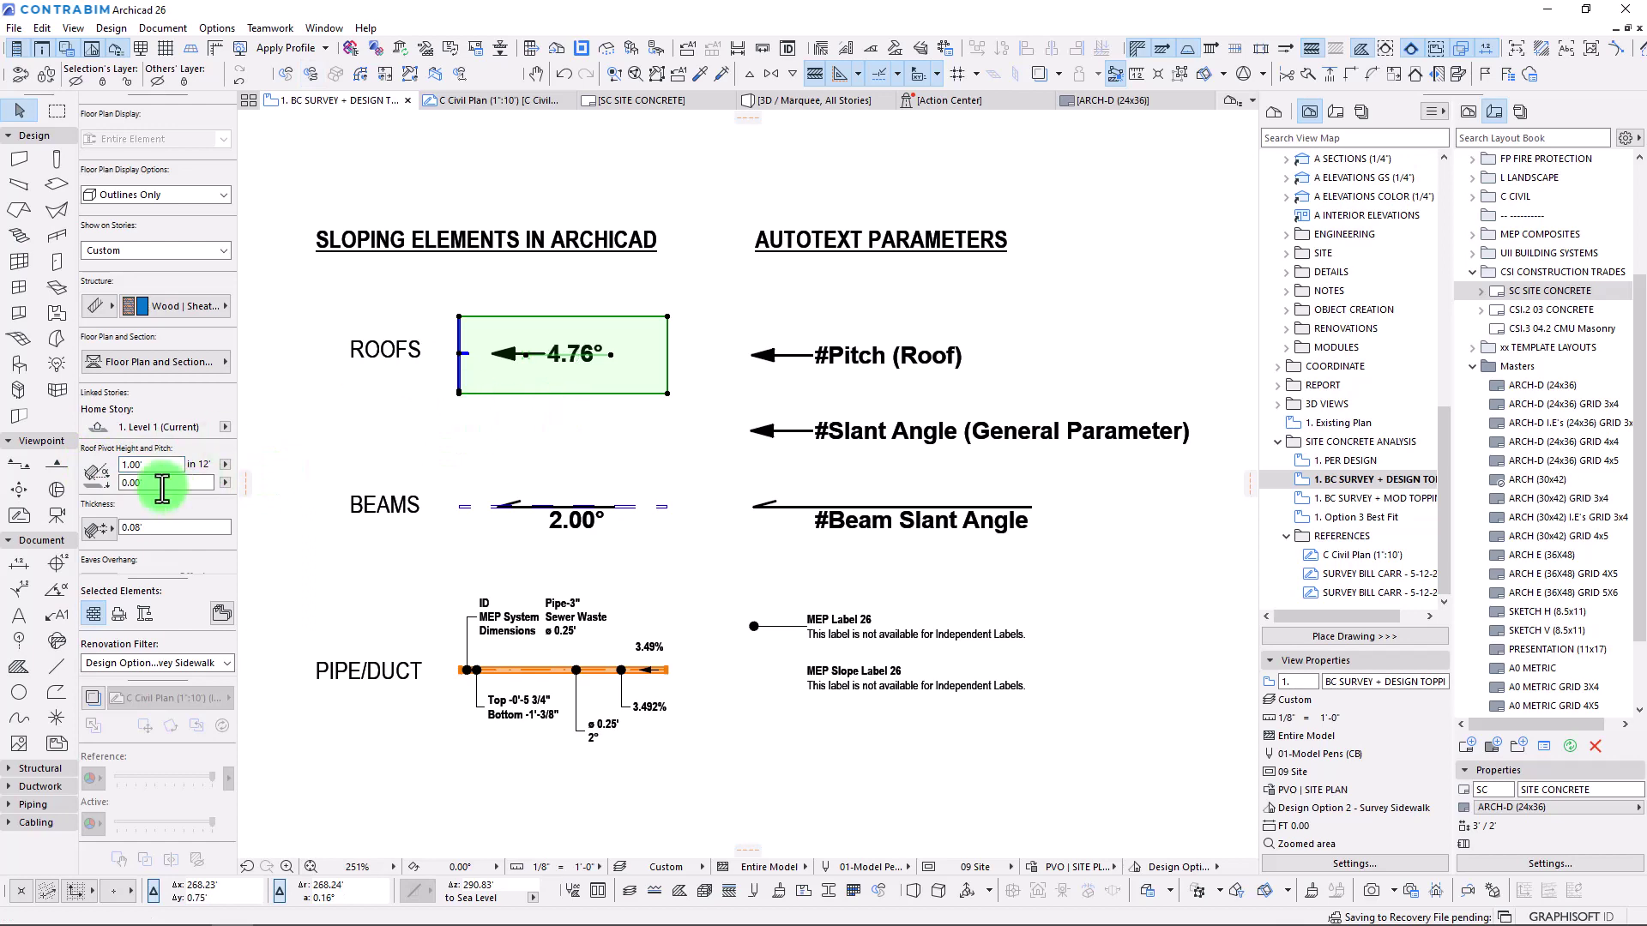
# Set the sample roof's pitch to 2 in 12', switch its pitch unit to percent, and deselect the roof.
pyautogui.click(95, 467)
pyautogui.write('2')
pyautogui.press('Return')
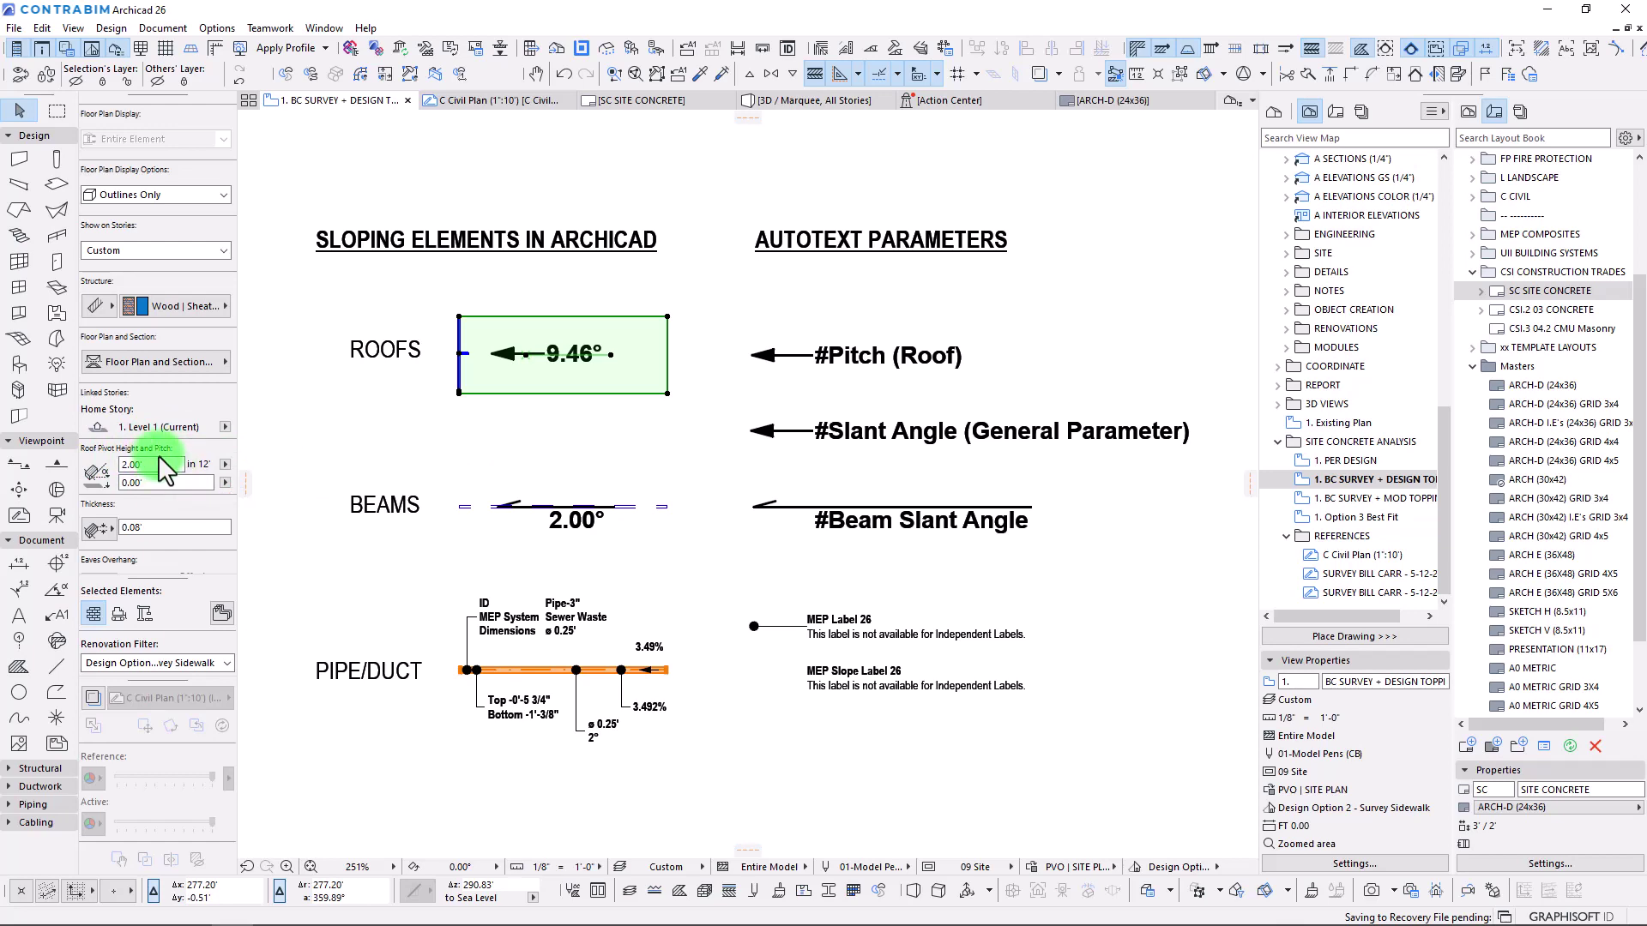
pyautogui.click(225, 464)
pyautogui.click(247, 480)
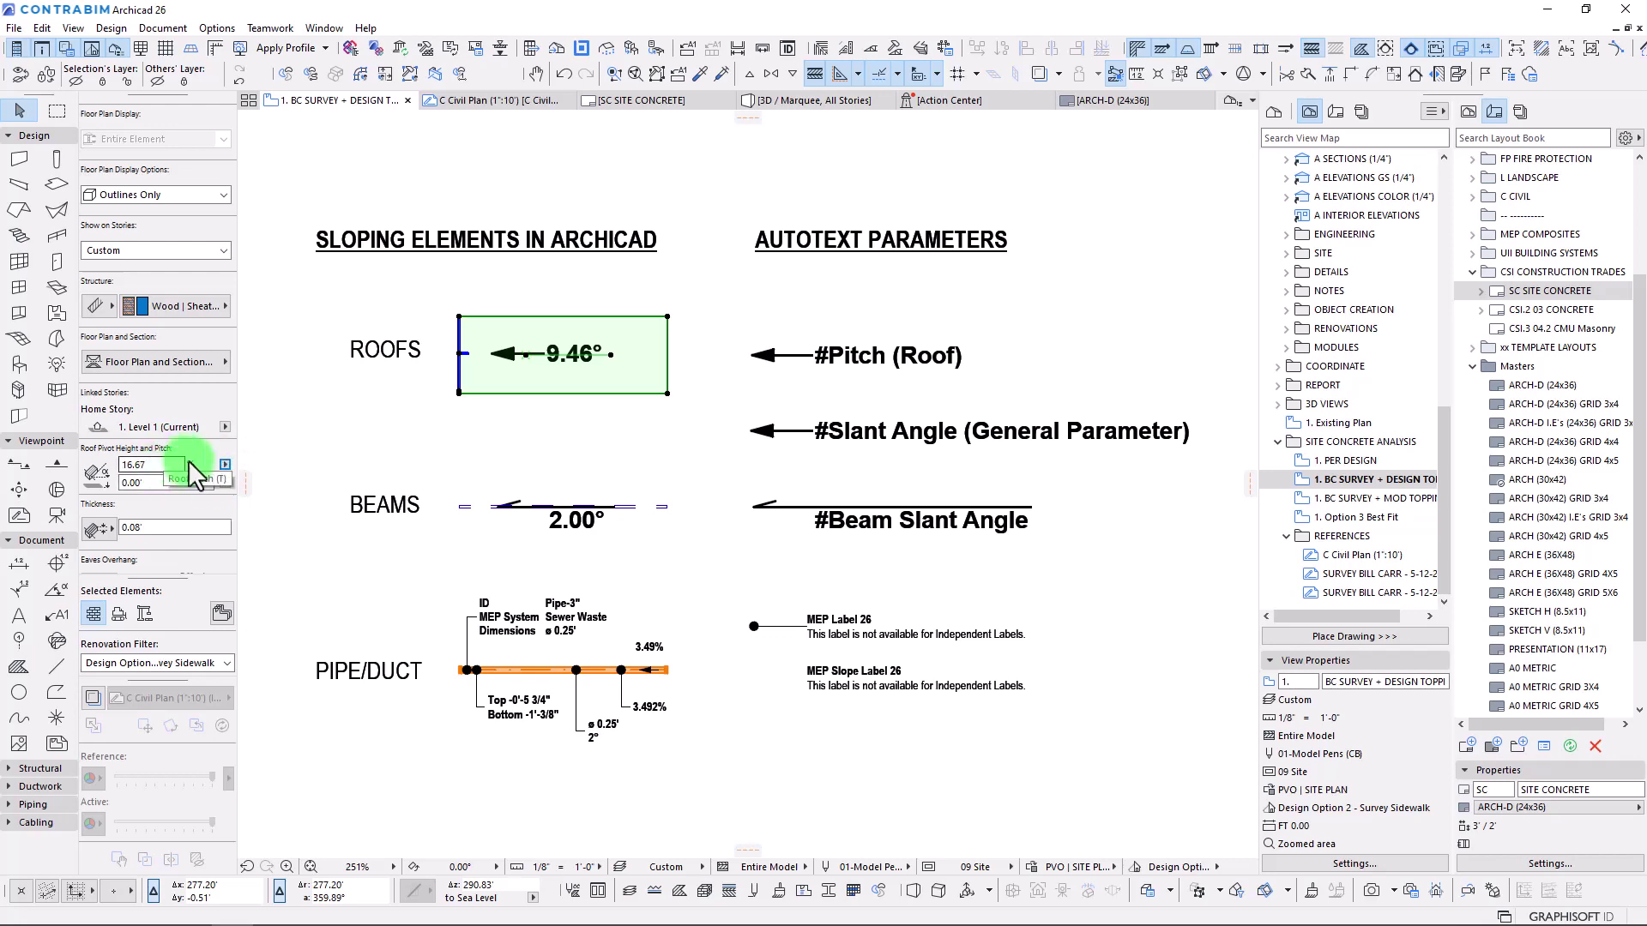
pyautogui.click(581, 350)
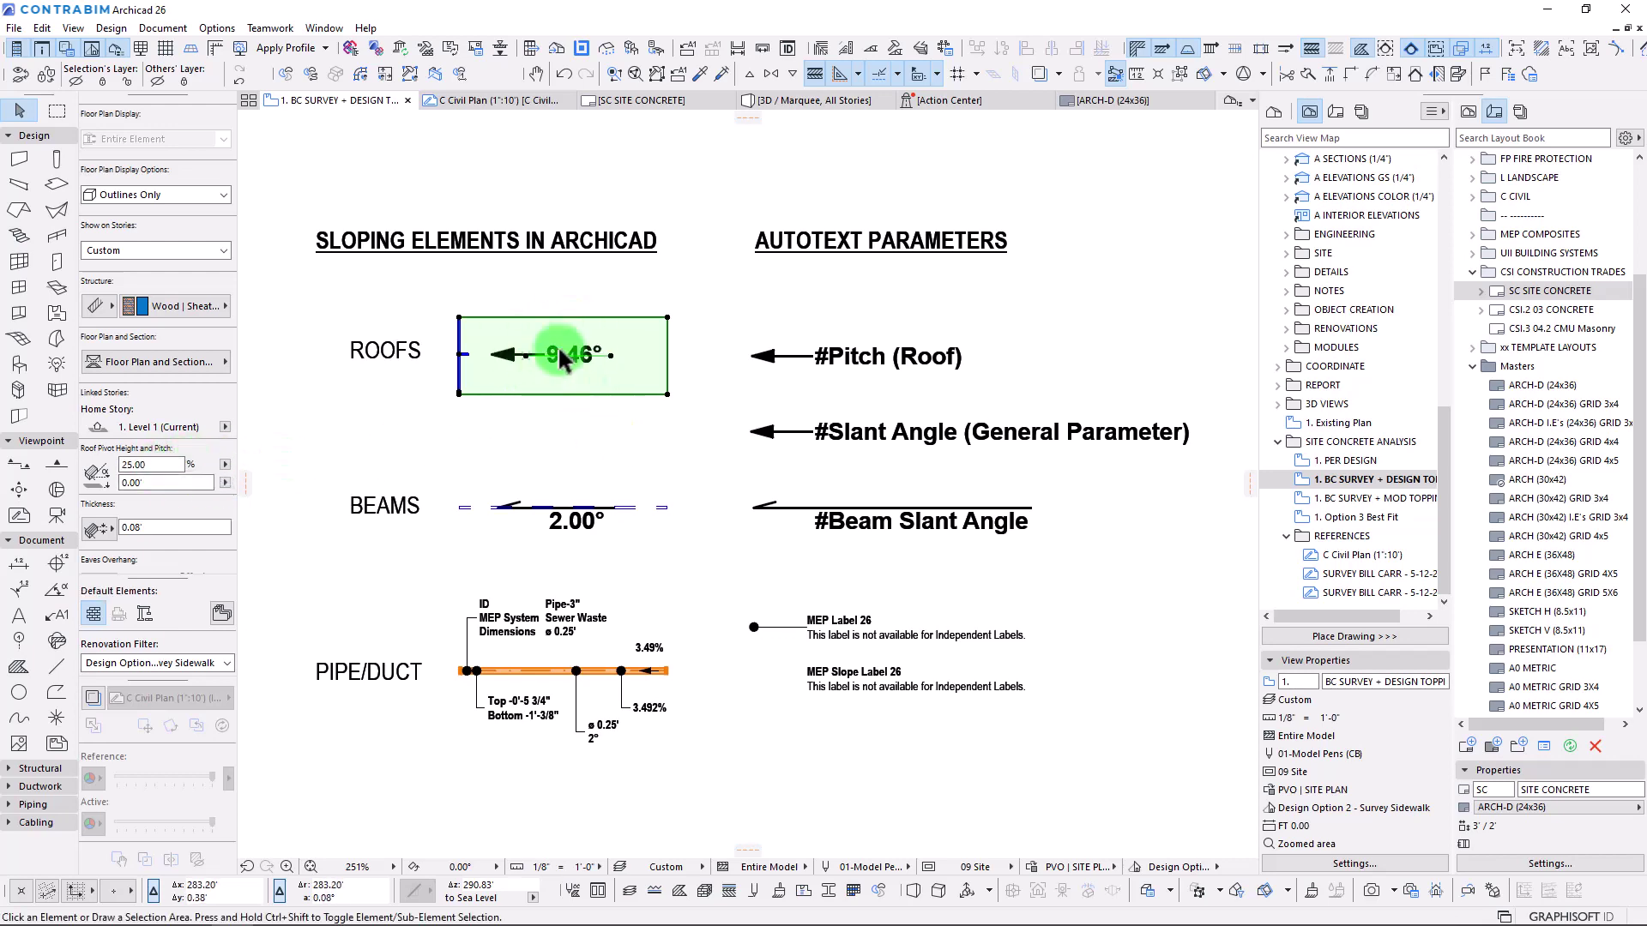
# Inspect the sample beam's slant angle setting, keep its value, and deselect the beam.
pyautogui.click(532, 351)
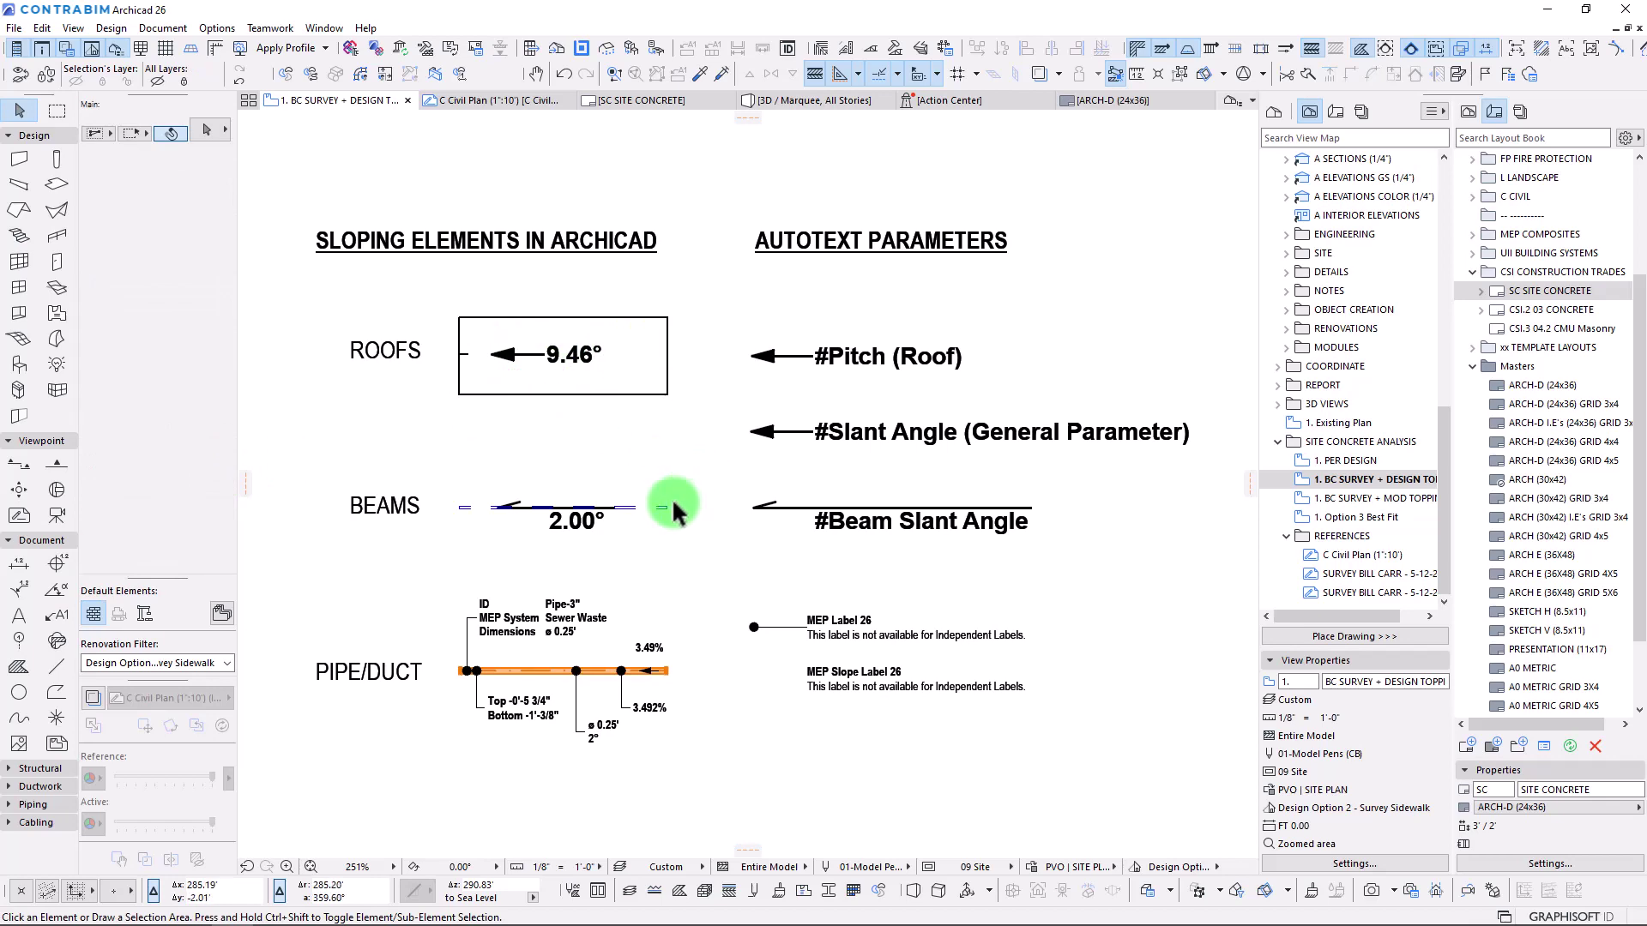
pyautogui.click(463, 509)
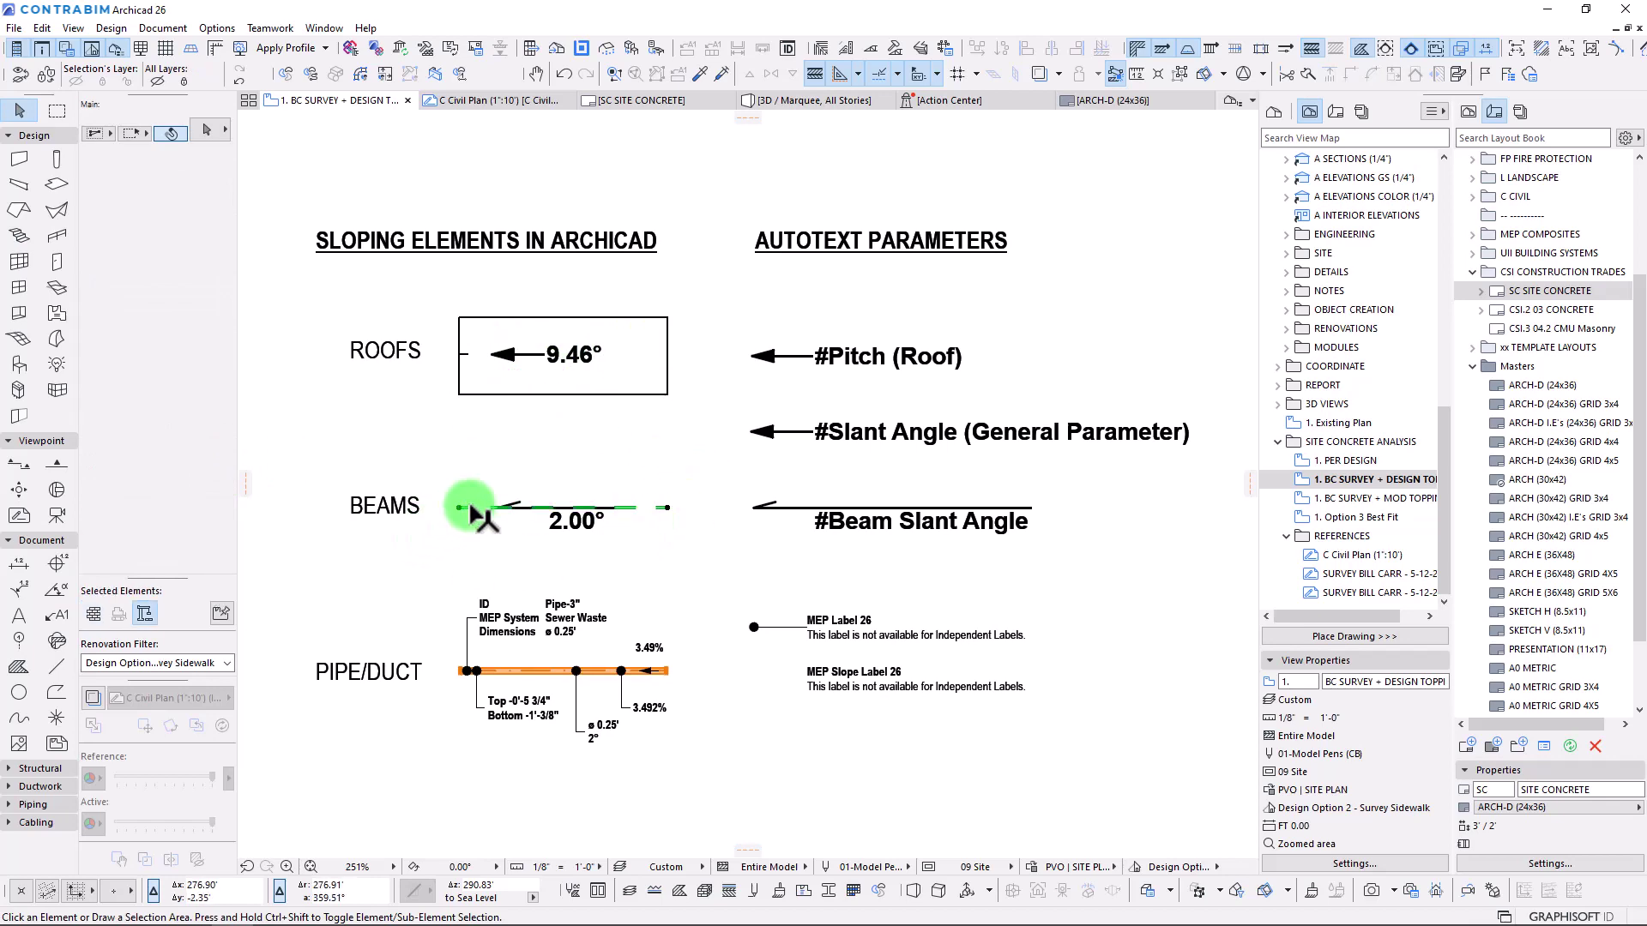
pyautogui.scroll(-6, 163, 426)
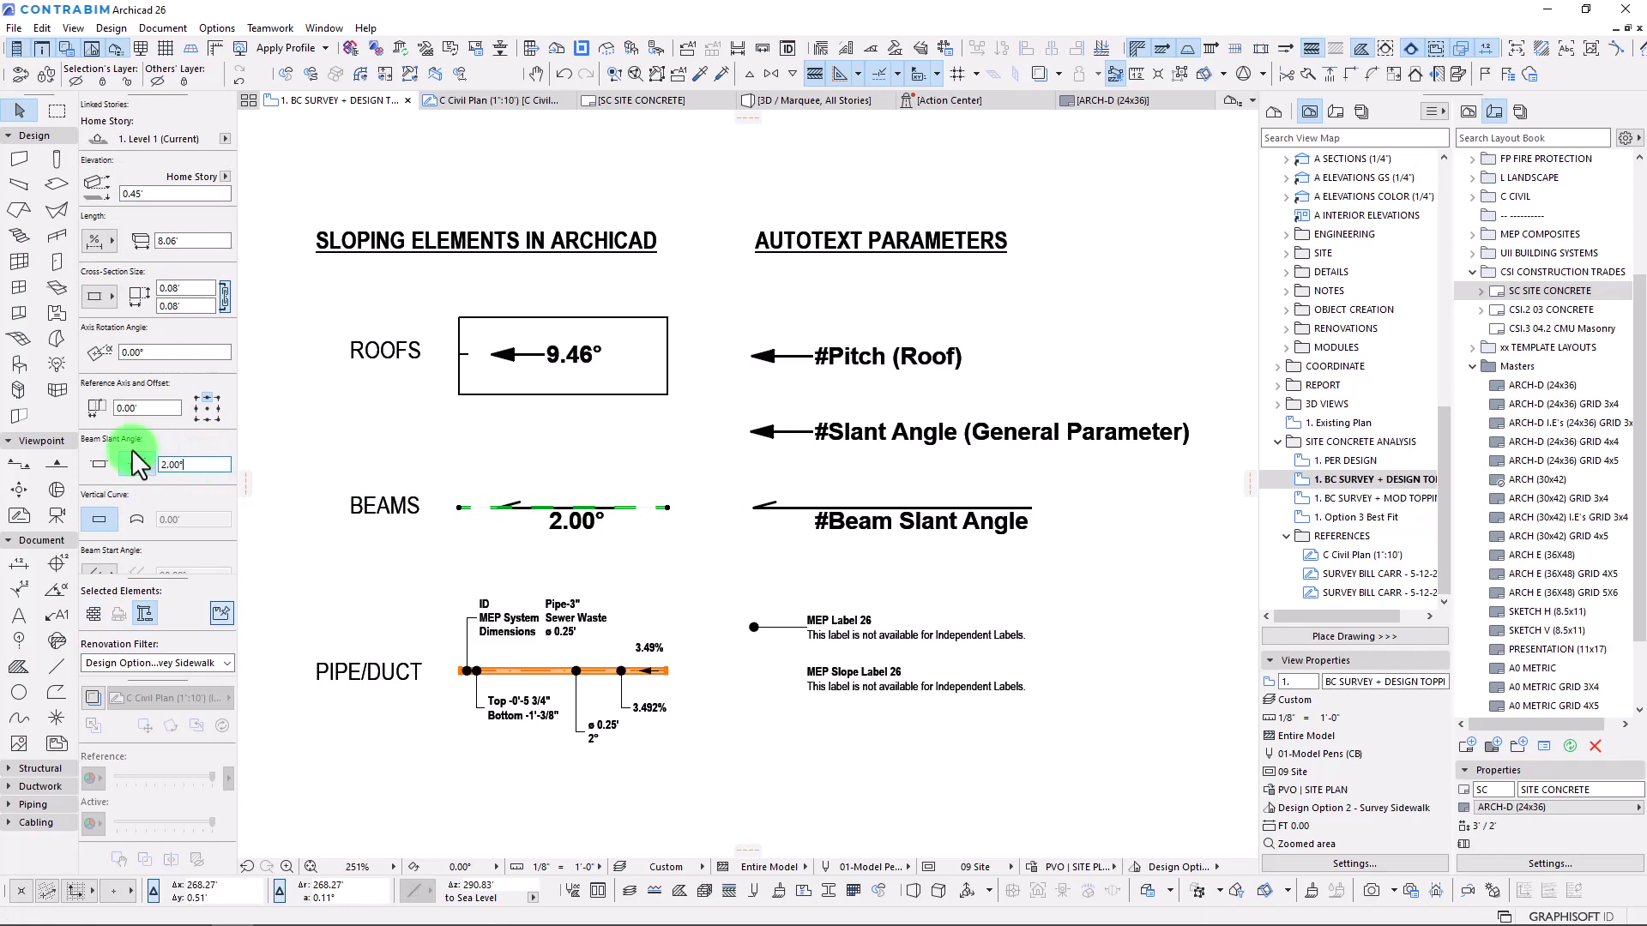
pyautogui.doubleClick(179, 464)
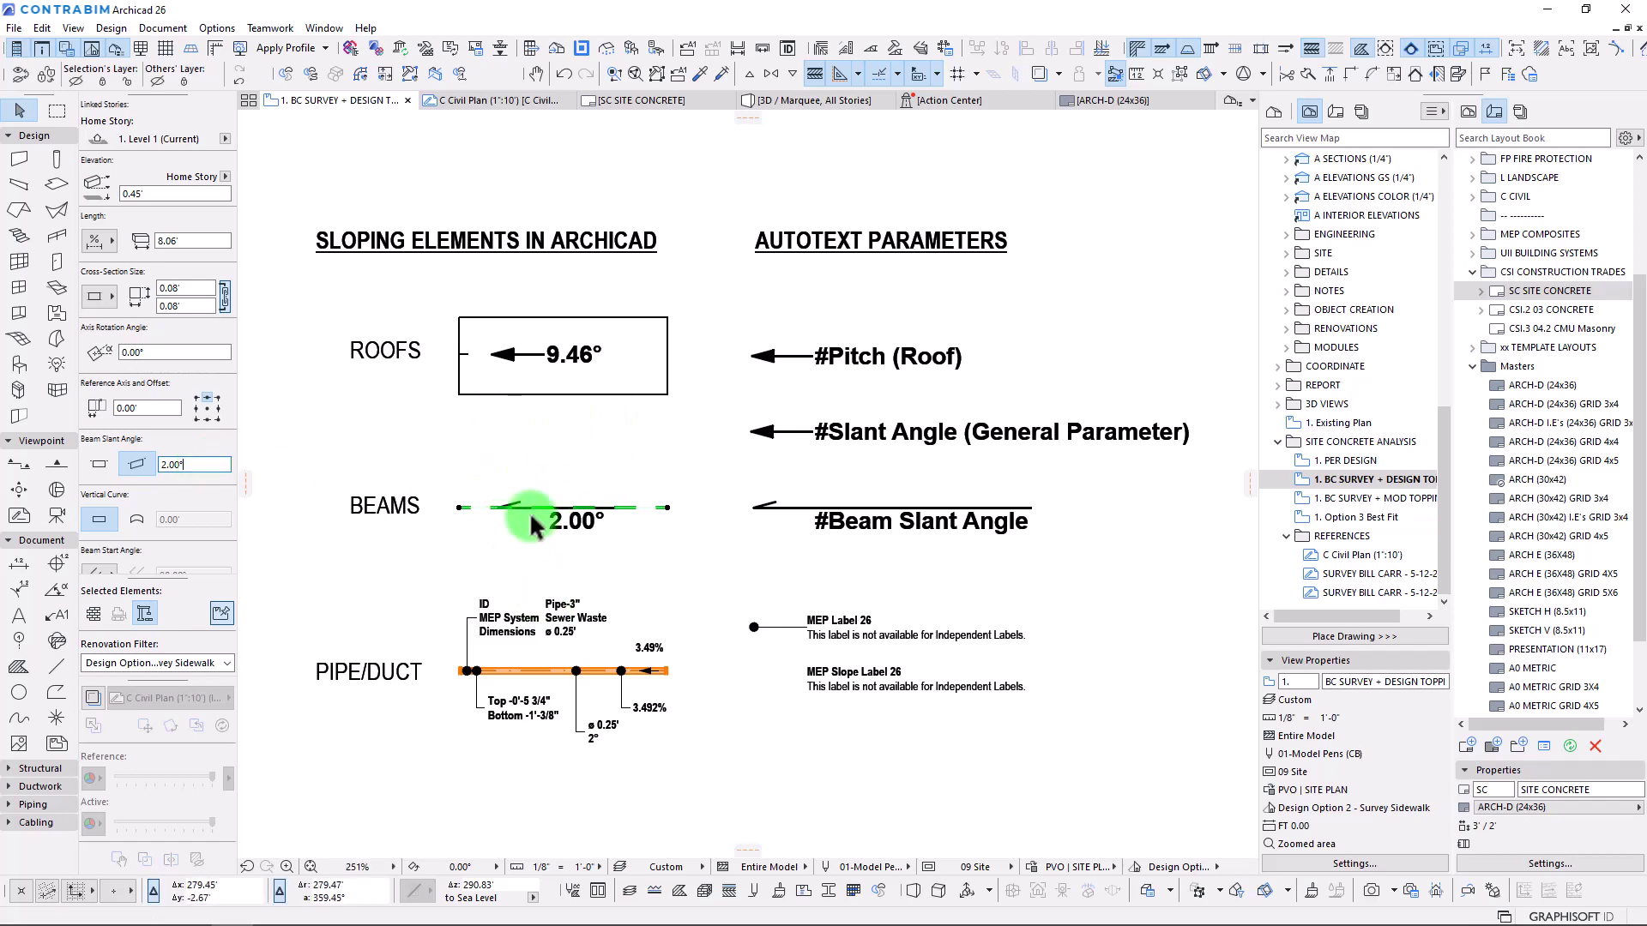
pyautogui.click(542, 446)
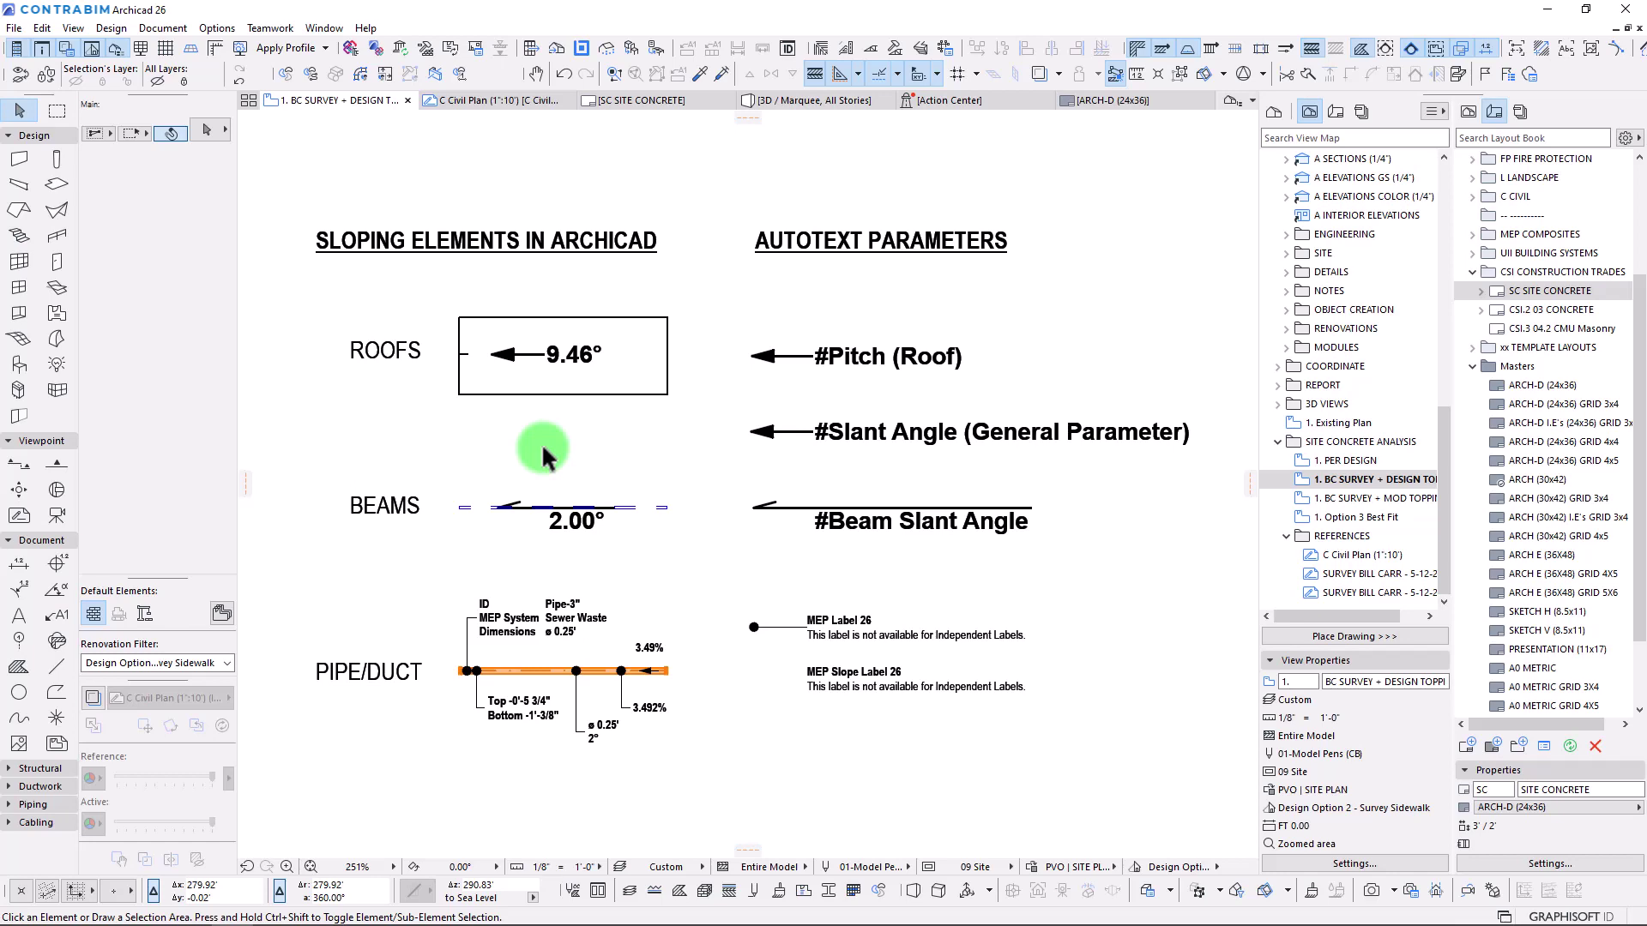
# Examine the Slope Angle among all parameters of the sample pipe and close its settings without changes.
pyautogui.scroll(2, 558, 666)
pyautogui.moveTo(557, 666); pyautogui.dragTo(656, 559, button='middle')
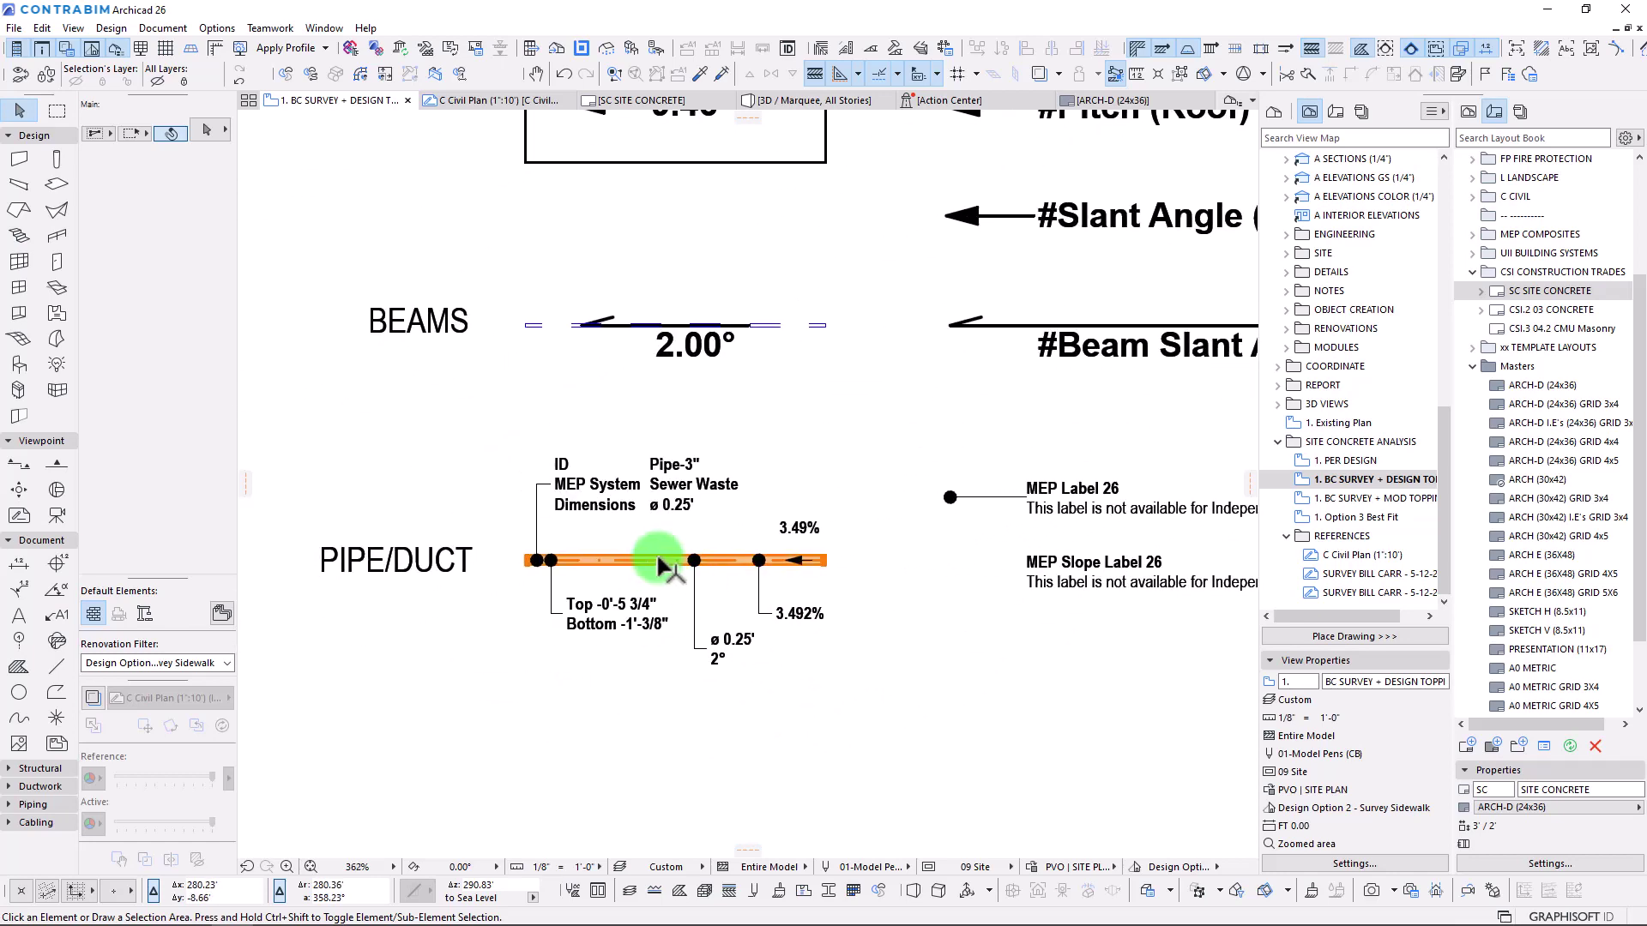
pyautogui.click(658, 559)
pyautogui.click(206, 130)
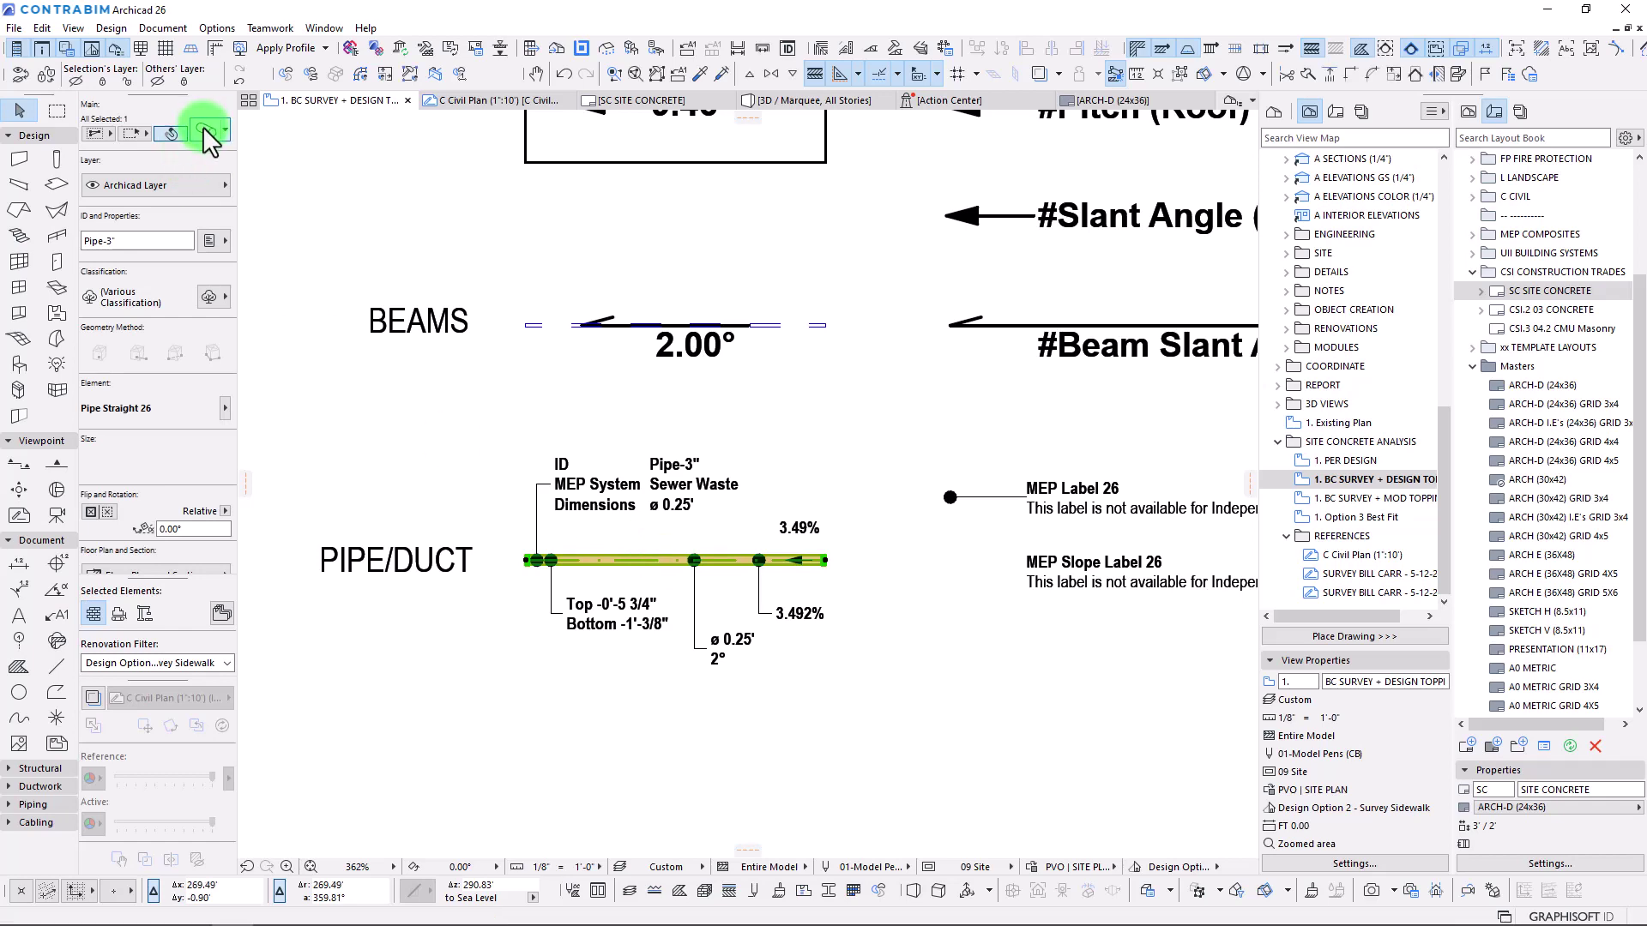
pyautogui.click(660, 611)
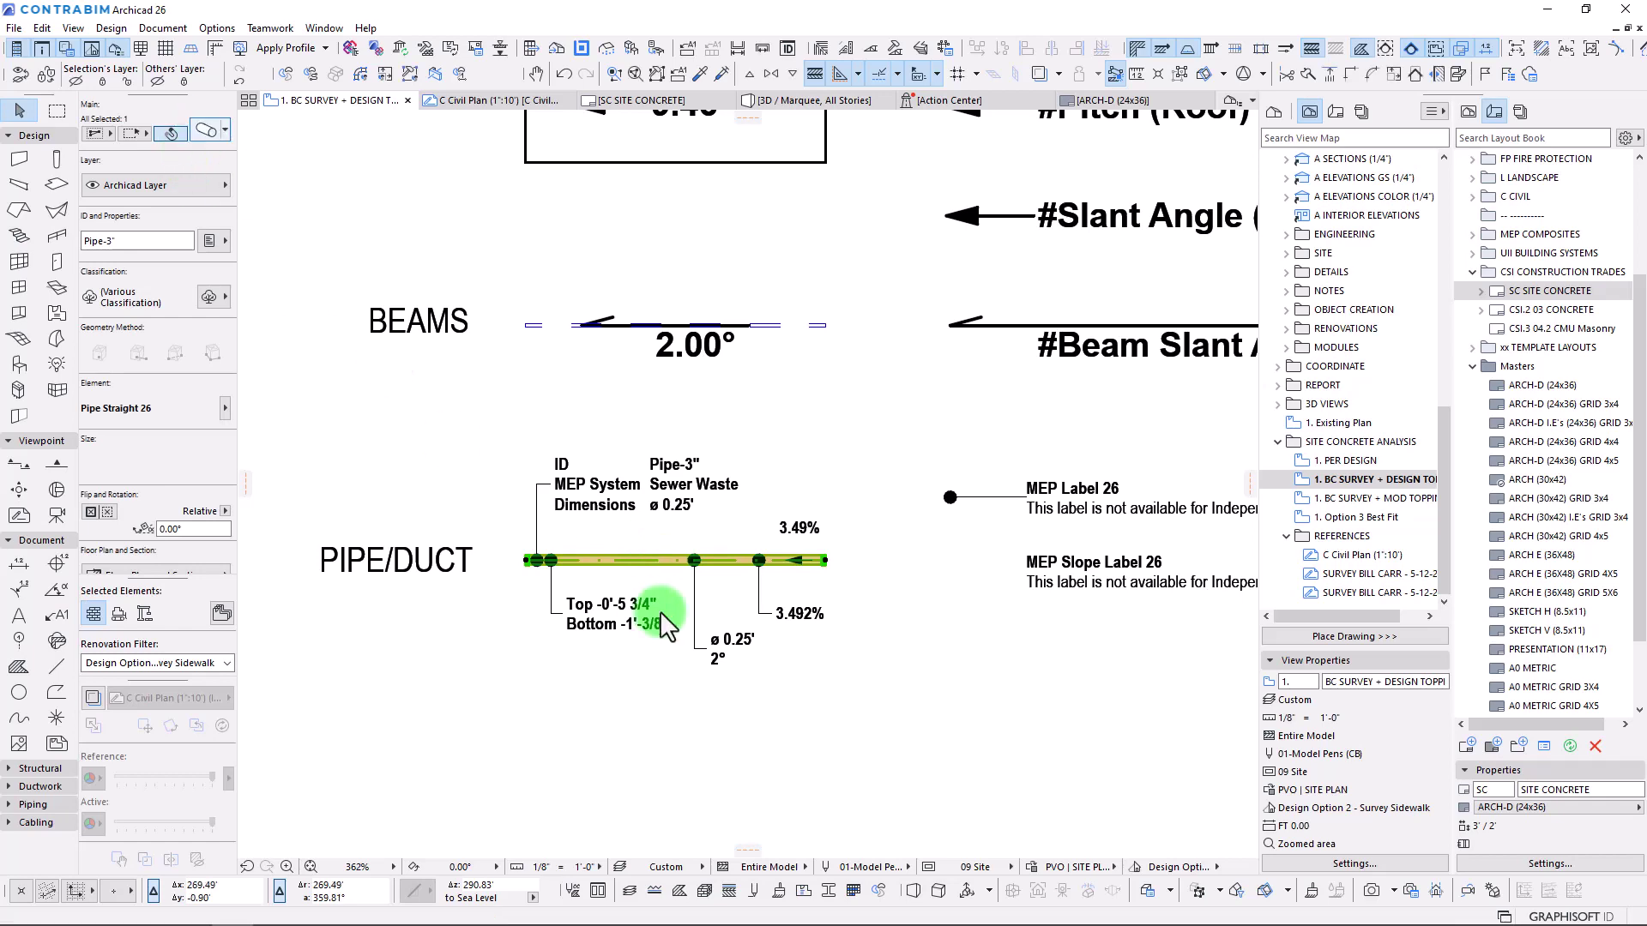
pyautogui.click(1172, 373)
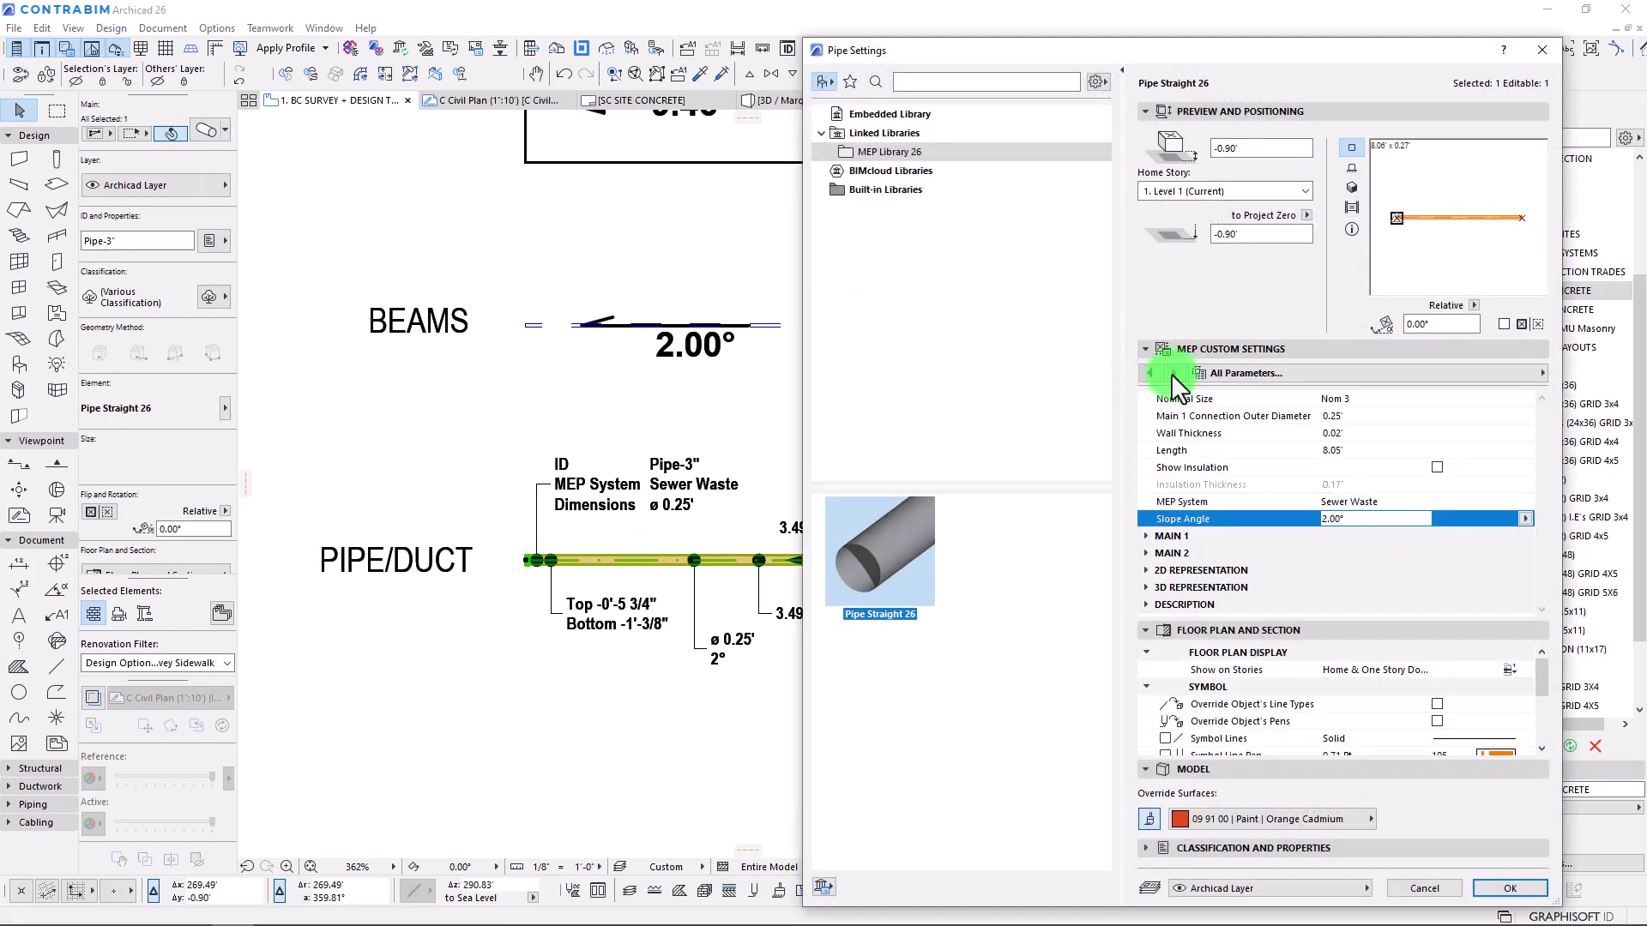
pyautogui.moveTo(1376, 518); pyautogui.dragTo(1241, 505)
pyautogui.click(1542, 52)
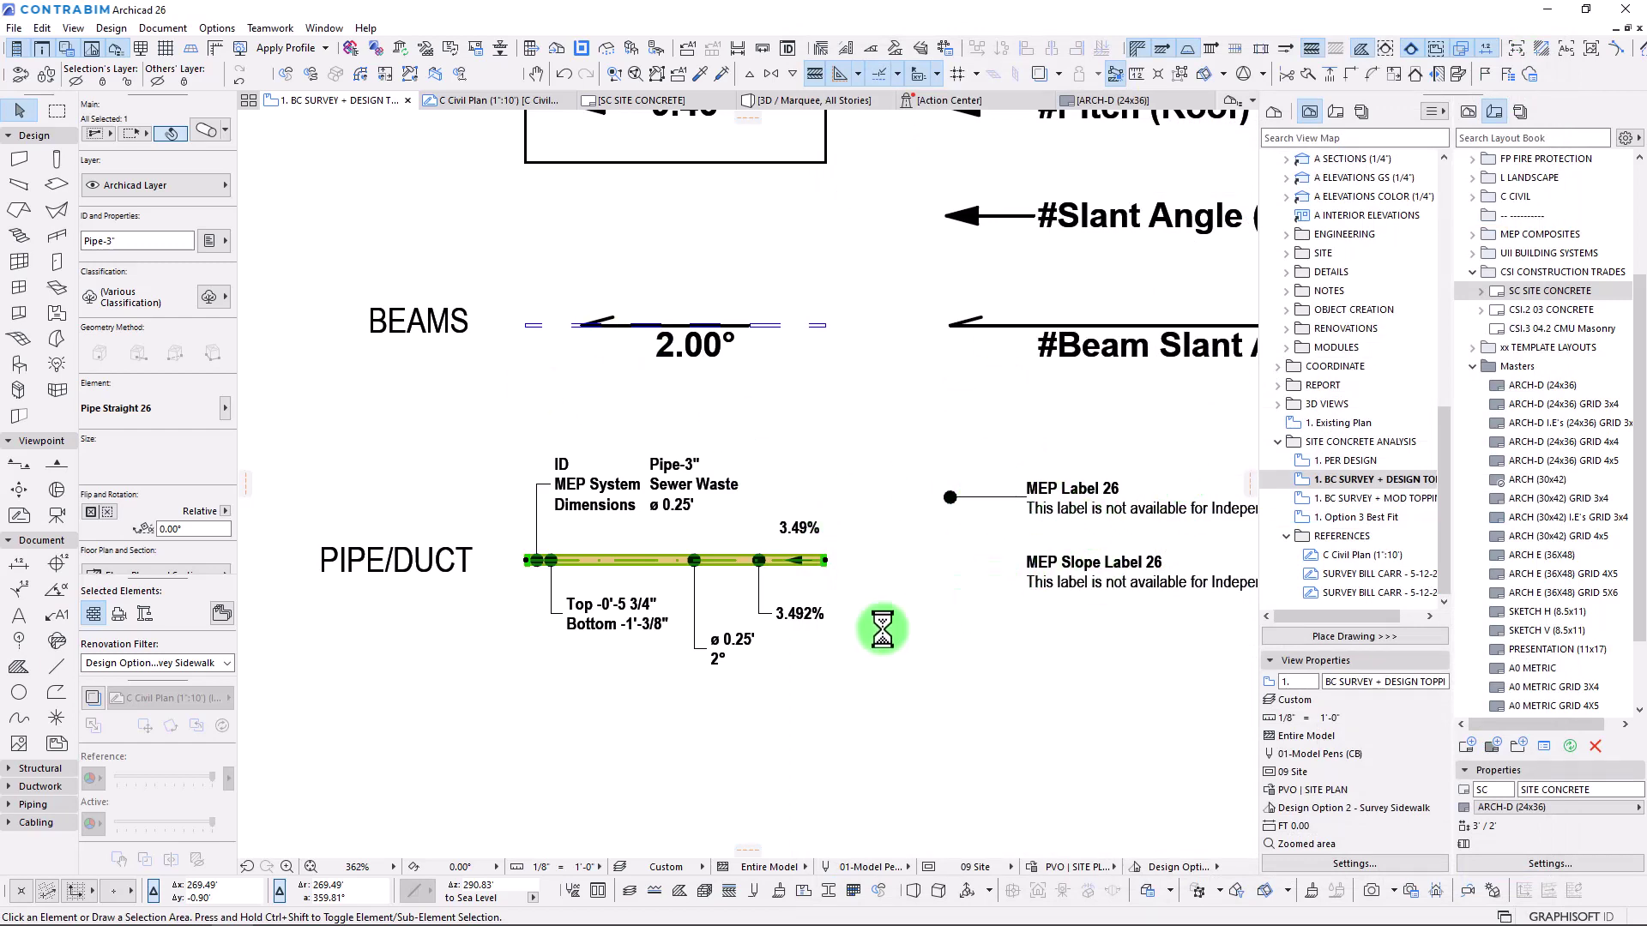
# Review the slope unit and decimal options of the pipe's percent MEP Label 26, and close its settings without saving.
pyautogui.click(766, 622)
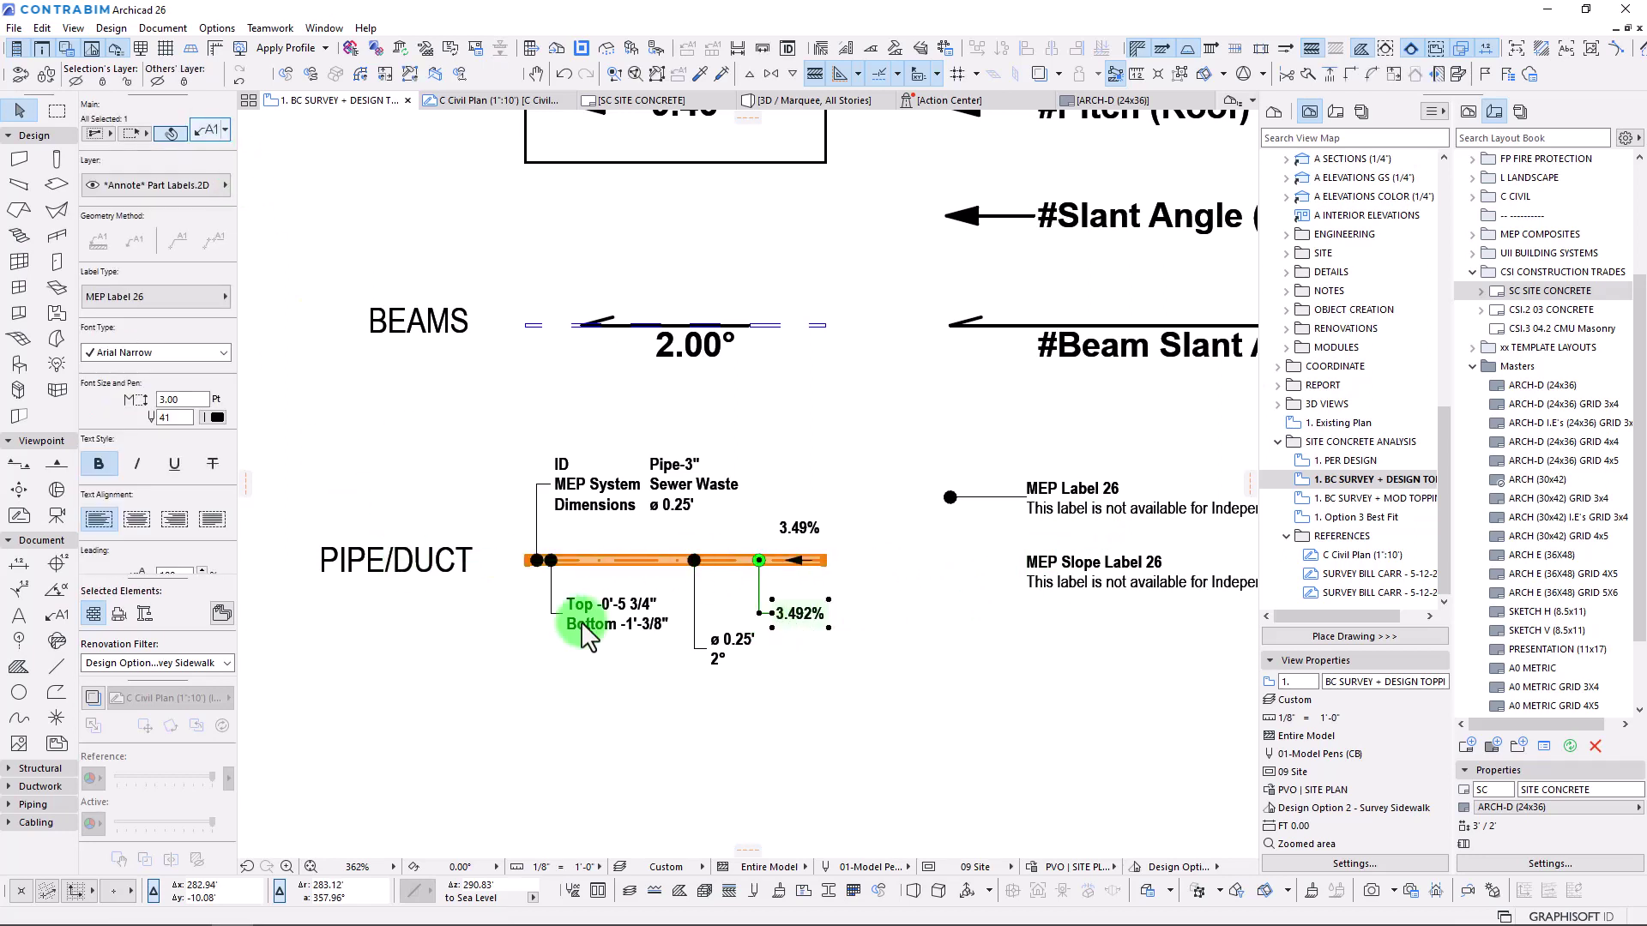
pyautogui.hotkey('ctrl', 't')
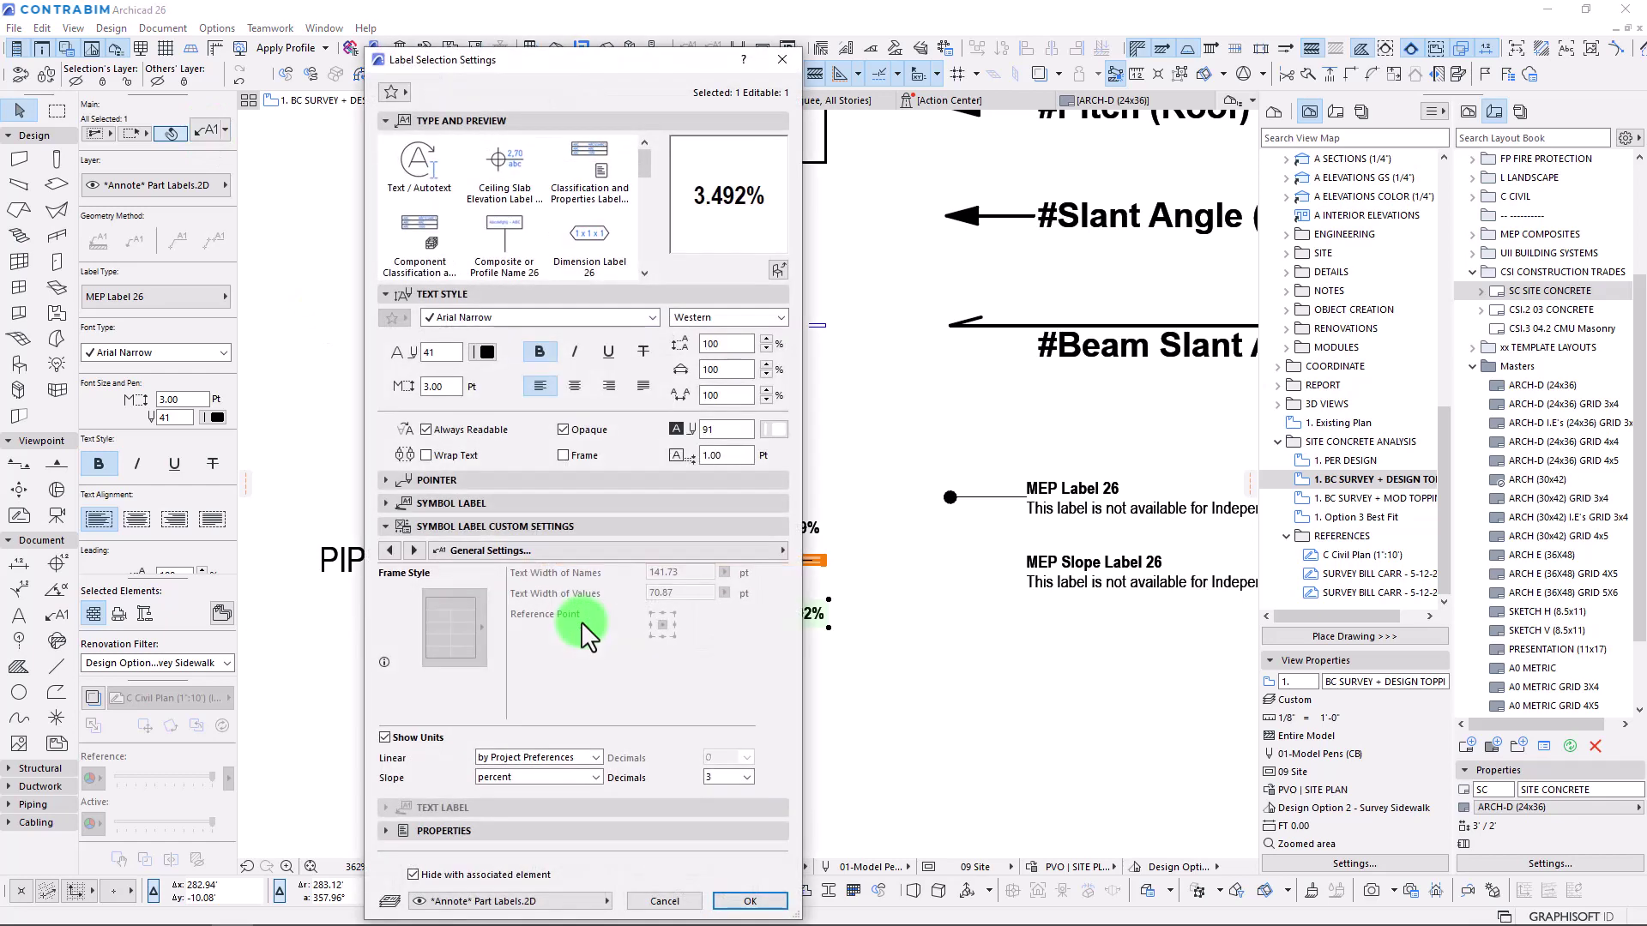
pyautogui.click(539, 779)
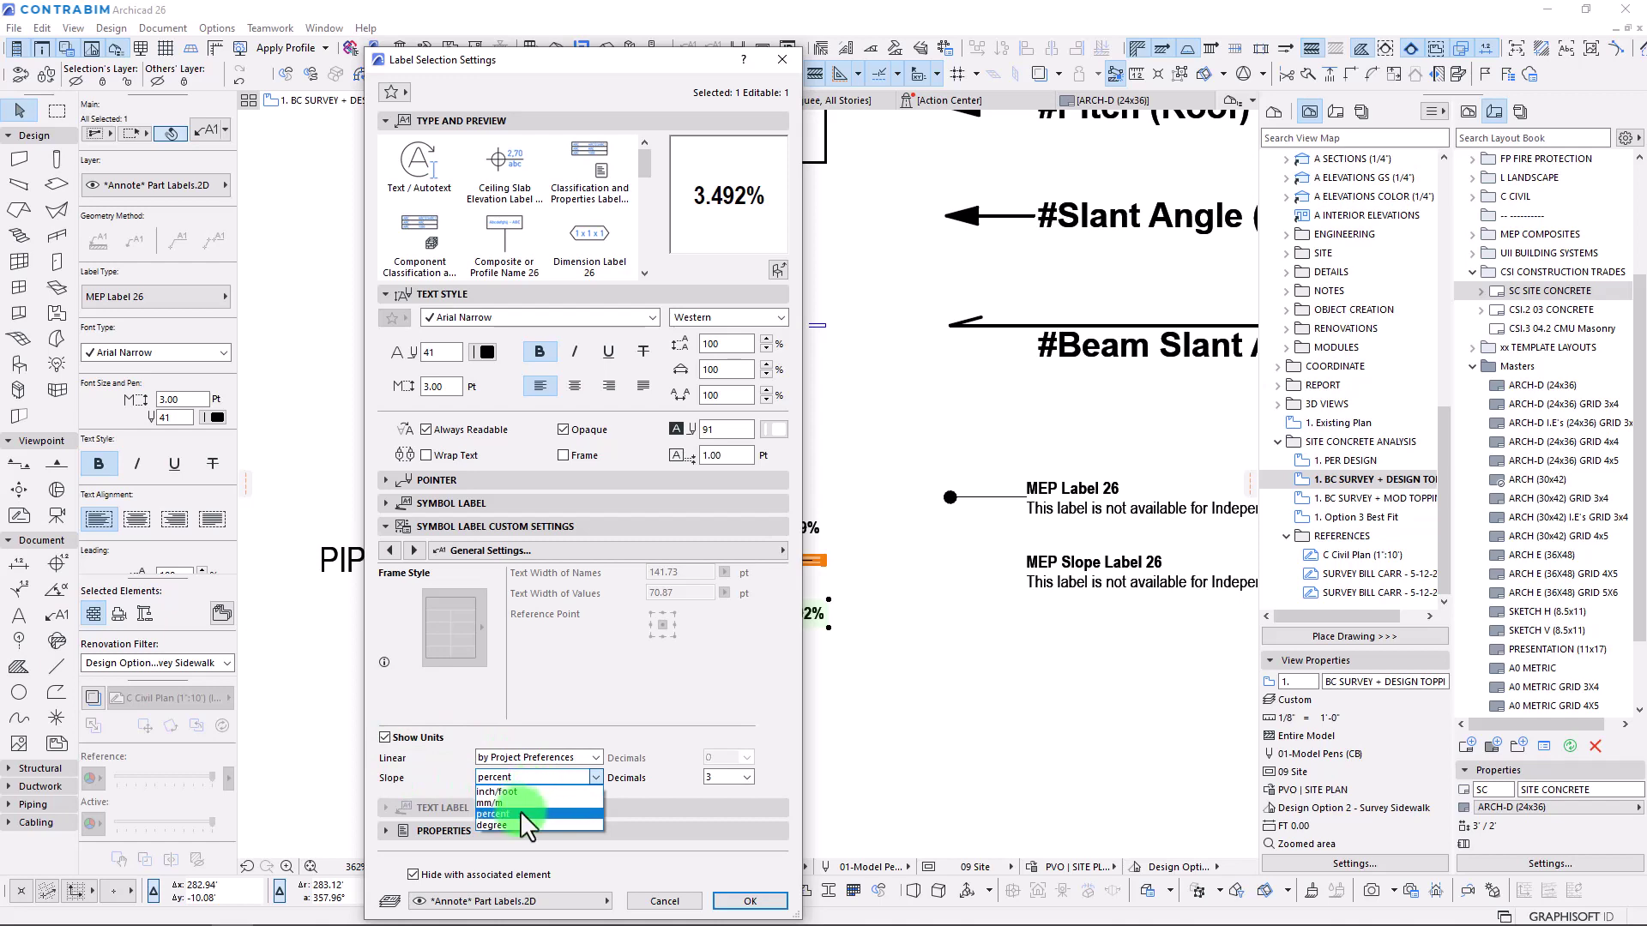
pyautogui.click(519, 814)
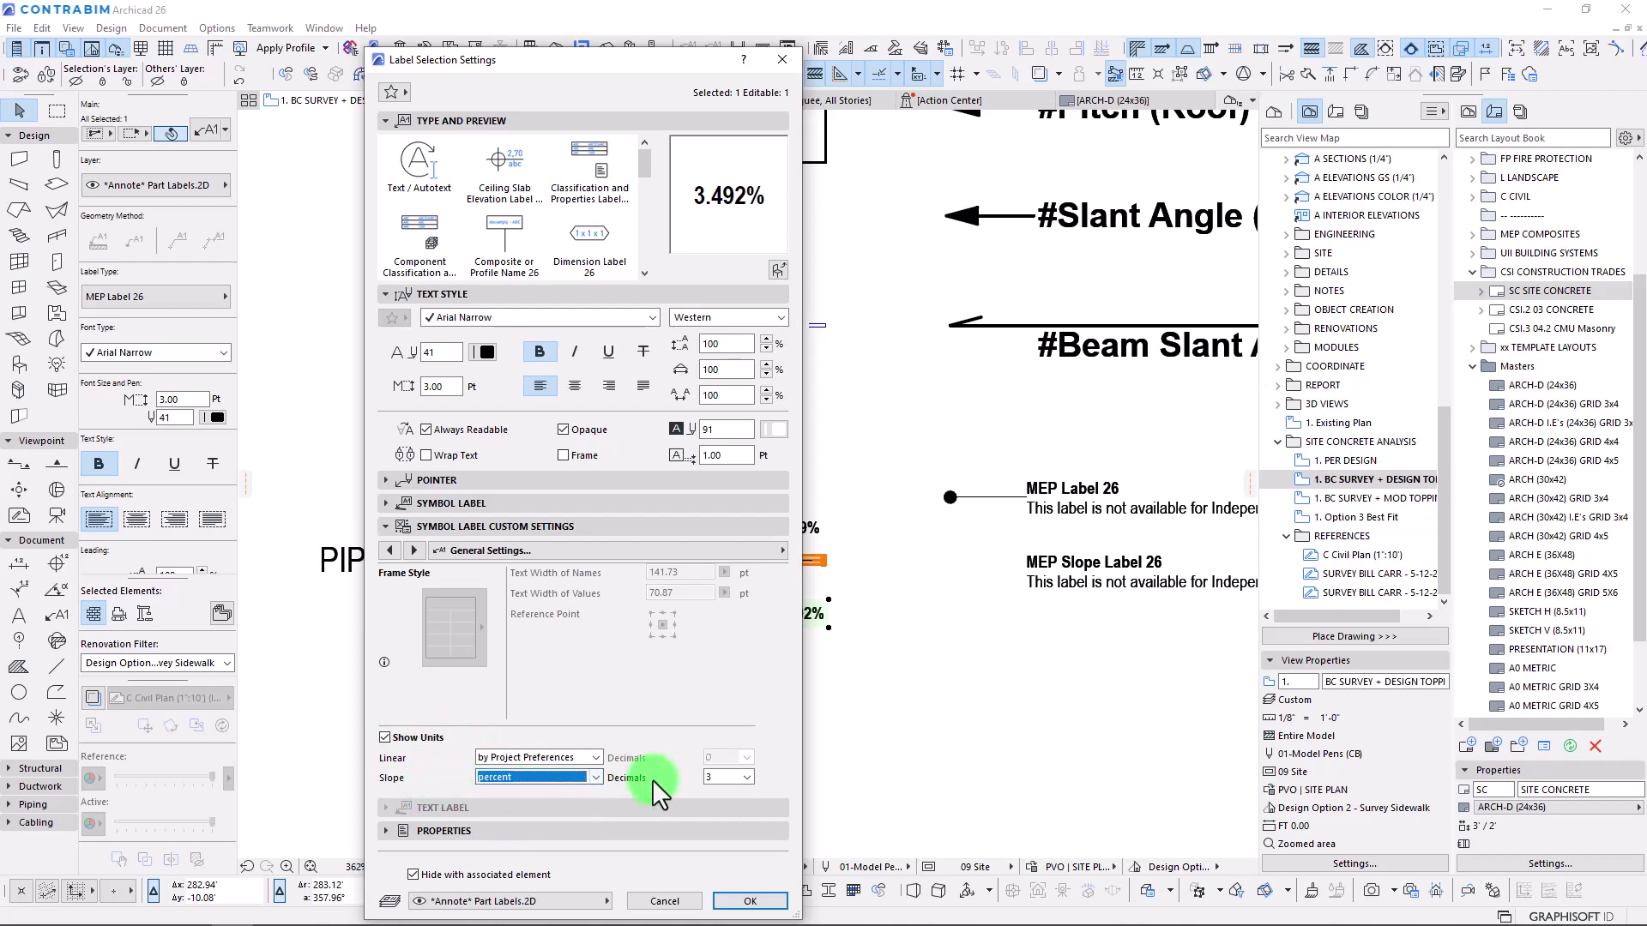
pyautogui.click(719, 777)
pyautogui.click(725, 882)
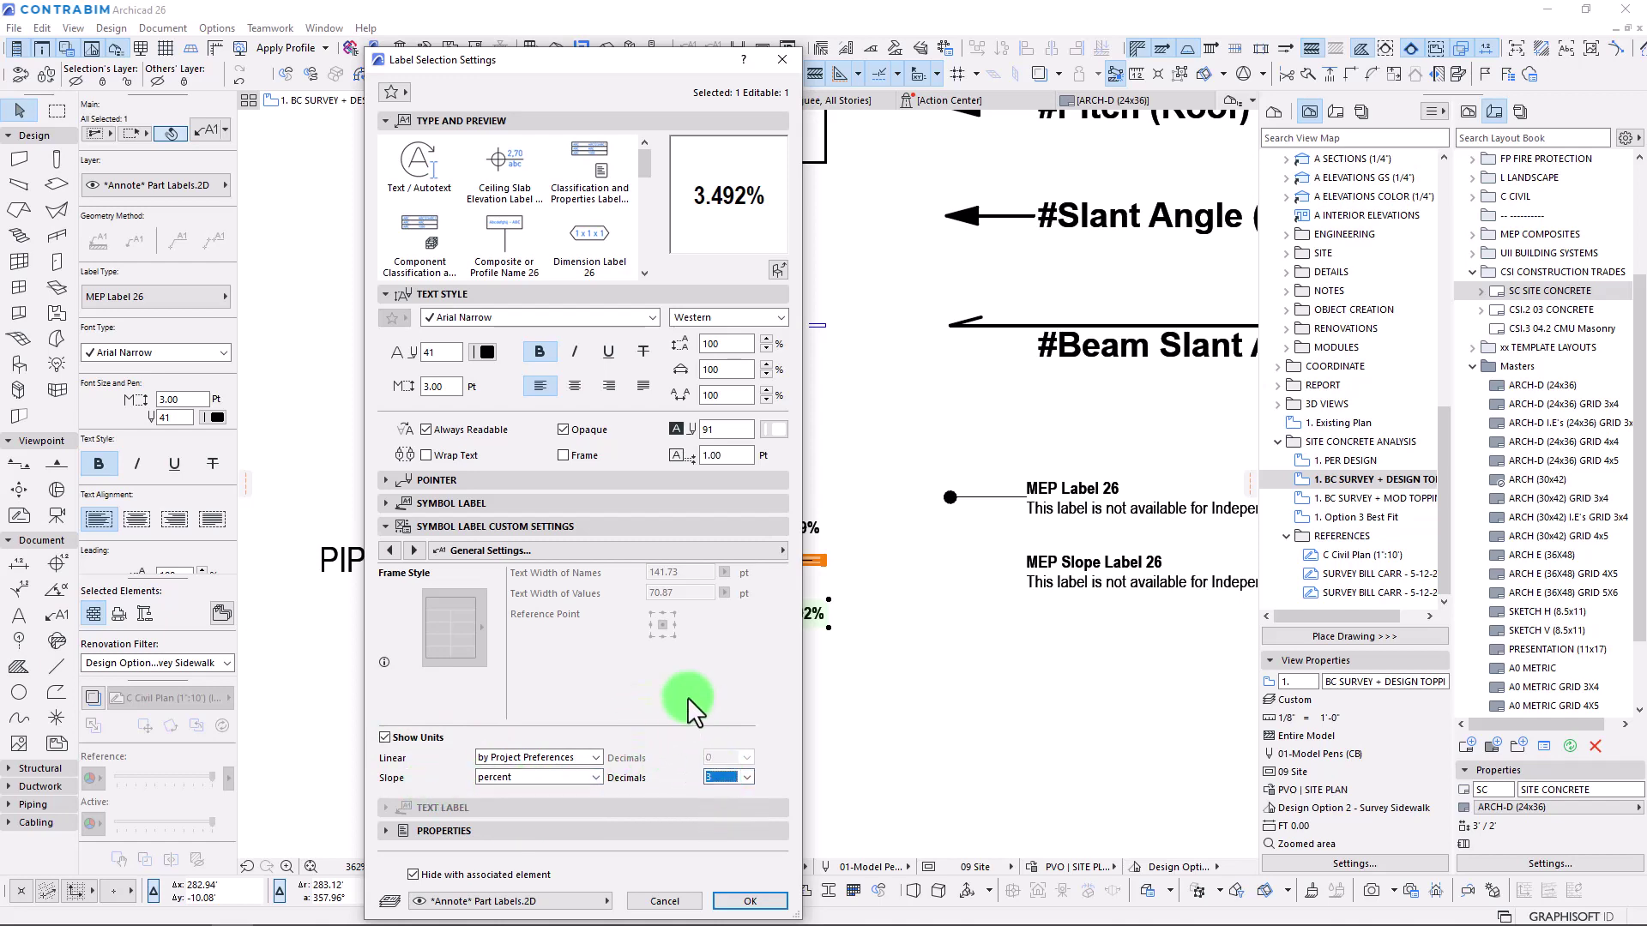
pyautogui.click(783, 59)
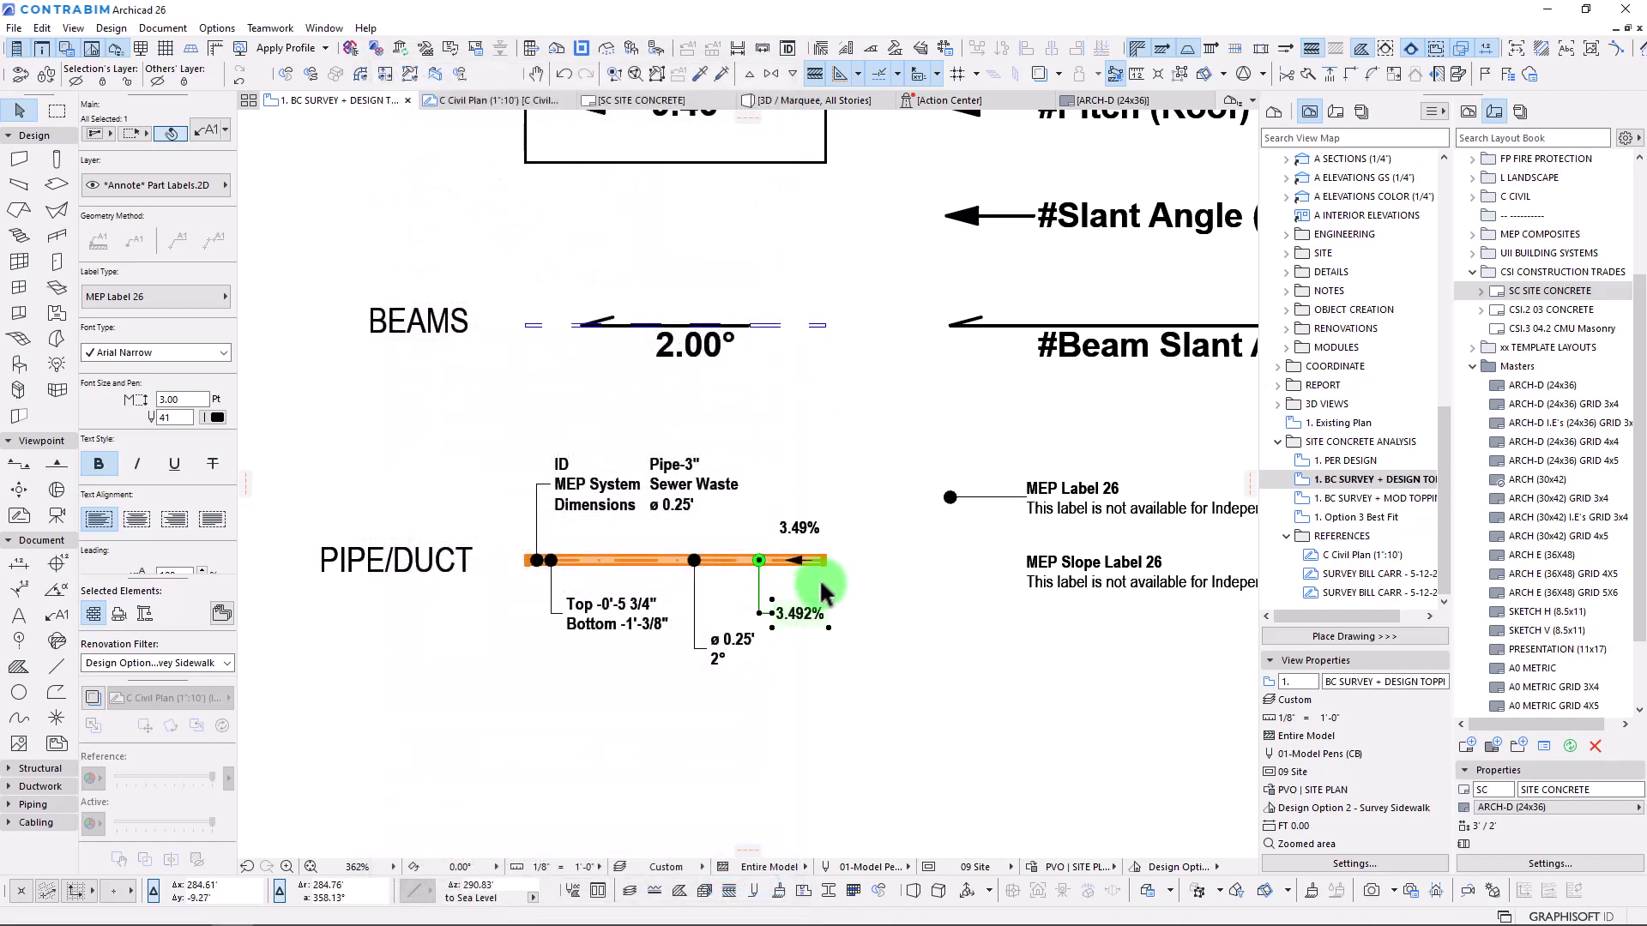
# Select the pipe's arrow-style MEP Slope Label 26 and examine it up close.
pyautogui.moveTo(967, 589); pyautogui.dragTo(823, 569, button='middle')
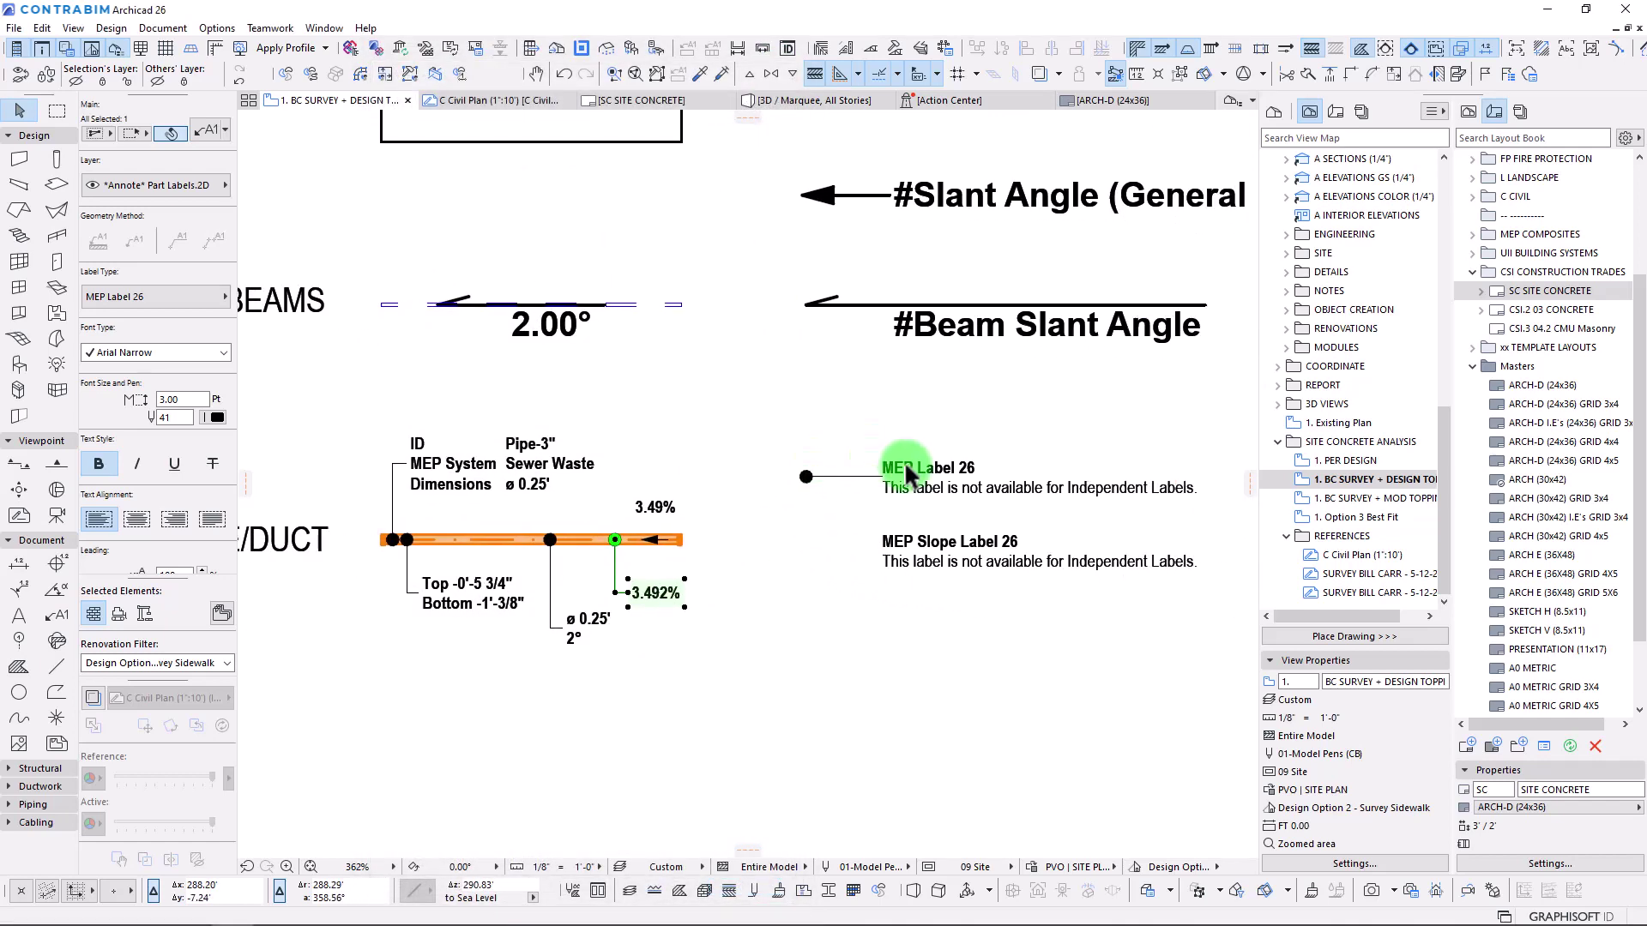
pyautogui.click(648, 540)
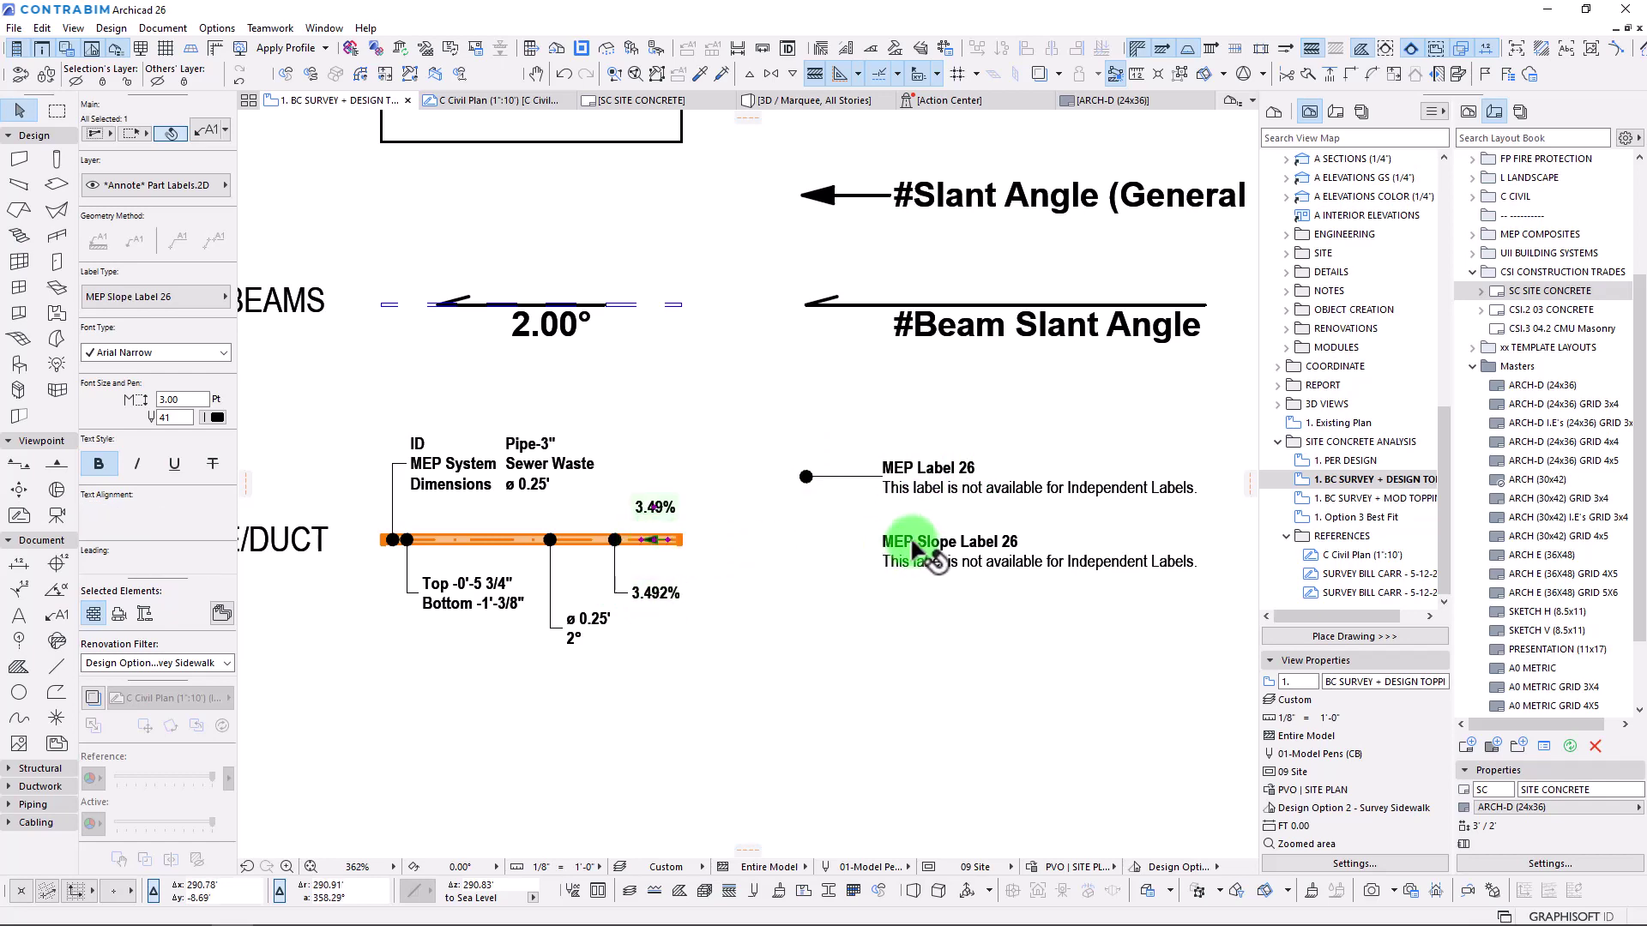
pyautogui.scroll(3, 669, 549)
pyautogui.scroll(2, 671, 553)
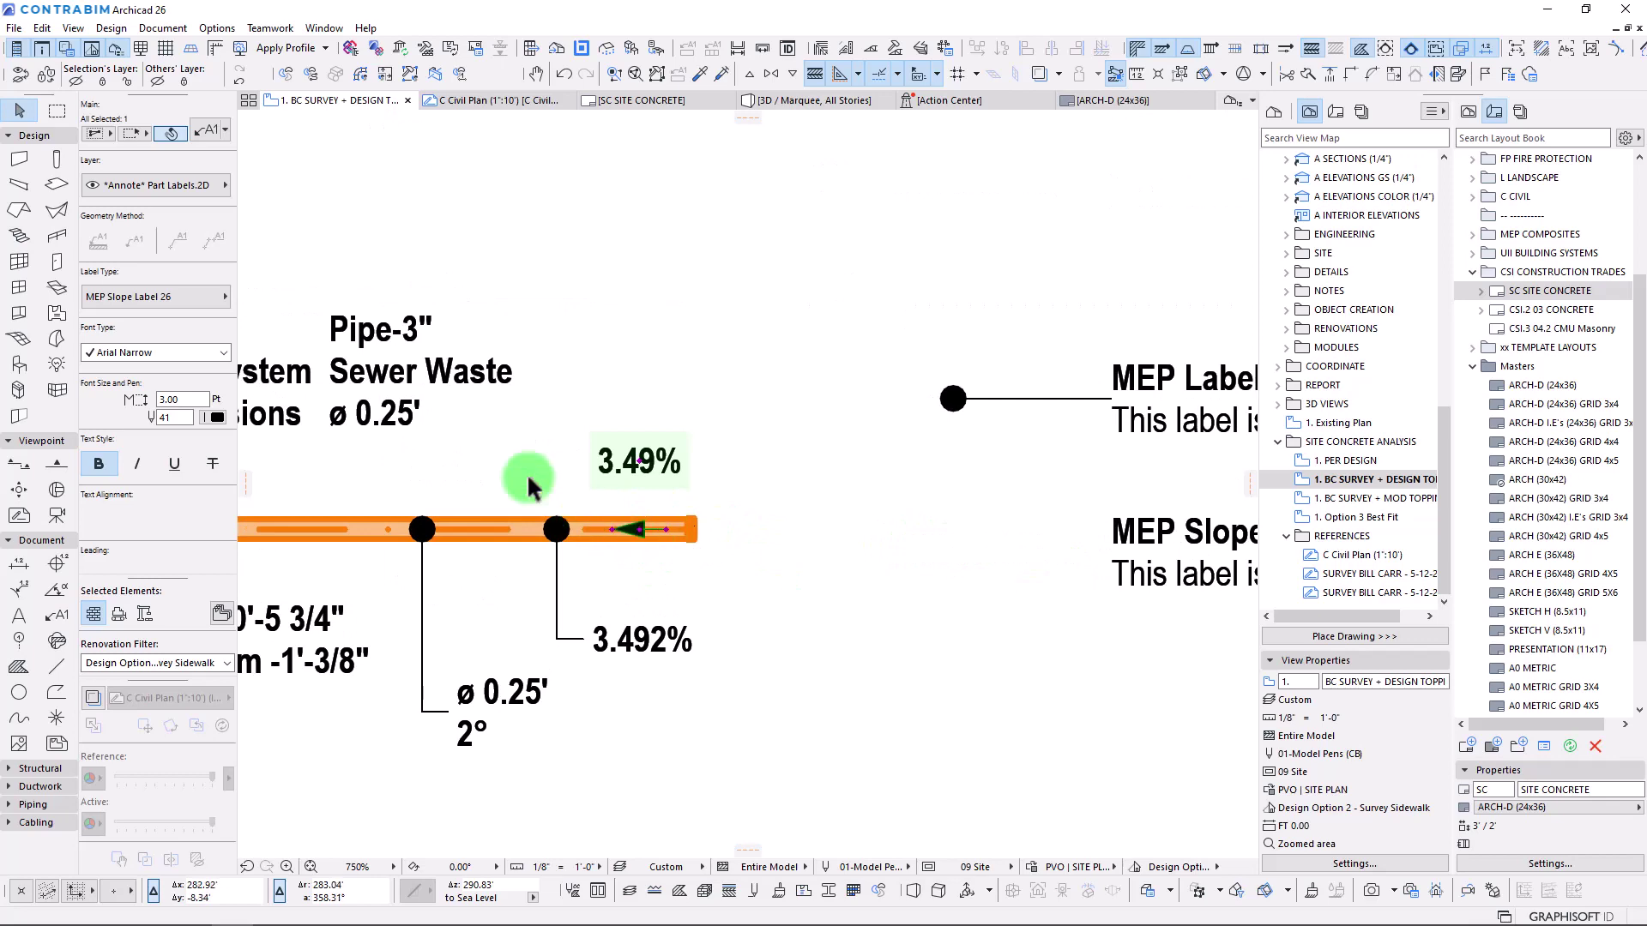
# Set the sample pipe's Slope Angle to -2° and check the flow arrow on its slope label.
pyautogui.click(513, 527)
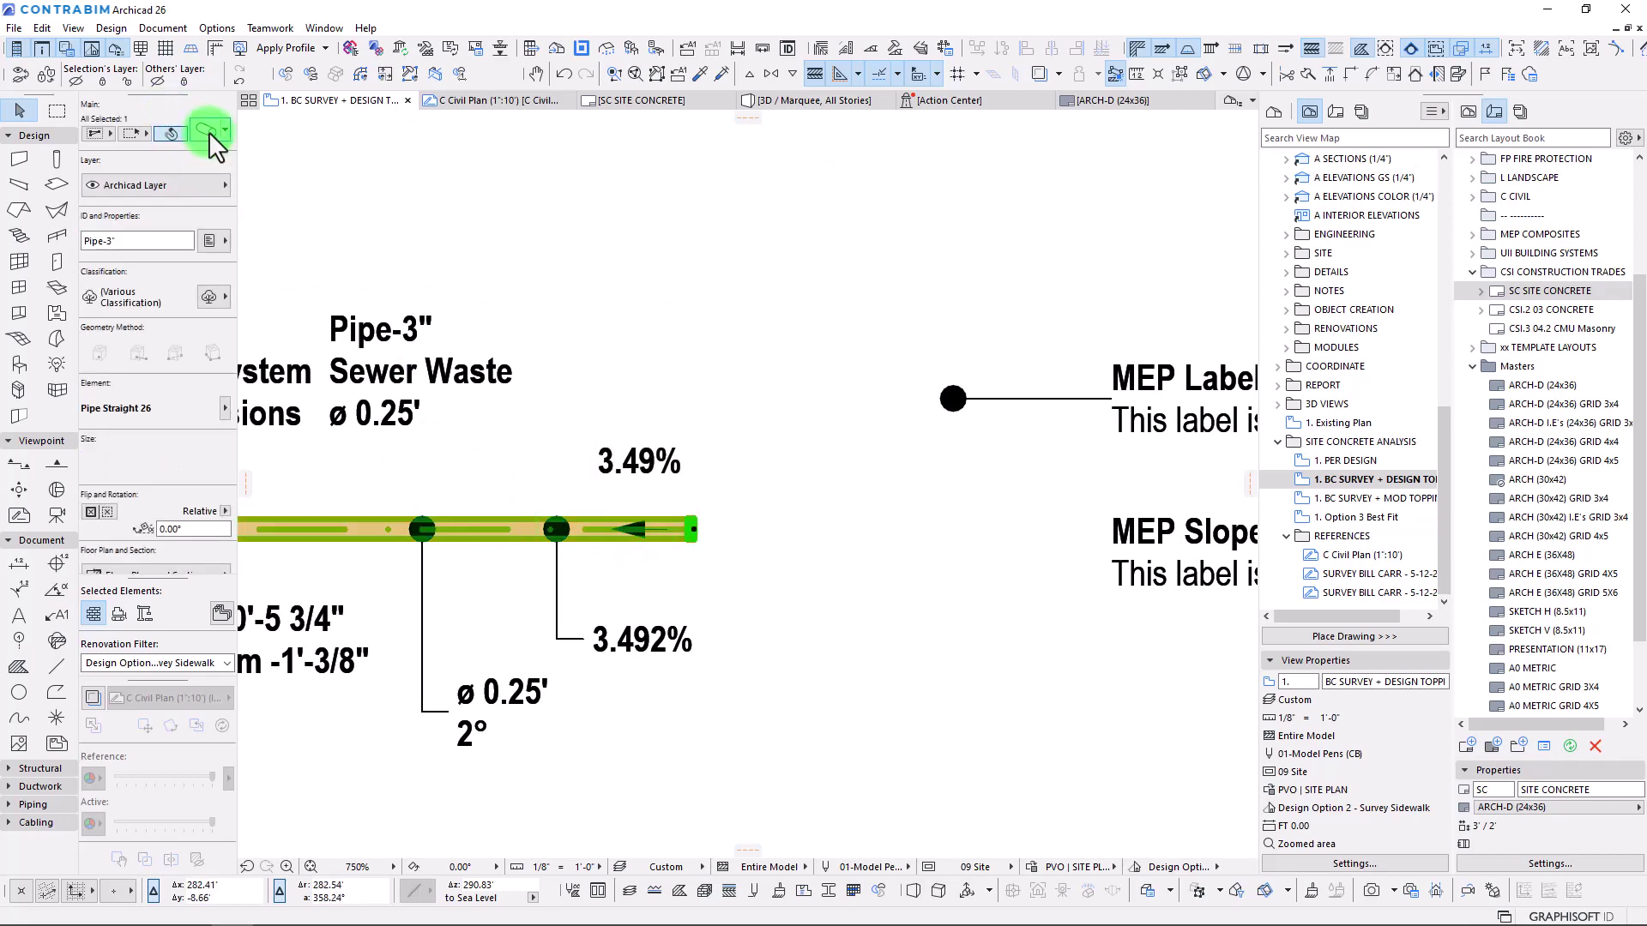
pyautogui.click(209, 131)
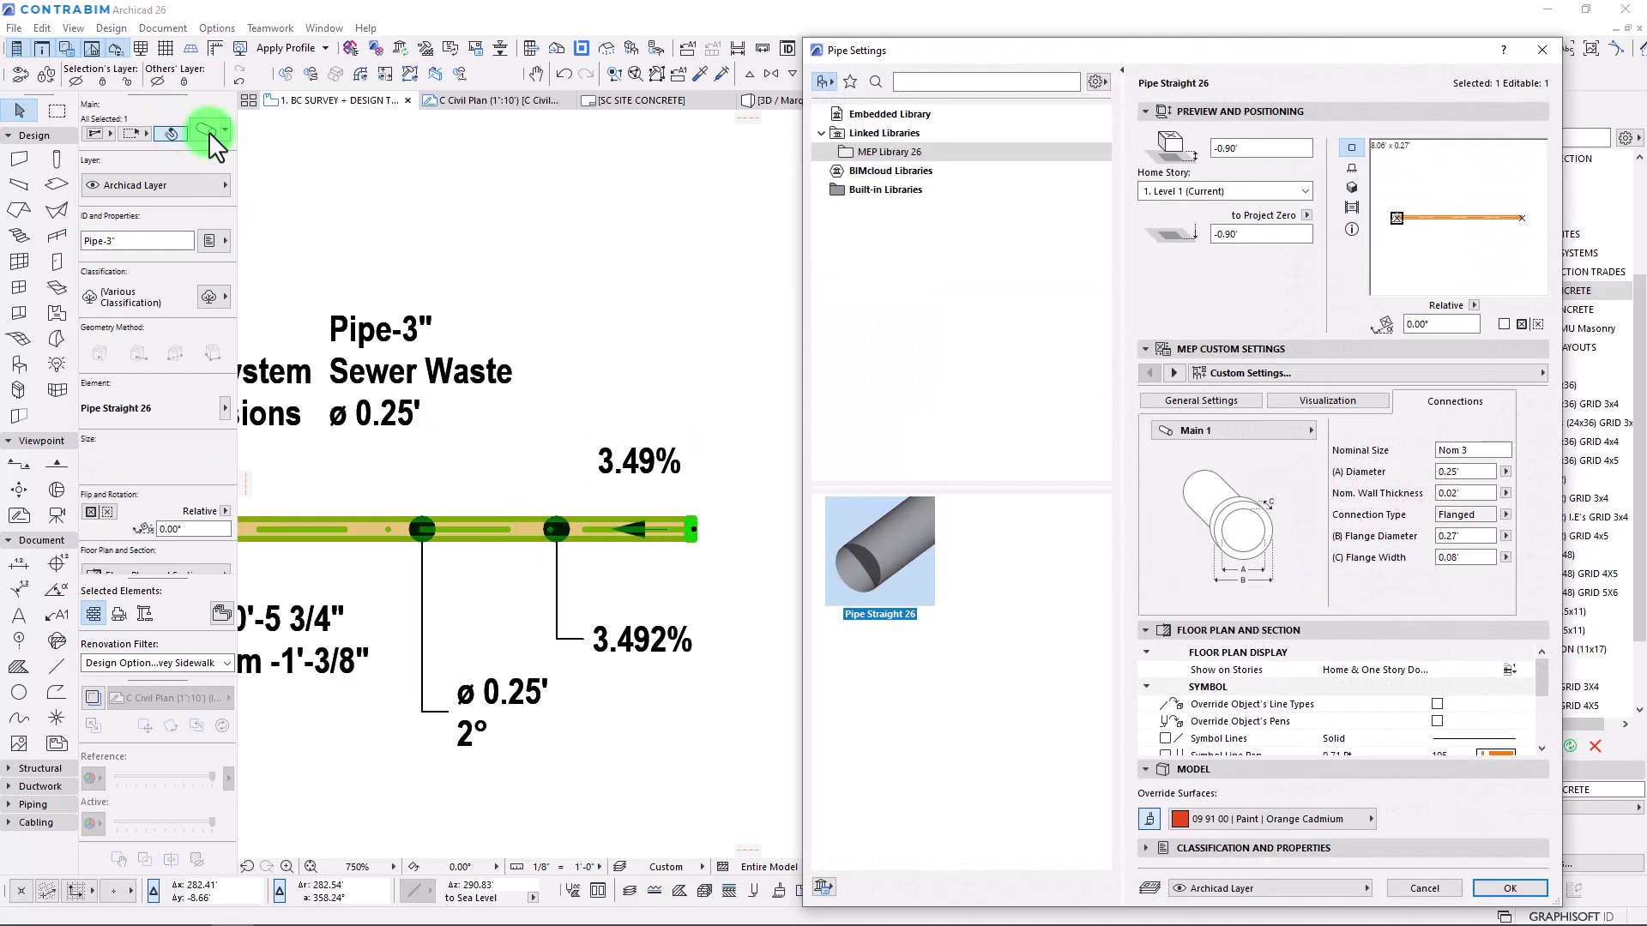
pyautogui.click(1174, 372)
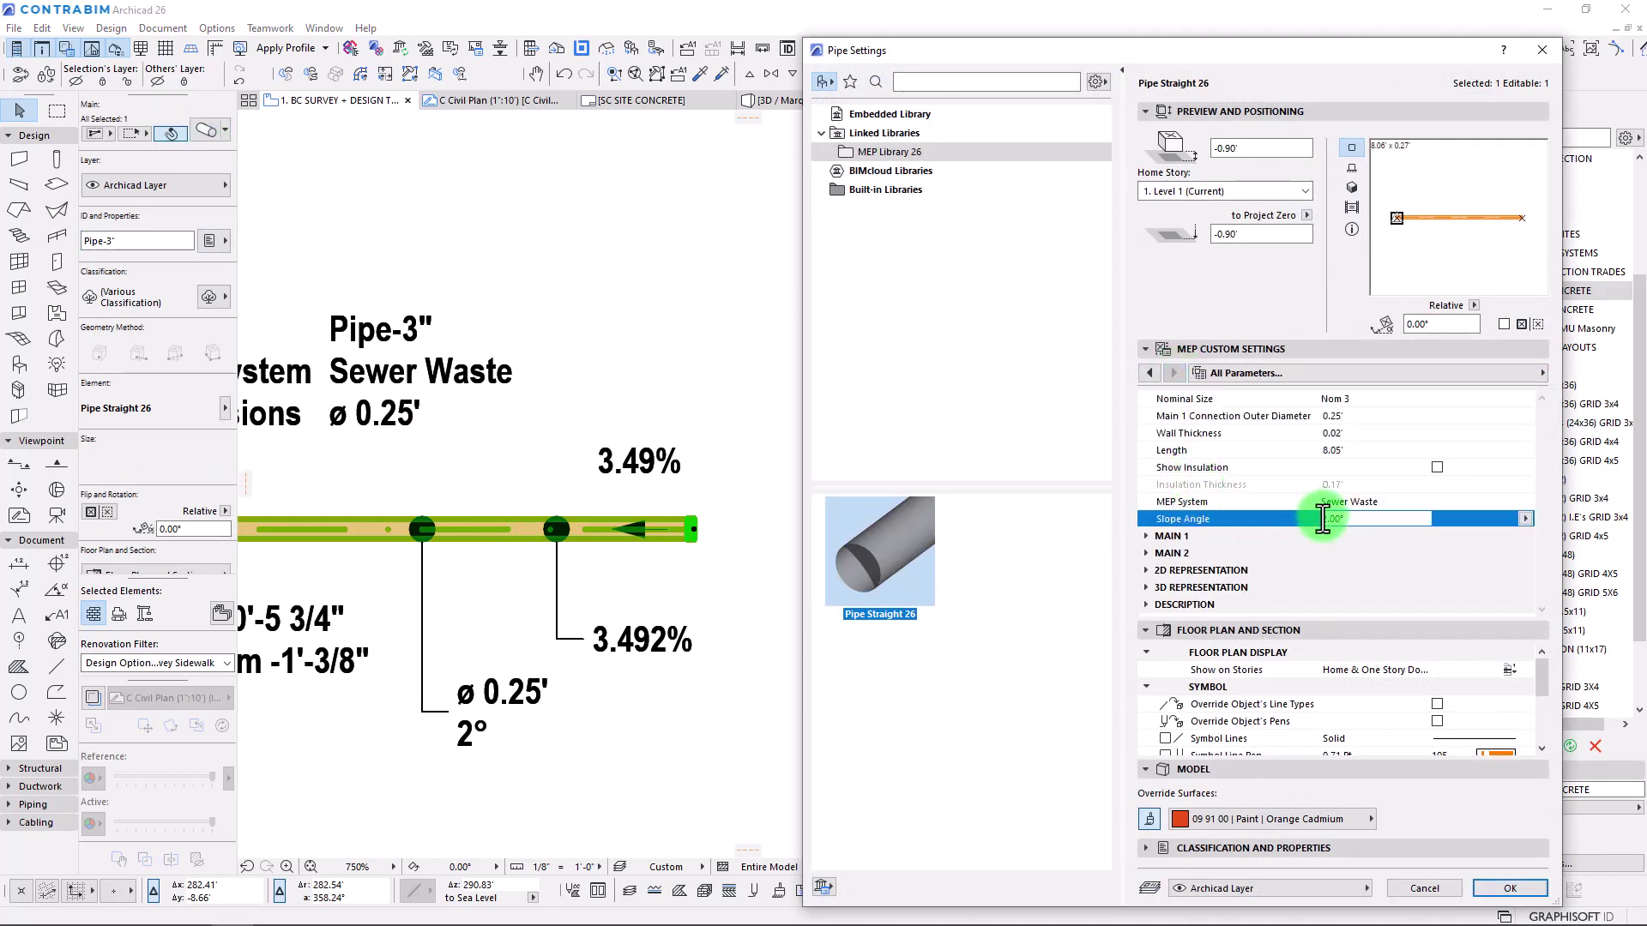
pyautogui.click(1503, 887)
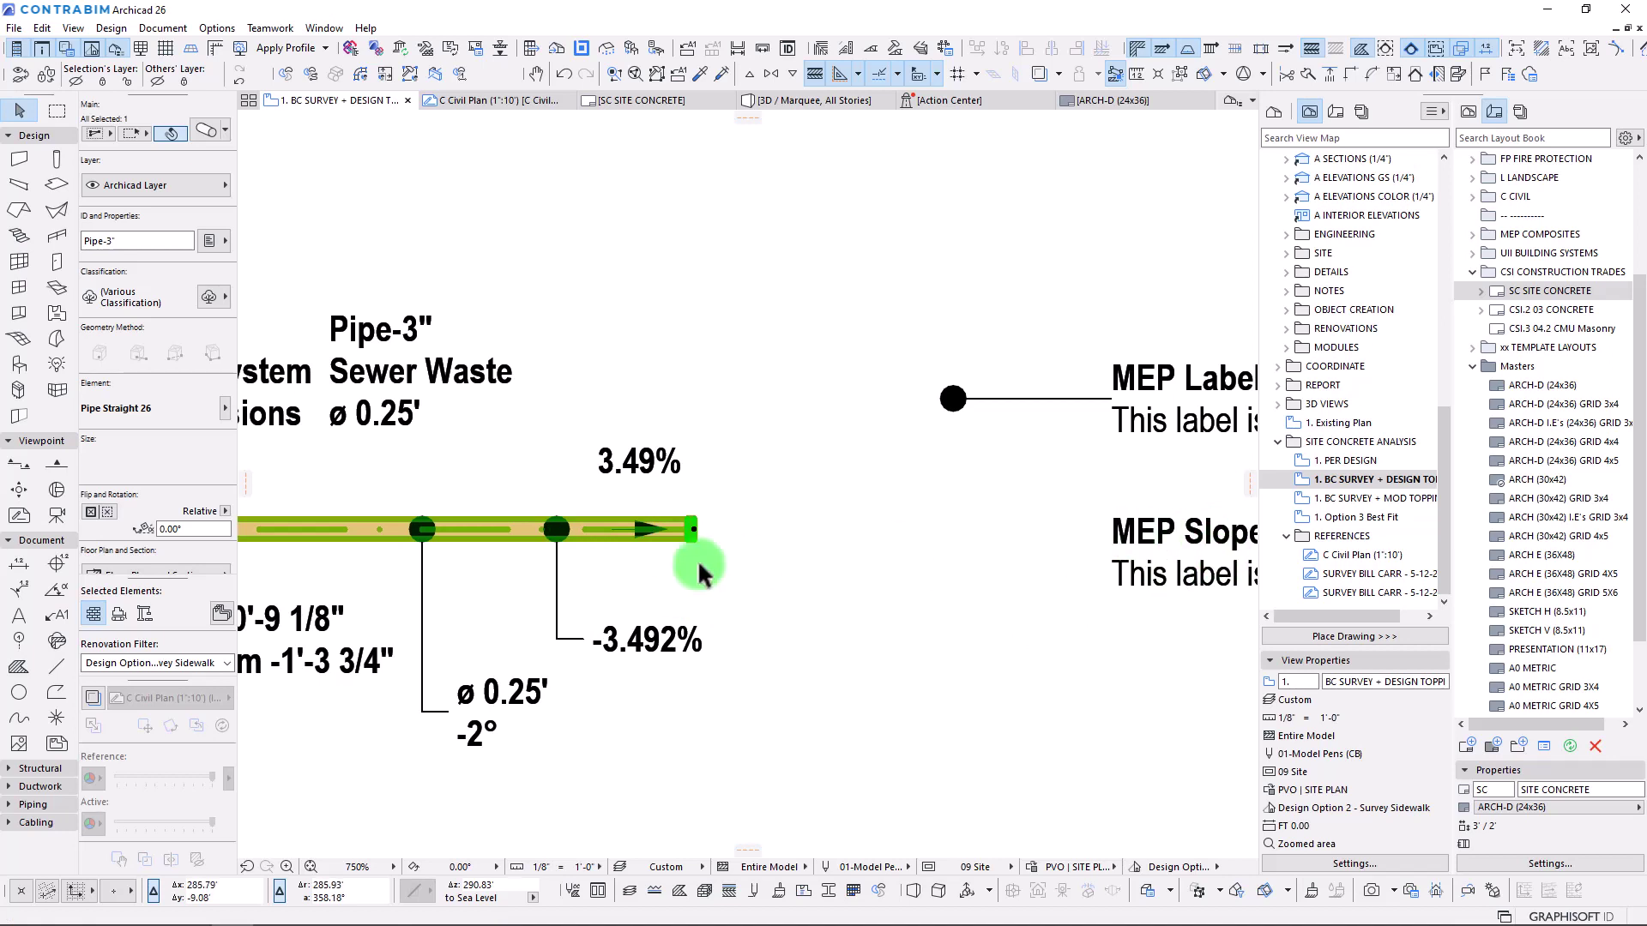
pyautogui.click(790, 563)
pyautogui.click(628, 464)
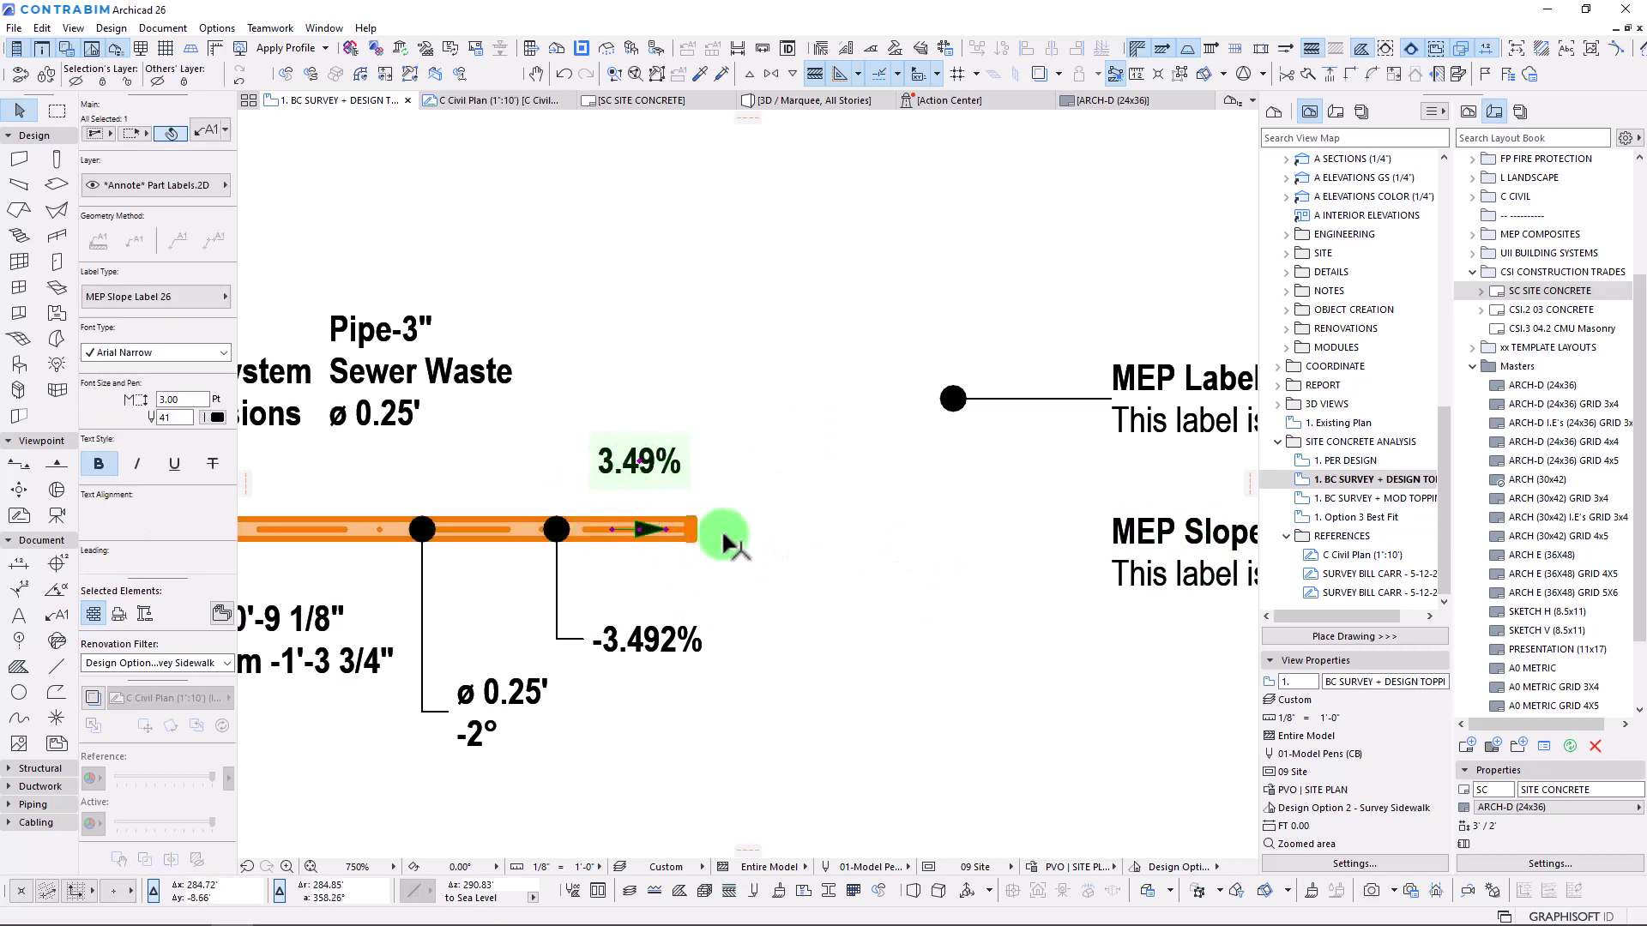
pyautogui.click(794, 532)
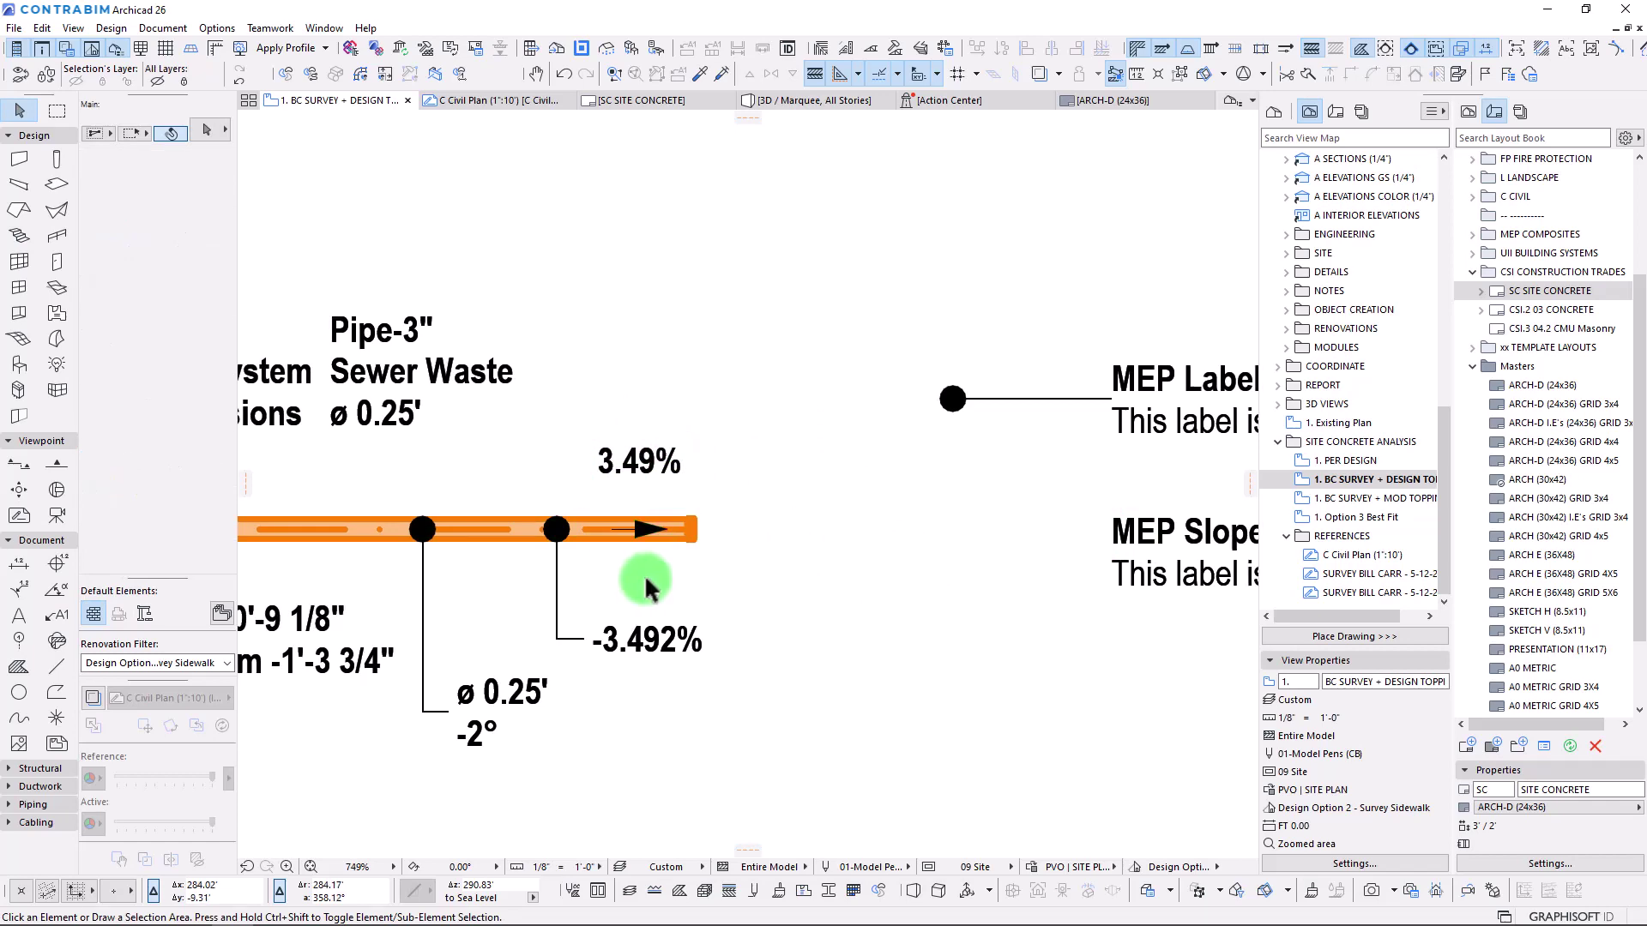
# Open the Angle Degree property of the Surveying (CB) group in the Property Manager and place the dialog beside the sloping-element samples.
pyautogui.scroll(-6, 645, 574)
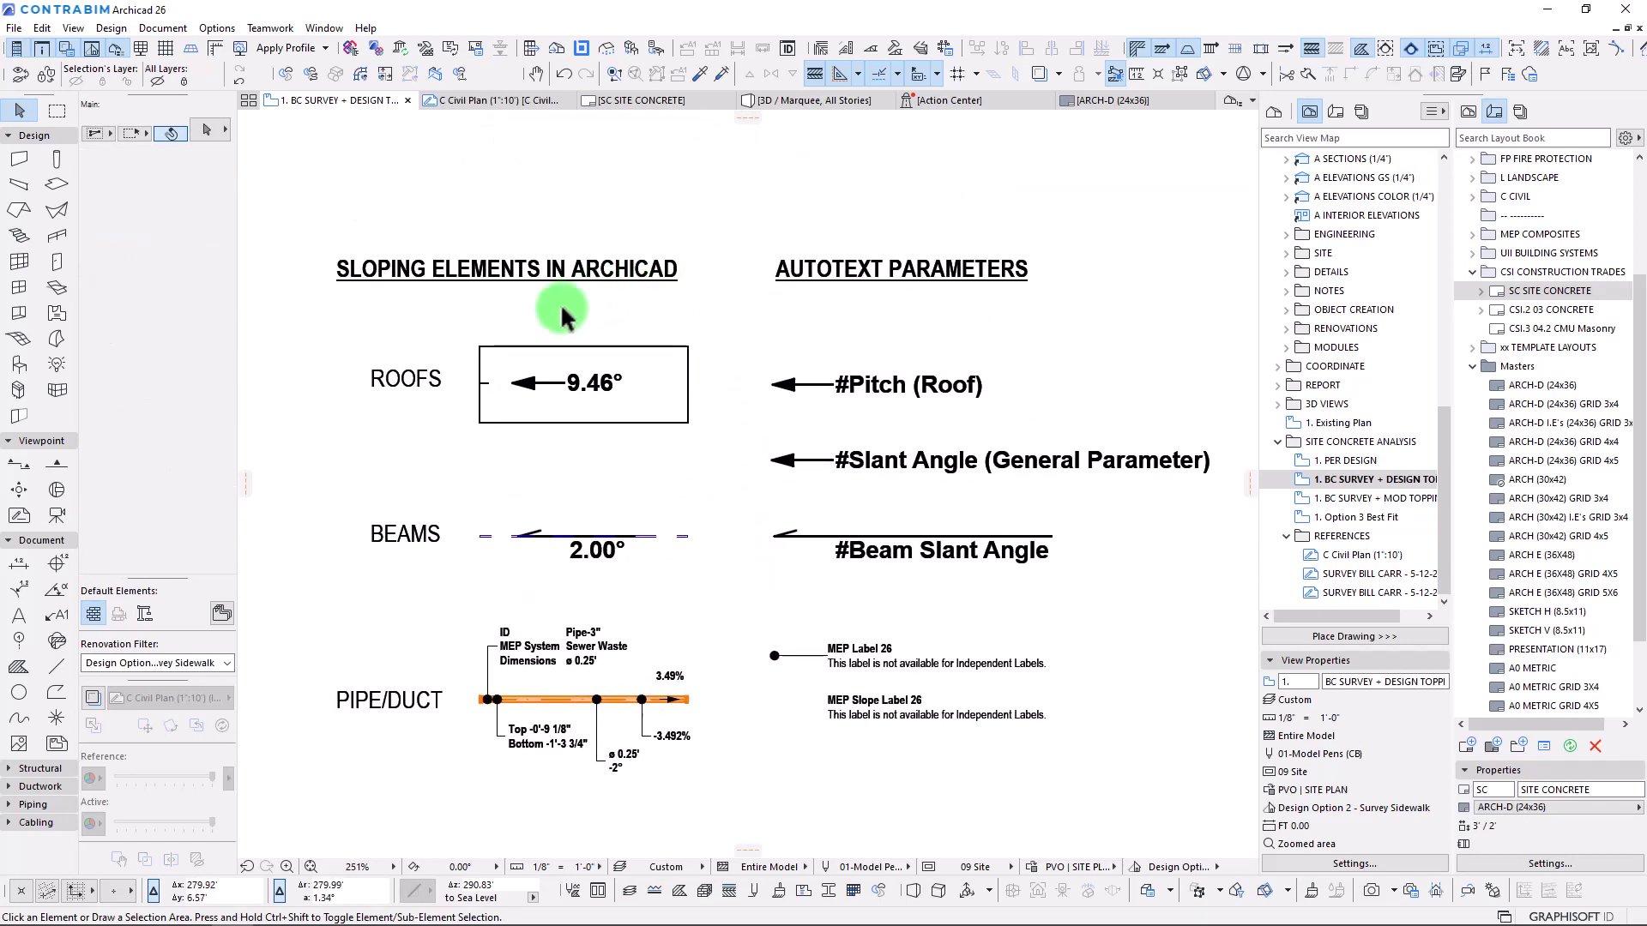
pyautogui.scroll(-1, 599, 379)
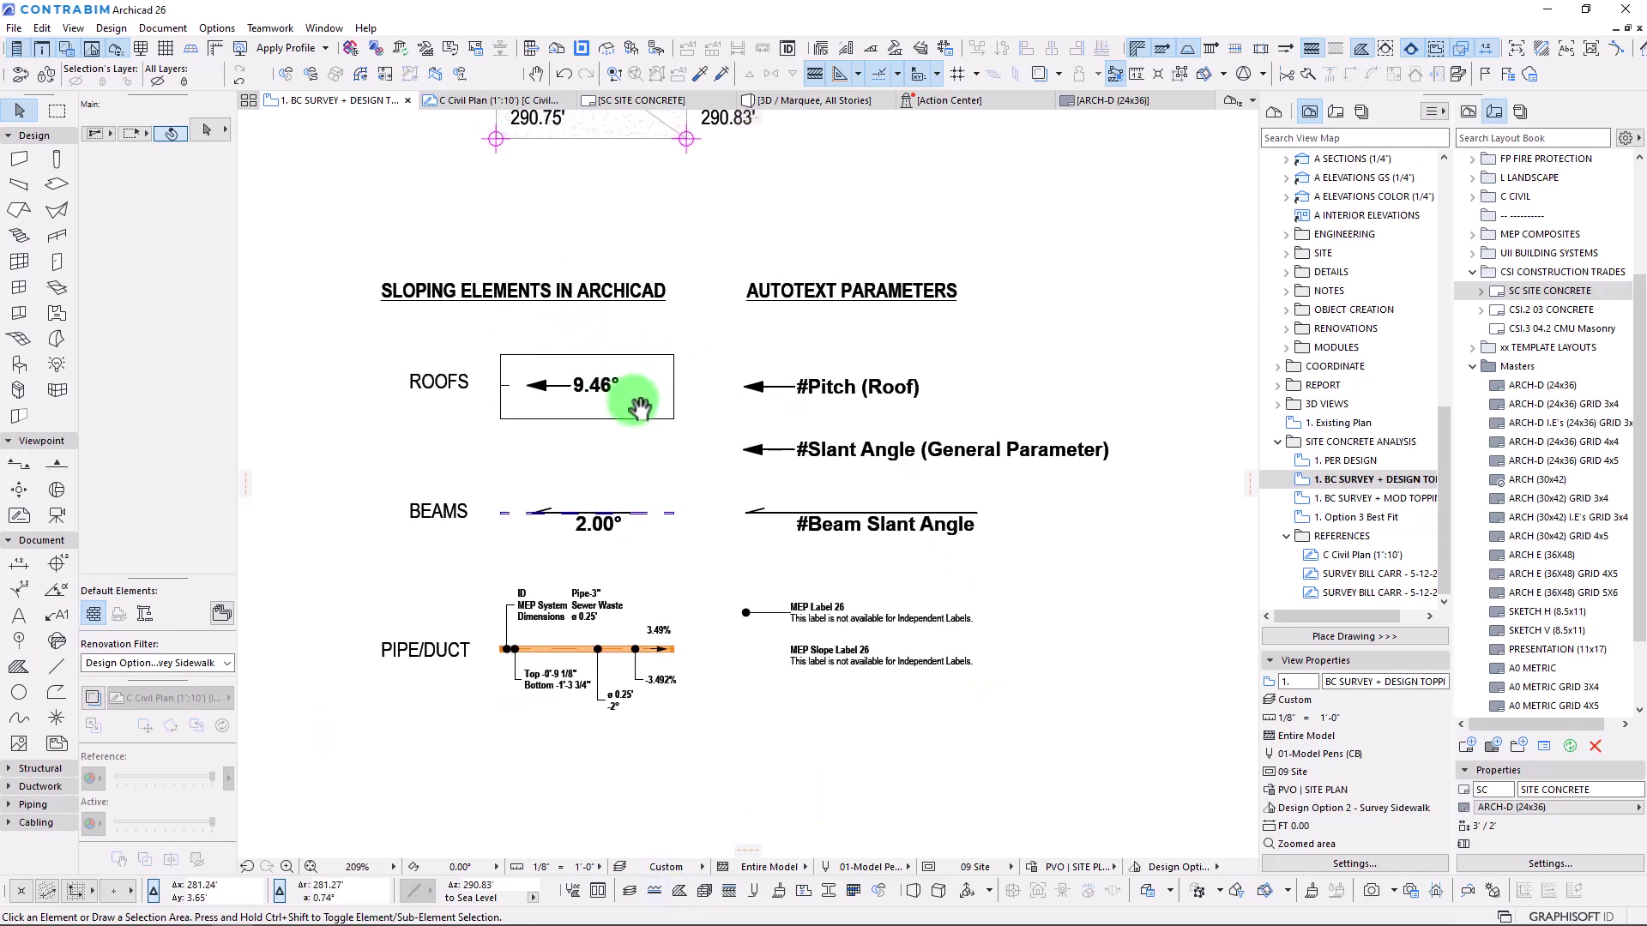
pyautogui.moveTo(636, 397)
pyautogui.mouseDown(button='middle')
pyautogui.moveTo(662, 562)
pyautogui.moveTo(665, 483)
pyautogui.mouseUp(button='middle')
pyautogui.scroll(-1, 639, 408)
pyautogui.scroll(2, 684, 620)
pyautogui.click(216, 27)
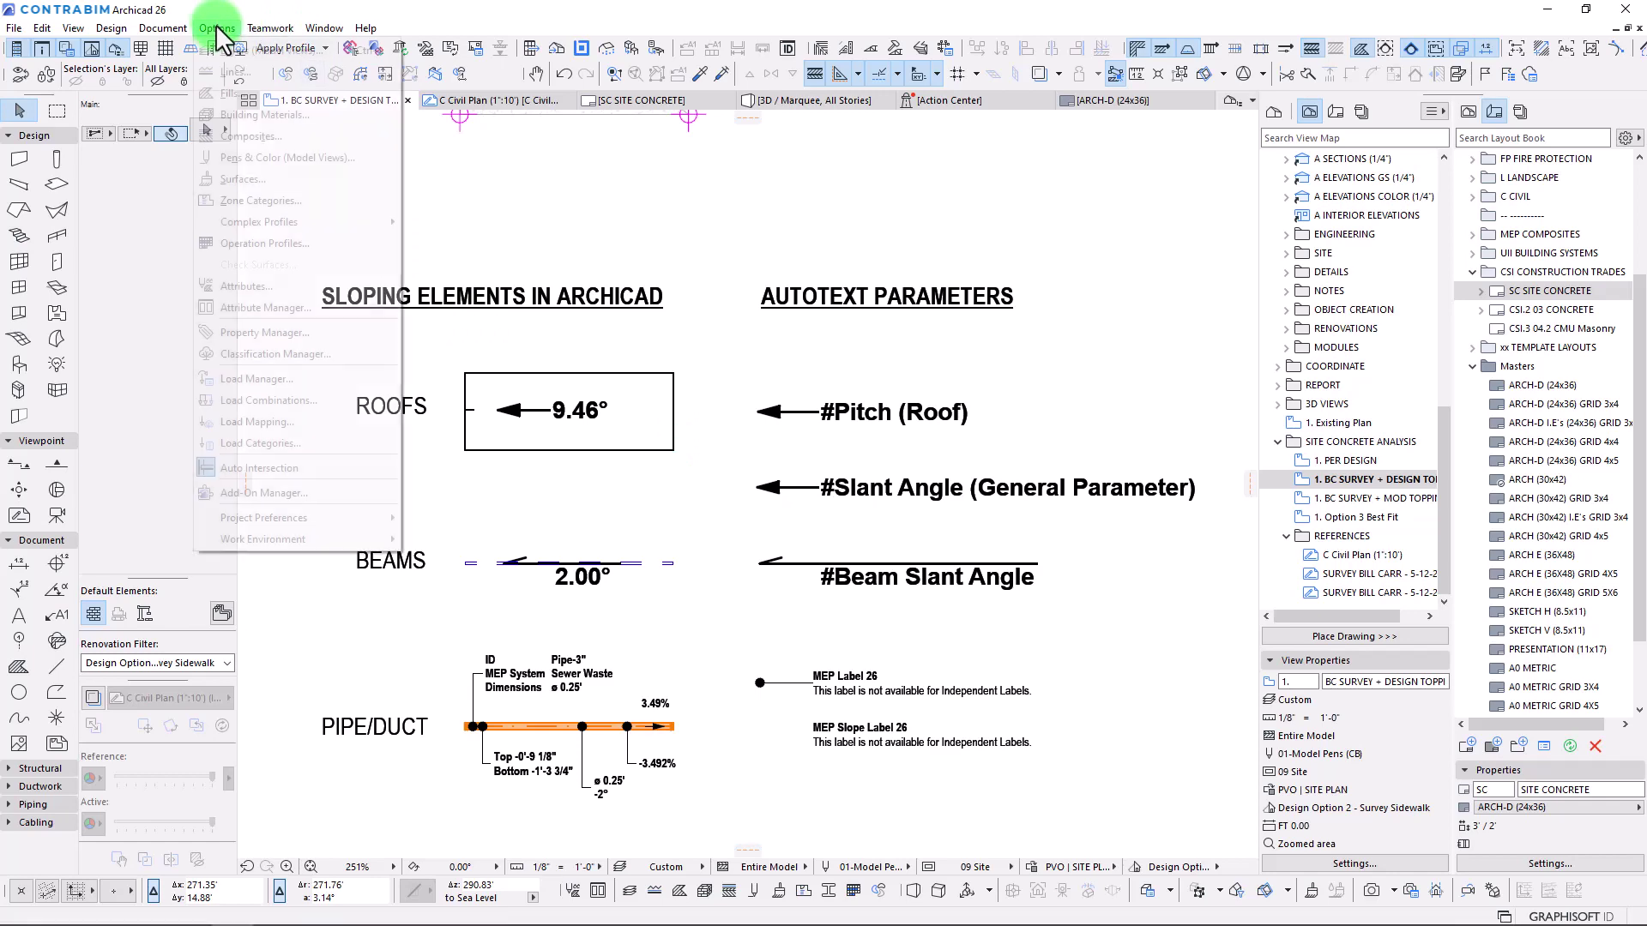
pyautogui.click(286, 330)
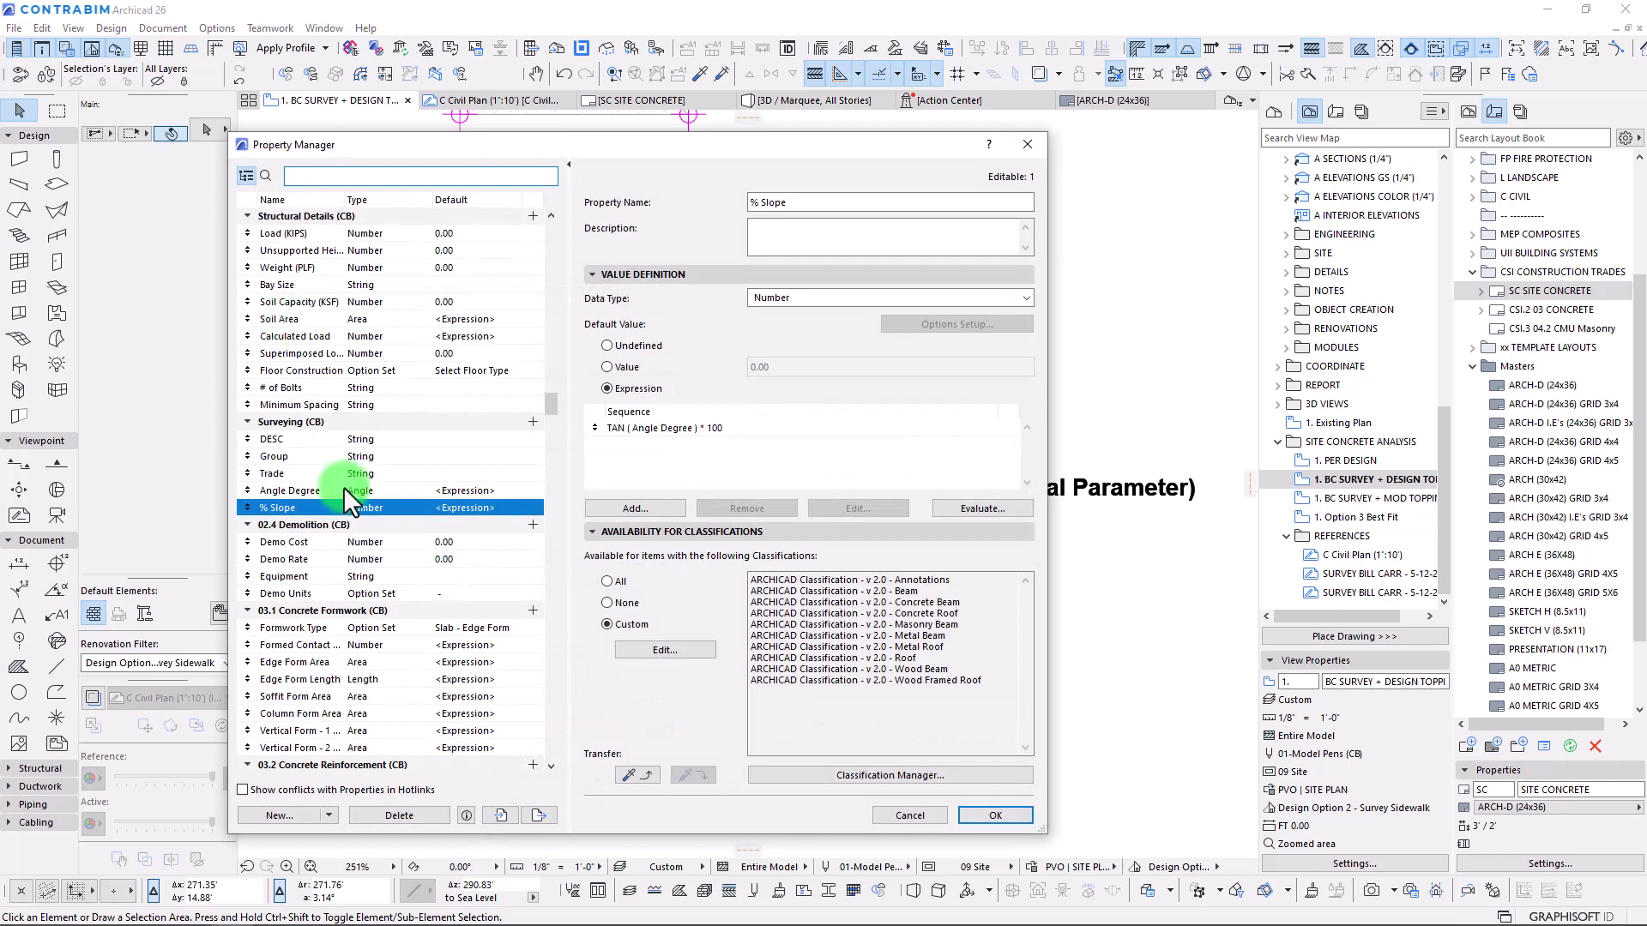
pyautogui.click(345, 489)
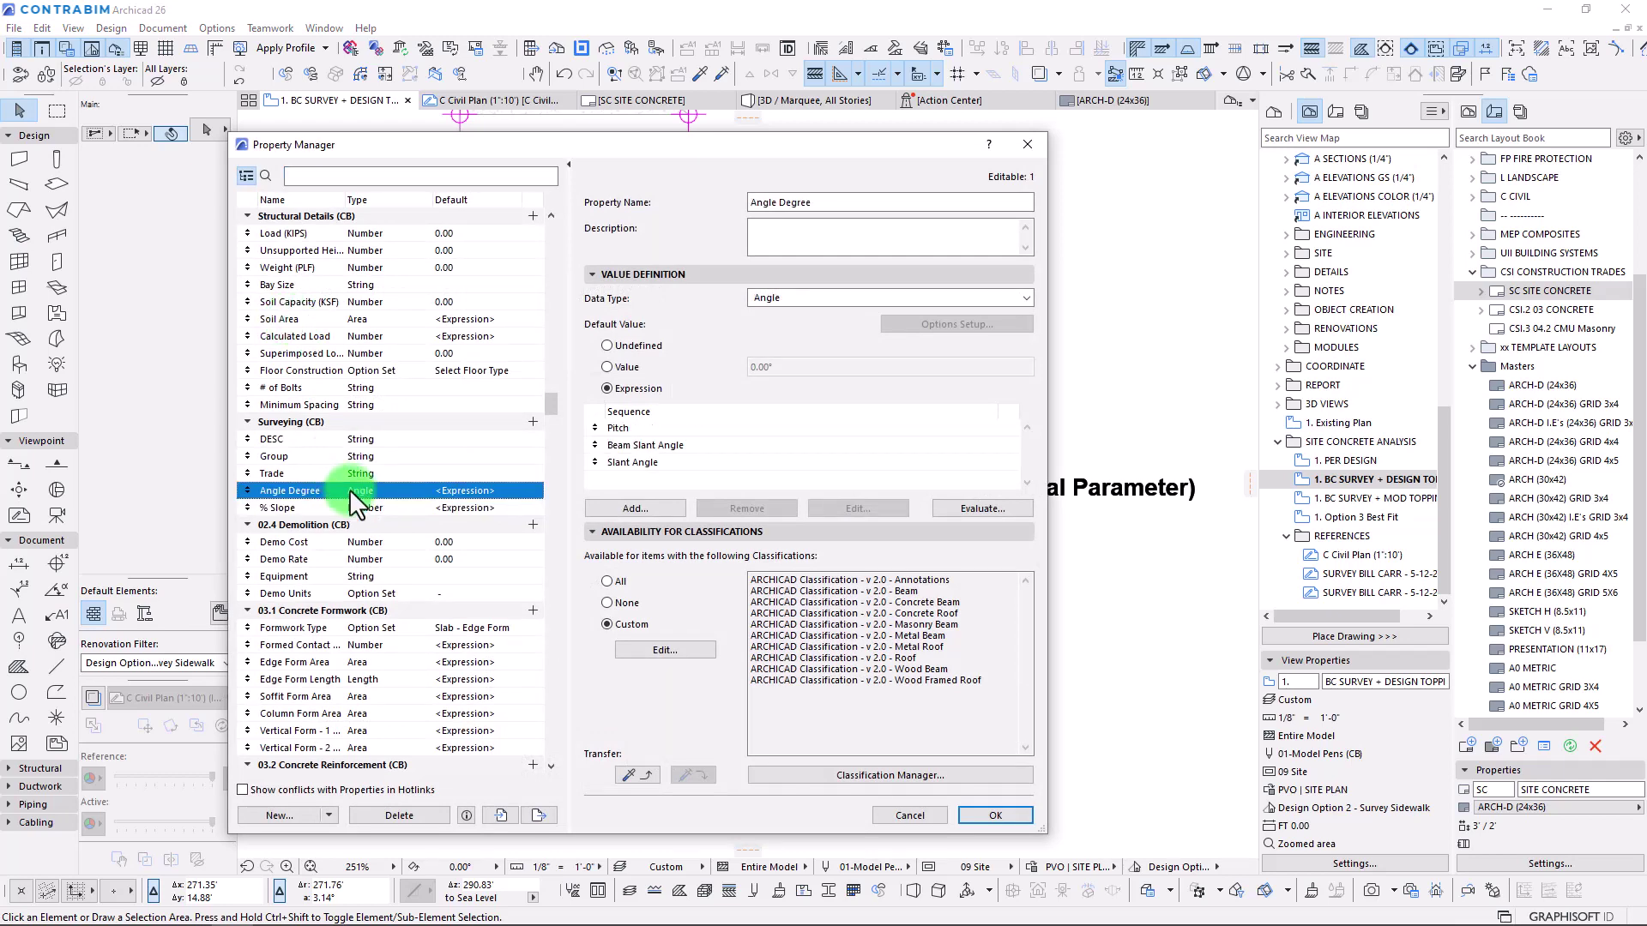
pyautogui.moveTo(427, 143); pyautogui.dragTo(458, 143)
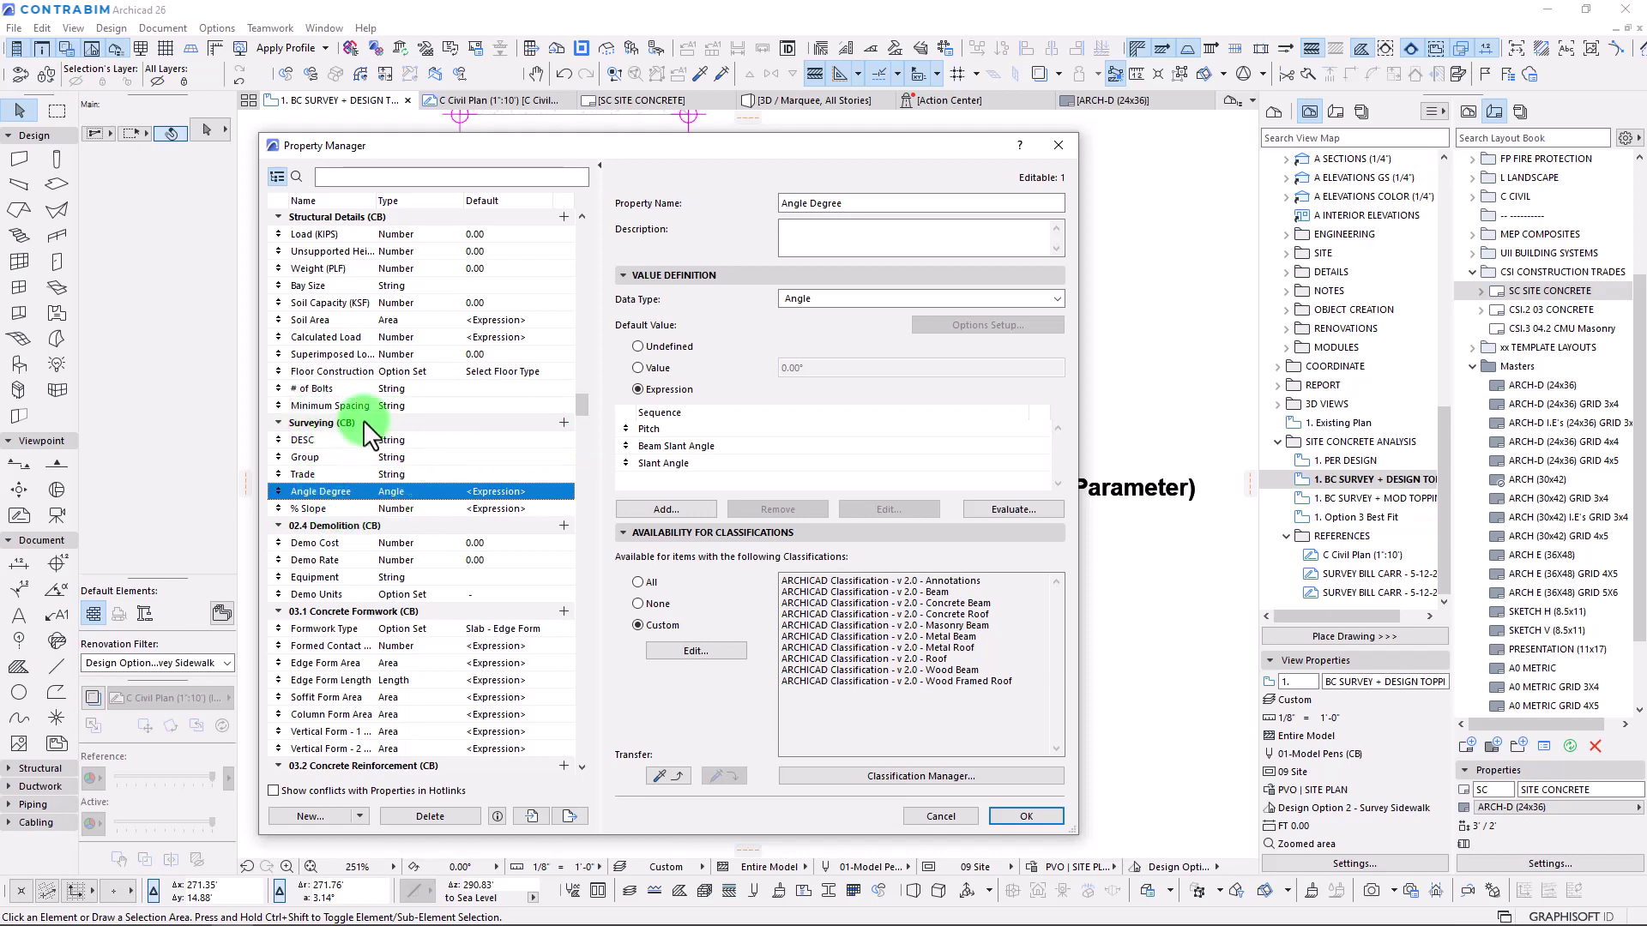
pyautogui.moveTo(507, 143)
pyautogui.mouseDown()
pyautogui.moveTo(902, 194)
pyautogui.moveTo(995, 152)
pyautogui.mouseUp()
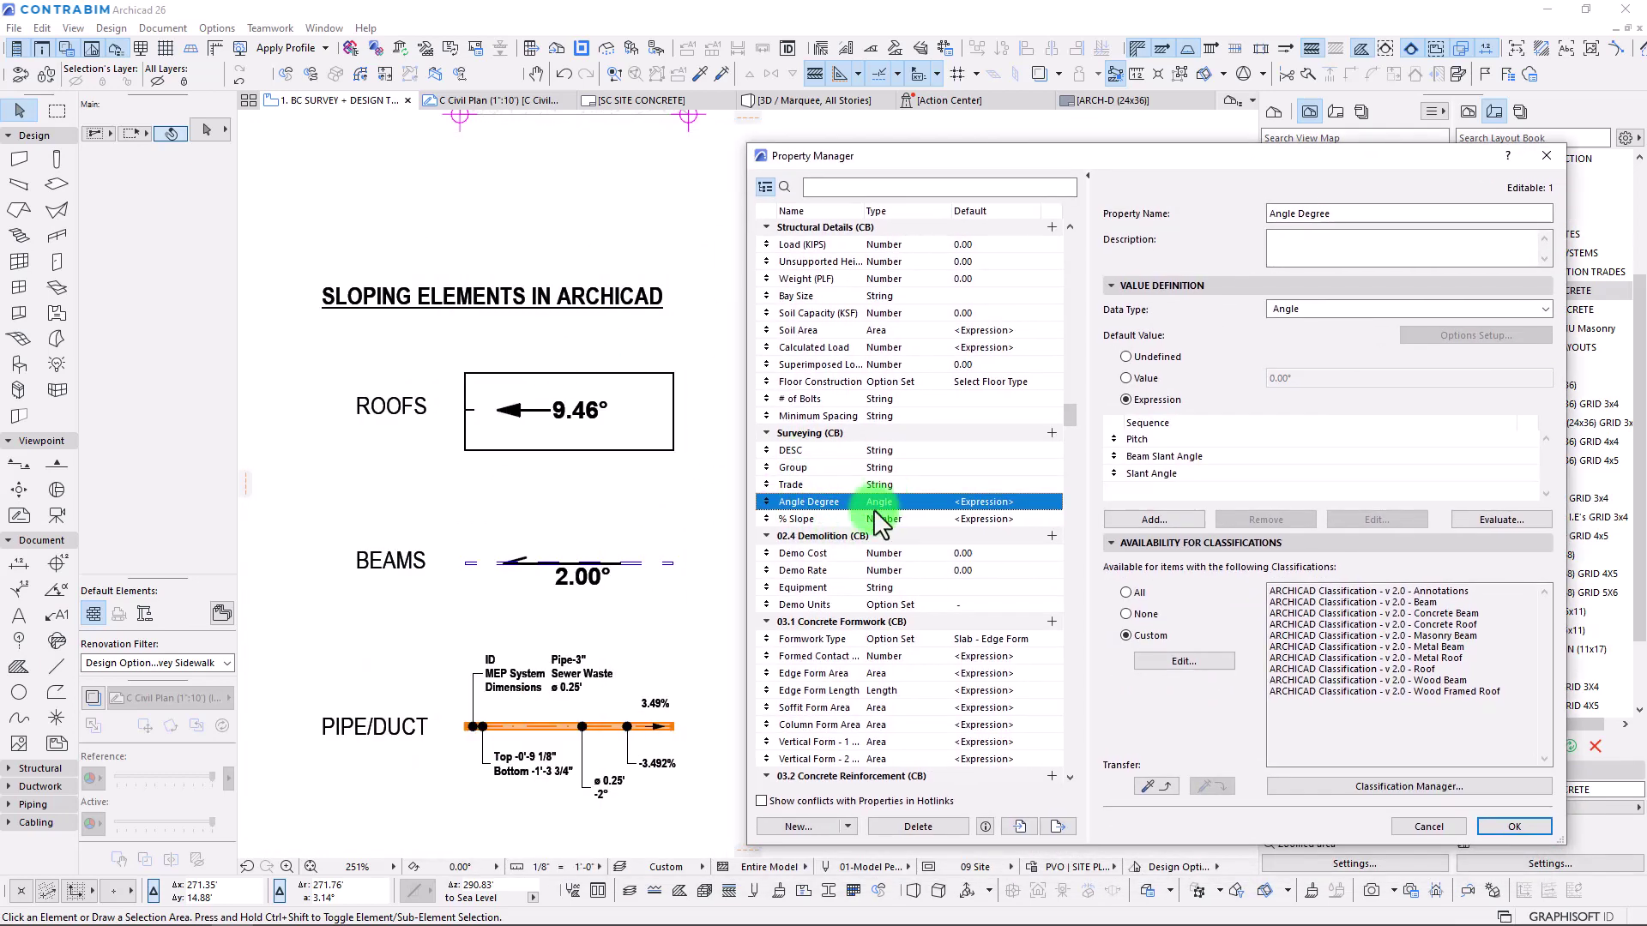
pyautogui.moveTo(905, 157)
pyautogui.mouseDown()
pyautogui.moveTo(909, 175)
pyautogui.moveTo(880, 173)
pyautogui.mouseUp()
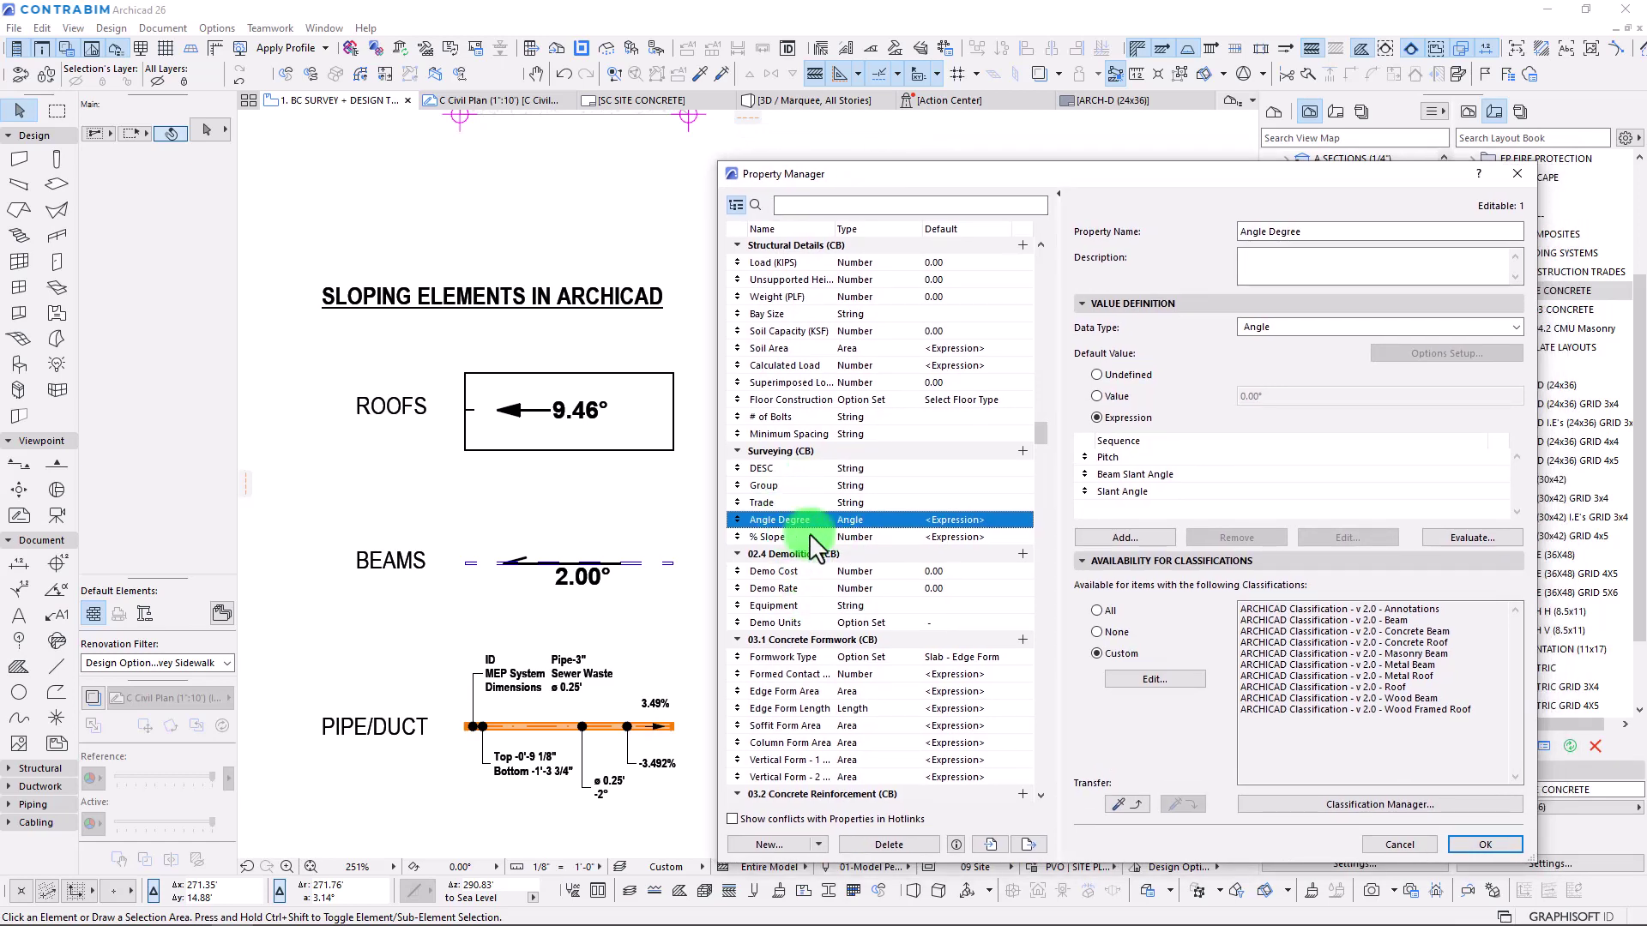
pyautogui.moveTo(892, 178); pyautogui.dragTo(821, 149)
# Review the data type choices of the Angle Degree property and keep it set to Angle.
pyautogui.click(656, 483)
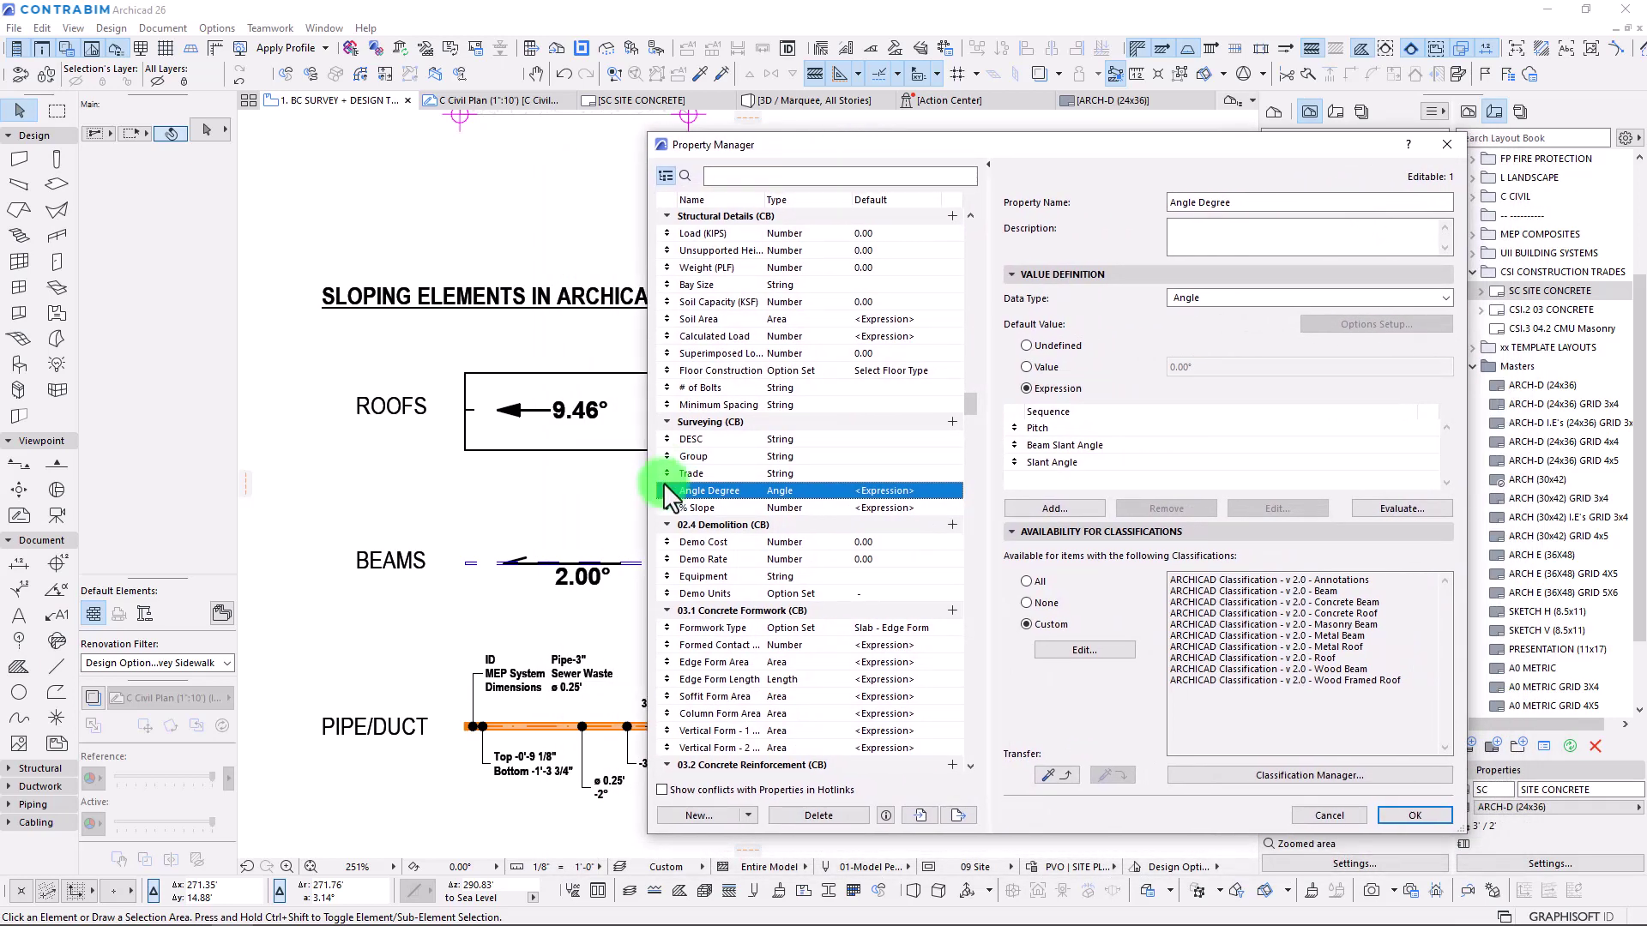
pyautogui.click(715, 506)
pyautogui.click(719, 491)
pyautogui.click(1040, 400)
pyautogui.click(1226, 297)
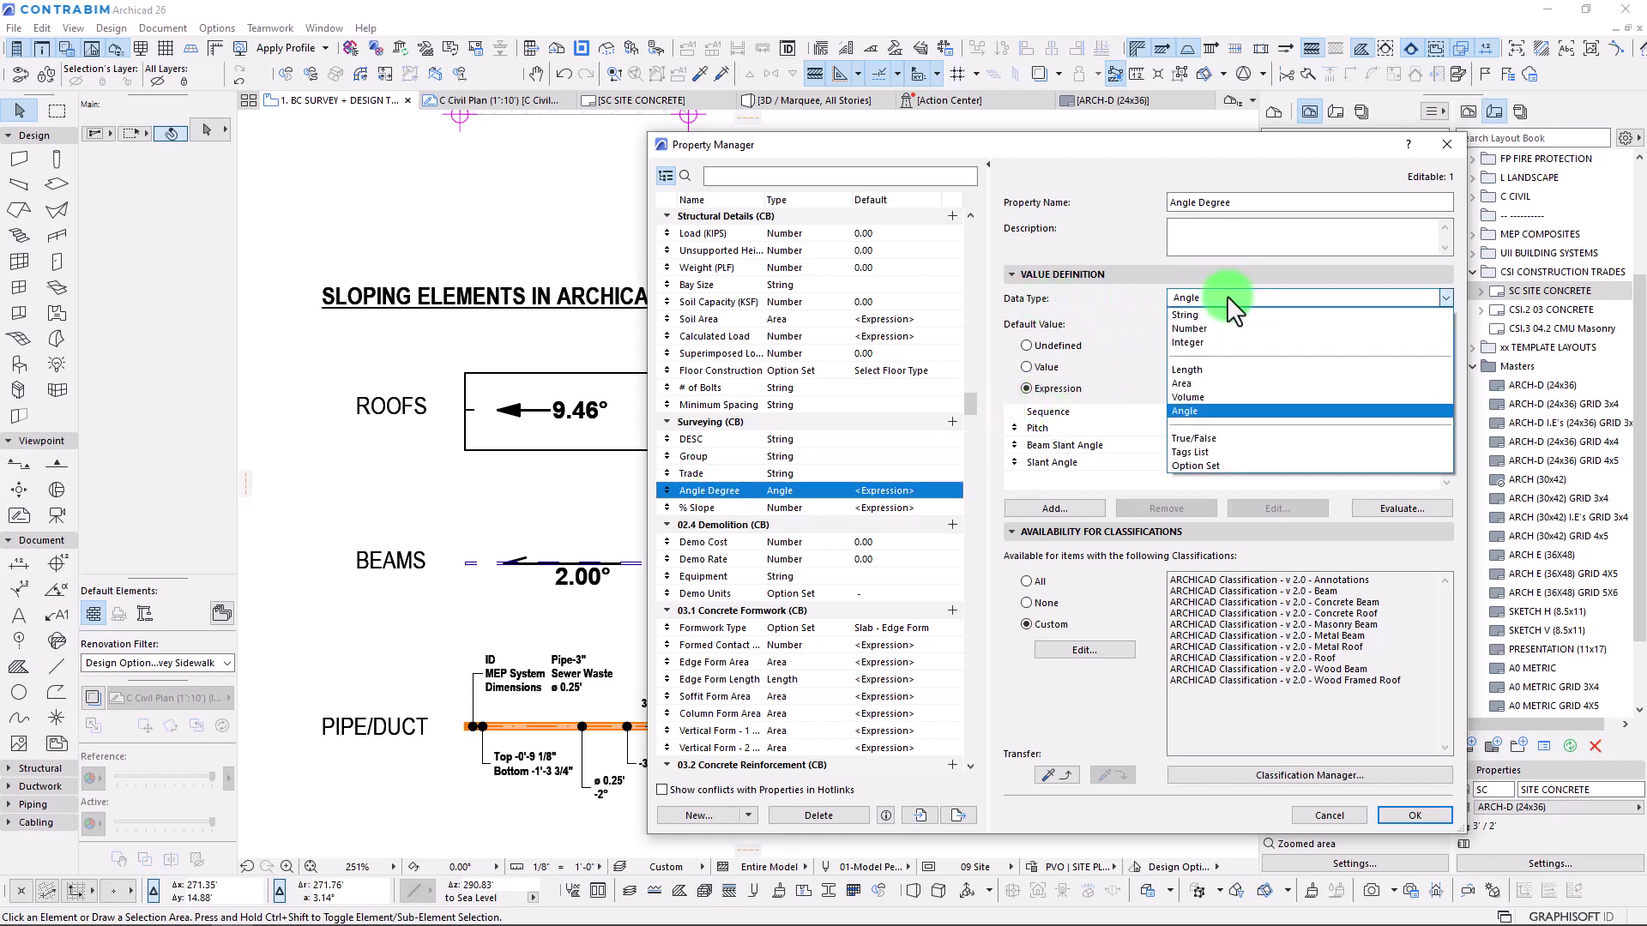
pyautogui.click(1187, 408)
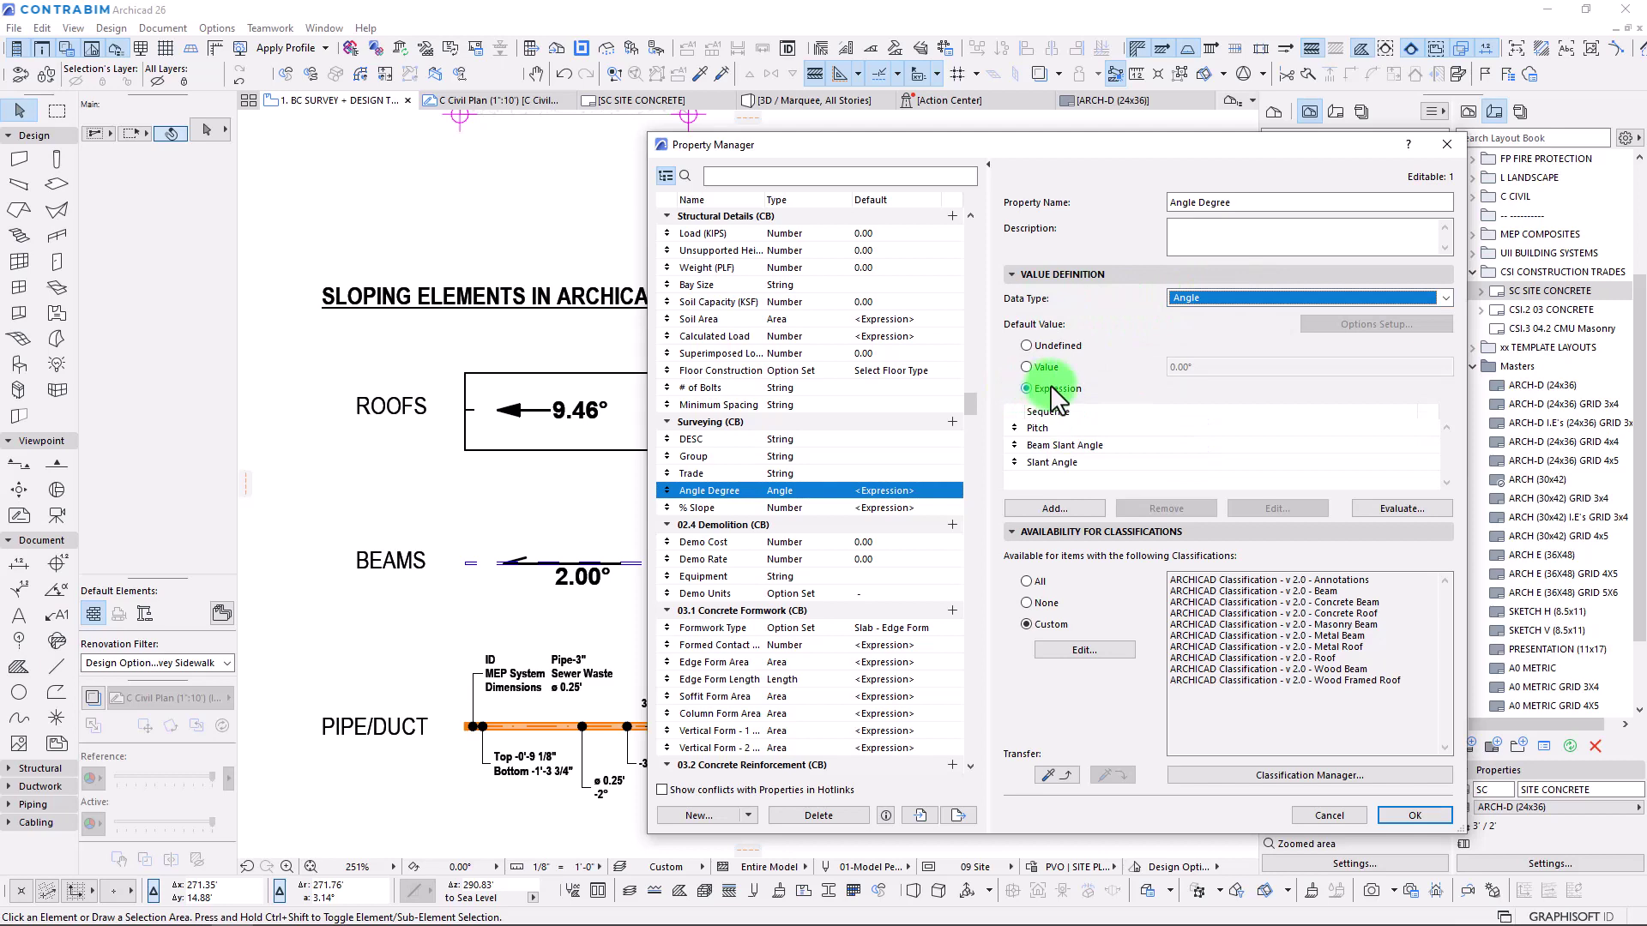
# Inspect Angle Degree's Pitch expression and its source among the Roof parameters, and close the Expression Editor without changes.
pyautogui.click(1054, 427)
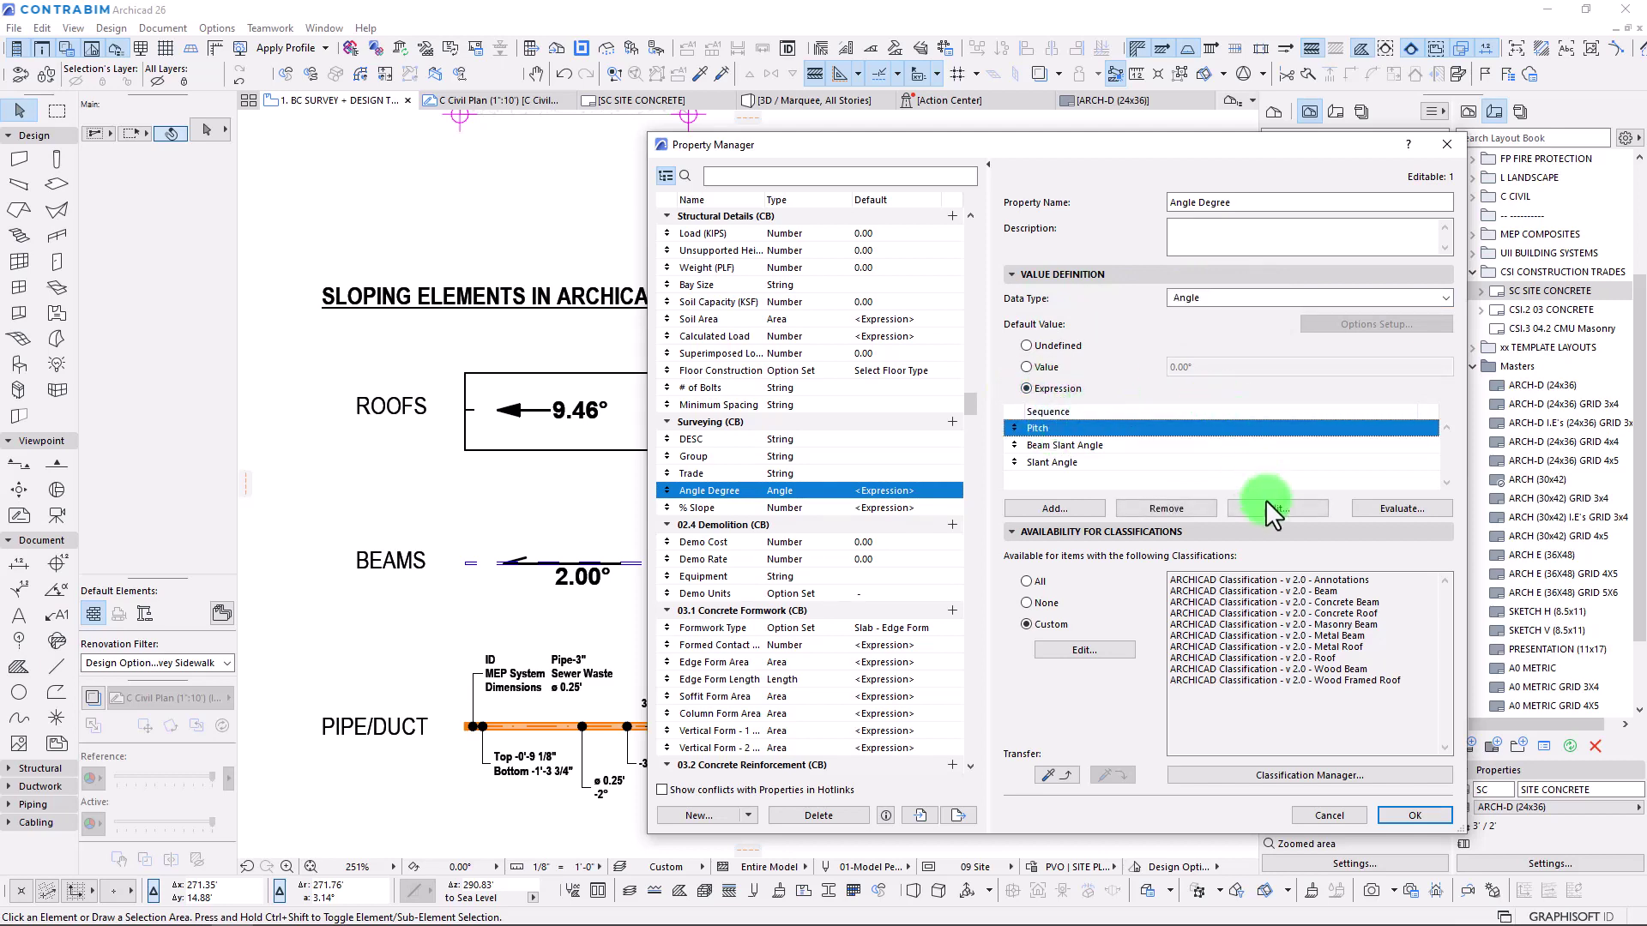
pyautogui.click(1231, 506)
pyautogui.doubleClick(559, 397)
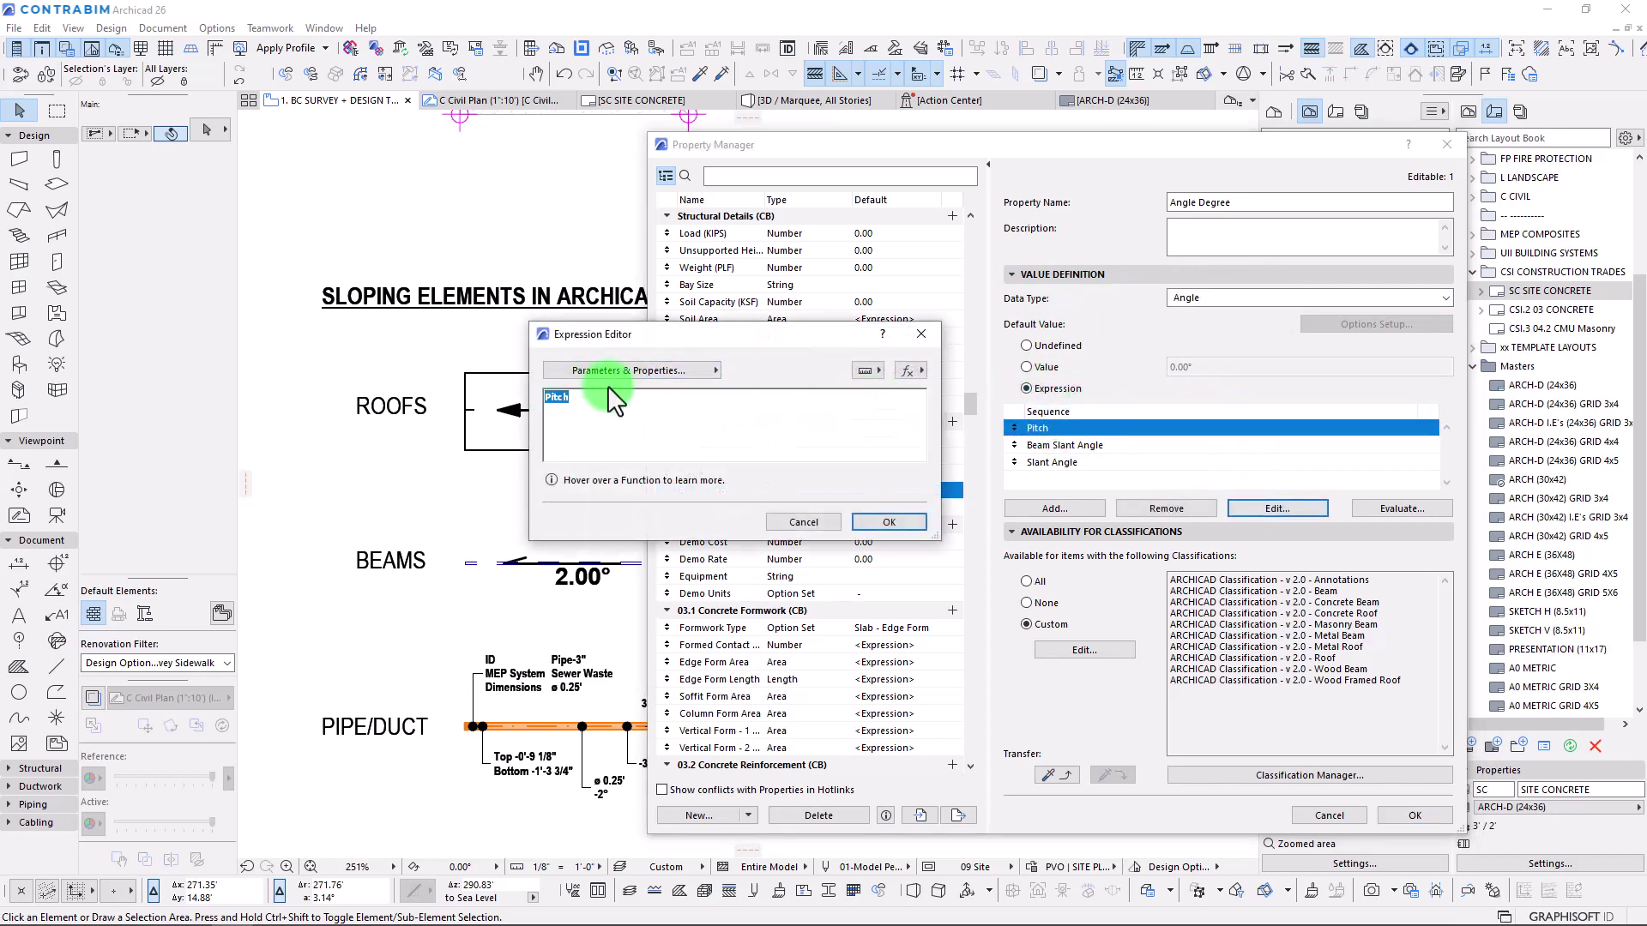
pyautogui.click(656, 374)
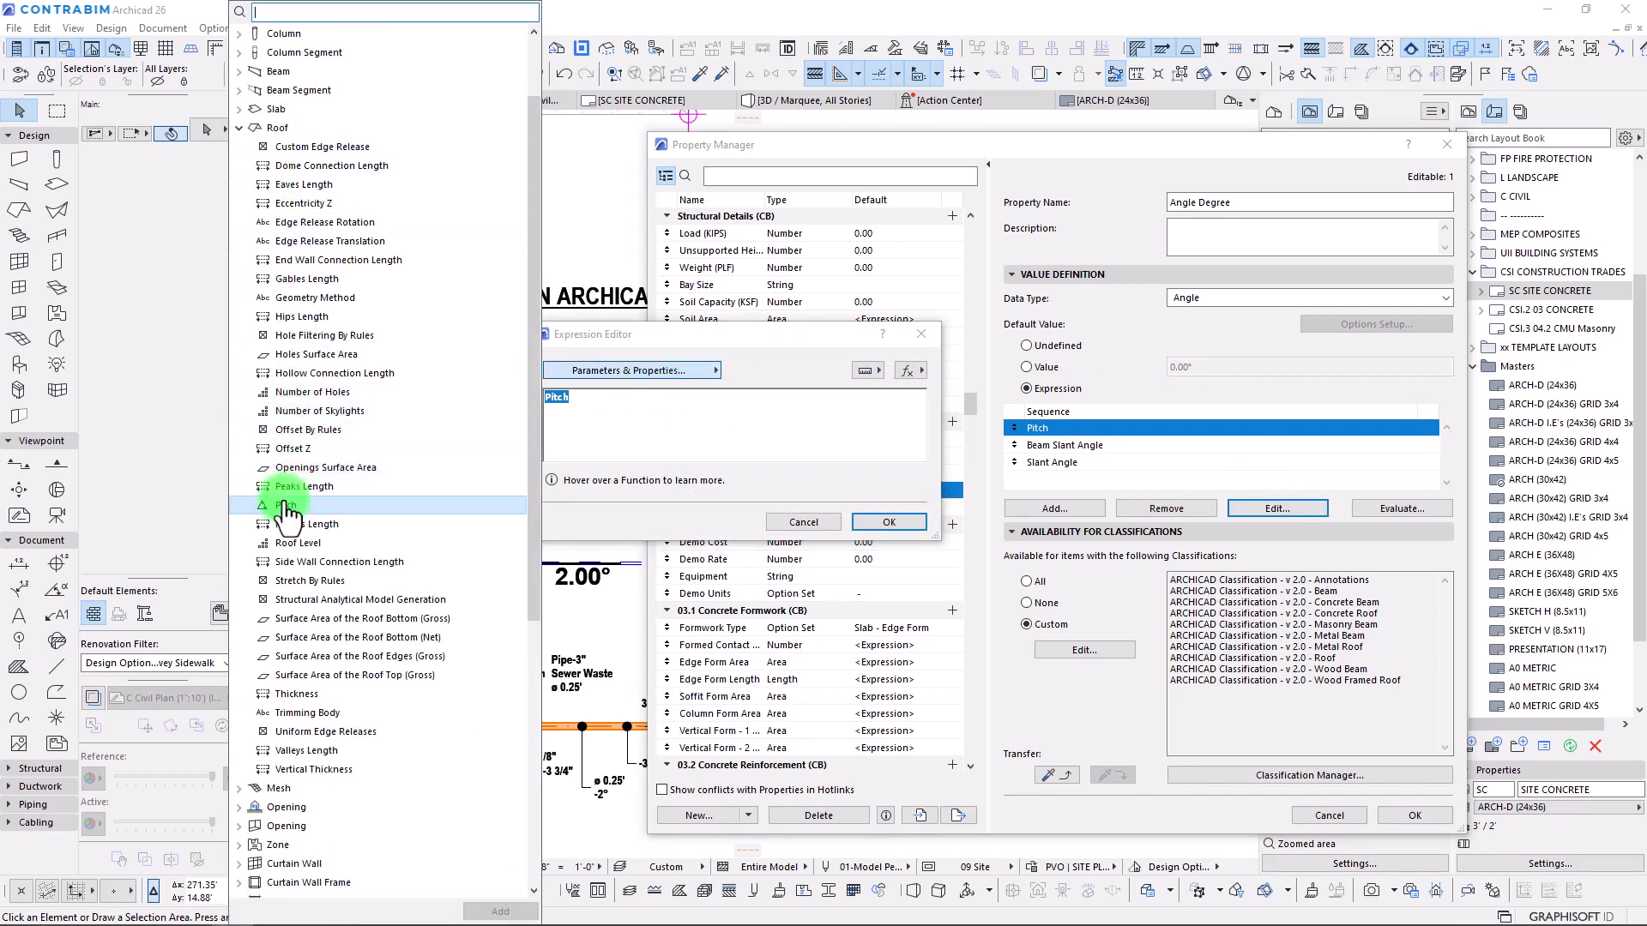
pyautogui.click(820, 335)
pyautogui.click(915, 339)
# Inspect Angle Degree's Beam Slant Angle expression and its source among the Beam parameters, and close the editor without changes.
pyautogui.click(1050, 442)
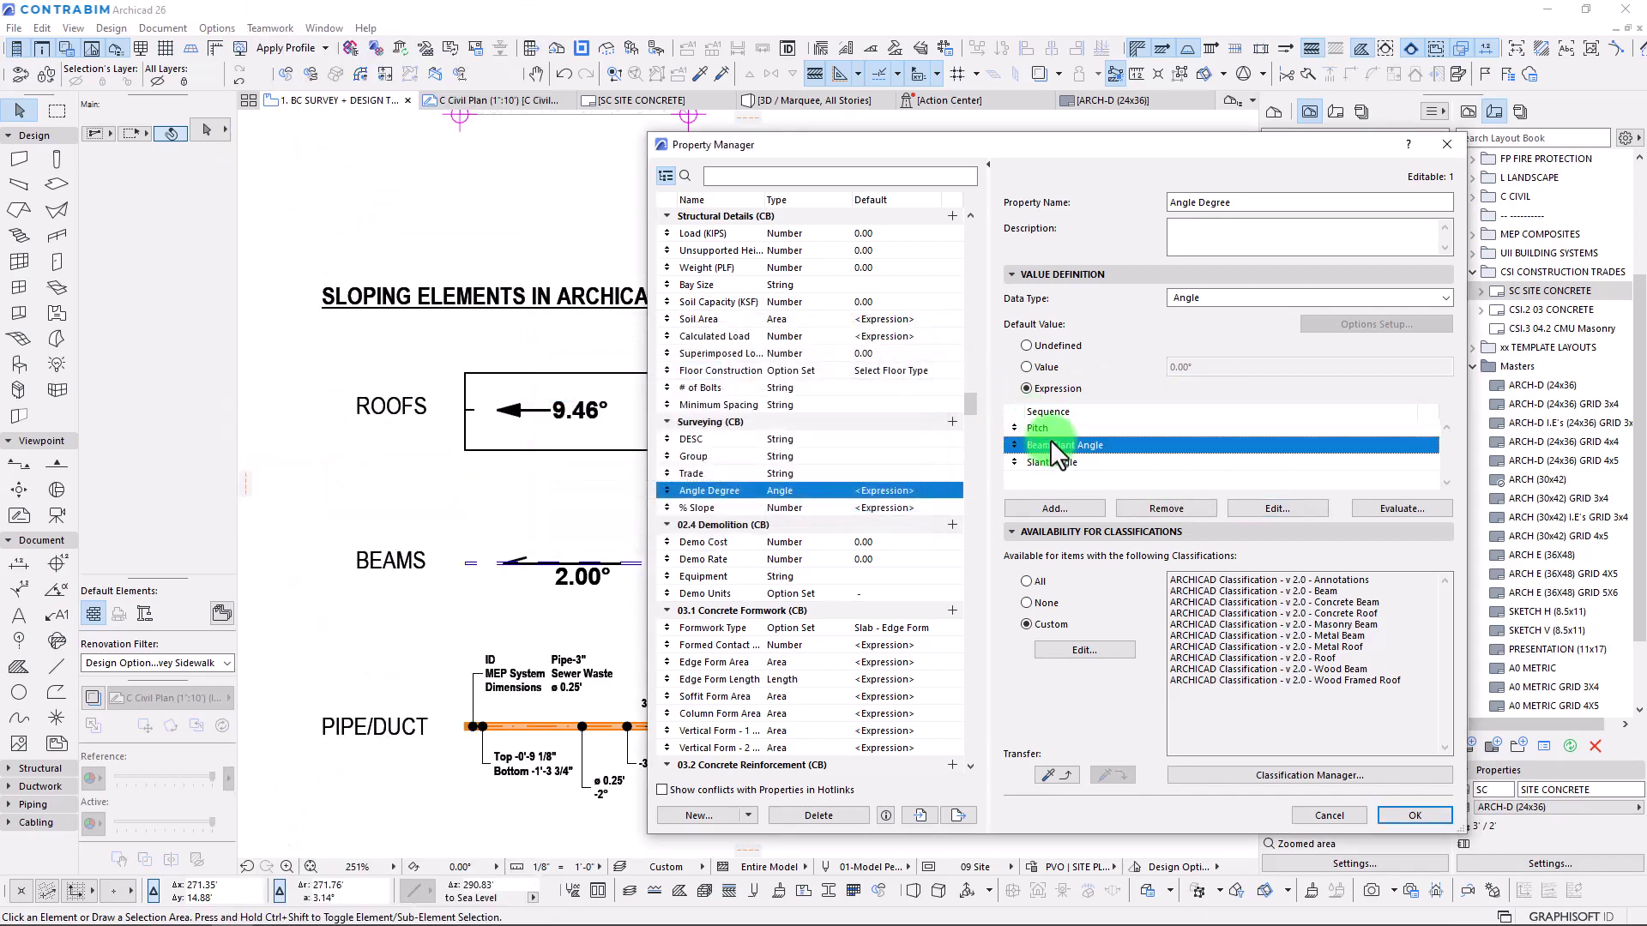
pyautogui.click(1259, 510)
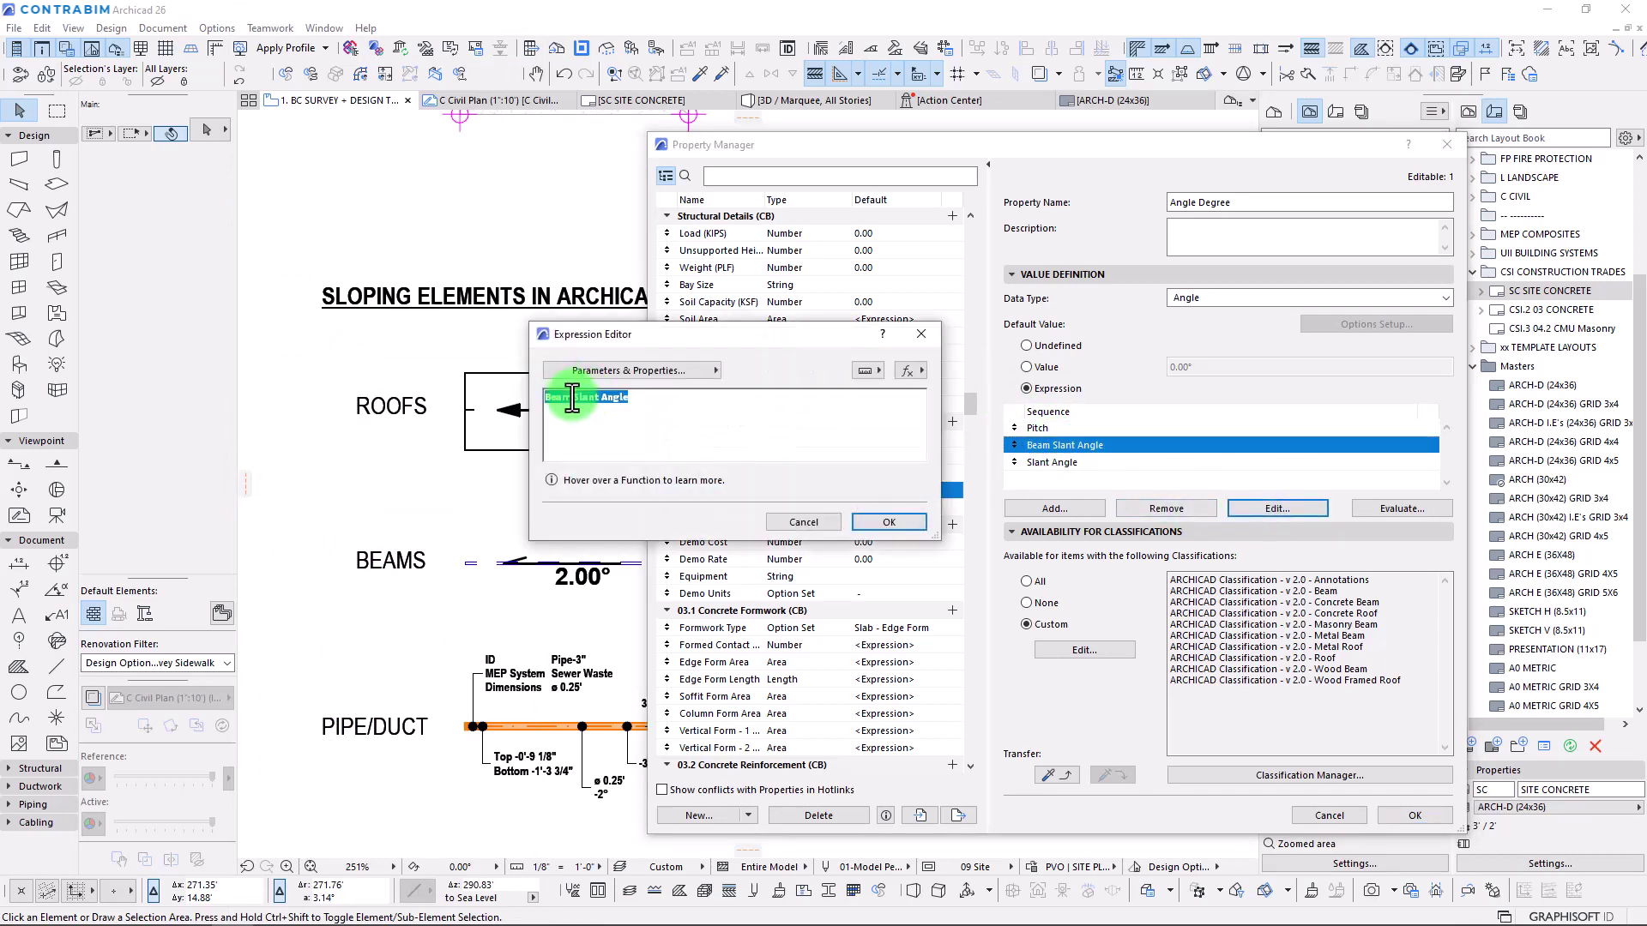
pyautogui.click(614, 372)
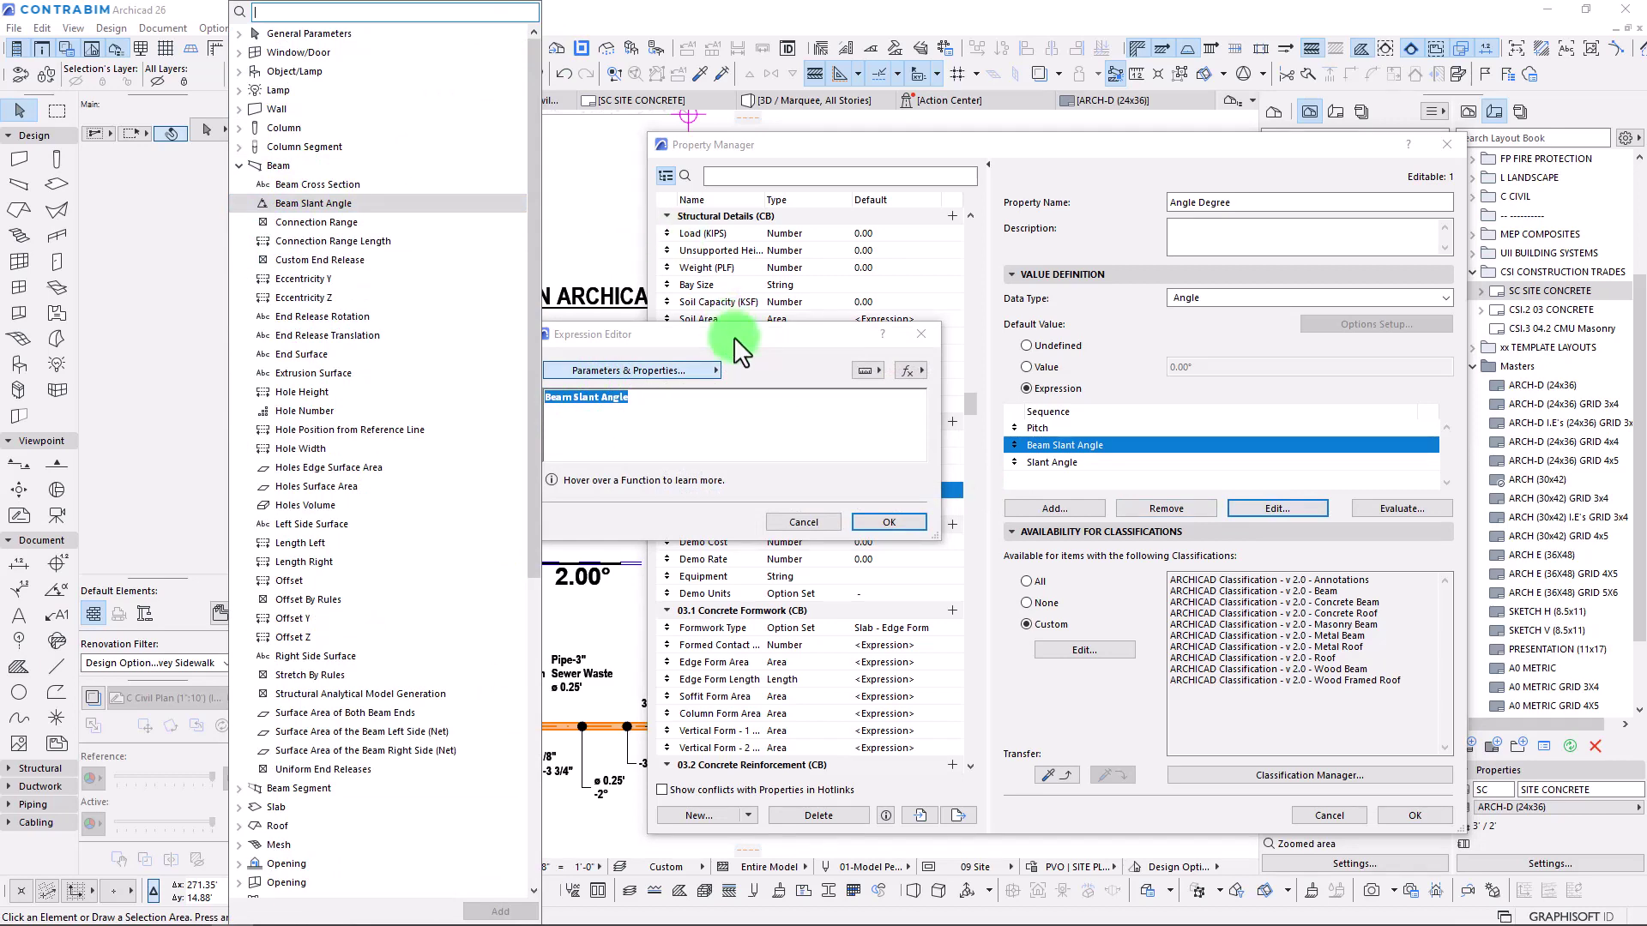
pyautogui.click(920, 333)
pyautogui.click(921, 334)
# Inspect Angle Degree's Slant Angle expression and find its source in General Parameters, closing the editor without changes.
pyautogui.click(1058, 465)
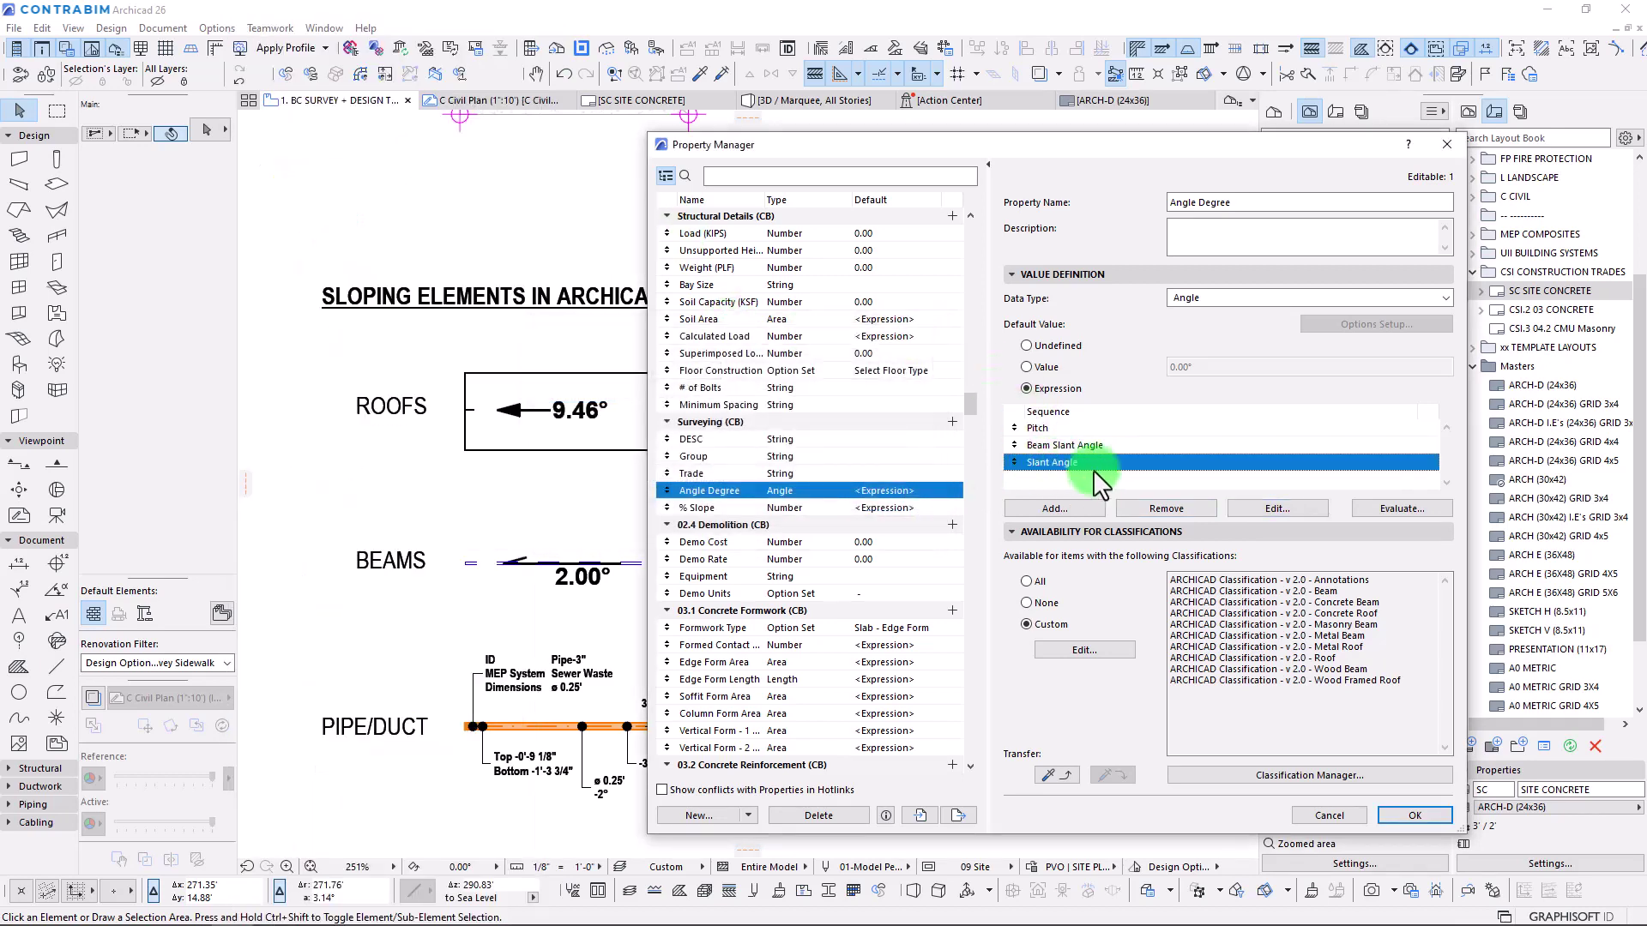
pyautogui.click(1261, 510)
pyautogui.click(552, 399)
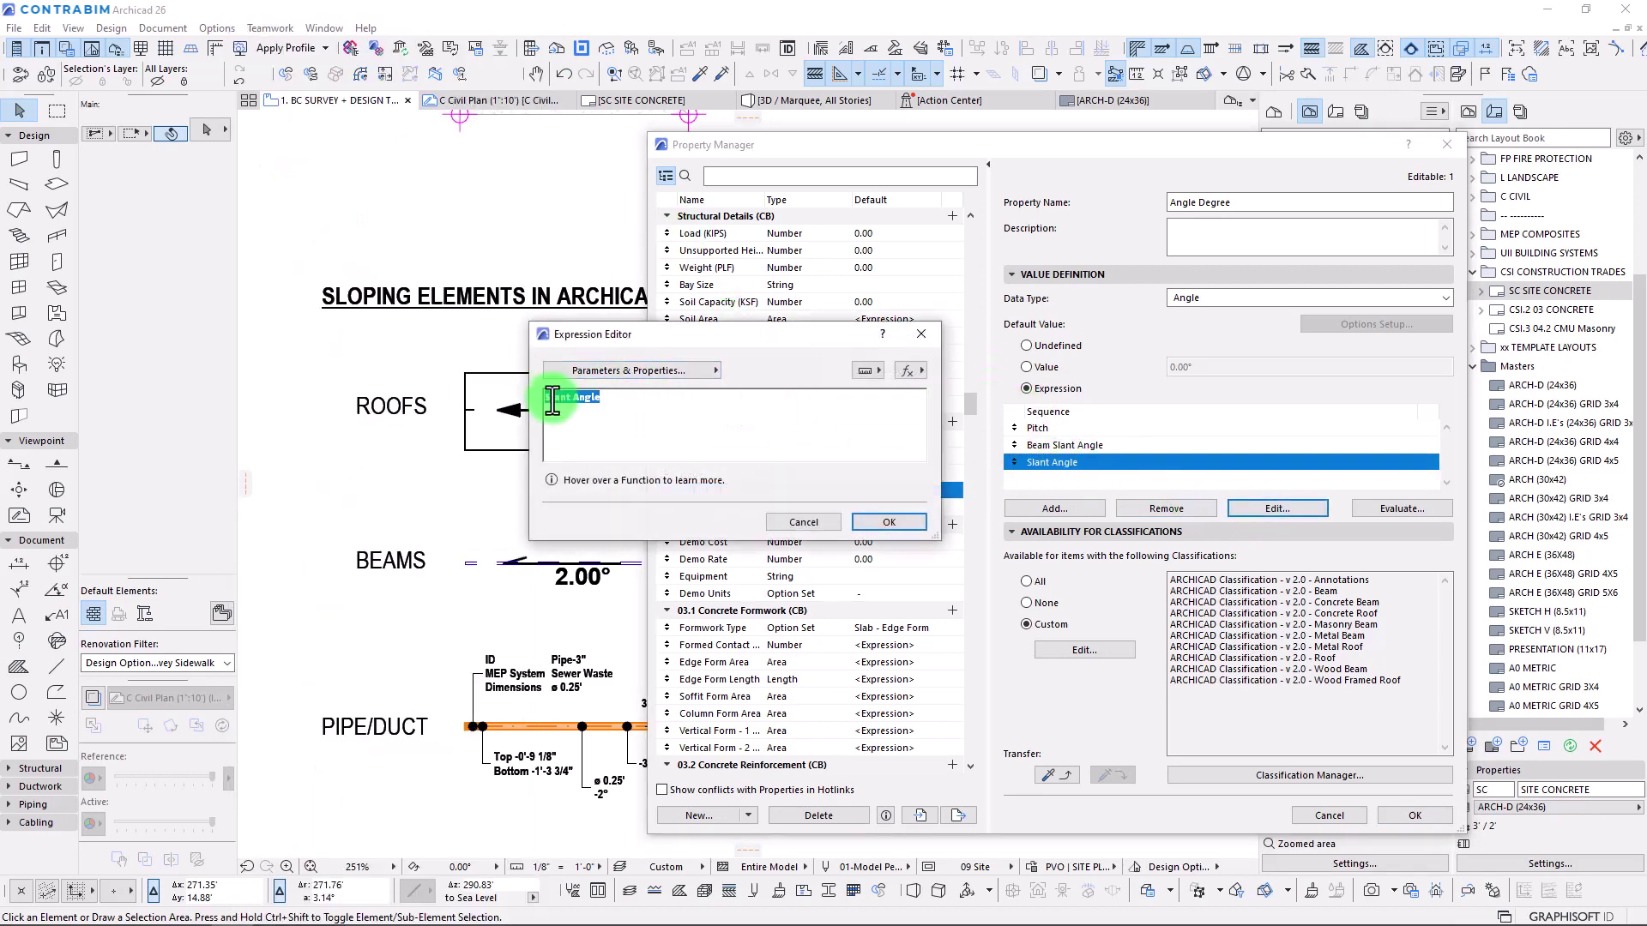
pyautogui.click(639, 370)
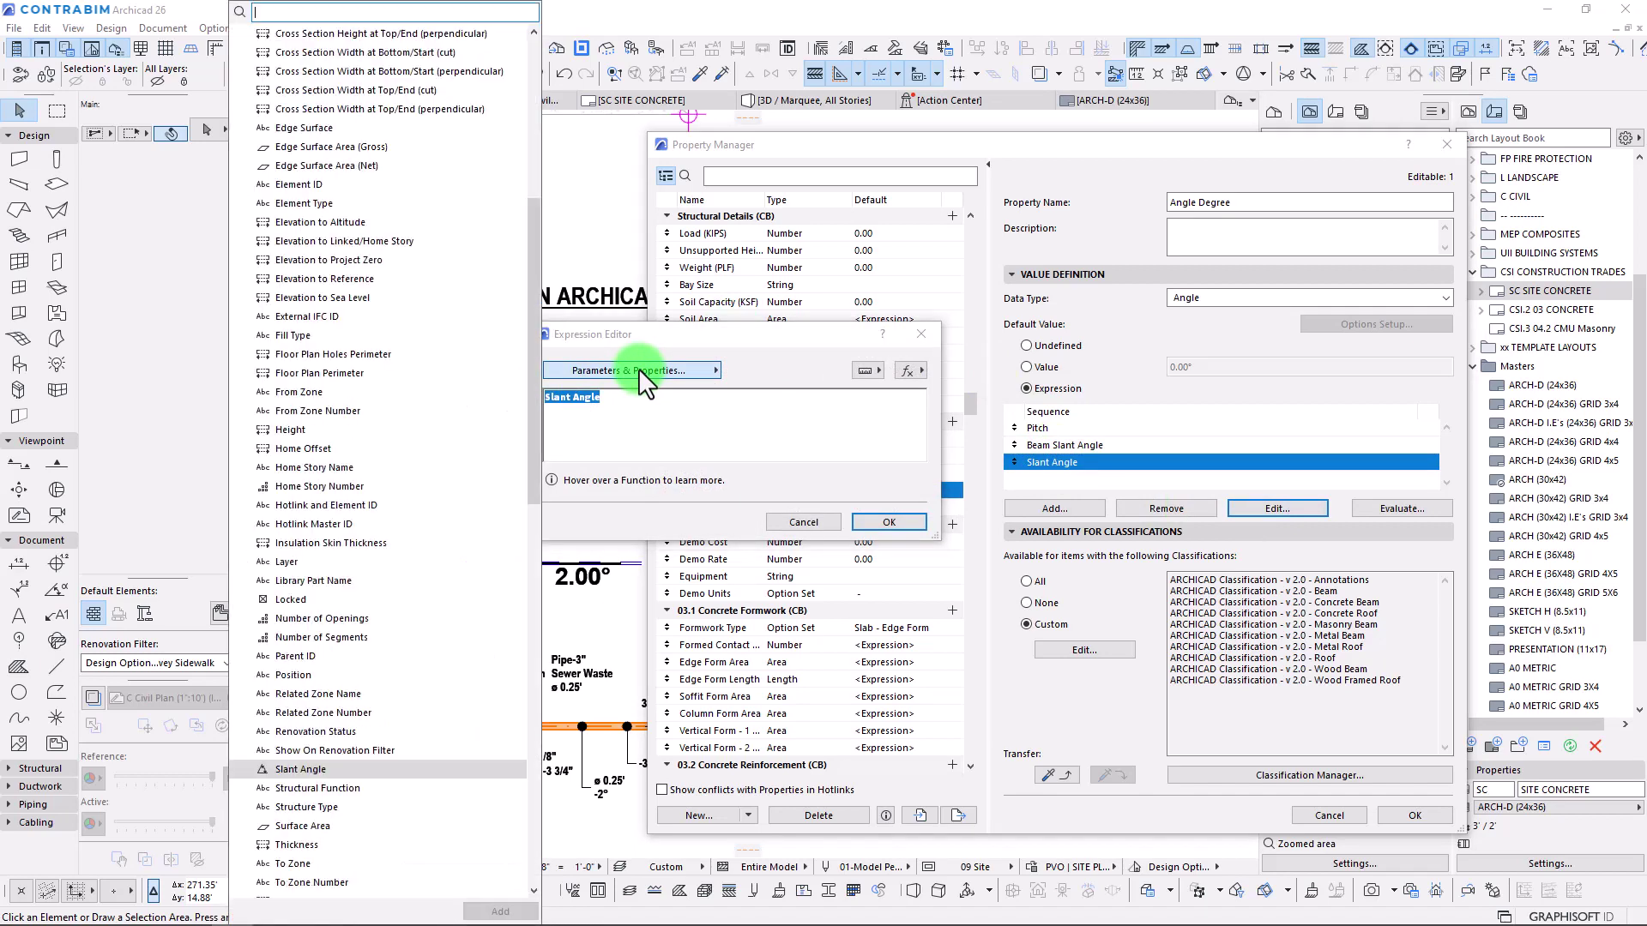
pyautogui.scroll(8, 360, 386)
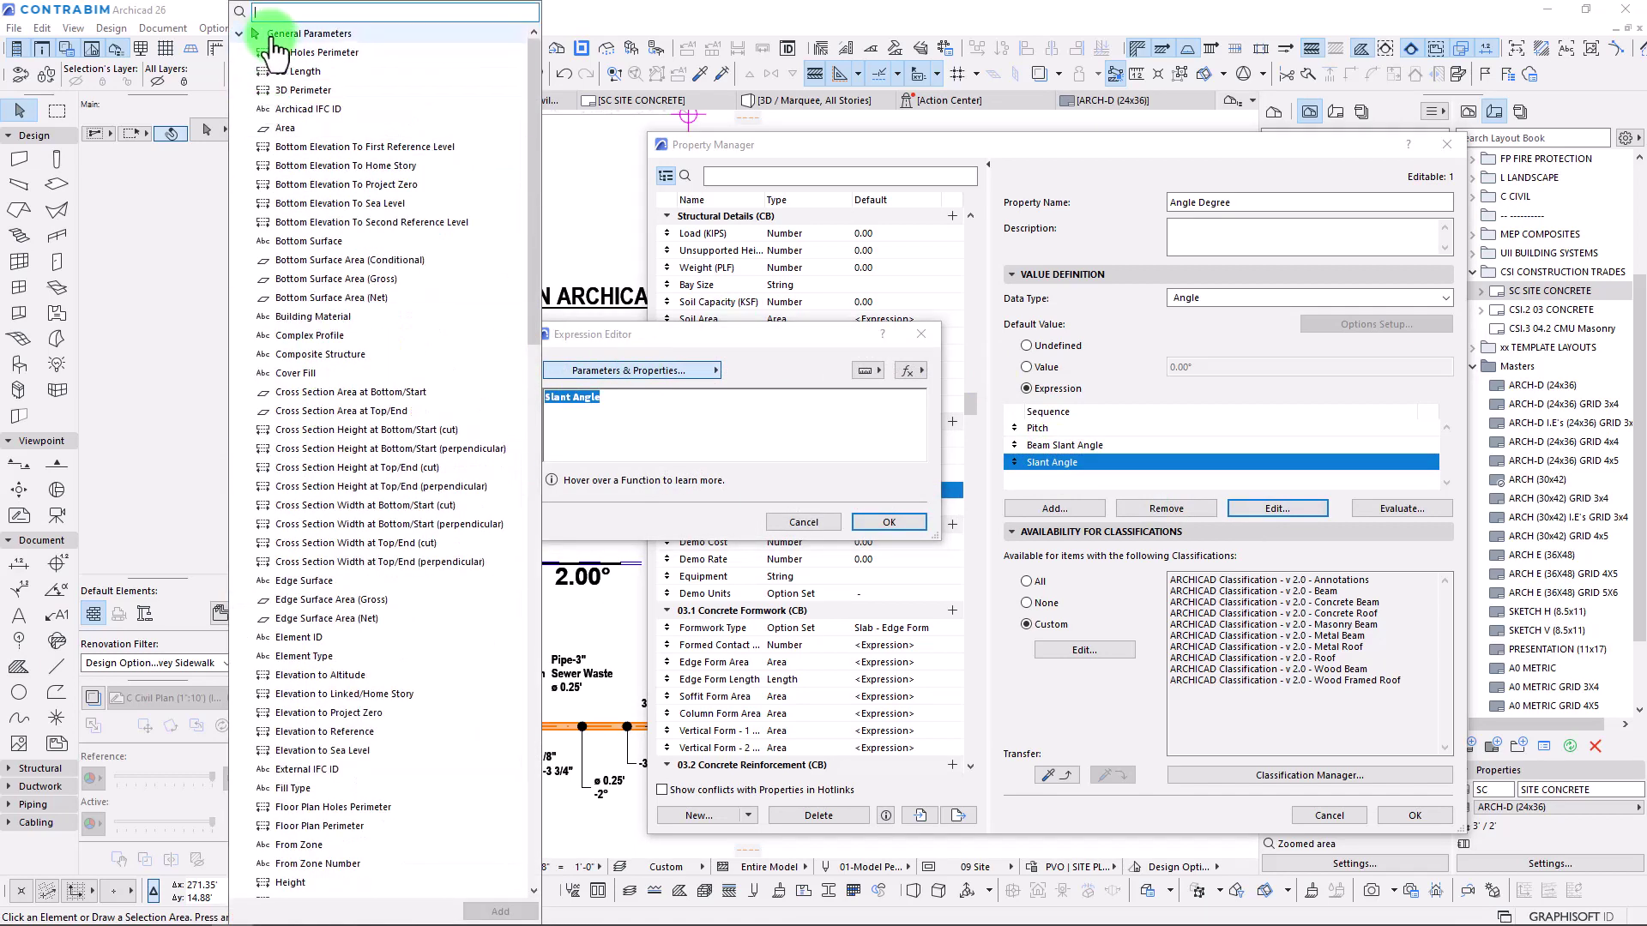
pyautogui.scroll(-12, 349, 338)
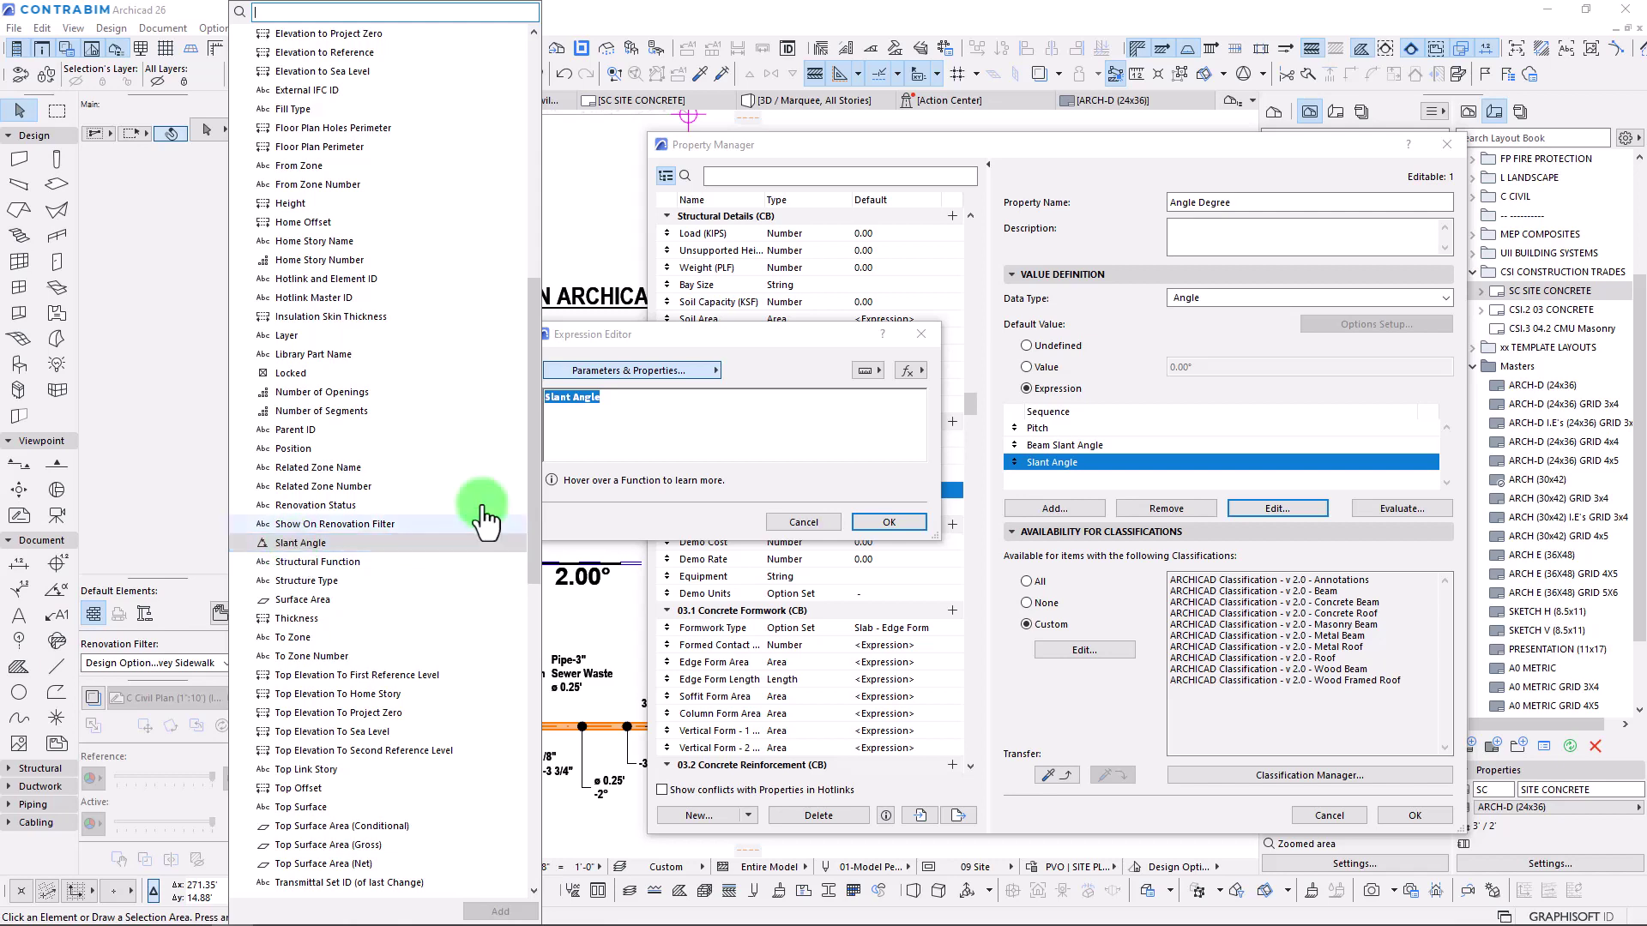
pyautogui.click(684, 324)
pyautogui.click(922, 334)
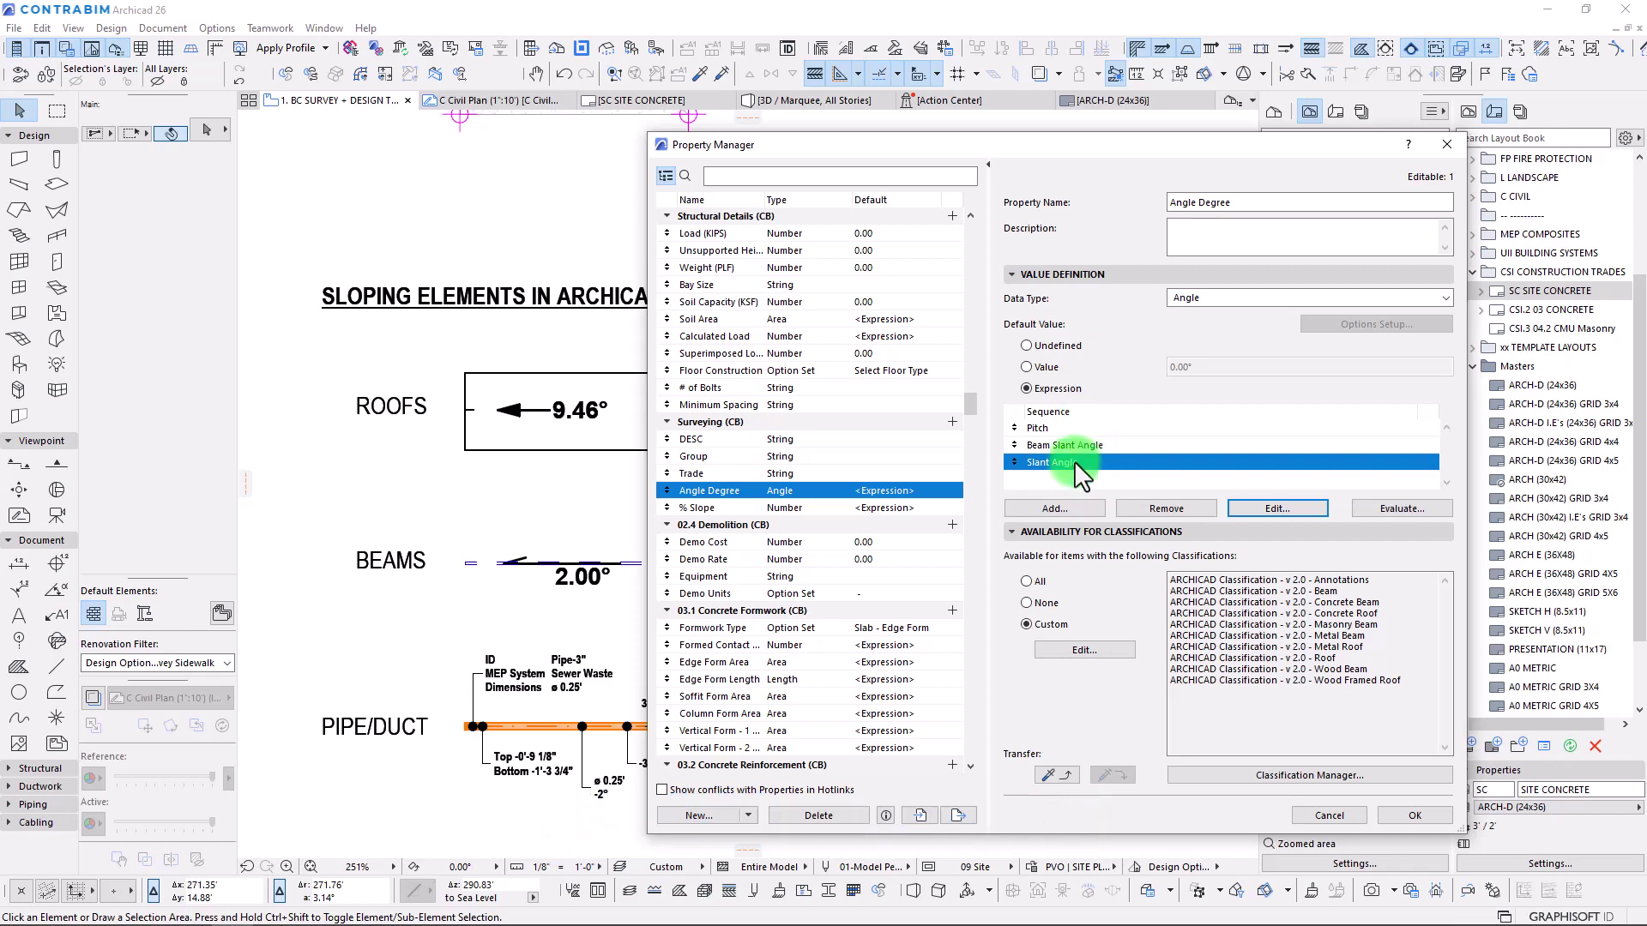
# Reposition the Property Manager and go over the Pitch and Beam Slant Angle entries in Angle Degree's expression sequence.
pyautogui.moveTo(1026, 146); pyautogui.dragTo(755, 124)
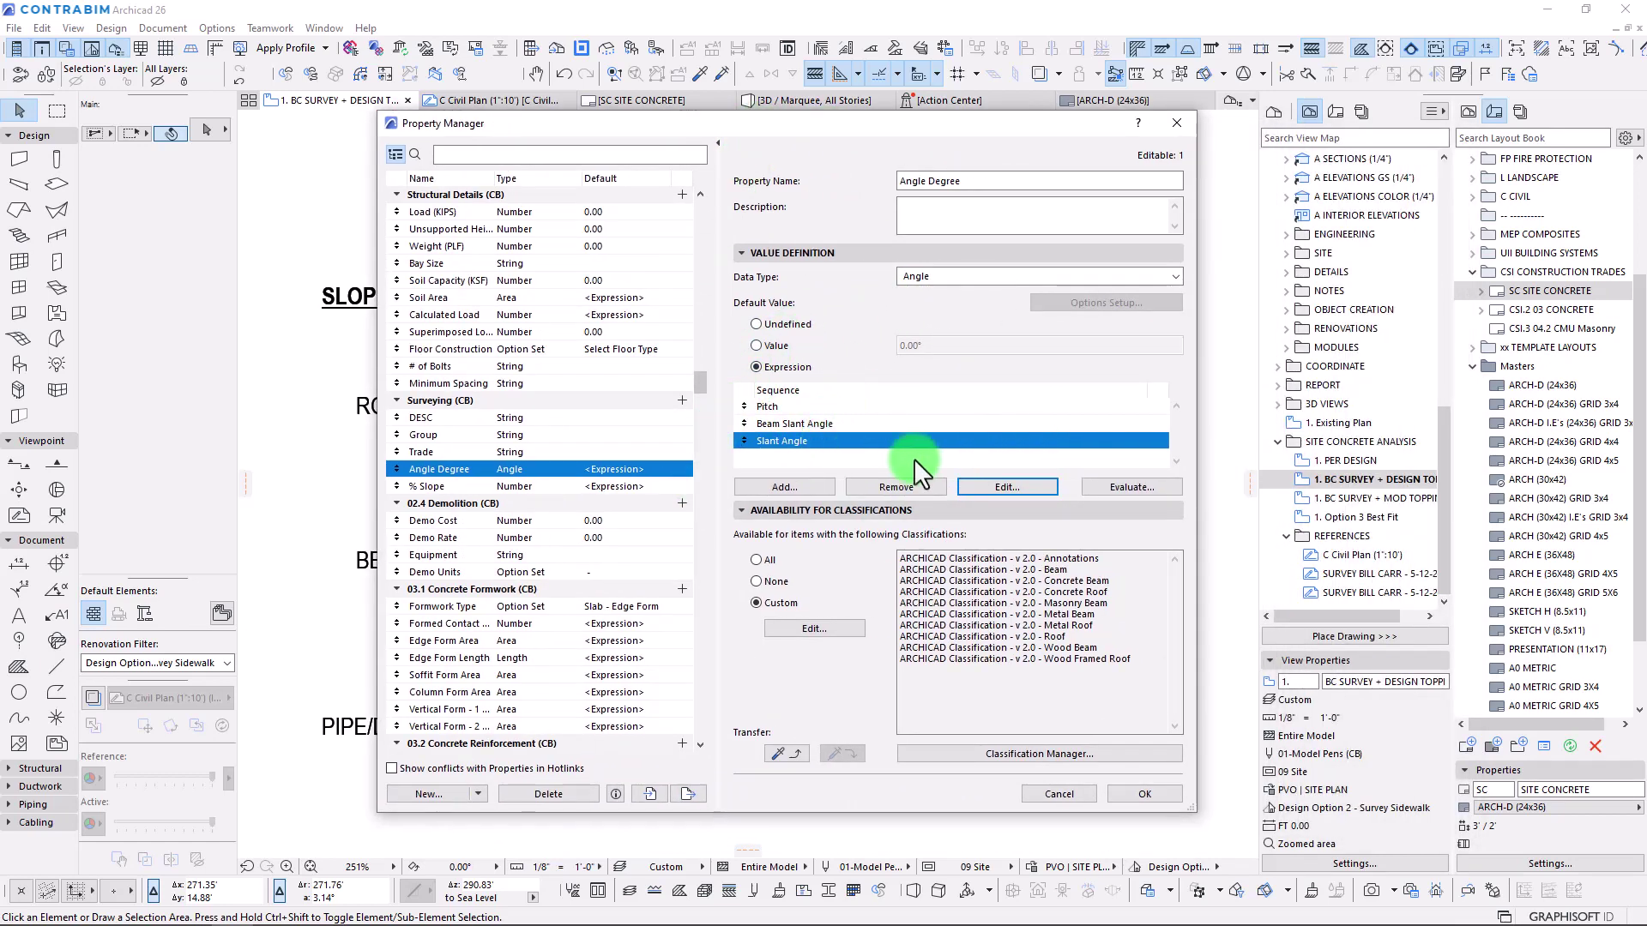
pyautogui.click(784, 409)
pyautogui.click(784, 424)
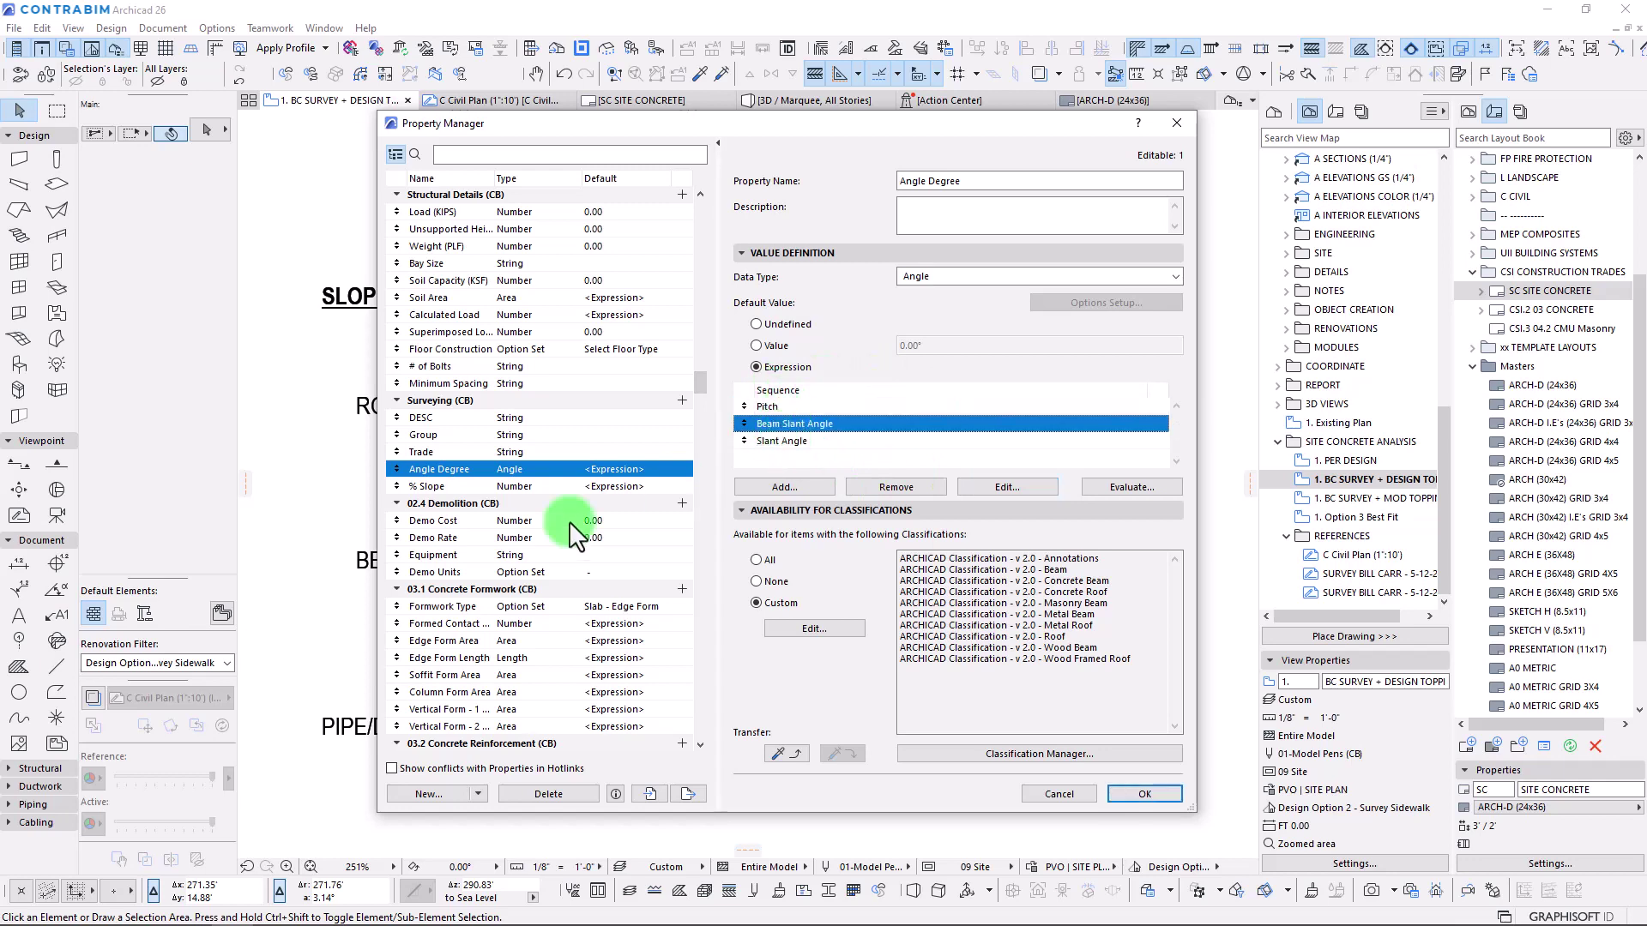
# Open the % Slope property's TAN ( Angle Degree ) * 100 expression for editing and examine each of its parts.
pyautogui.click(458, 489)
pyautogui.click(801, 405)
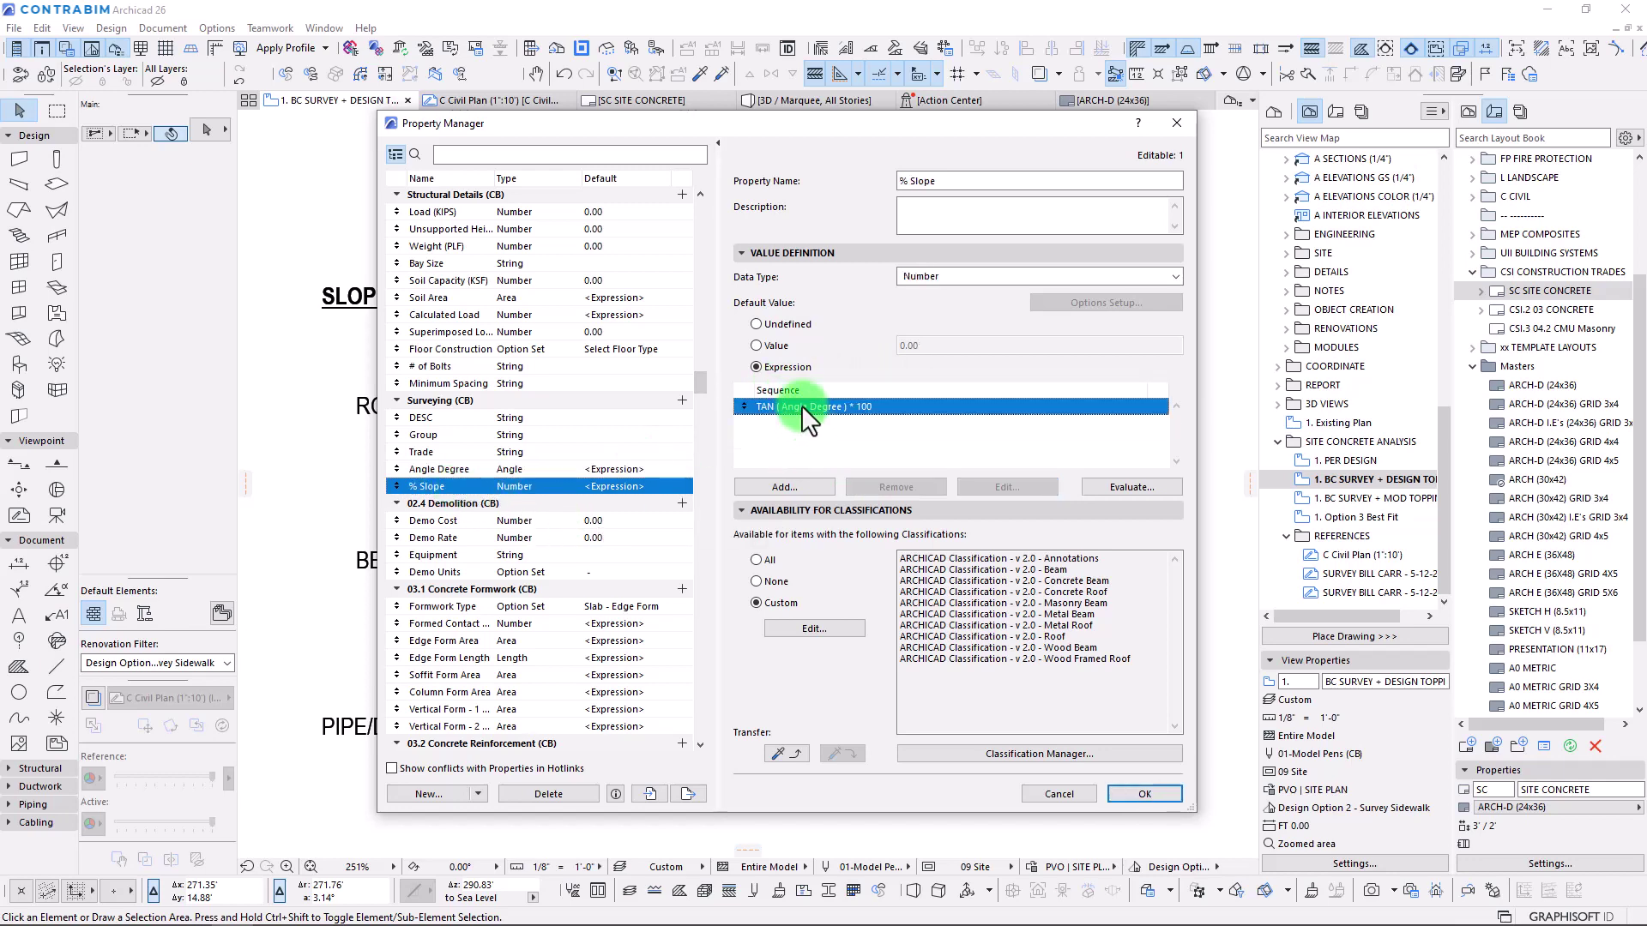
pyautogui.click(787, 390)
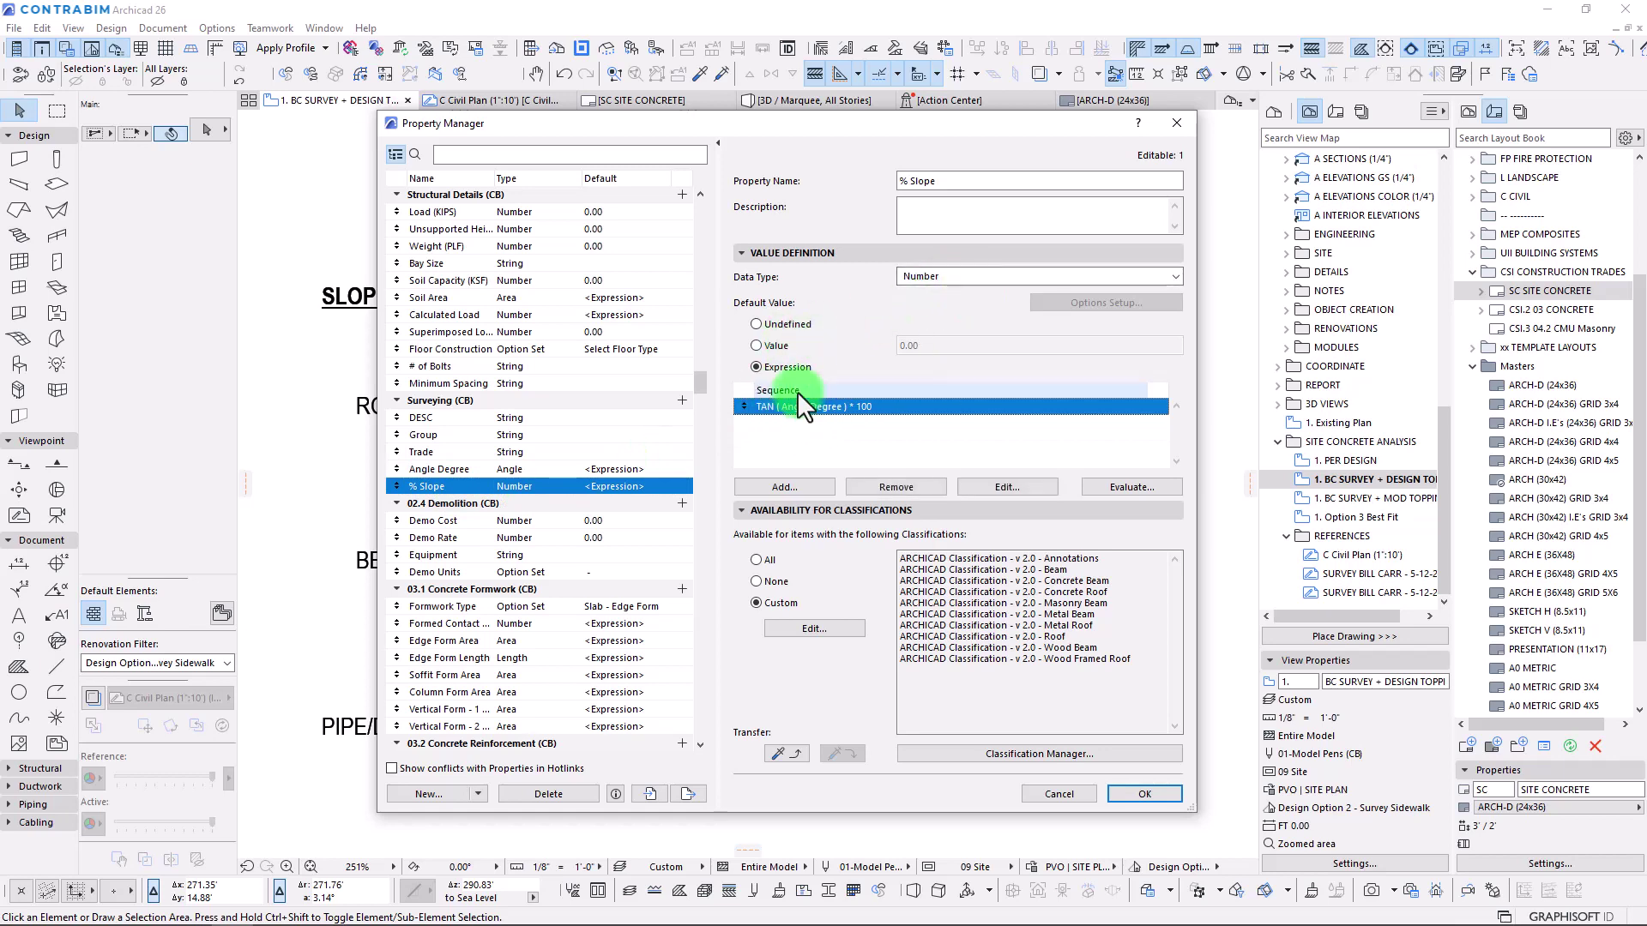
pyautogui.click(1012, 486)
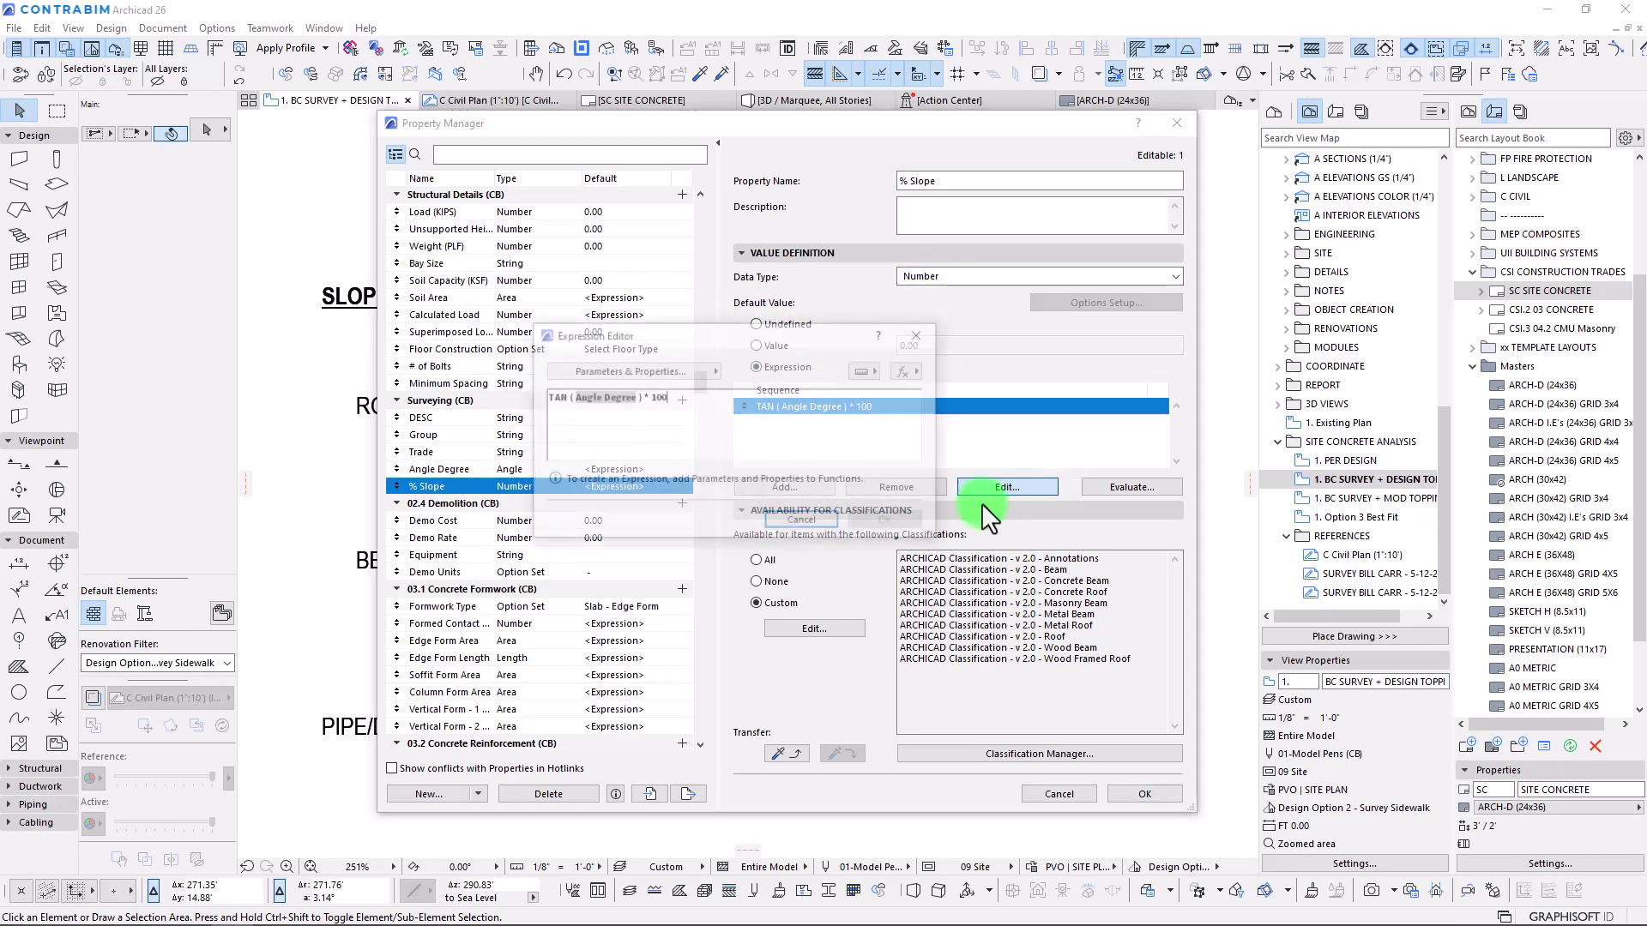
pyautogui.moveTo(779, 329); pyautogui.dragTo(540, 361)
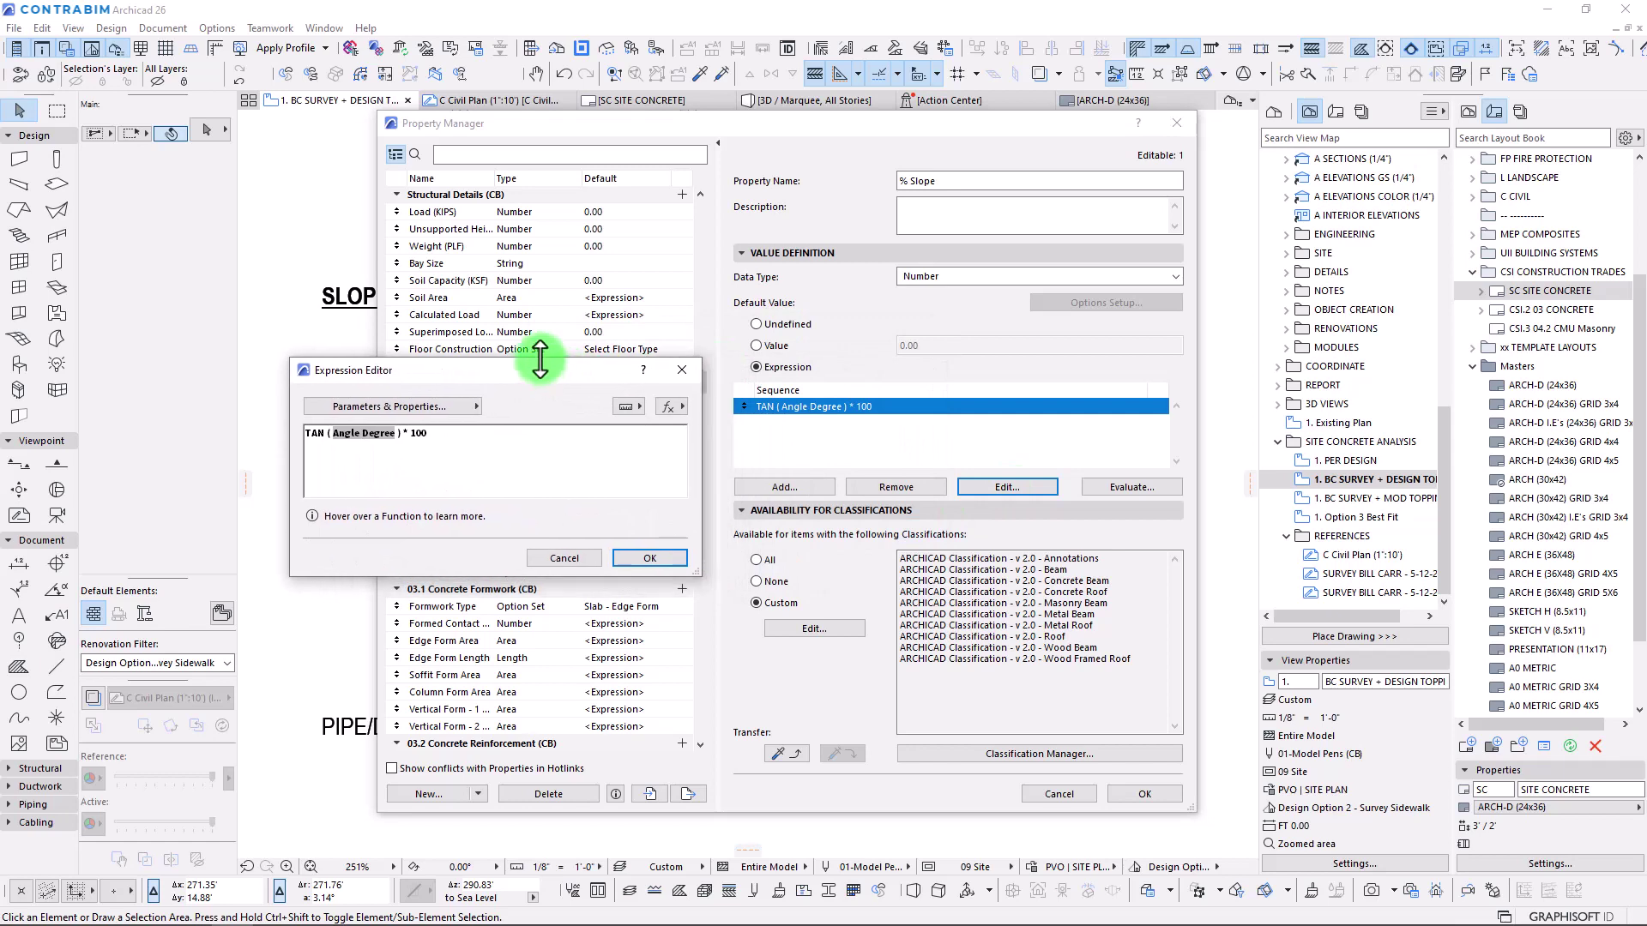
pyautogui.click(304, 435)
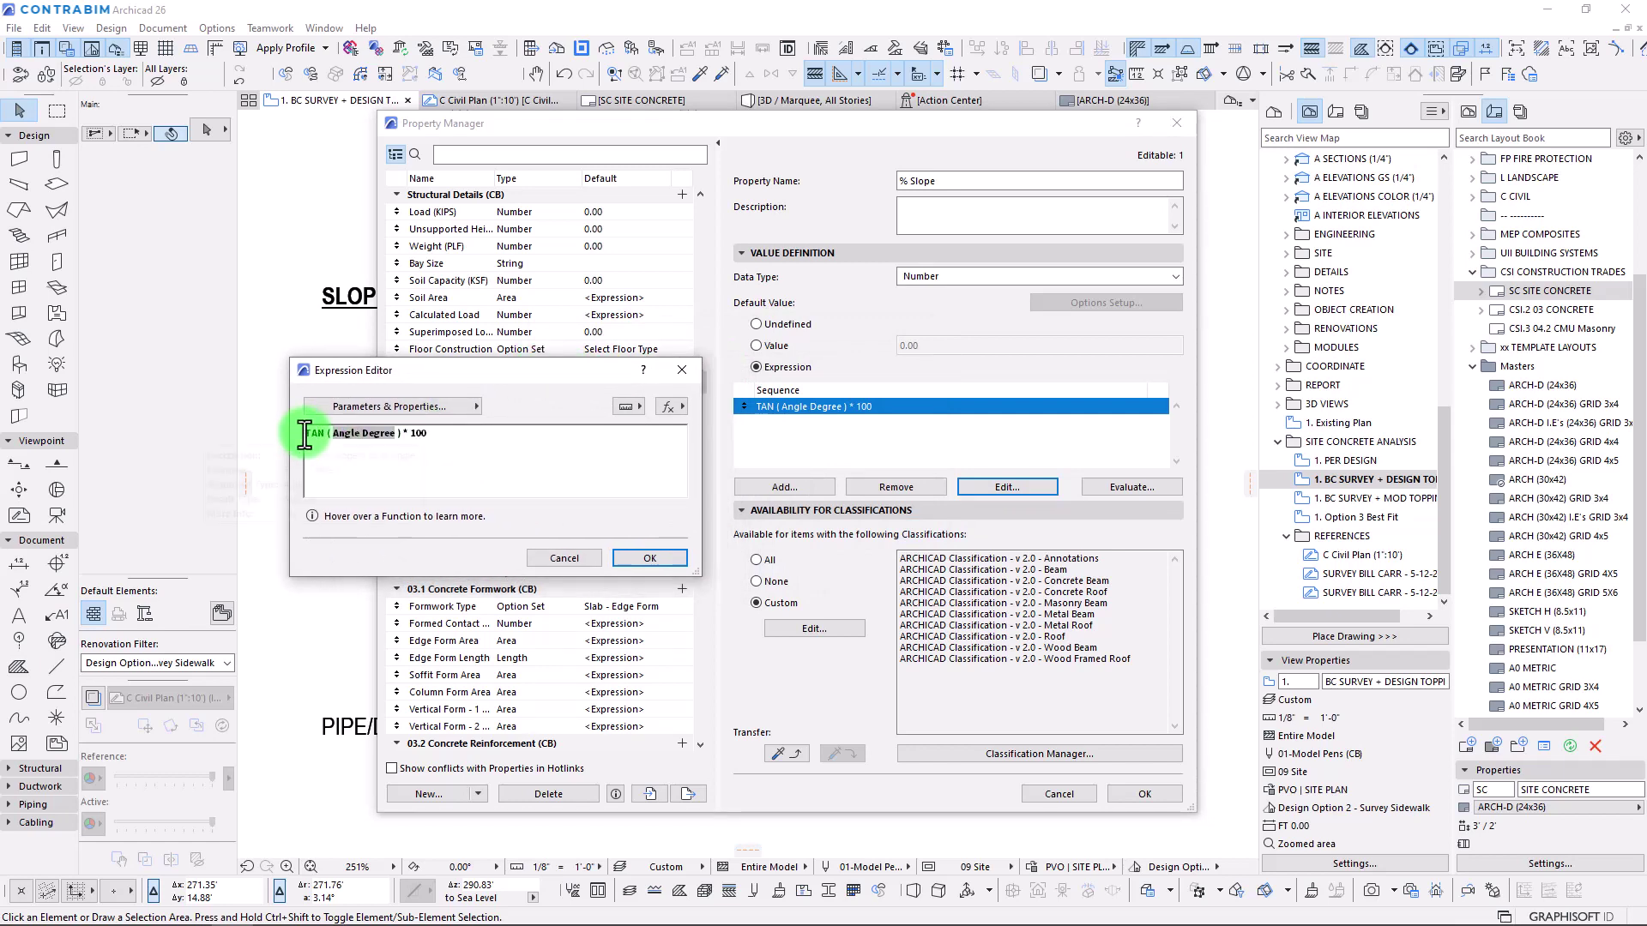
pyautogui.doubleClick(358, 435)
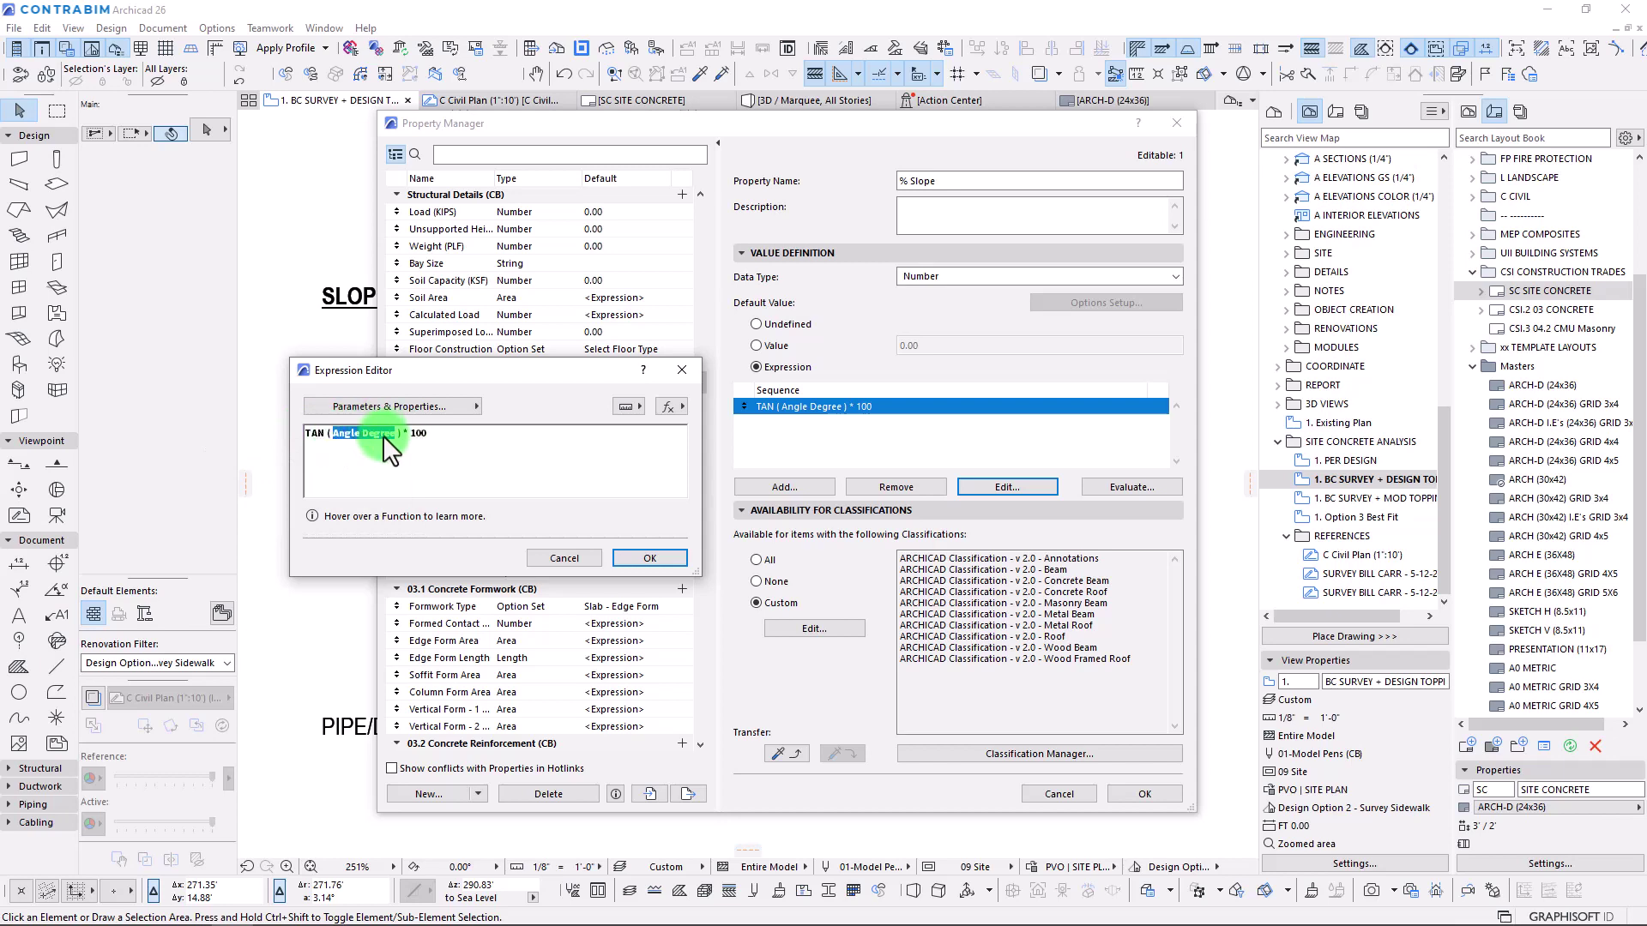
pyautogui.doubleClick(418, 433)
pyautogui.doubleClick(418, 435)
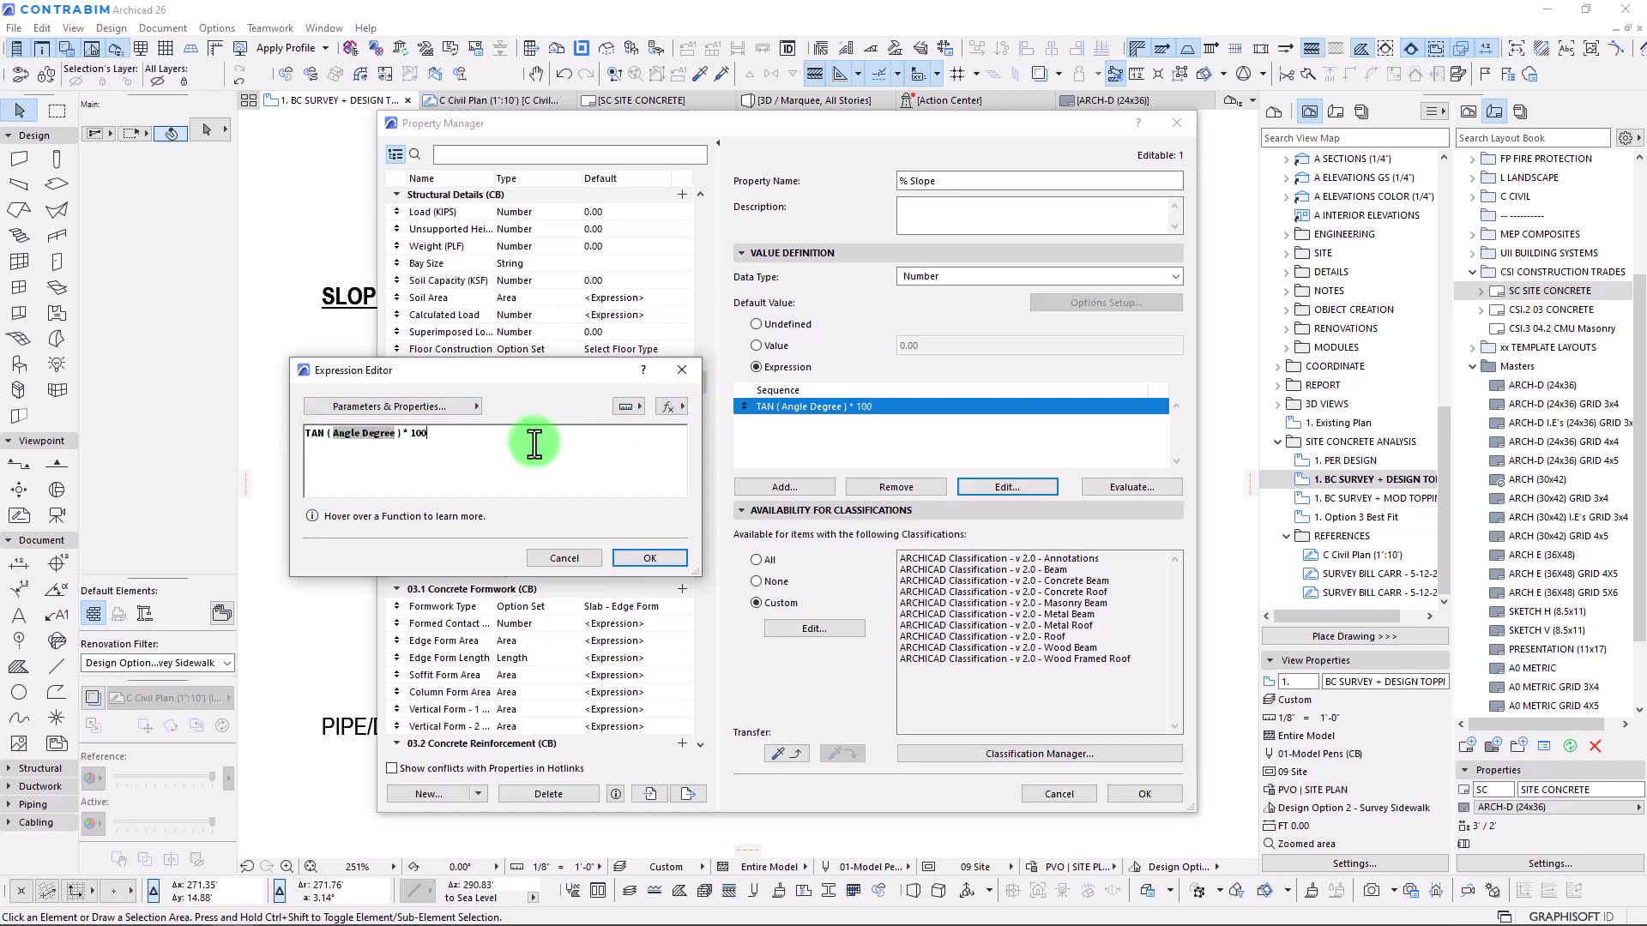
# Insert the Tangent [ TAN ] trigonometric function on a second line below the existing % Slope expression.
pyautogui.click(676, 408)
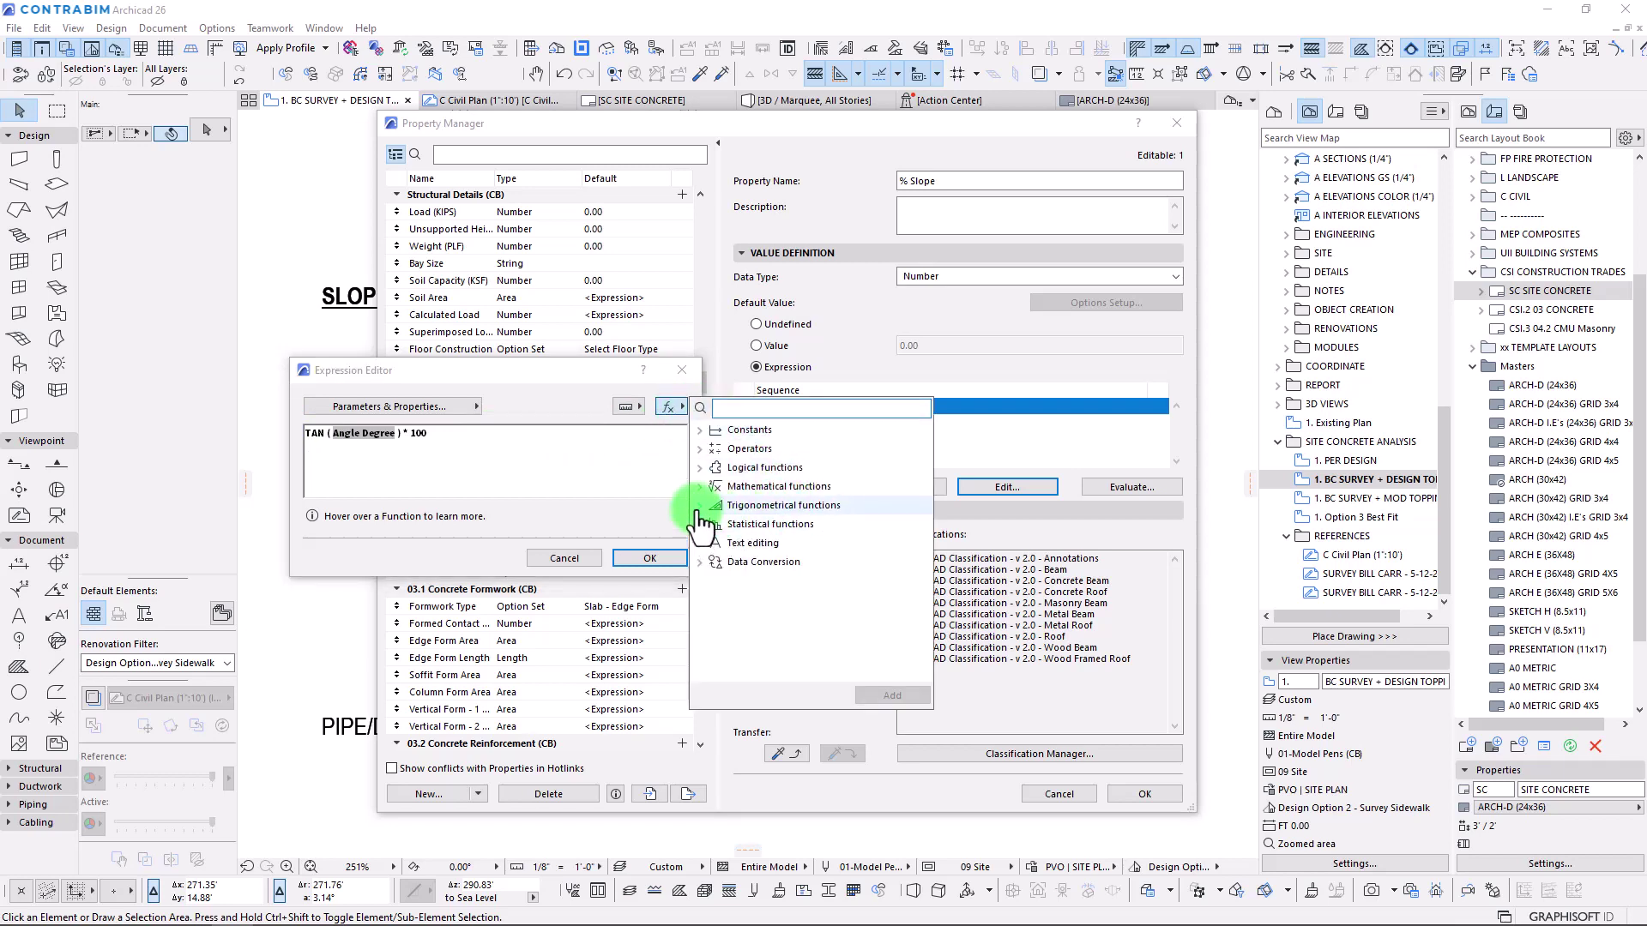
pyautogui.click(768, 506)
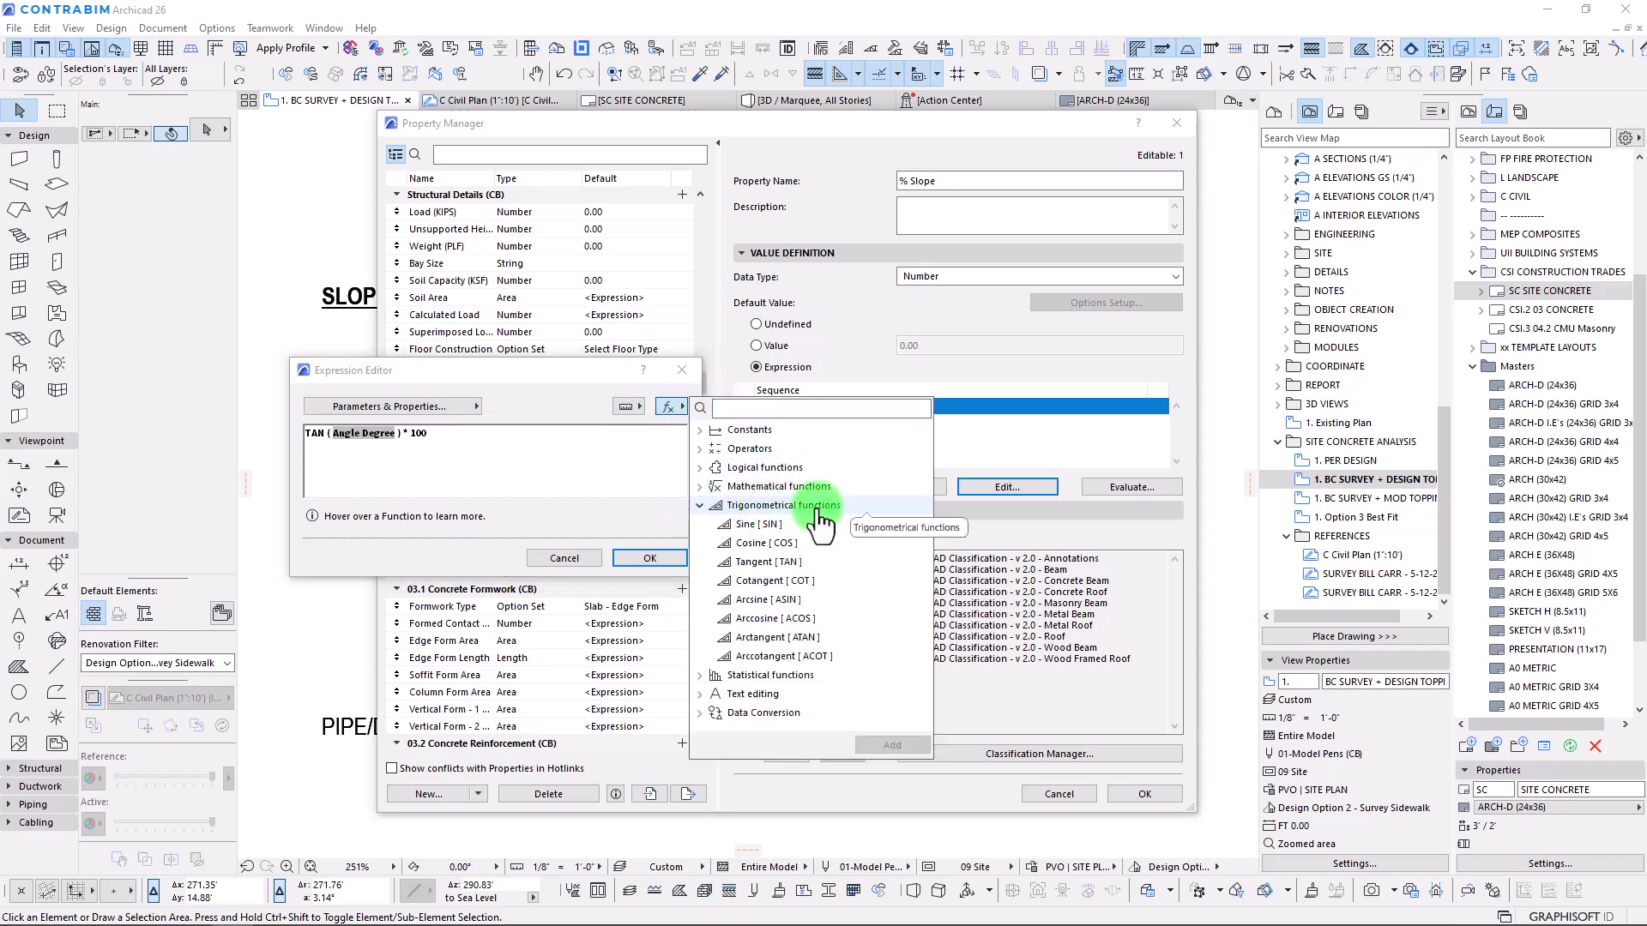
pyautogui.click(755, 563)
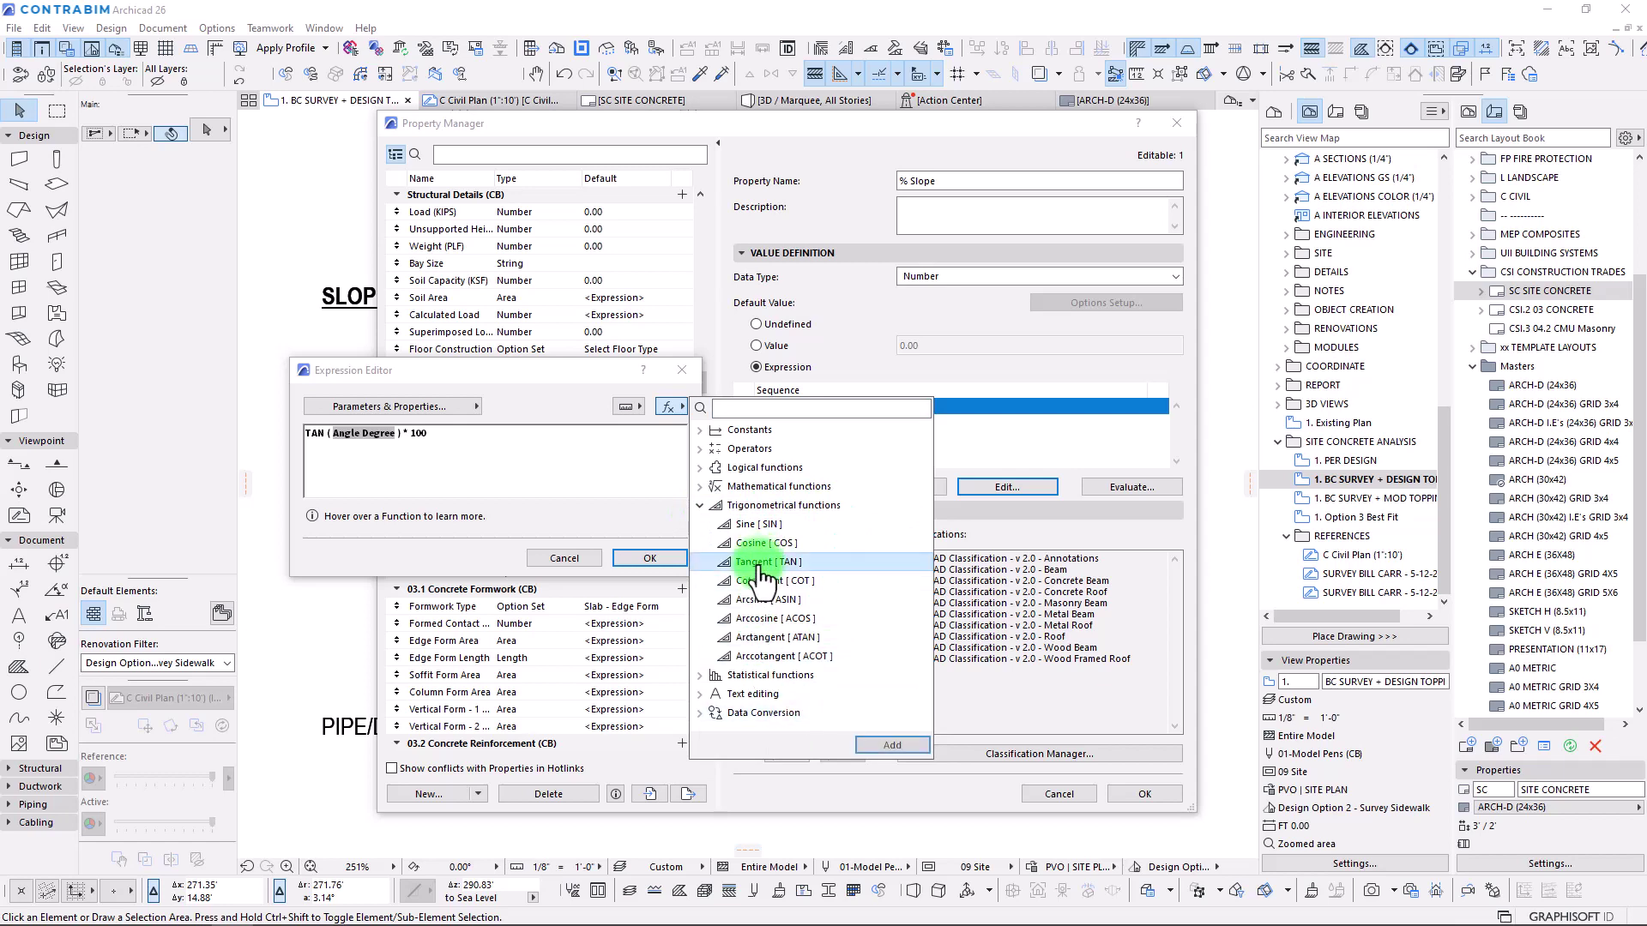
pyautogui.moveTo(755, 563); pyautogui.dragTo(335, 459)
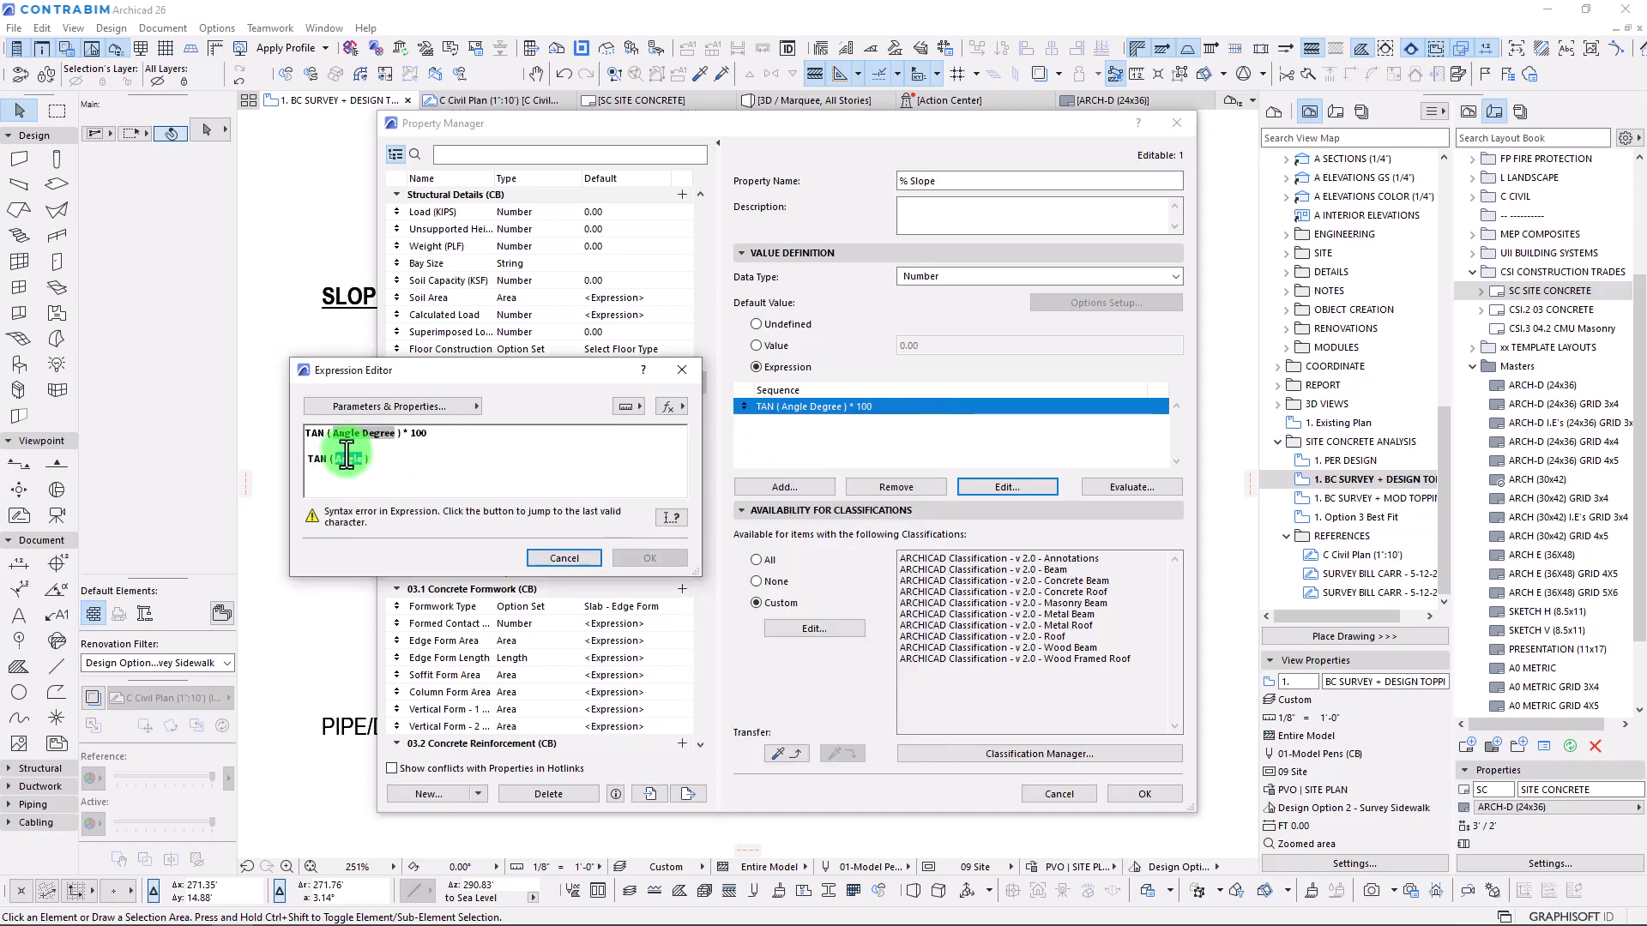
# Replace the new tangent function's Angle placeholder with the Angle Degree property from the Surveying (CB) group.
pyautogui.click(466, 407)
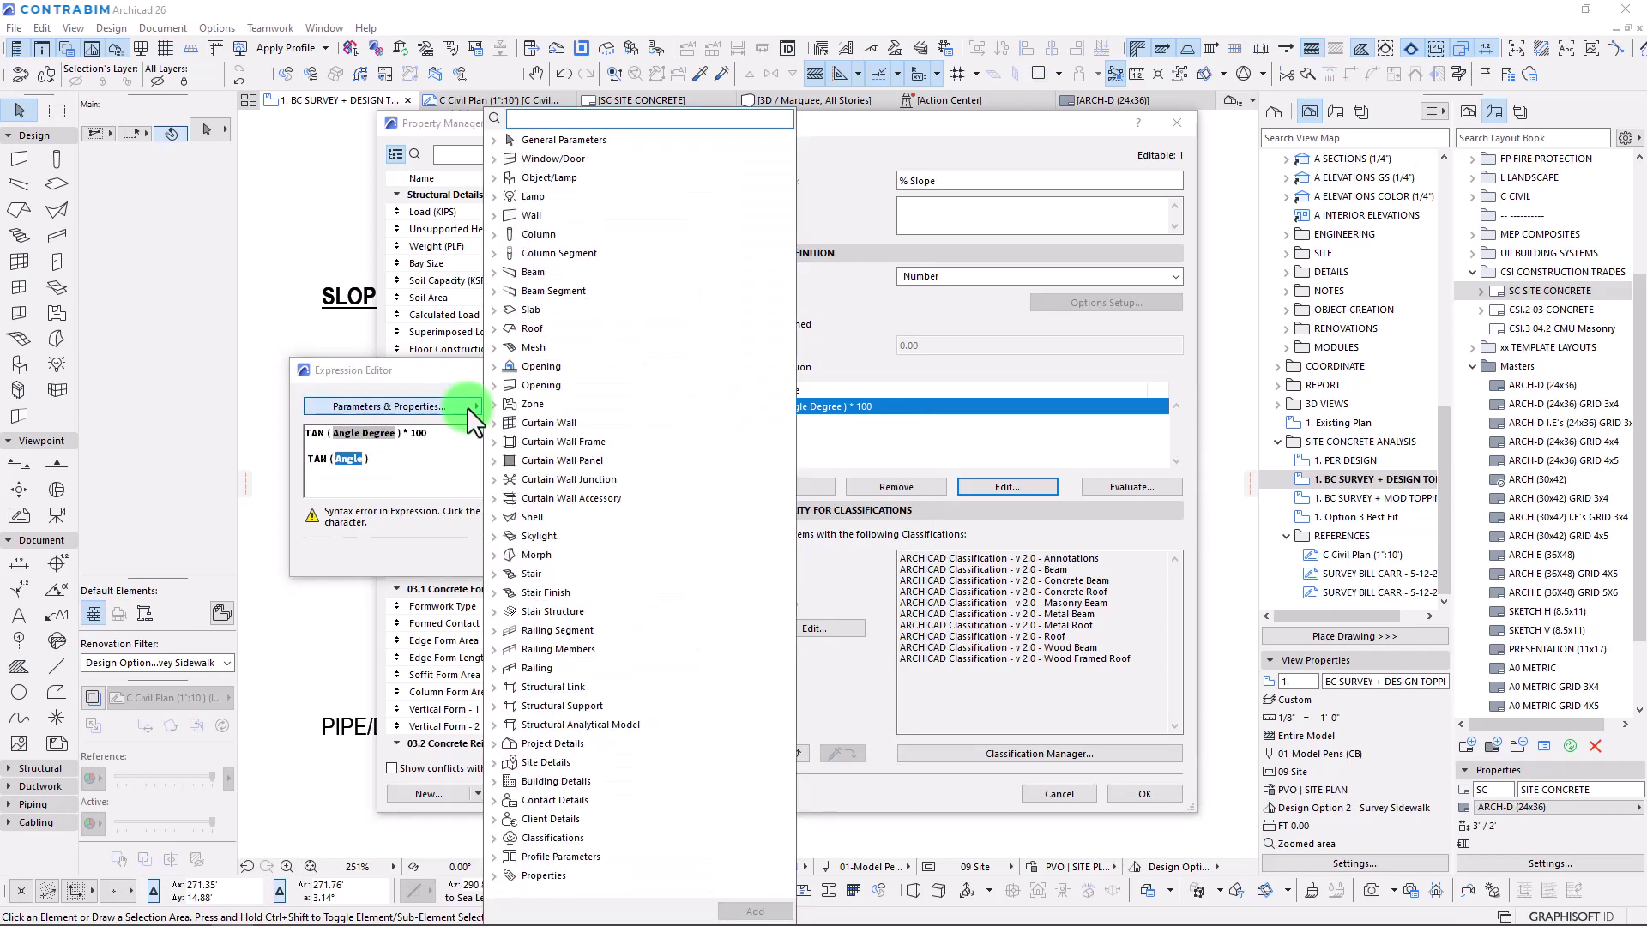
pyautogui.click(490, 875)
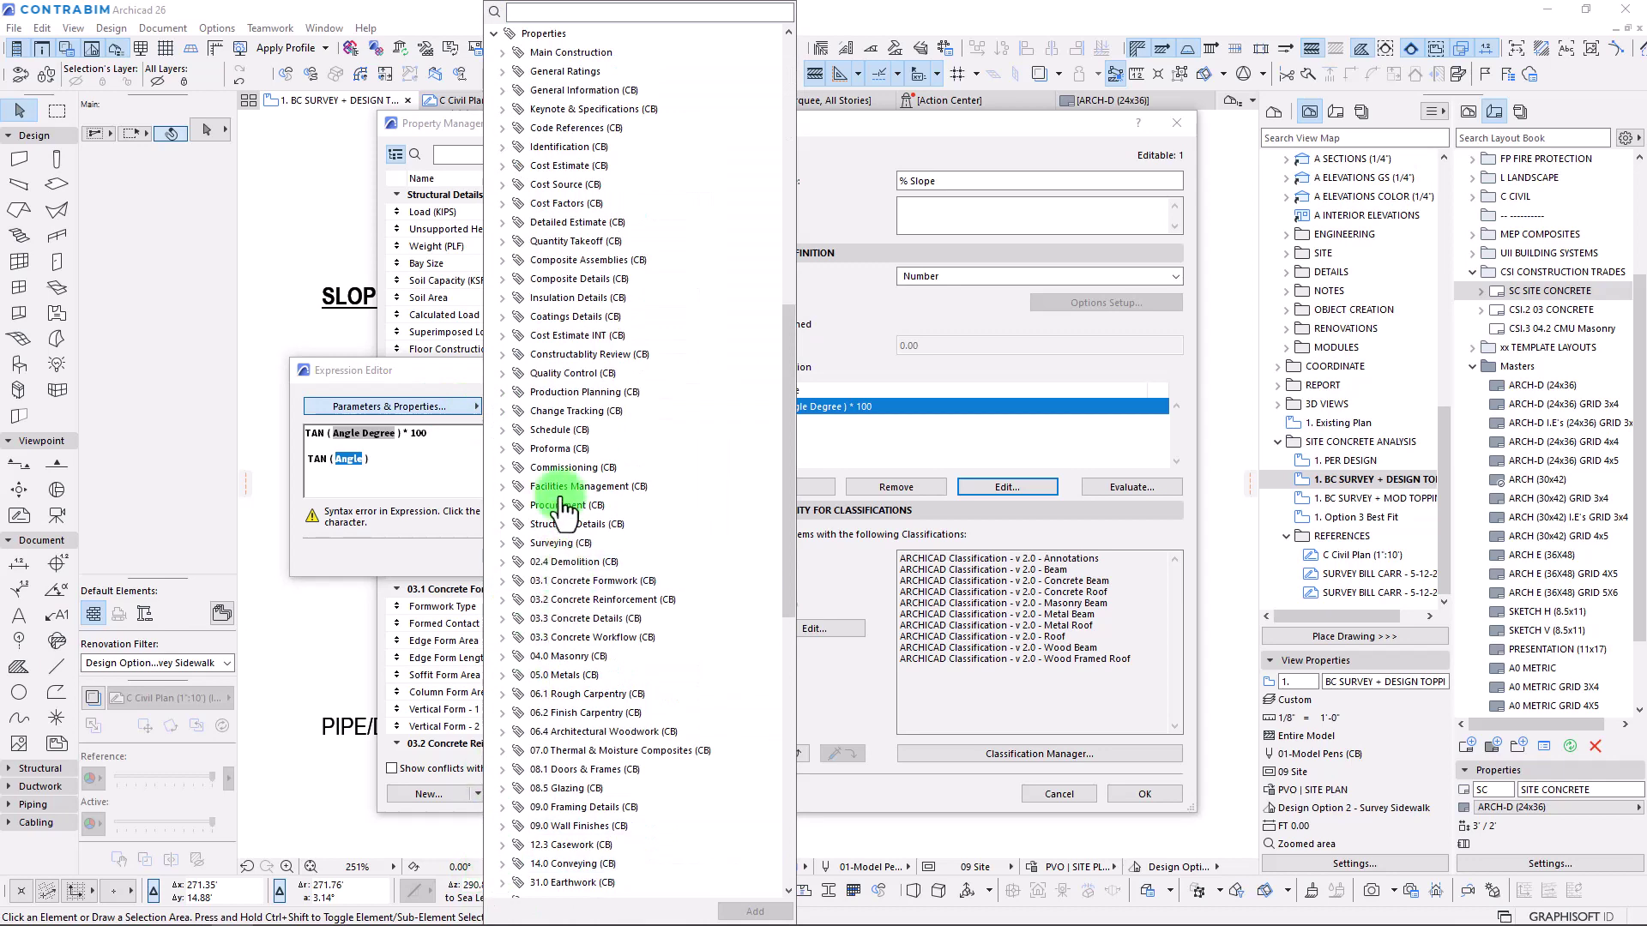
pyautogui.click(502, 543)
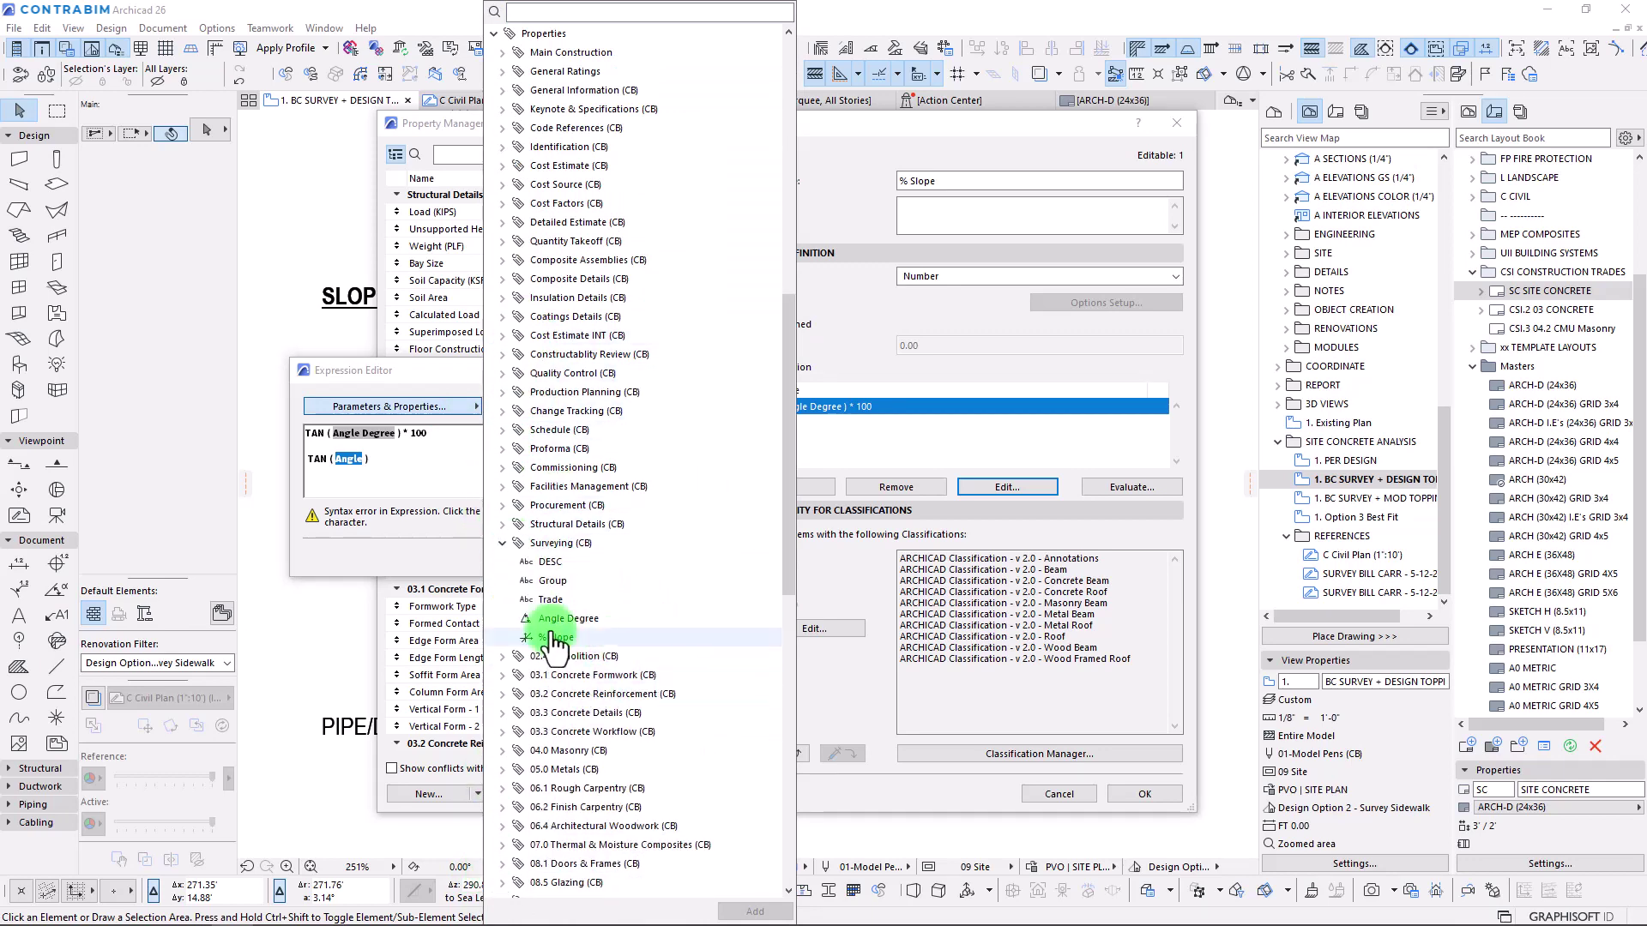
pyautogui.doubleClick(553, 618)
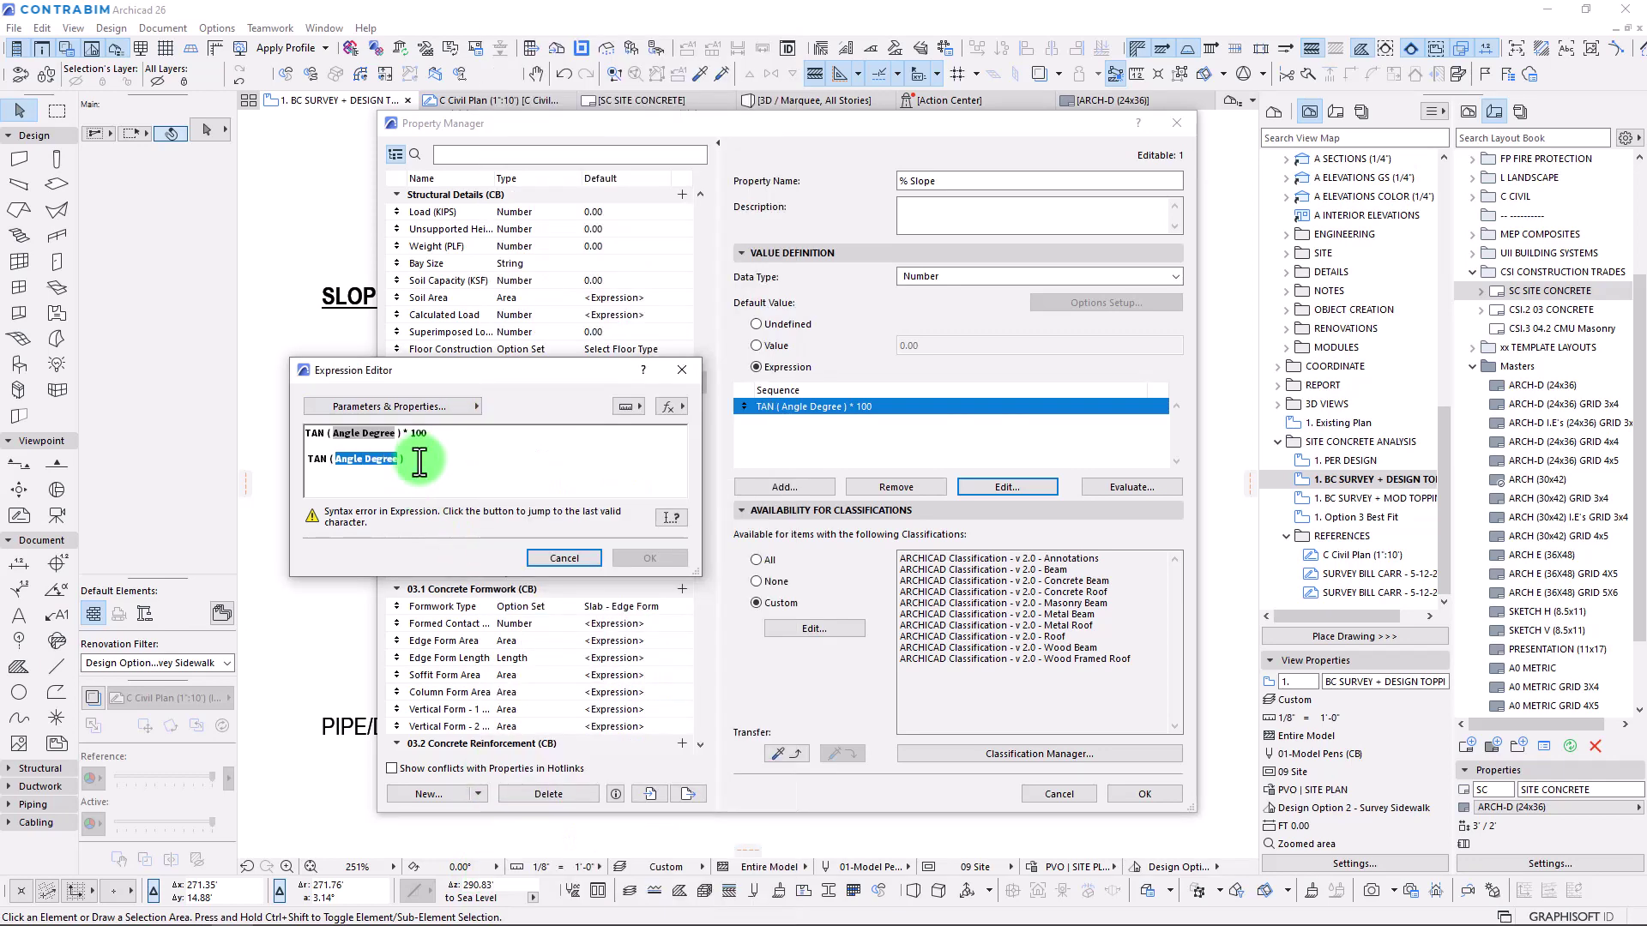
# Append * 100 to the second TAN ( Angle Degree ) expression and select that whole line.
pyautogui.click(423, 460)
pyautogui.write('*')
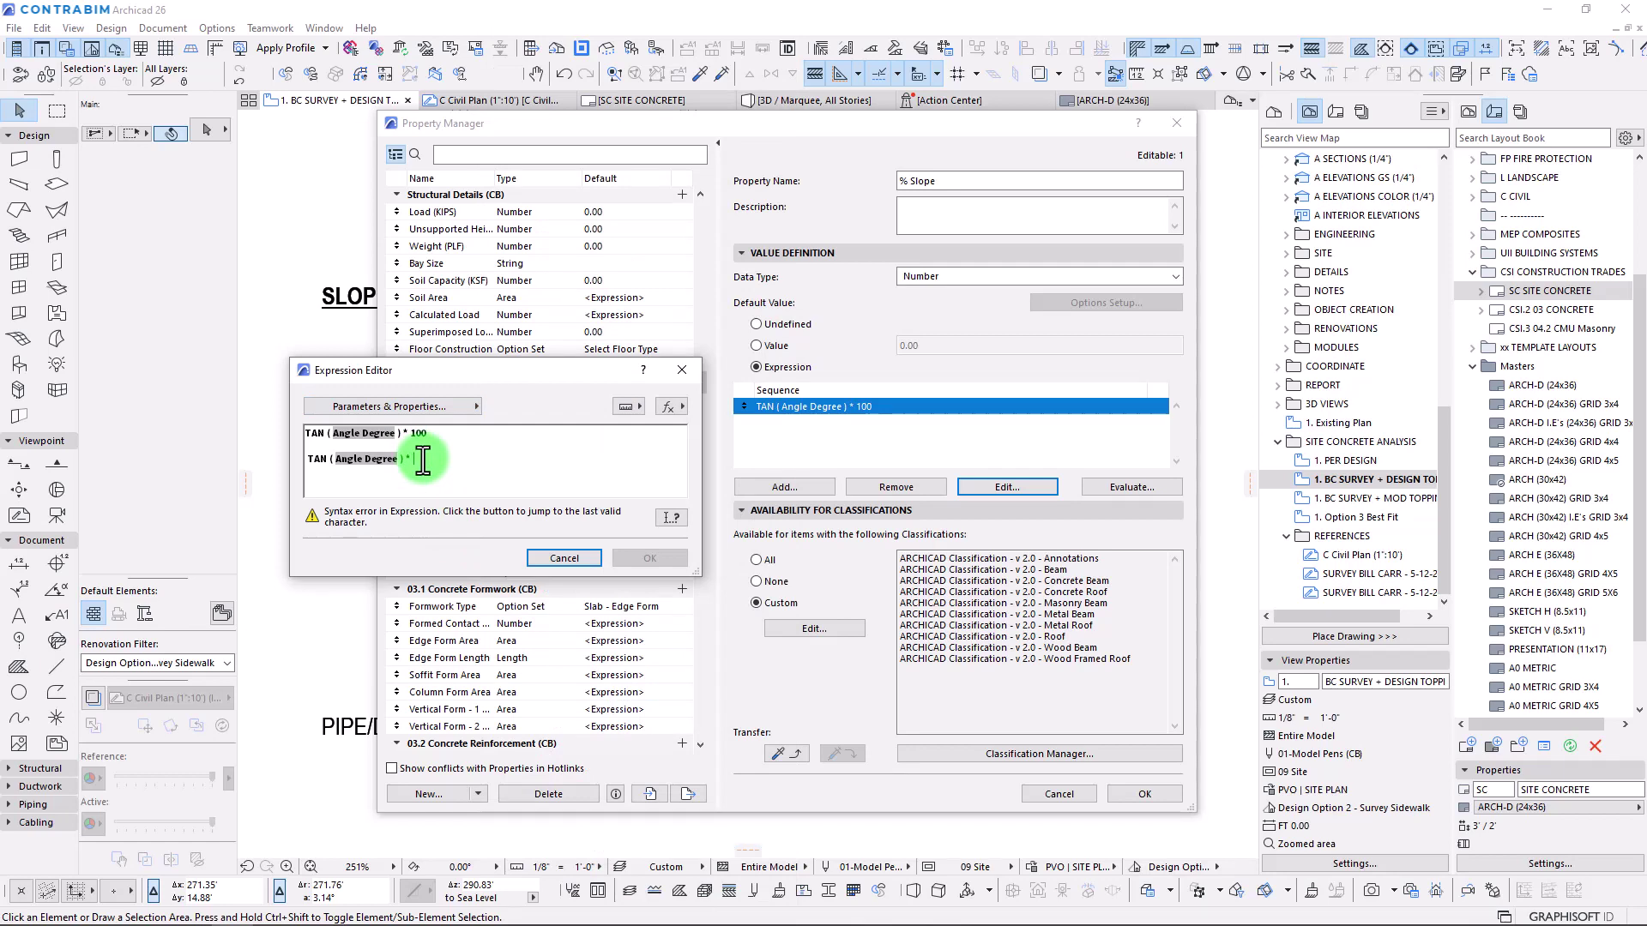
pyautogui.write(' 100')
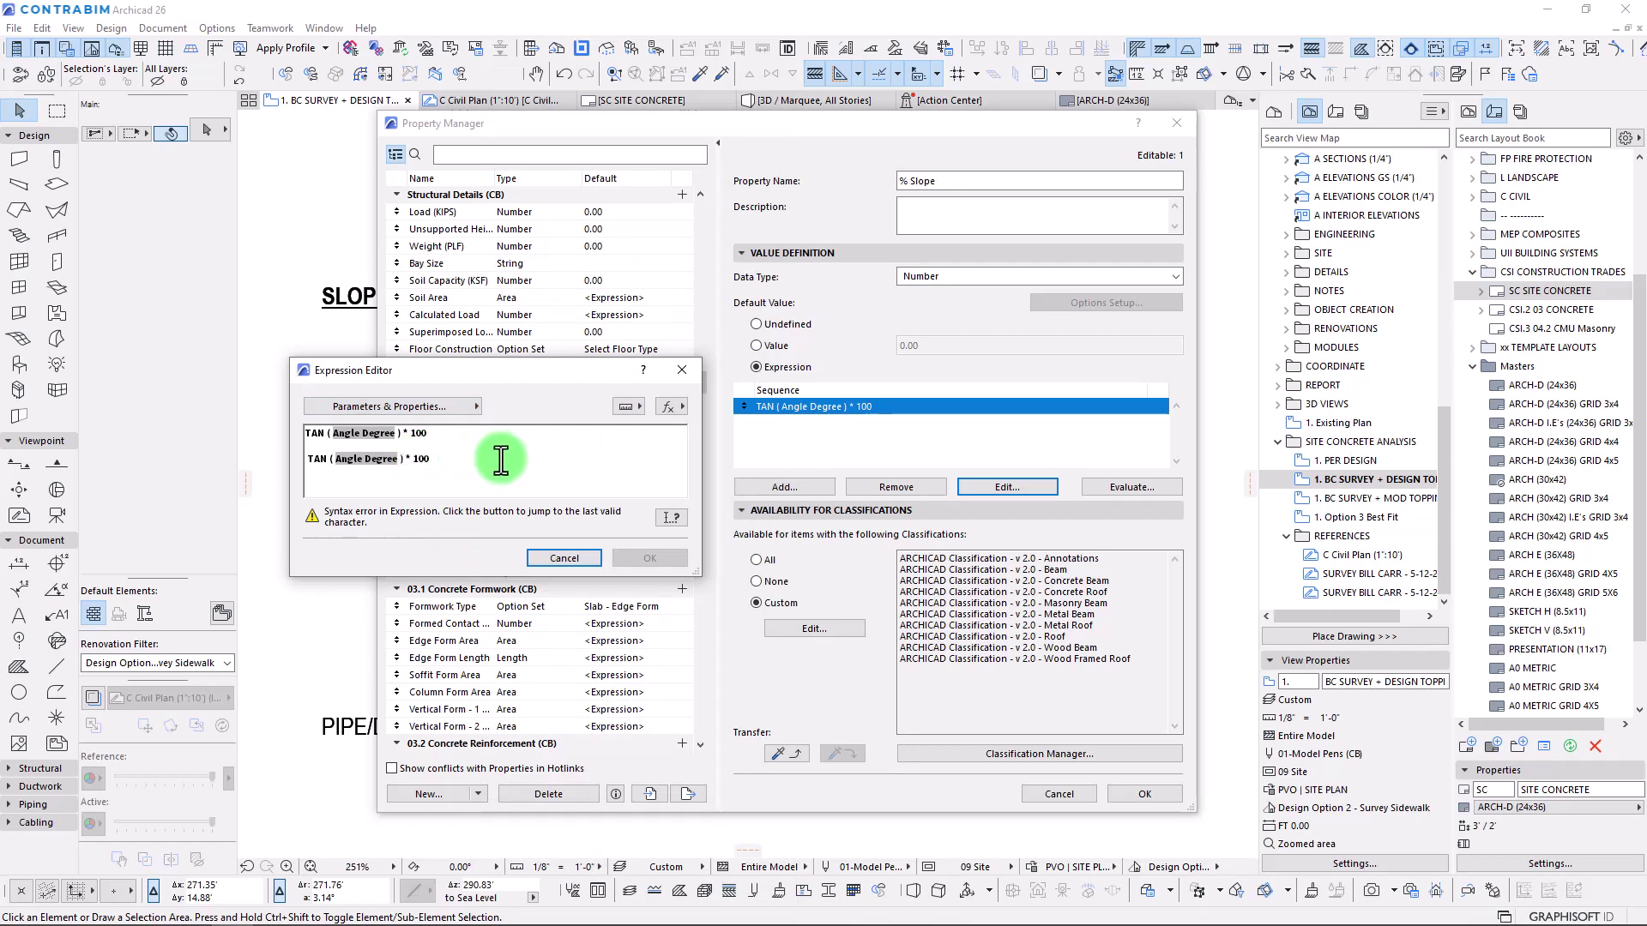
pyautogui.moveTo(430, 460); pyautogui.dragTo(312, 459)
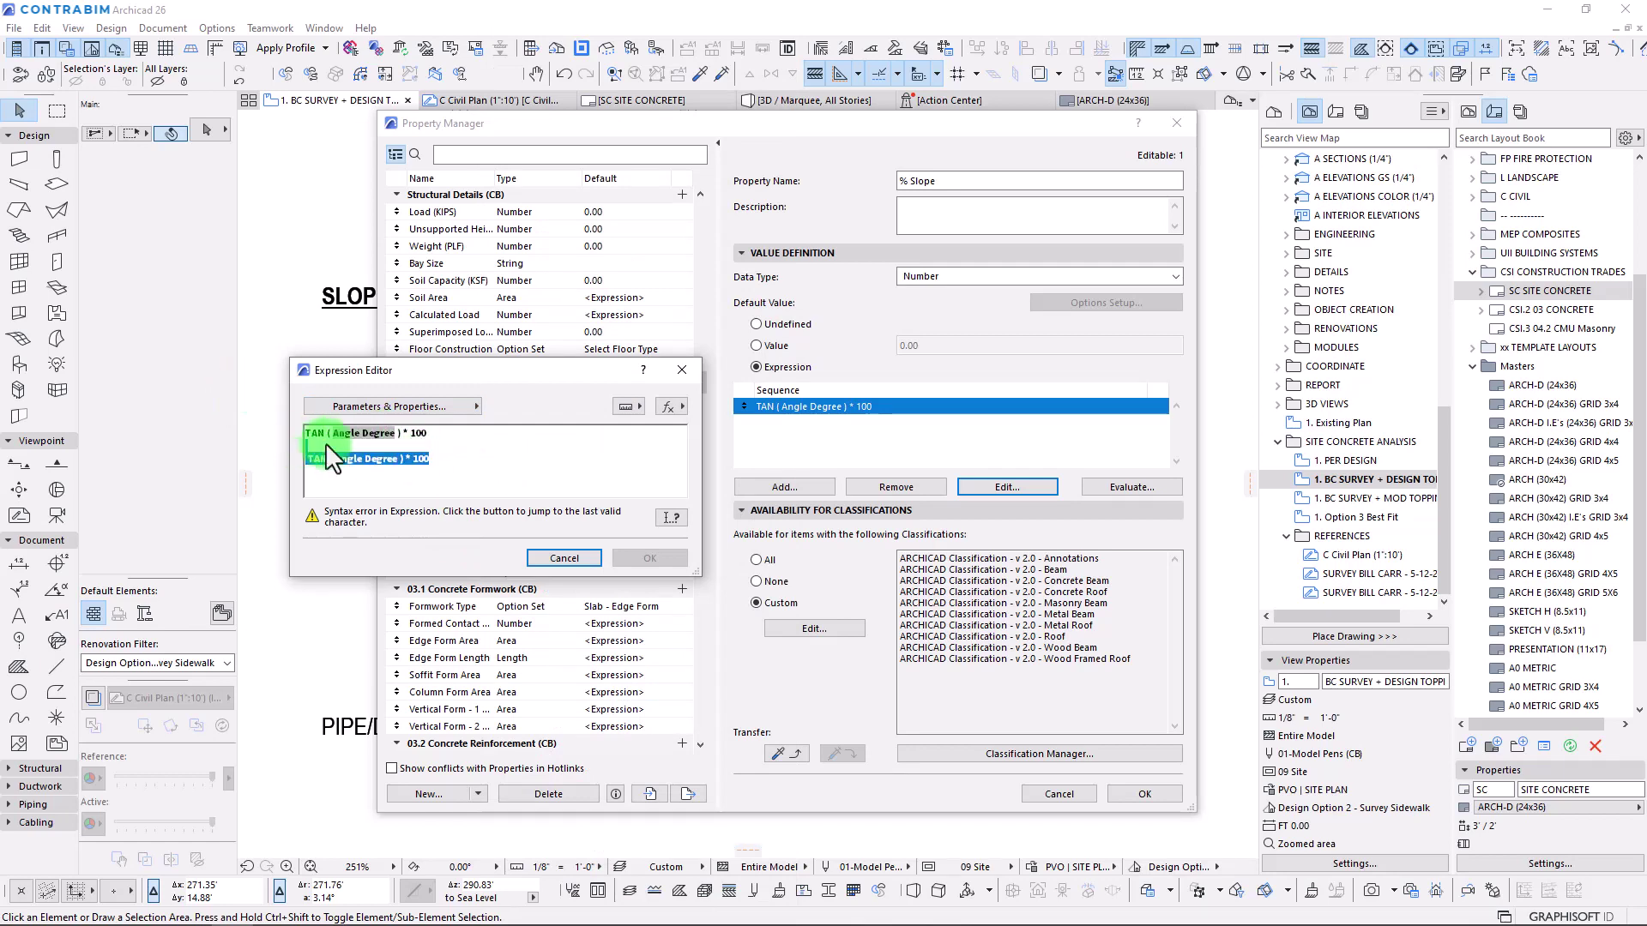
# Delete the duplicate TAN ( Angle Degree ) * 100 line and accept the % Slope expression.
pyautogui.press('BackSpace')
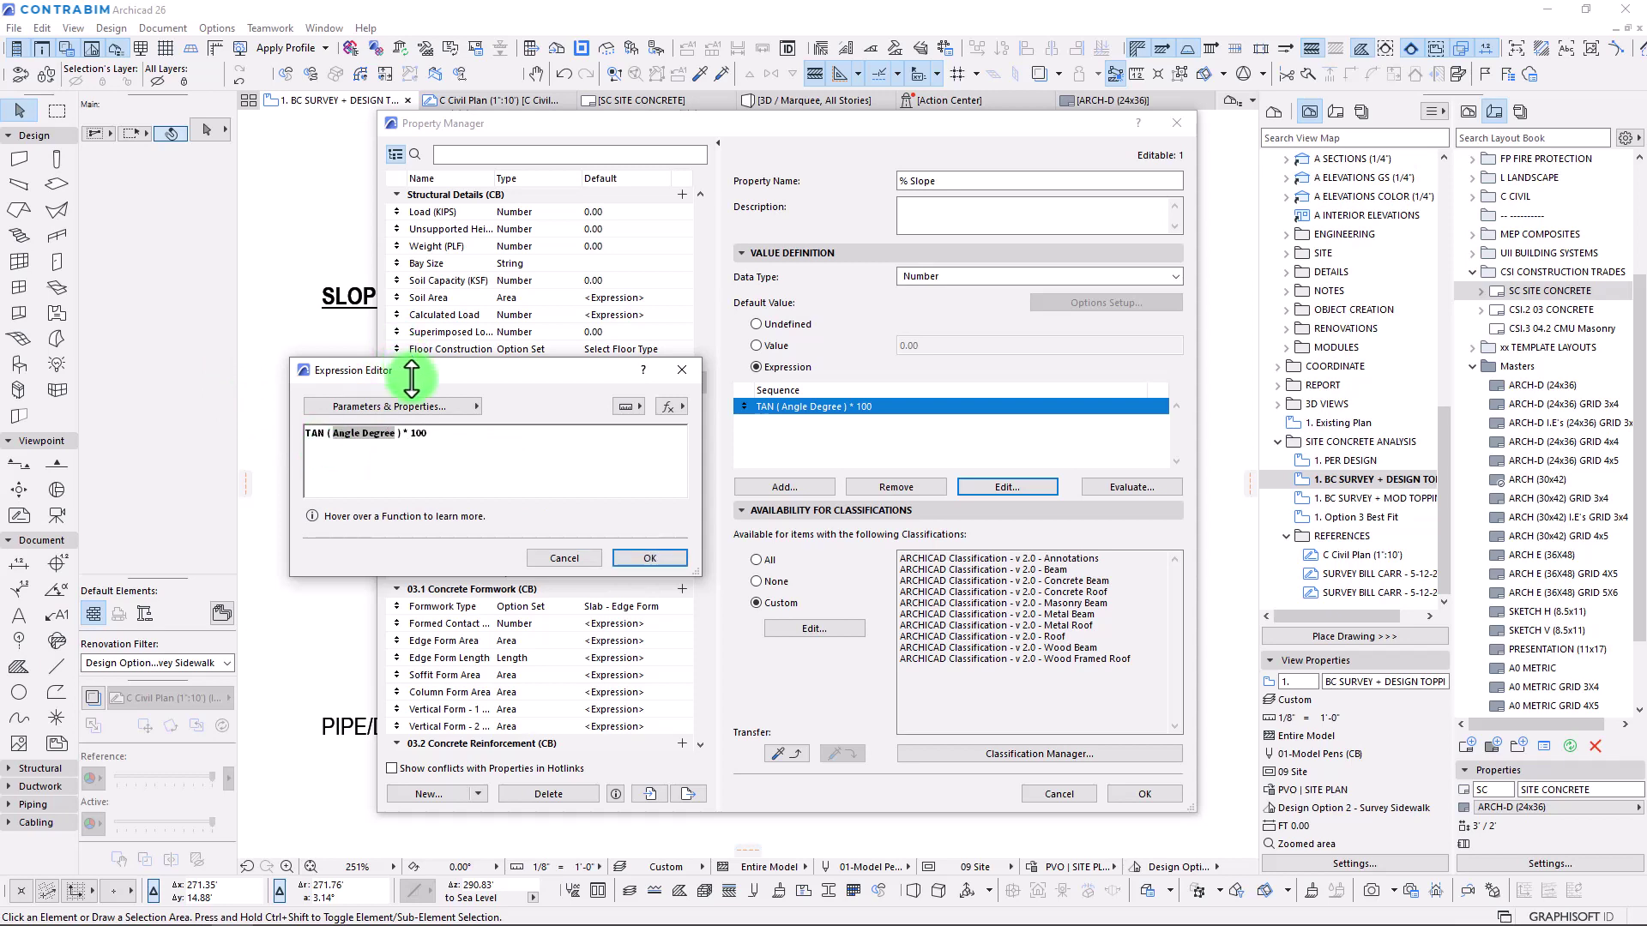
pyautogui.click(664, 560)
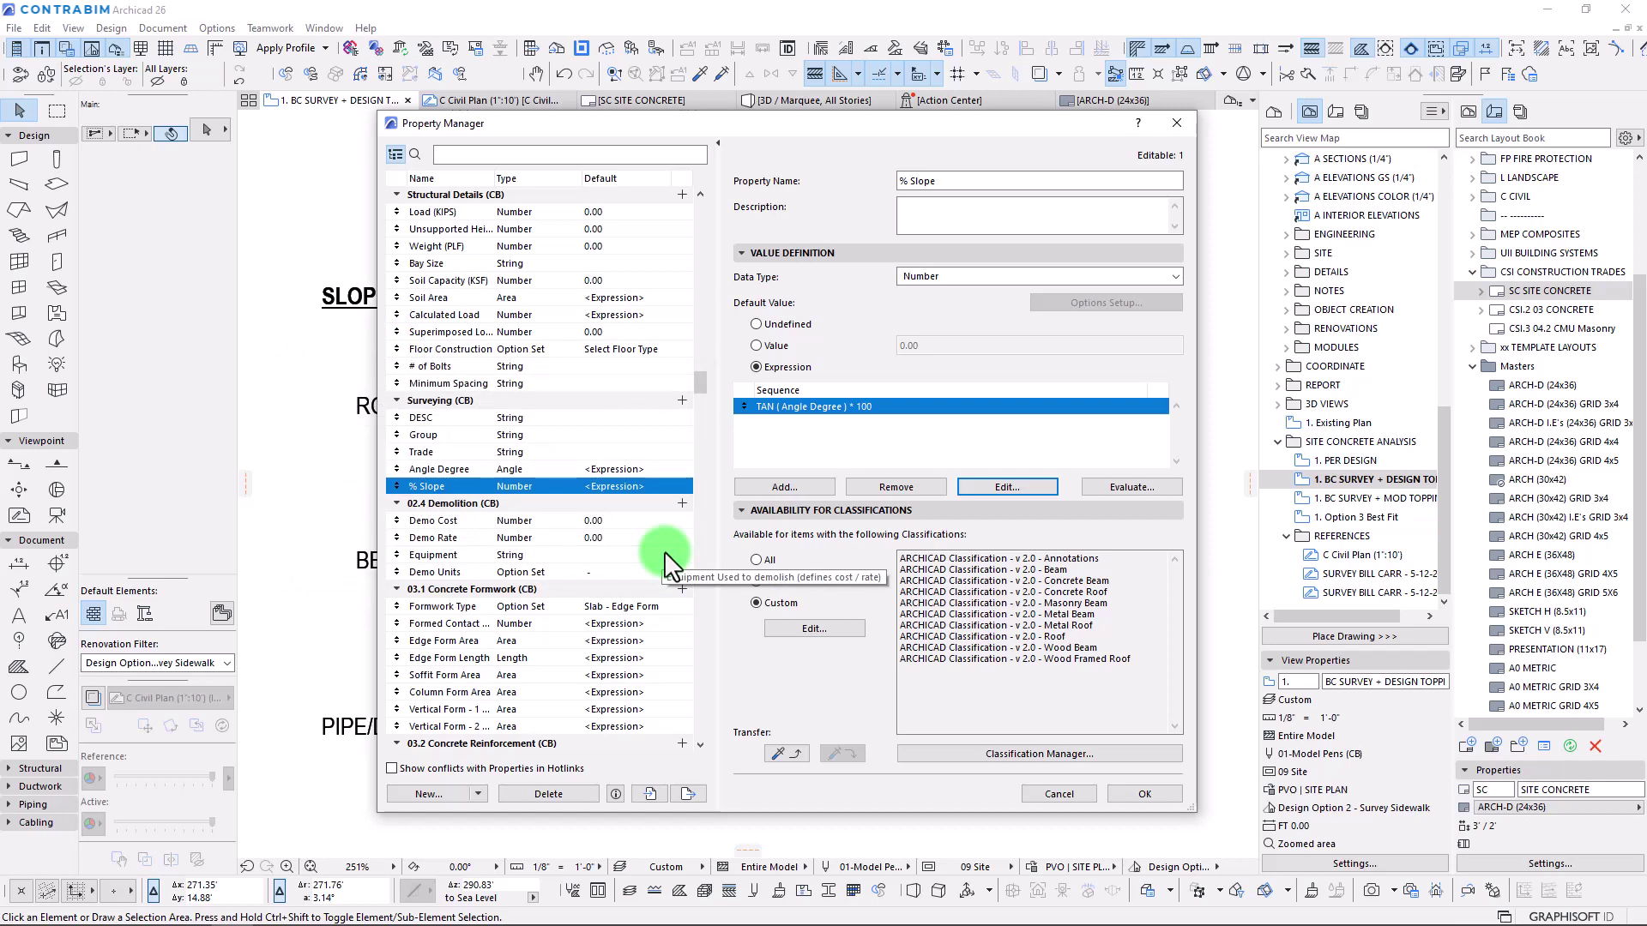
# Examine the % Slope property's classification availability, expanding ARCHICAD Classification - v 2.0 to find Annotations under Construction.
pyautogui.moveTo(843, 120); pyautogui.dragTo(820, 137)
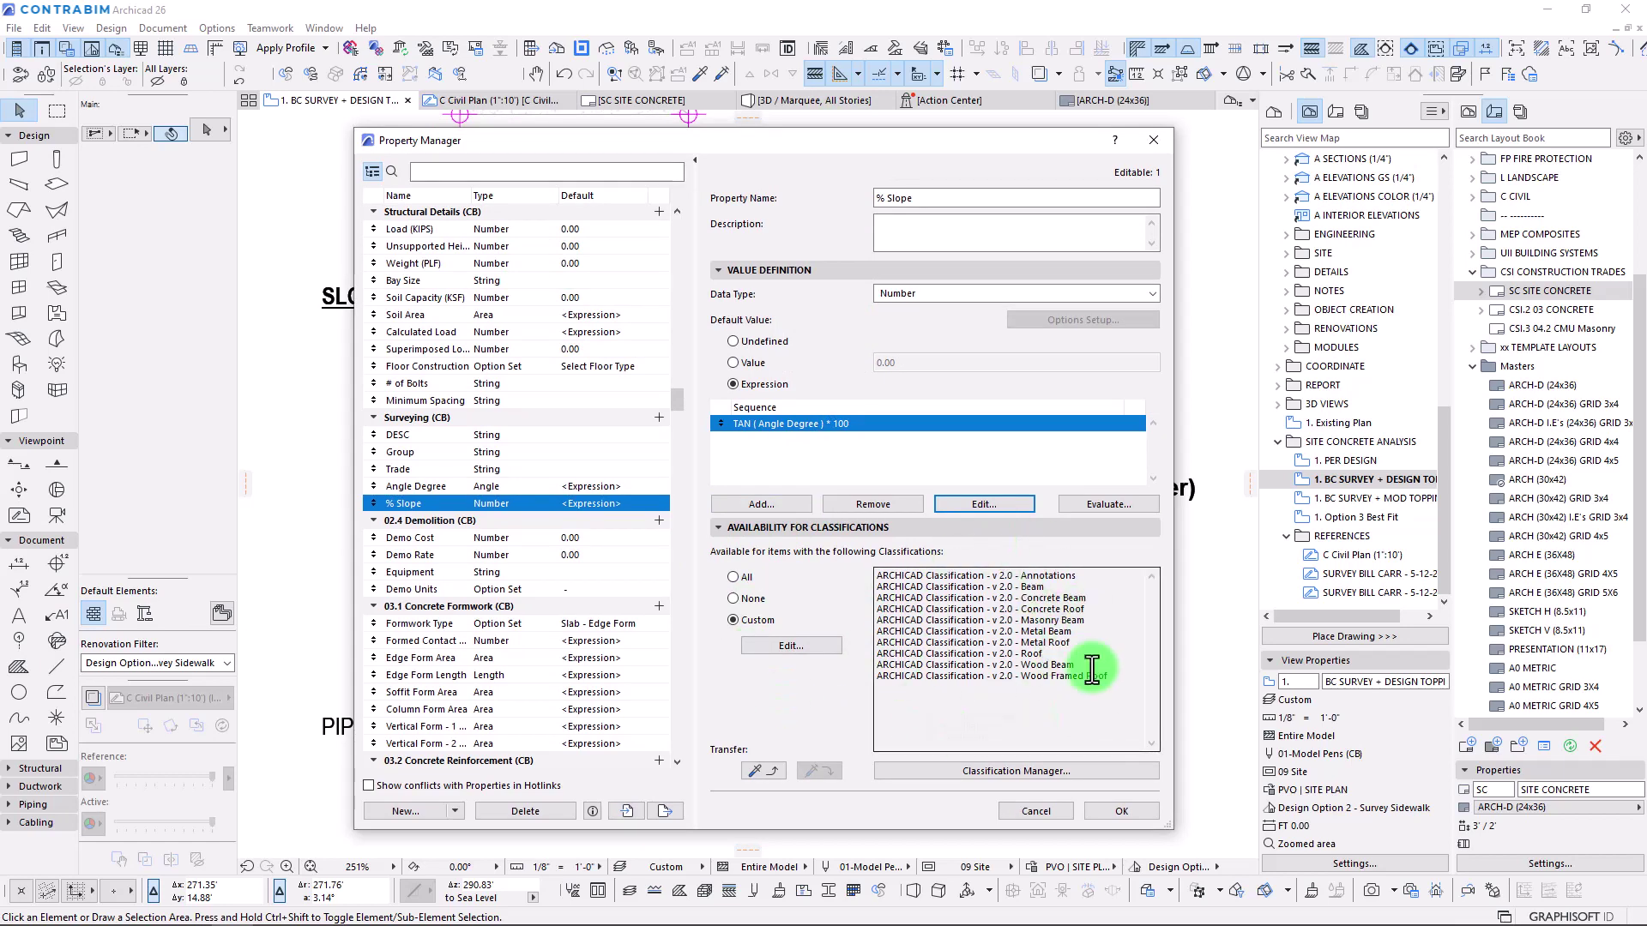
pyautogui.moveTo(901, 577); pyautogui.dragTo(1081, 584)
pyautogui.click(1062, 579)
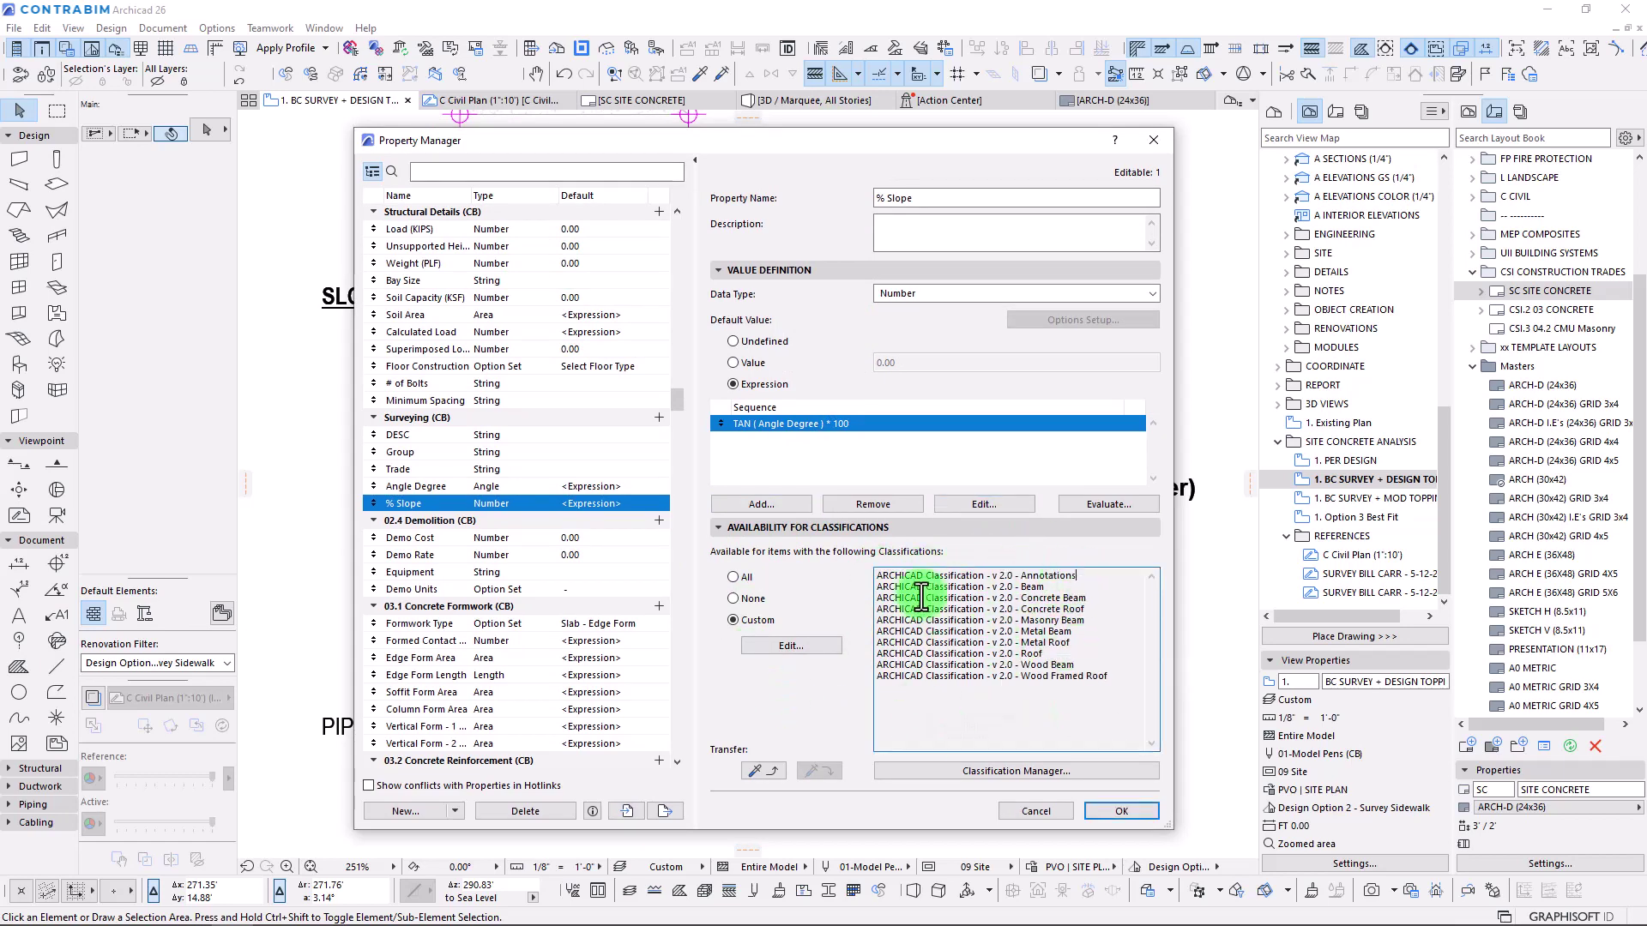
pyautogui.click(791, 645)
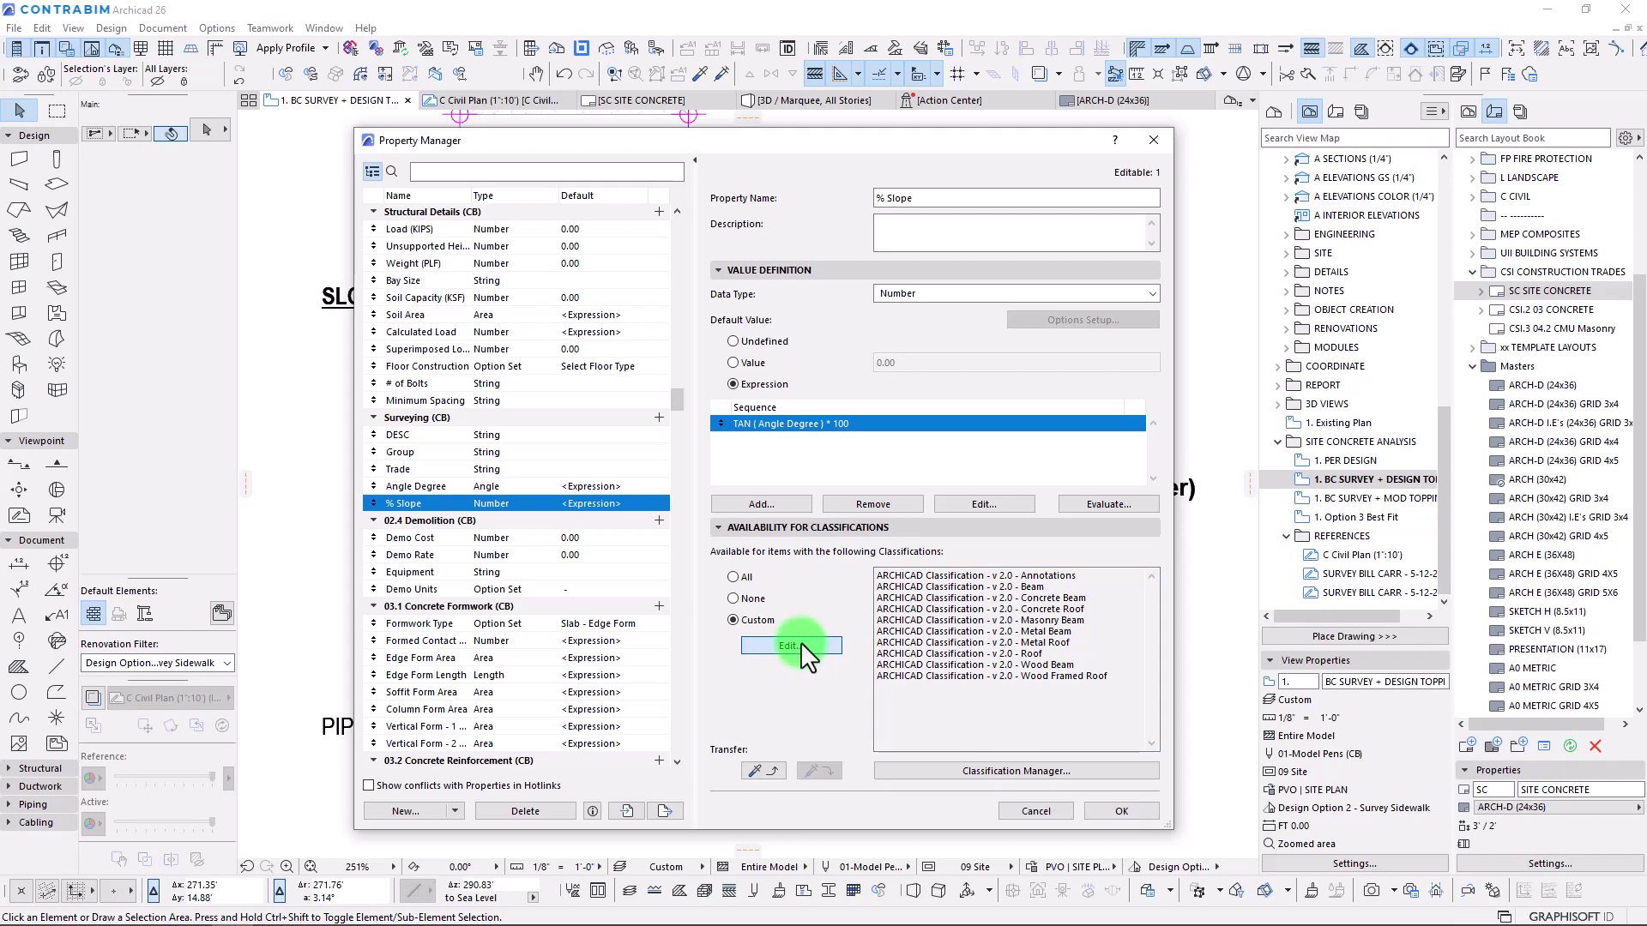
pyautogui.click(691, 271)
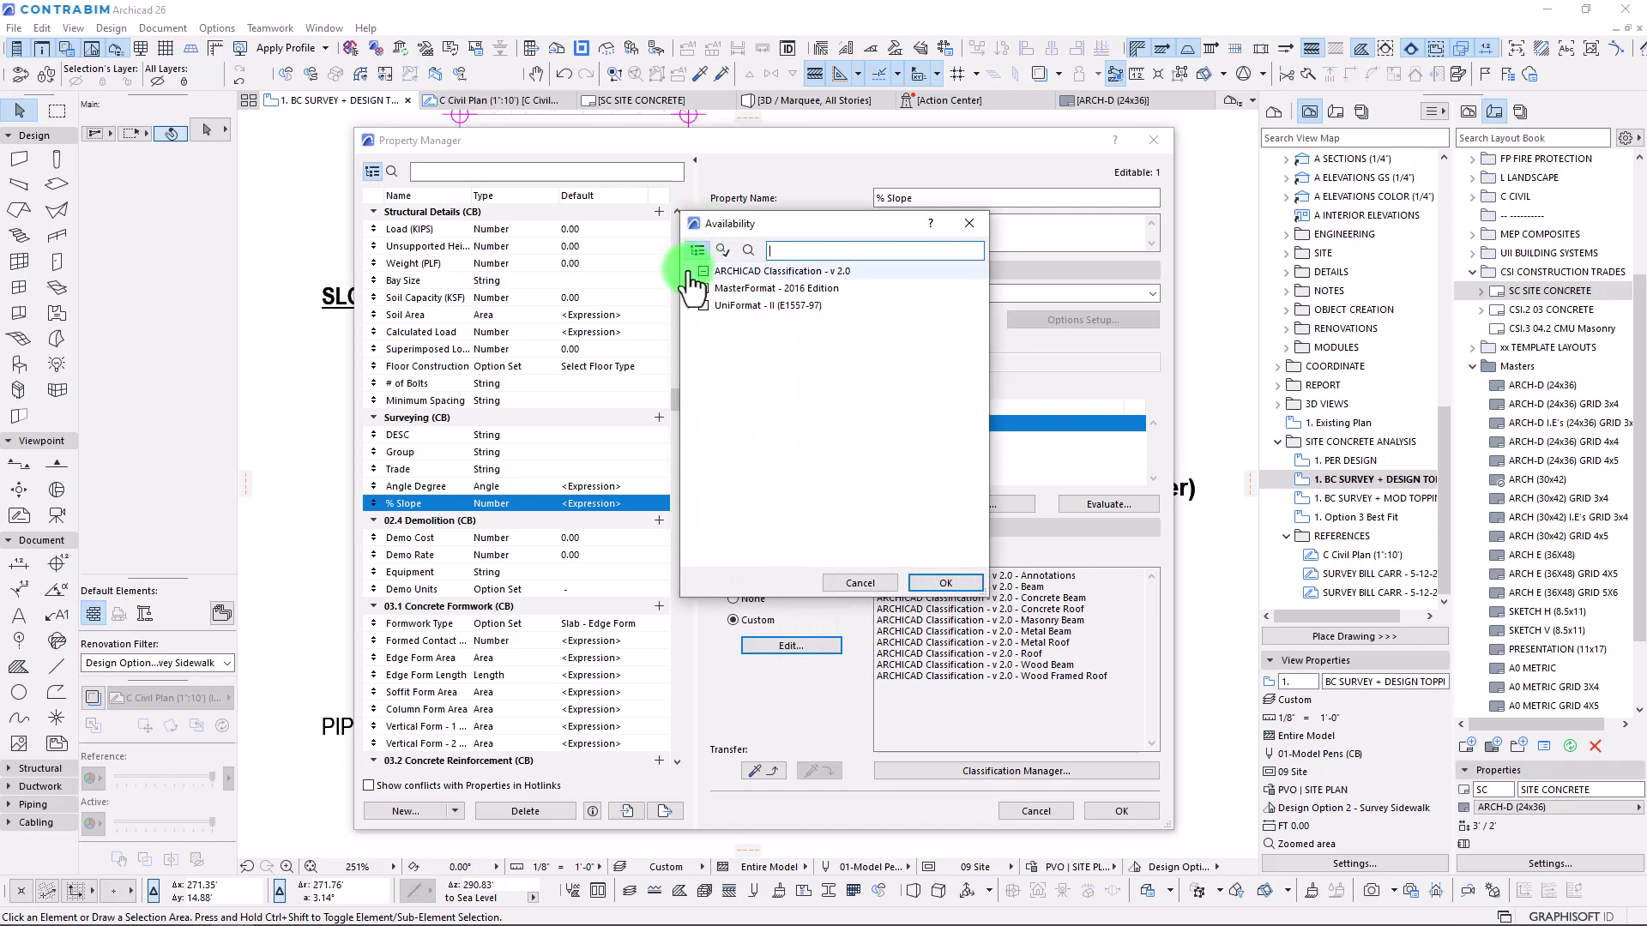
pyautogui.click(698, 374)
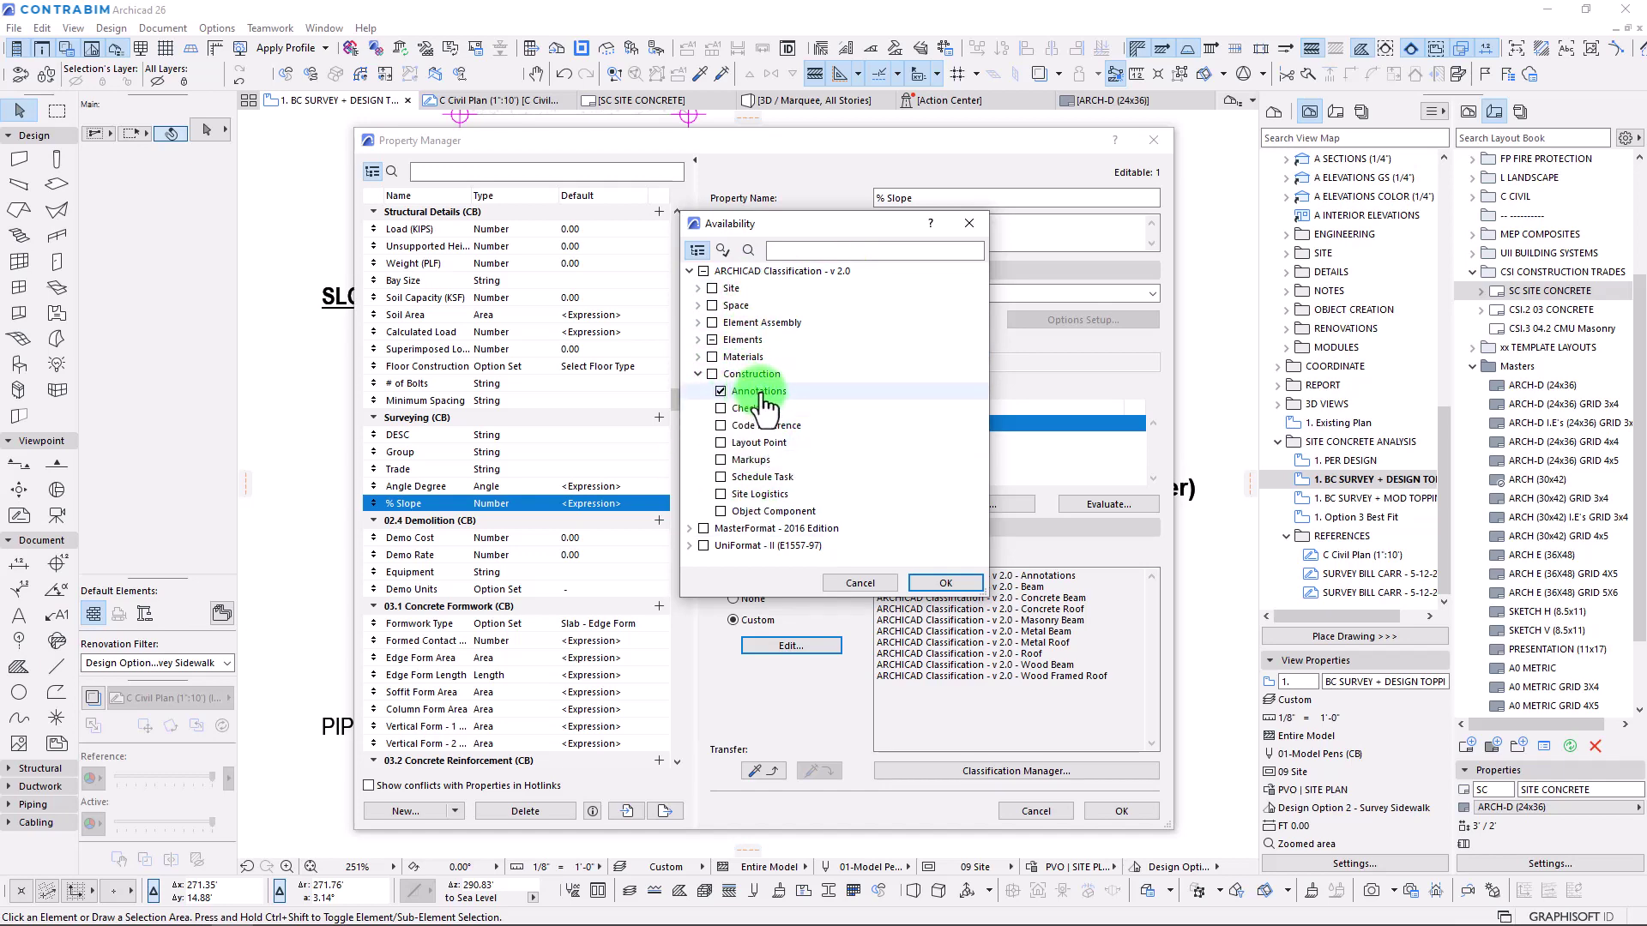
pyautogui.moveTo(784, 225); pyautogui.dragTo(744, 245)
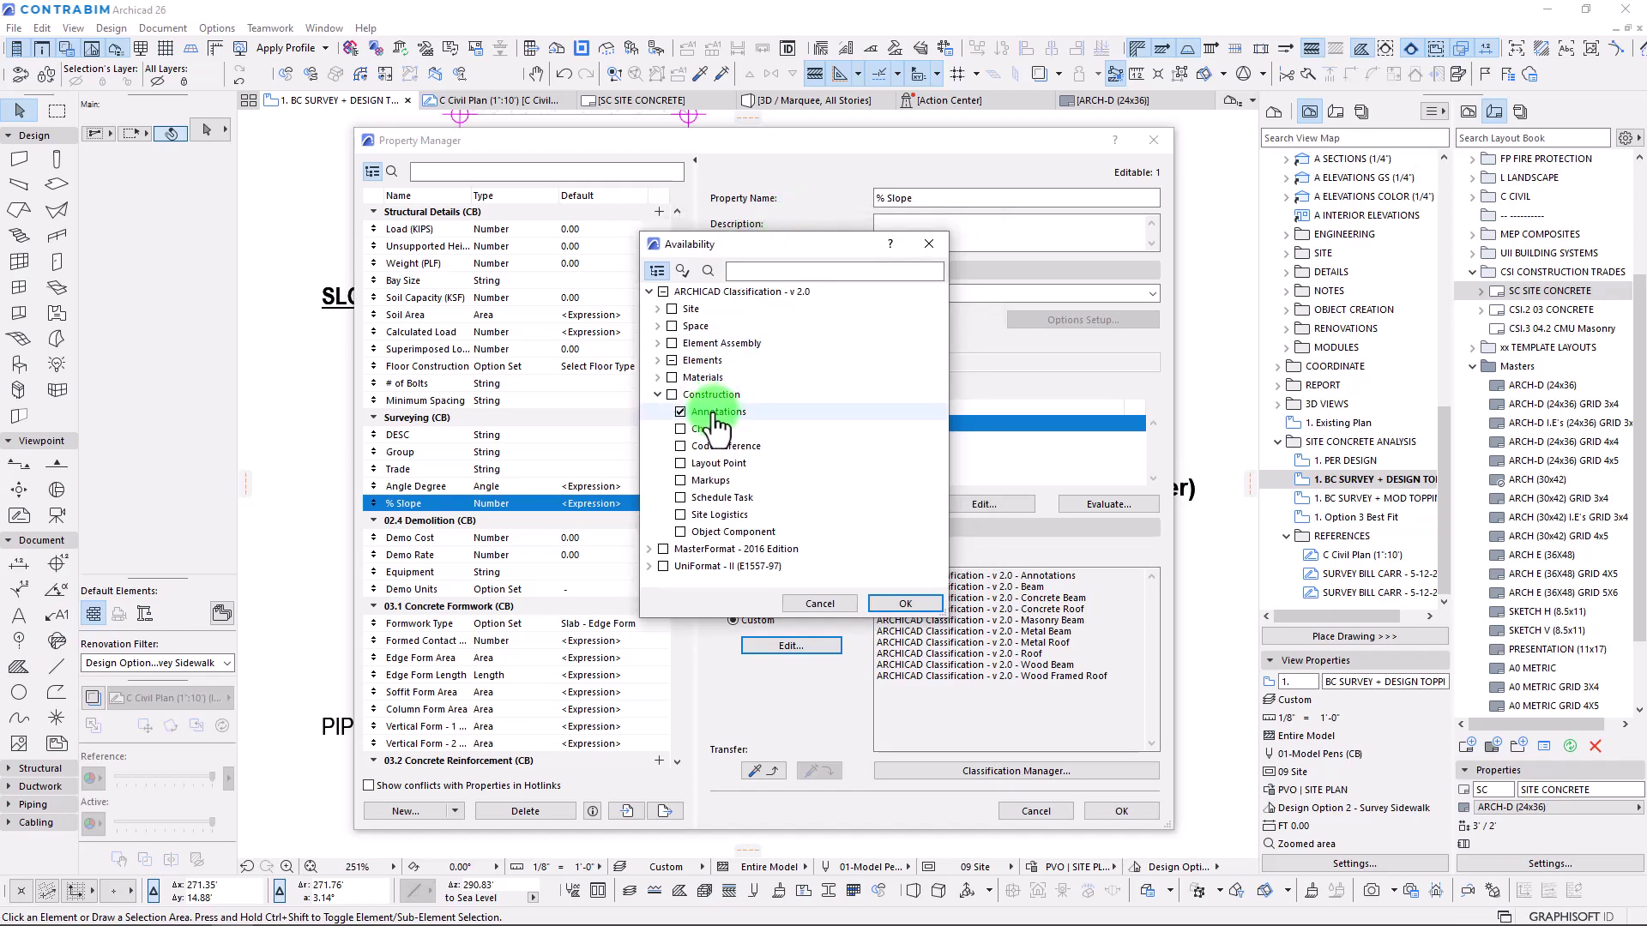
pyautogui.moveTo(752, 243); pyautogui.dragTo(700, 266)
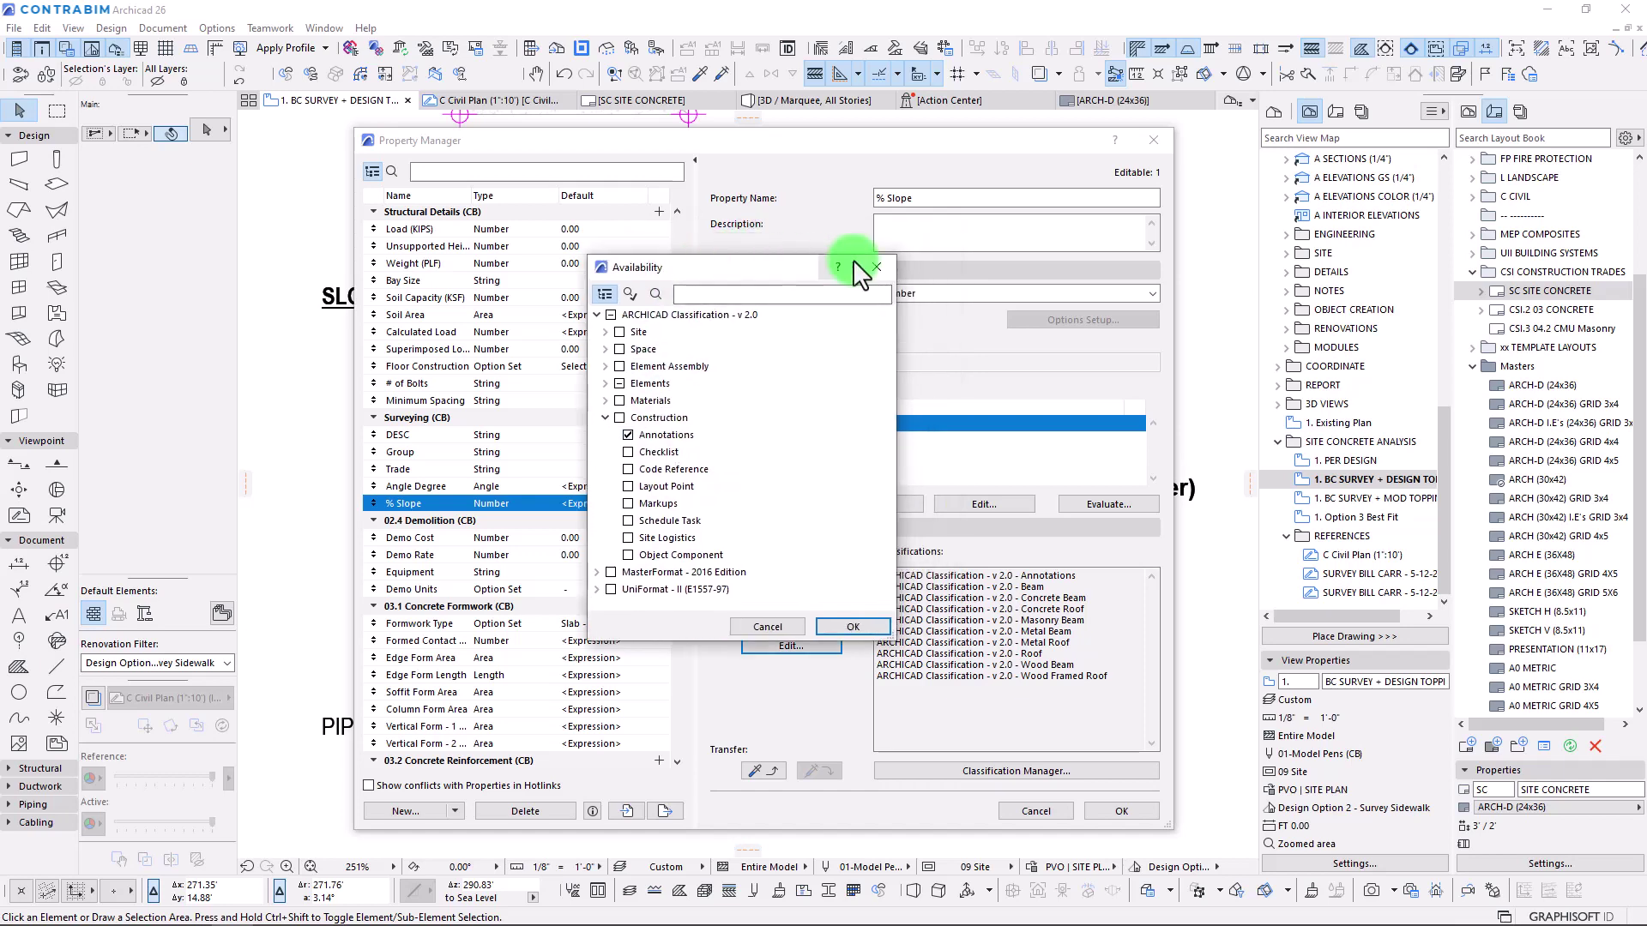
pyautogui.click(876, 268)
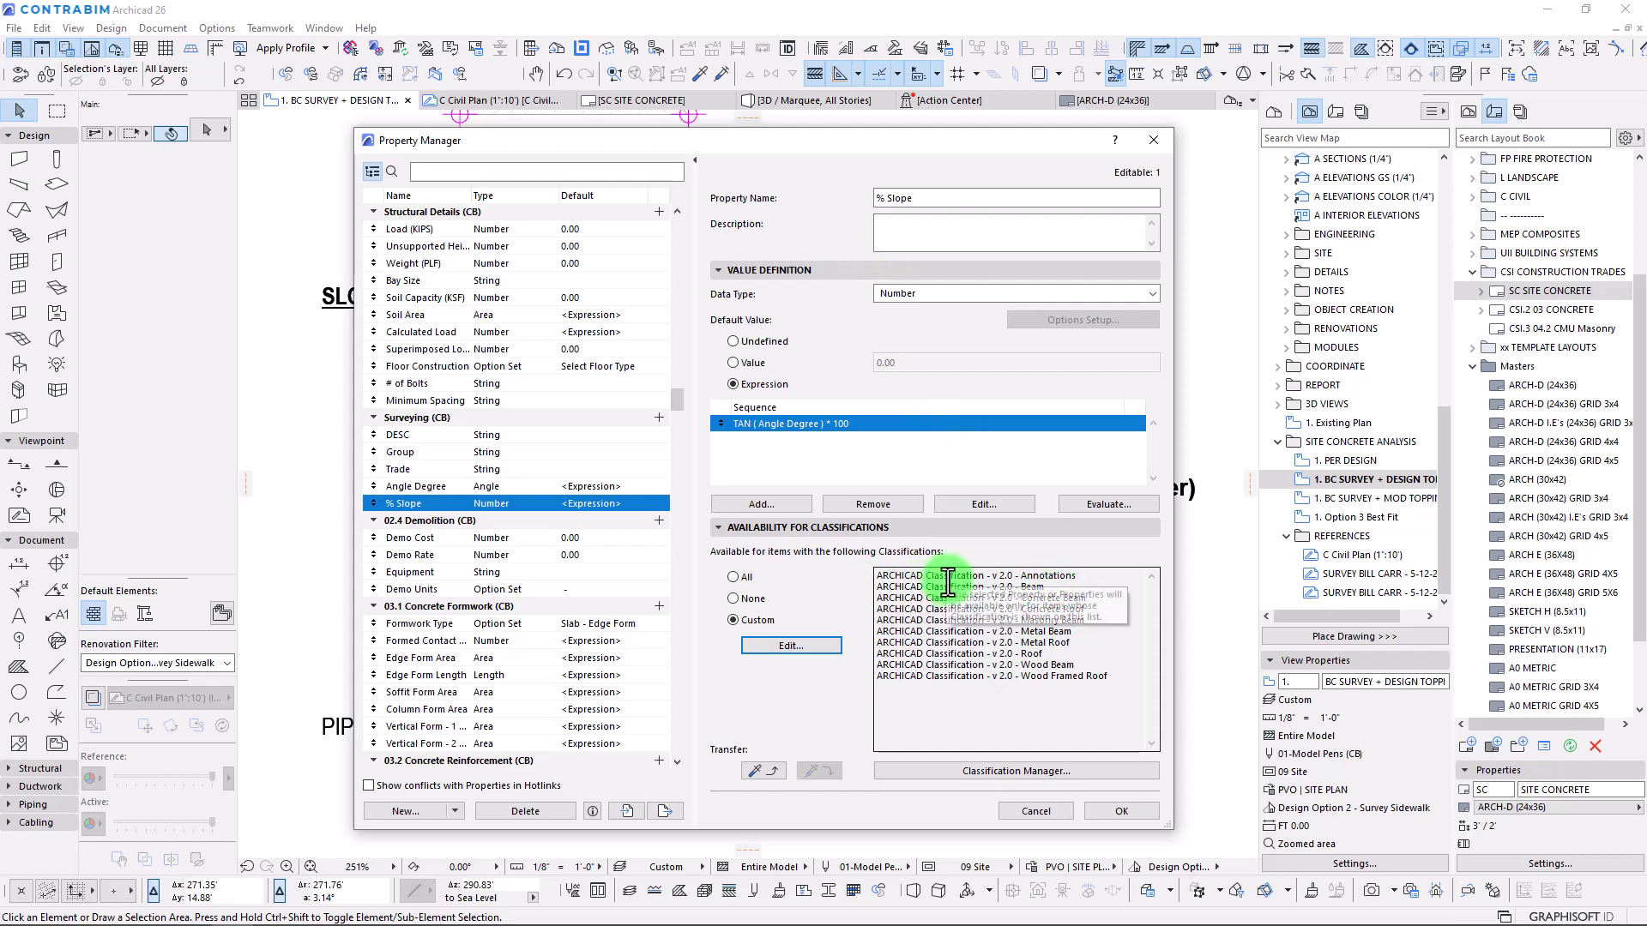
# Review the beam and roof classifications the % Slope property is available for, and close the Property Manager.
pyautogui.moveTo(1091, 678); pyautogui.dragTo(861, 589)
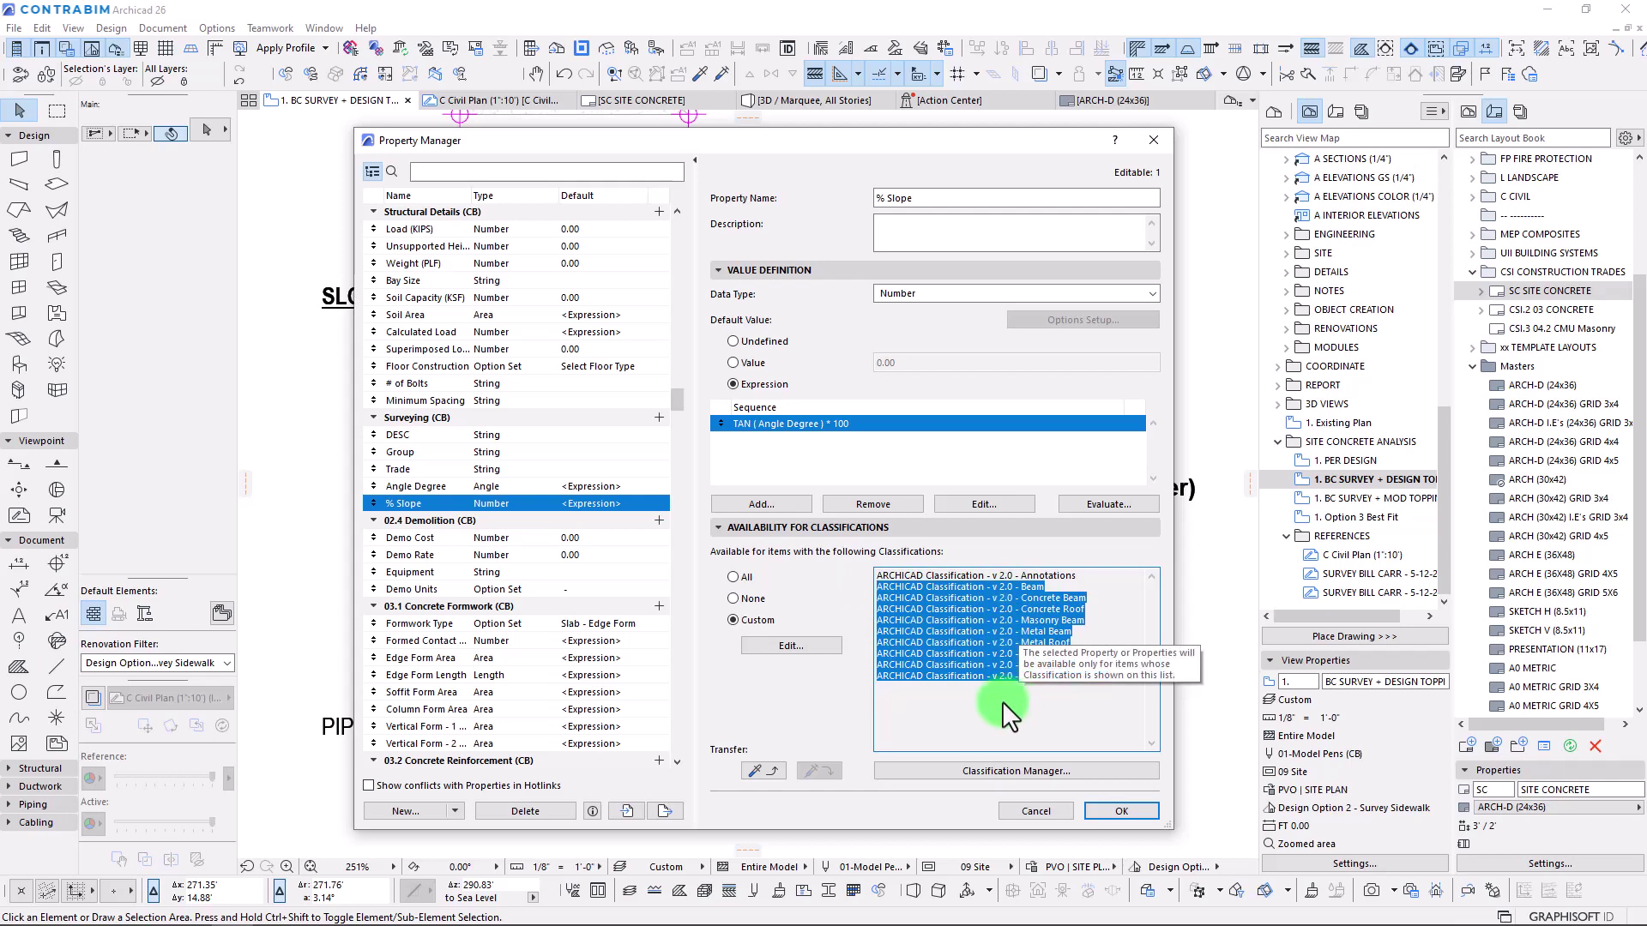
pyautogui.moveTo(877, 145); pyautogui.dragTo(824, 156)
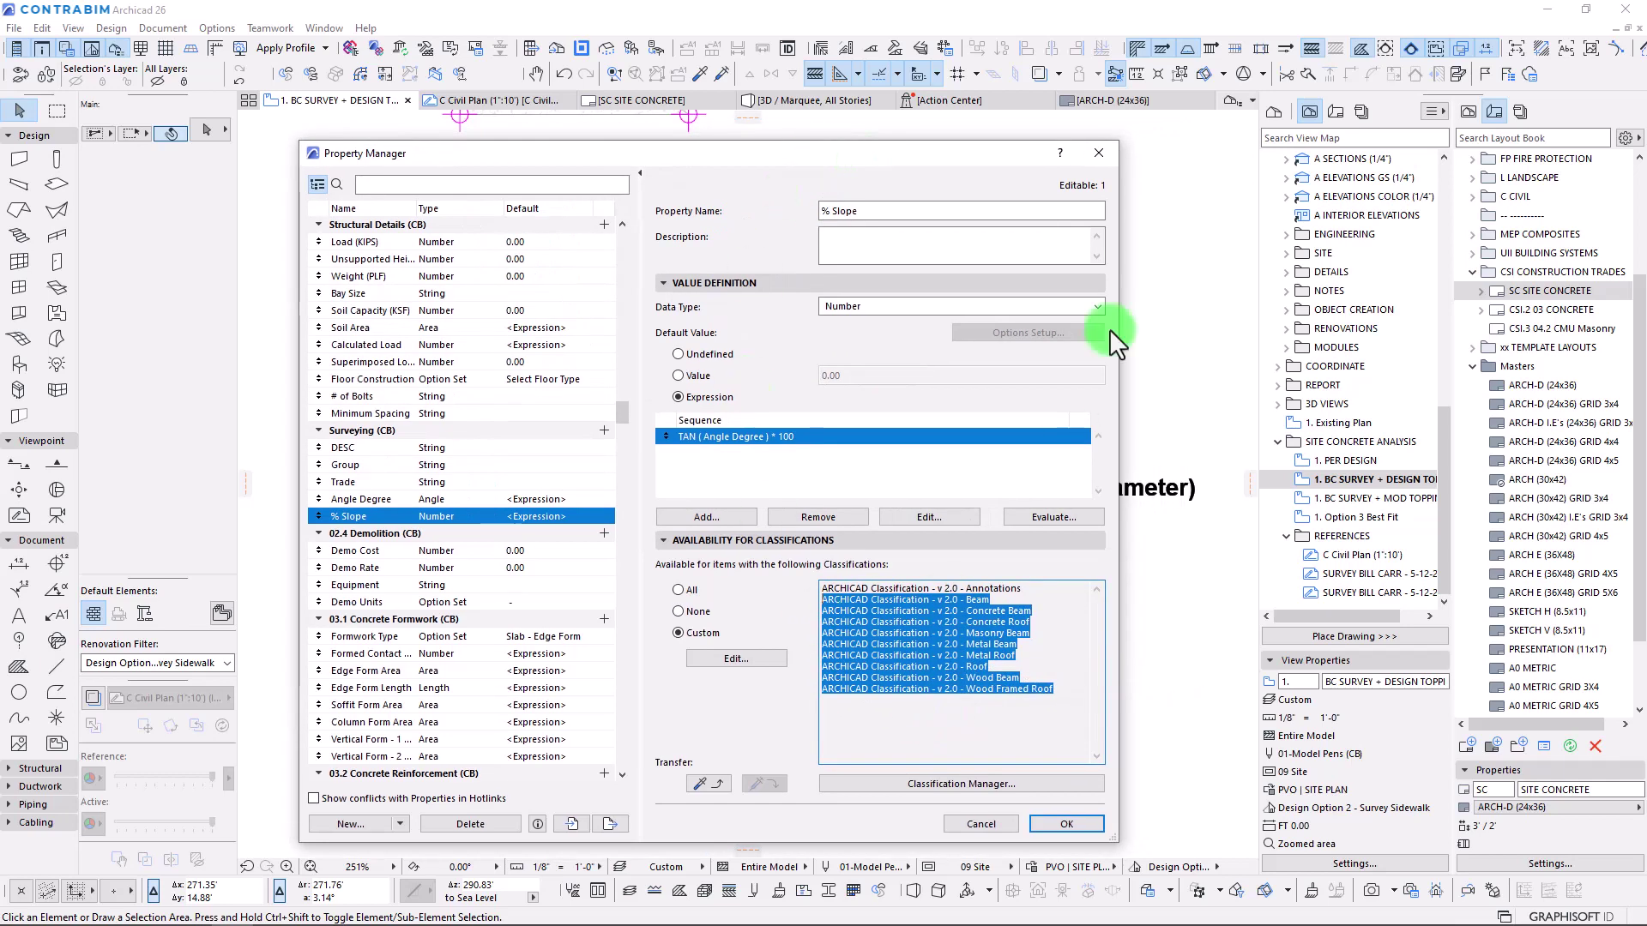
pyautogui.click(1099, 152)
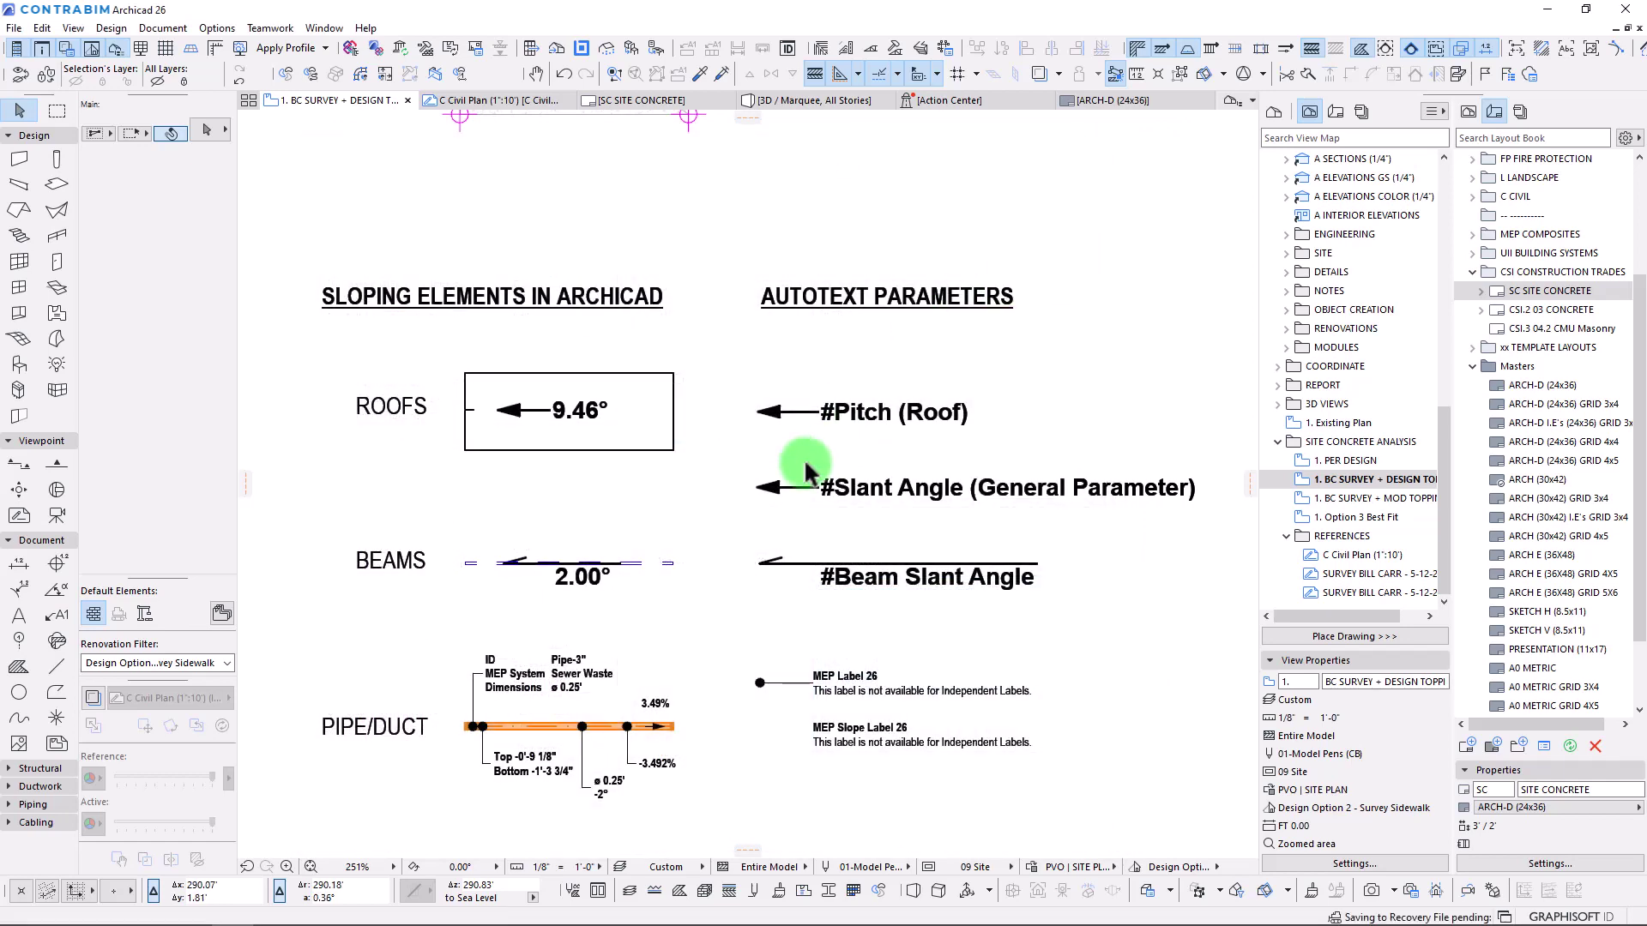
# Open the roof's slope label for text editing and add a new line below its pitch value.
pyautogui.click(503, 441)
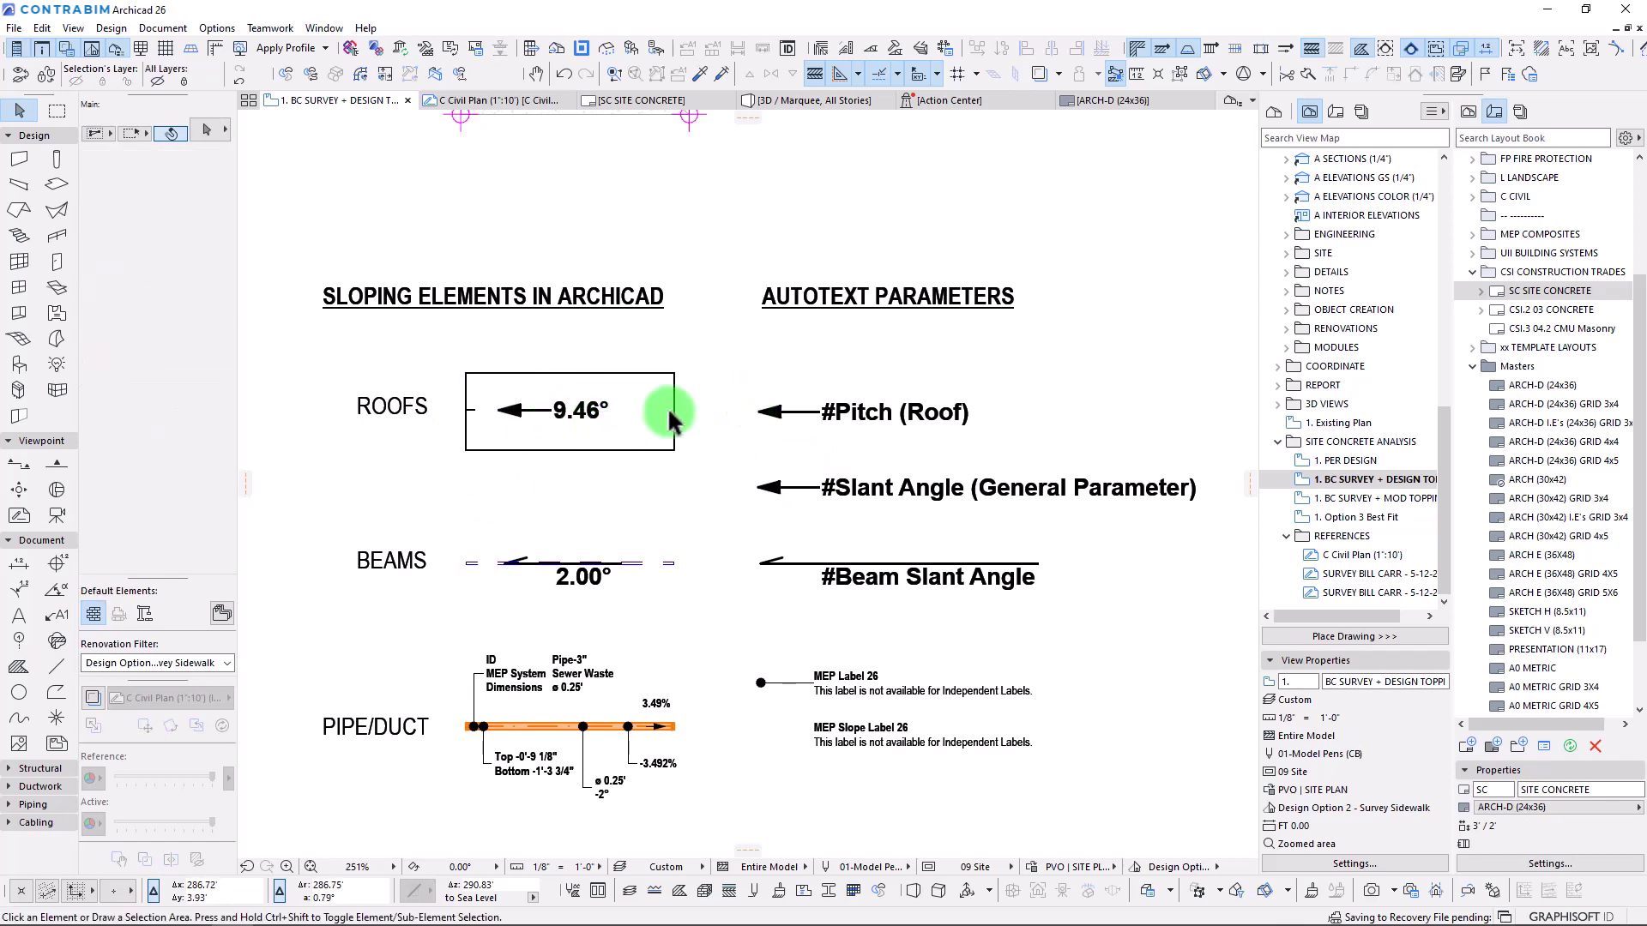
pyautogui.click(568, 412)
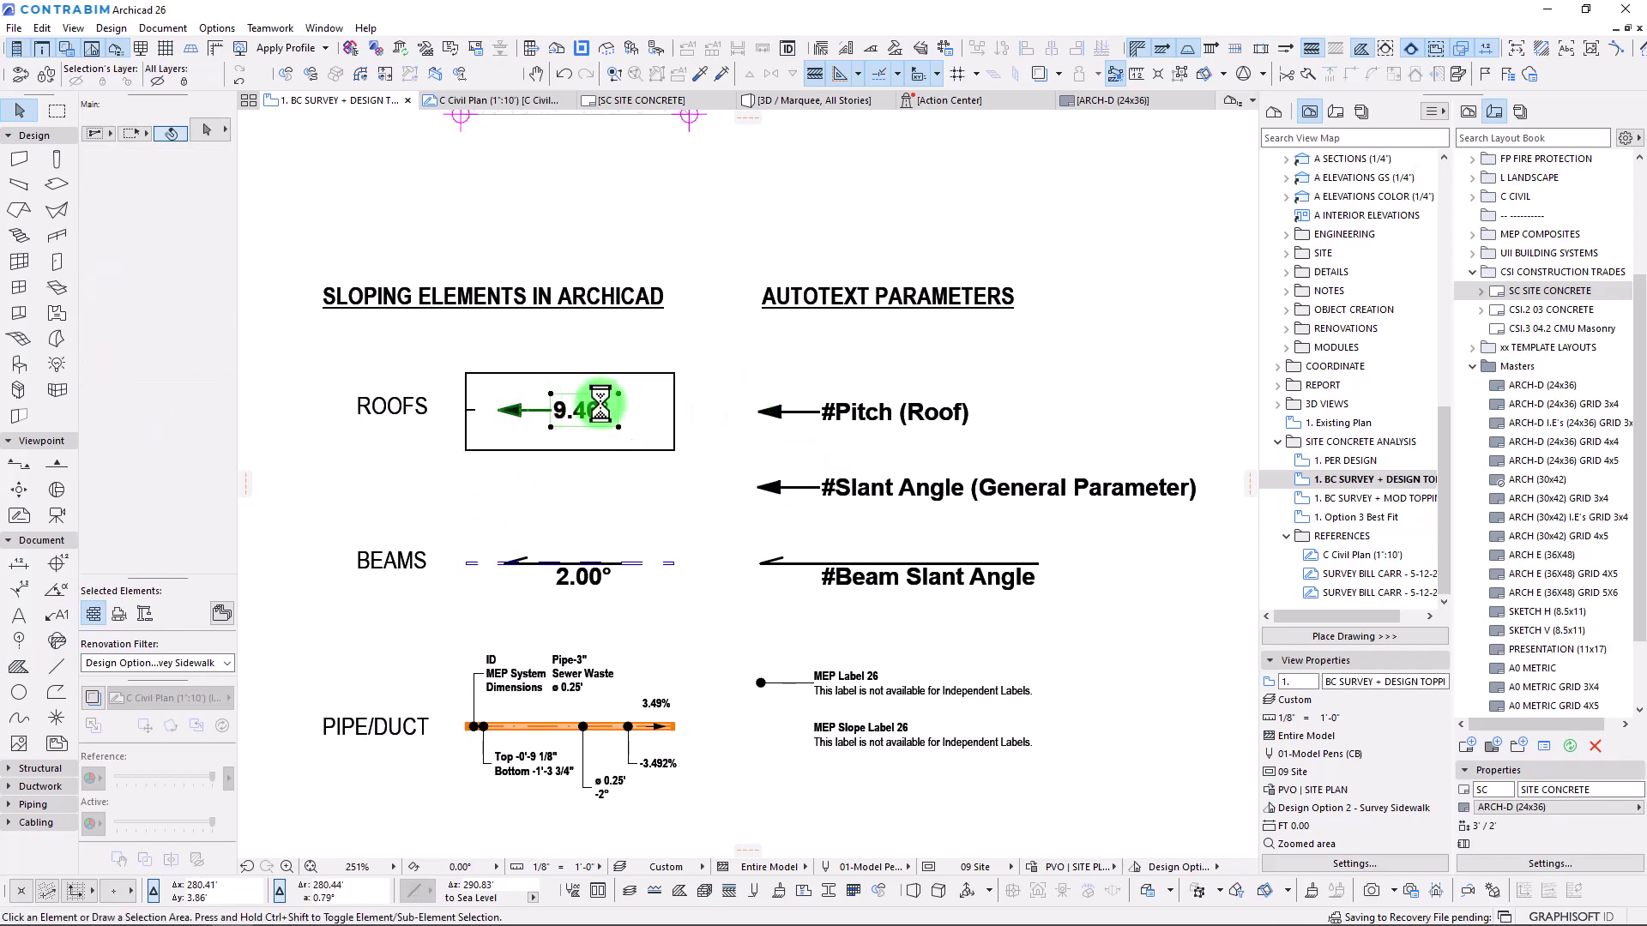
pyautogui.doubleClick(600, 408)
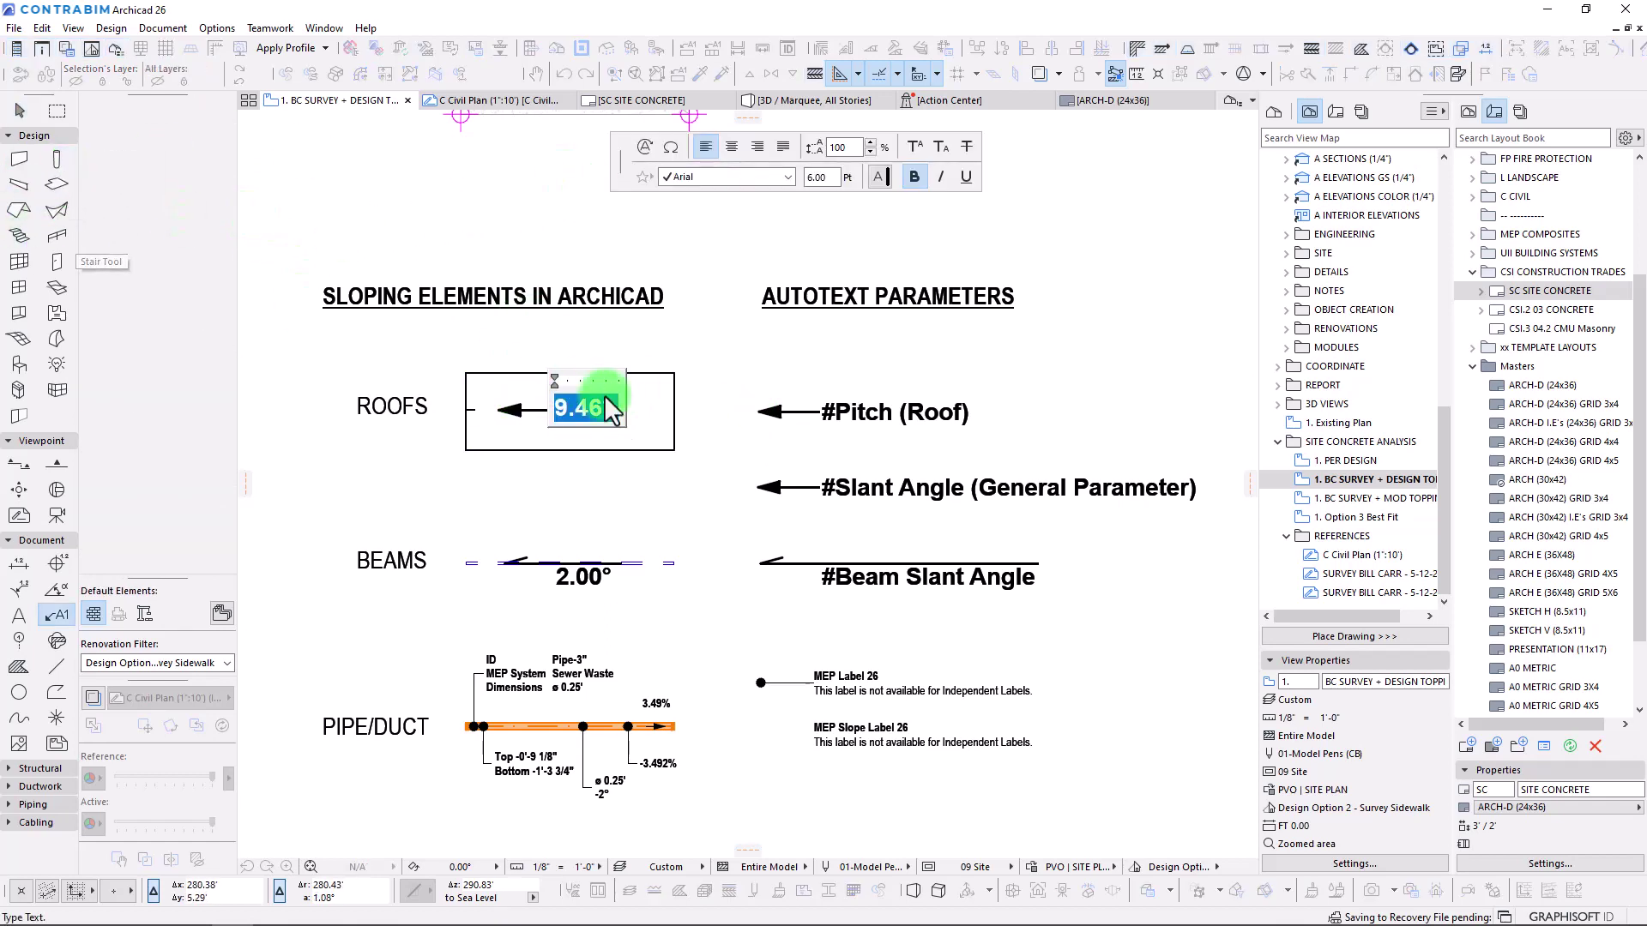
pyautogui.click(618, 408)
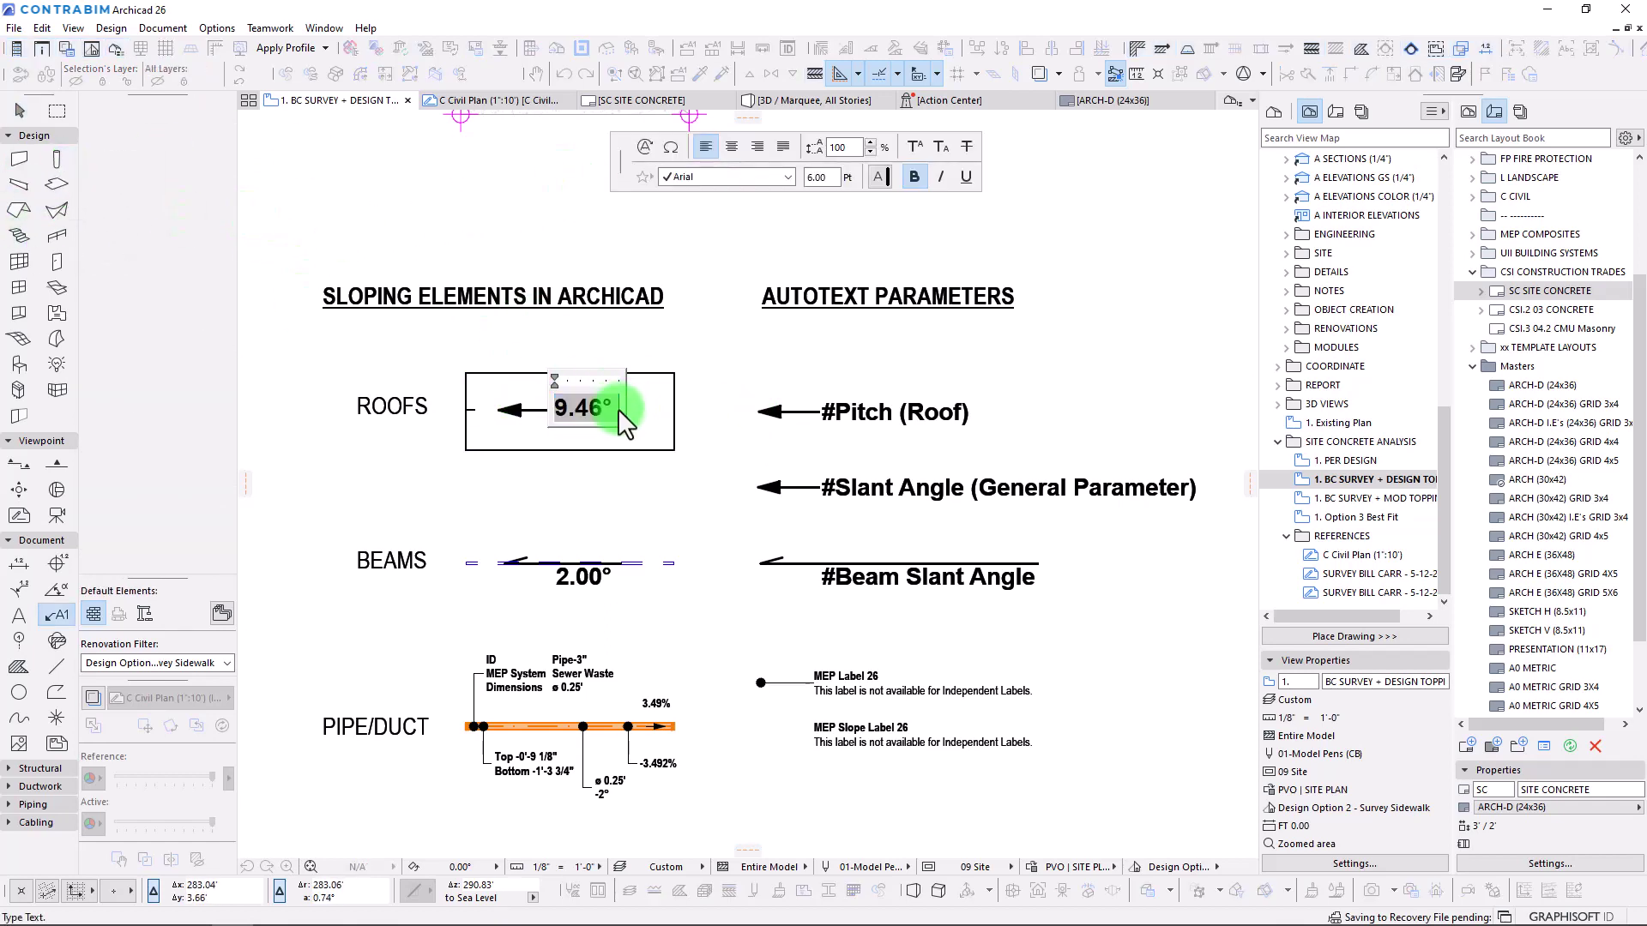
pyautogui.press('Return')
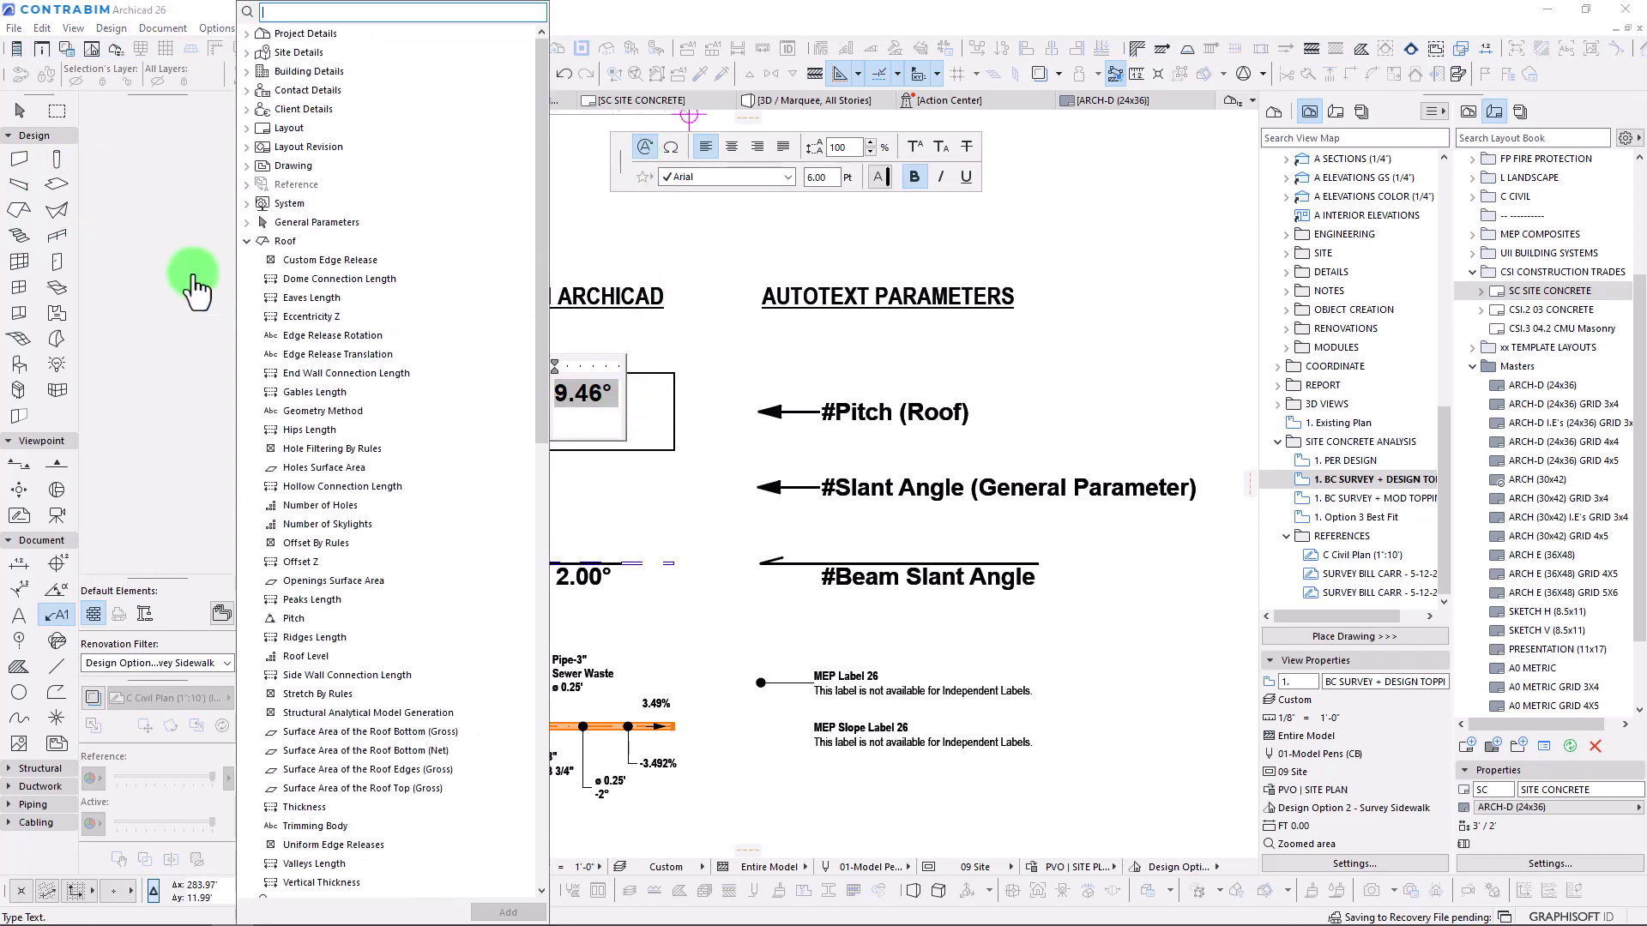
# Insert the Angle Degree and % Slope properties from the Surveying (CB) group as autotext on the label's new line.
pyautogui.click(248, 242)
pyautogui.click(248, 279)
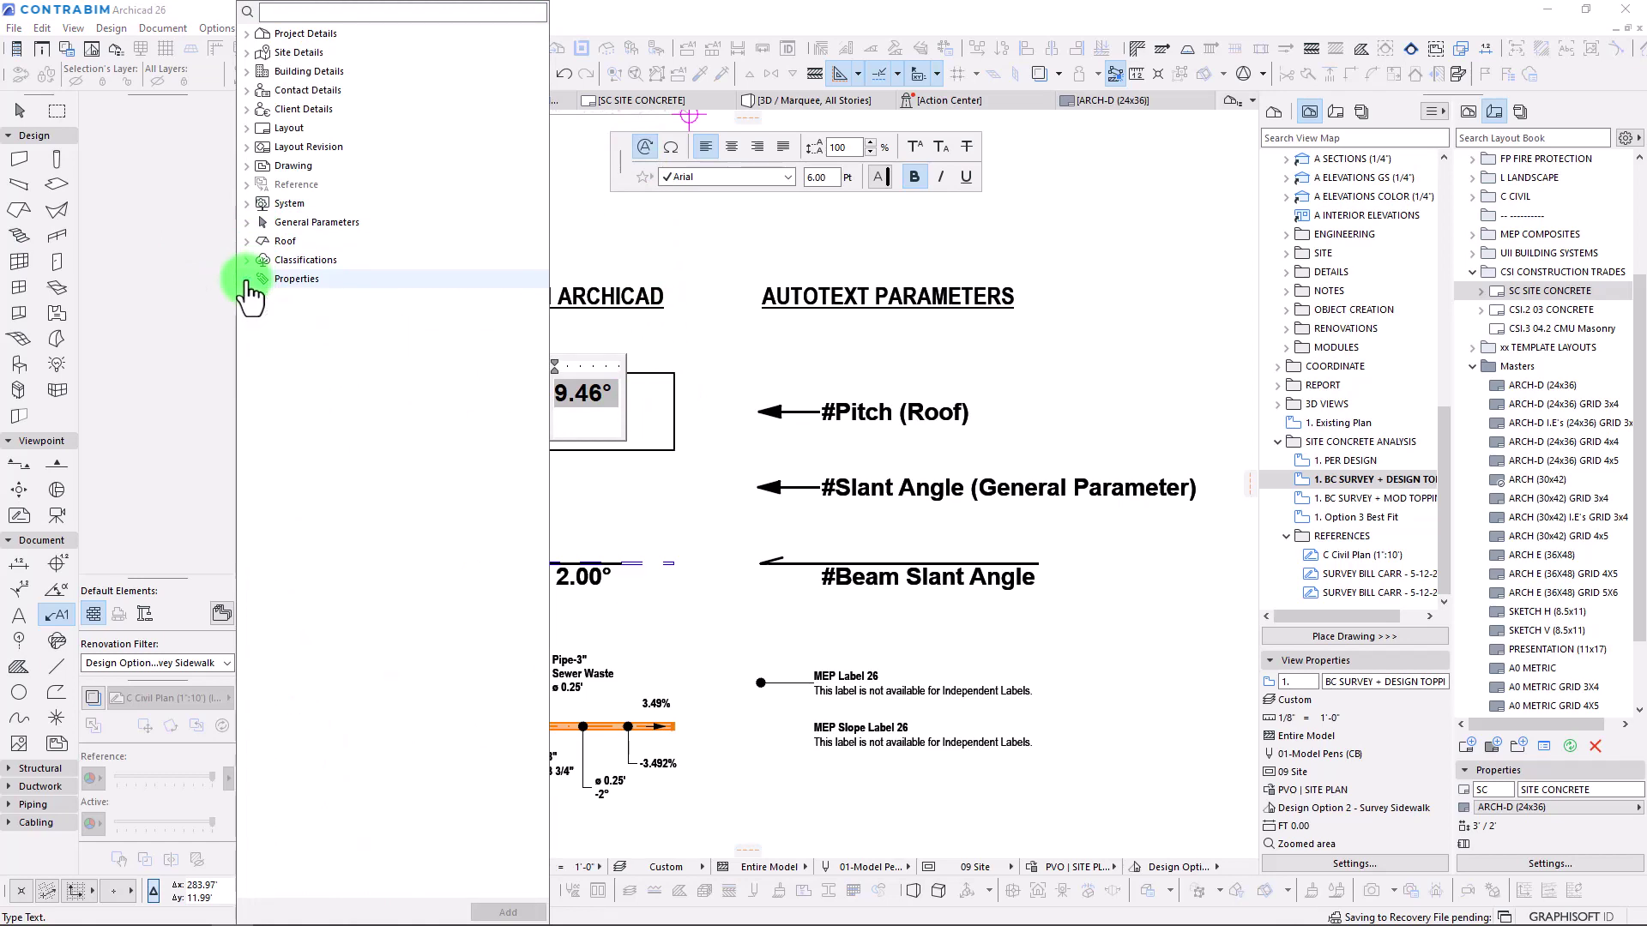
pyautogui.click(248, 278)
pyautogui.click(313, 525)
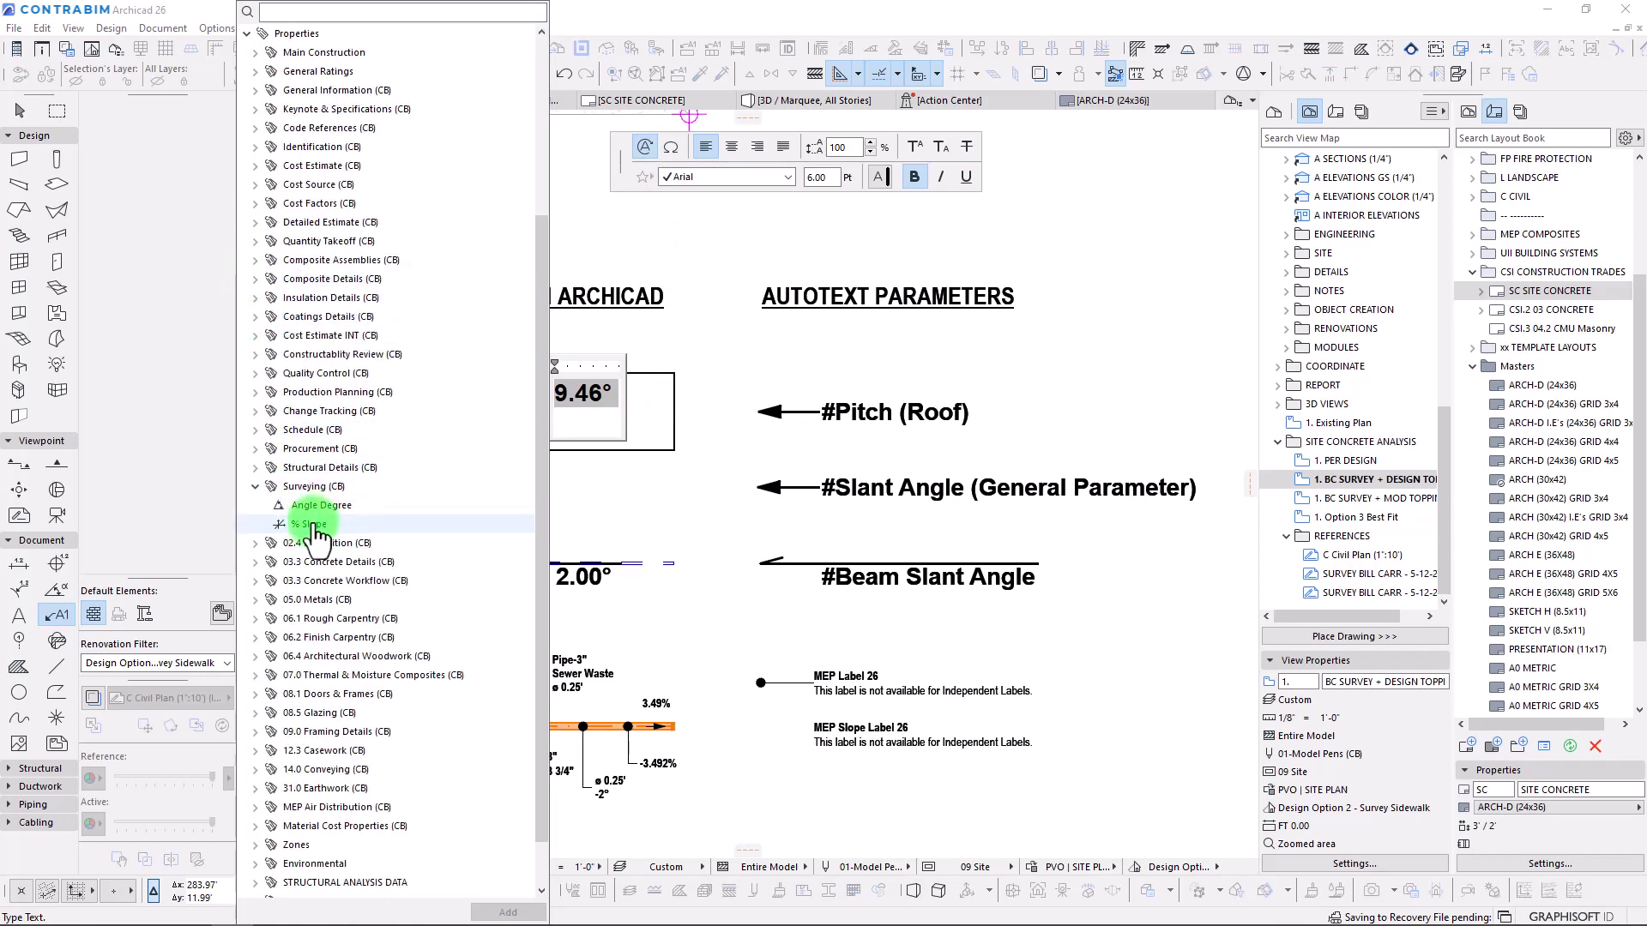
pyautogui.click(313, 506)
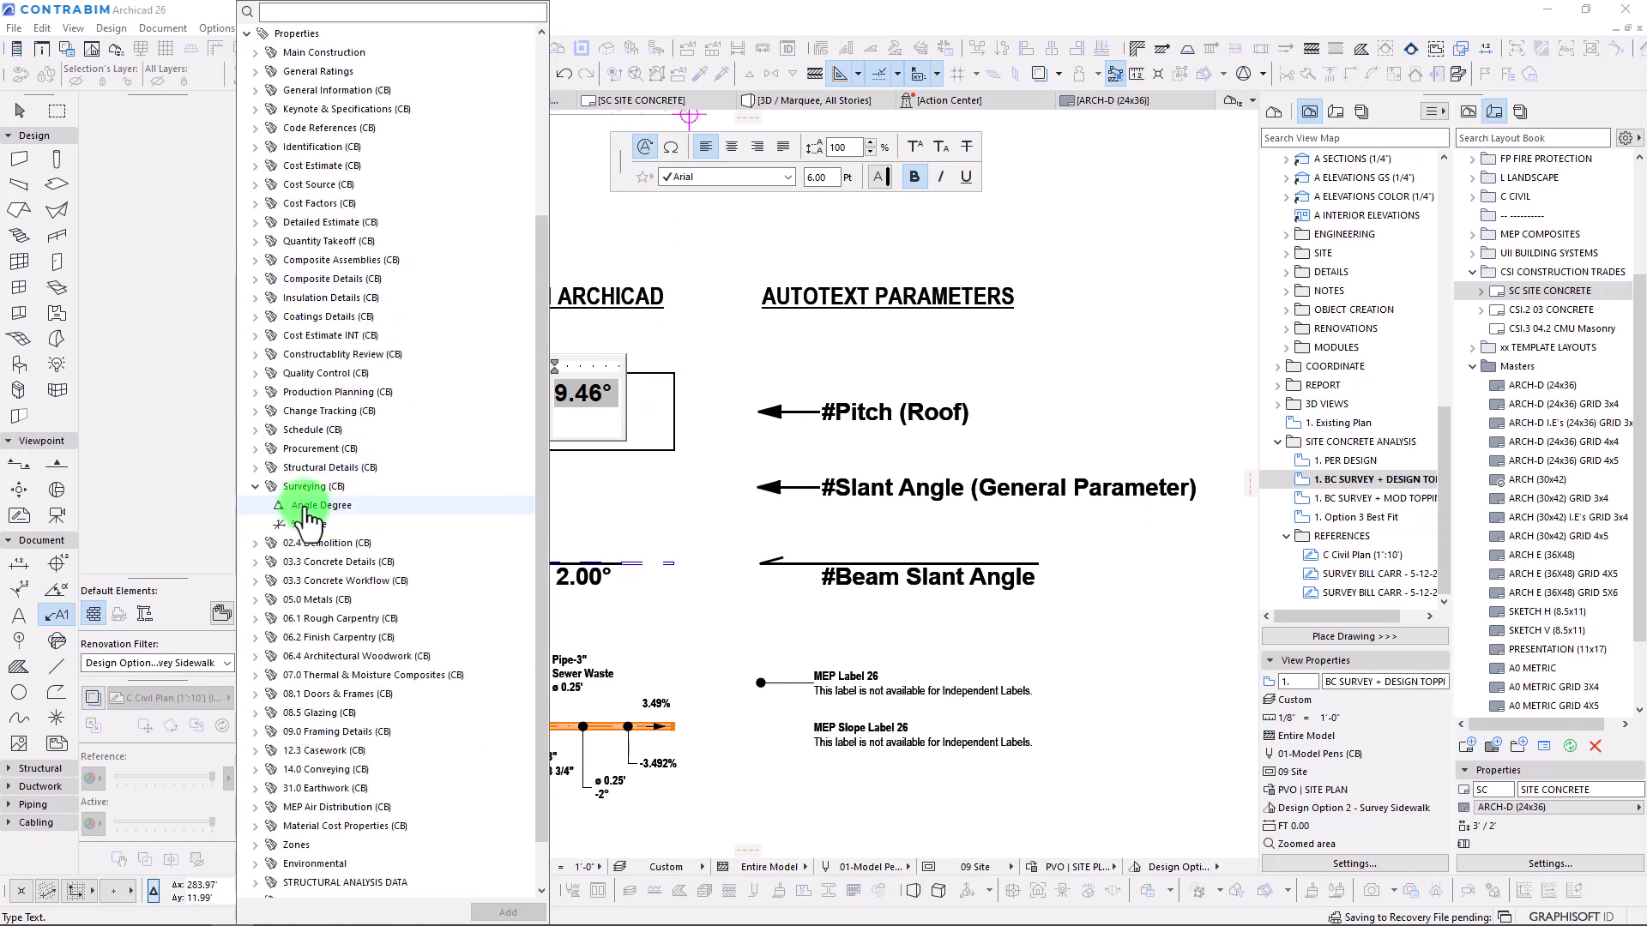
pyautogui.doubleClick(313, 506)
pyautogui.click(582, 421)
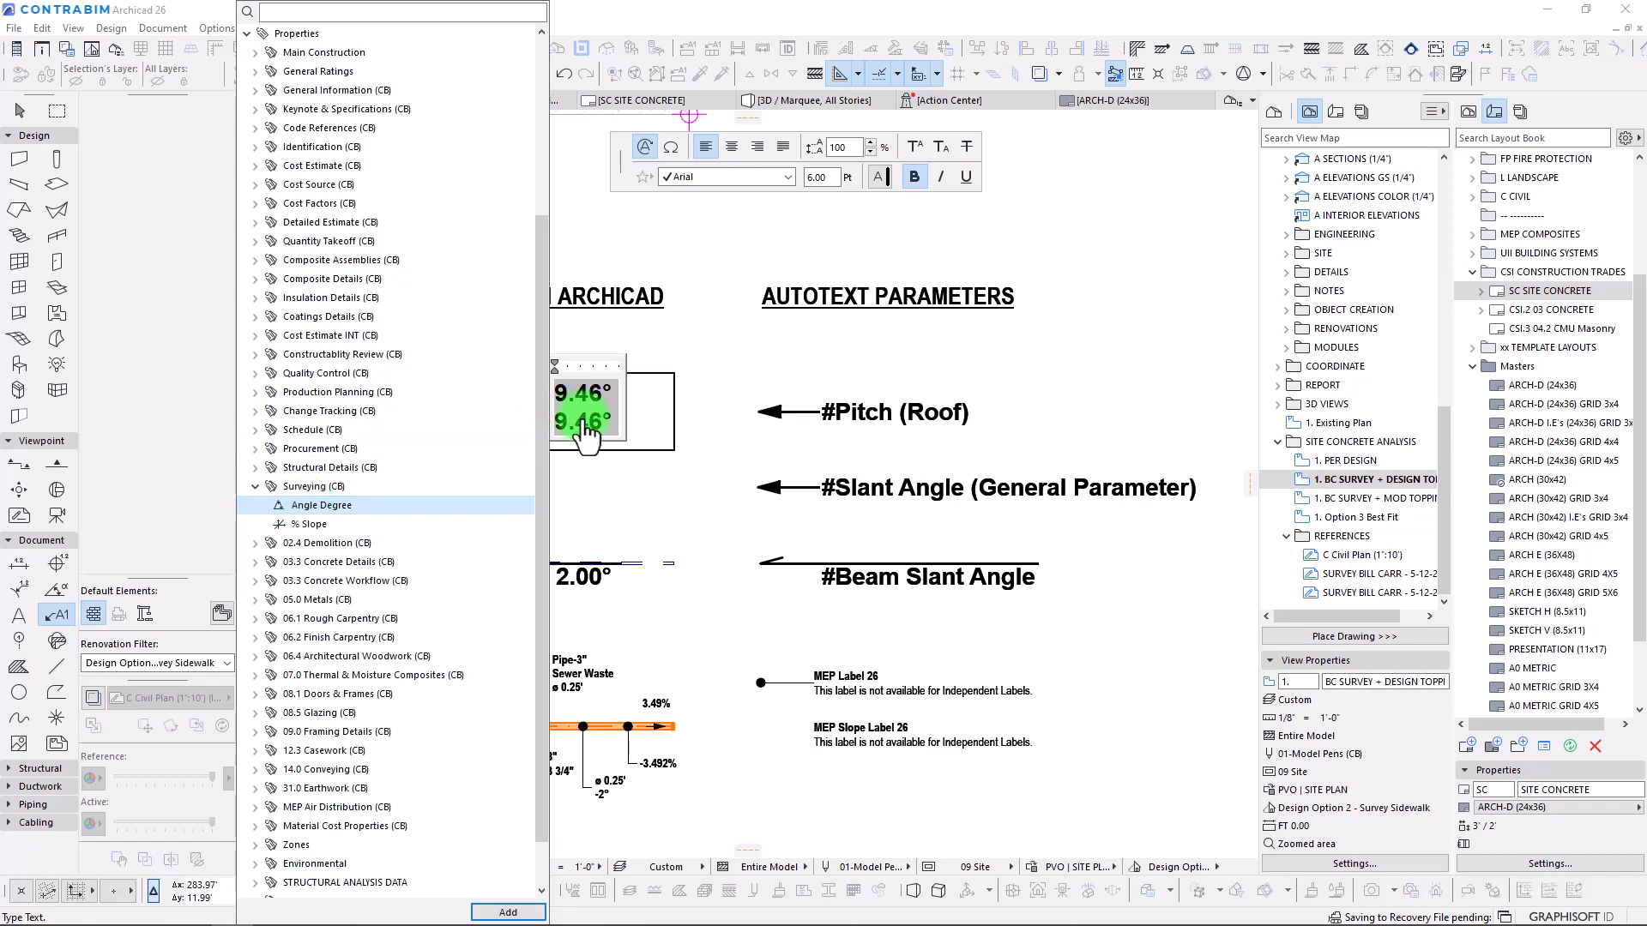
pyautogui.doubleClick(306, 525)
pyautogui.click(593, 428)
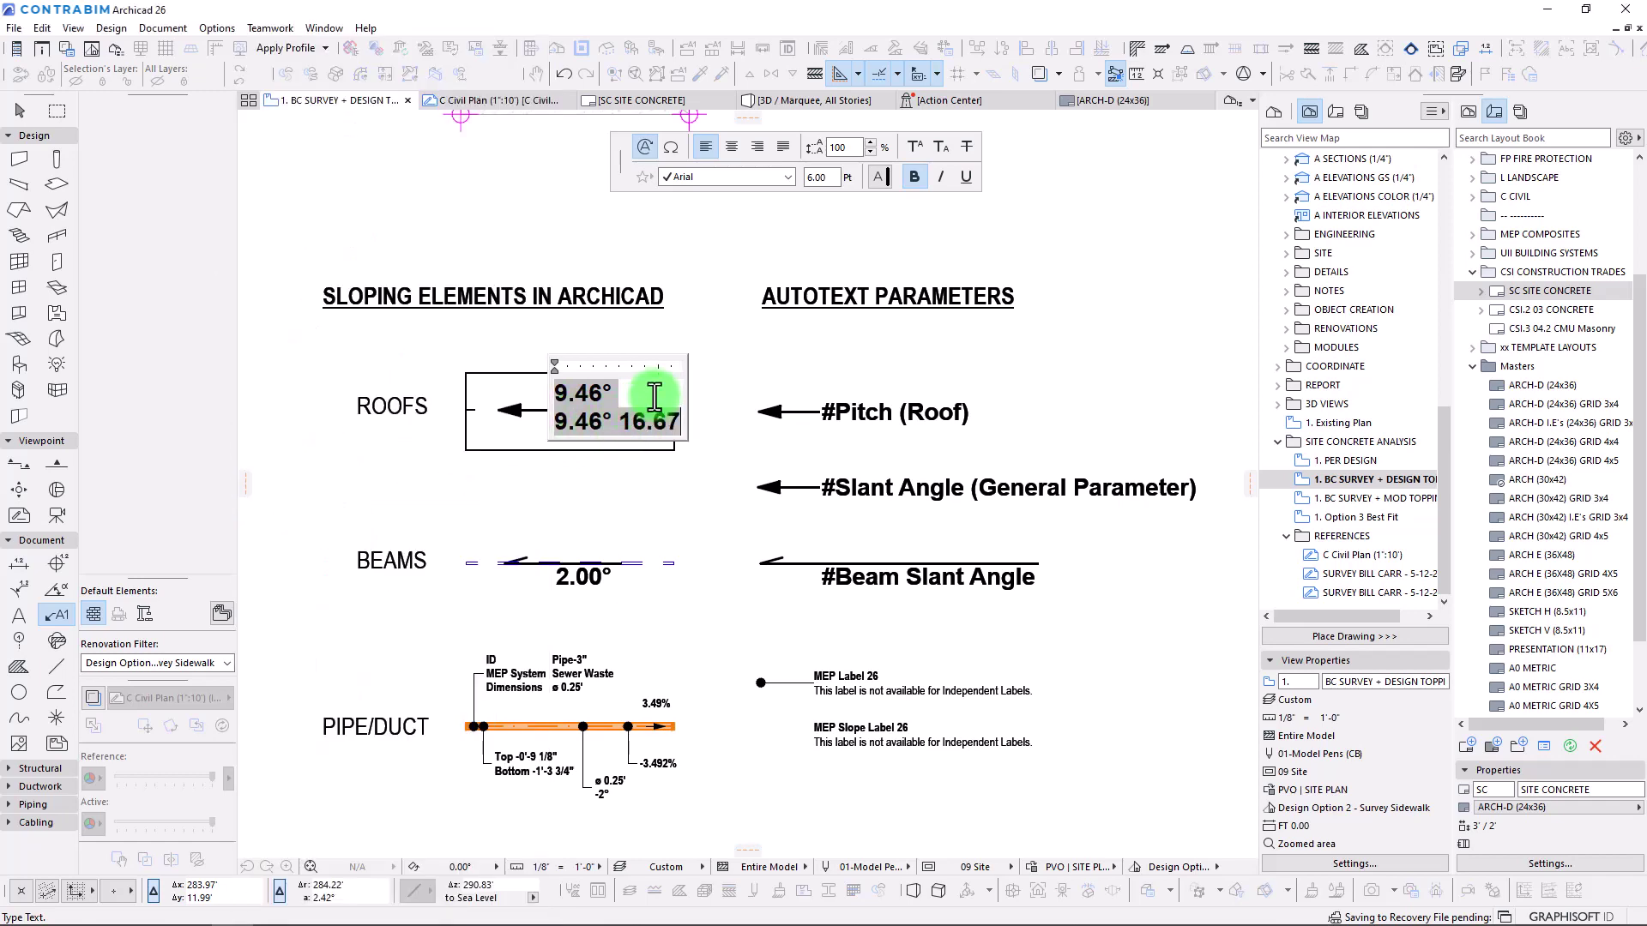
# Delete the roof label's original pitch line and place the % Slope value on its own line followed by %.
pyautogui.moveTo(638, 395); pyautogui.dragTo(520, 386)
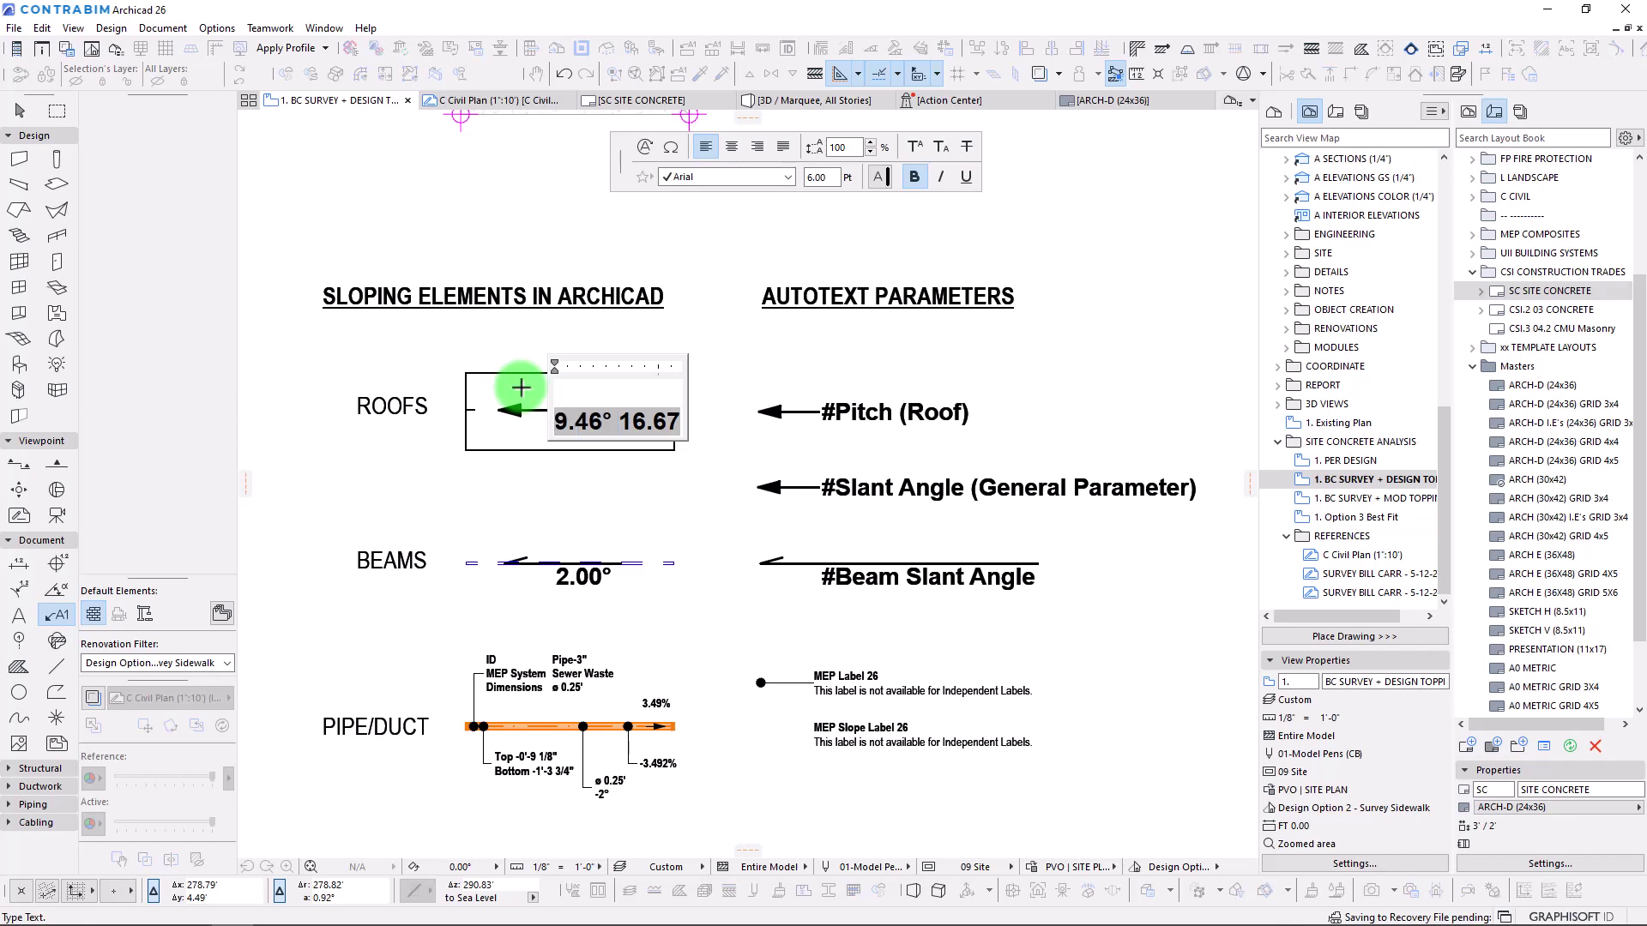
pyautogui.press('Delete')
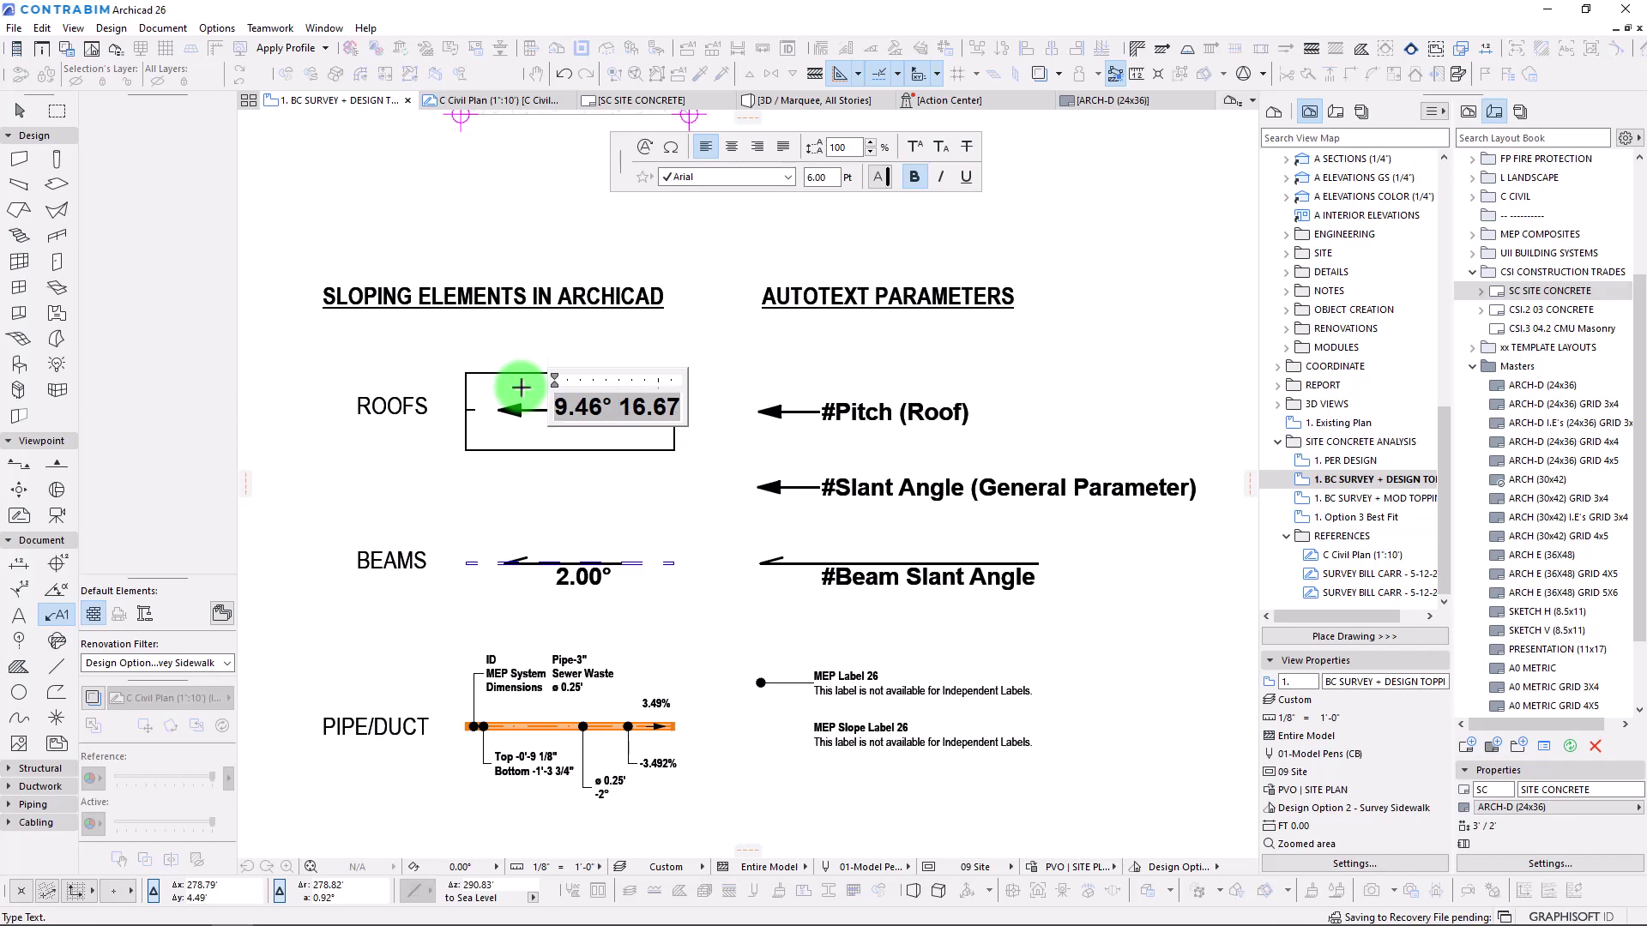
pyautogui.press('Return')
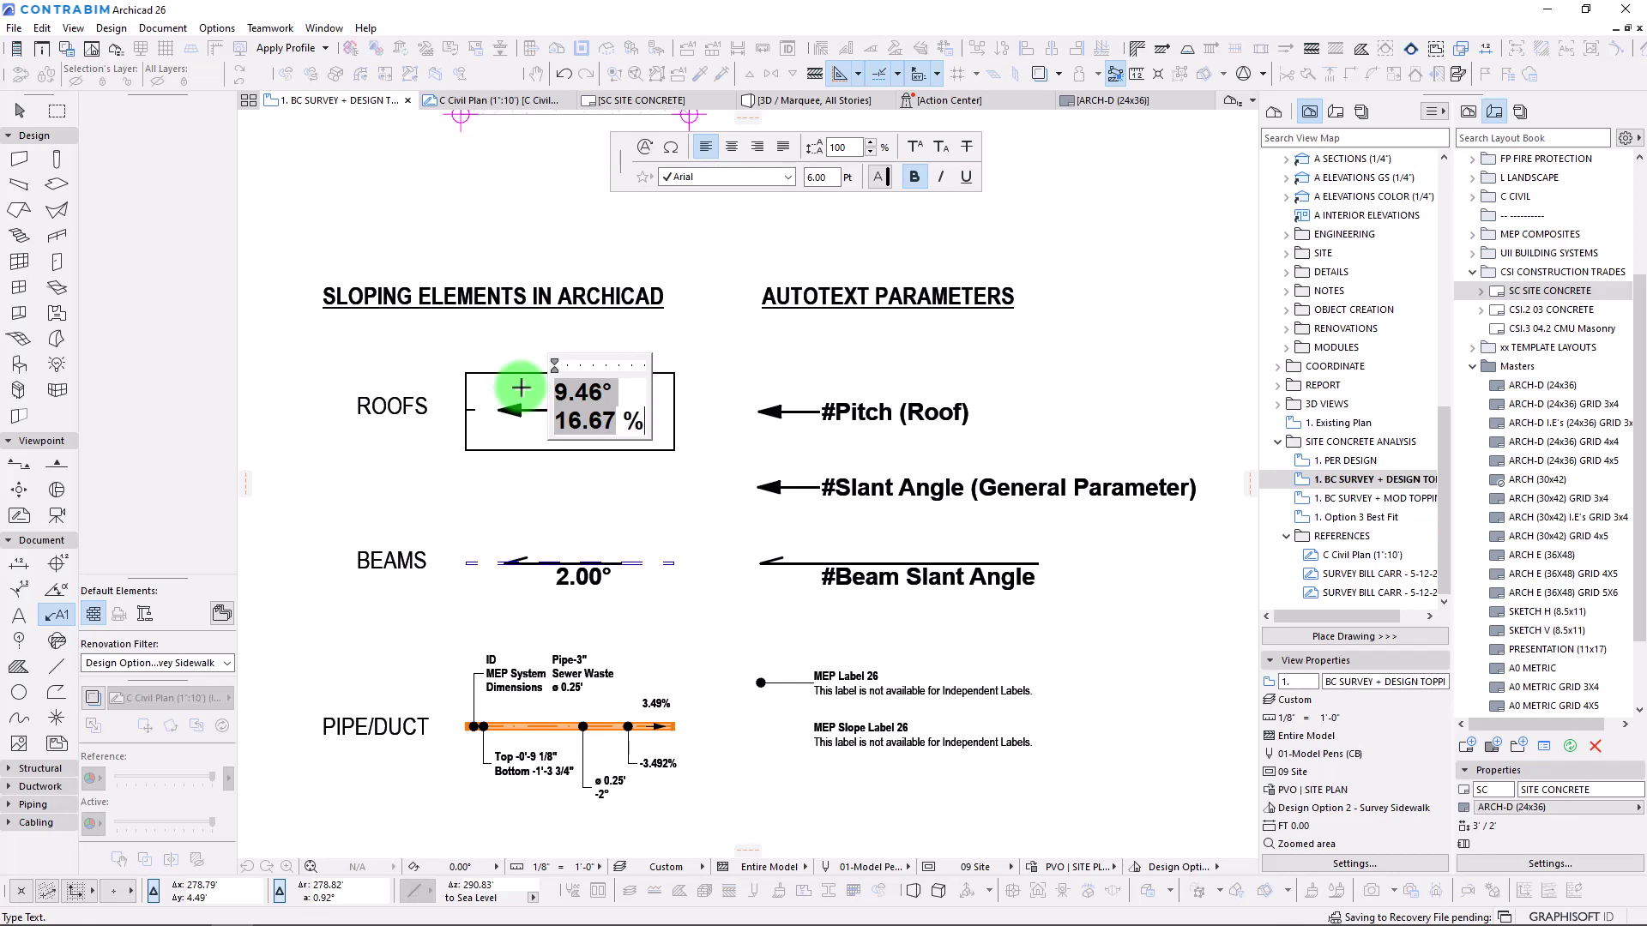
pyautogui.click(797, 329)
# Switch the roof's pitch format from percent to rise in 12" and set the pitch to 0.25'.
pyautogui.click(484, 384)
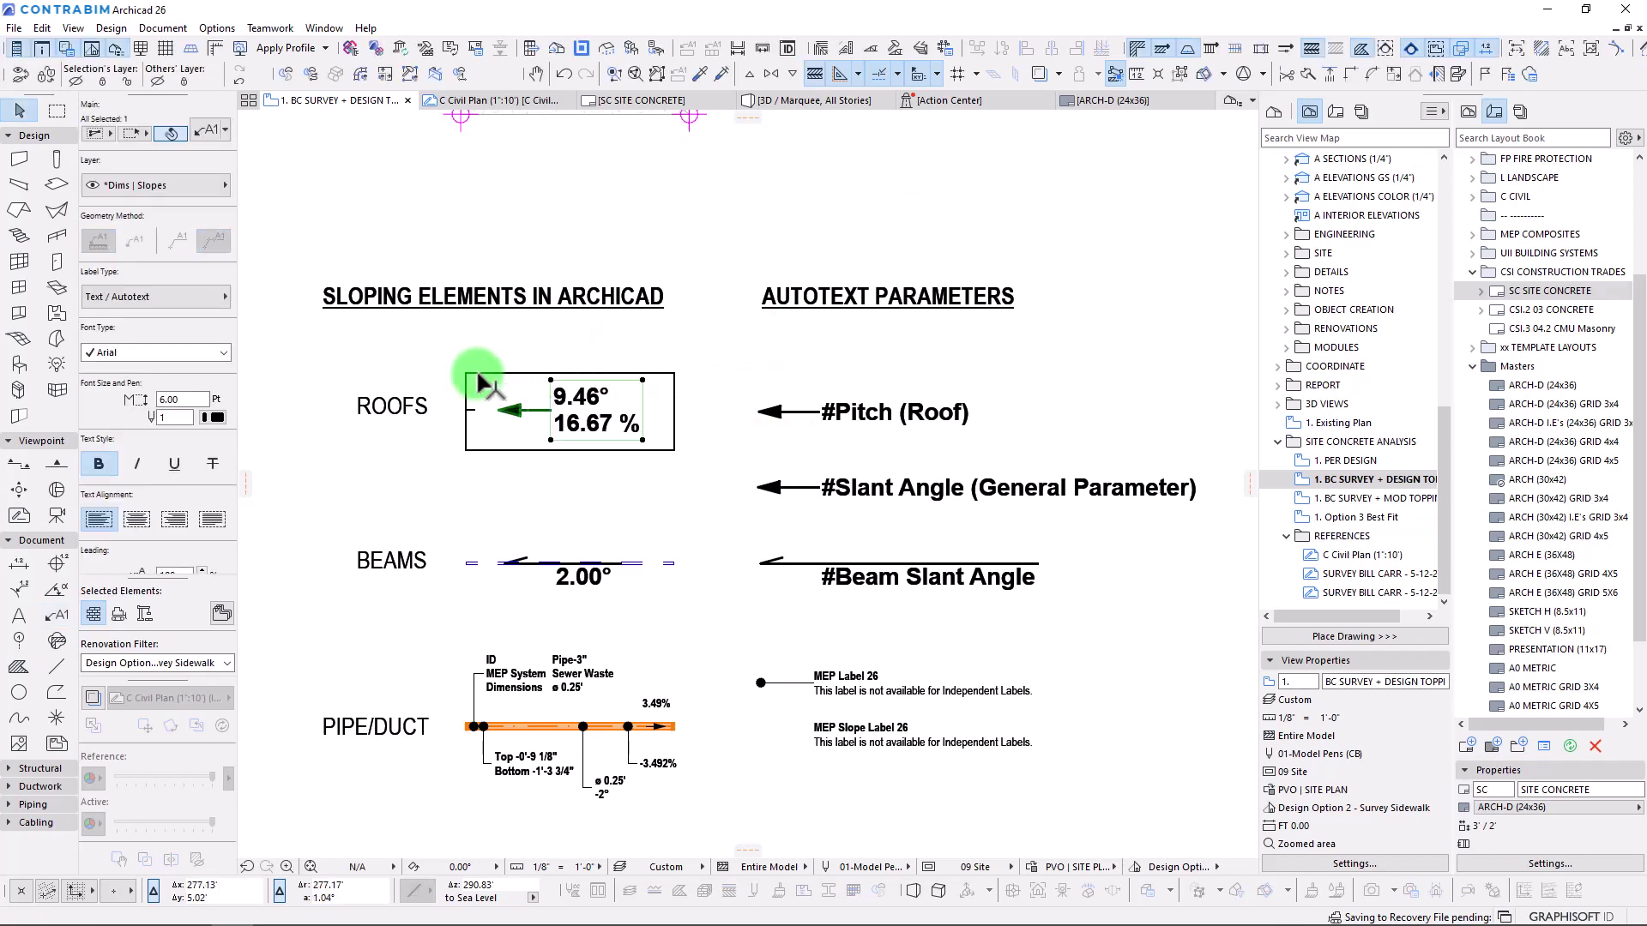
pyautogui.click(478, 374)
pyautogui.scroll(-8, 142, 439)
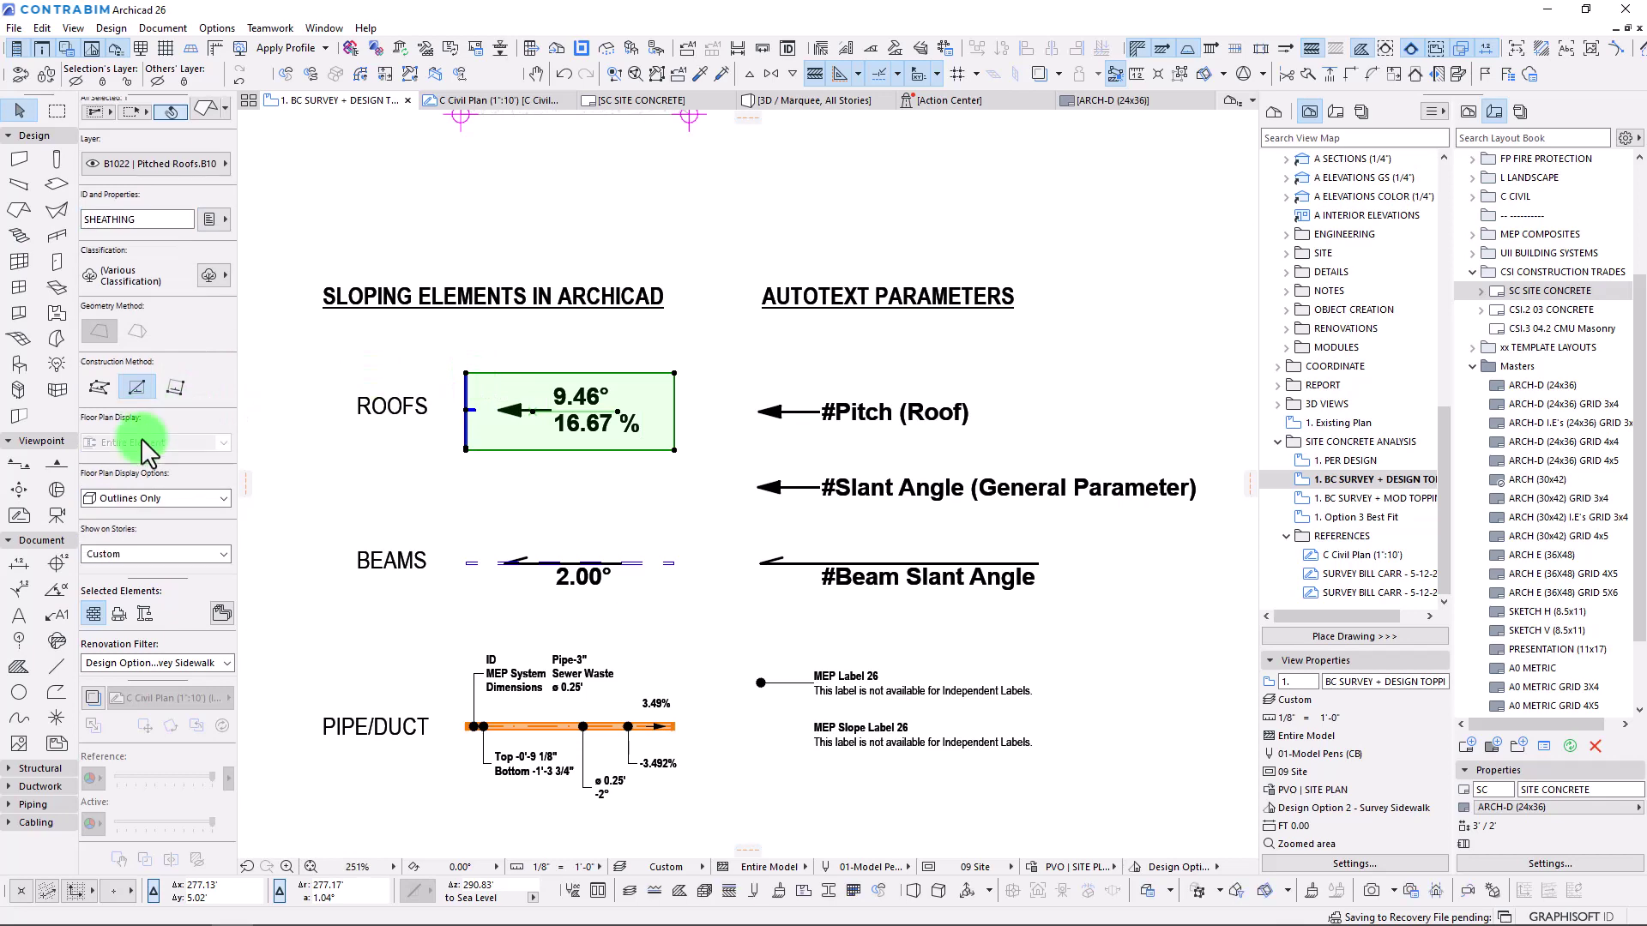
pyautogui.click(162, 466)
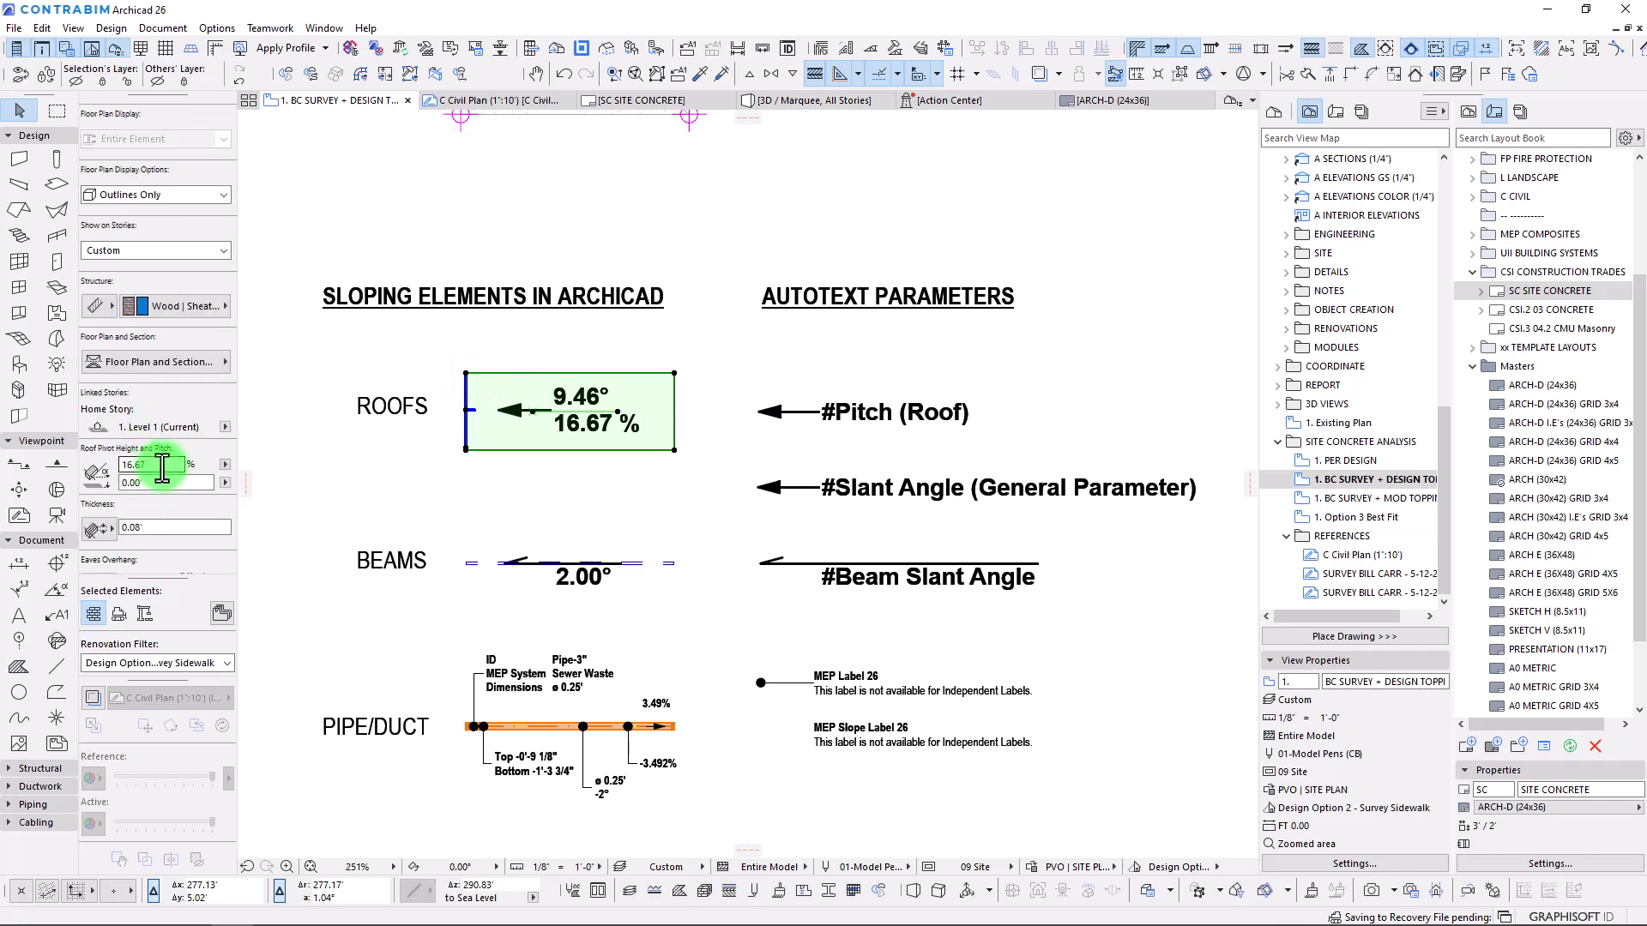
pyautogui.click(226, 464)
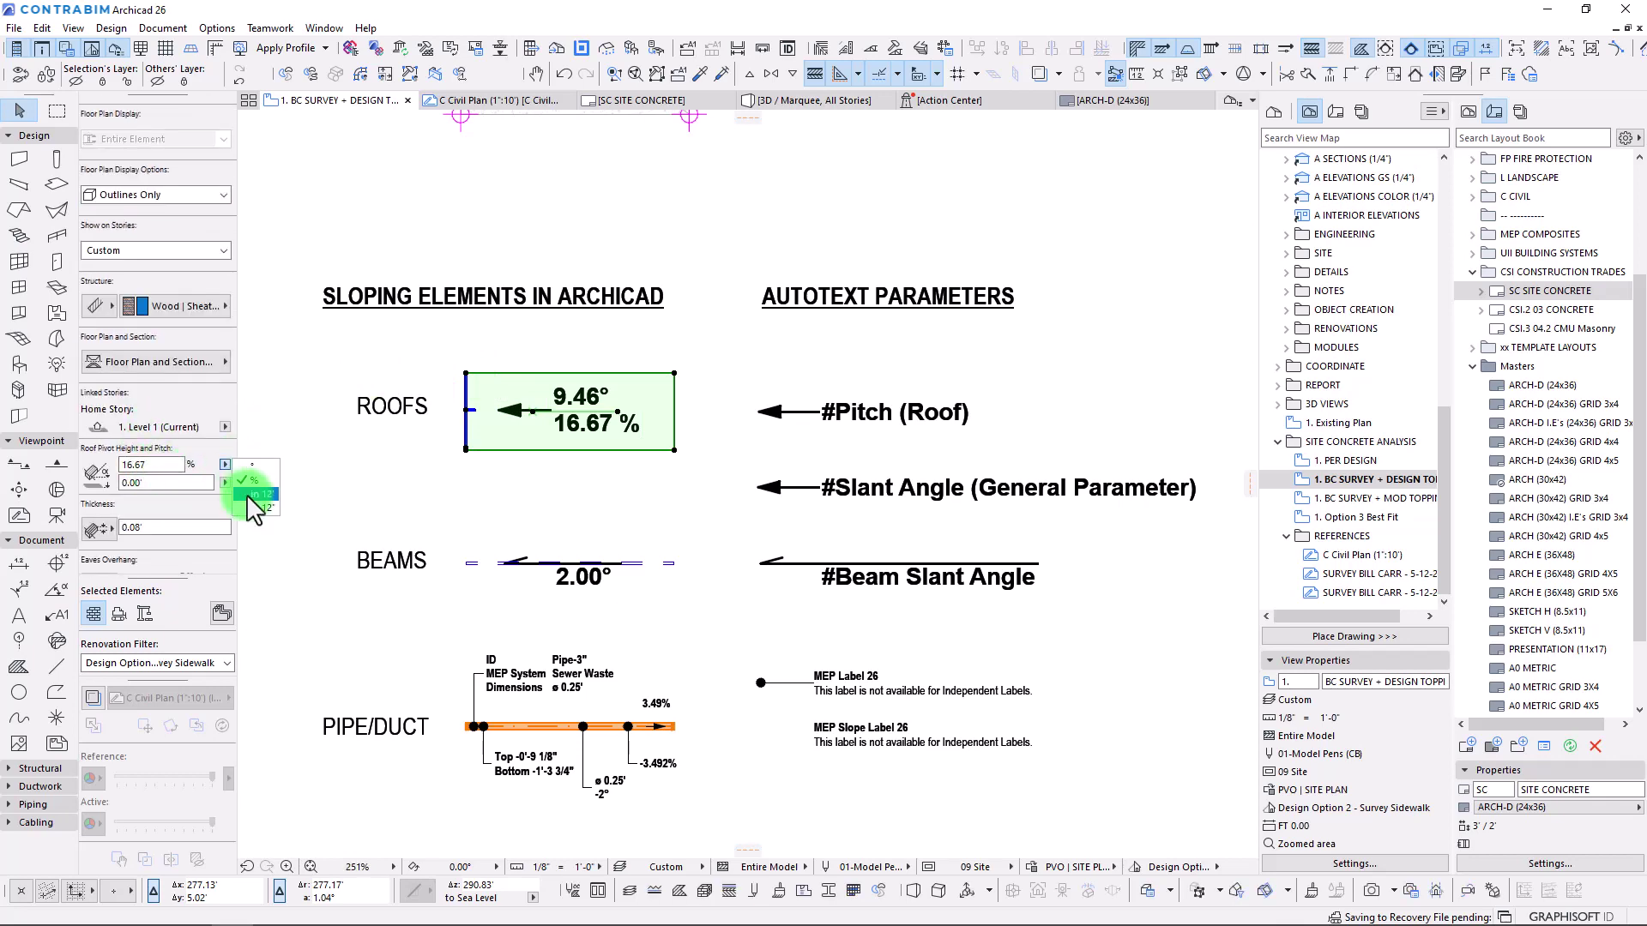
pyautogui.click(156, 465)
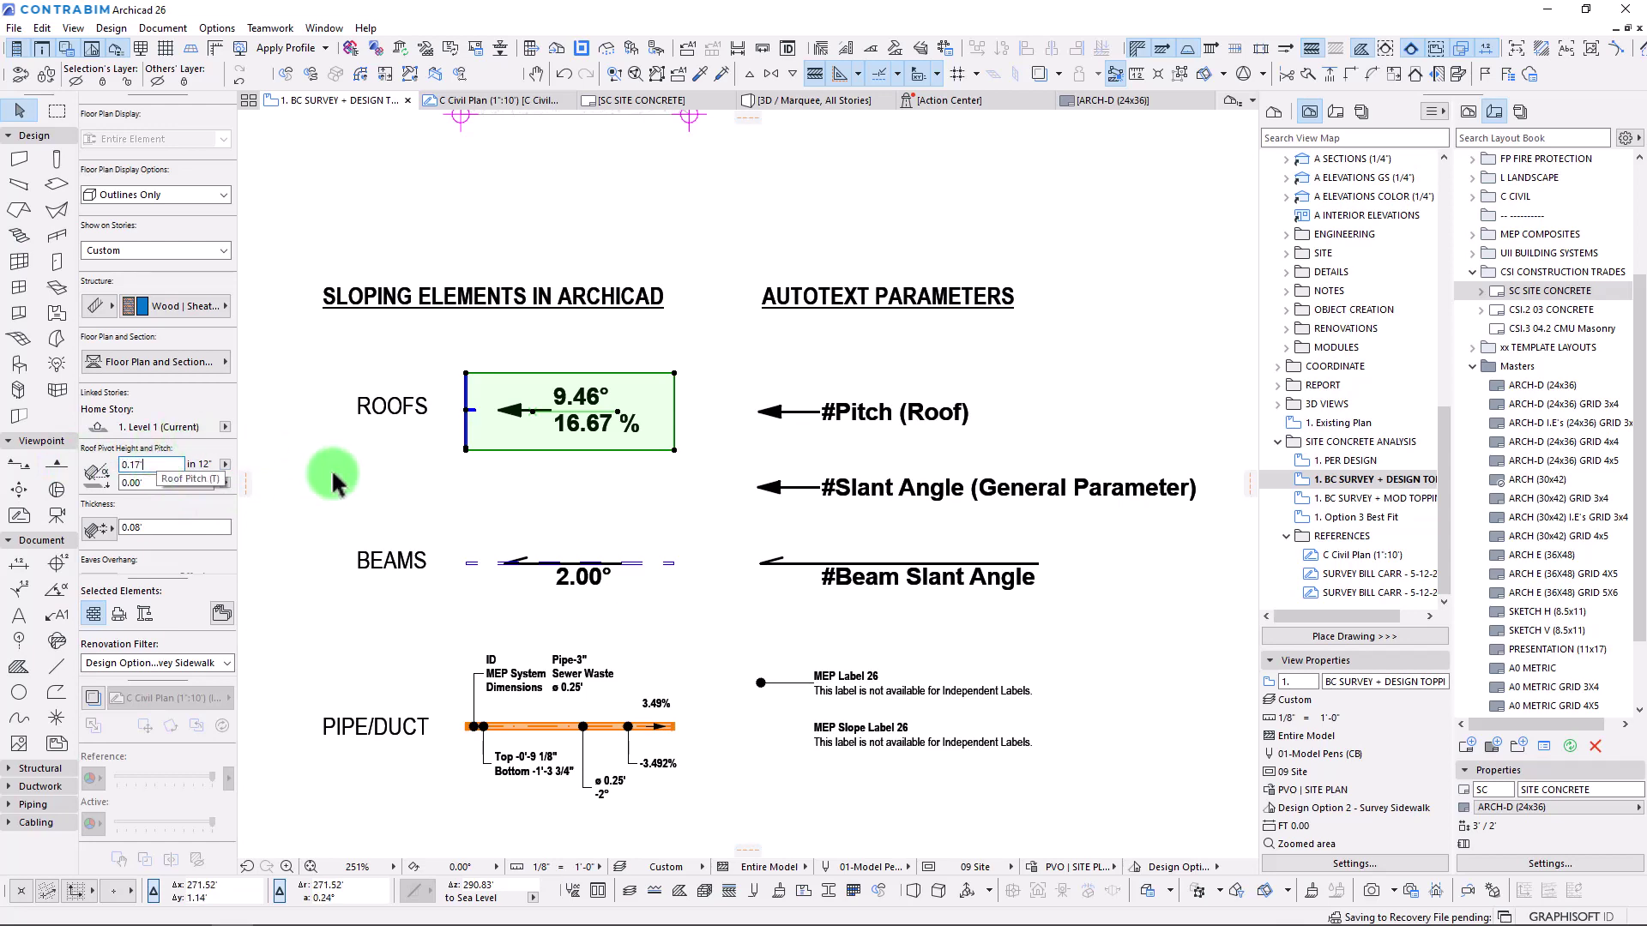
pyautogui.write('25')
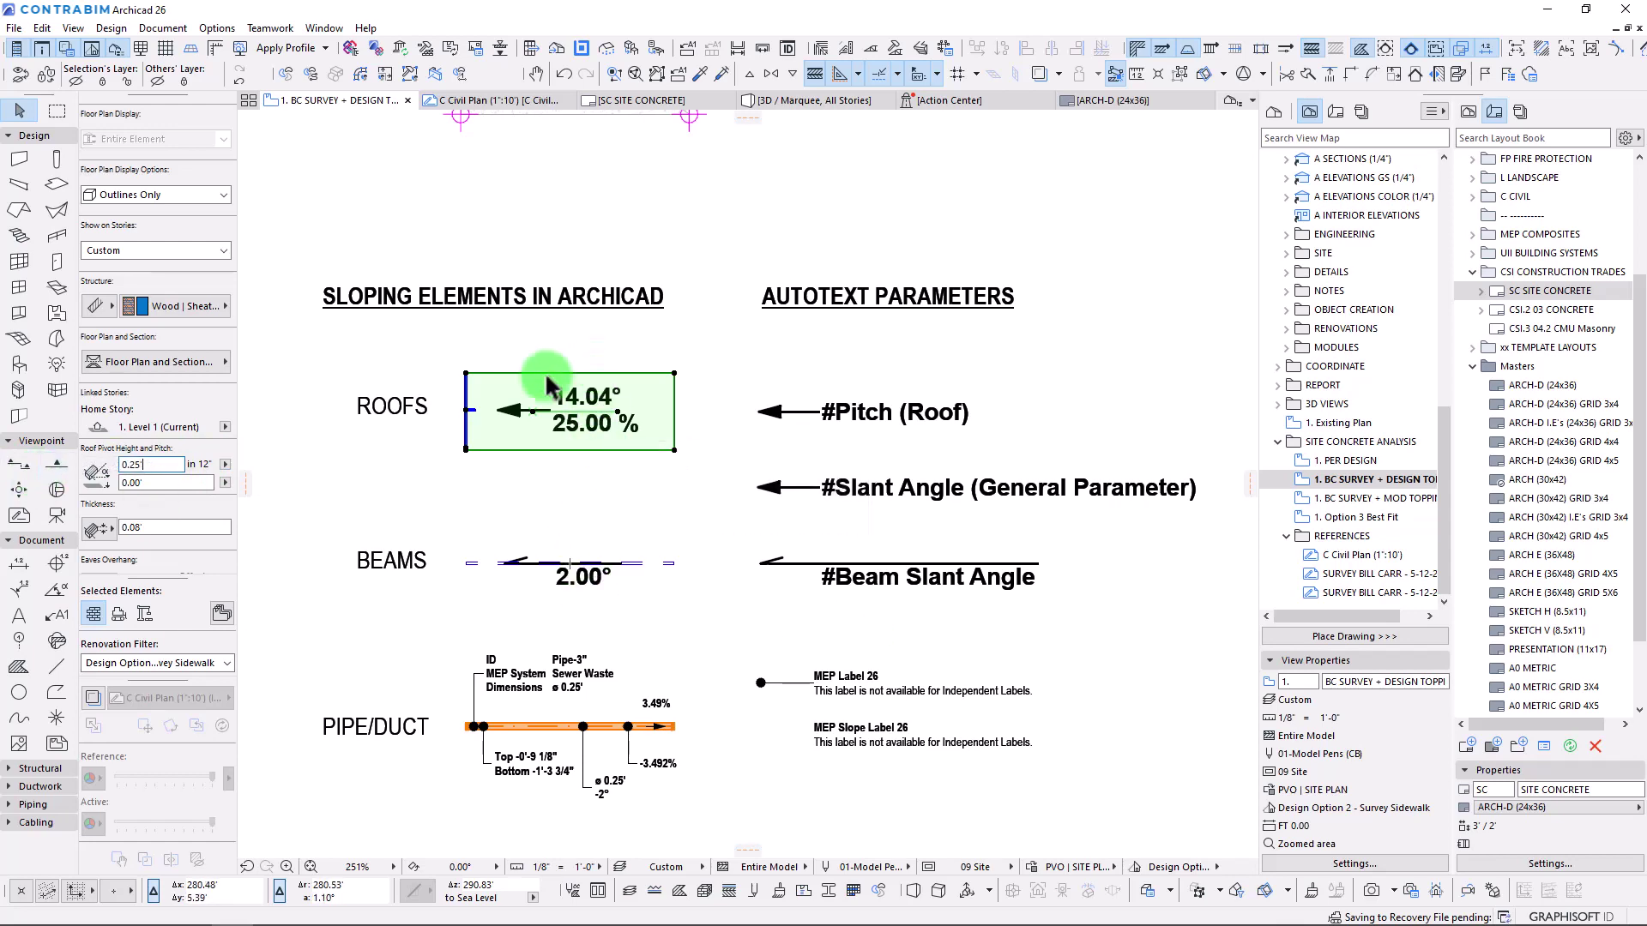
pyautogui.moveTo(519, 455)
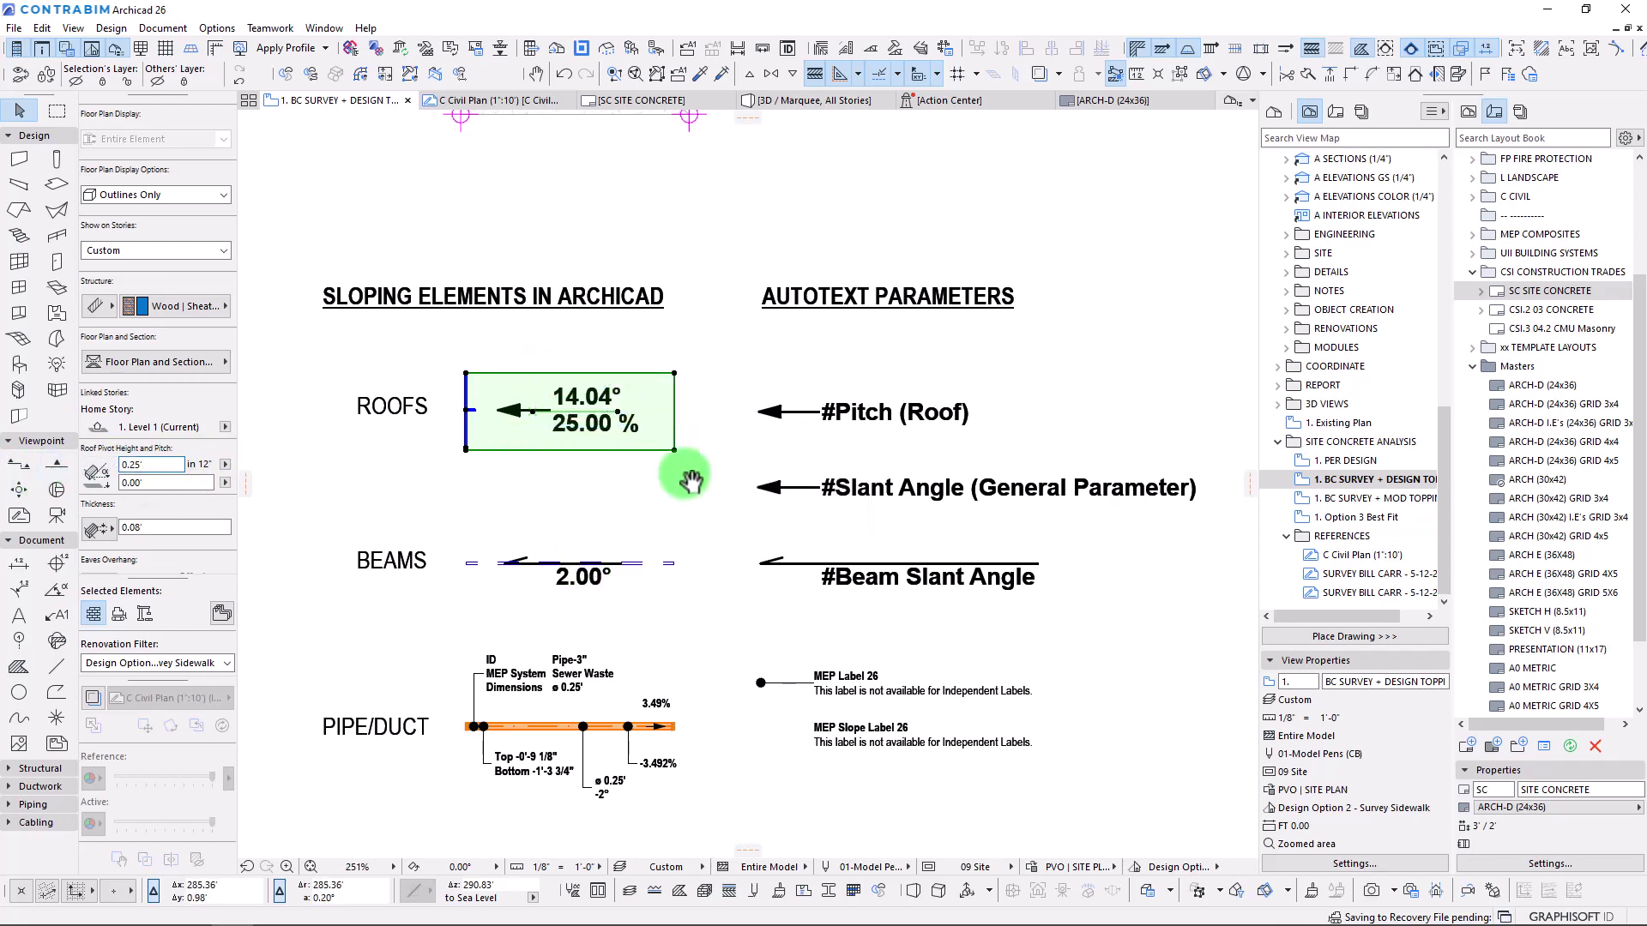
pyautogui.moveTo(688, 474); pyautogui.dragTo(664, 430, button='middle')
pyautogui.press('Escape')
# Open the beam's slope label for text editing, review its Beam Slant Angle autotext parameter, and add a new line below the angle.
pyautogui.click(497, 525)
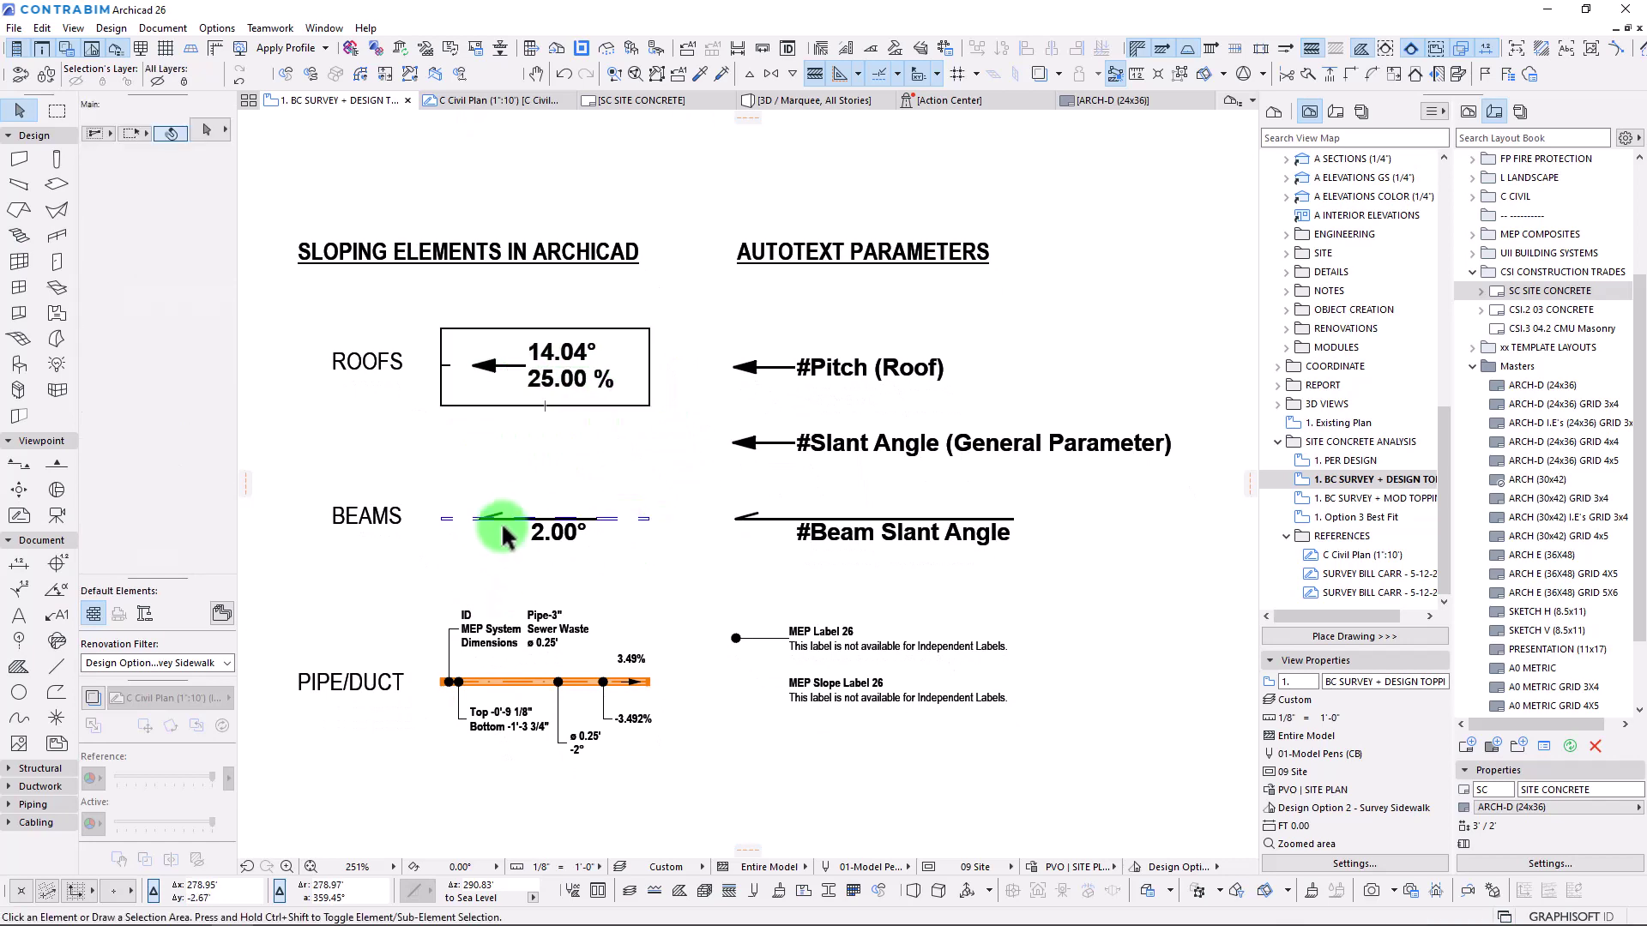
pyautogui.click(595, 543)
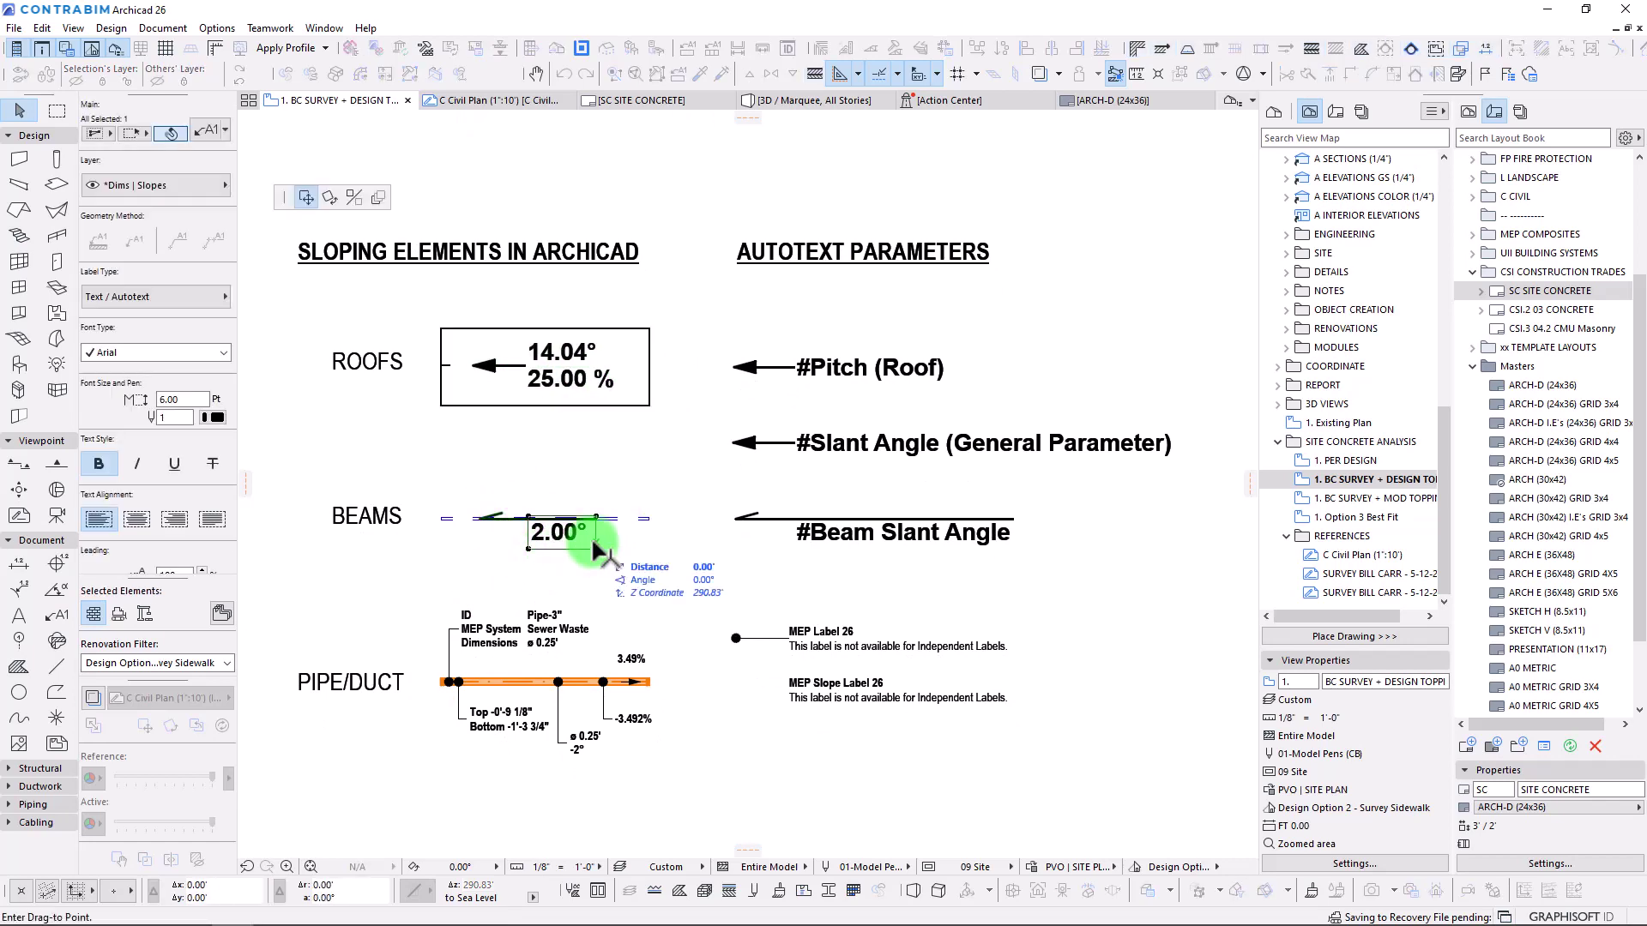
pyautogui.doubleClick(596, 541)
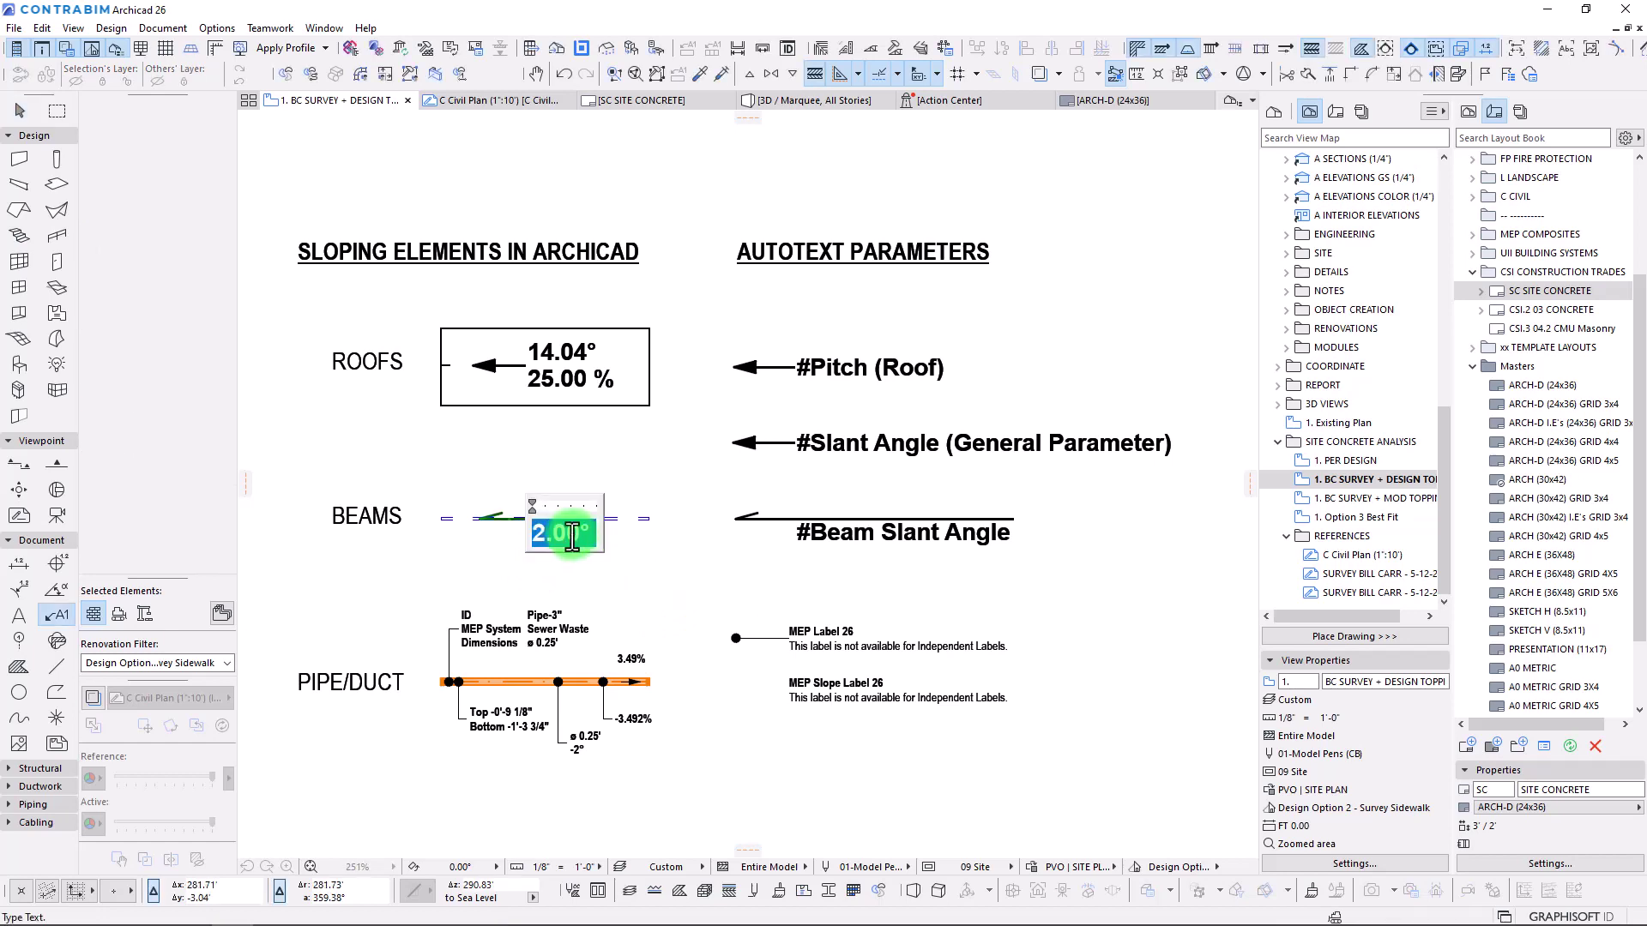
pyautogui.click(676, 176)
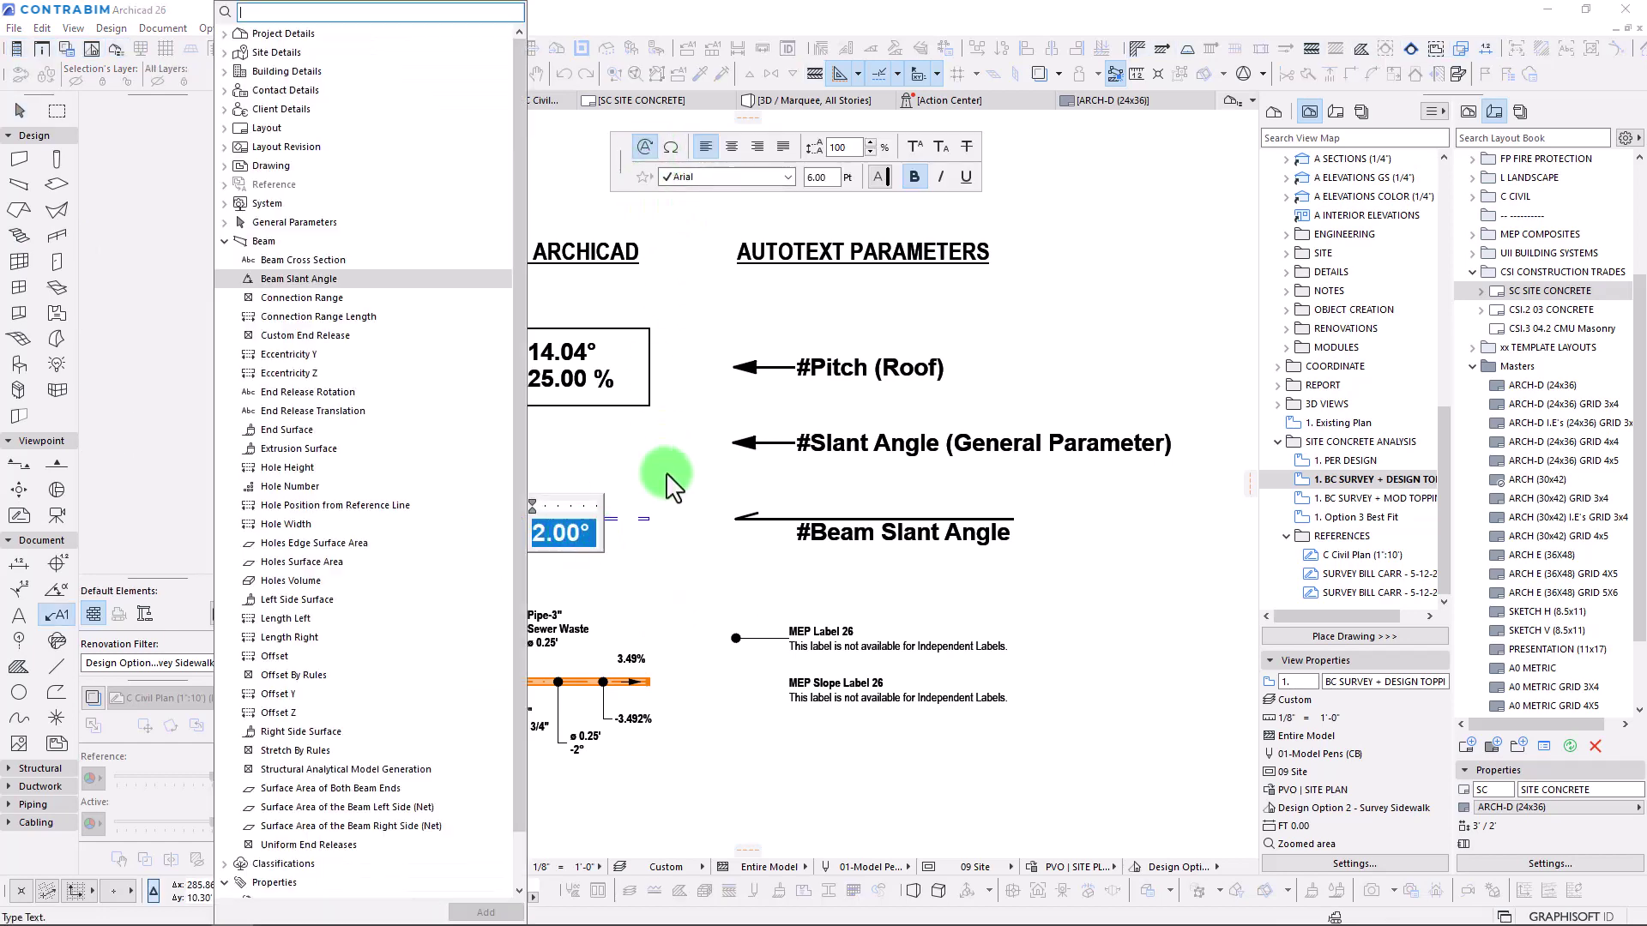
pyautogui.click(275, 279)
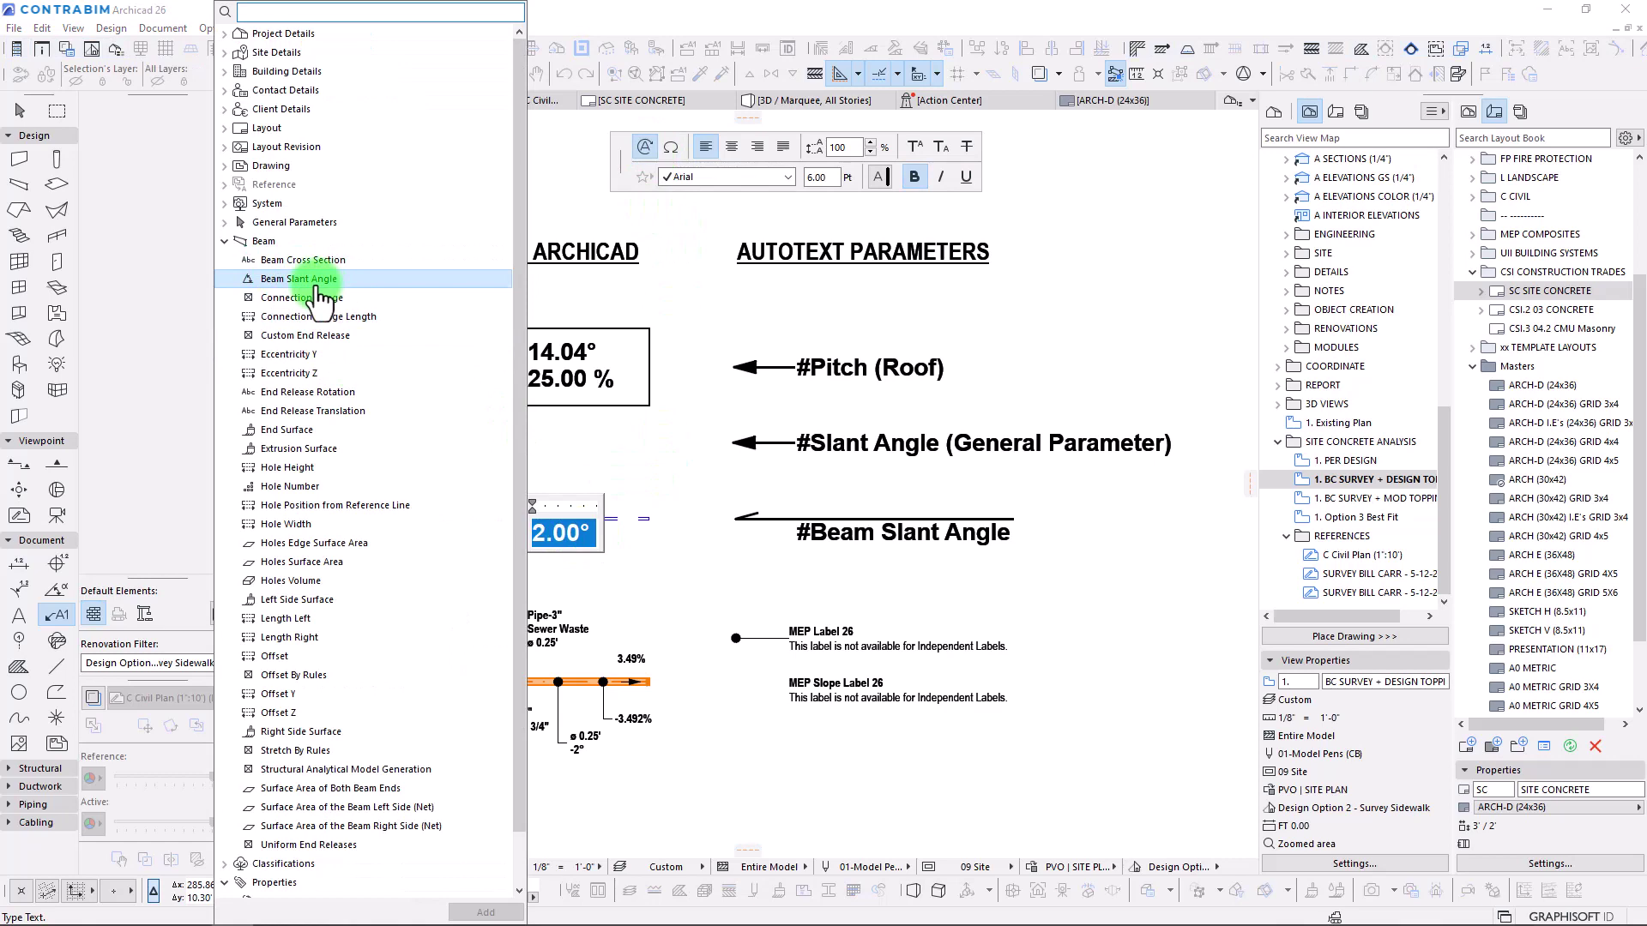
pyautogui.click(577, 546)
pyautogui.click(594, 531)
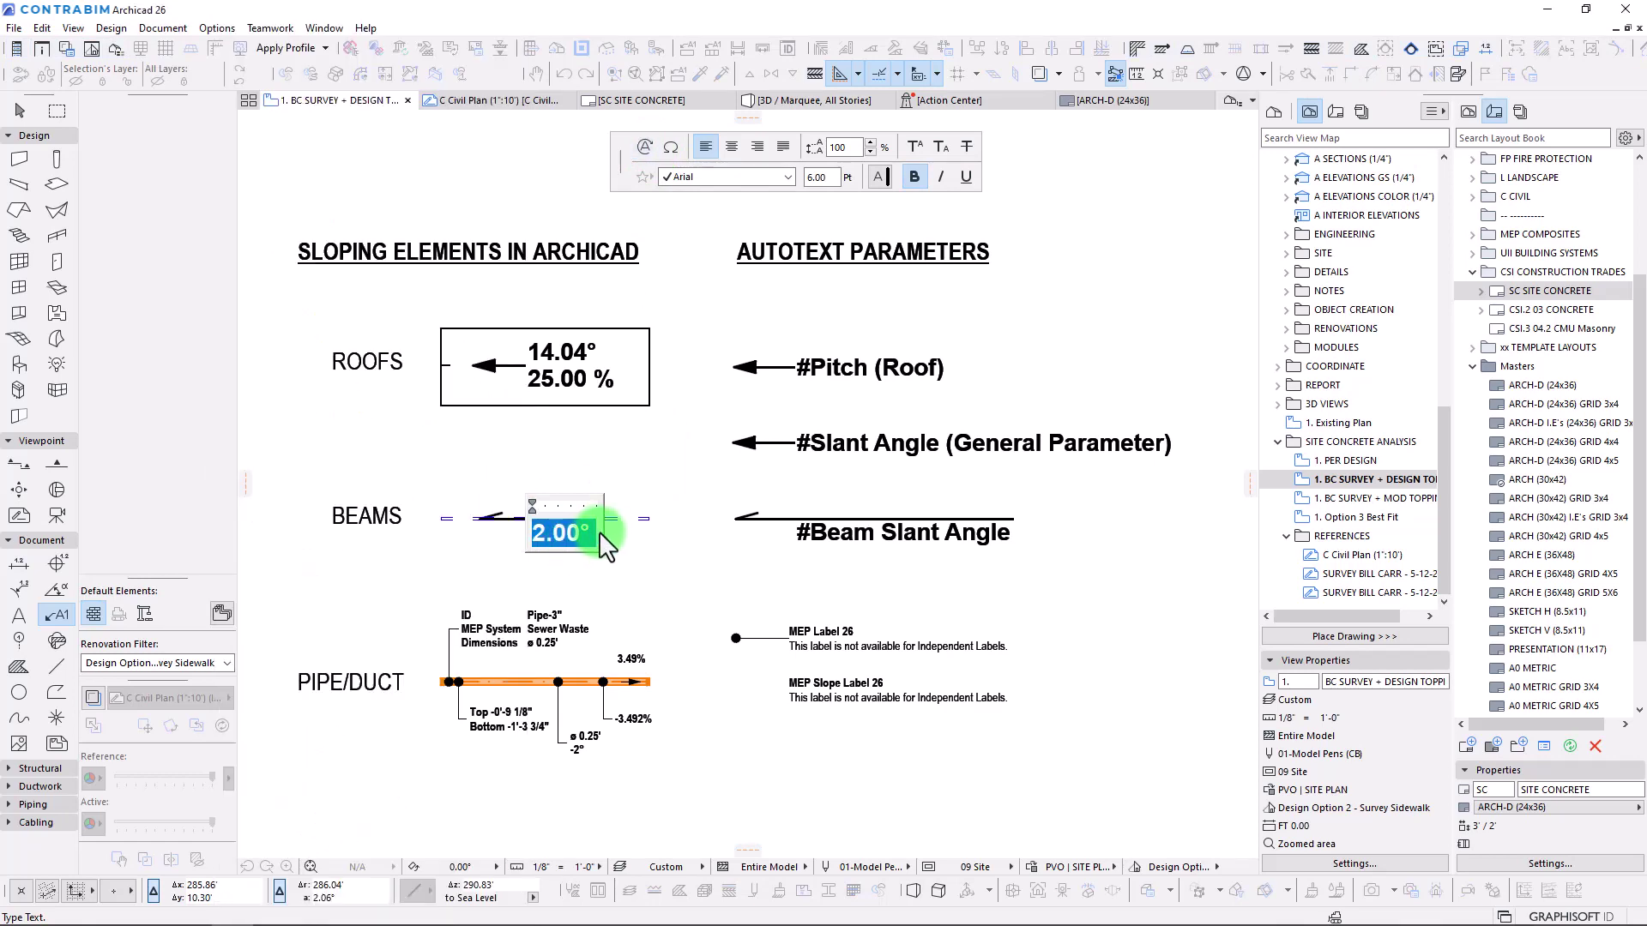
pyautogui.click(596, 531)
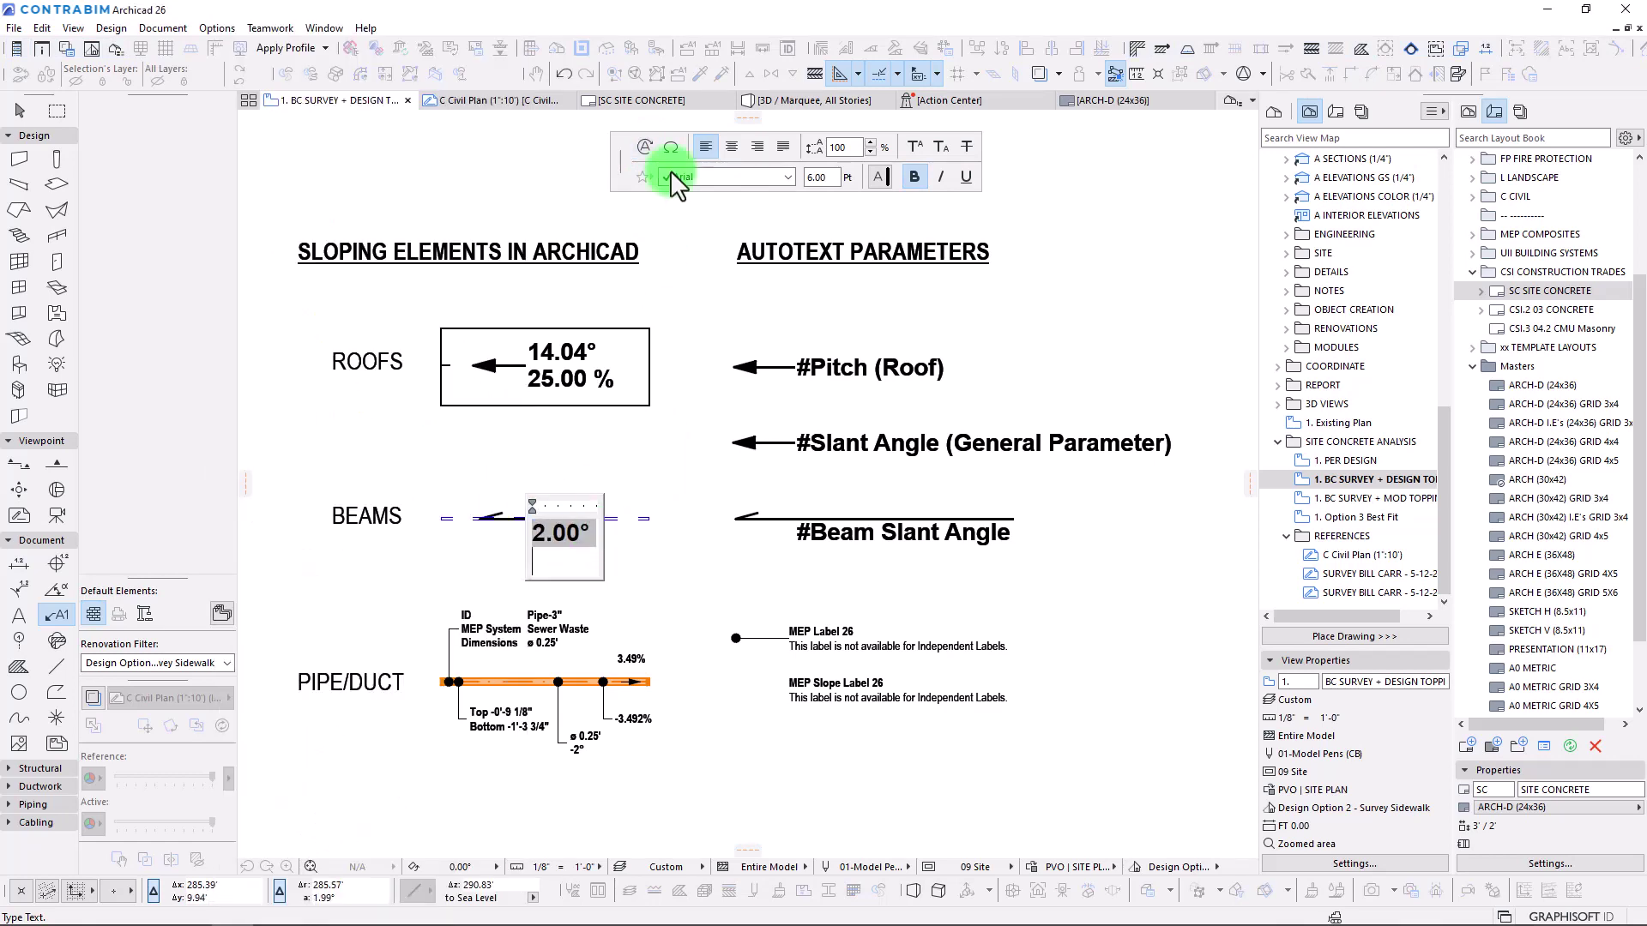
# Insert the % Slope property from the Surveying (CB) group as autotext on the beam label's new line, followed by %.
pyautogui.click(645, 149)
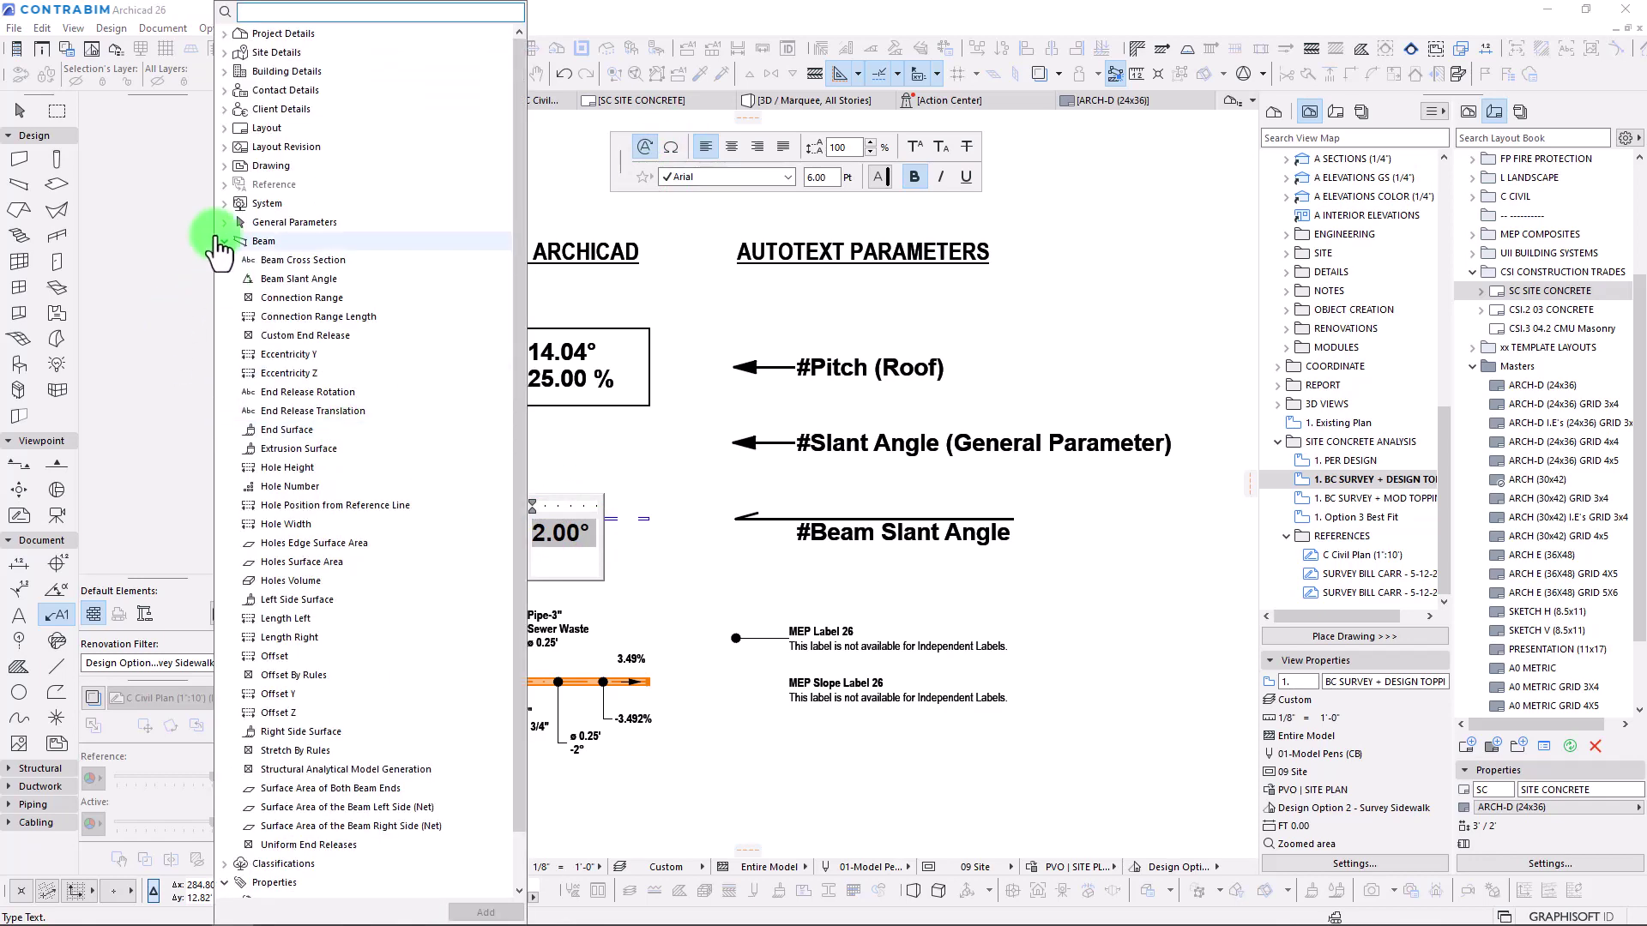
pyautogui.click(225, 241)
pyautogui.doubleClick(289, 339)
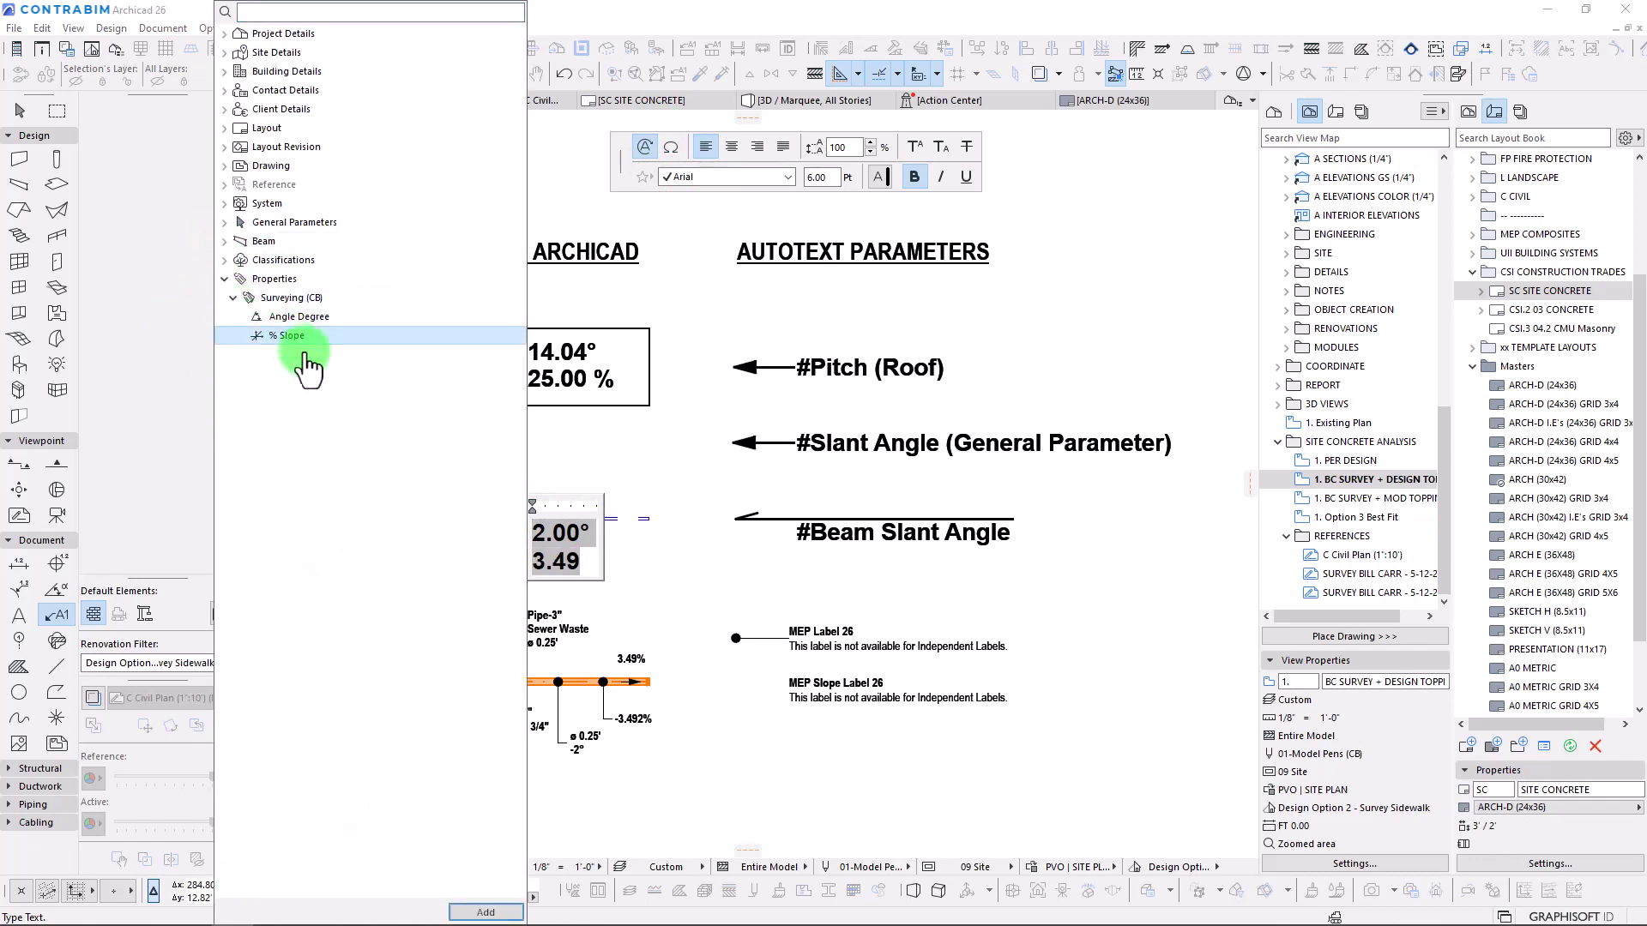
pyautogui.click(589, 564)
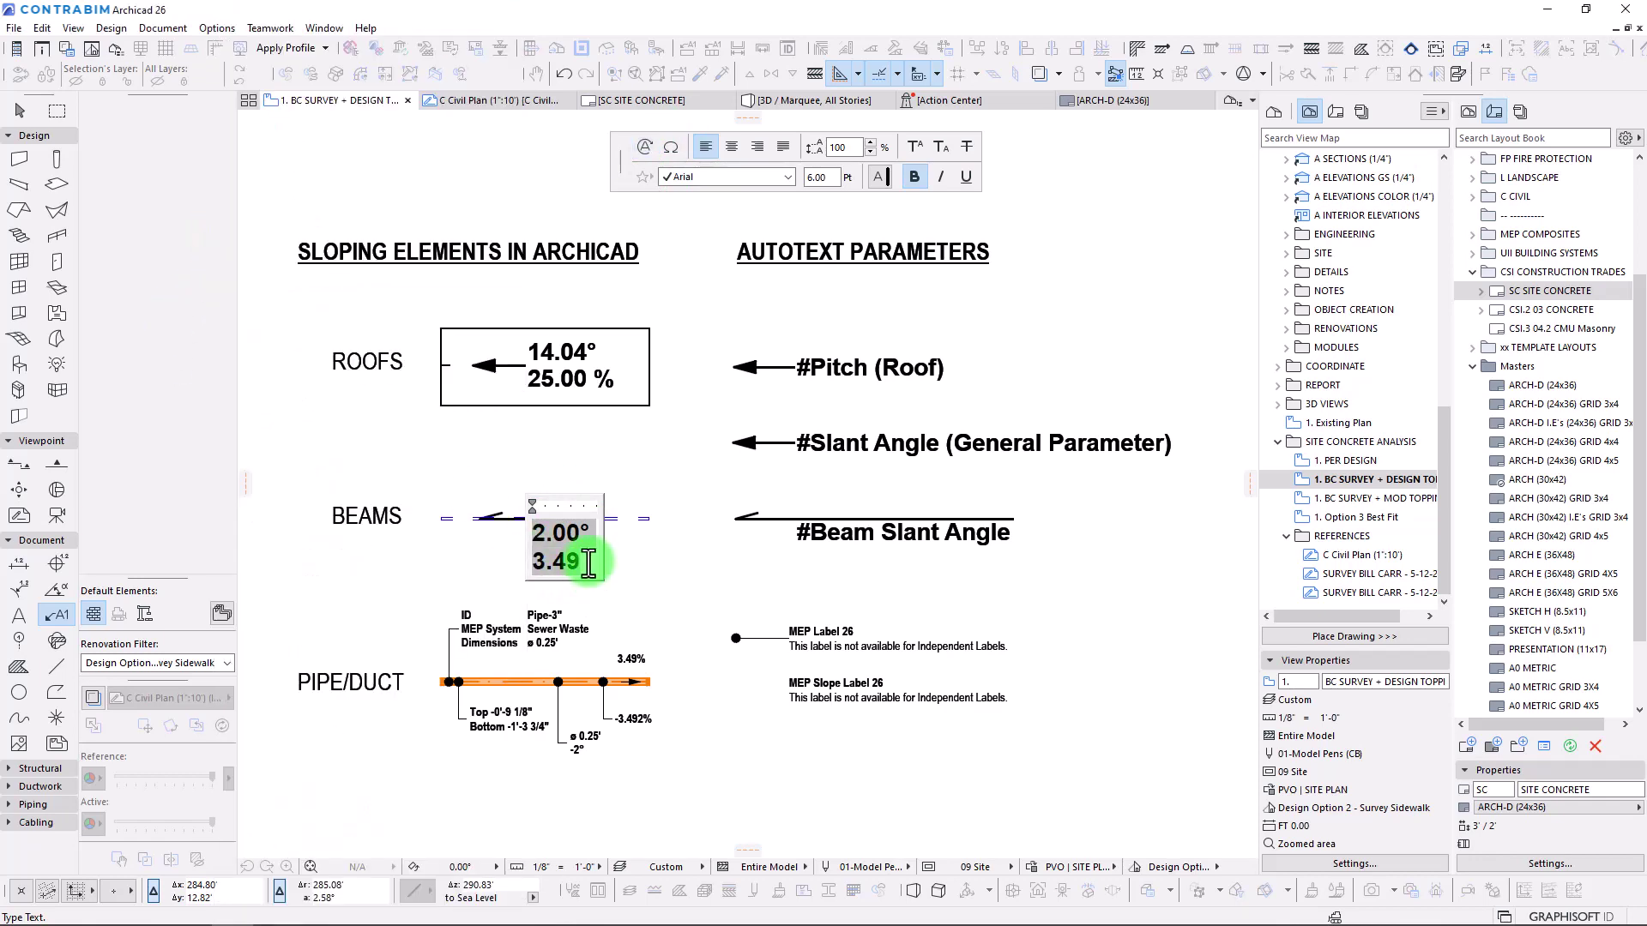
pyautogui.hotkey('ctrl', 'Return')
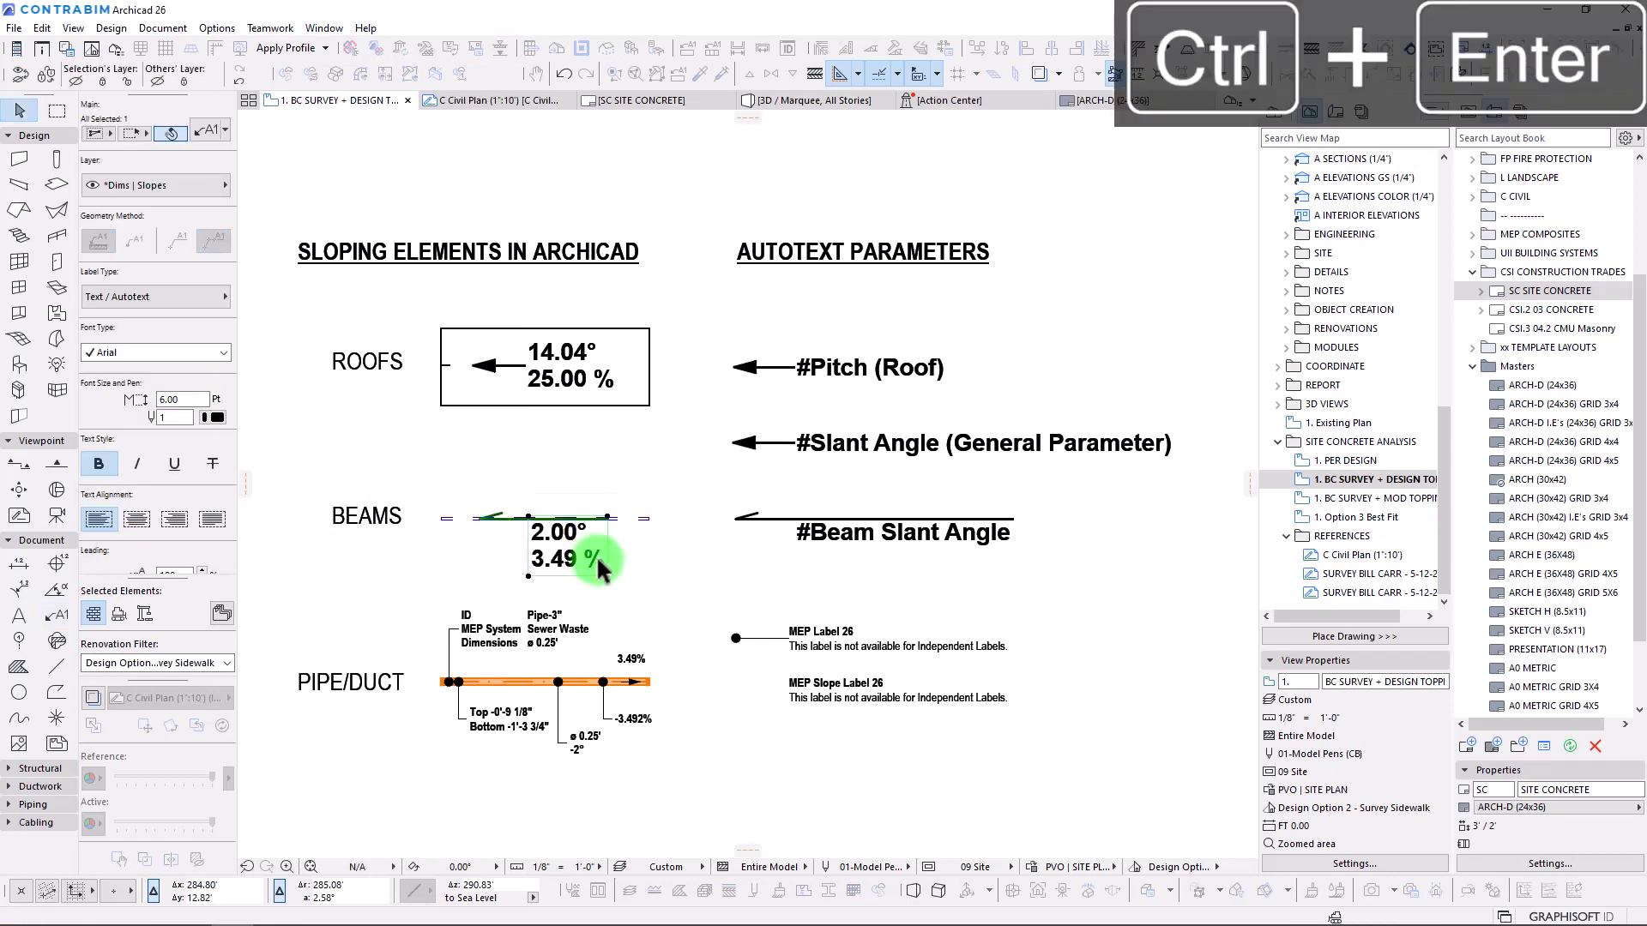
pyautogui.click(645, 563)
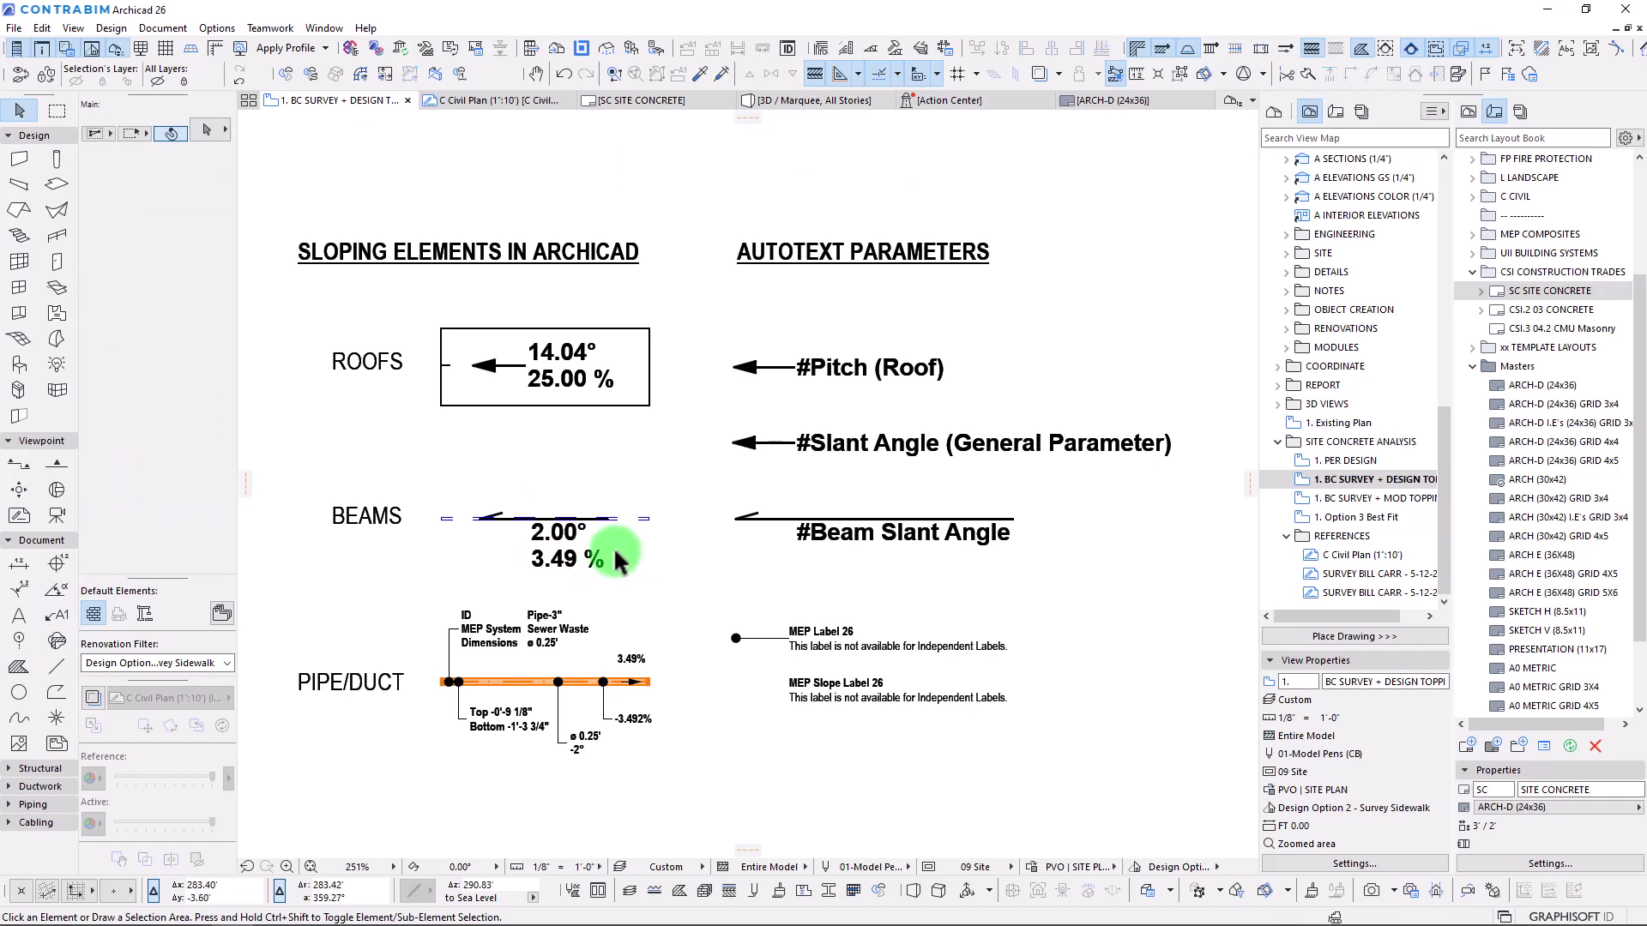
# Delete the slant angle line in degrees from the beam's label, leaving only the % Slope line.
pyautogui.moveTo(726, 578)
pyautogui.mouseDown(button='middle')
pyautogui.moveTo(770, 563)
pyautogui.moveTo(772, 583)
pyautogui.mouseUp(button='middle')
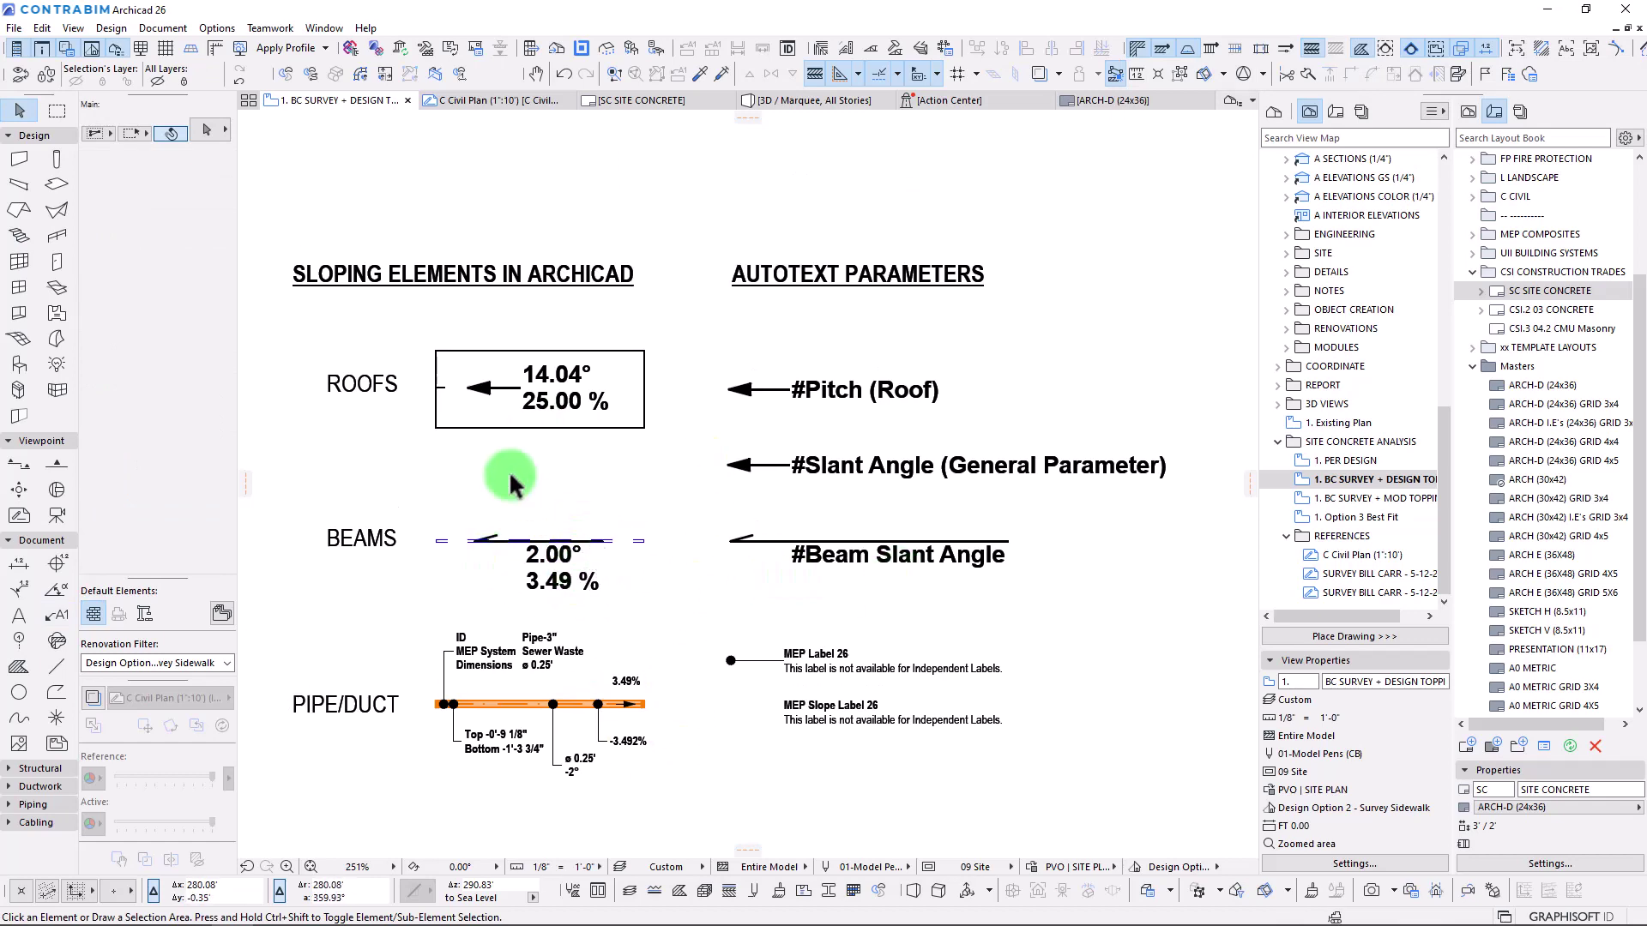
pyautogui.moveTo(626, 570); pyautogui.dragTo(662, 559, button='middle')
pyautogui.click(623, 549)
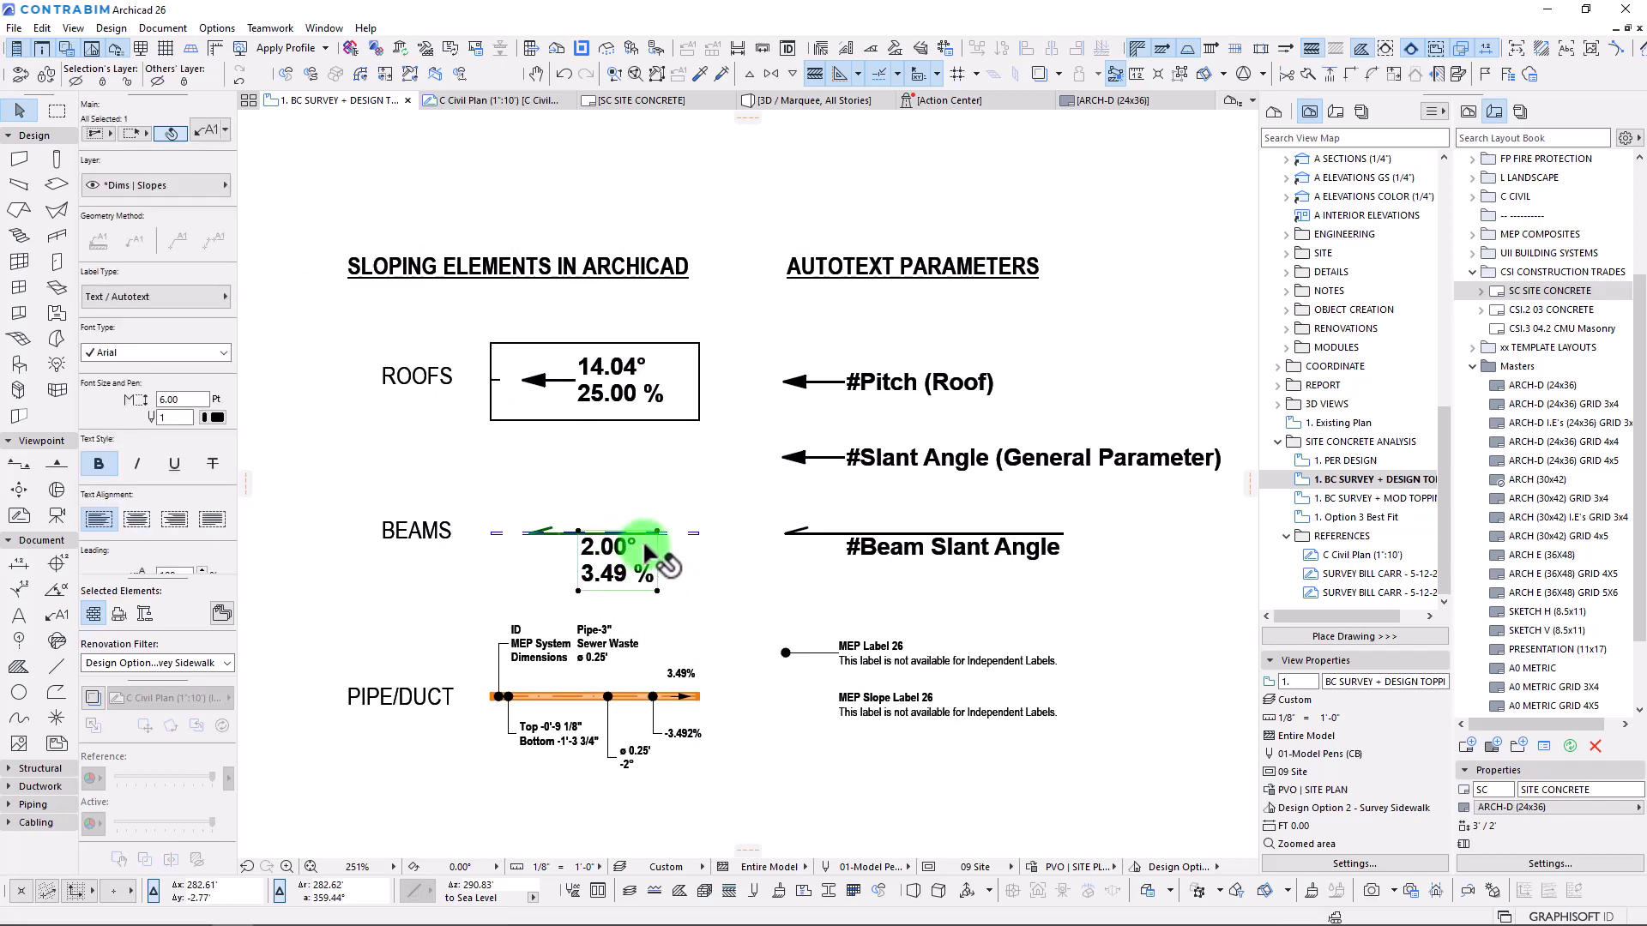
pyautogui.doubleClick(645, 549)
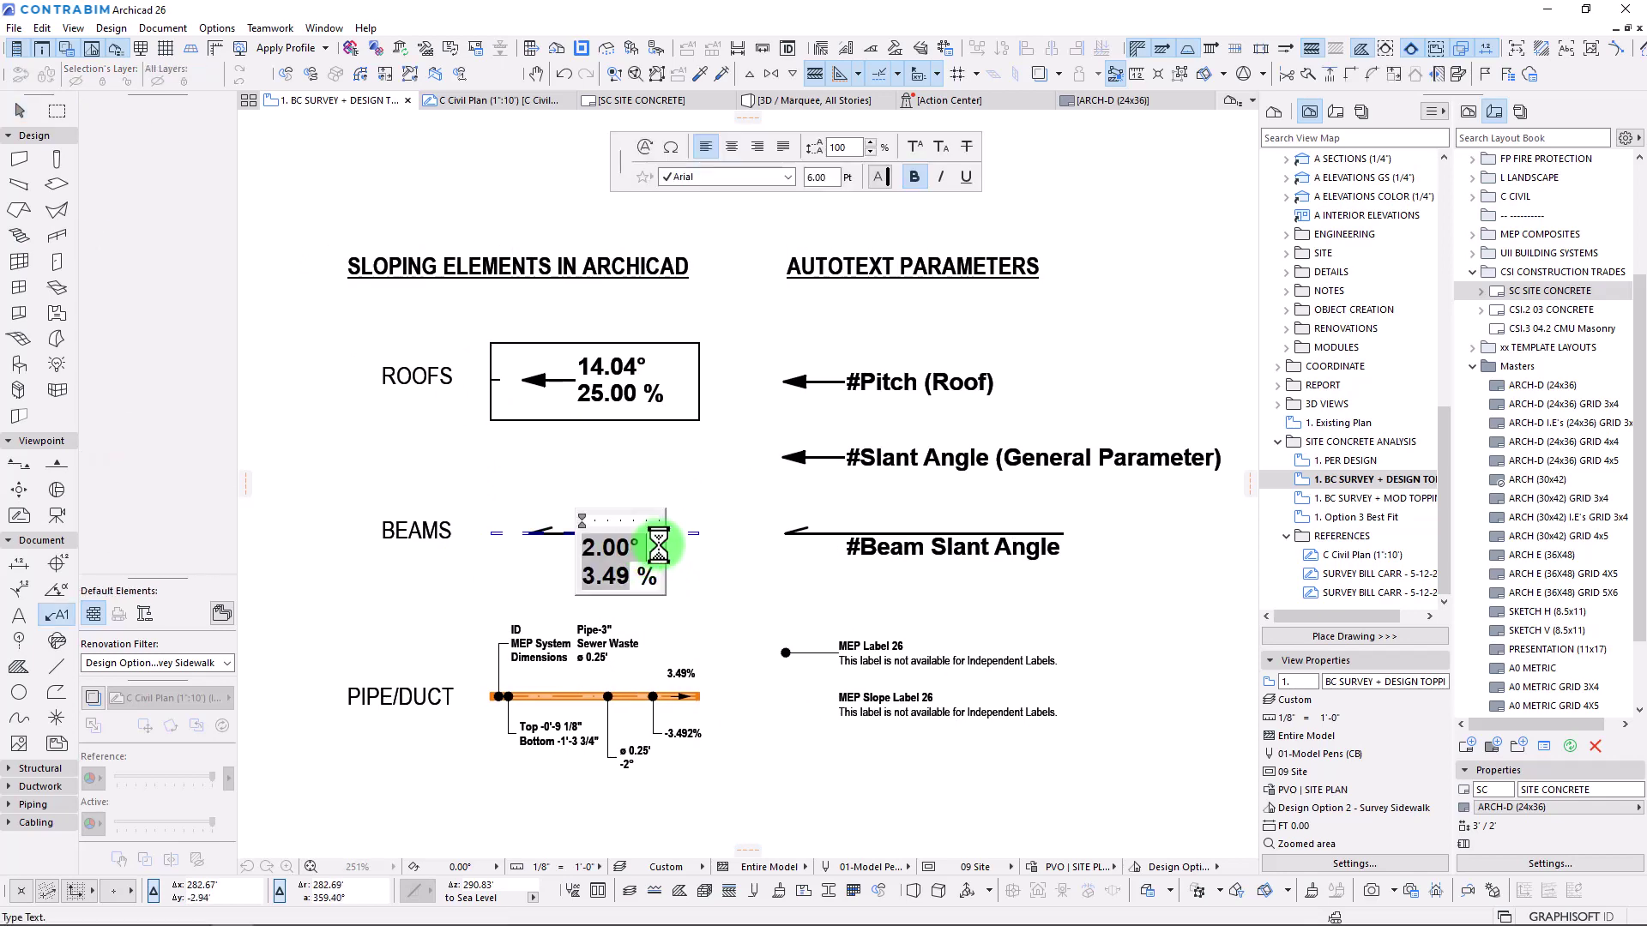
pyautogui.moveTo(645, 547); pyautogui.dragTo(565, 538)
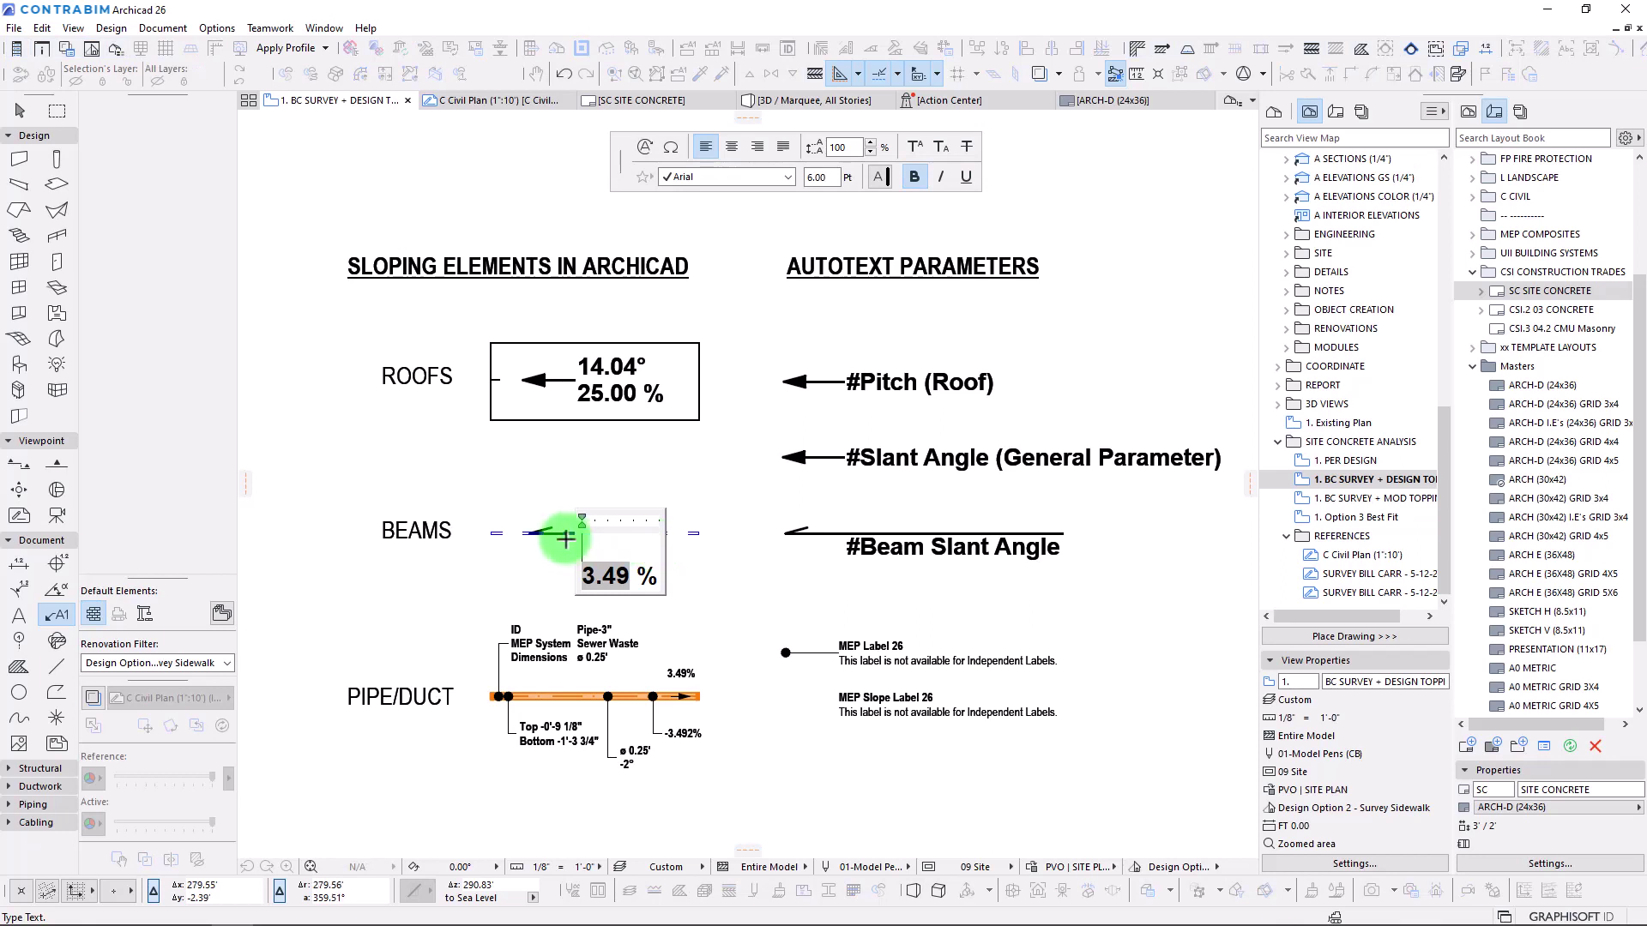
pyautogui.press('Delete')
pyautogui.hotkey('ctrl', 'Return')
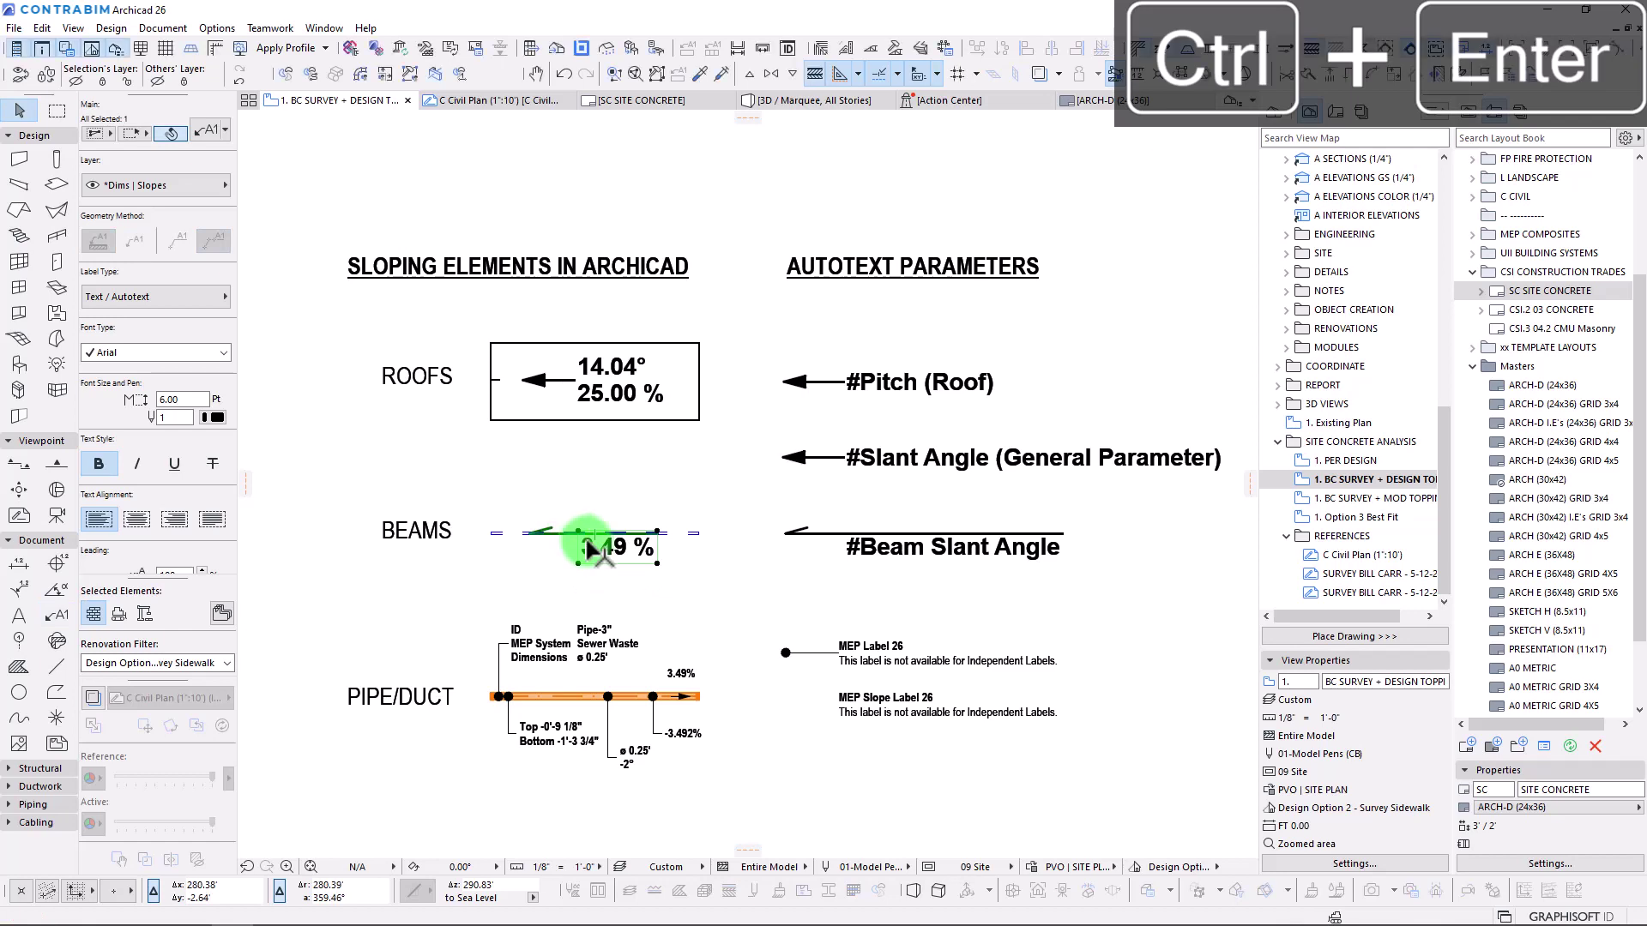
pyautogui.click(664, 557)
# Examine the sample mesh and the percent-slope beam labels placed between points across the site's survey mesh.
pyautogui.scroll(-3, 665, 558)
pyautogui.scroll(2, 624, 412)
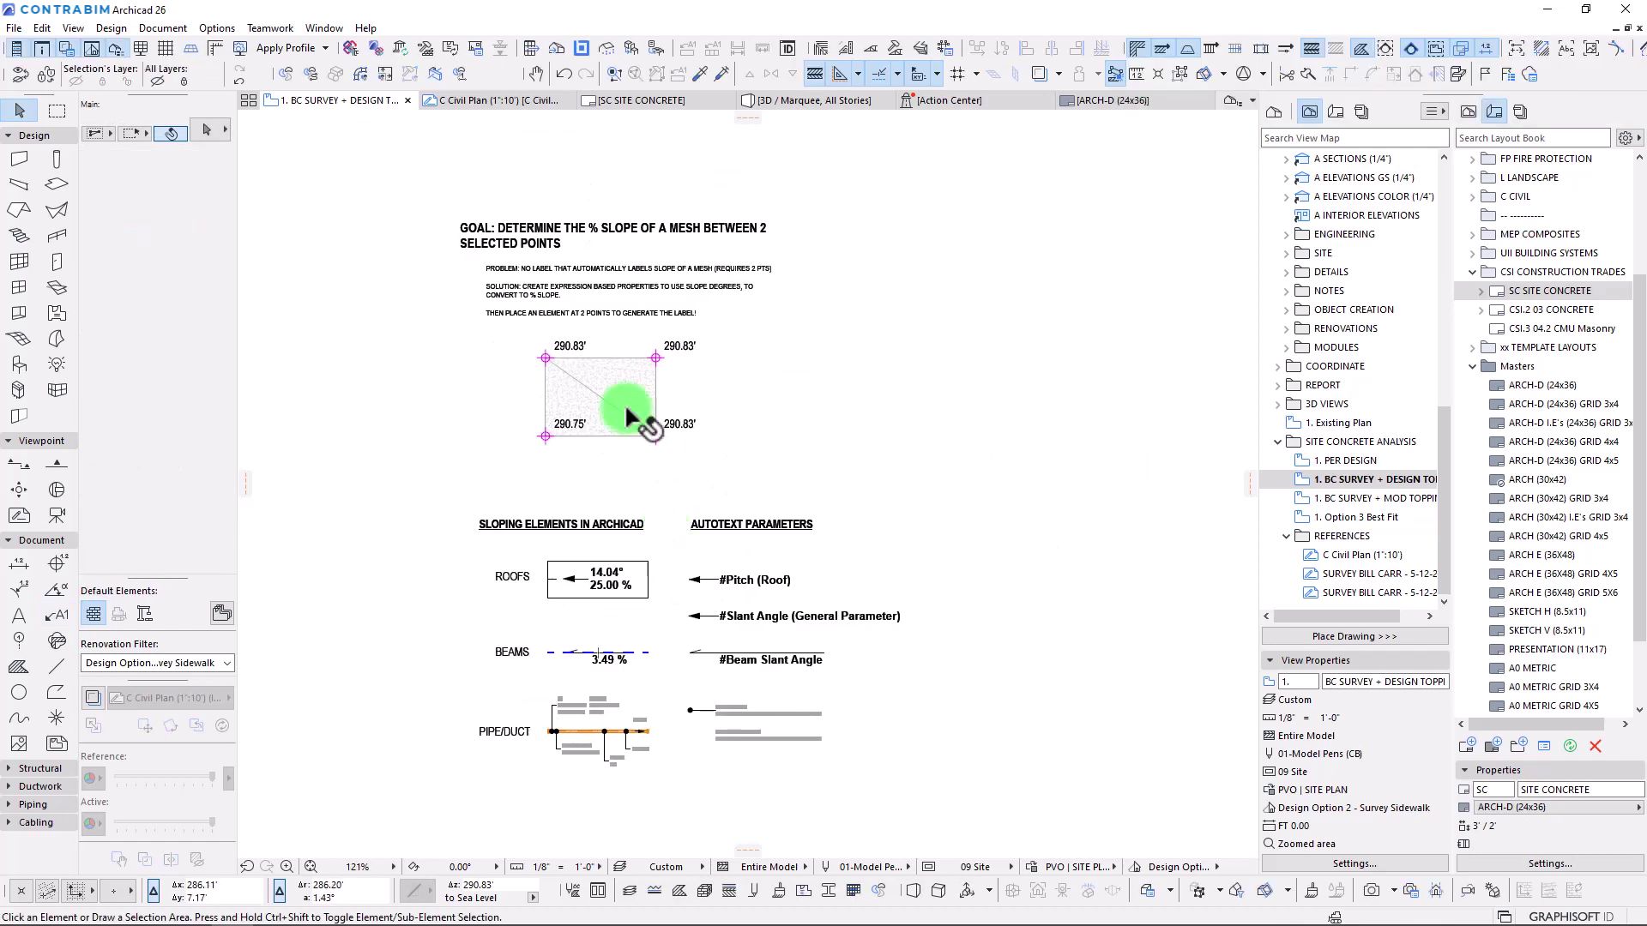
pyautogui.click(600, 393)
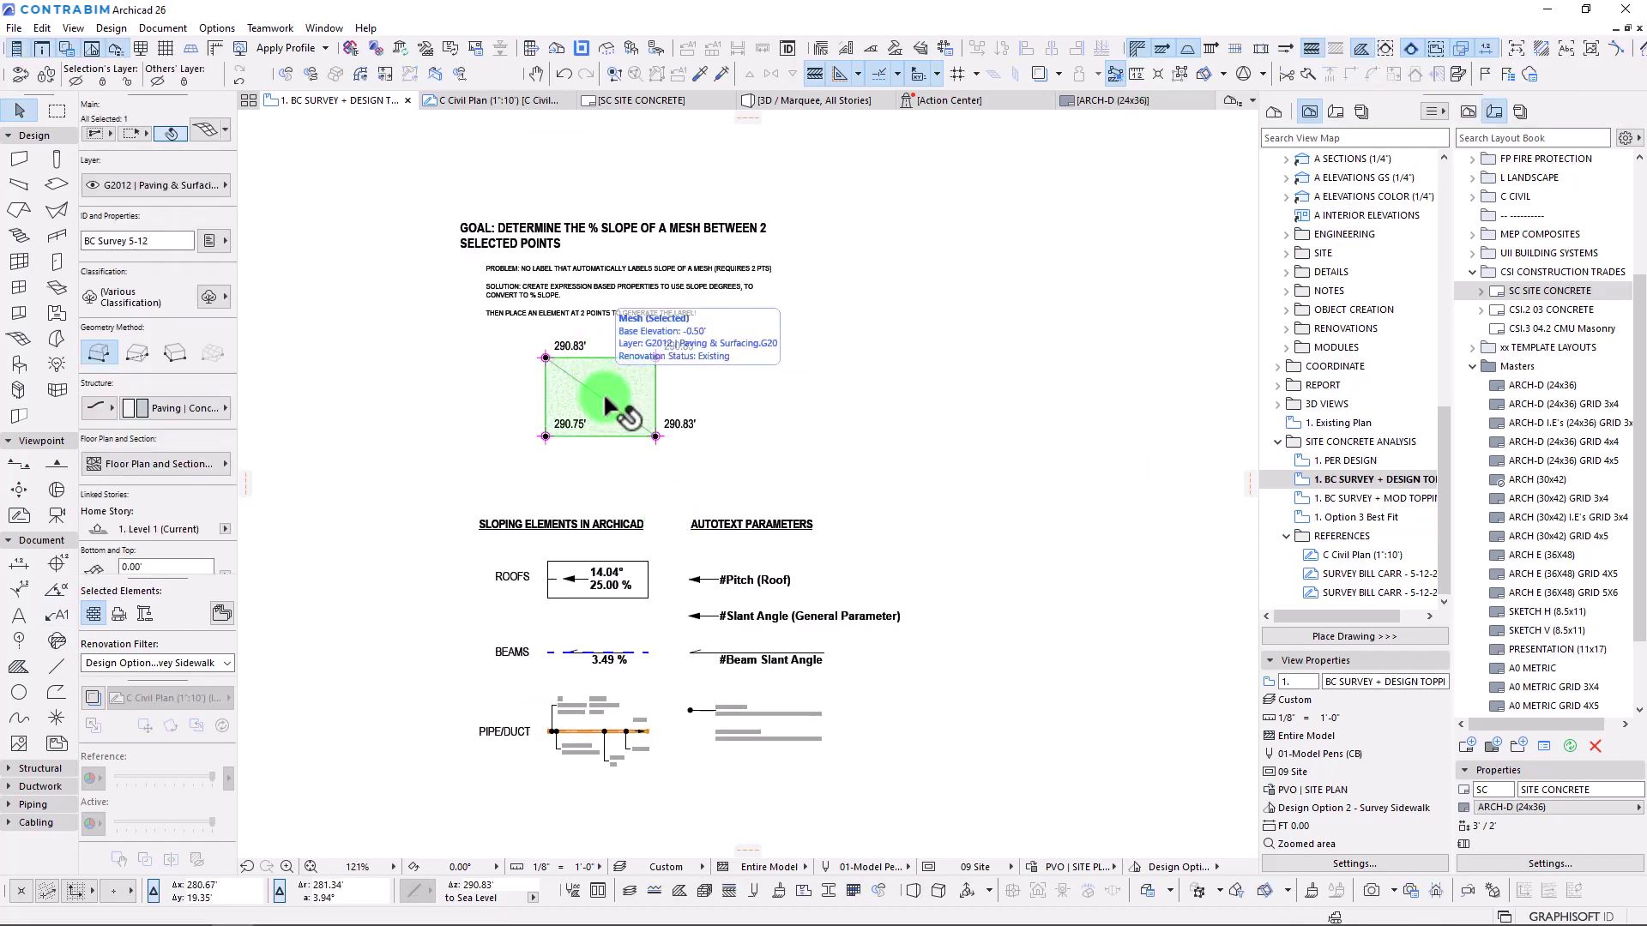
pyautogui.press('Escape')
pyautogui.scroll(-3, 386, 458)
pyautogui.moveTo(386, 458); pyautogui.dragTo(1244, 565, button='middle')
pyautogui.scroll(2, 654, 571)
pyautogui.scroll(2, 665, 742)
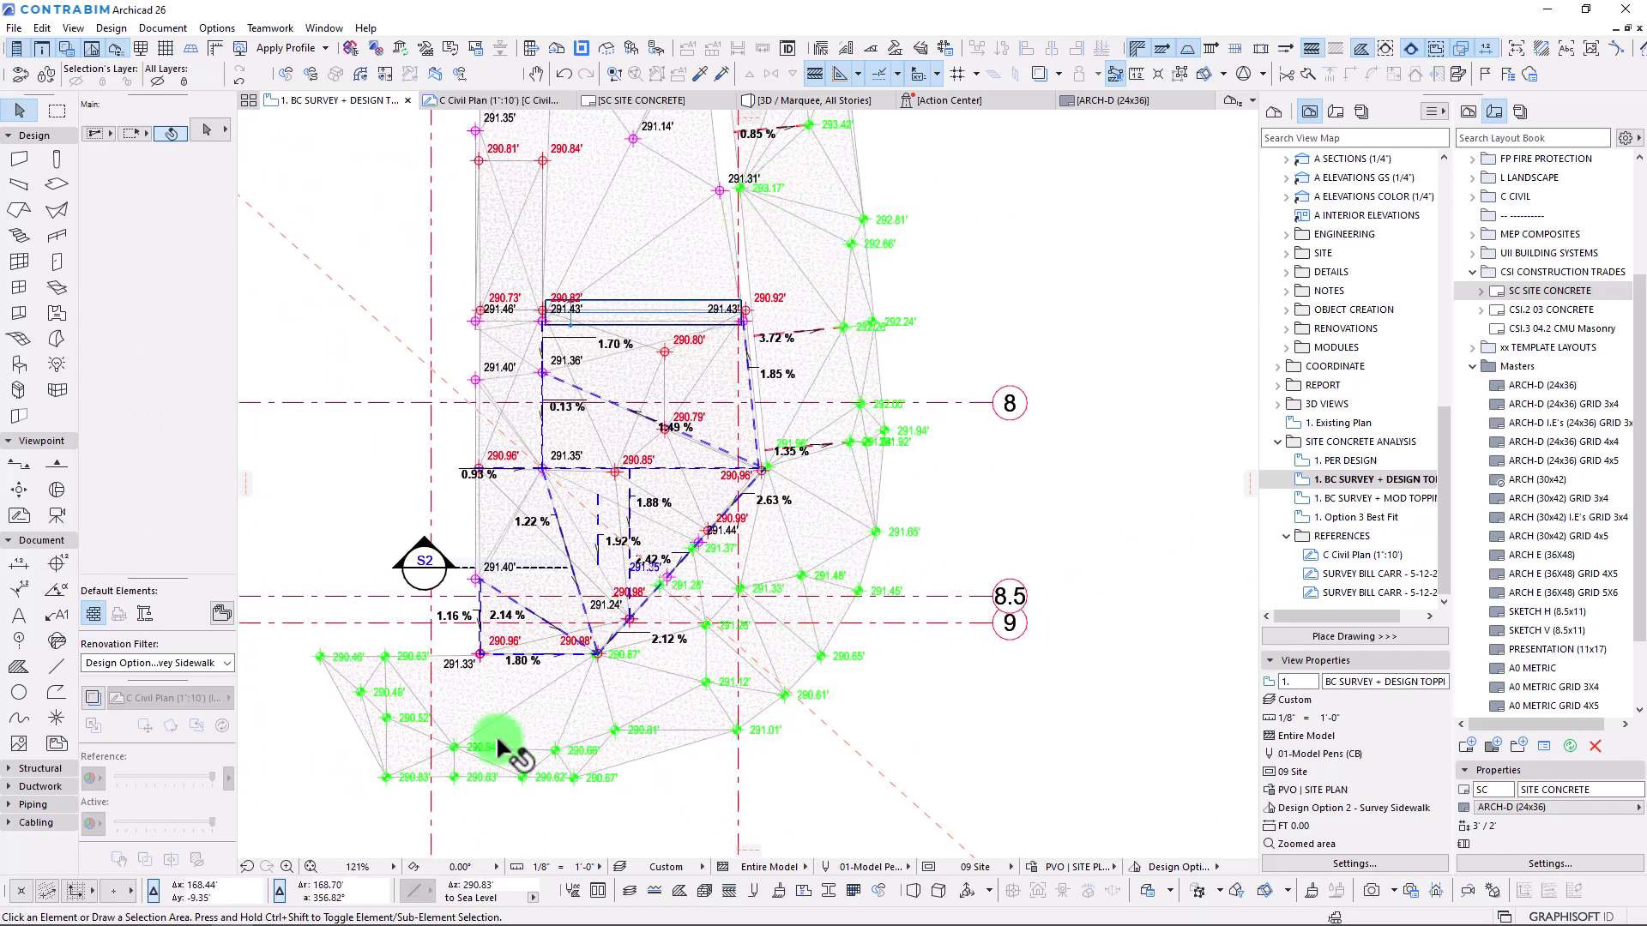
pyautogui.scroll(1, 614, 745)
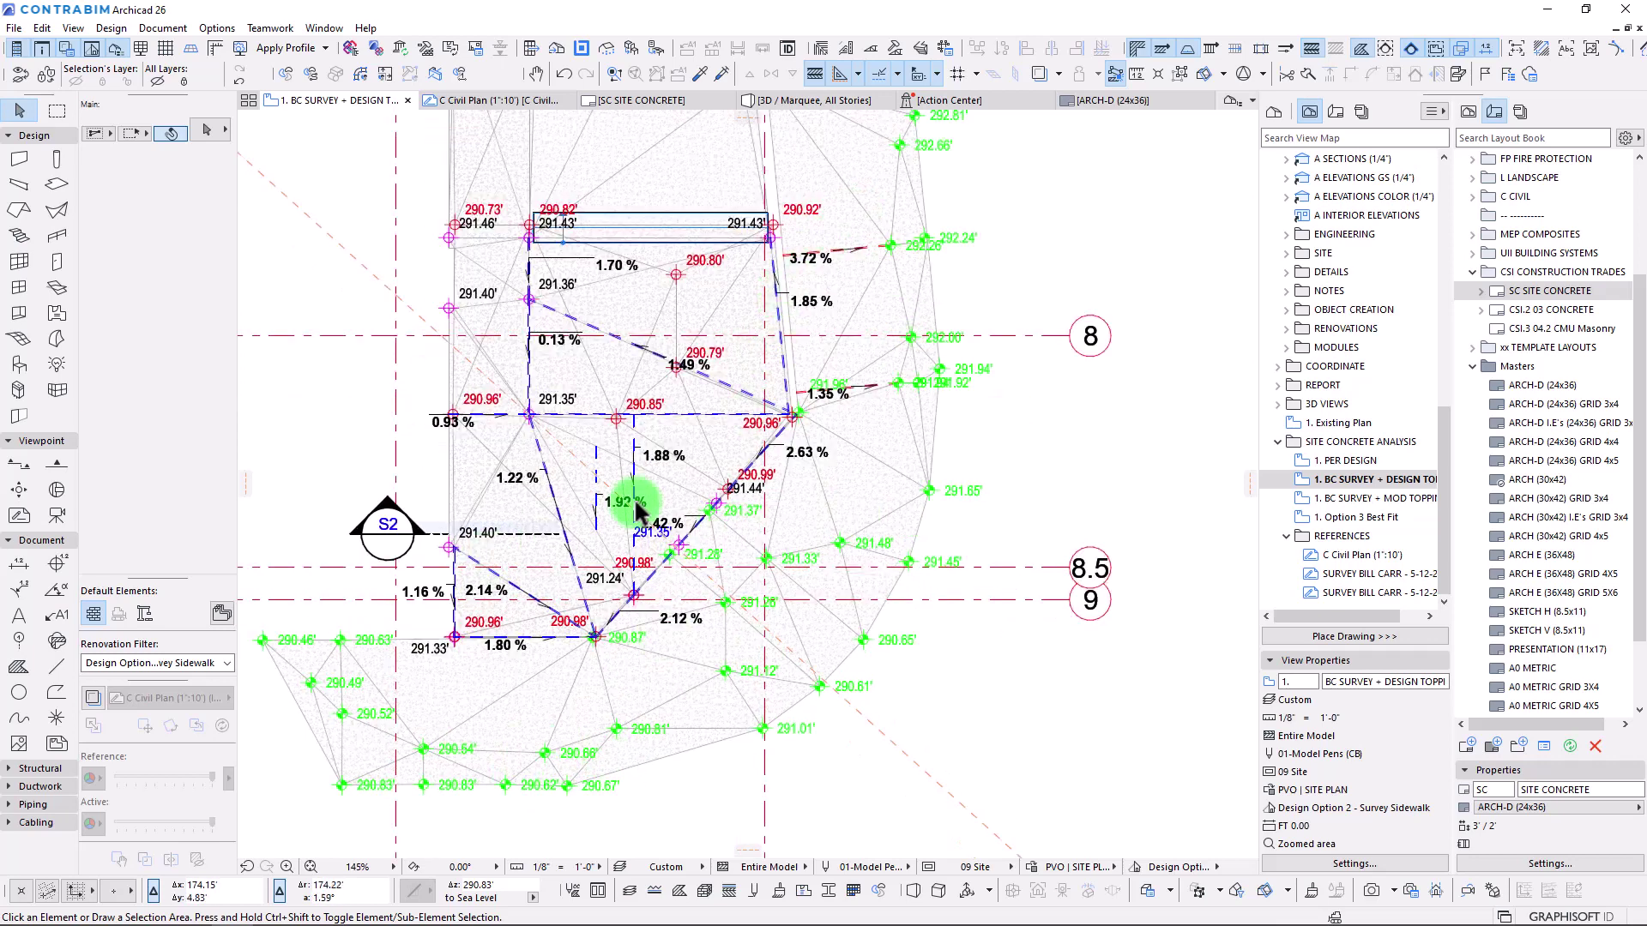
pyautogui.scroll(5, 625, 500)
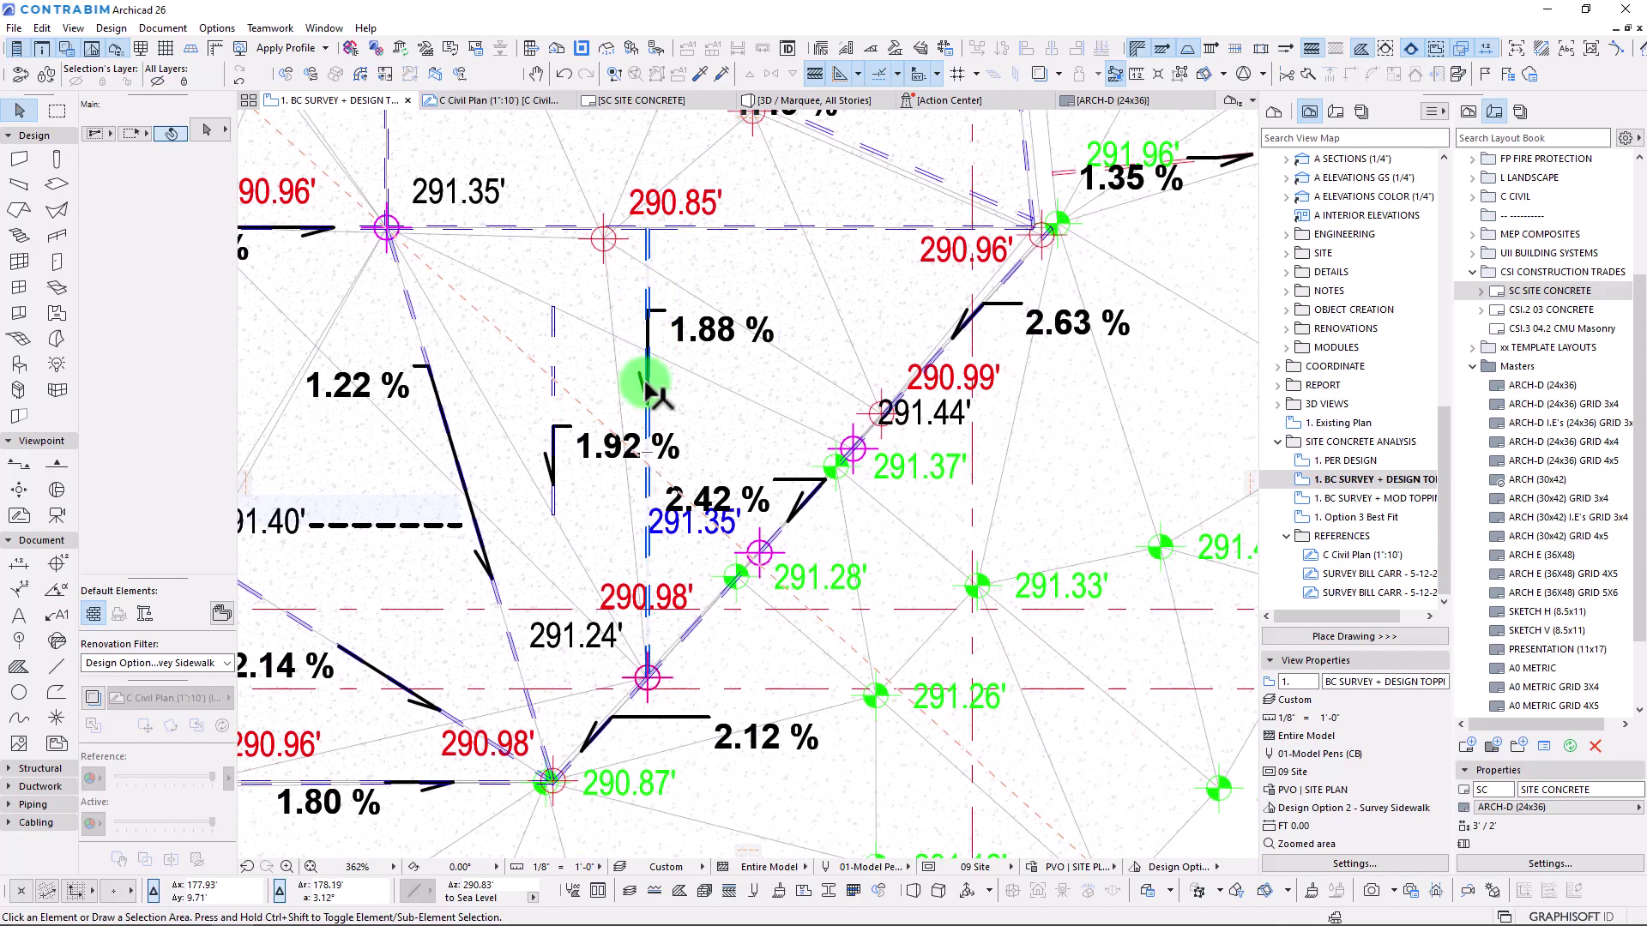
pyautogui.scroll(-7, 735, 449)
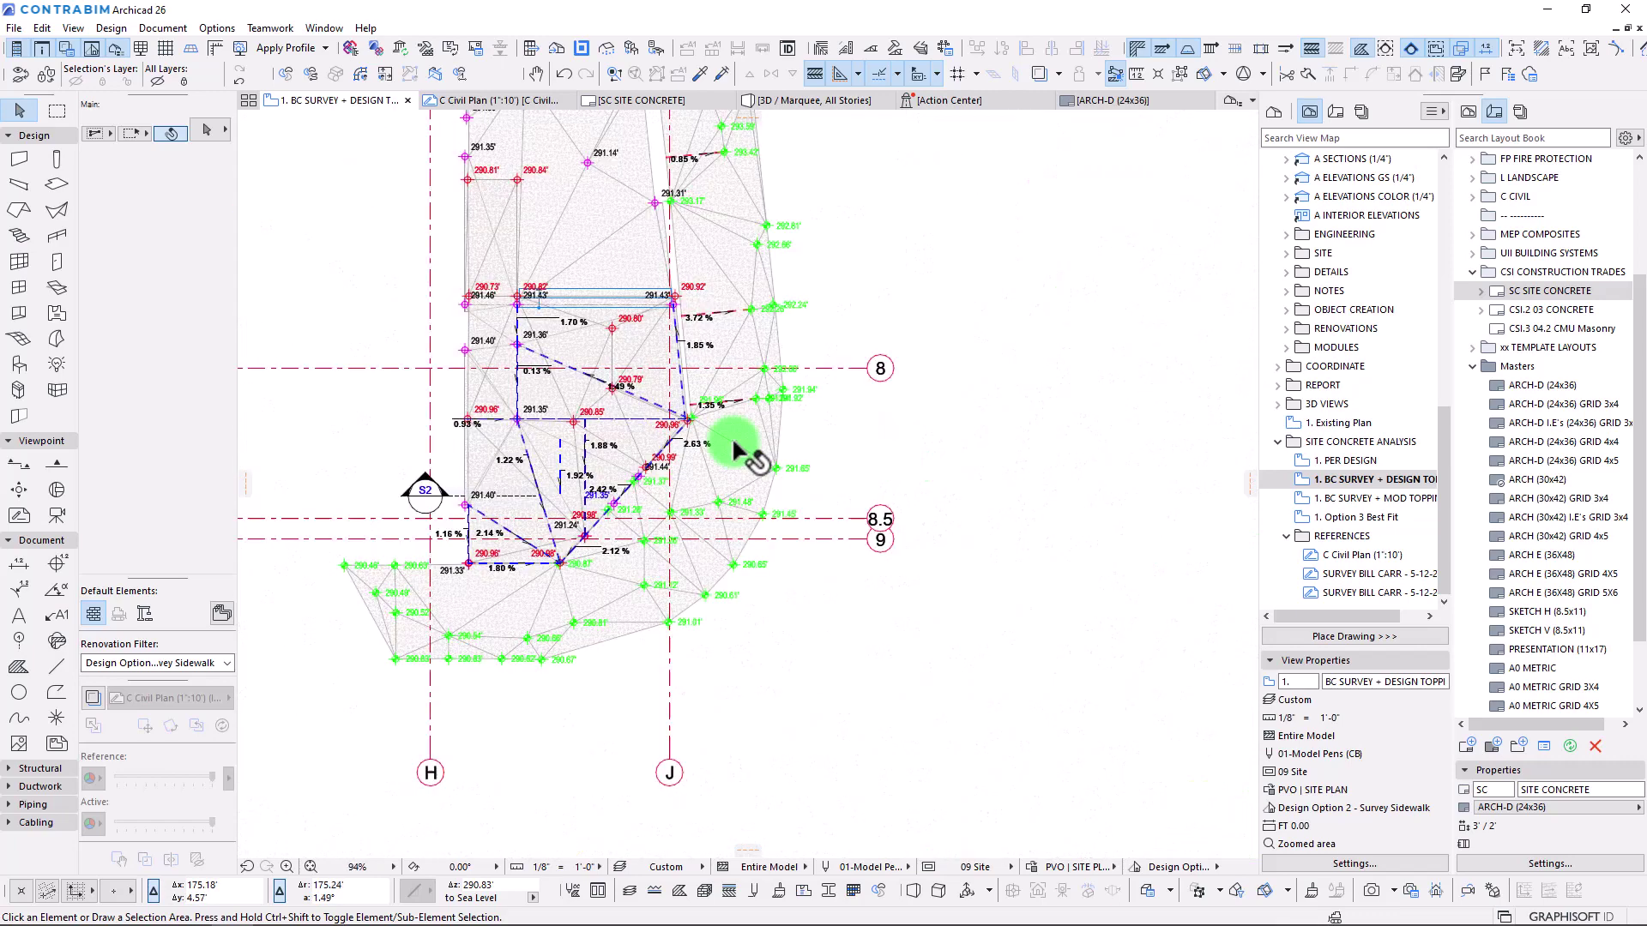
pyautogui.scroll(-1, 753, 418)
pyautogui.scroll(4, 655, 515)
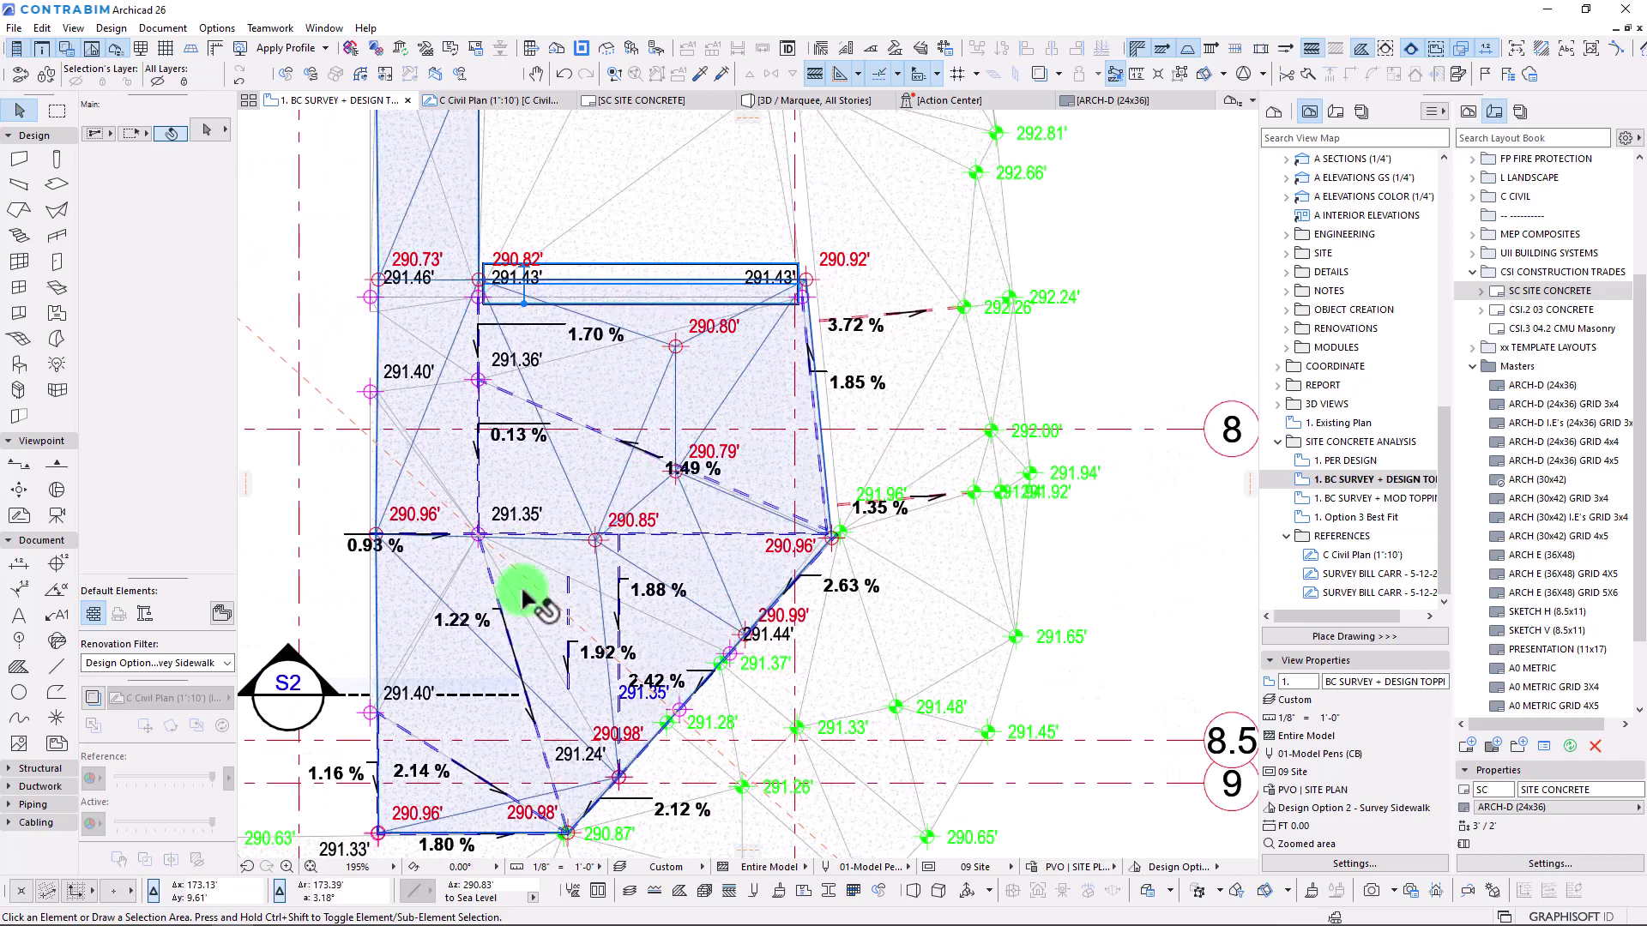
pyautogui.scroll(-9, 603, 611)
pyautogui.moveTo(824, 559); pyautogui.dragTo(555, 540, button='middle')
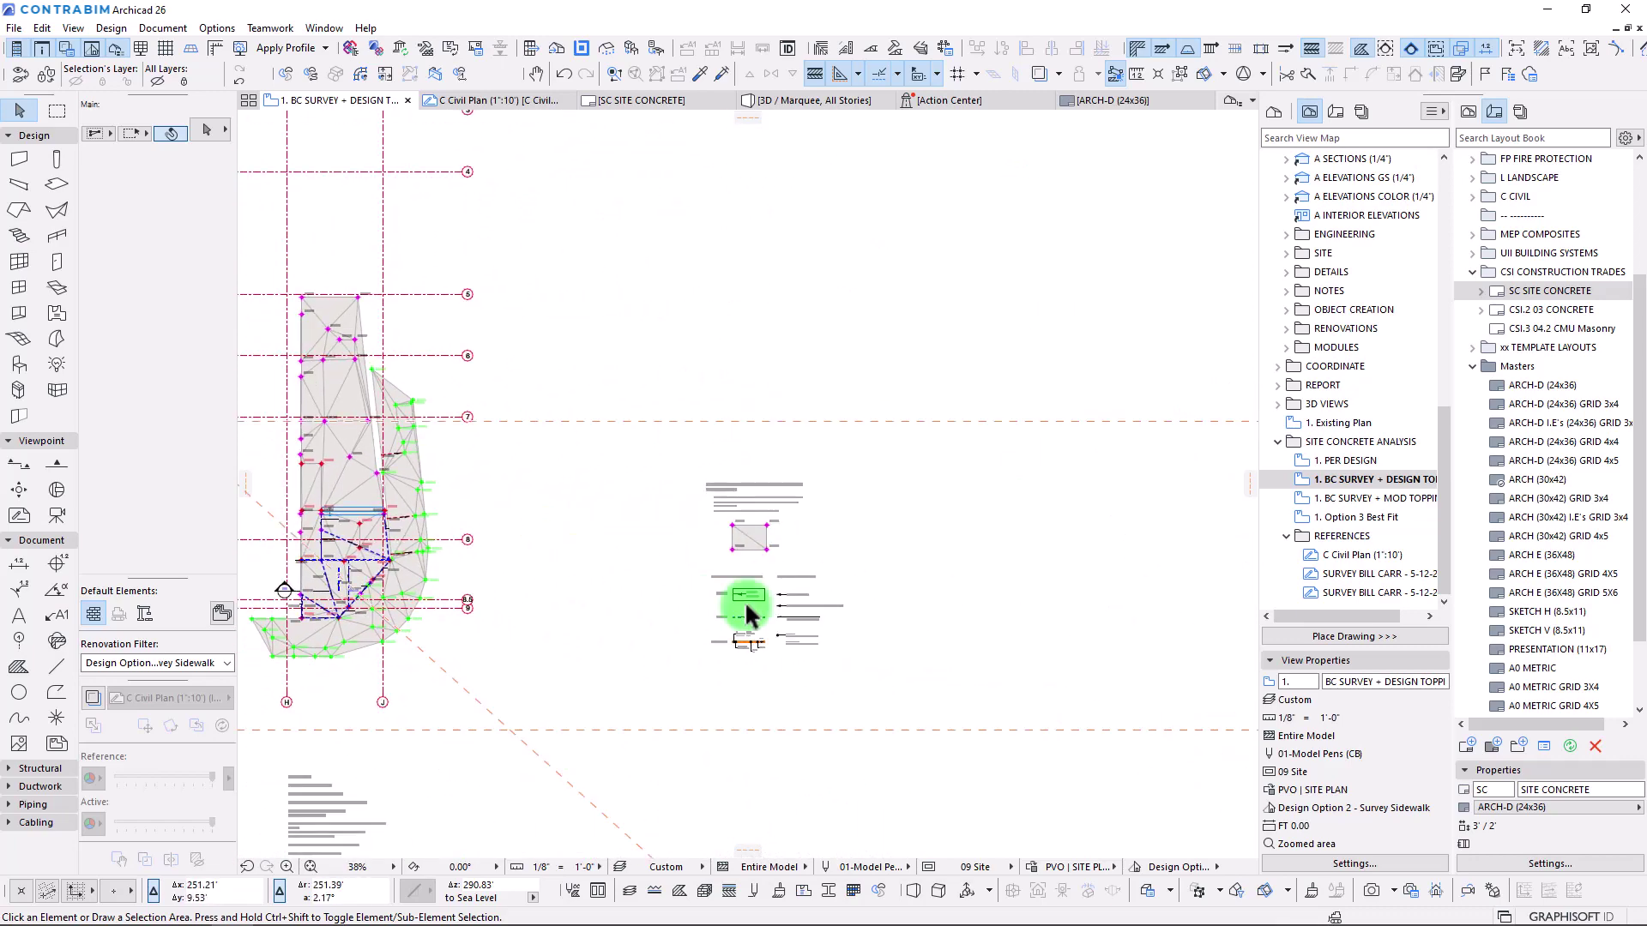
pyautogui.scroll(6, 815, 614)
pyautogui.scroll(3, 678, 571)
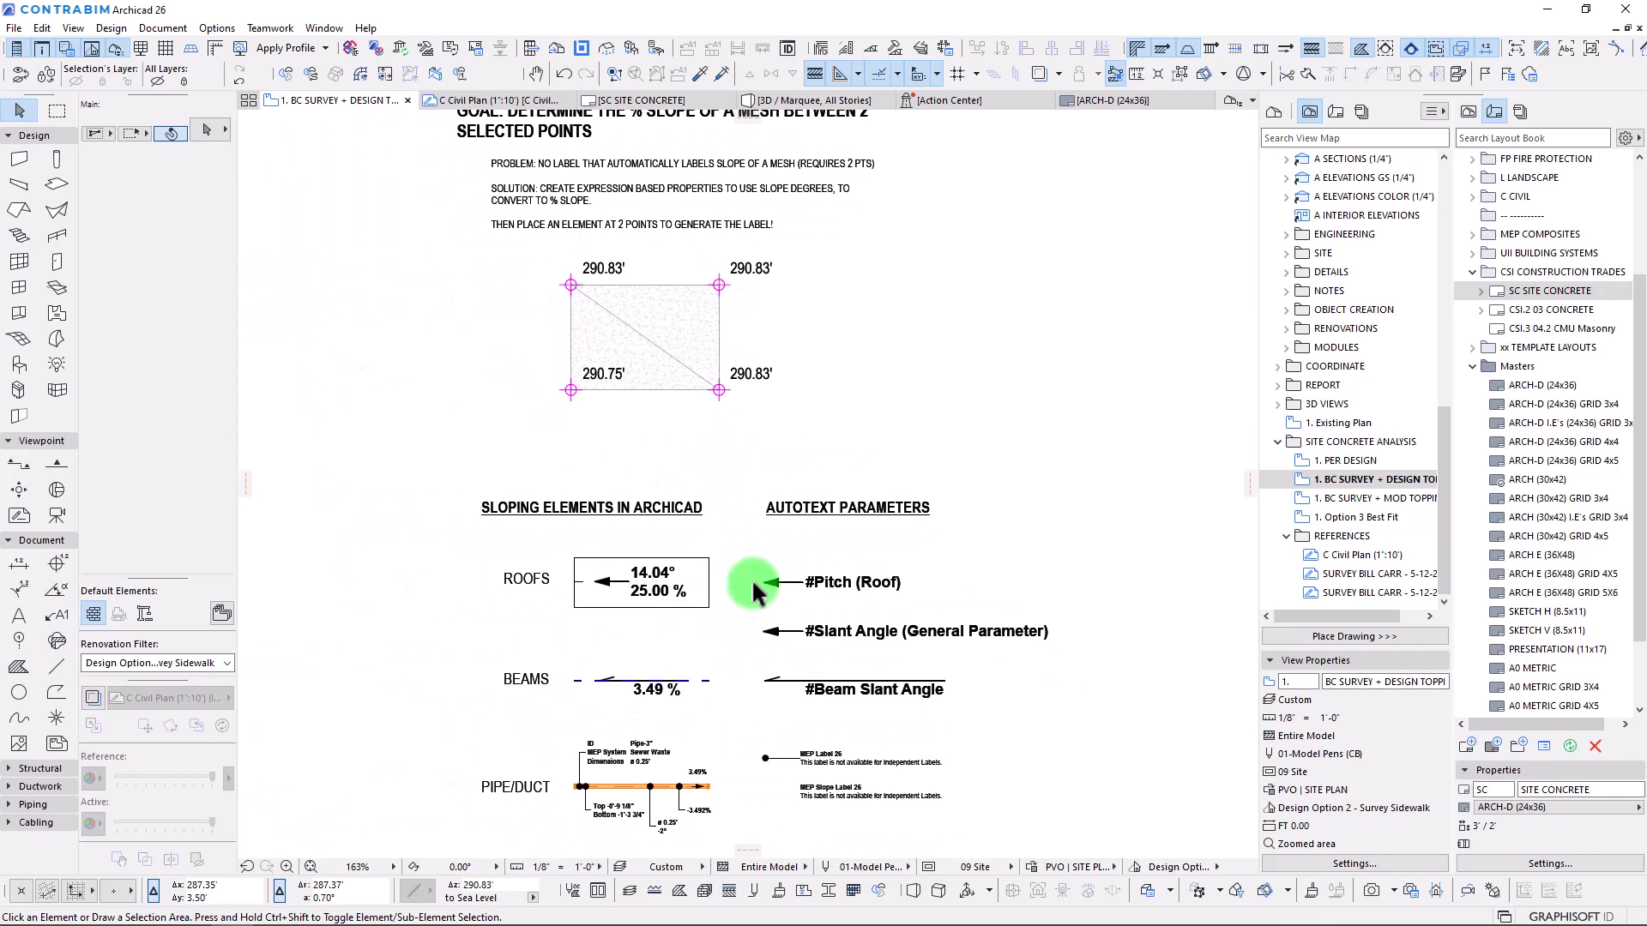
# Check which ARCHICAD Classification is assigned to the labelled slope beam.
pyautogui.click(583, 682)
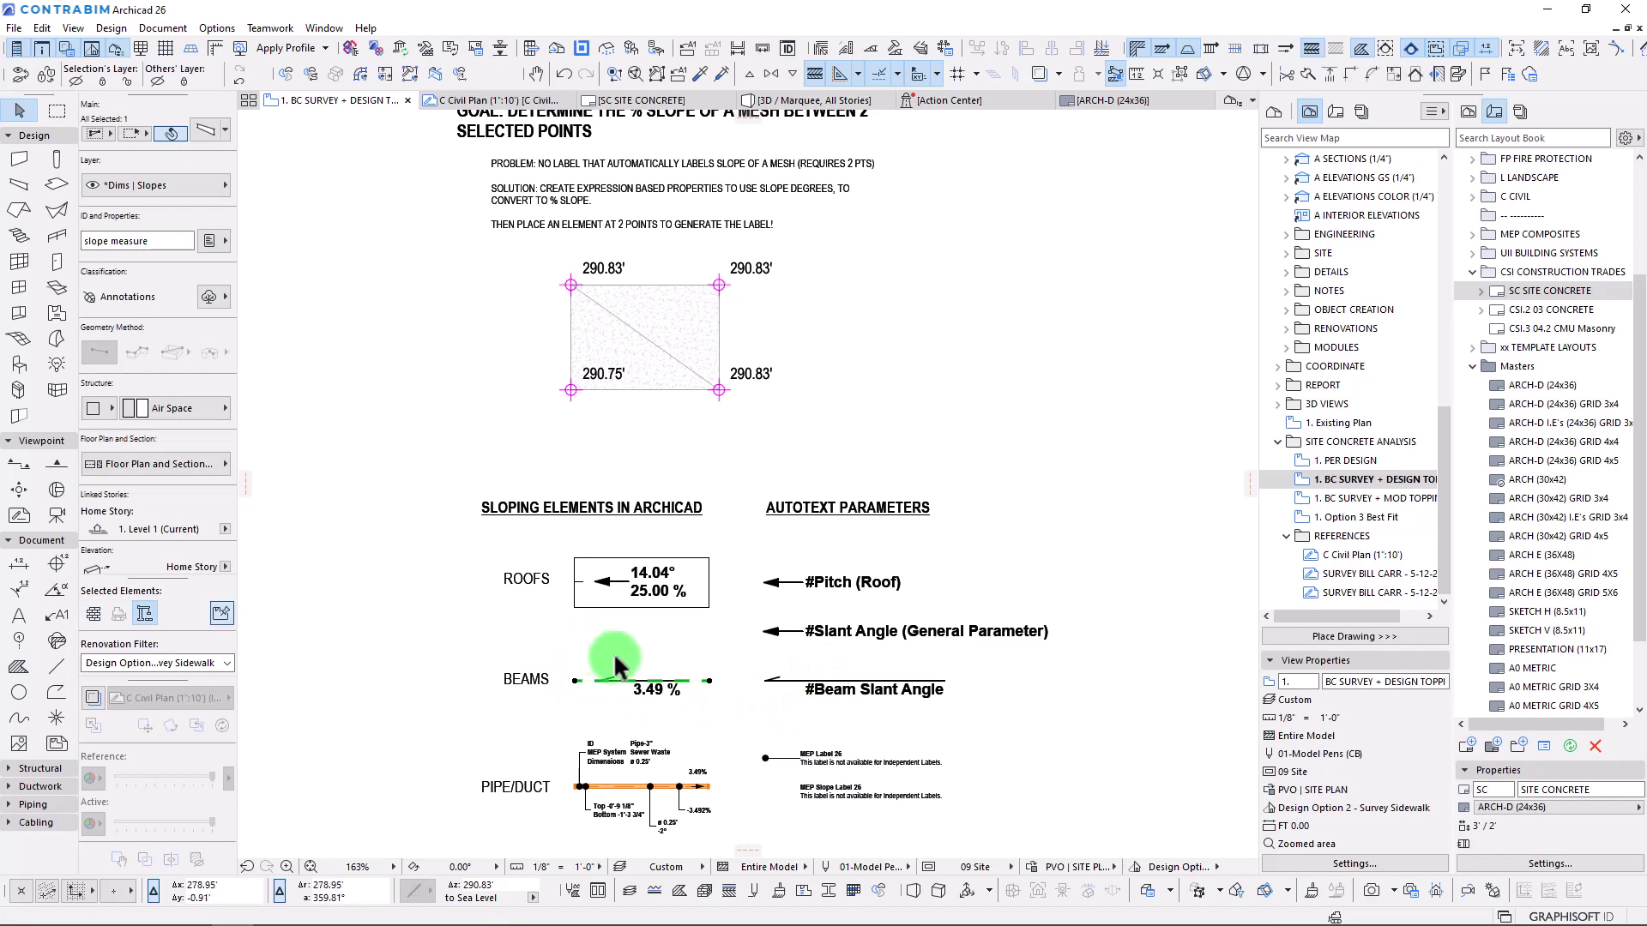
pyautogui.click(219, 297)
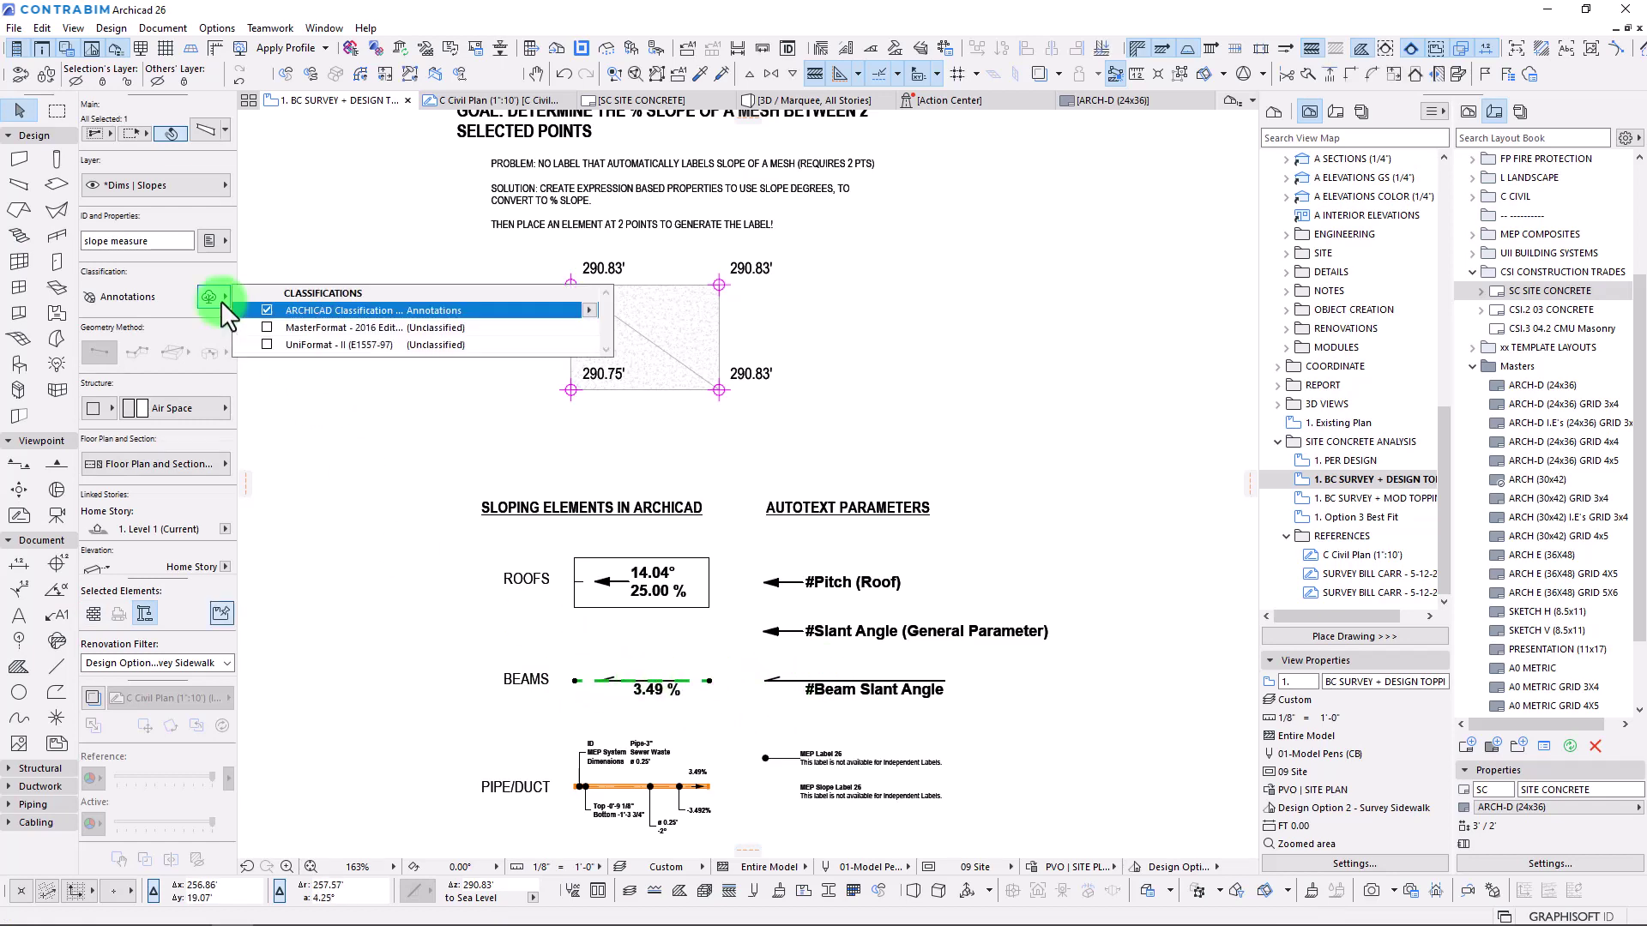
pyautogui.click(588, 310)
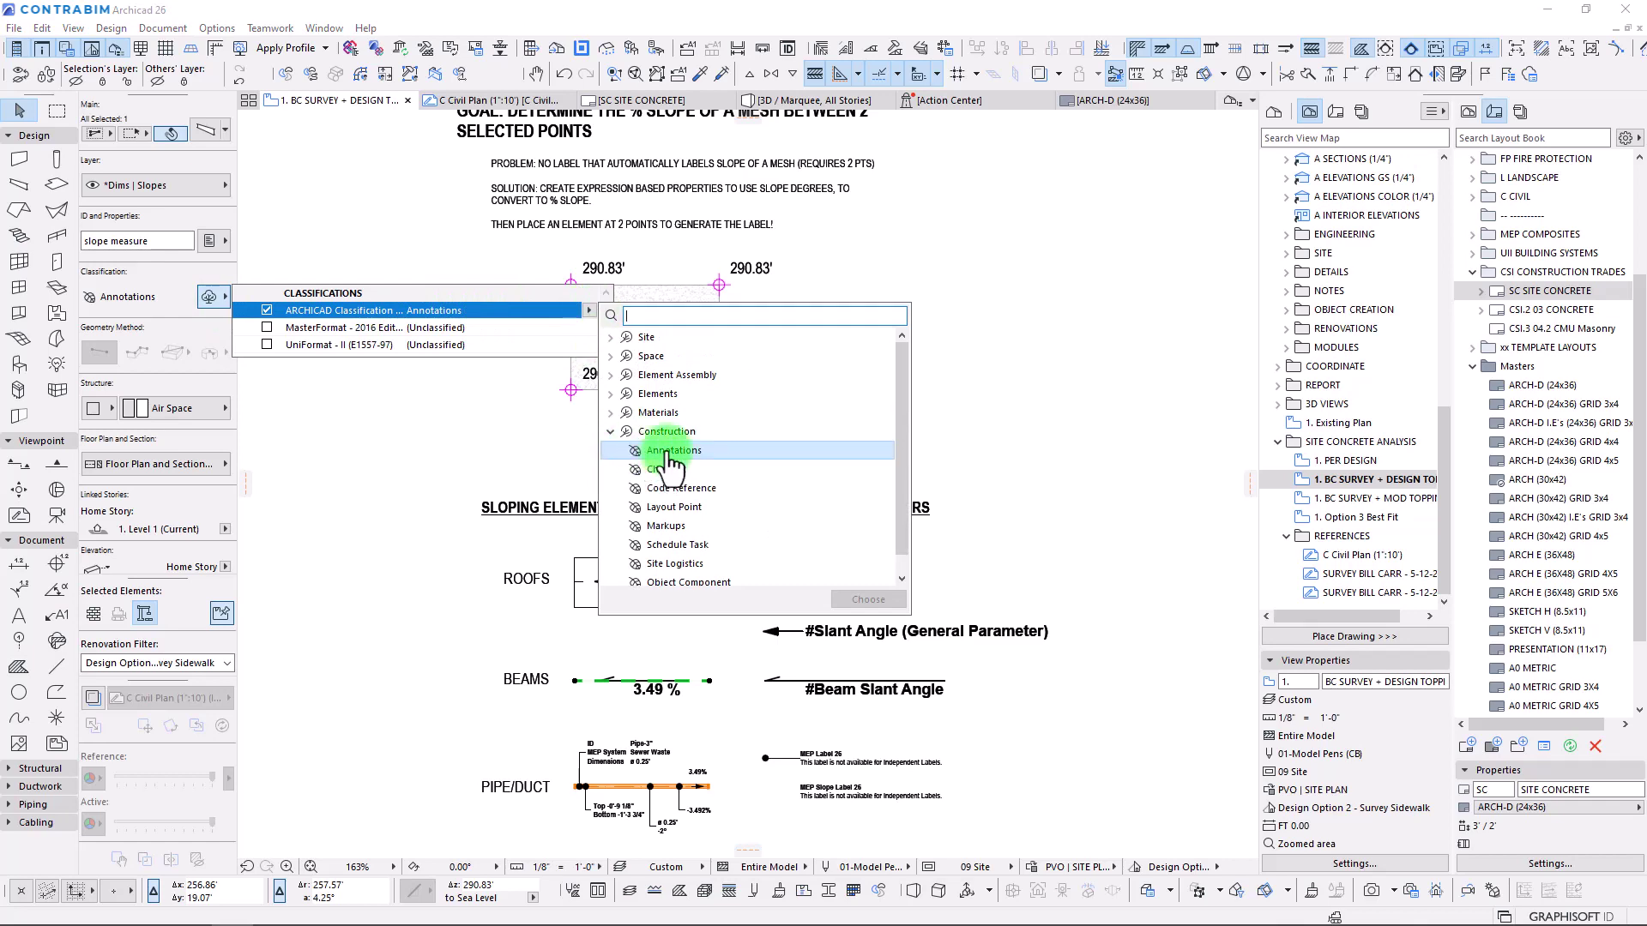
pyautogui.click(449, 446)
pyautogui.click(438, 437)
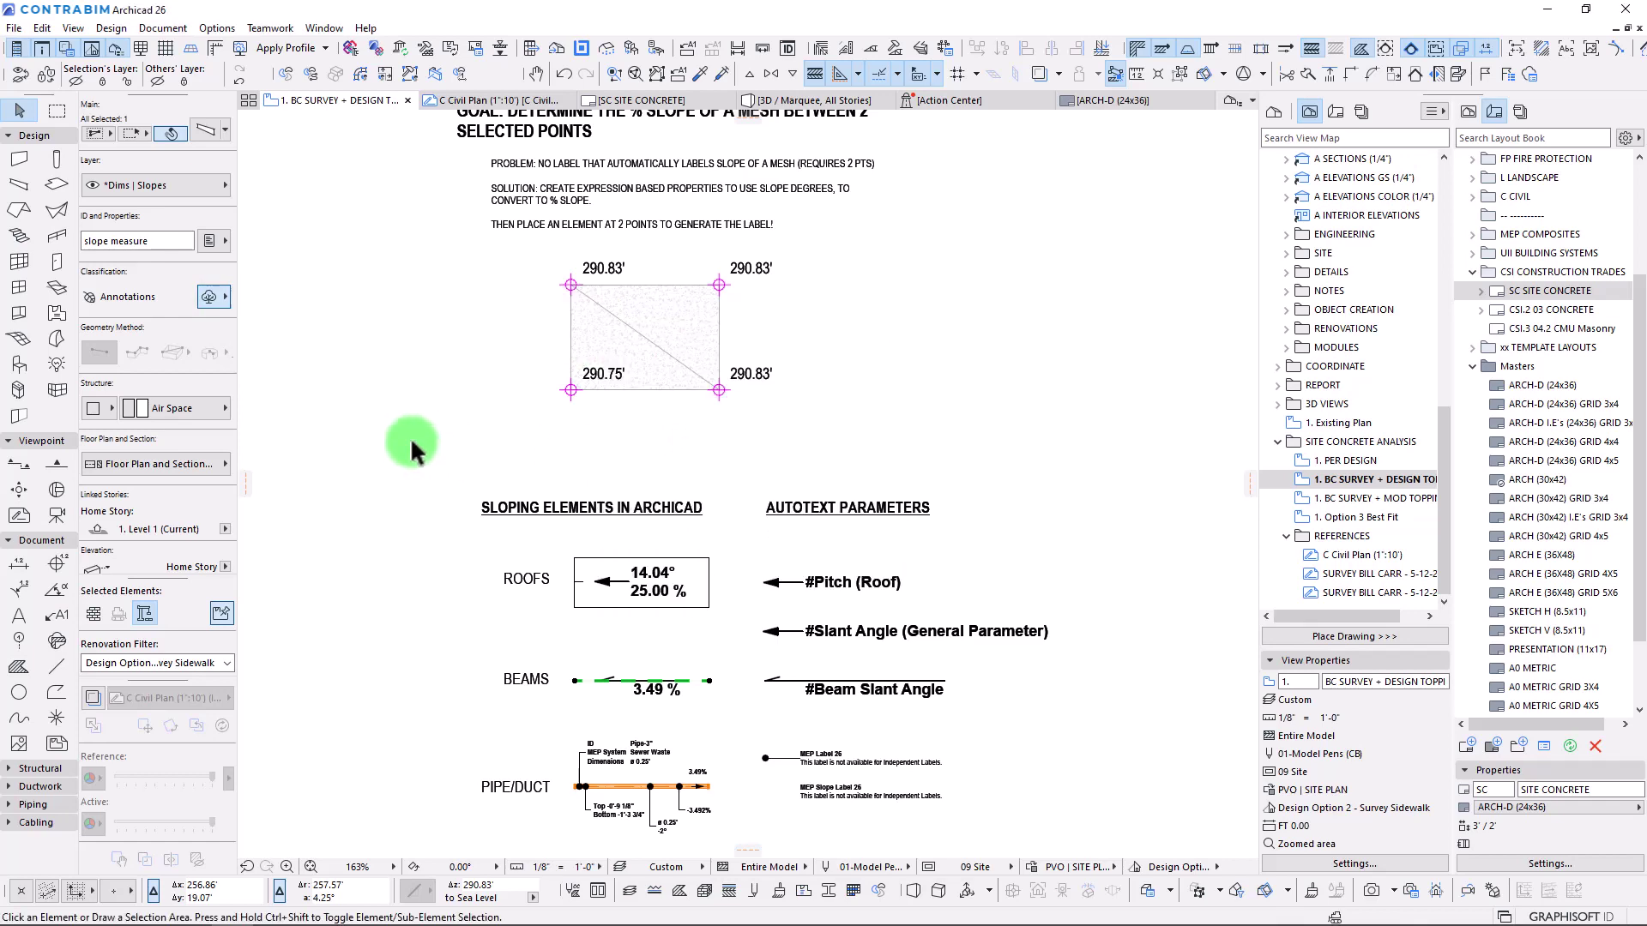
pyautogui.click(452, 532)
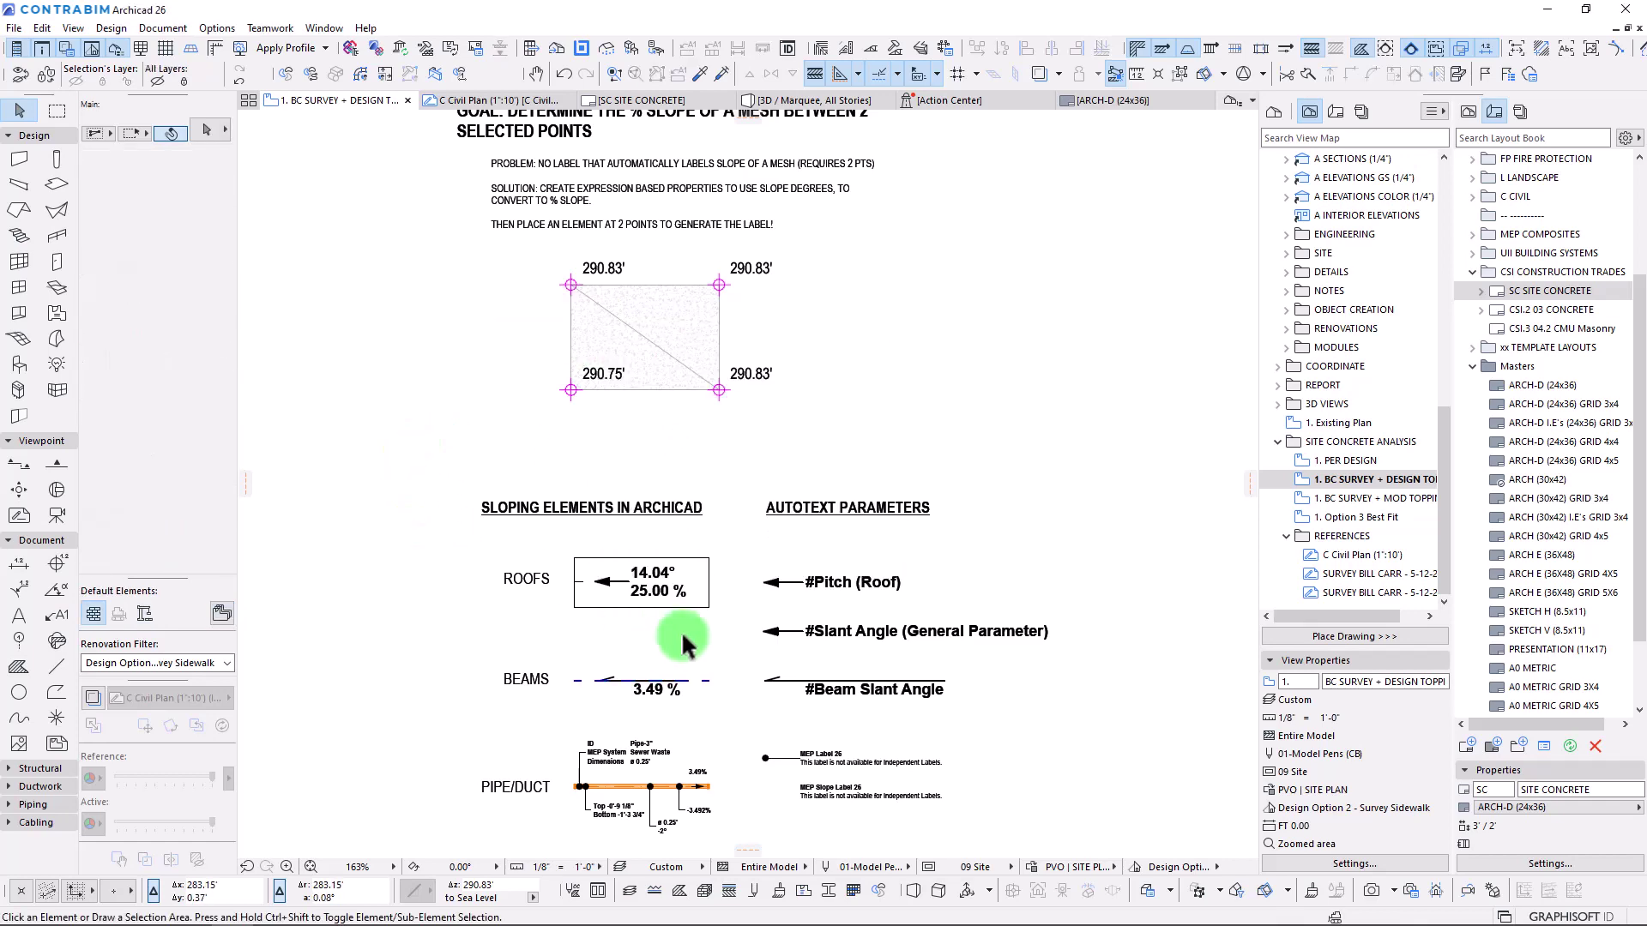
# Copy the beam together with its % slope label from the beam's end point to the sample mesh's 290.75' corner.
pyautogui.scroll(2, 691, 684)
pyautogui.moveTo(755, 706); pyautogui.dragTo(517, 672)
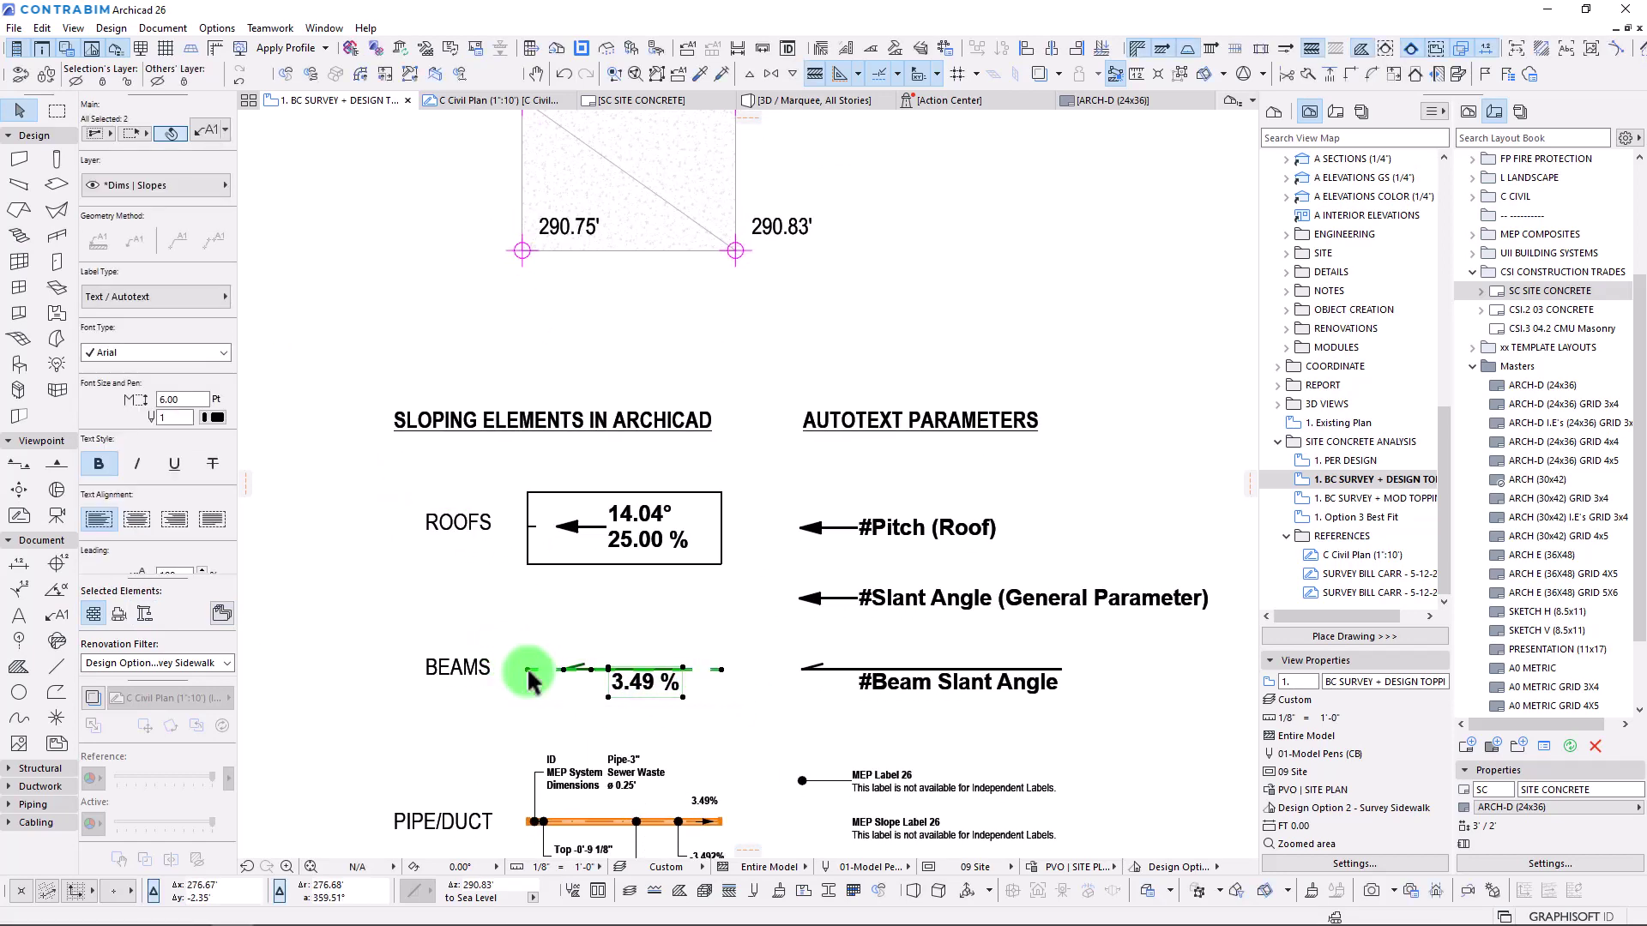
pyautogui.hotkey('ctrl', 'shift', 'd')
pyautogui.click(527, 669)
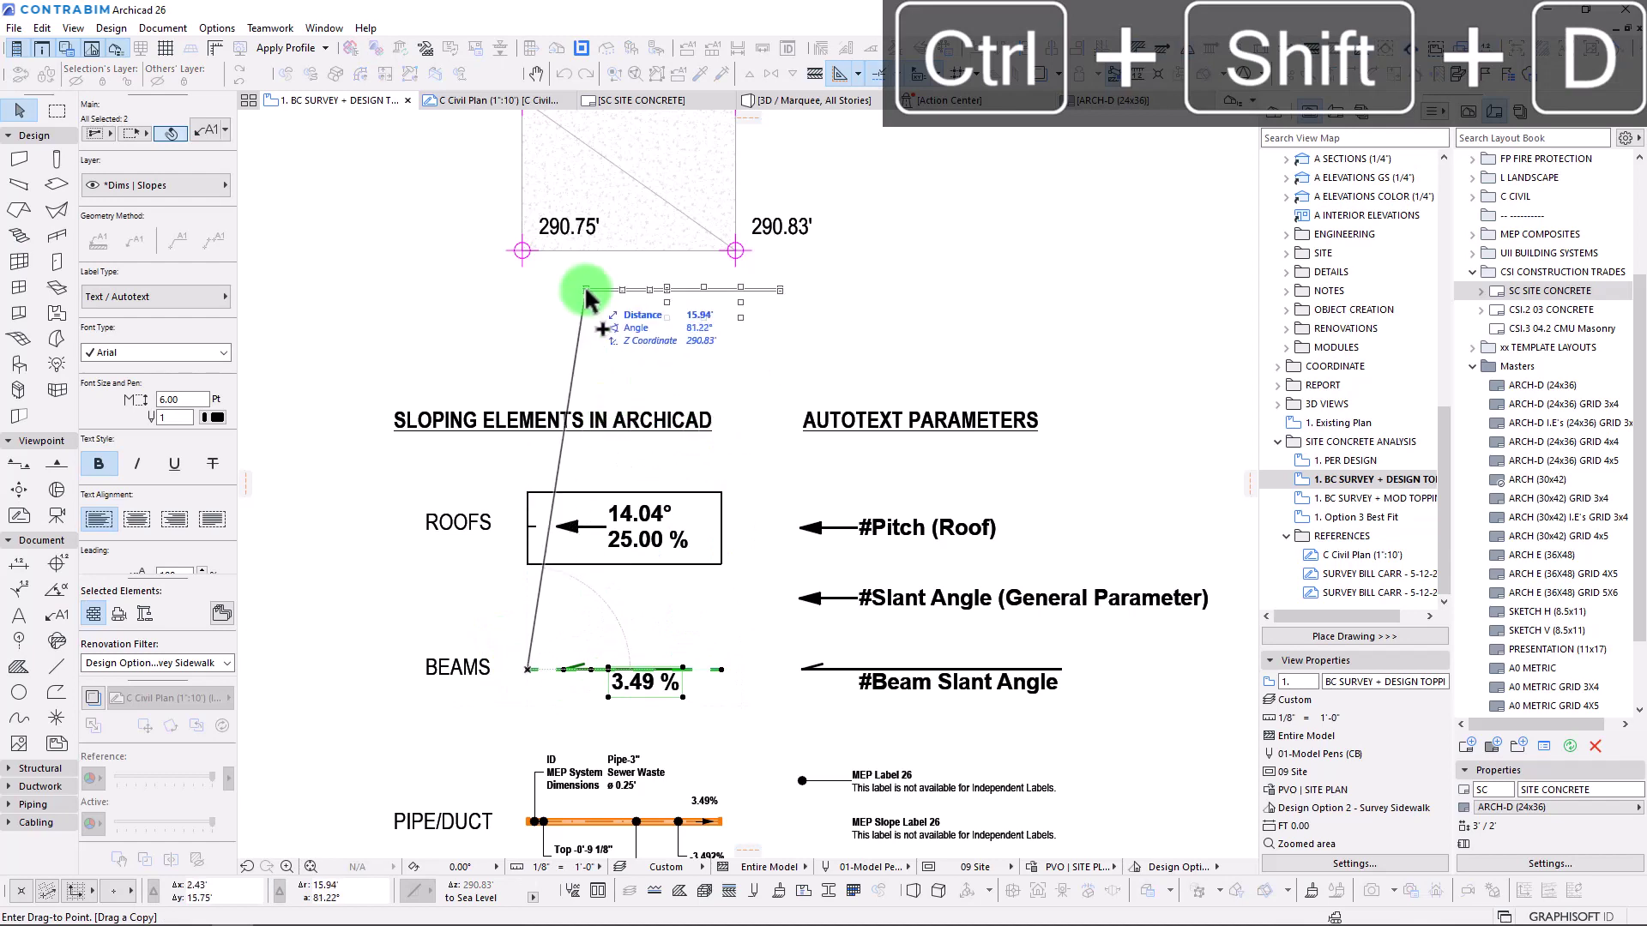
pyautogui.click(523, 251)
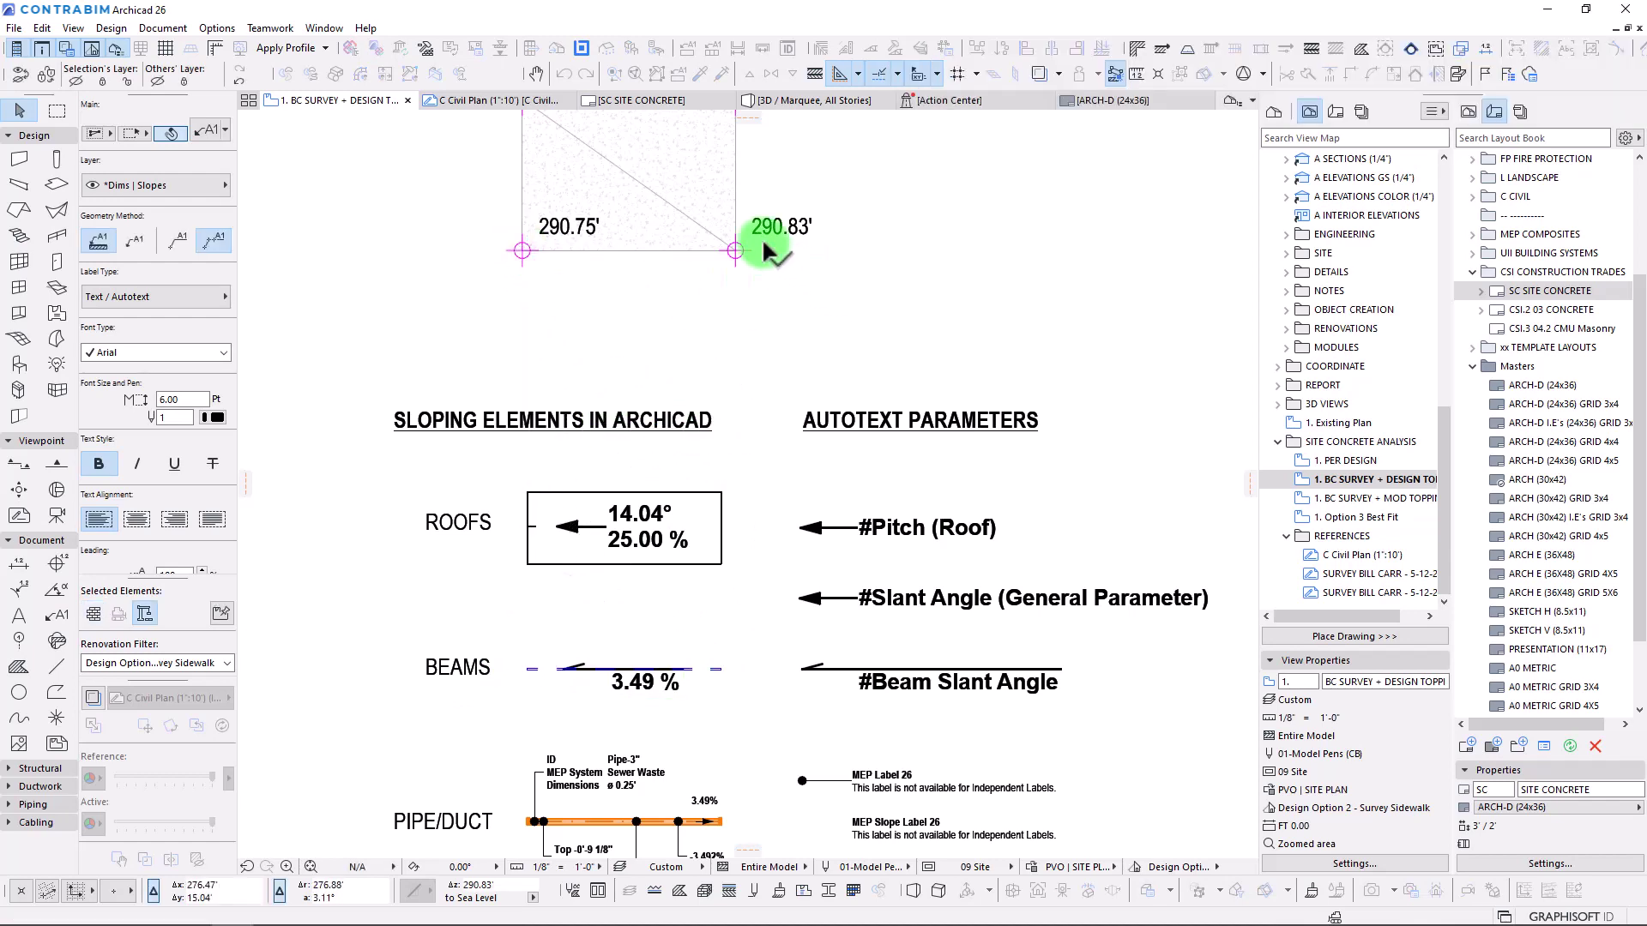
pyautogui.click(724, 231)
pyautogui.click(707, 247)
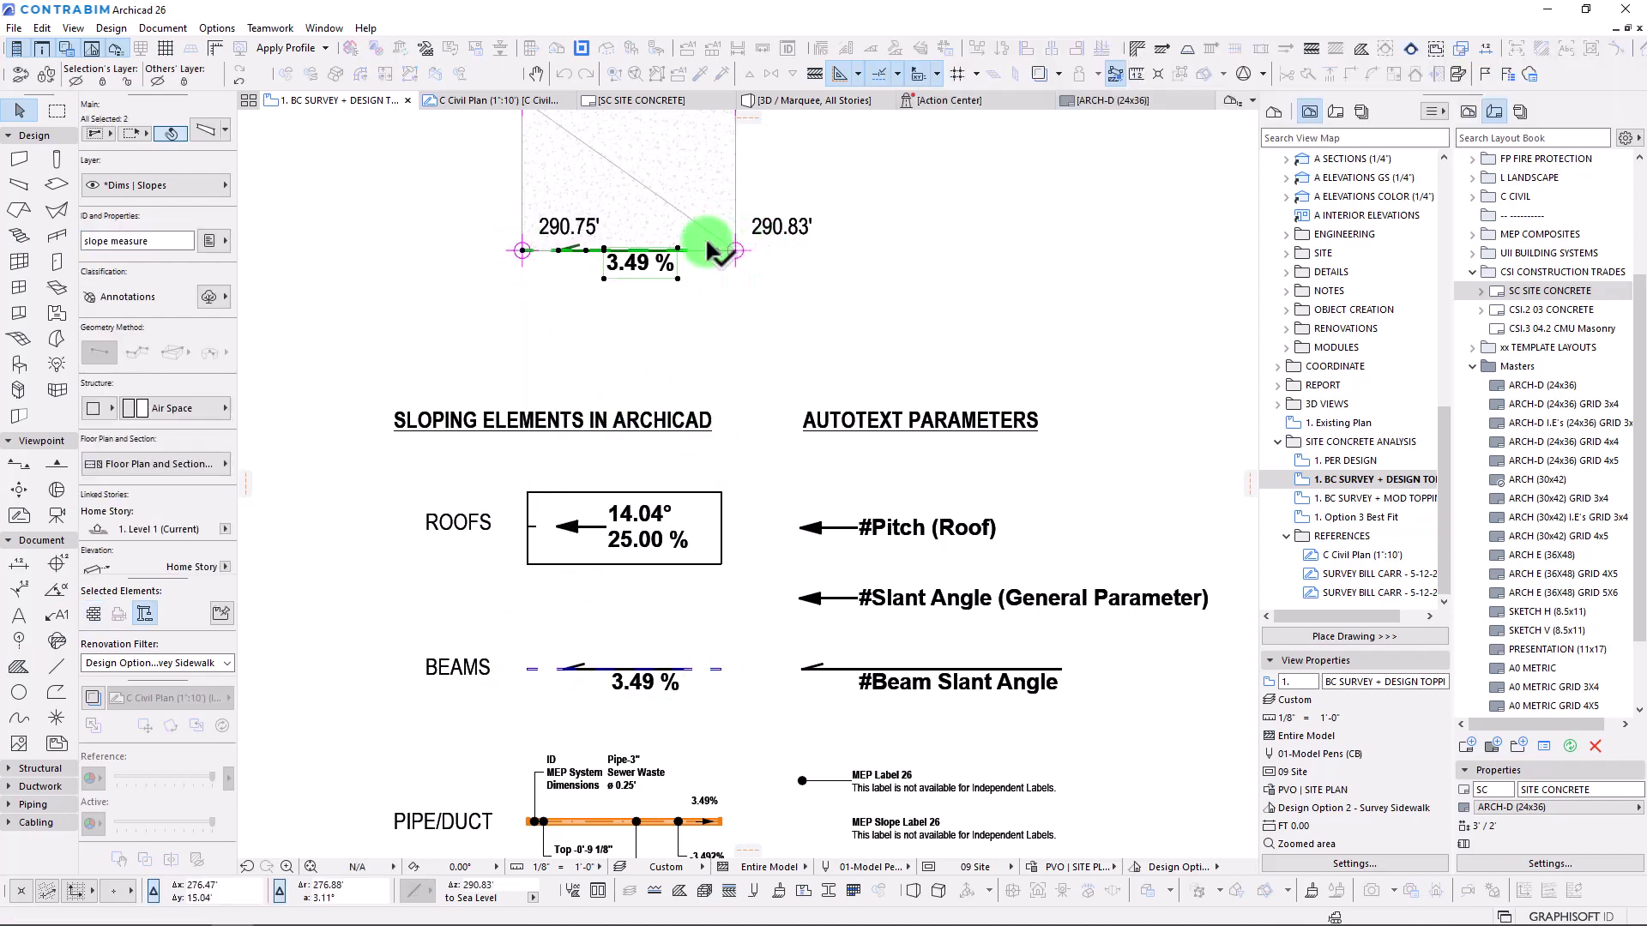
# Stretch the copied slope beam's free end along the mesh edge to the adjacent 290.83' corner.
pyautogui.scroll(5, 727, 249)
pyautogui.click(702, 373)
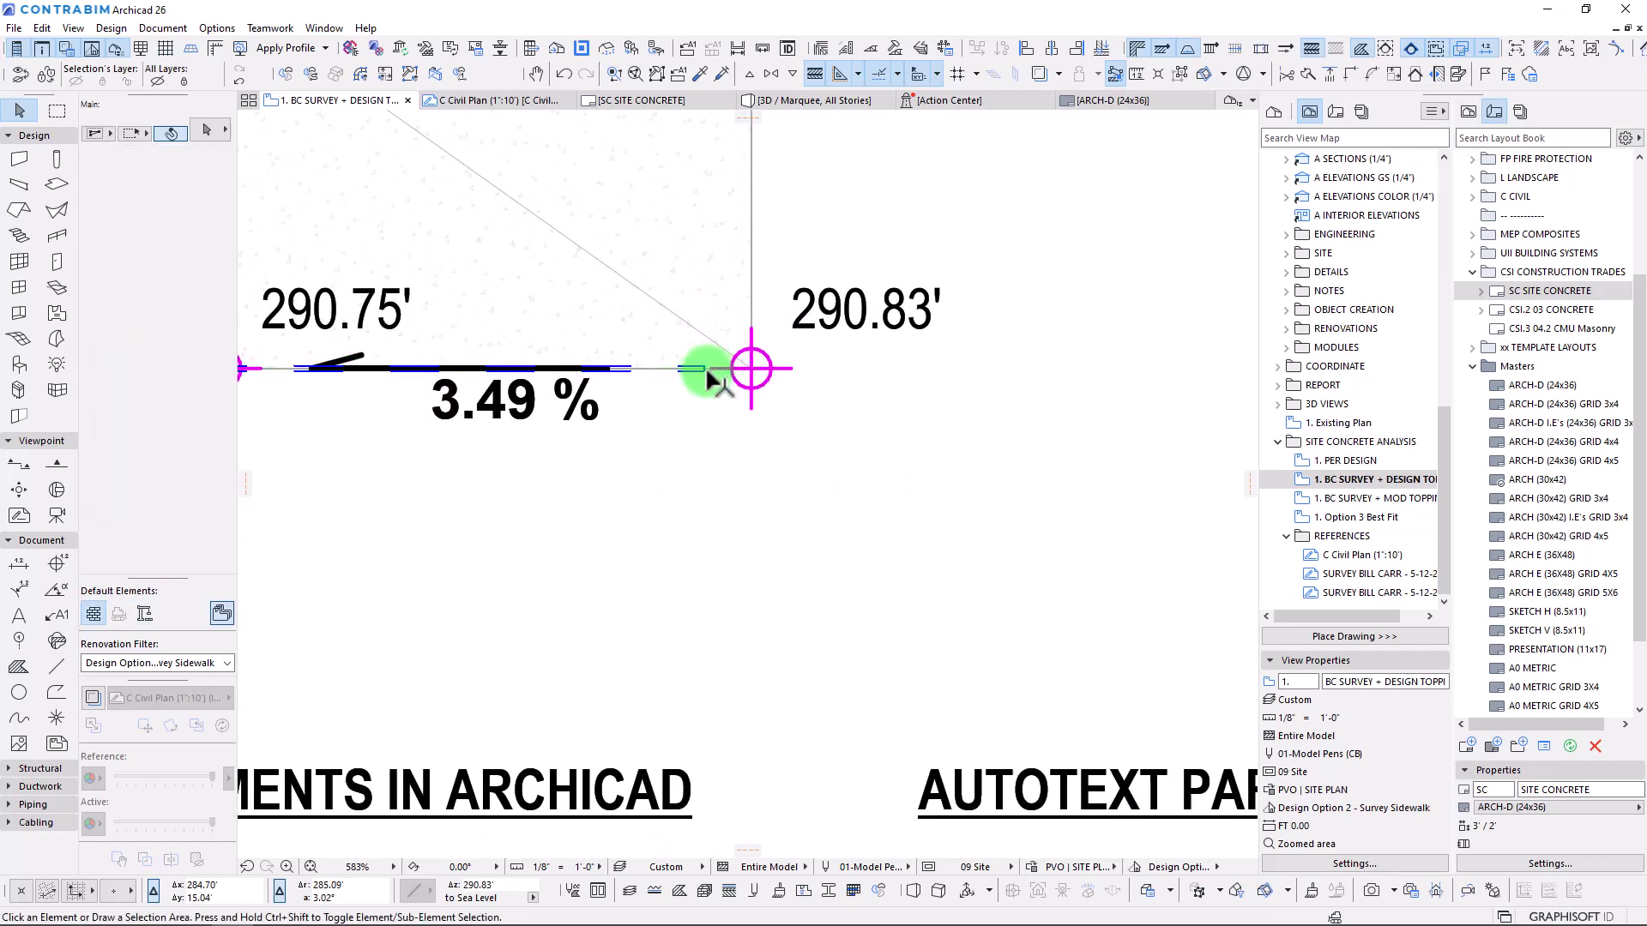
pyautogui.click(703, 373)
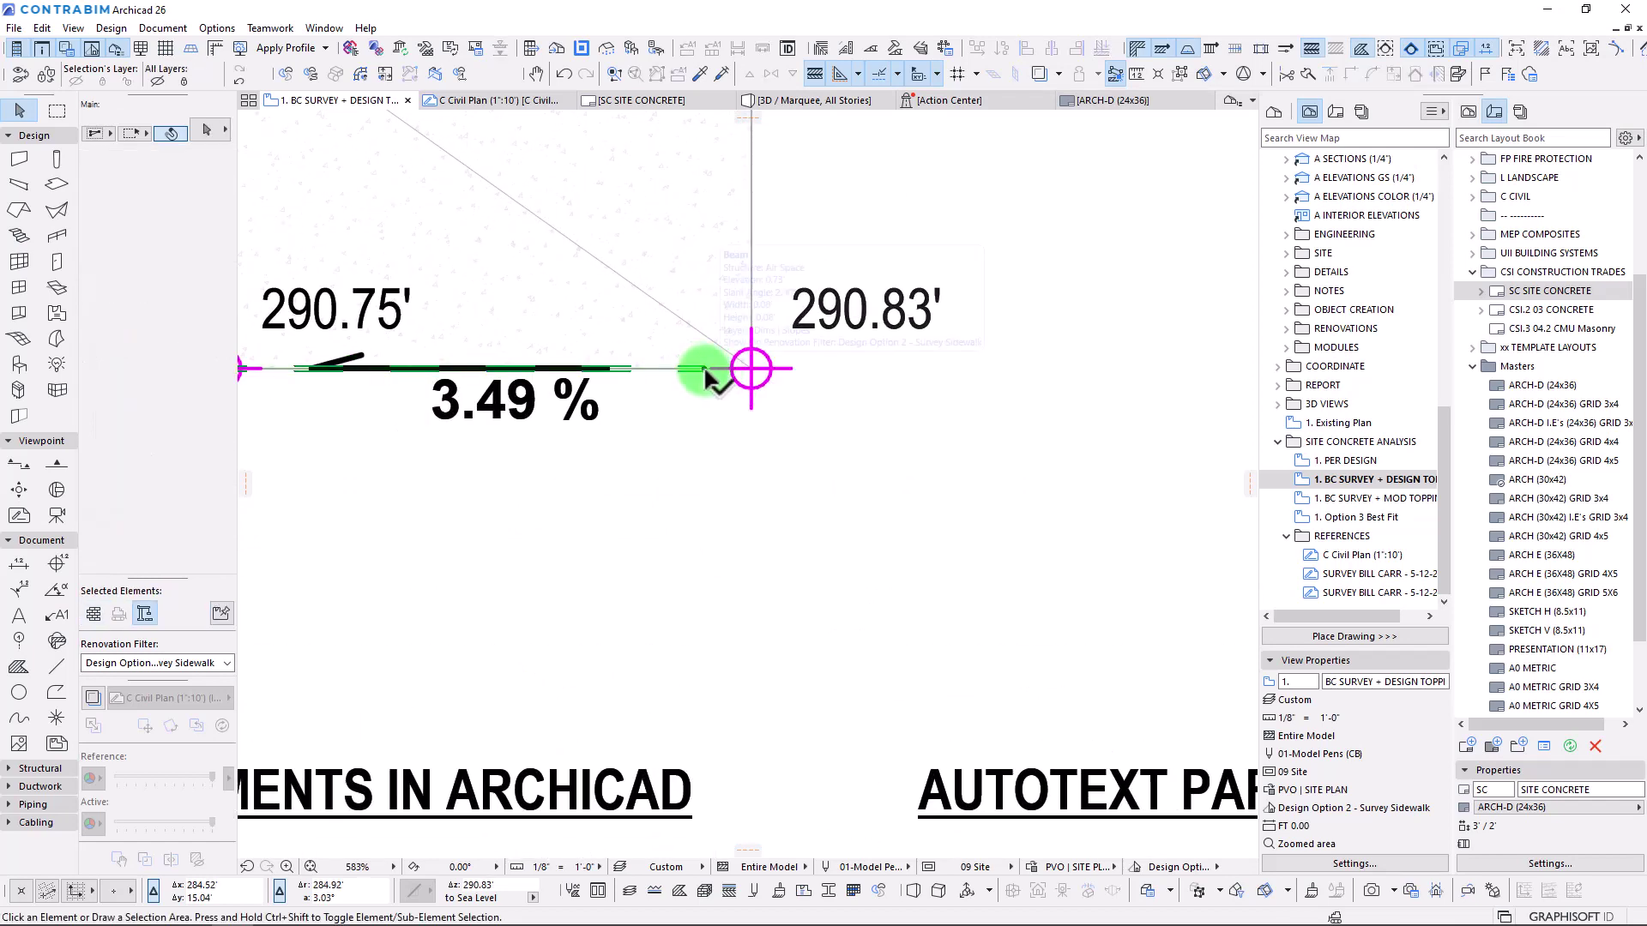
pyautogui.click(703, 372)
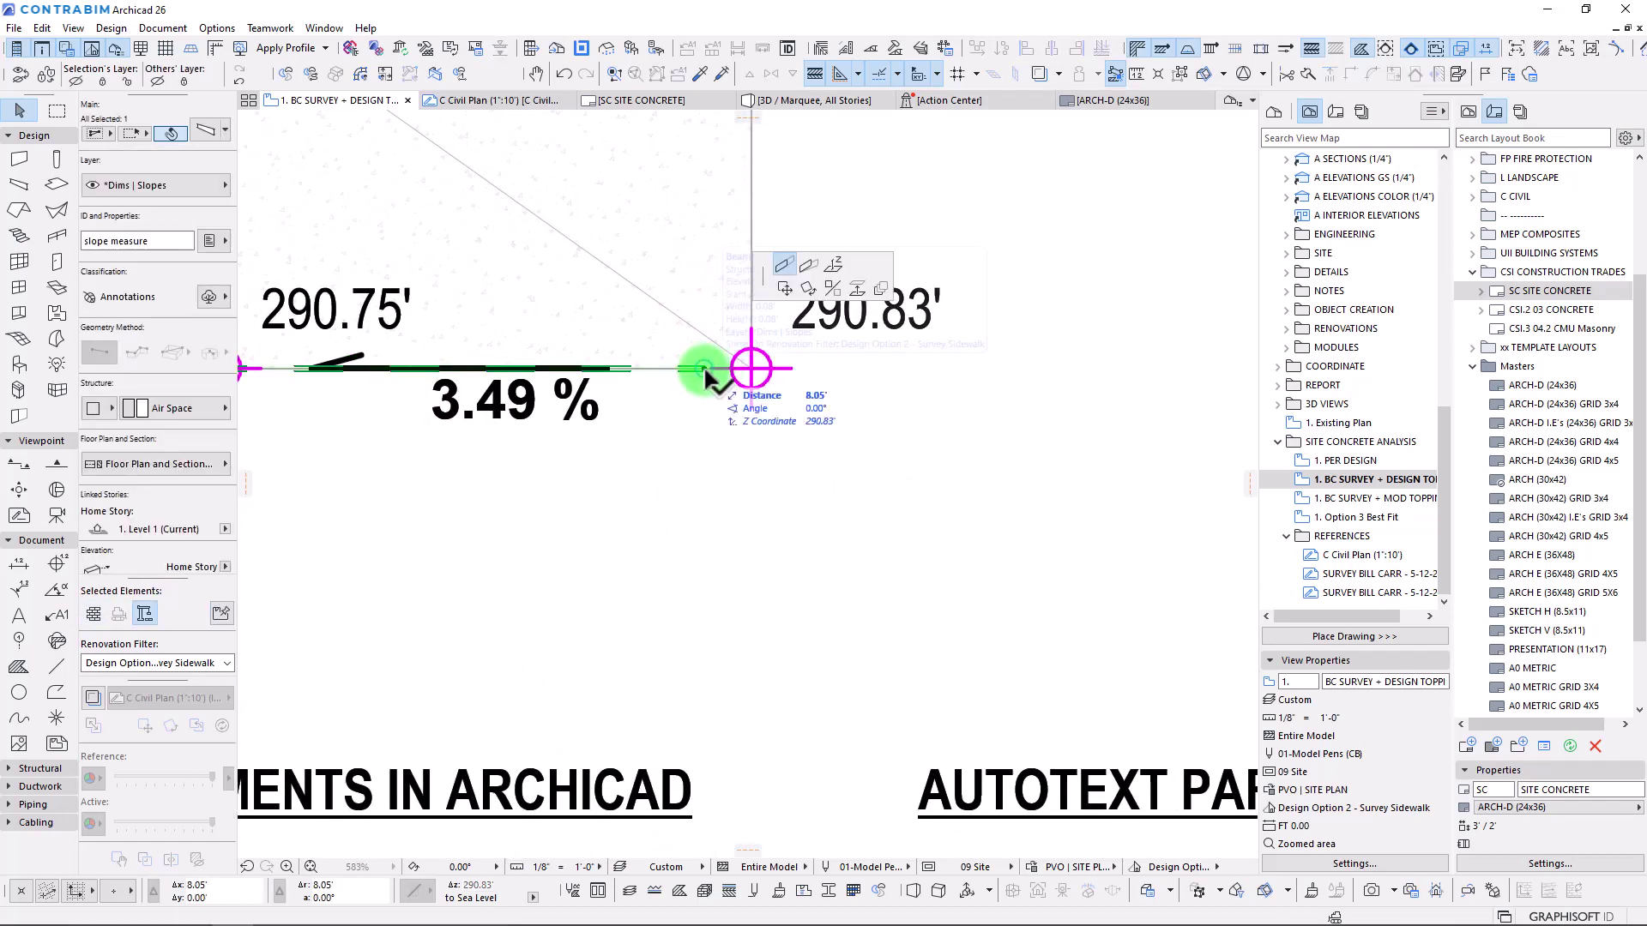
pyautogui.click(753, 367)
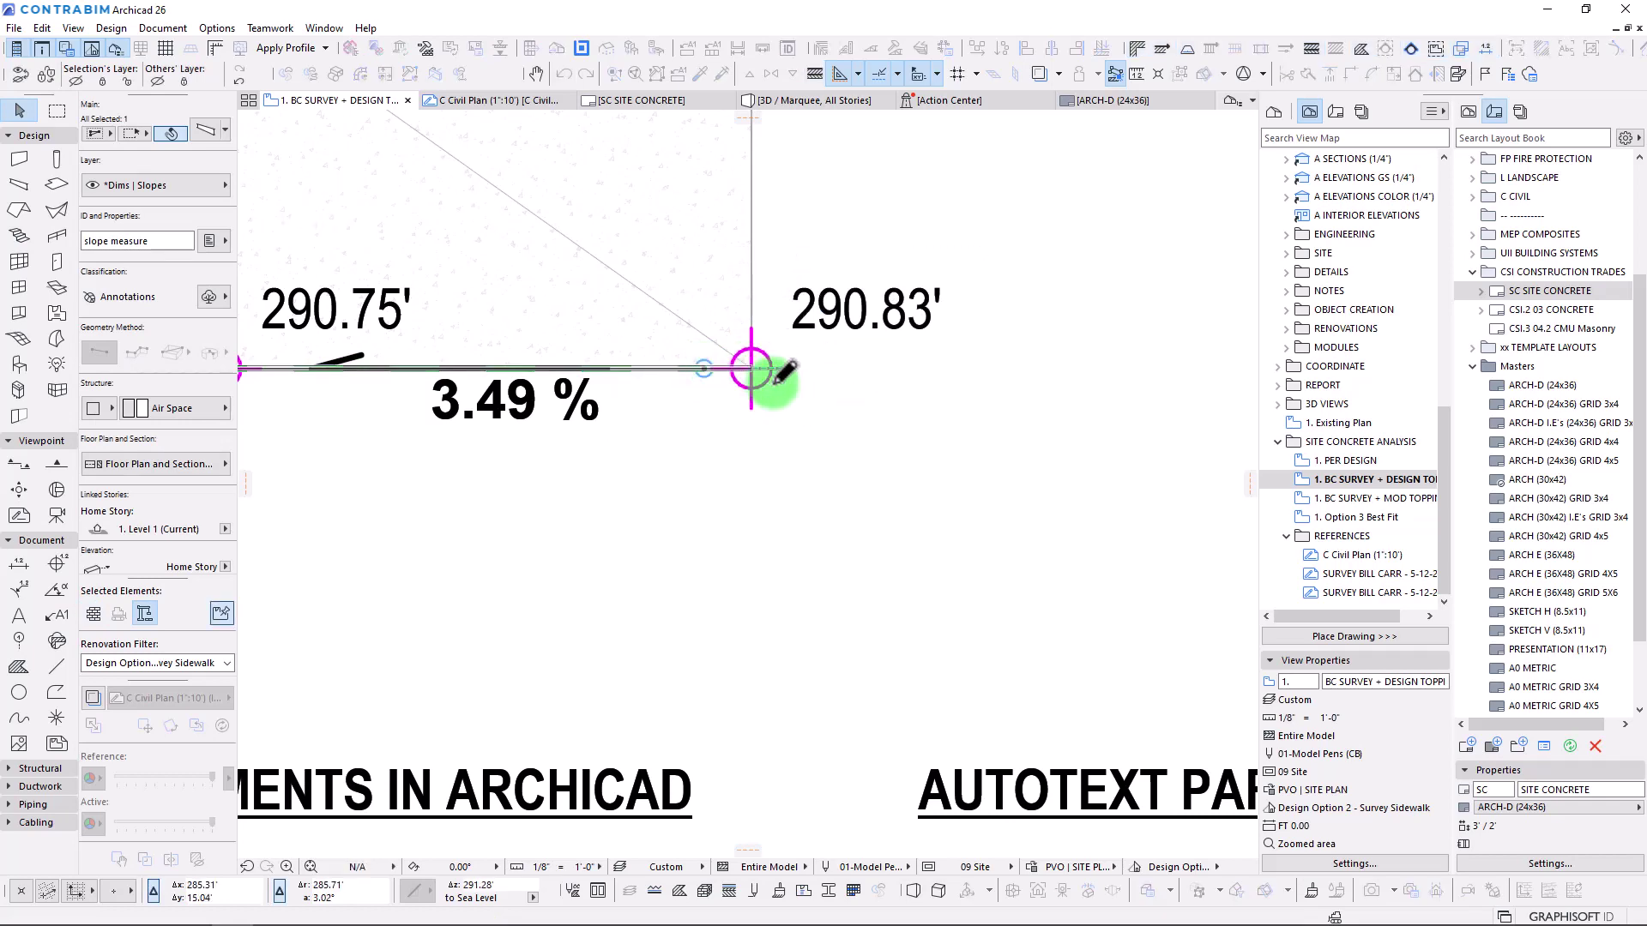
# Enclose the sample mesh and its slope beam in a marquee and show only that area in 3D.
pyautogui.scroll(-3, 633, 487)
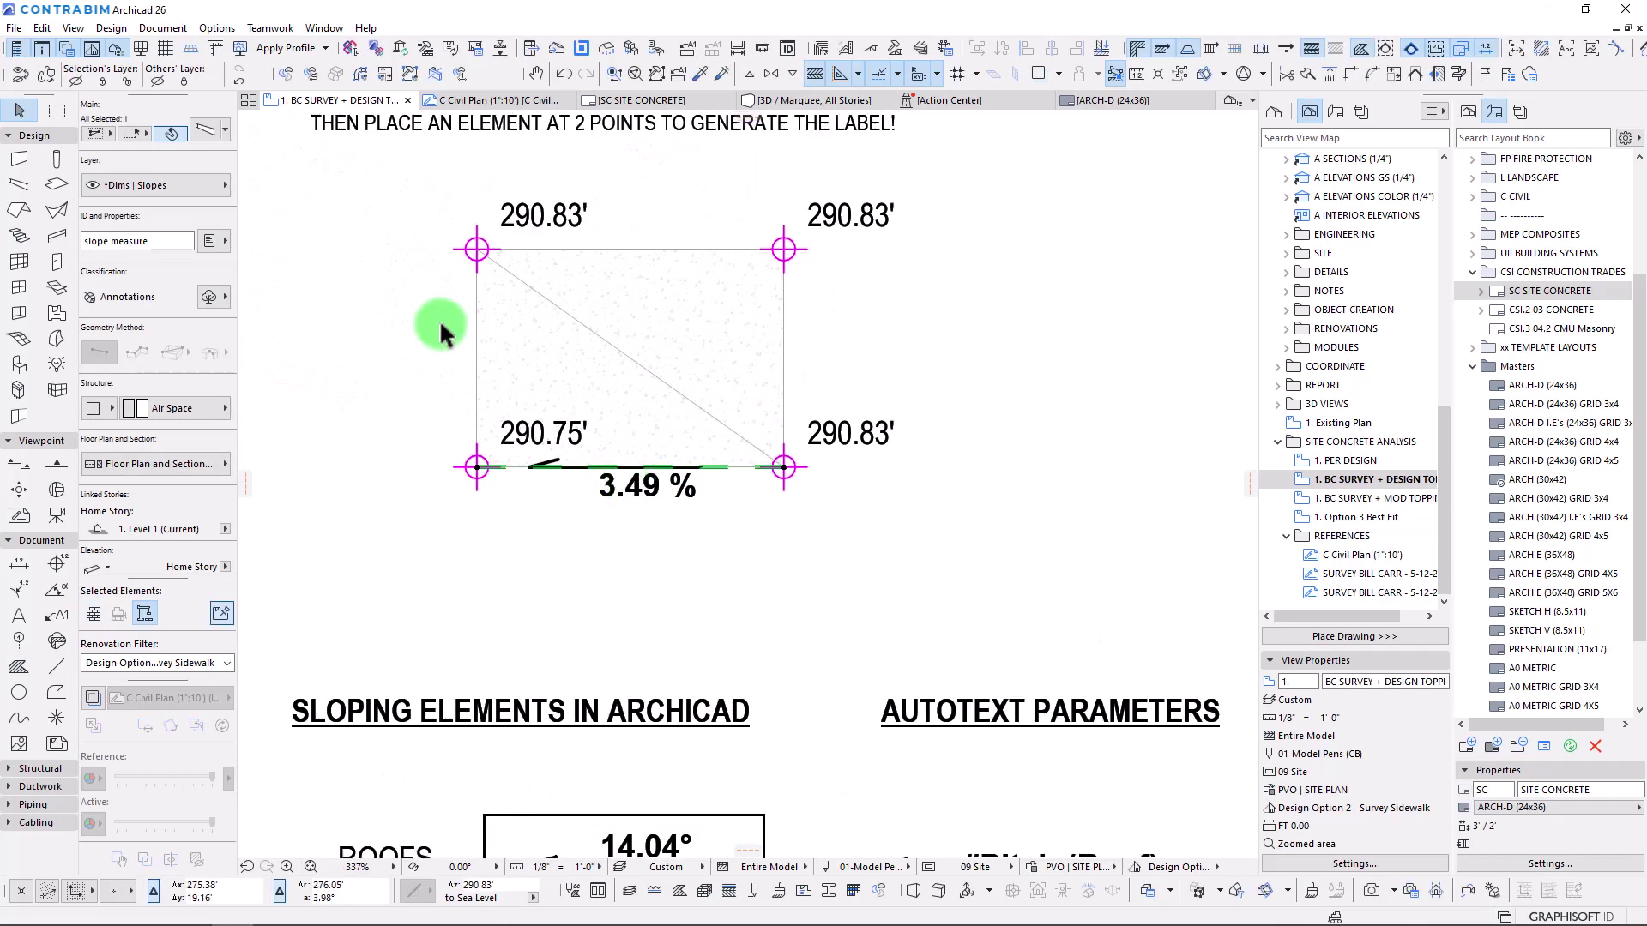
pyautogui.click(56, 110)
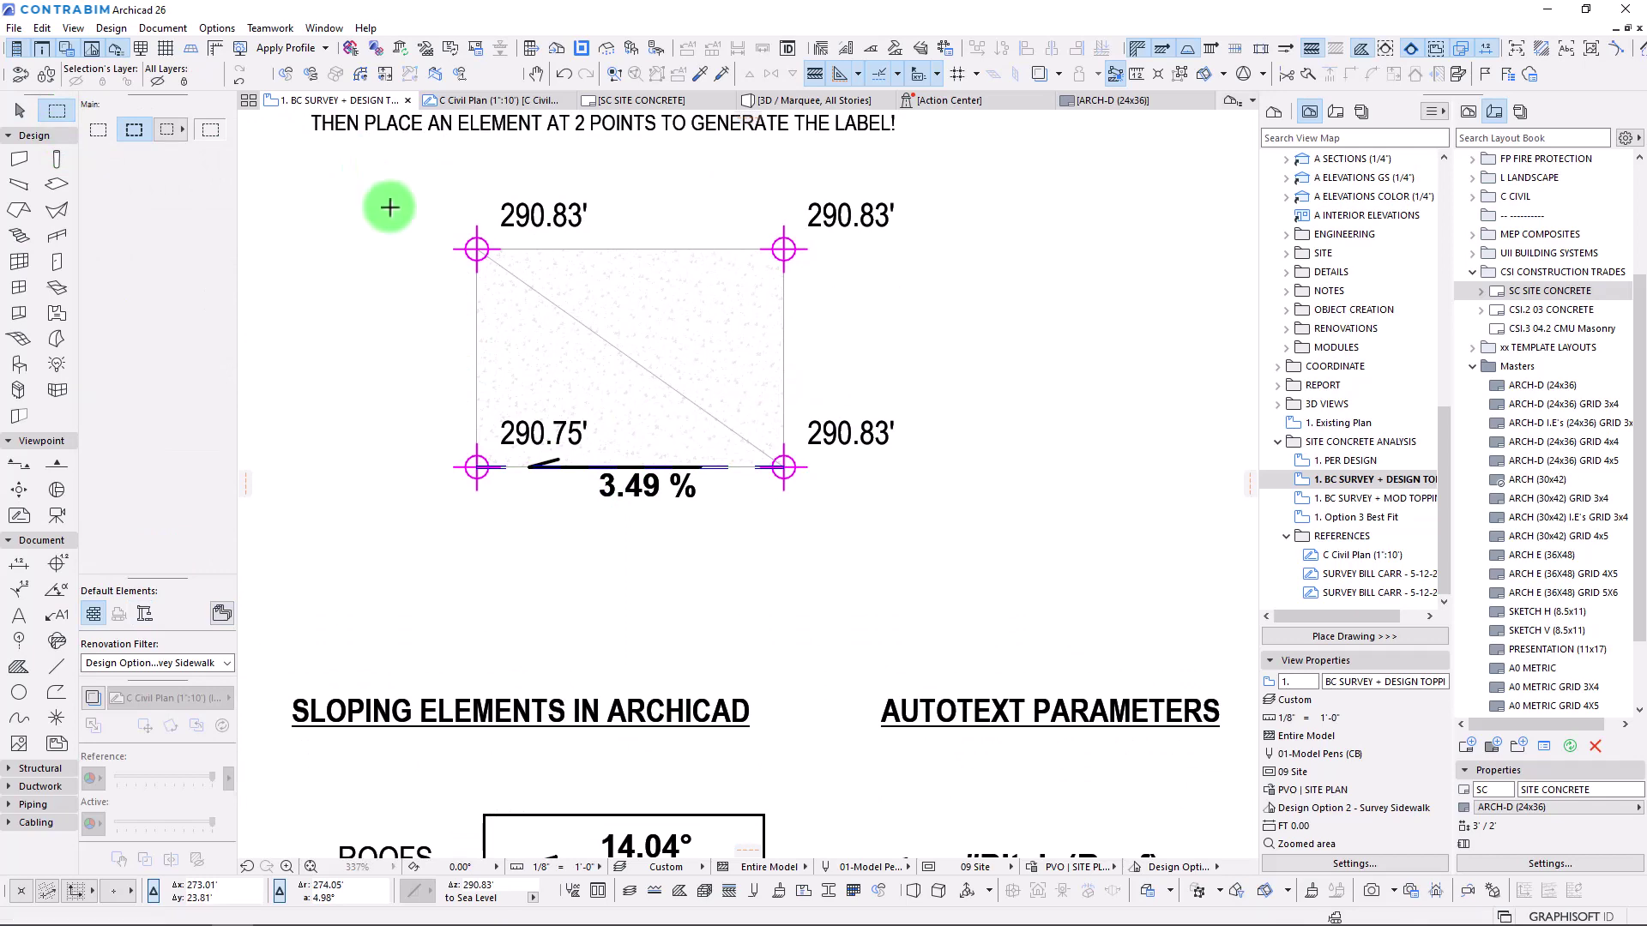
pyautogui.click(356, 163)
pyautogui.click(995, 592)
pyautogui.press('F5')
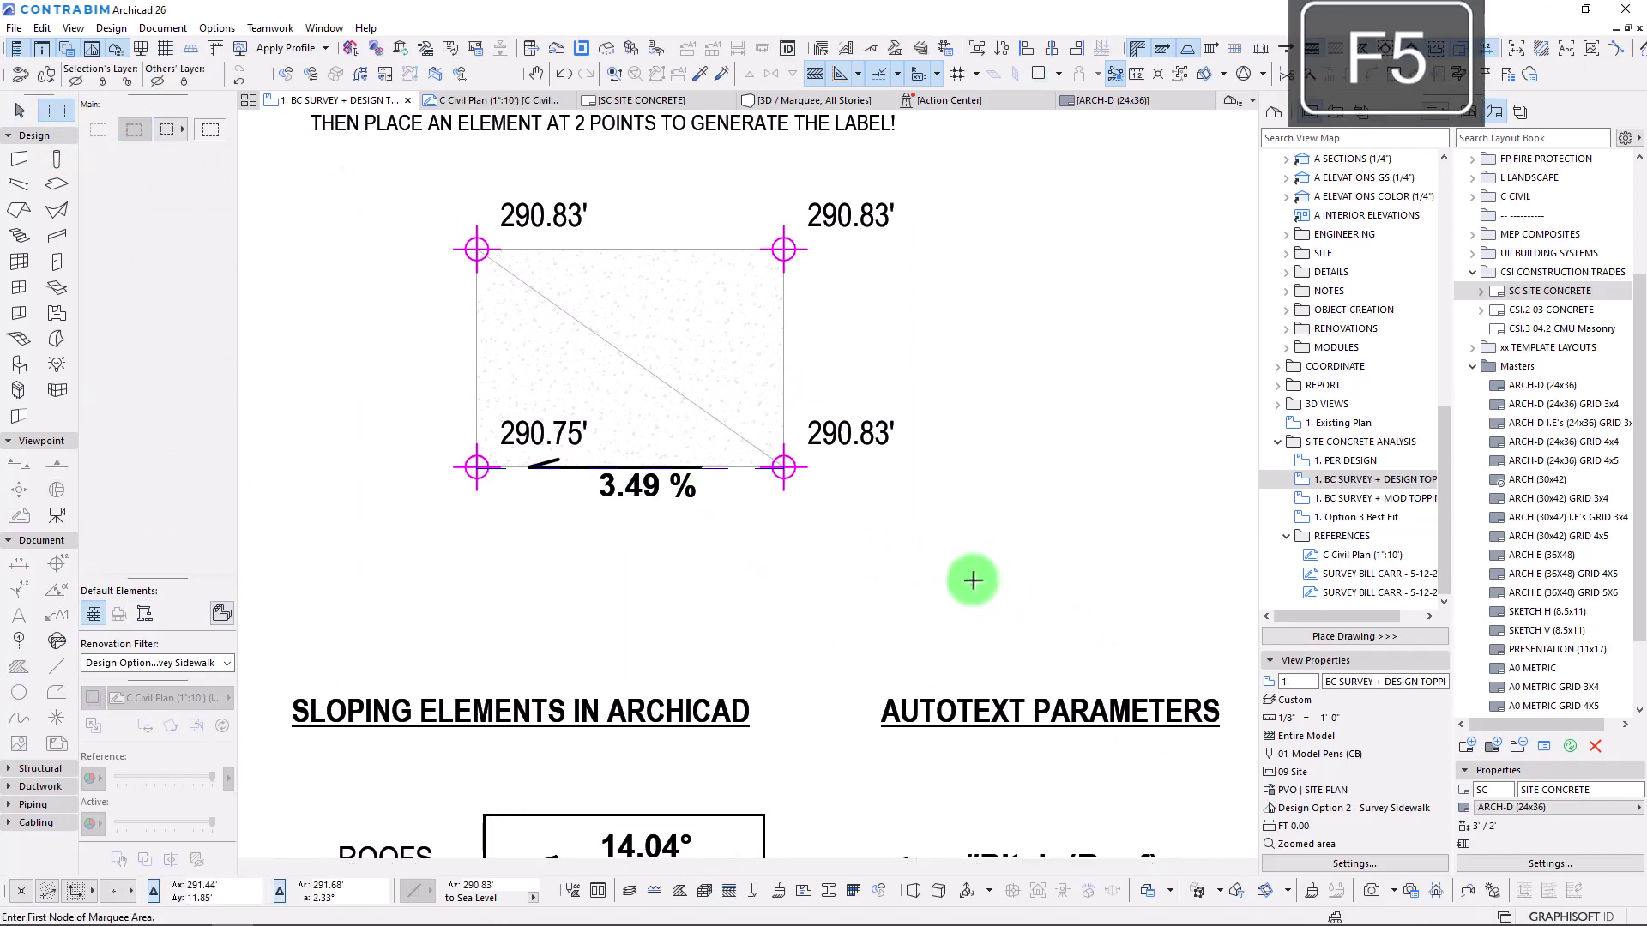
pyautogui.hotkey('ctrl', "'")
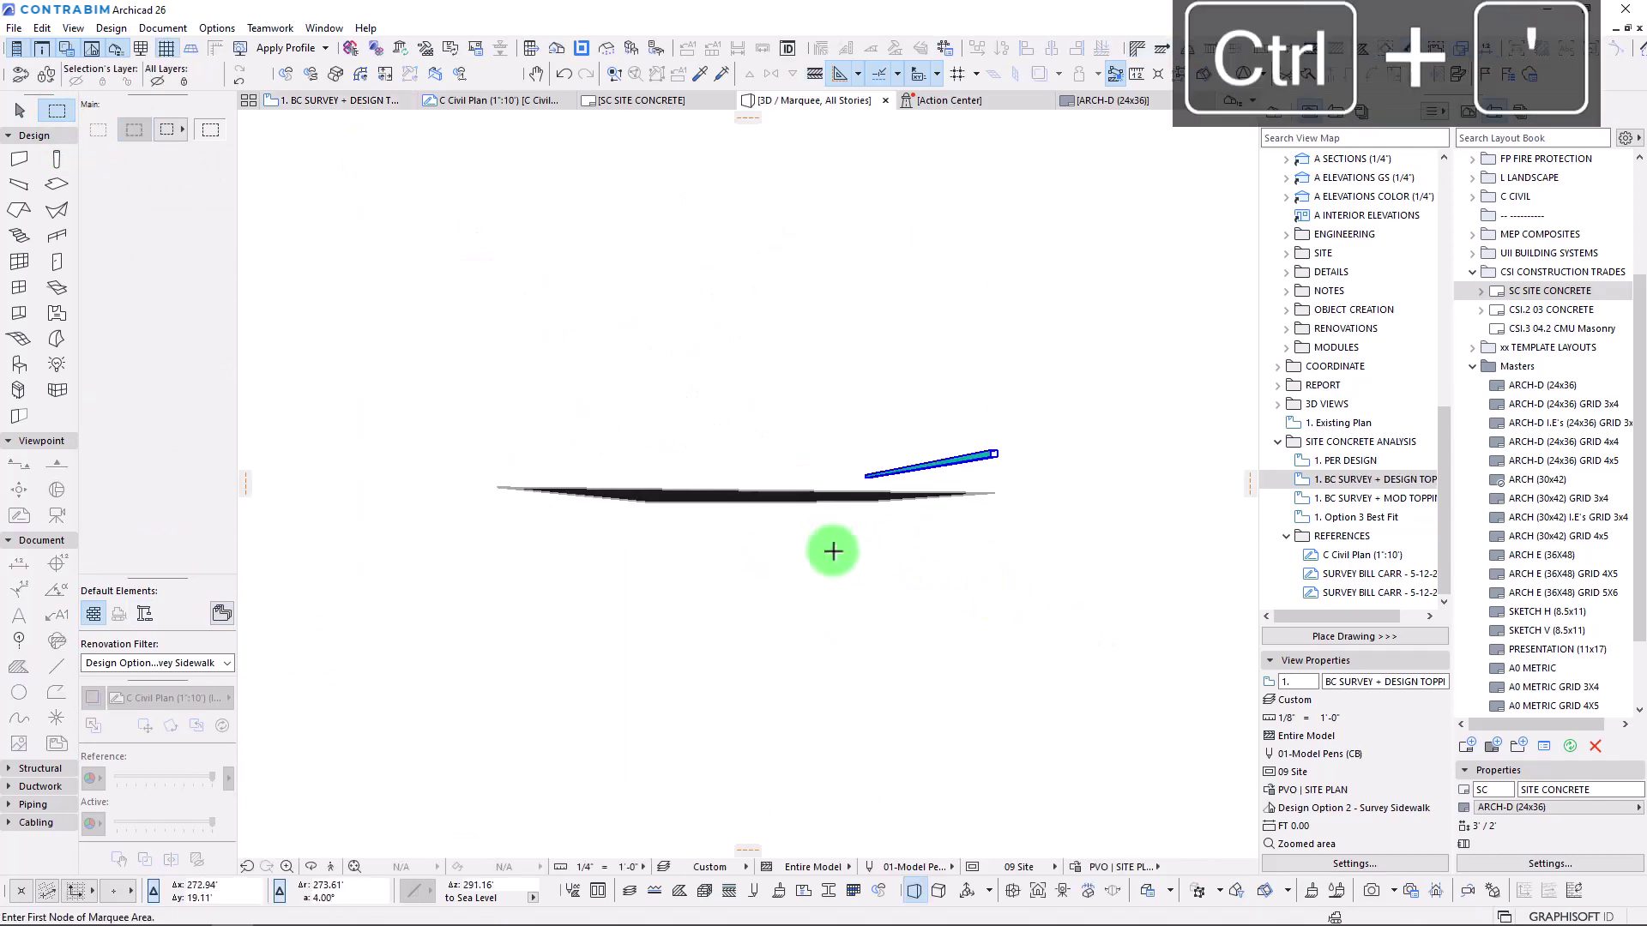
# Move the slope beam in 3D from its raised end point down onto the mesh corner.
pyautogui.click(537, 524)
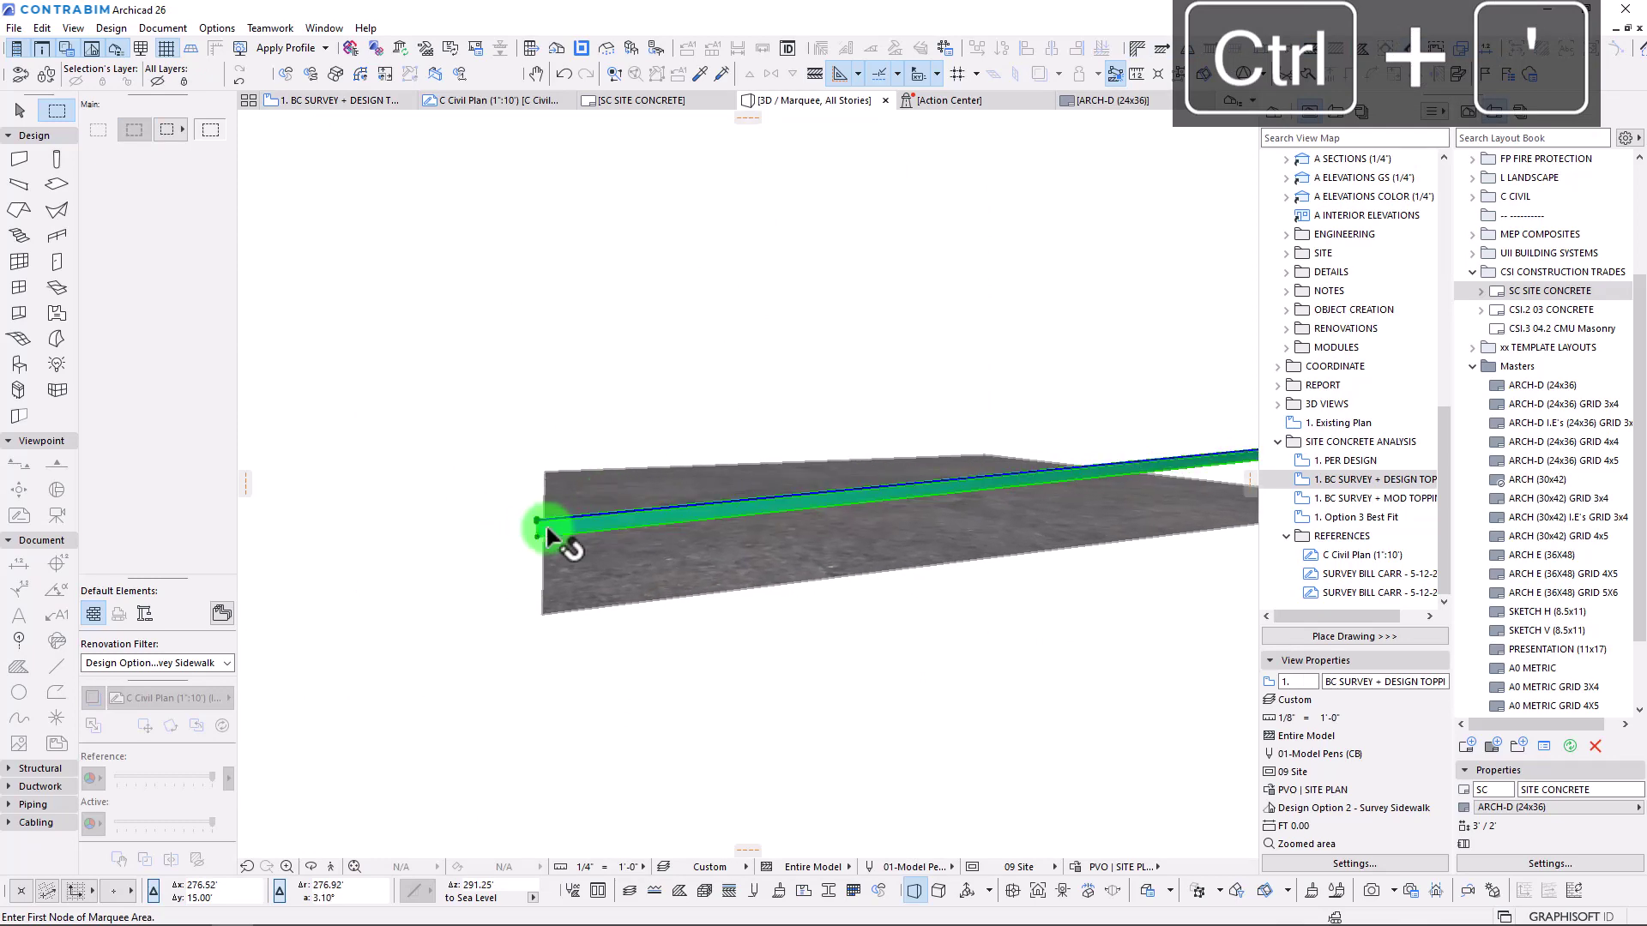
pyautogui.keyDown('shift'); pyautogui.moveTo(782, 579); pyautogui.dragTo(793, 590, button='middle'); pyautogui.keyUp('shift')
pyautogui.hotkey('ctrl', 'd')
pyautogui.click(895, 590)
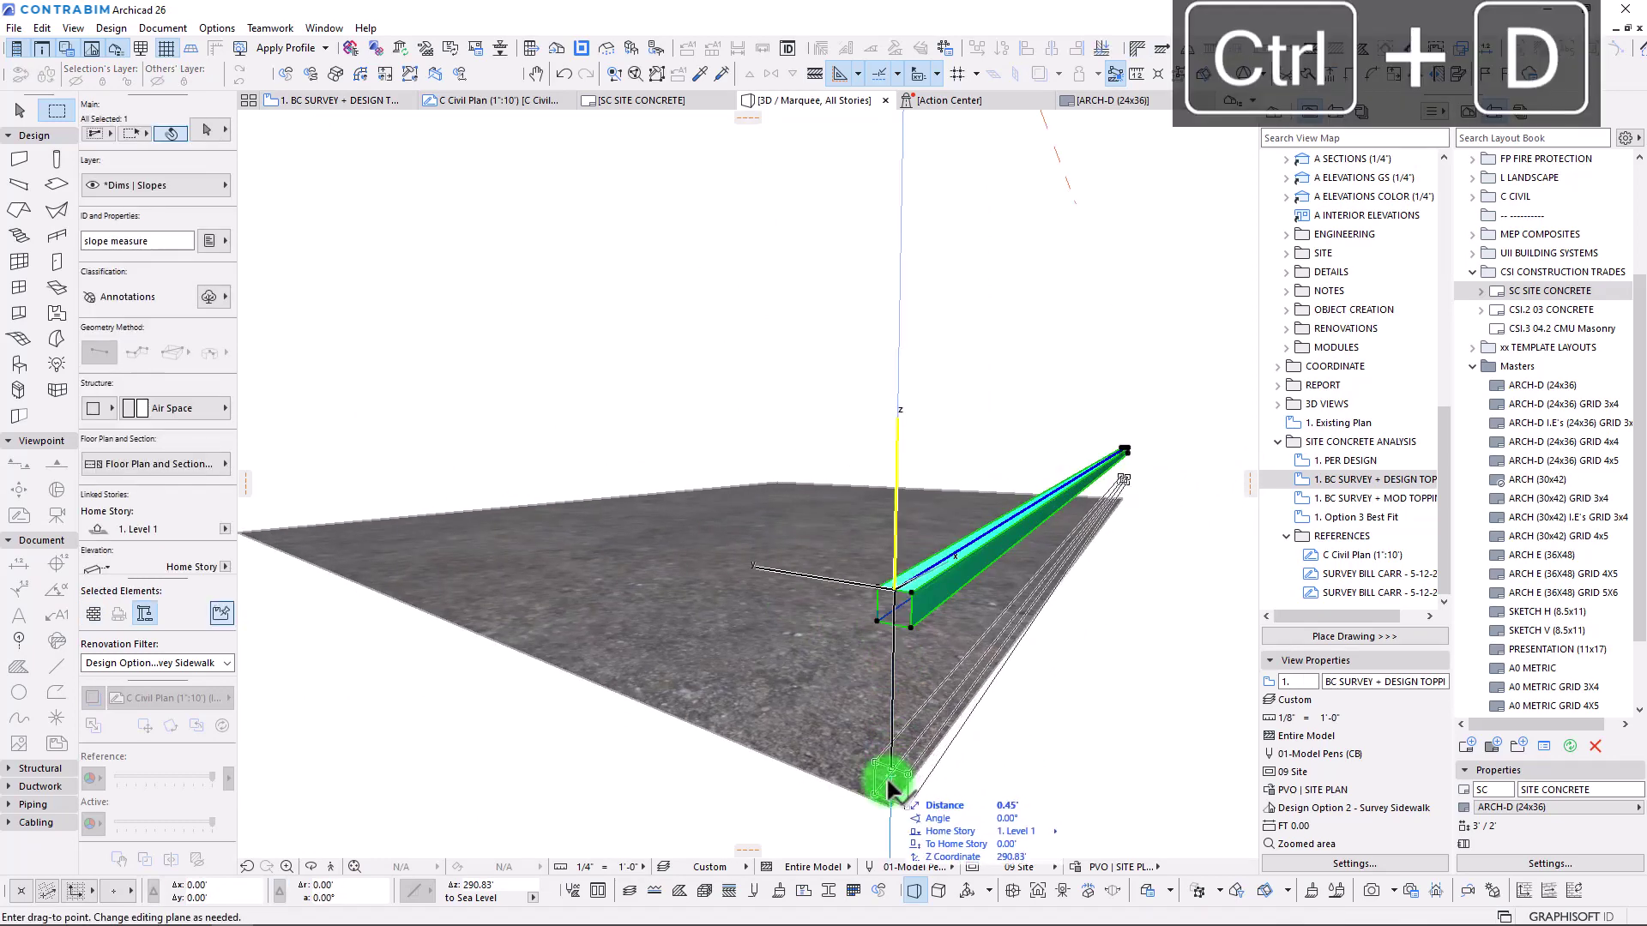
pyautogui.click(914, 708)
# Change the beam's slant so that its opposite end also meets the mesh corner.
pyautogui.keyDown('shift'); pyautogui.moveTo(916, 706); pyautogui.dragTo(660, 559, button='middle'); pyautogui.keyUp('shift')
pyautogui.click(669, 663)
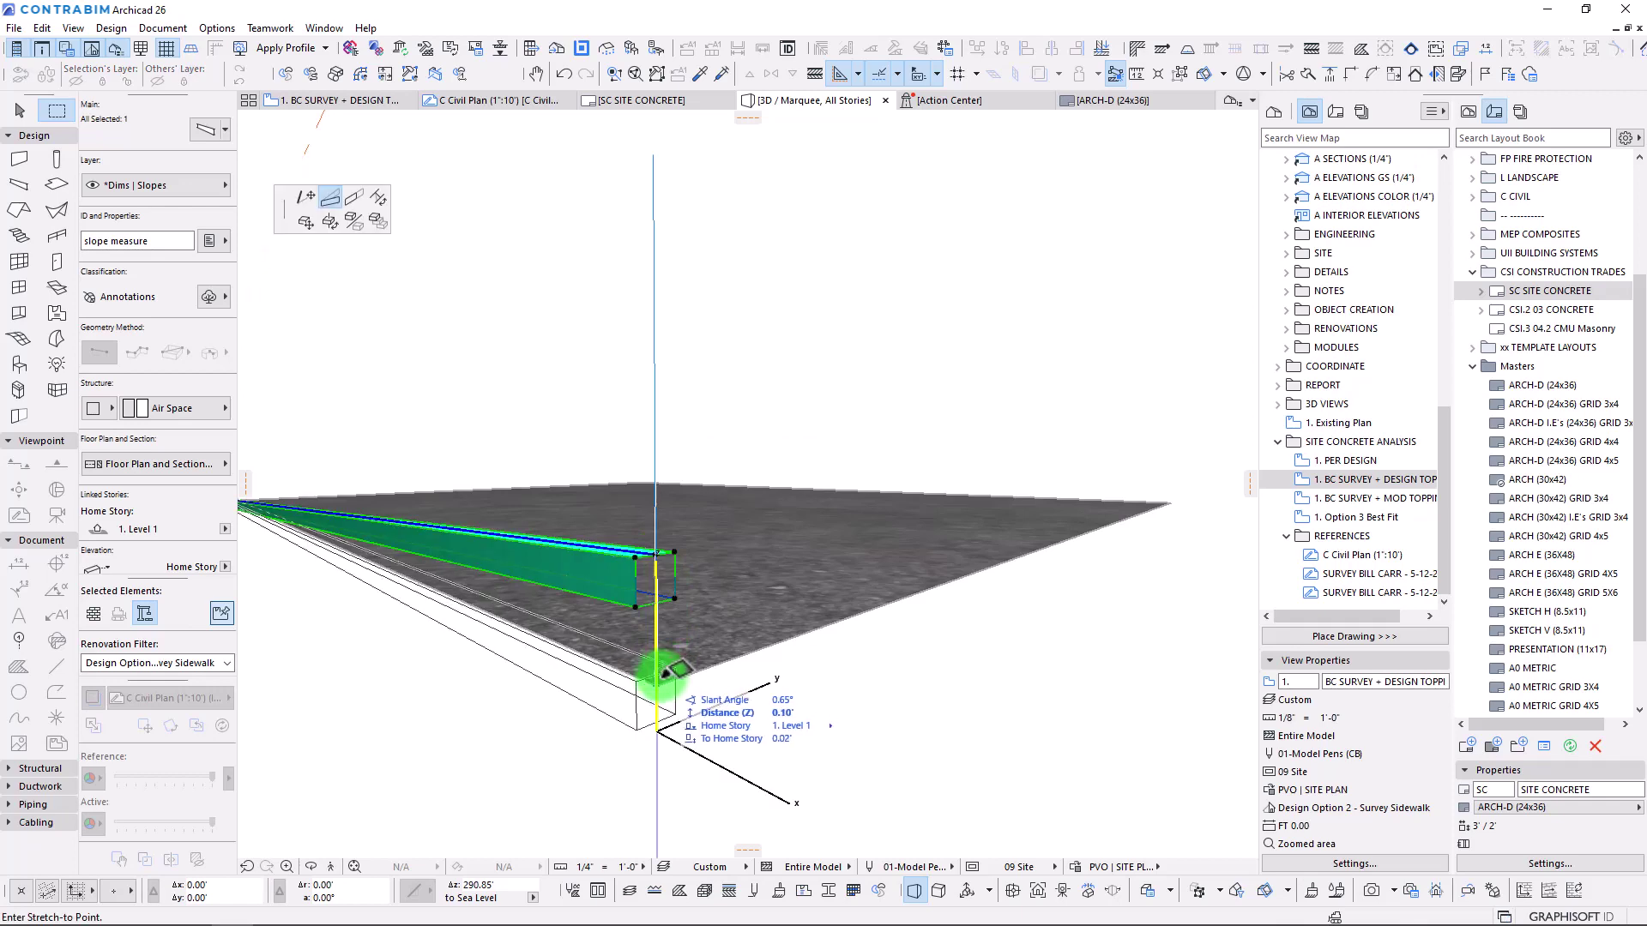
pyautogui.click(653, 662)
pyautogui.keyDown('shift'); pyautogui.moveTo(517, 585); pyautogui.dragTo(632, 603, button='middle'); pyautogui.keyUp('shift')
# On the floor plan, rotate a copy of the beam and its label about the 290.75' corner toward the diagonally opposite corner.
pyautogui.press('F2')
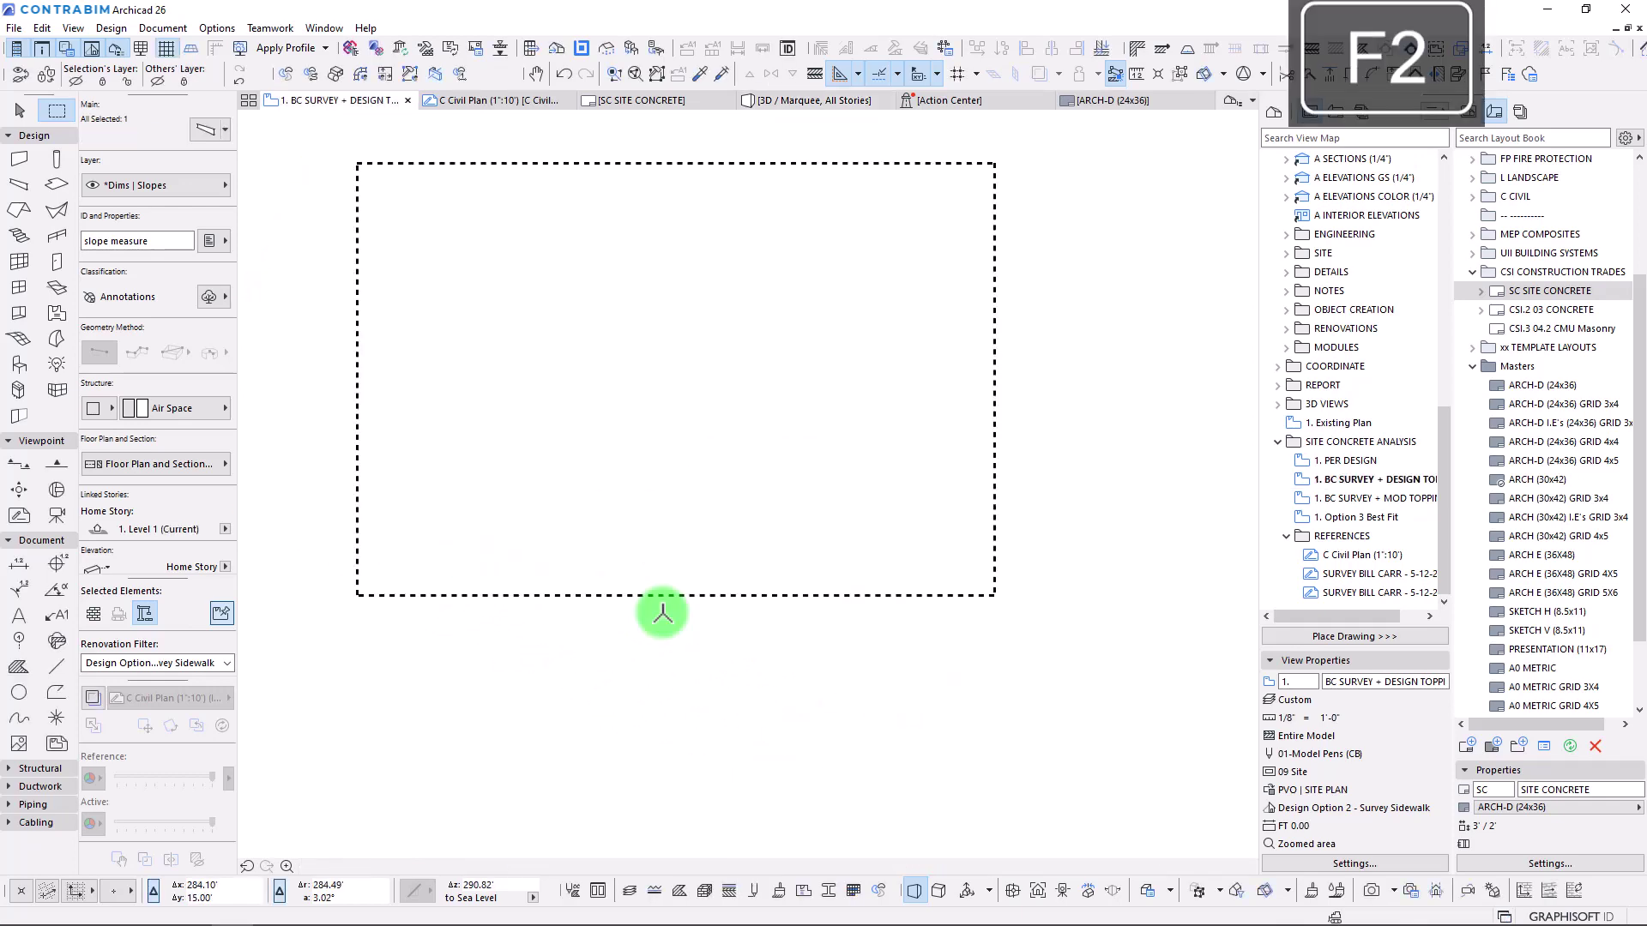
pyautogui.scroll(2, 573, 323)
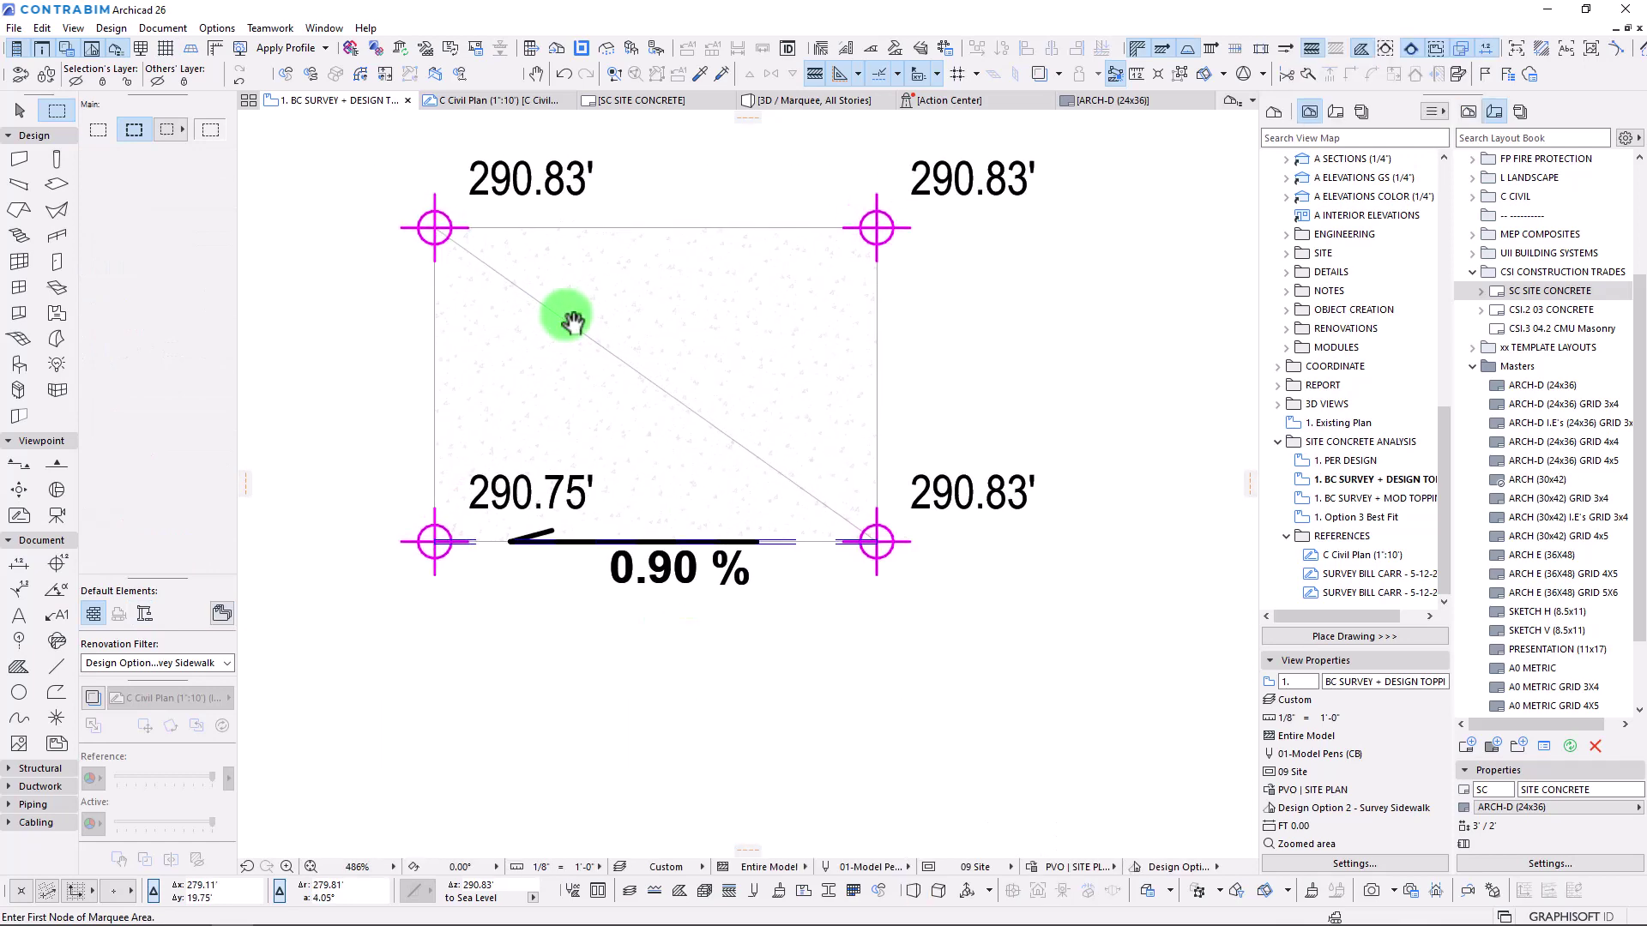
pyautogui.moveTo(574, 322); pyautogui.dragTo(583, 417, button='middle')
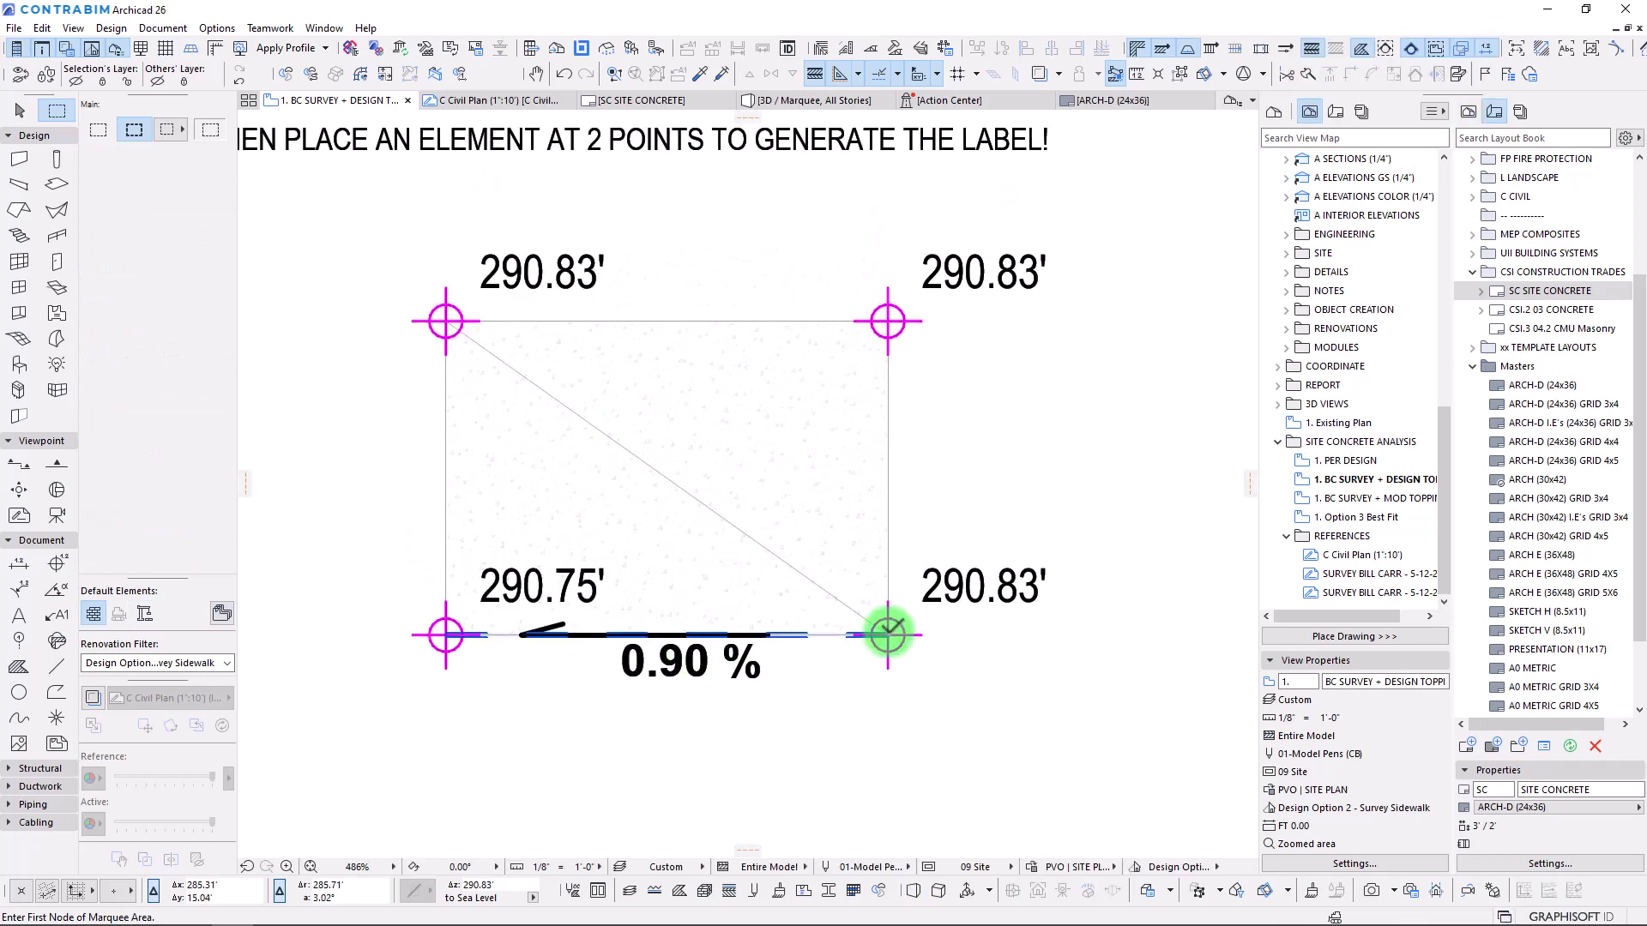
pyautogui.keyDown('shift'); pyautogui.click(446, 635); pyautogui.keyUp('shift')
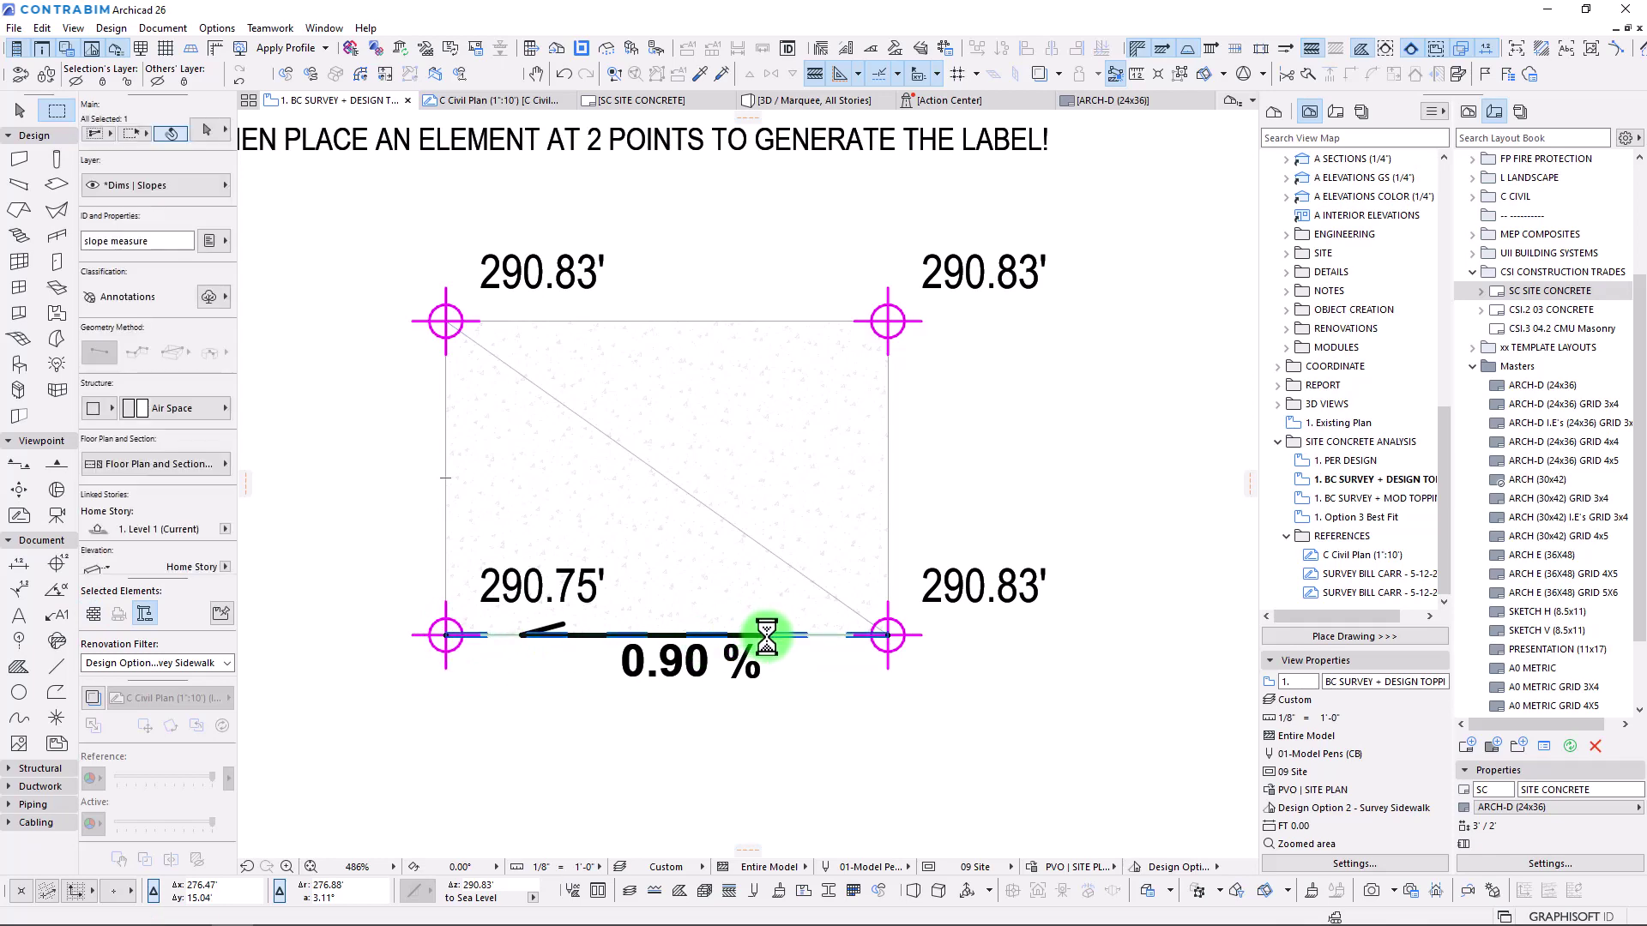
pyautogui.keyDown('shift'); pyautogui.click(517, 631); pyautogui.keyUp('shift')
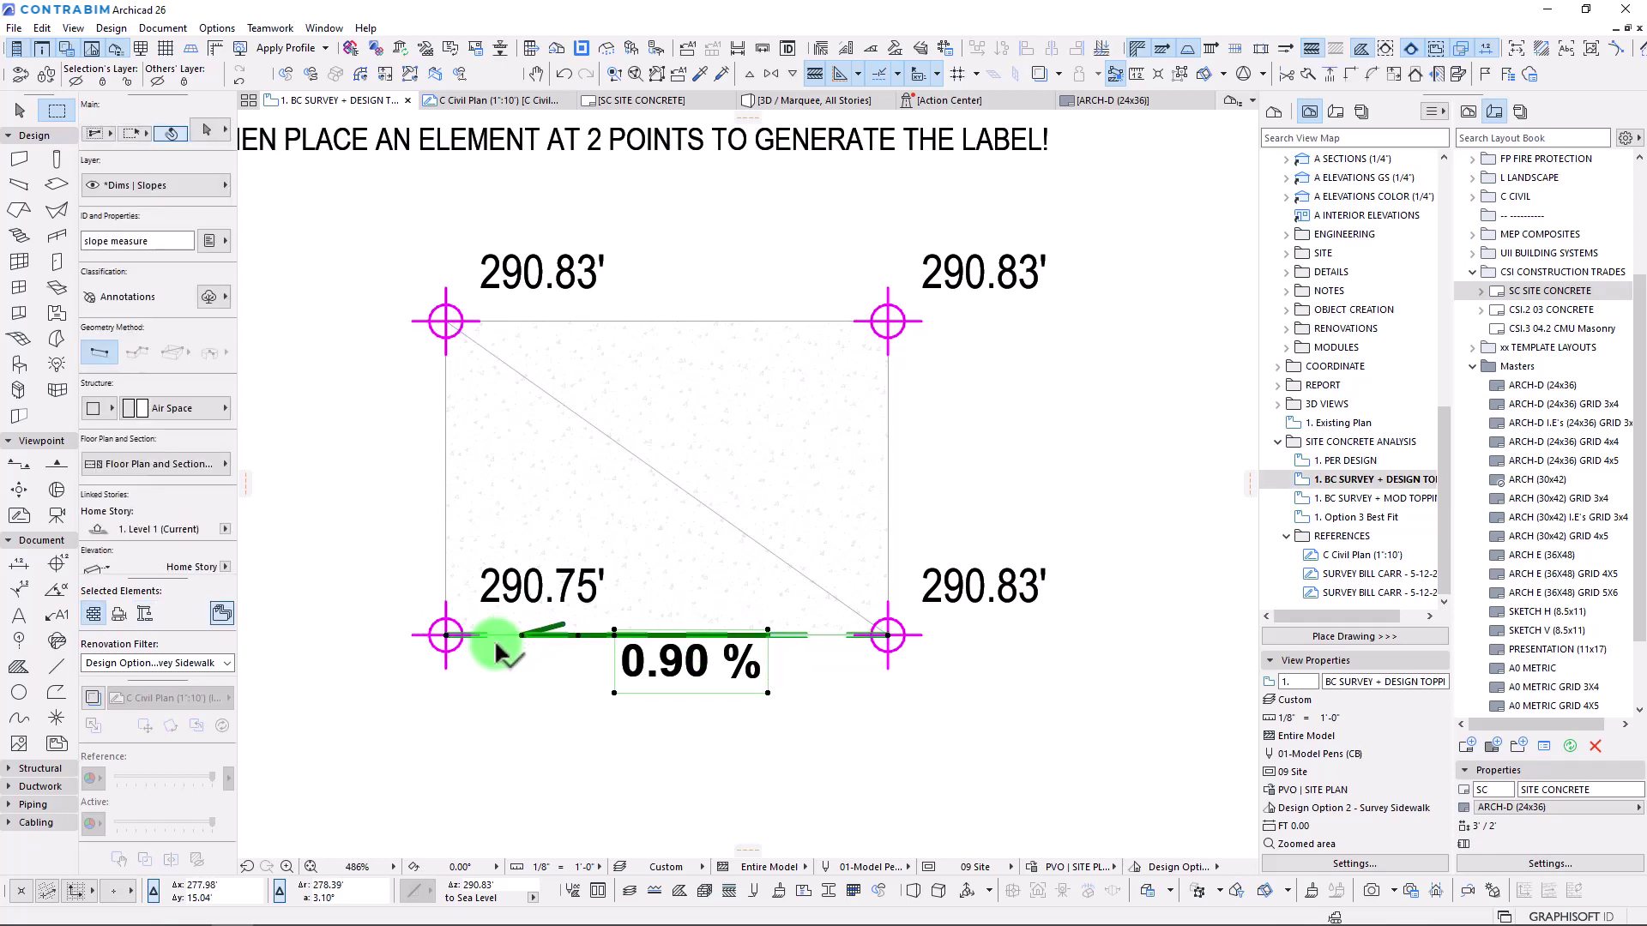
pyautogui.keyDown('shift'); pyautogui.click(453, 646); pyautogui.keyUp('shift')
pyautogui.hotkey('ctrl', 'shift', 'e')
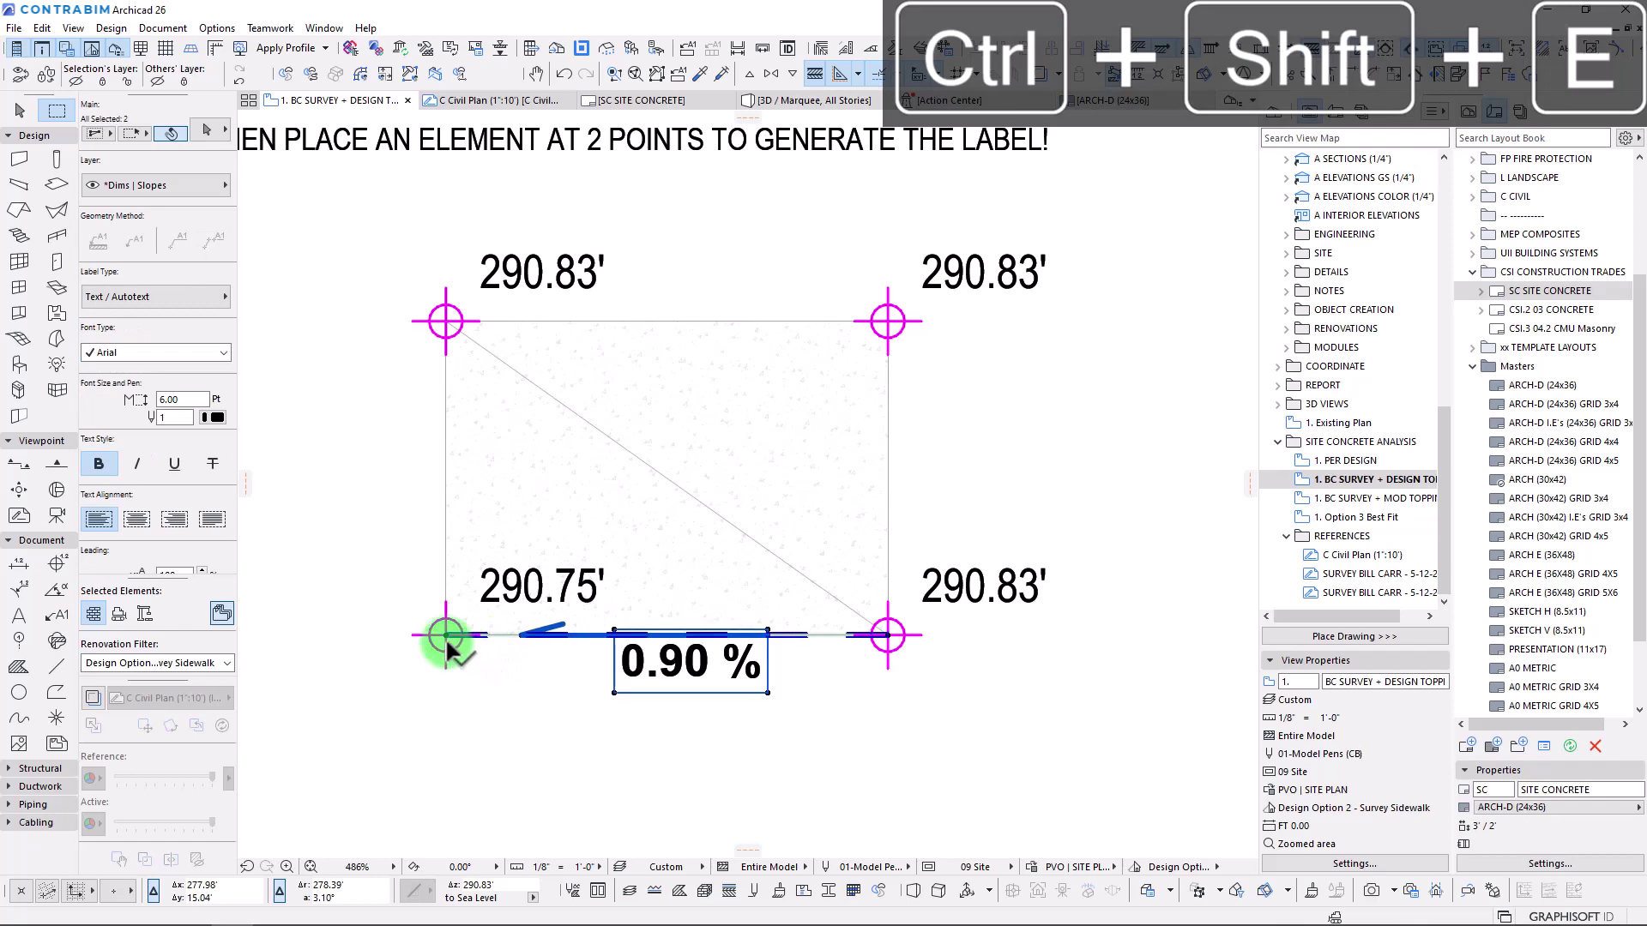
pyautogui.click(445, 634)
pyautogui.click(760, 634)
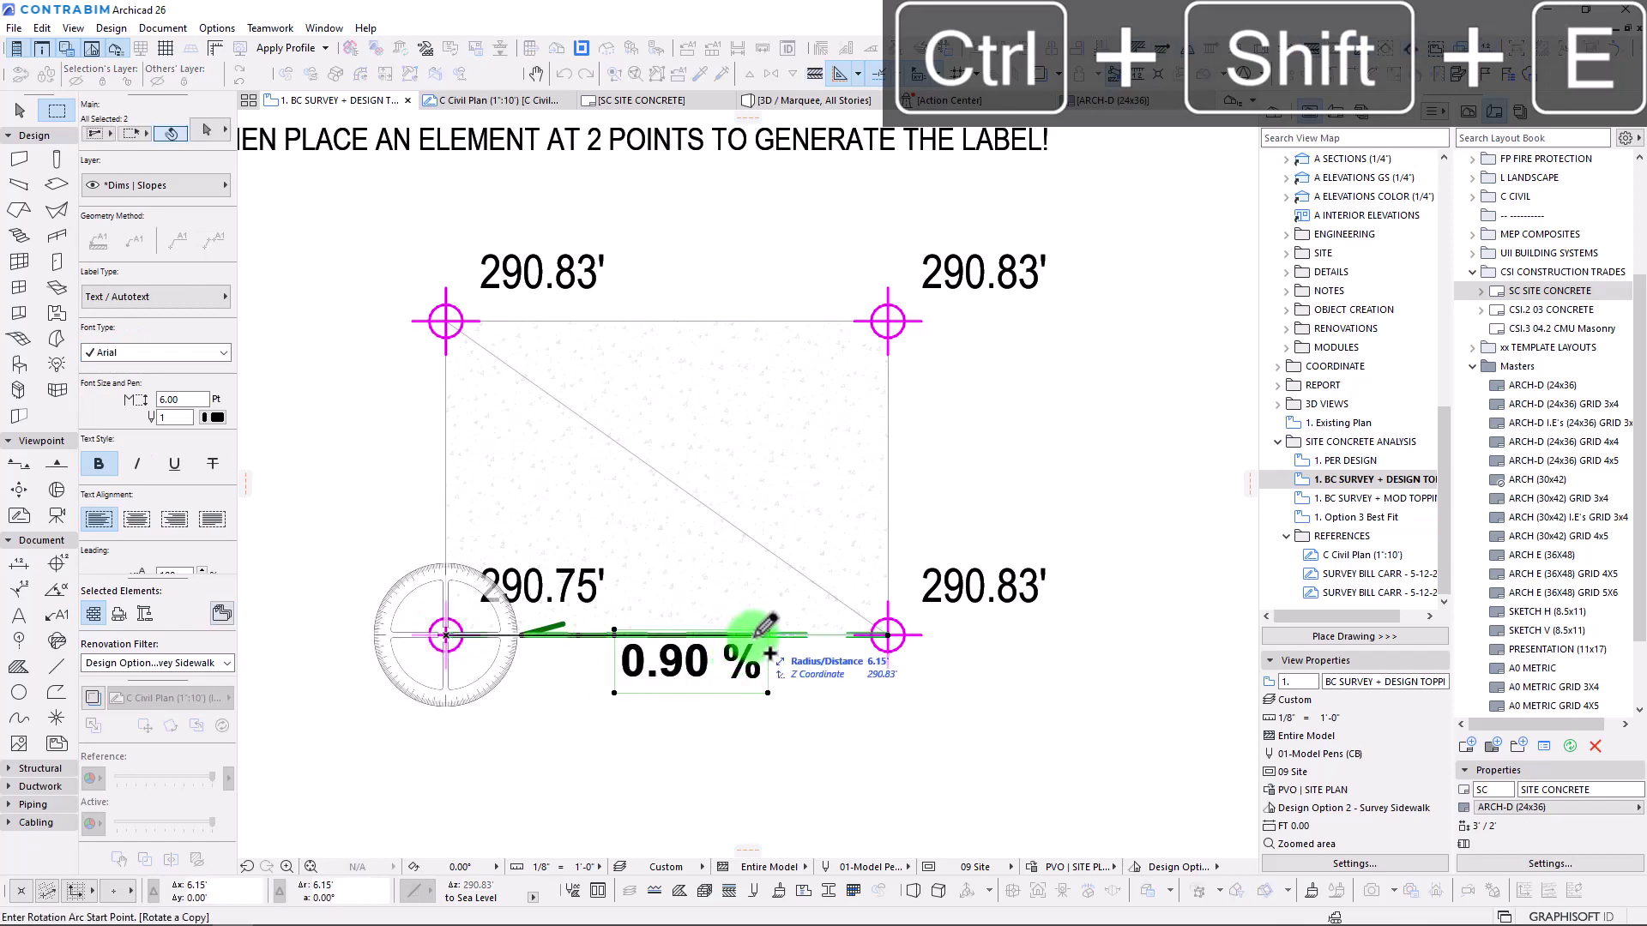
pyautogui.click(885, 326)
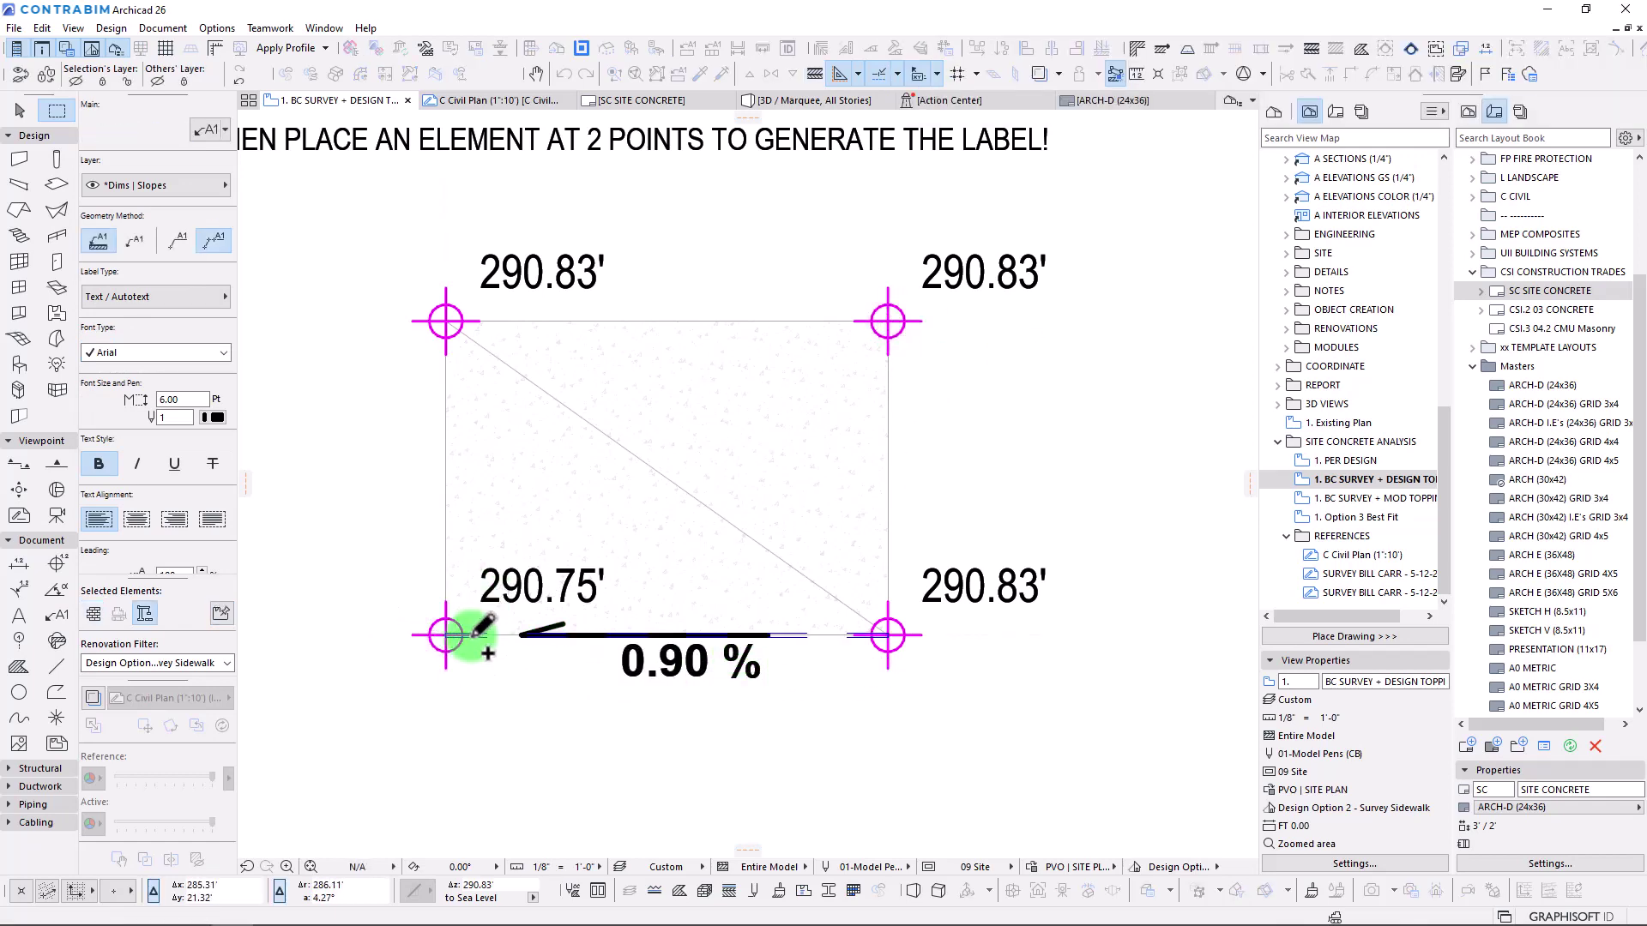
# Rotate another copy of the labelled beam about the 290.75' corner onto the perpendicular mesh edge, then clear the selection.
pyautogui.hotkey('ctrl', 'a')
pyautogui.hotkey('ctrl', 'shift', 'e')
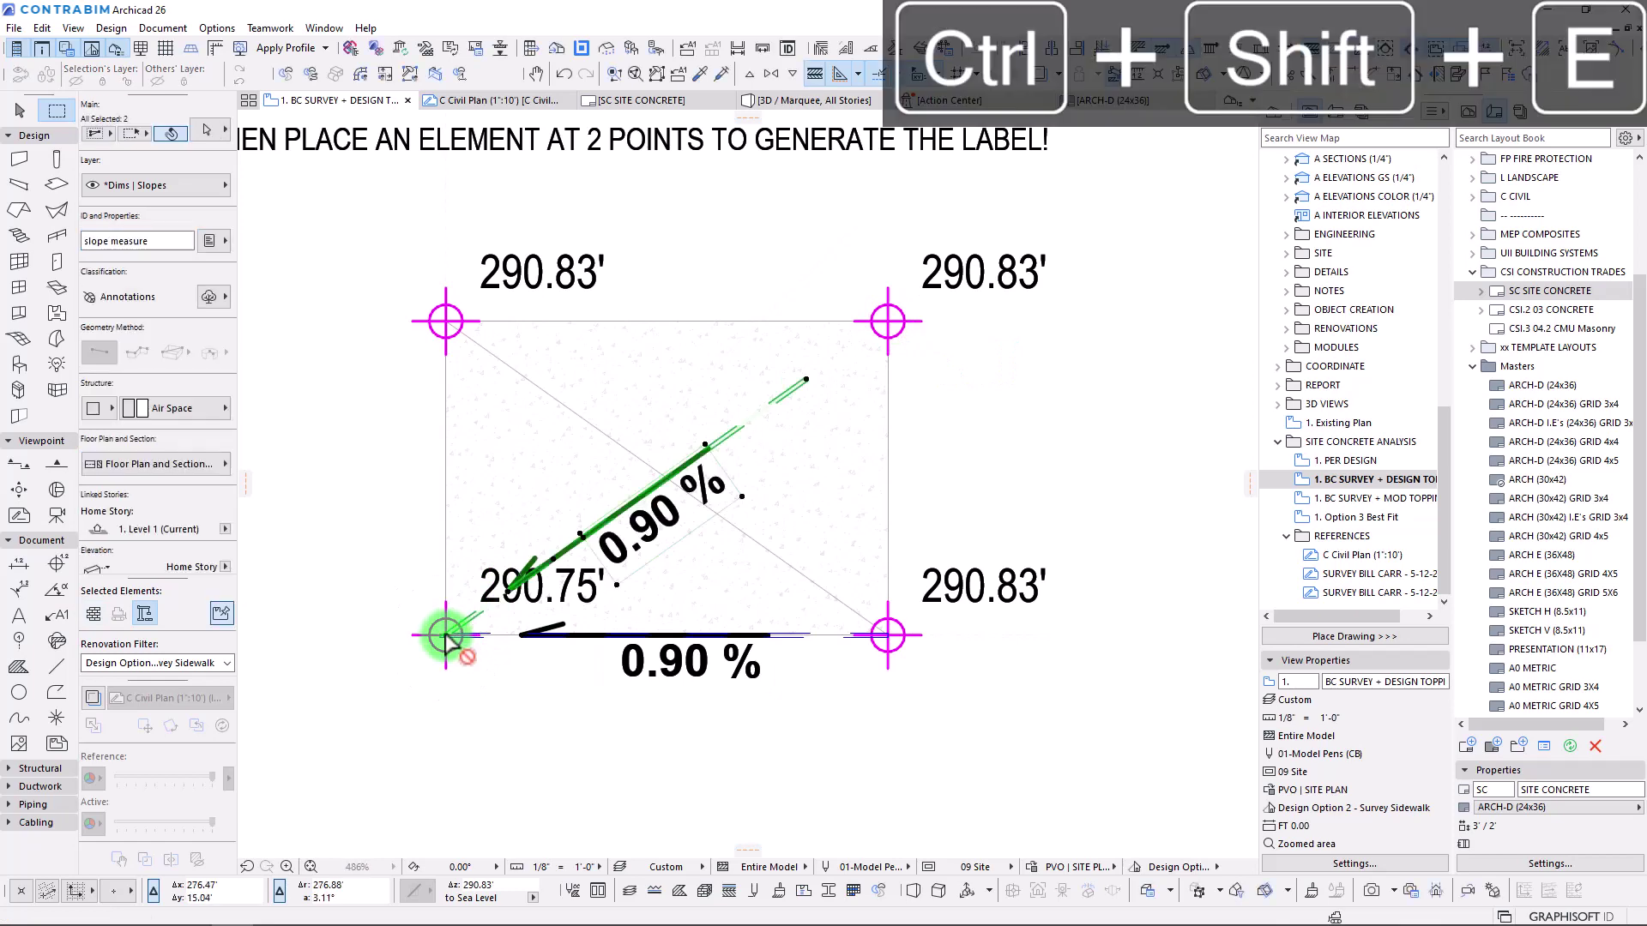
pyautogui.click(446, 634)
pyautogui.click(771, 429)
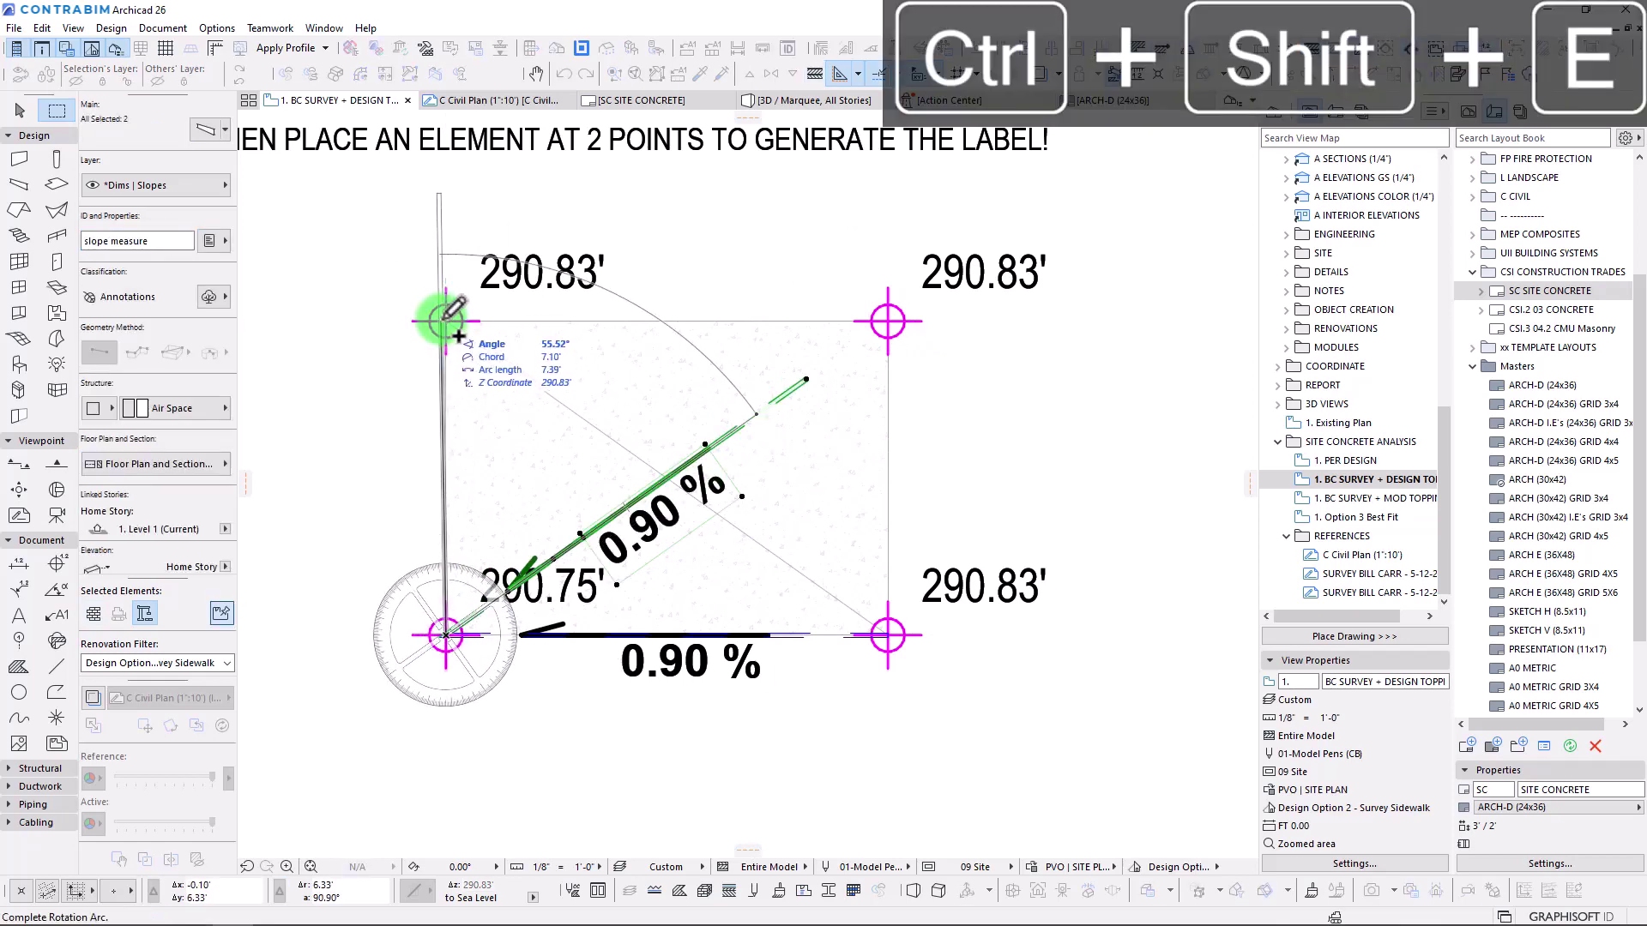
pyautogui.click(453, 197)
pyautogui.click(446, 323)
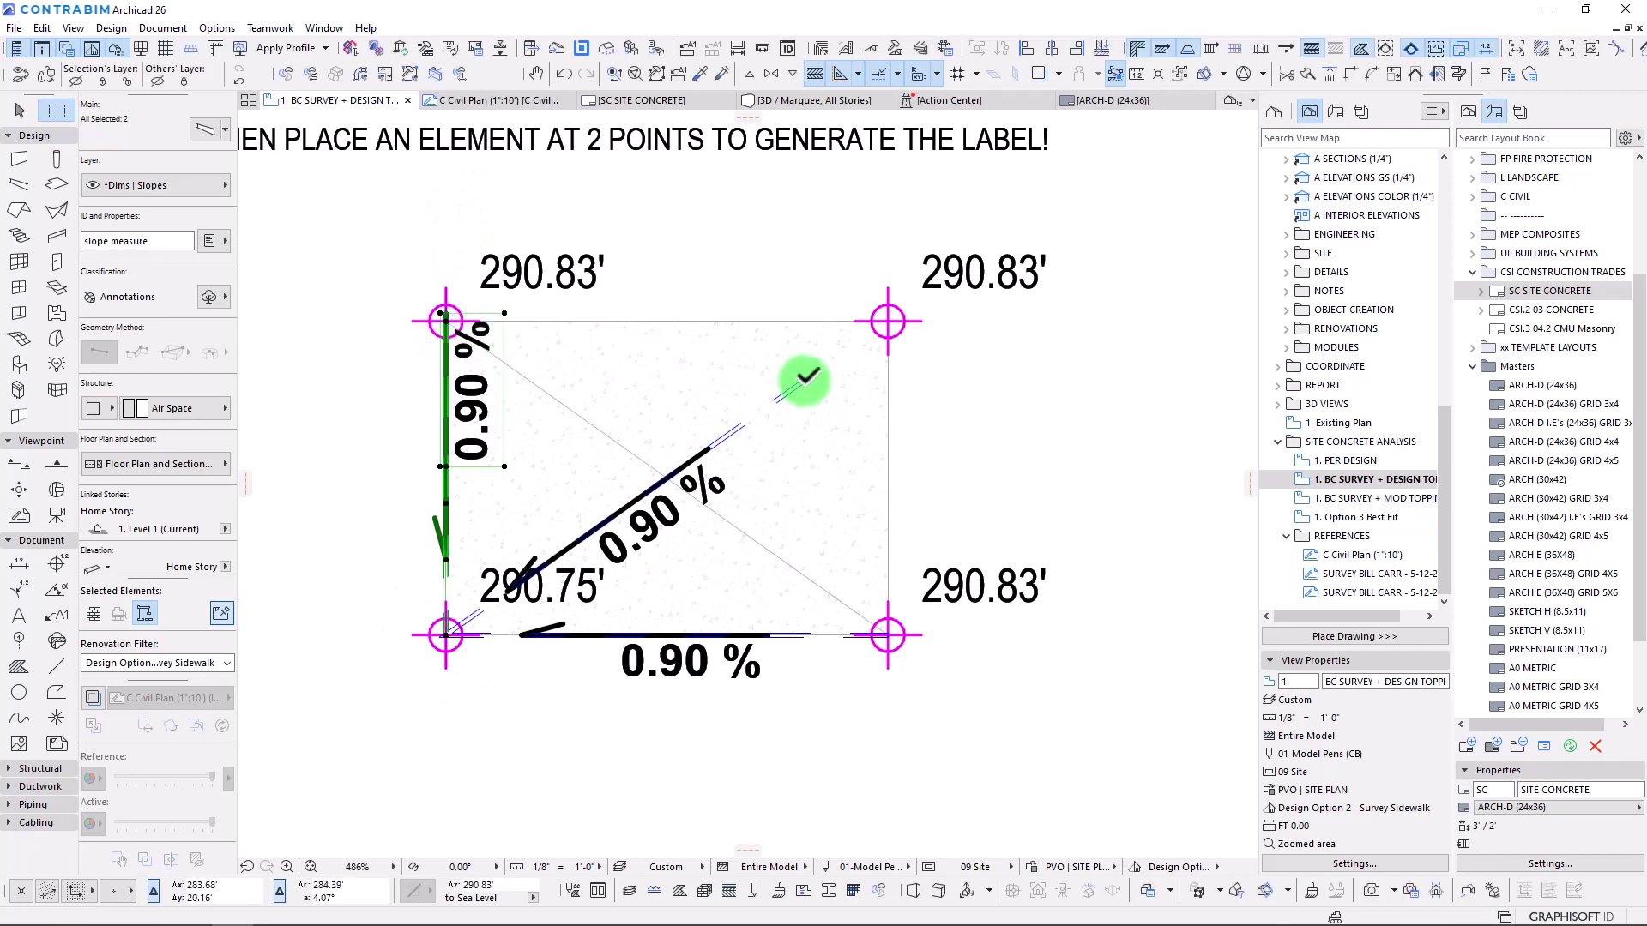
pyautogui.press('Escape')
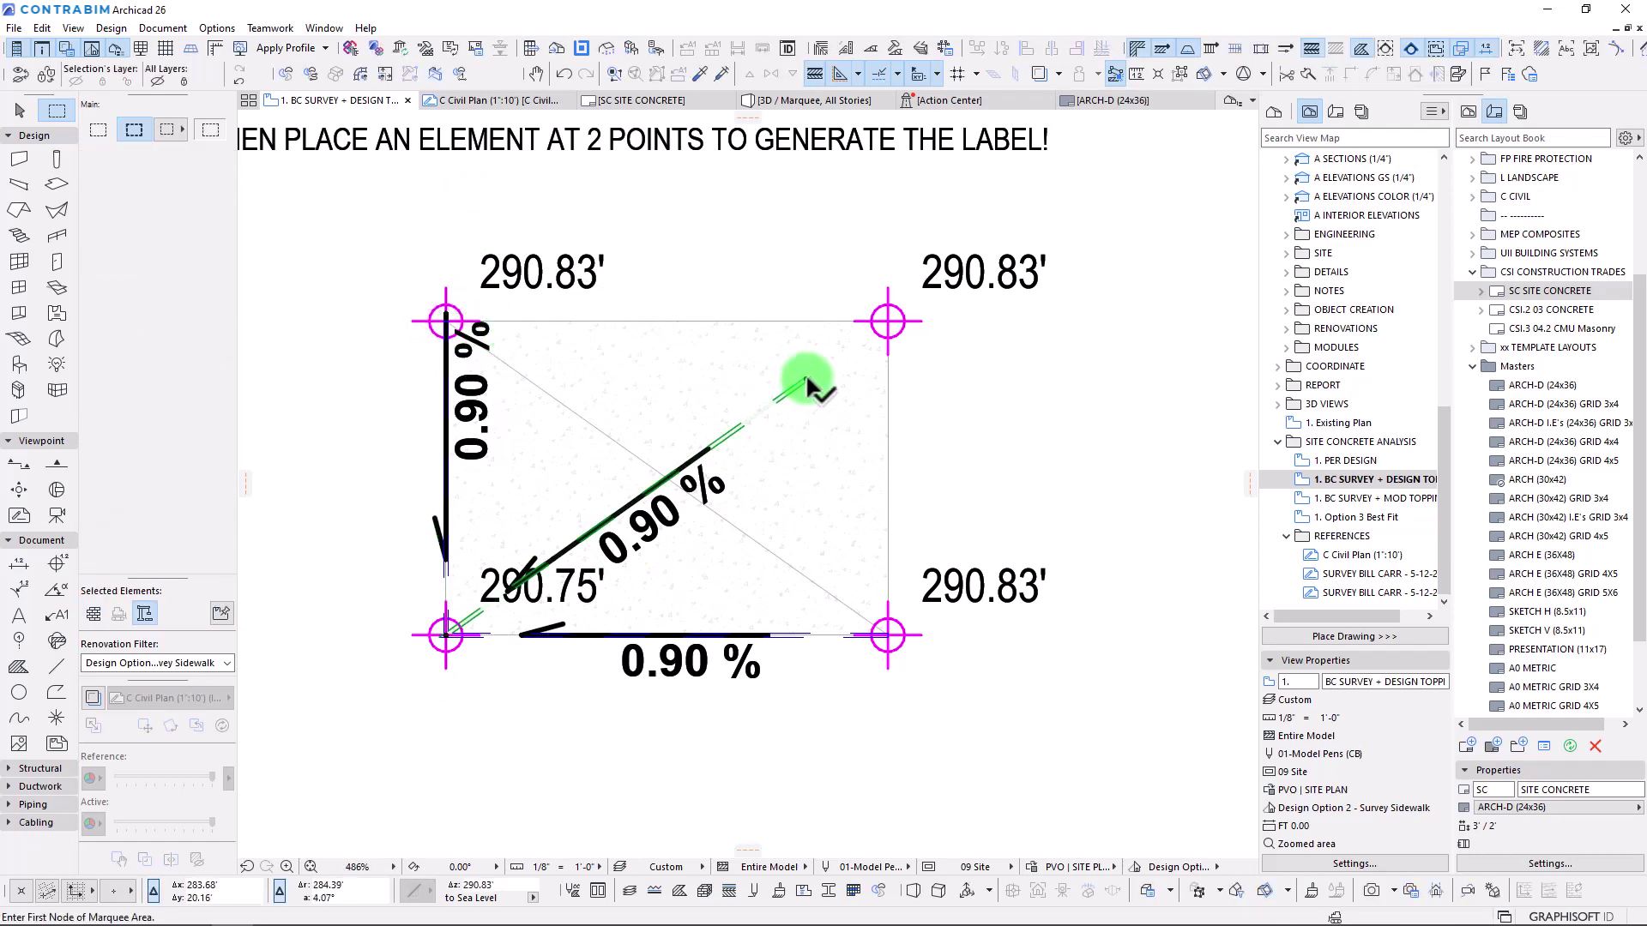
# Stretch the diagonal beam's free end to the diagonally opposite 290.83' mesh corner.
pyautogui.click(806, 384)
pyautogui.click(806, 380)
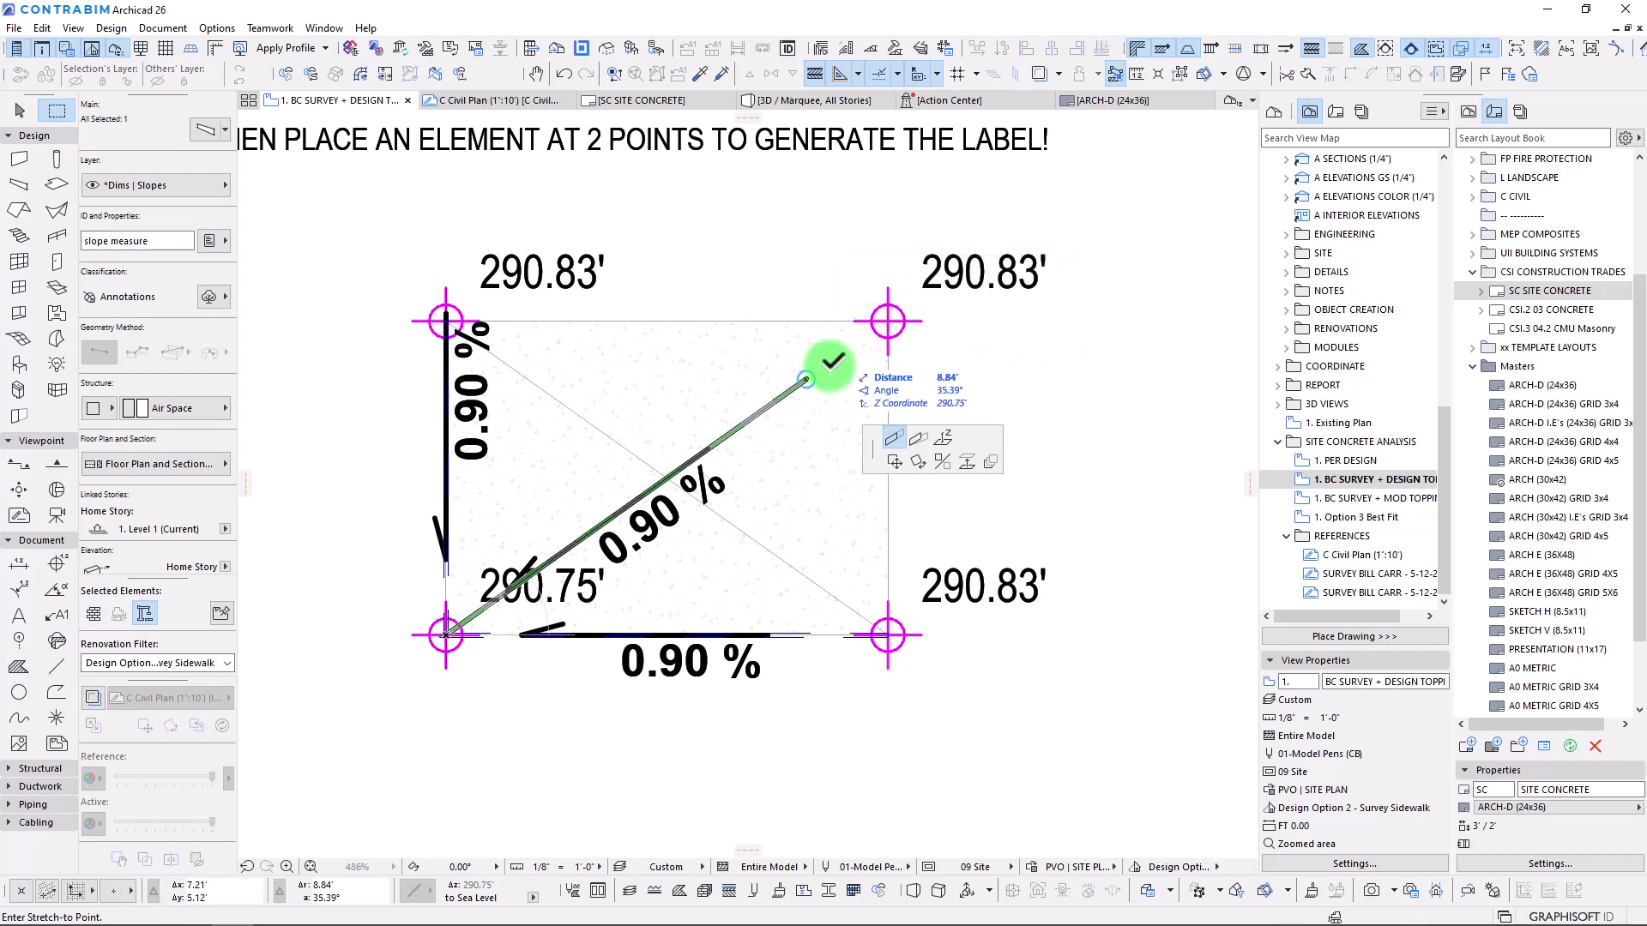
pyautogui.click(888, 322)
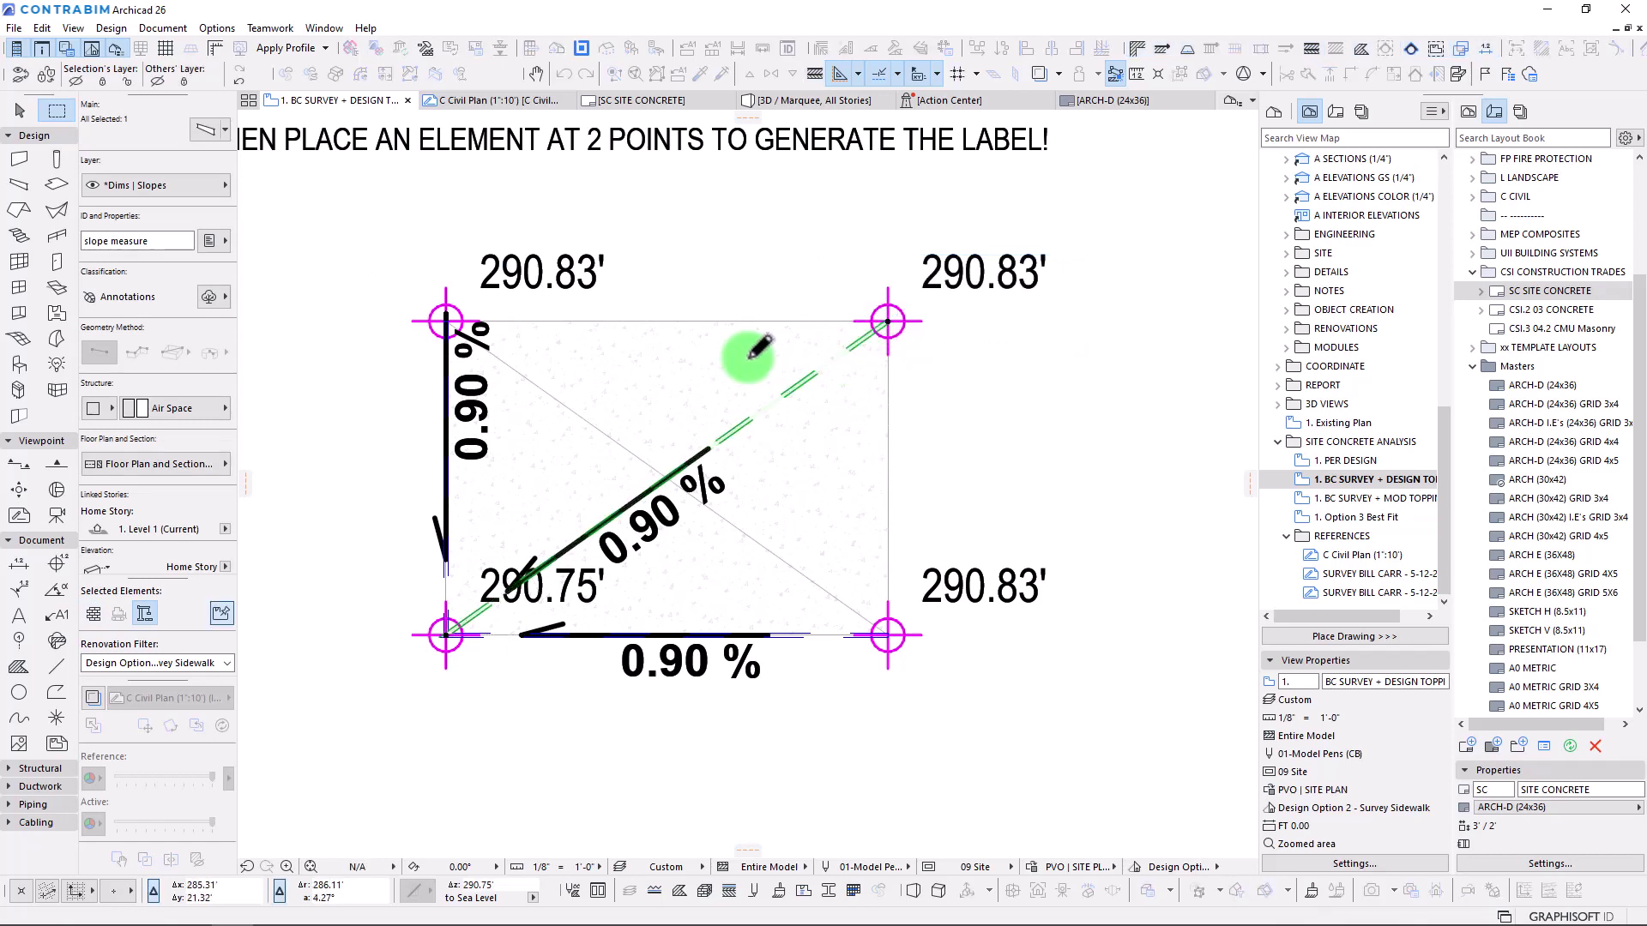
# Return to the 3D marquee view and bring the diagonal beam's far end into view.
pyautogui.click(832, 99)
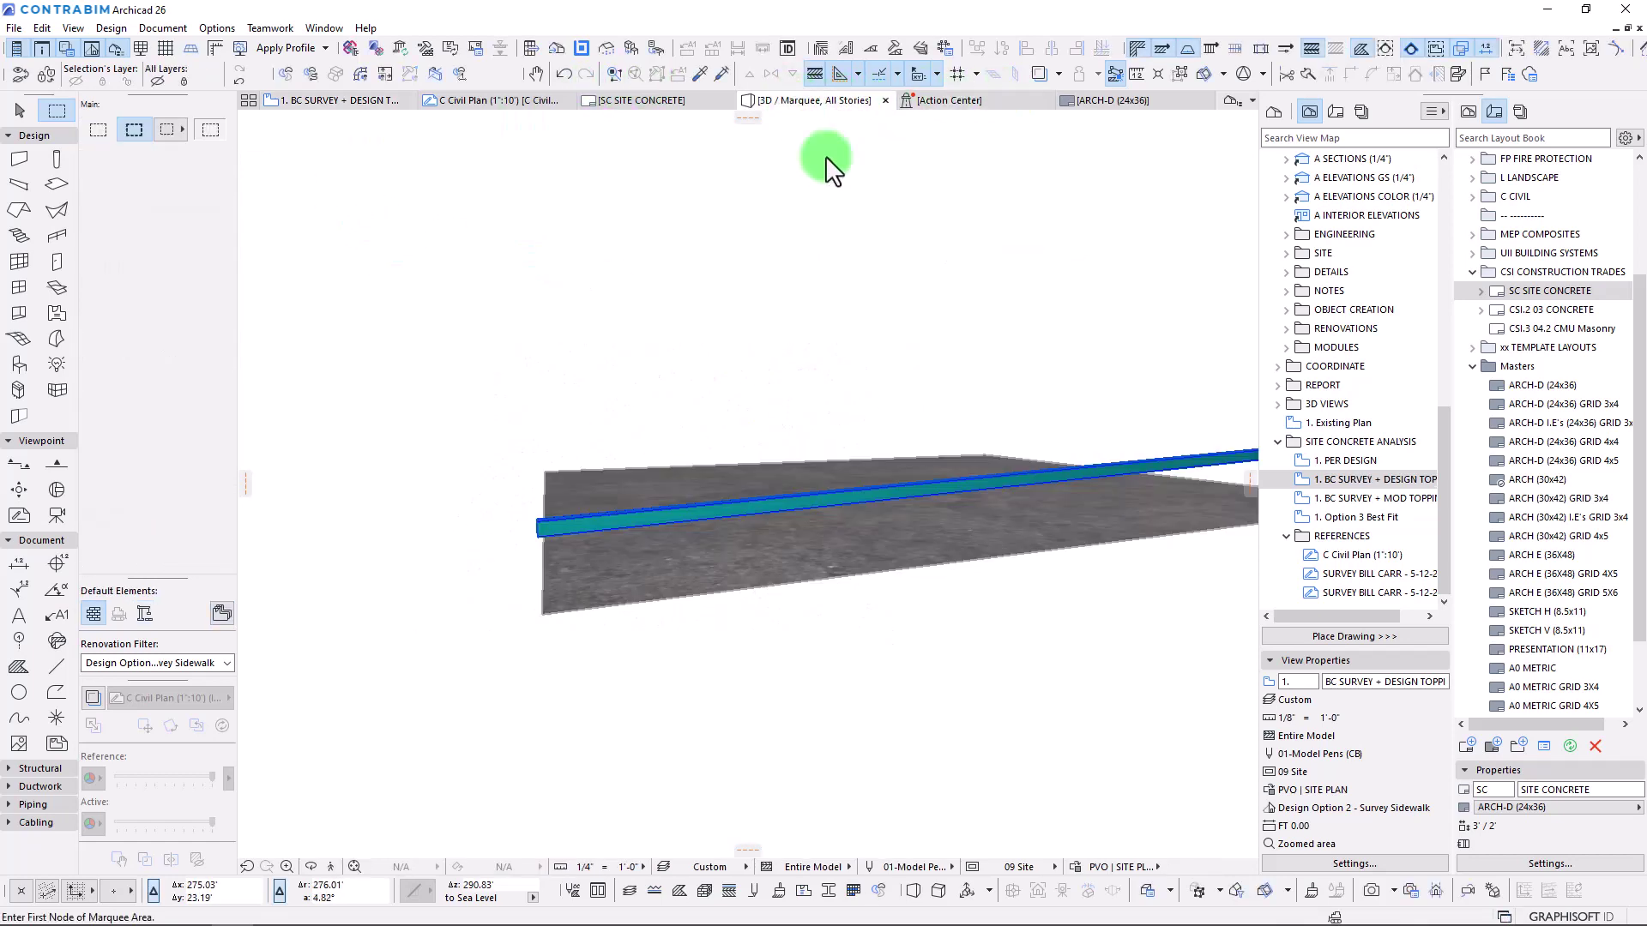
pyautogui.click(844, 463)
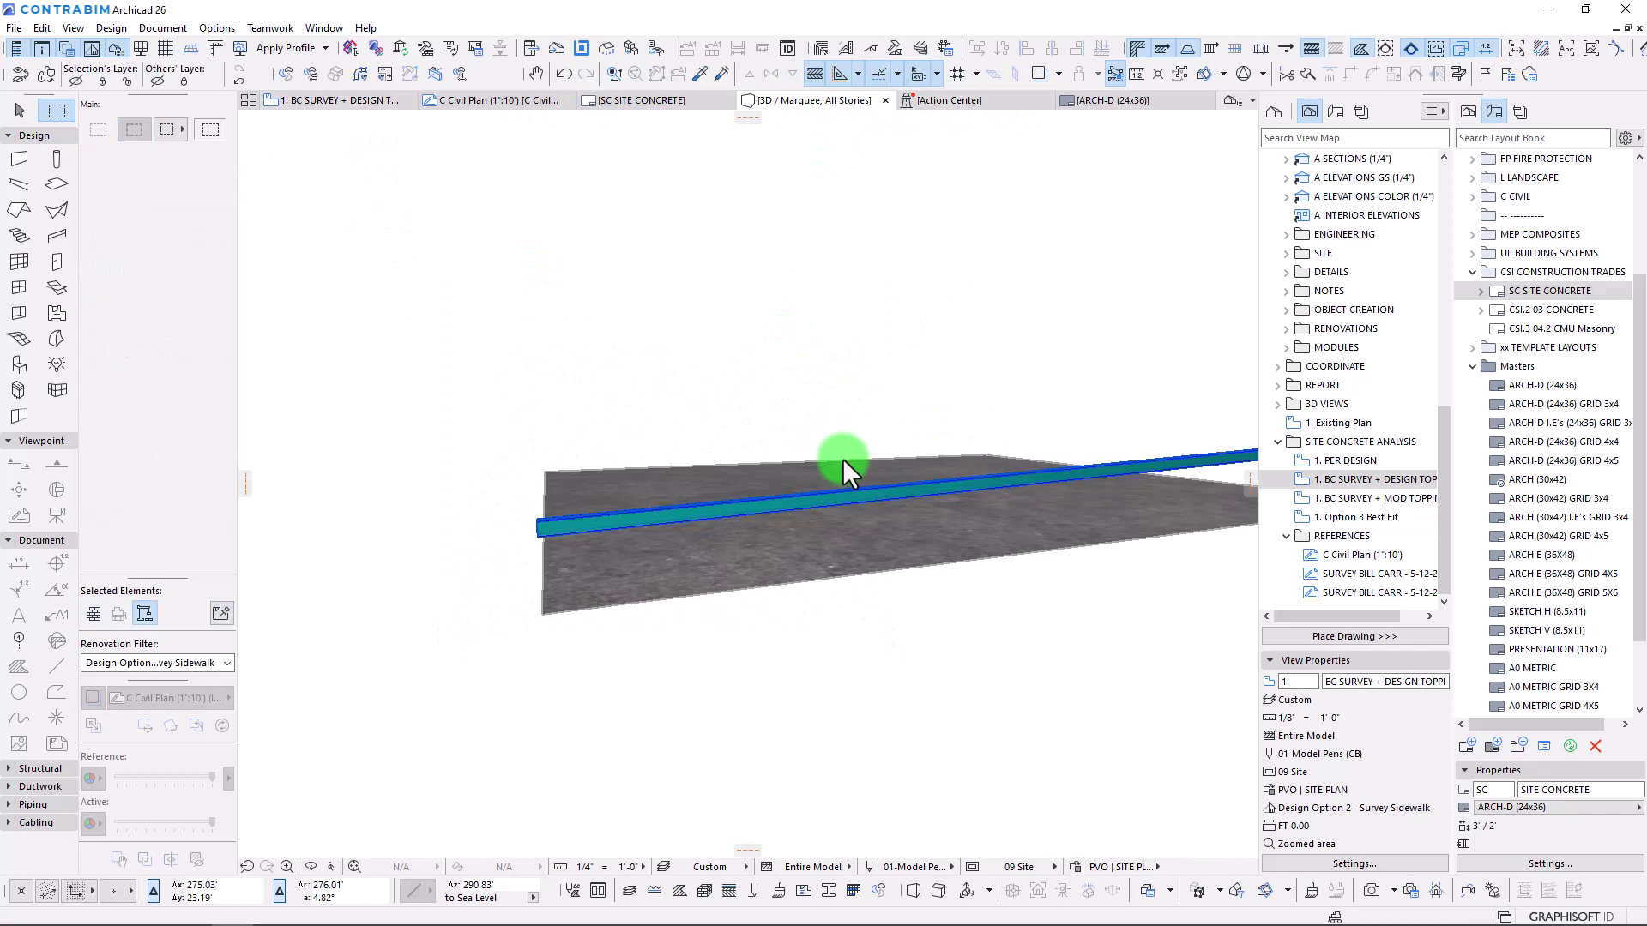
pyautogui.keyDown('shift'); pyautogui.moveTo(842, 460); pyautogui.dragTo(1020, 550, button='middle'); pyautogui.keyUp('shift')
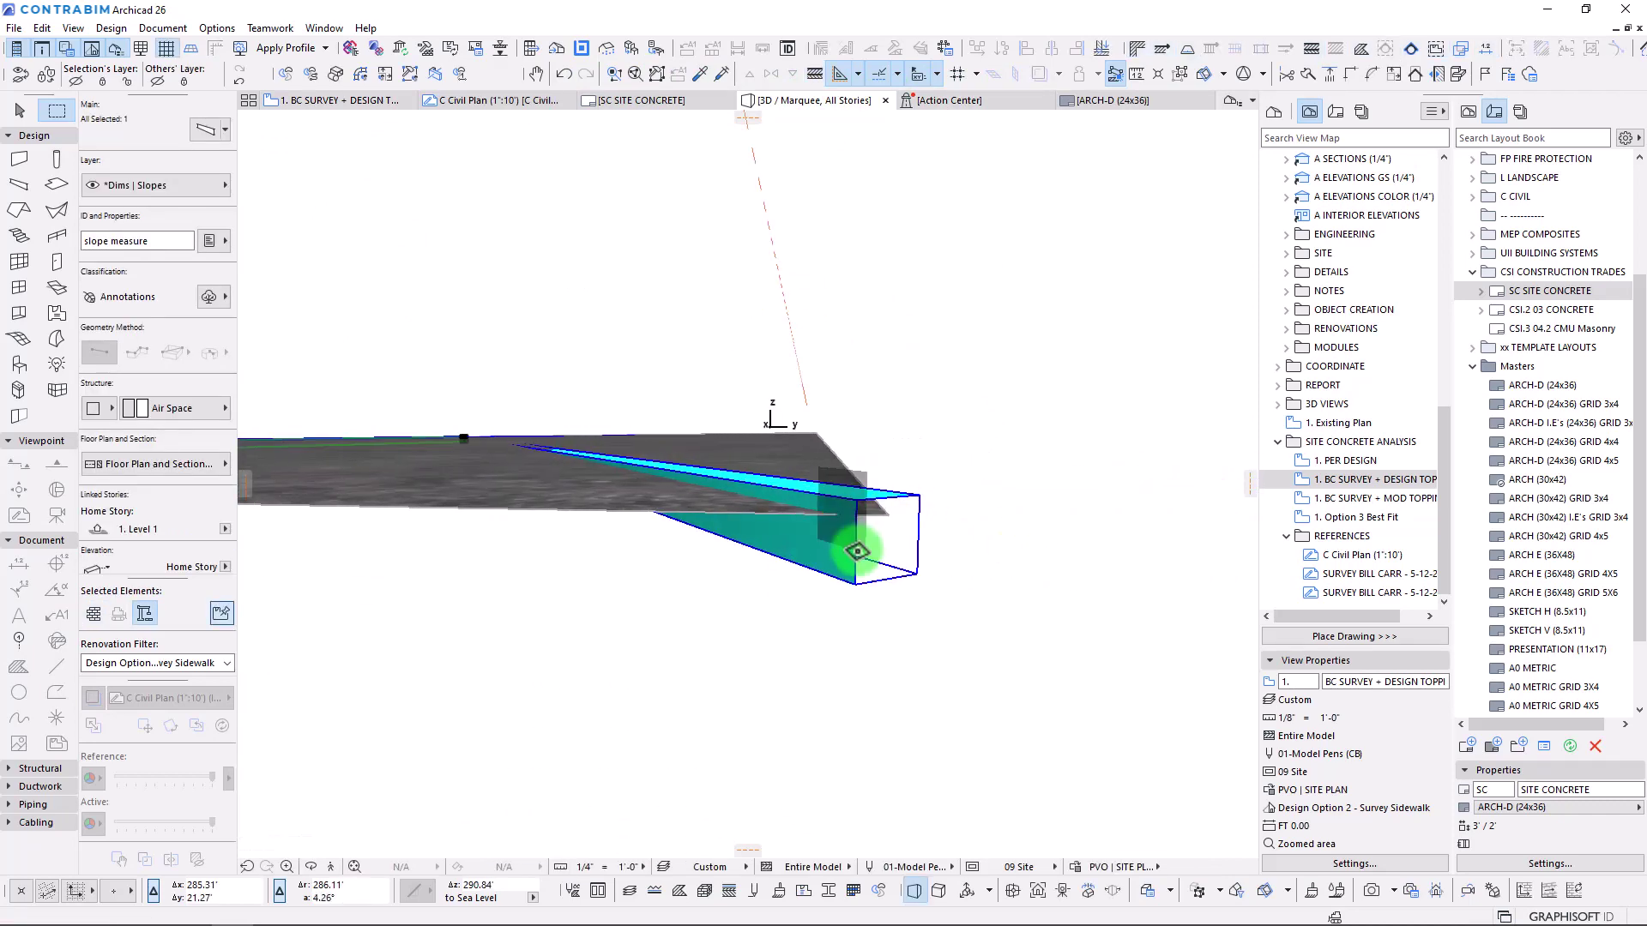
pyautogui.keyDown('shift'); pyautogui.click(842, 564); pyautogui.keyUp('shift')
pyautogui.click(891, 499)
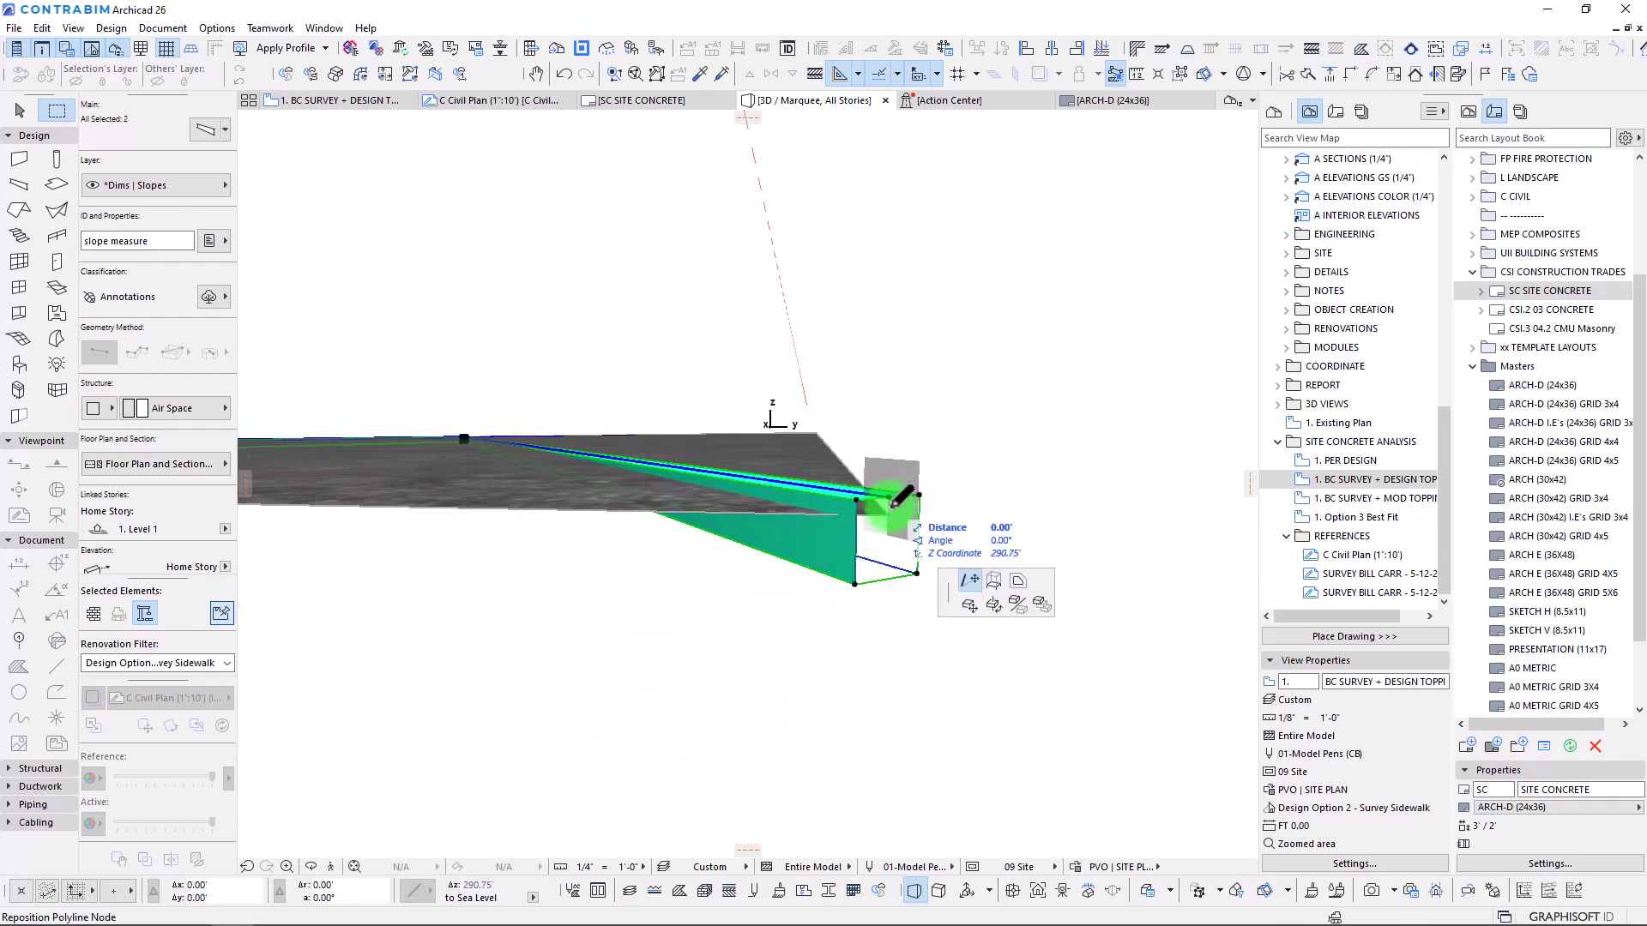
pyautogui.press('Escape')
pyautogui.press('Escape')
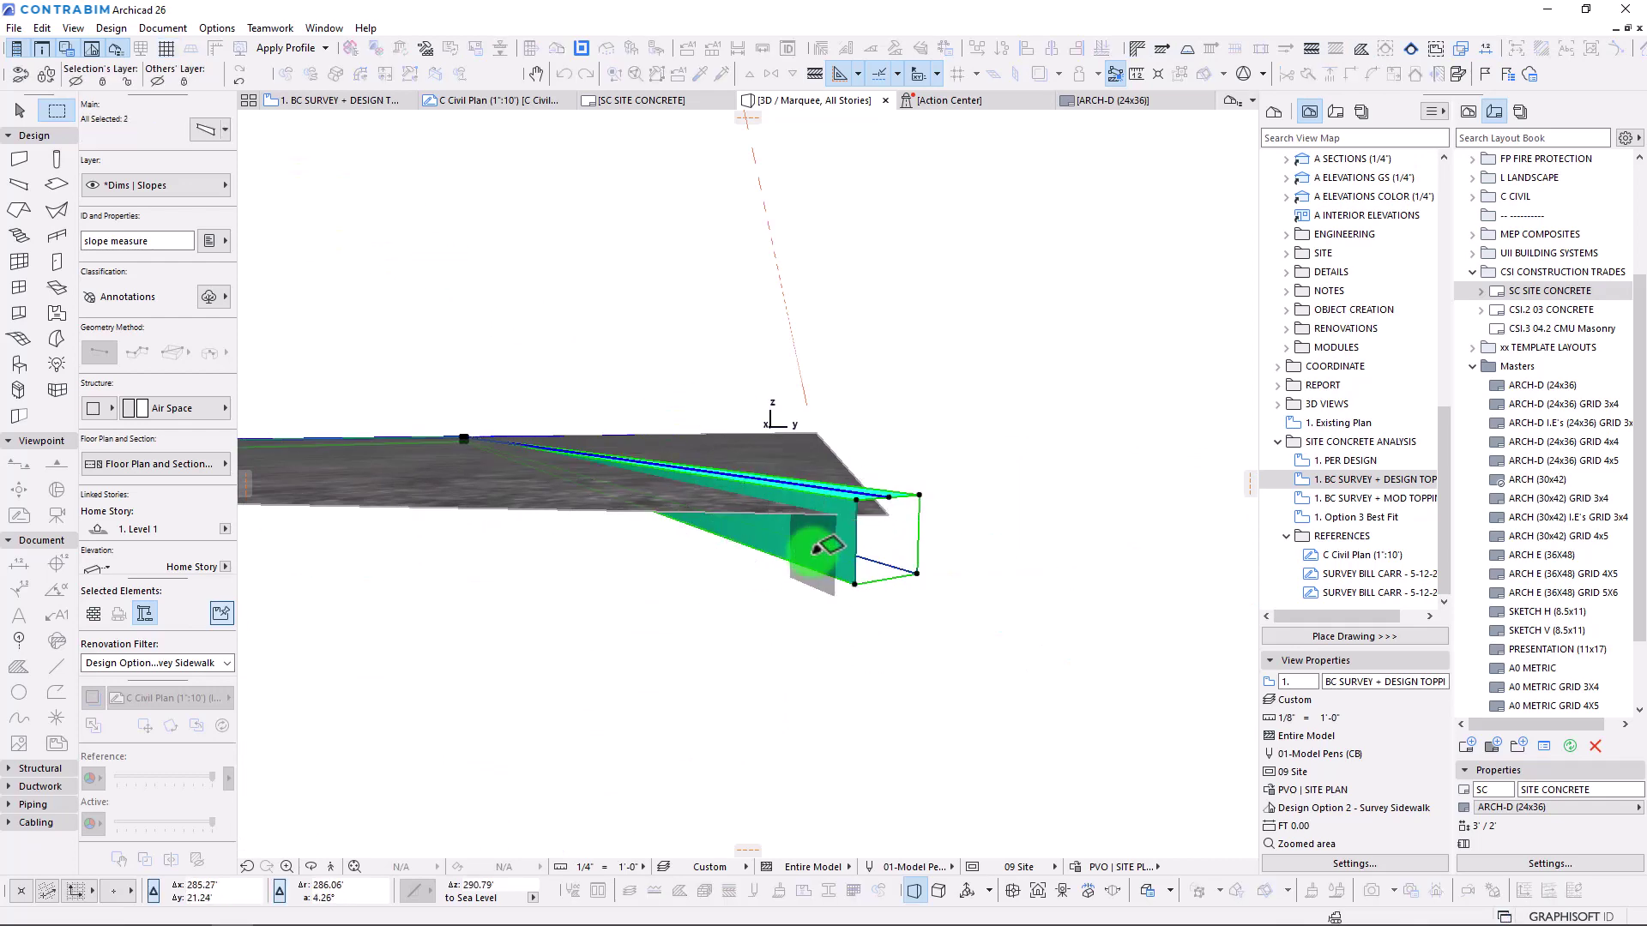
pyautogui.press('Escape')
# Change the diagonal beam's slant so that its far end meets the mesh corner.
pyautogui.click(849, 563)
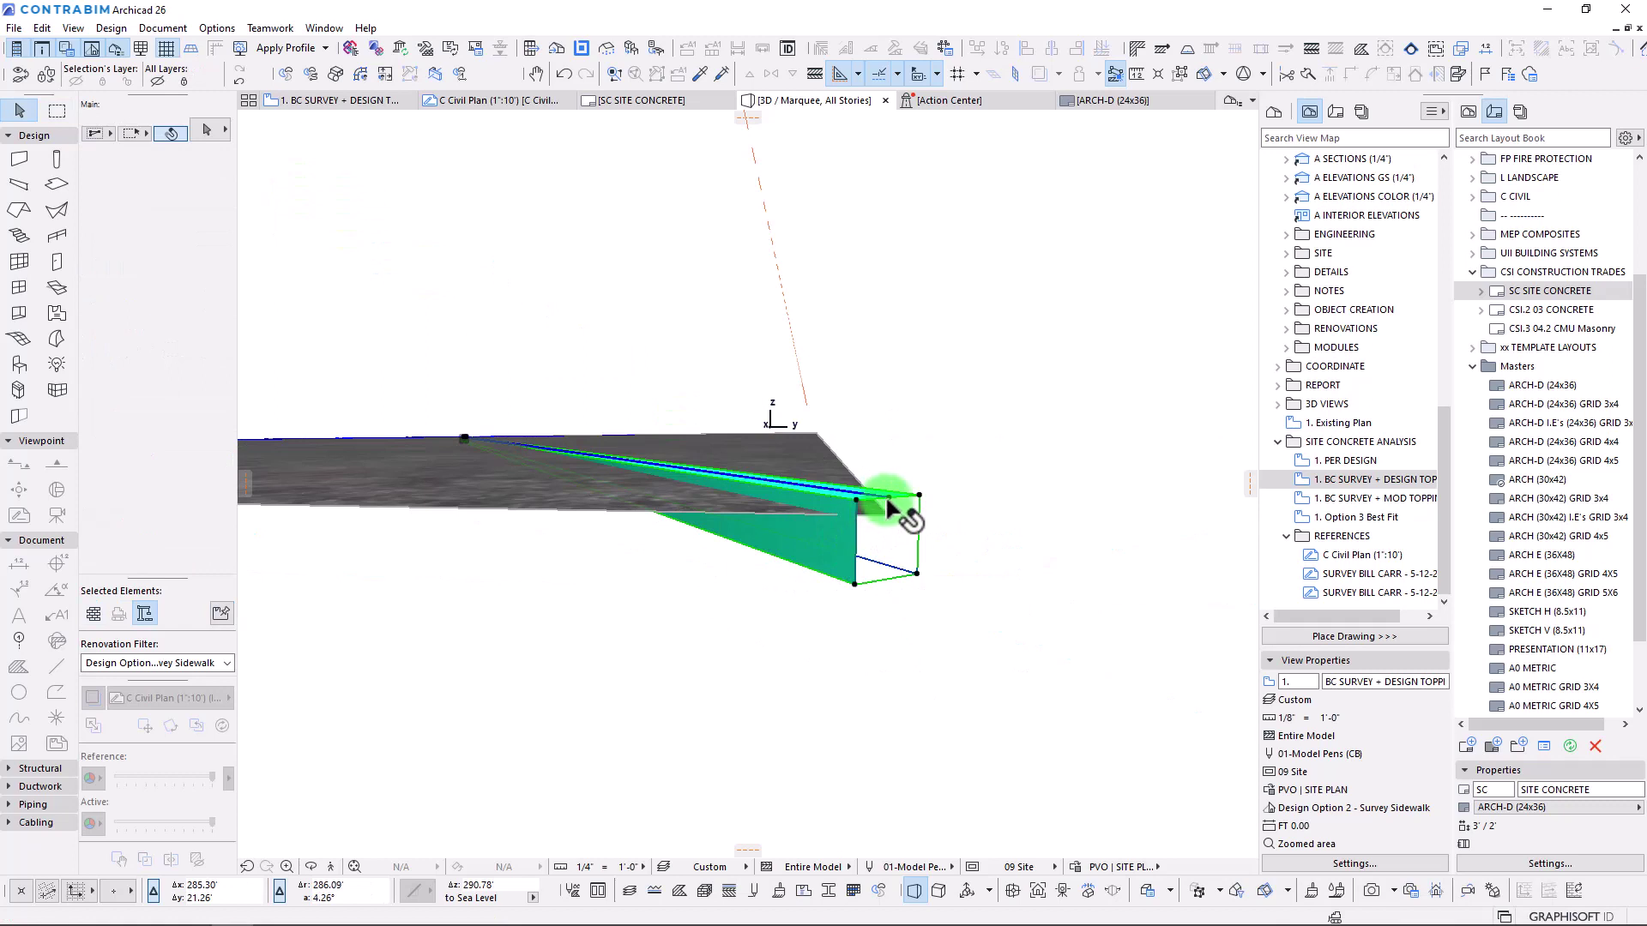
pyautogui.click(890, 498)
pyautogui.click(889, 495)
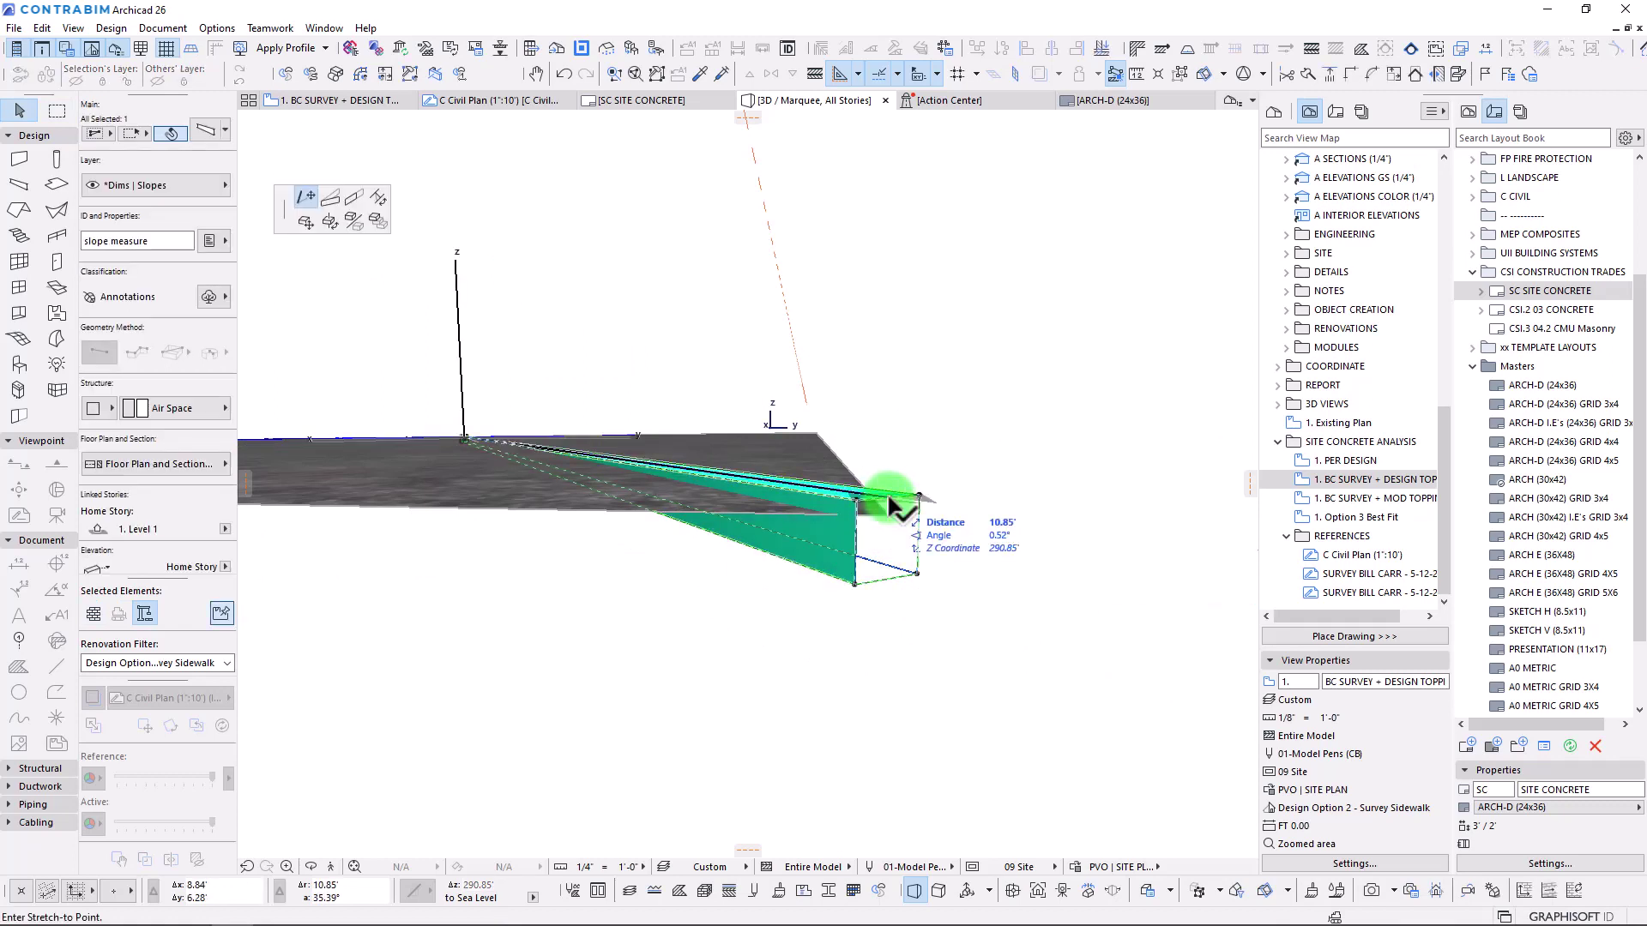
pyautogui.click(330, 197)
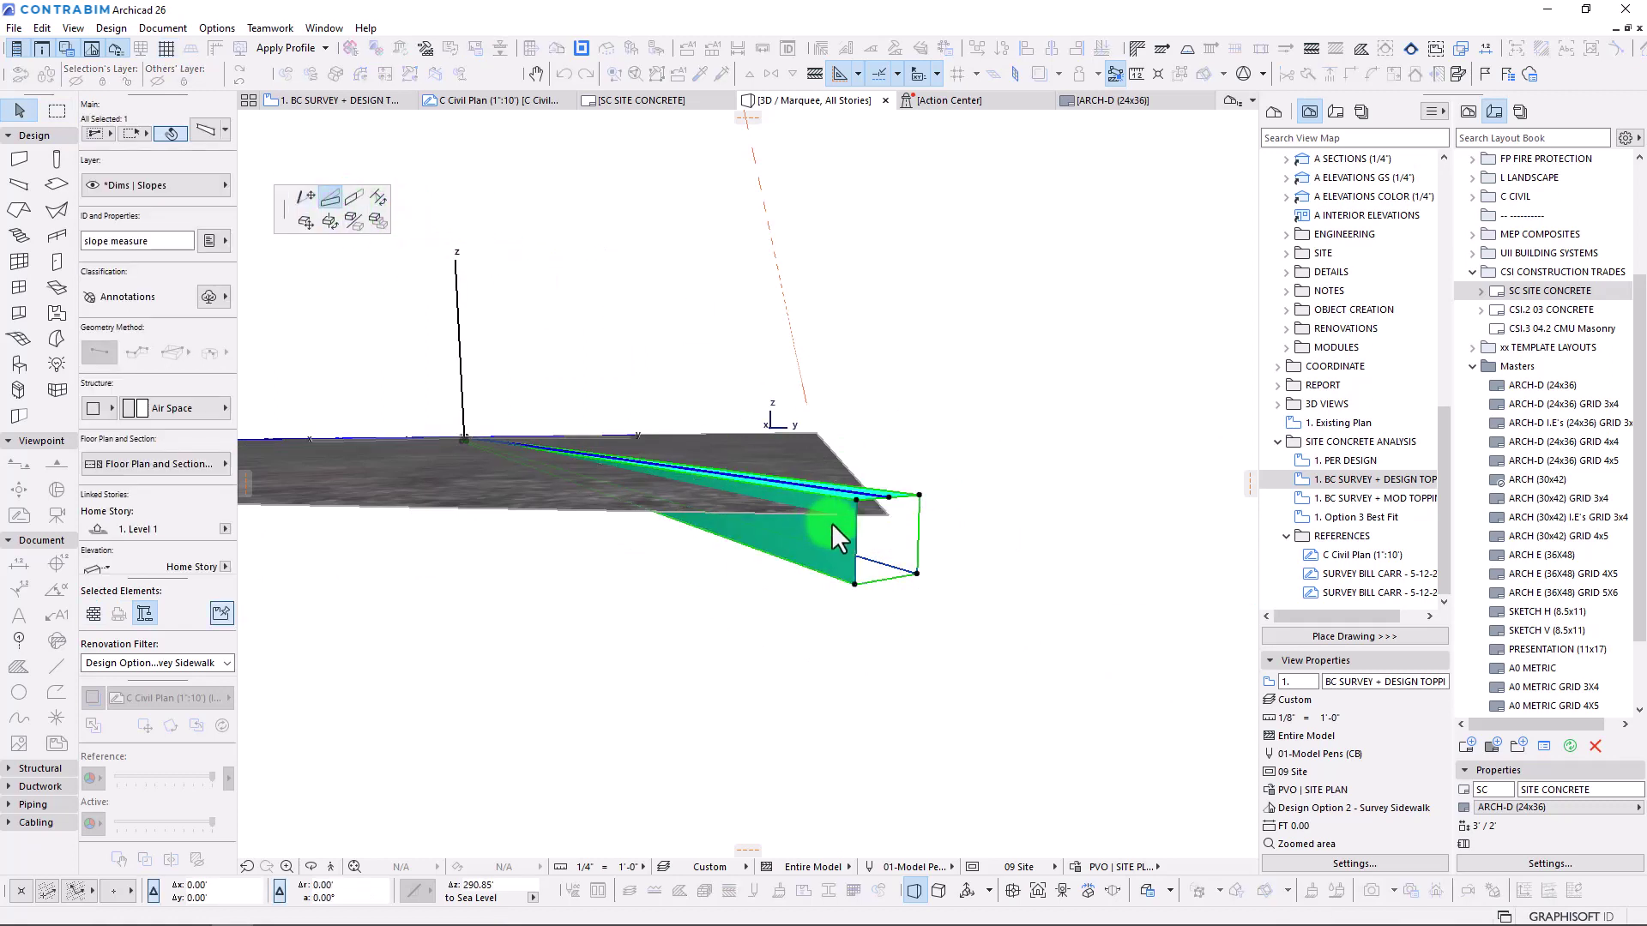
pyautogui.click(889, 513)
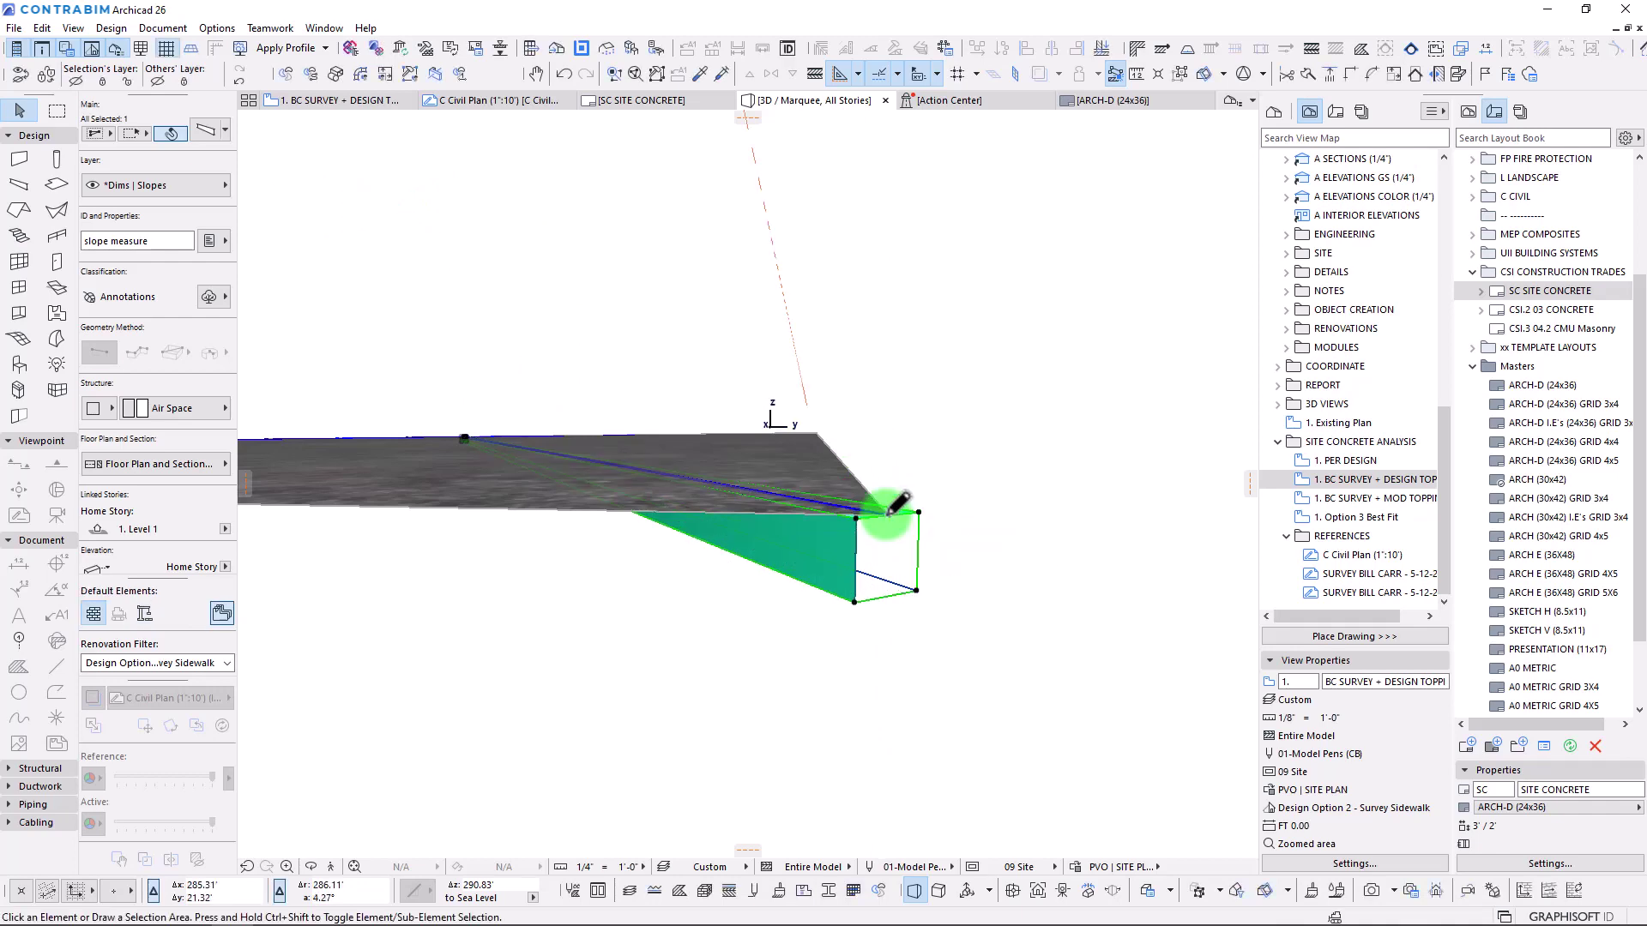
pyautogui.press('Escape')
pyautogui.keyDown('shift'); pyautogui.moveTo(836, 512); pyautogui.dragTo(755, 566, button='middle'); pyautogui.keyUp('shift')
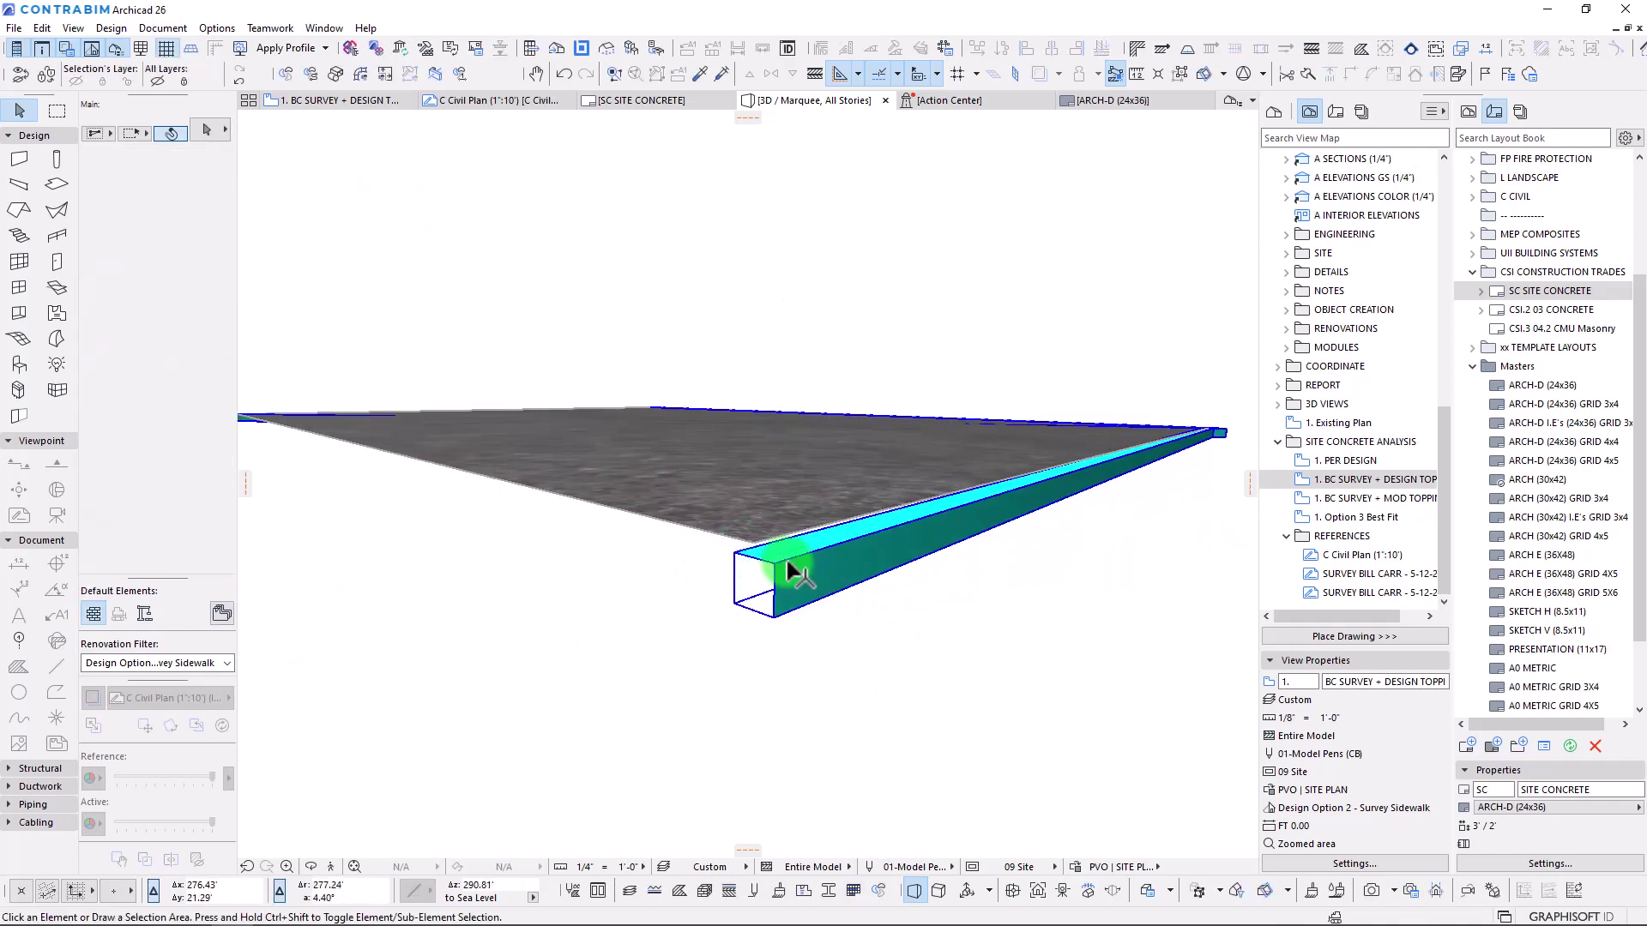
# Change the slant of the beam on the perpendicular mesh edge so that its far end meets the 290.83' corner.
pyautogui.click(759, 559)
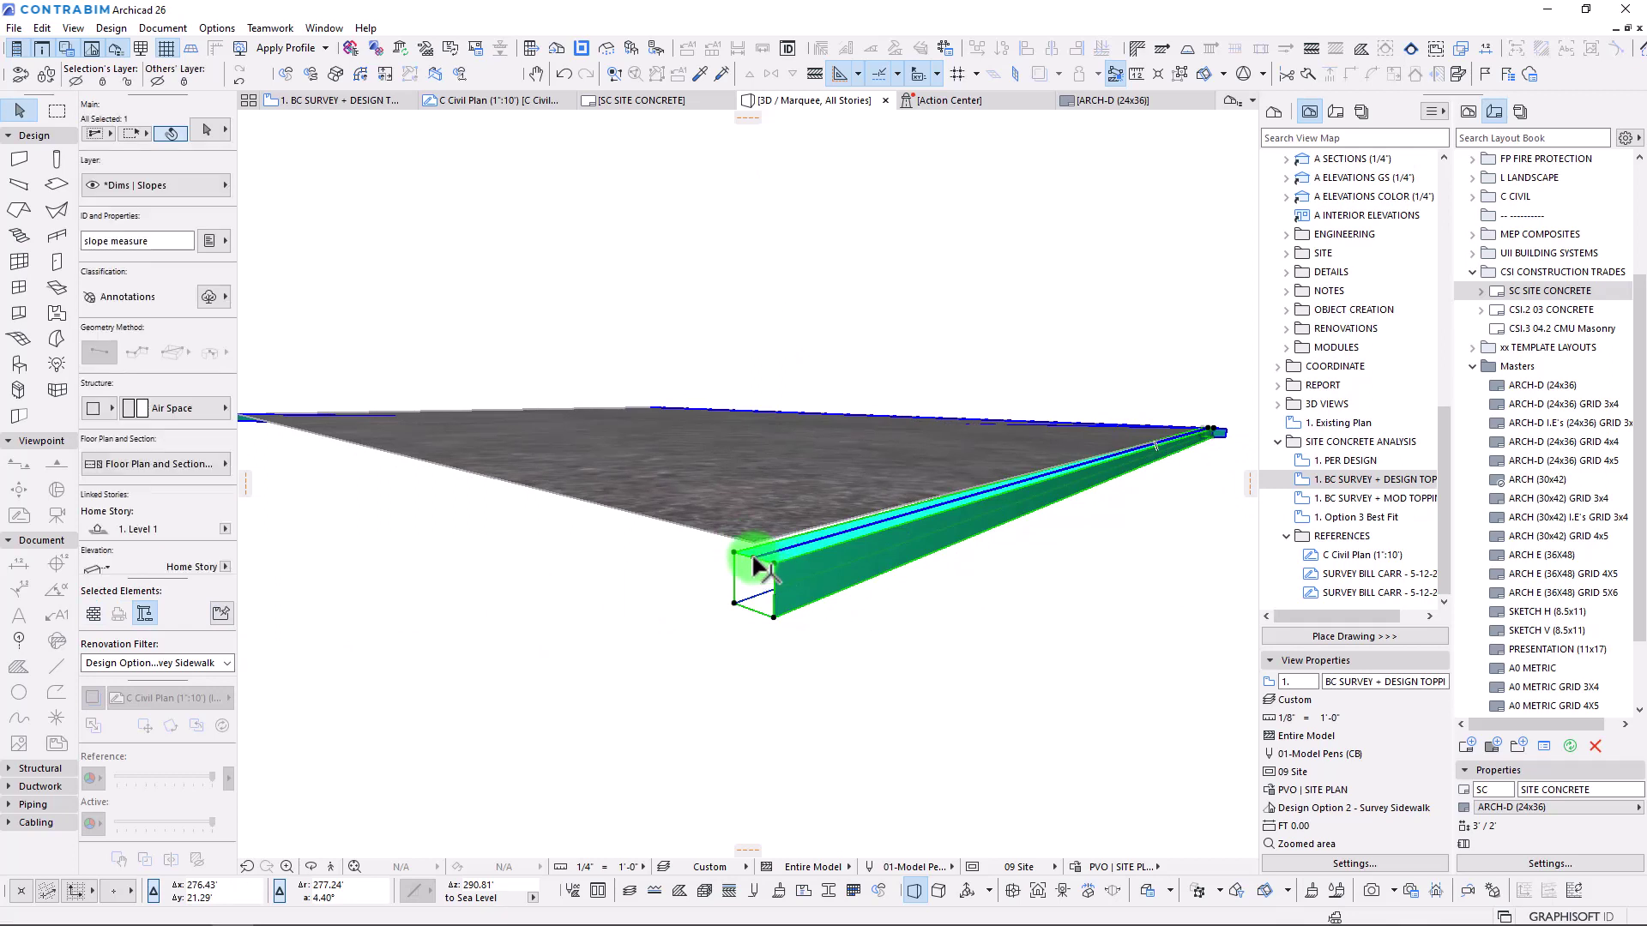
pyautogui.click(751, 551)
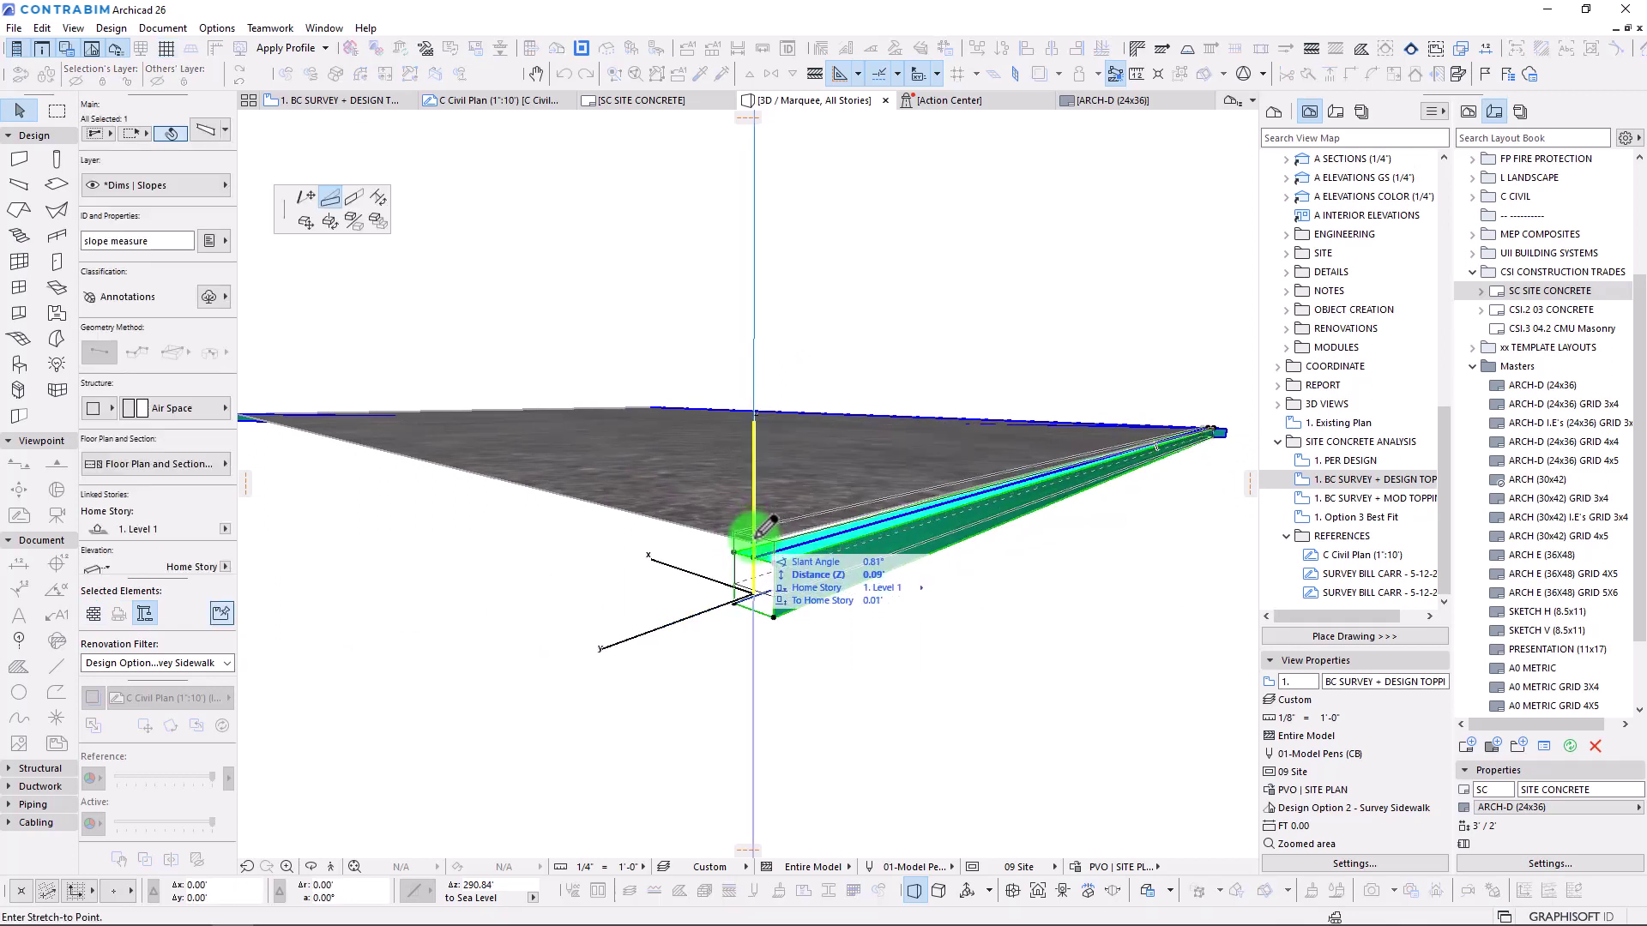
pyautogui.click(757, 540)
pyautogui.keyDown('shift'); pyautogui.moveTo(1114, 452); pyautogui.dragTo(838, 367, button='middle'); pyautogui.keyUp('shift')
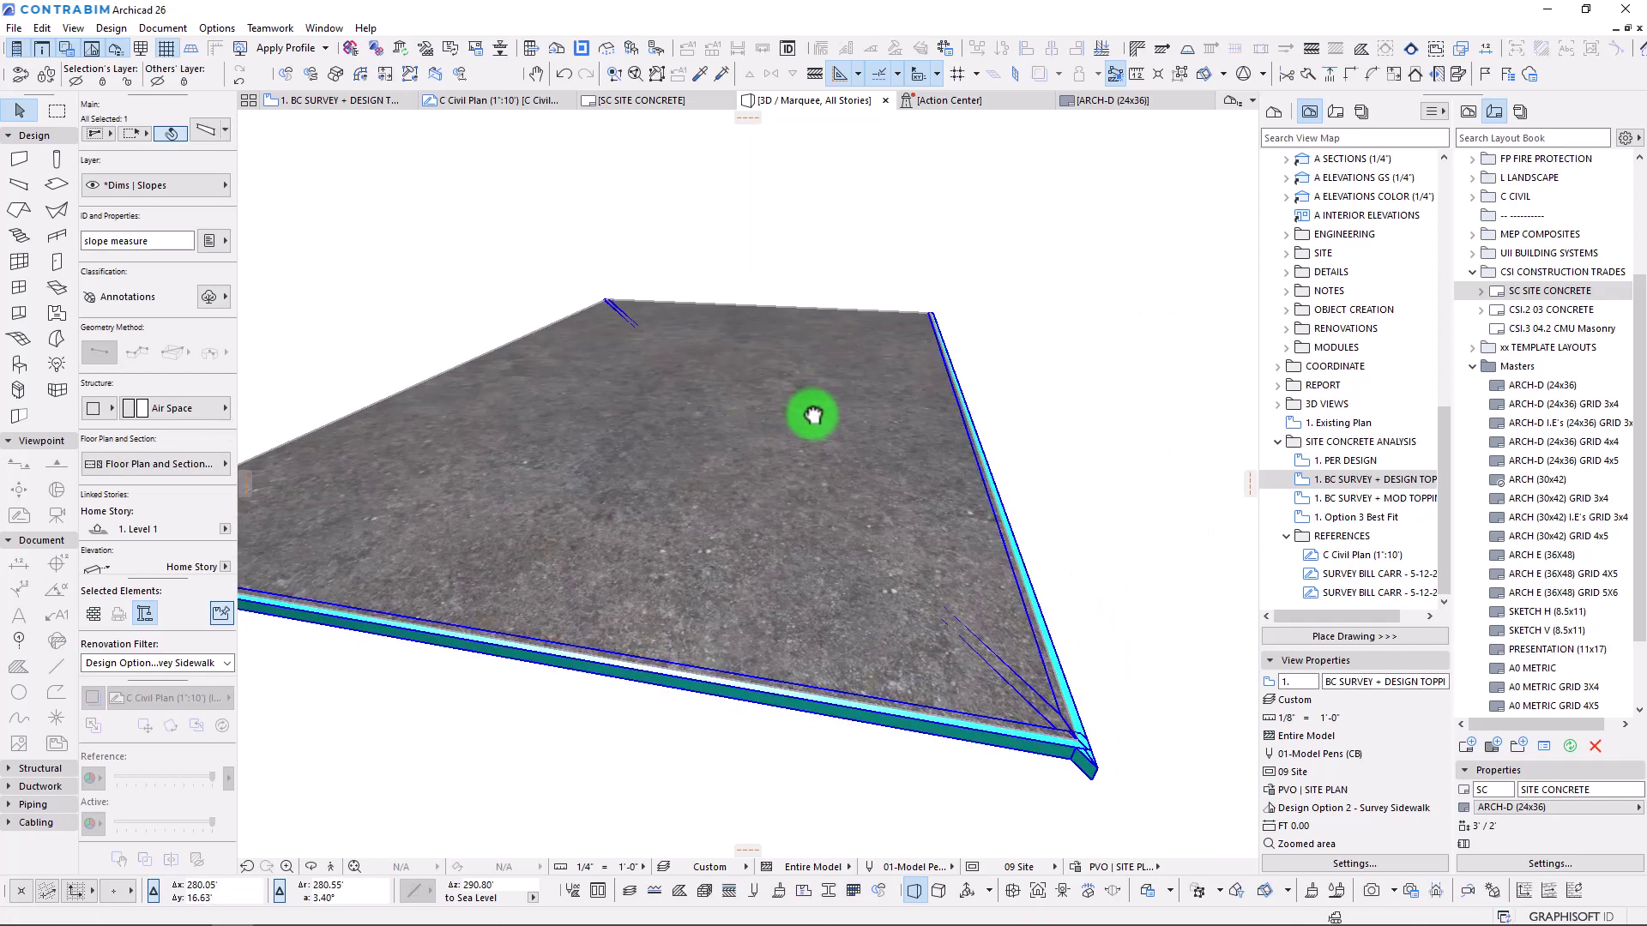
# Return to the floor plan and set the uncut line type of all three slope beams to Dotted Large Space.
pyautogui.press('F2')
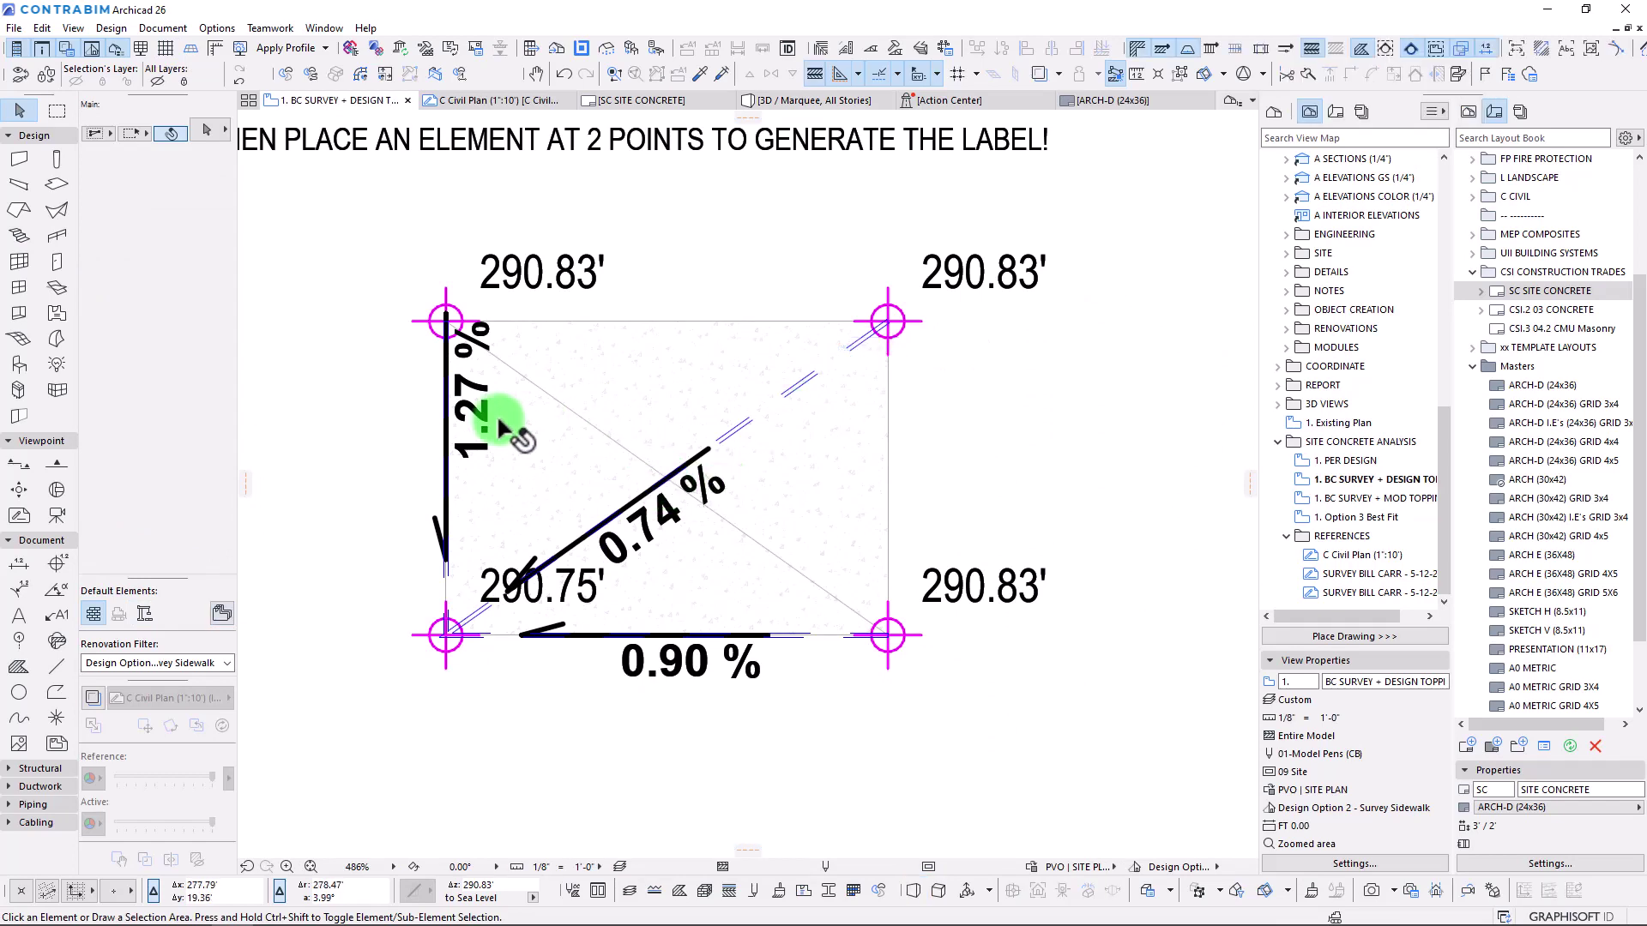
pyautogui.scroll(1, 506, 424)
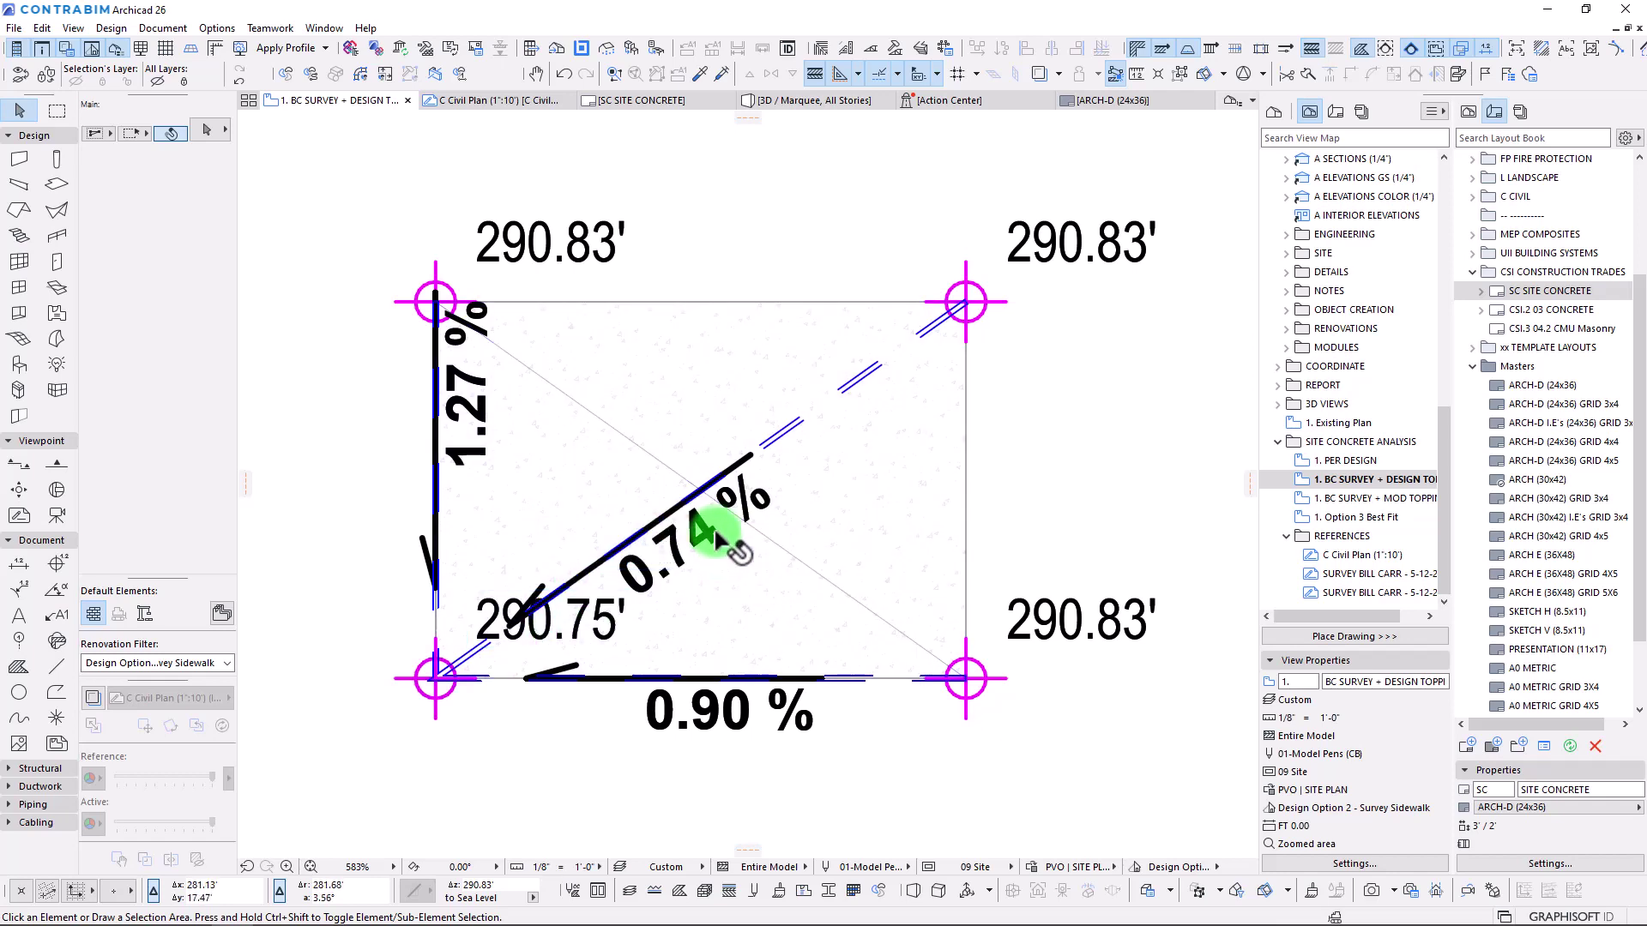
pyautogui.scroll(-2, 719, 534)
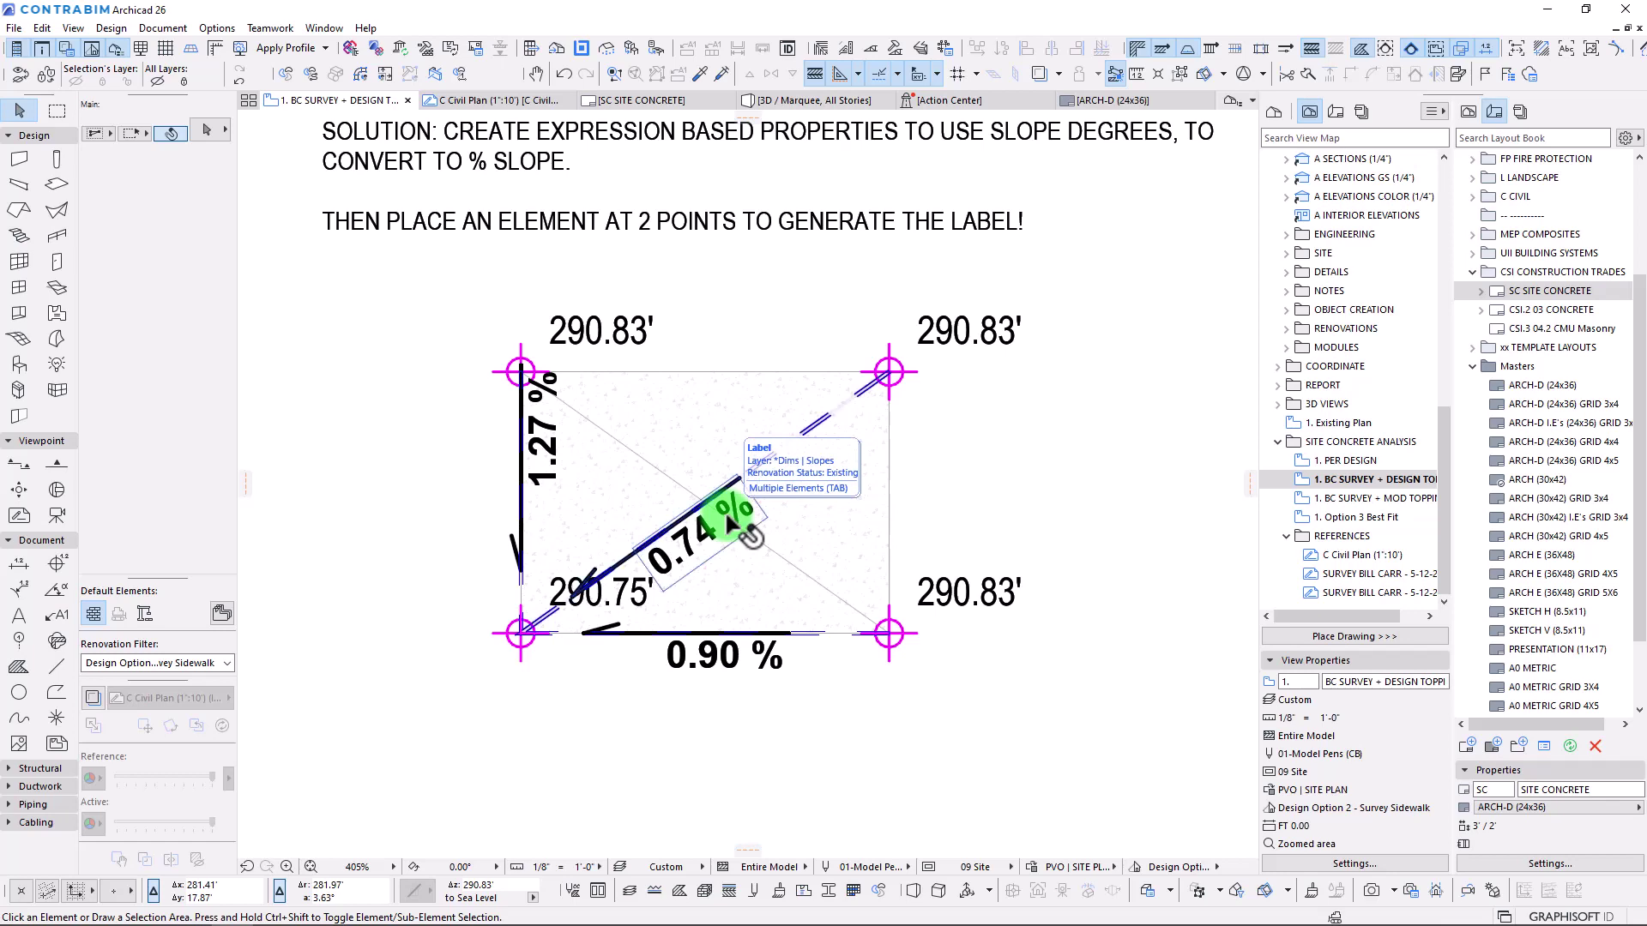
pyautogui.moveTo(833, 454); pyautogui.dragTo(861, 444, button='middle')
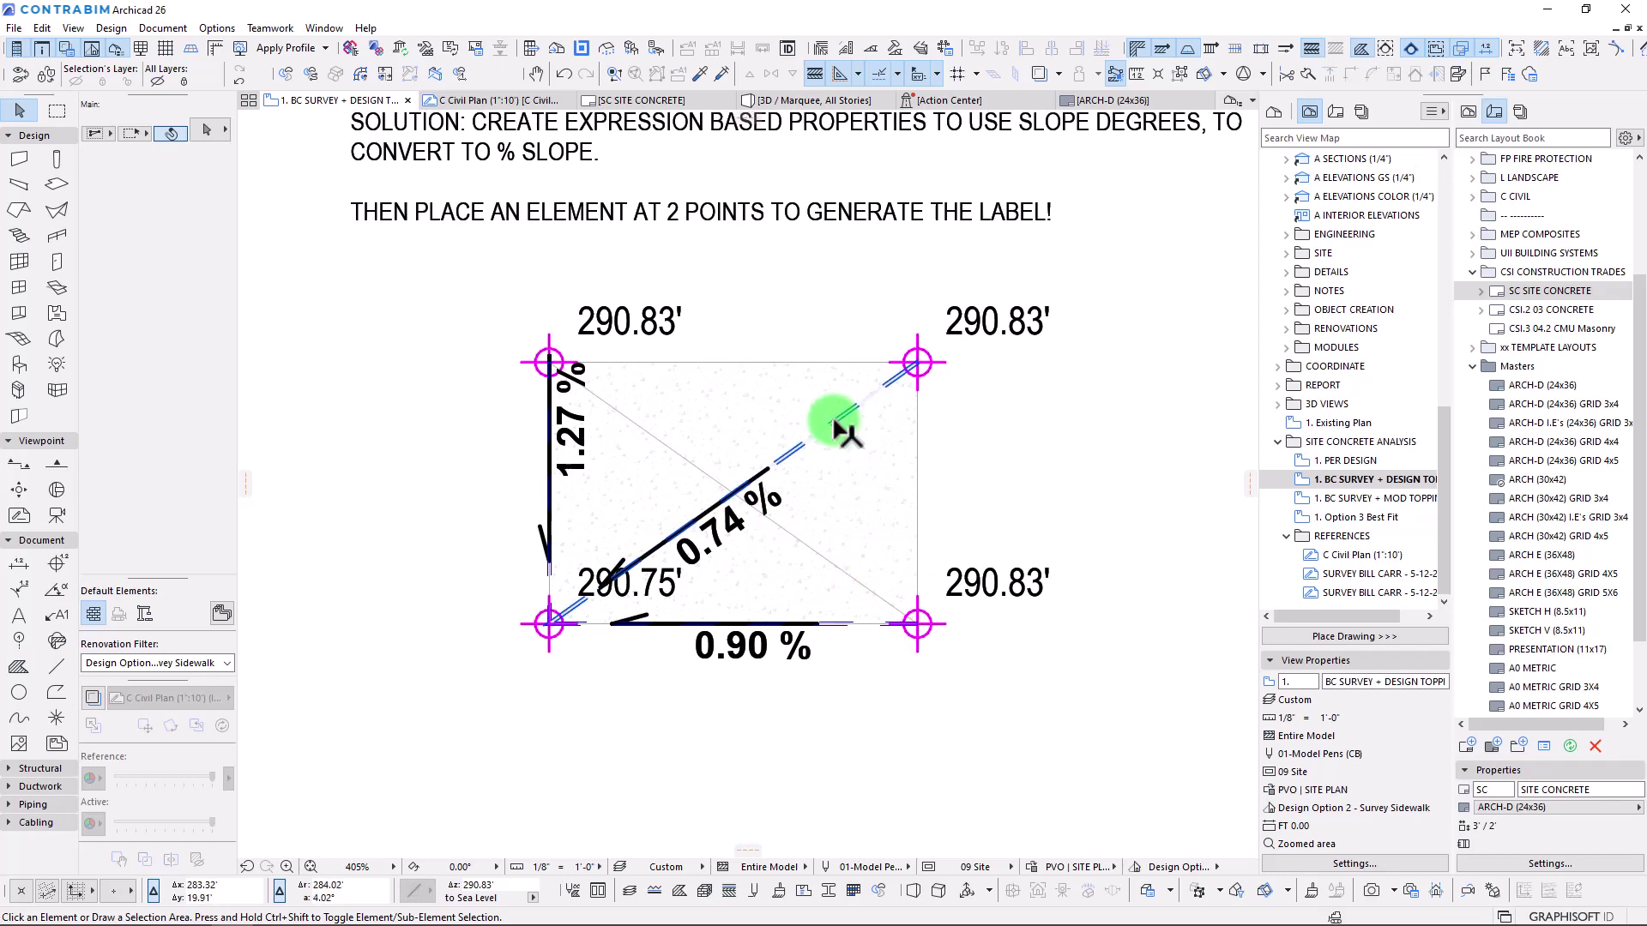
pyautogui.click(836, 425)
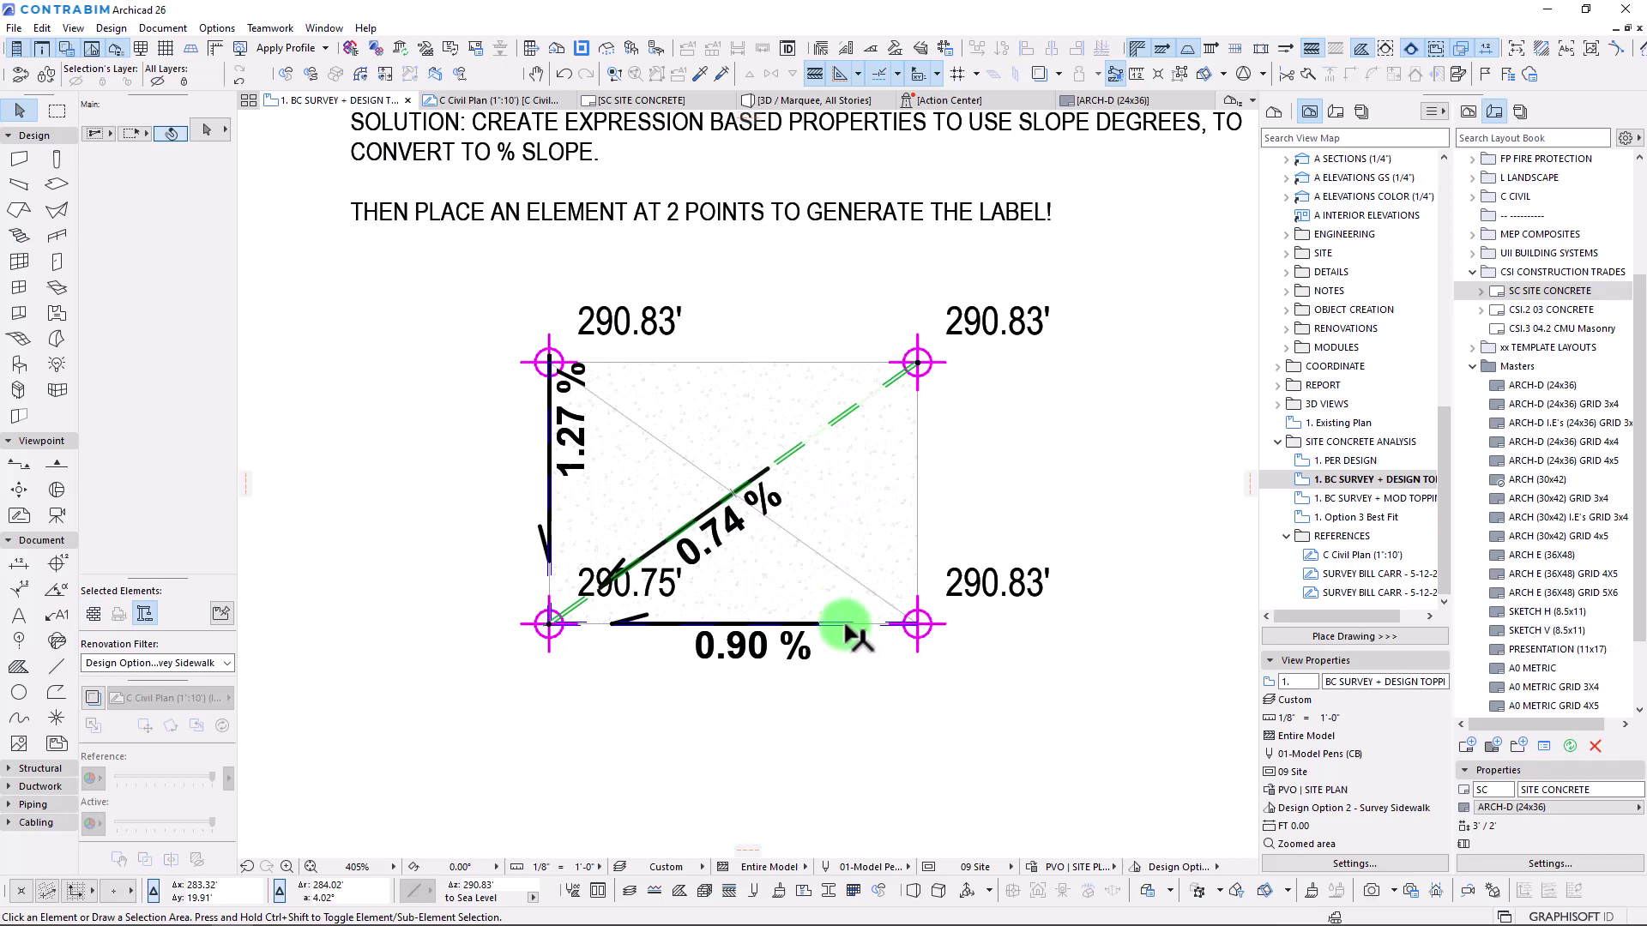
pyautogui.keyDown('shift'); pyautogui.click(847, 626); pyautogui.keyUp('shift')
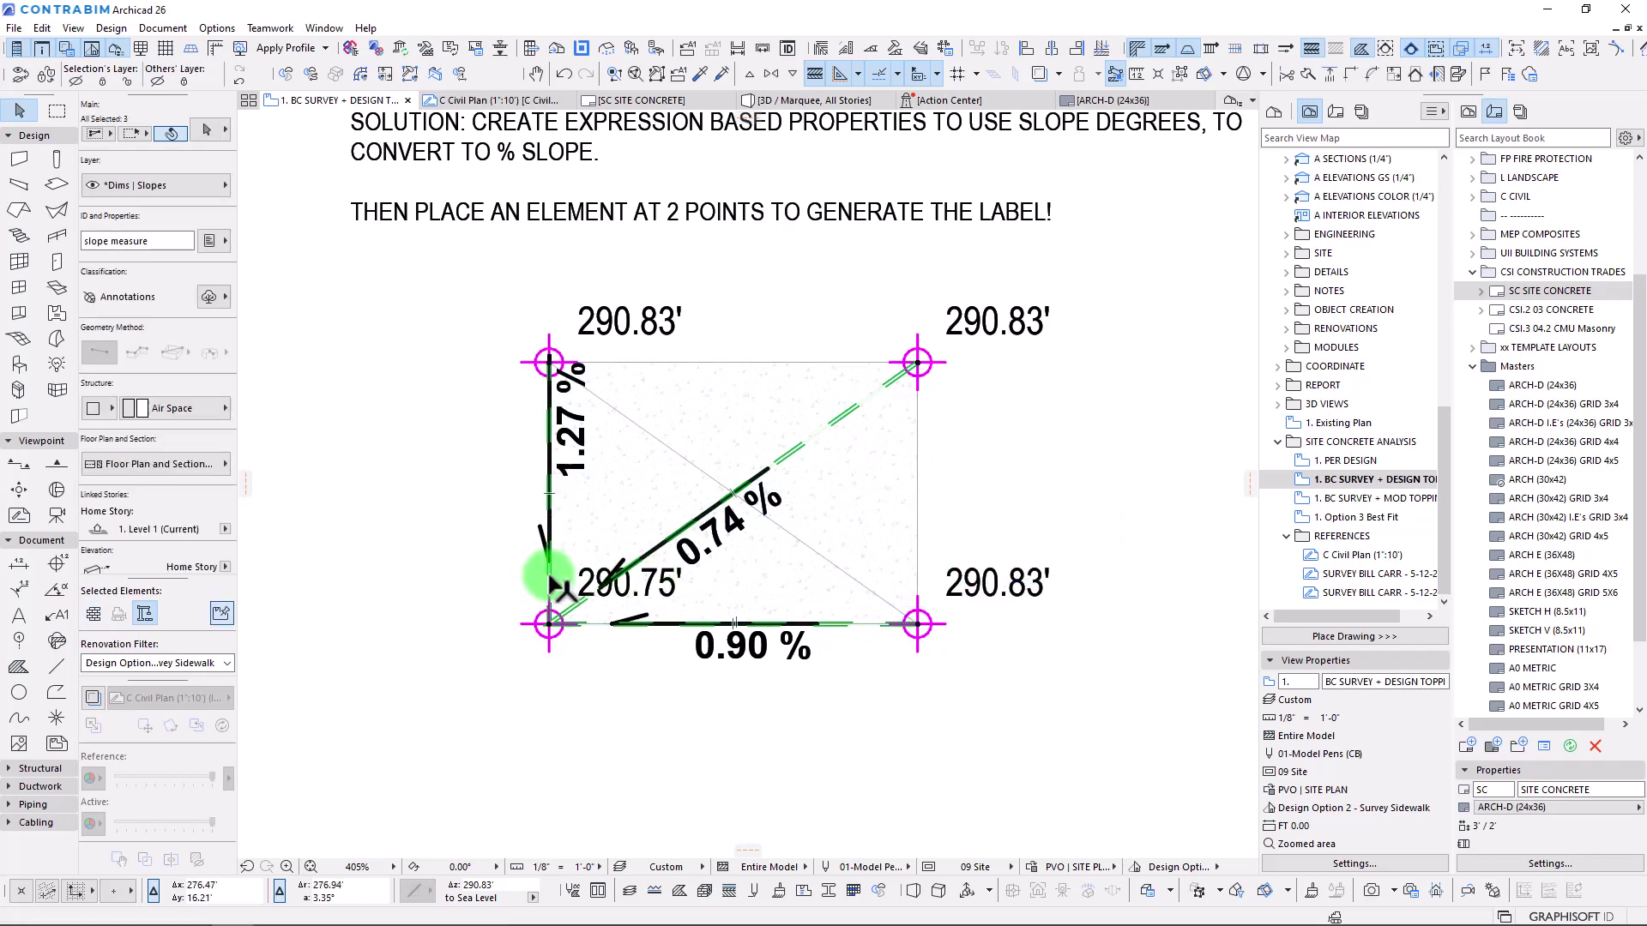
pyautogui.click(194, 464)
pyautogui.click(637, 650)
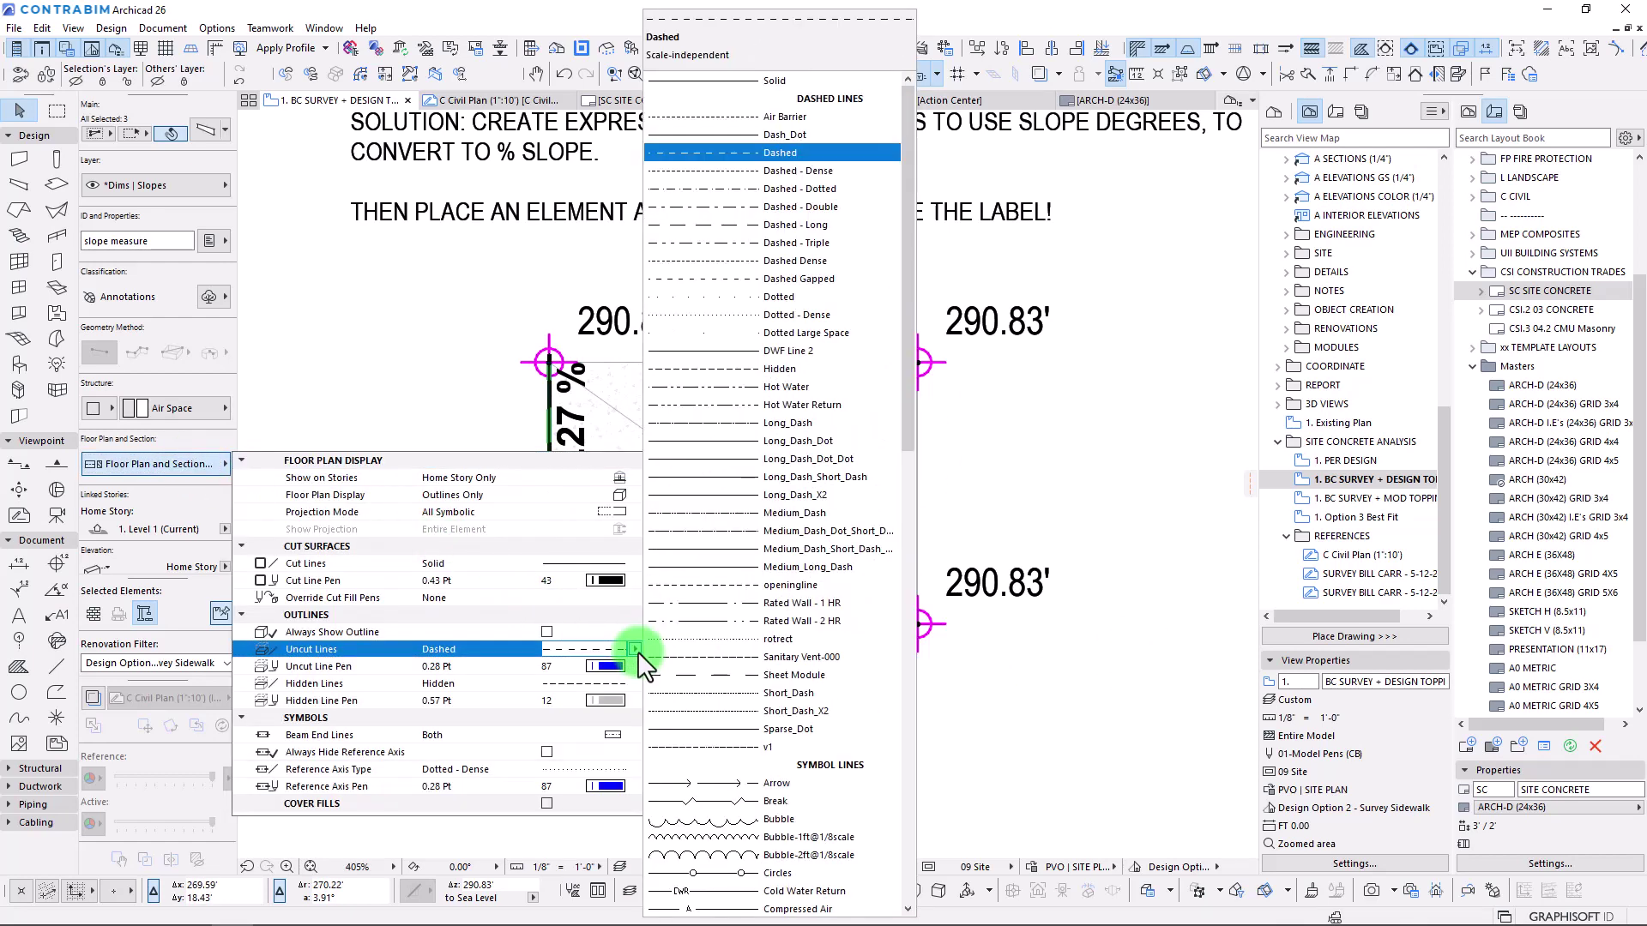
pyautogui.click(795, 333)
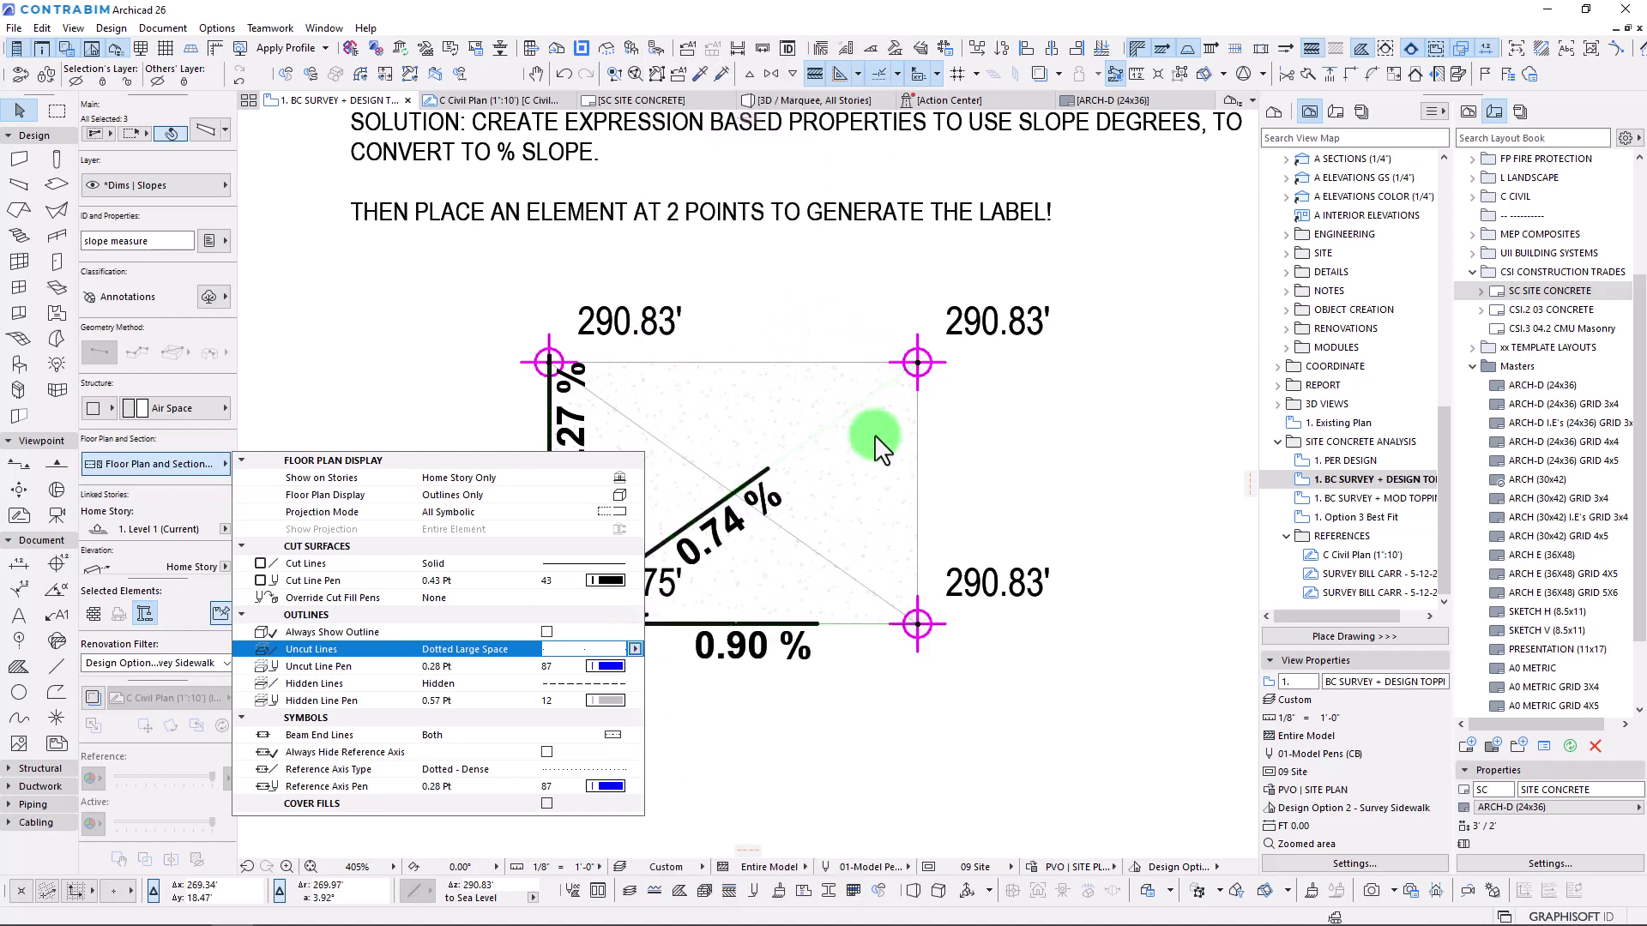
pyautogui.press('Escape')
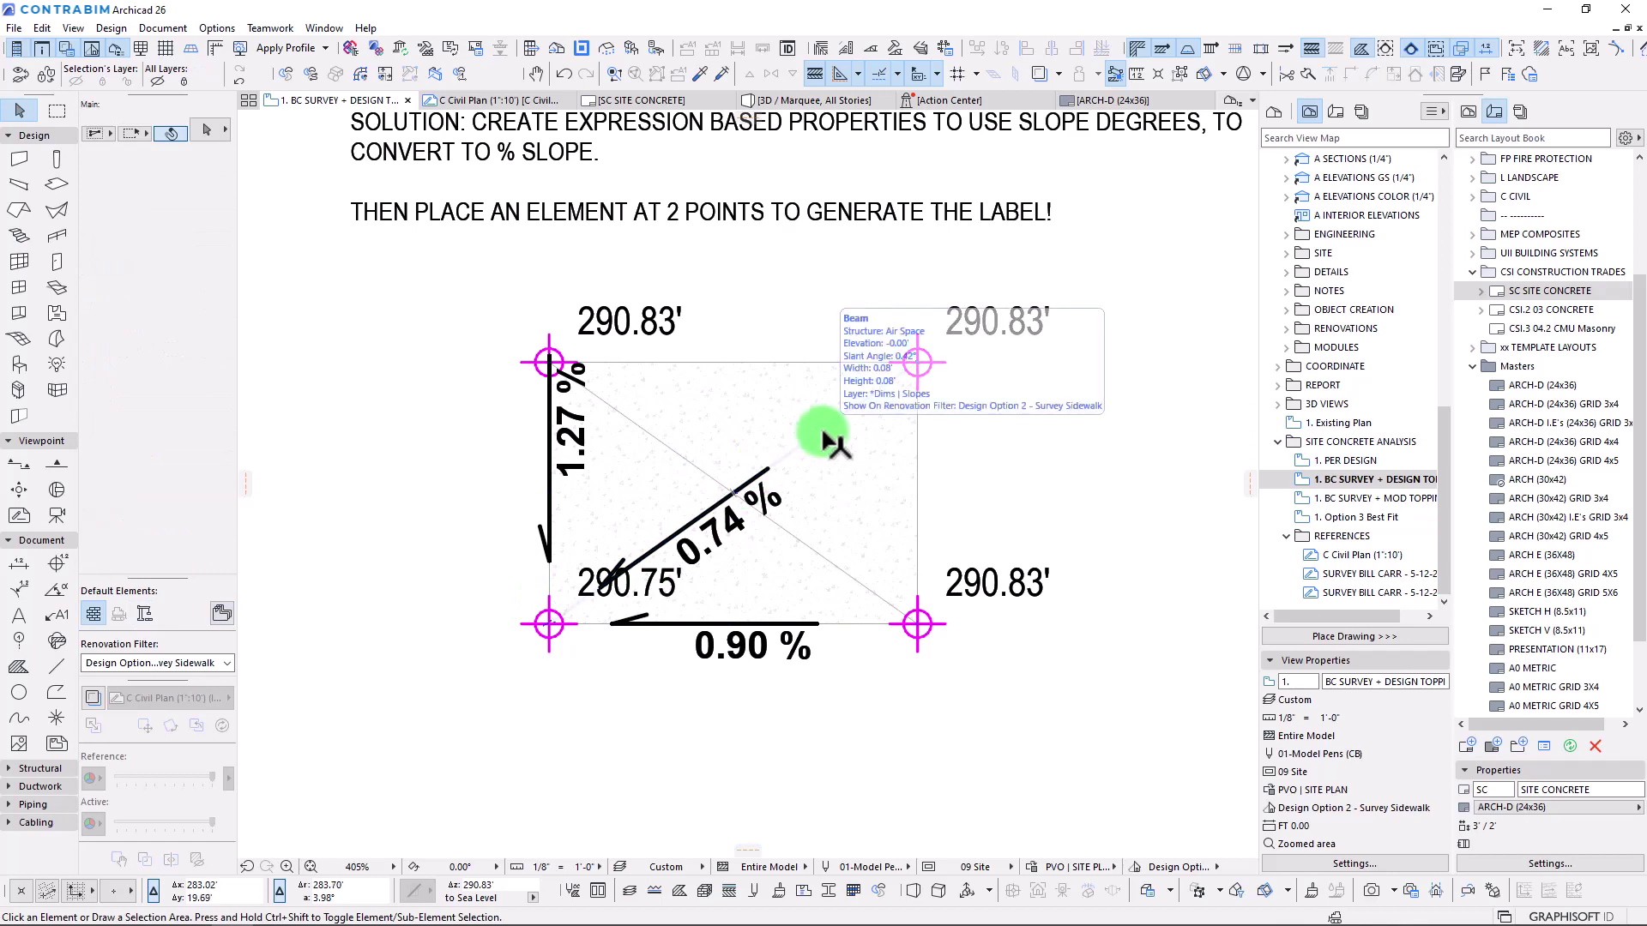
# Move the diagonal beam's slope label about 2.28' along the beam toward the middle of the mesh and clear the selection.
pyautogui.click(769, 474)
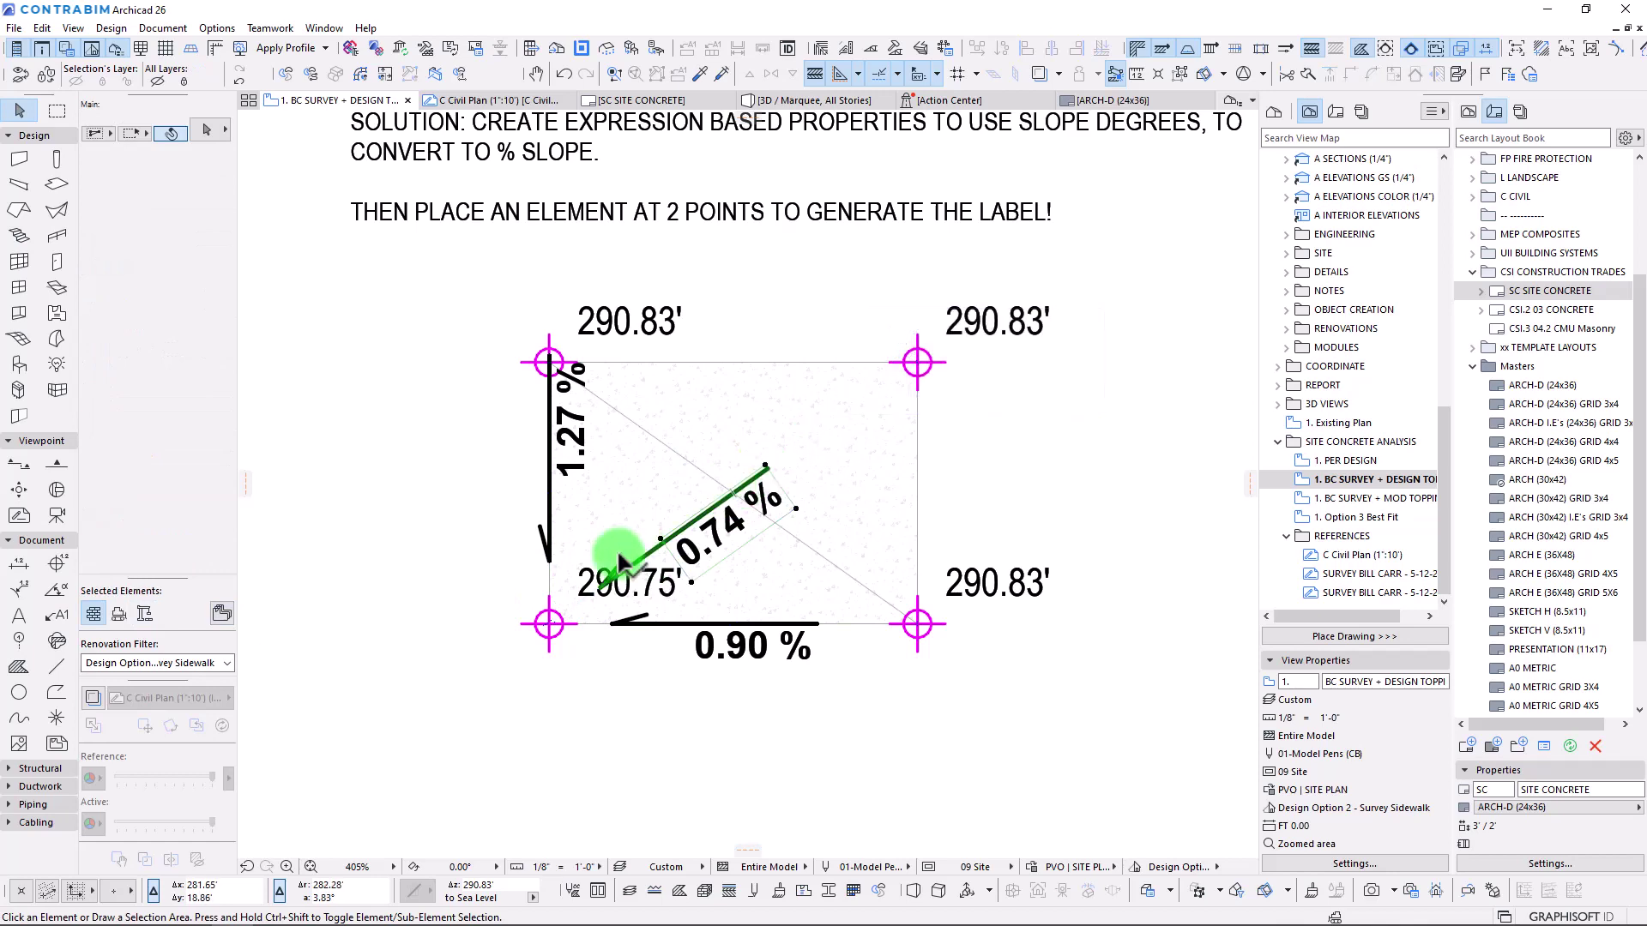
pyautogui.hotkey('ctrl', 'd')
pyautogui.click(603, 596)
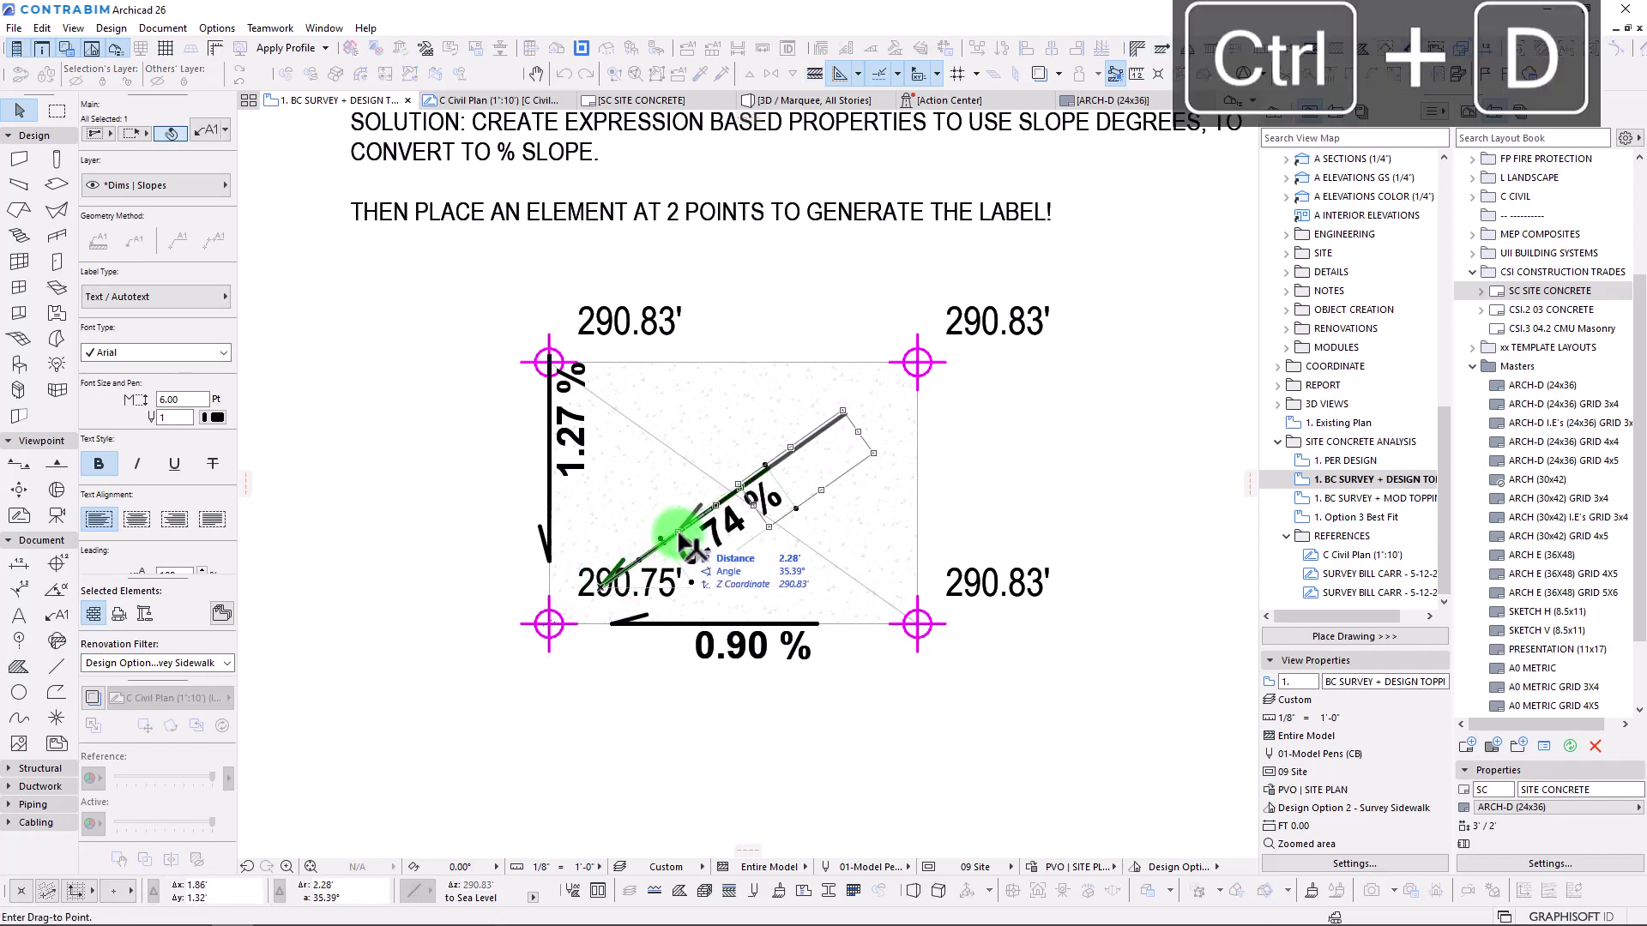
pyautogui.click(691, 545)
pyautogui.press('Escape')
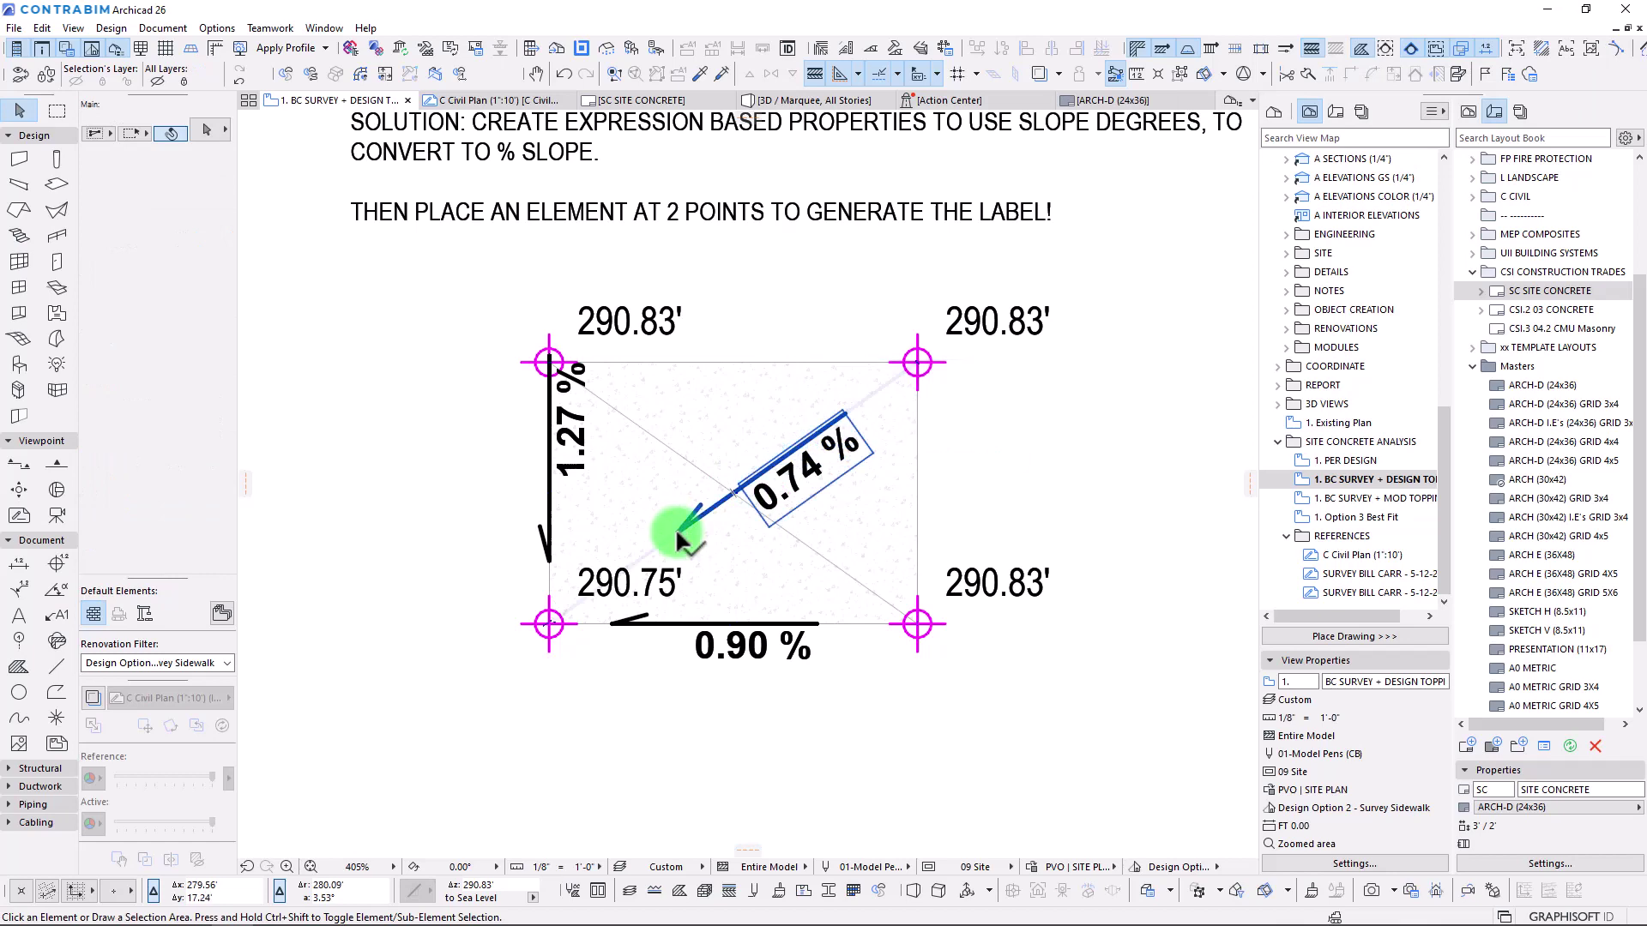
# Examine the dotted beam end at the diagonal's upper mesh corner, the mesh's slope labels and the goal notes above.
pyautogui.scroll(10, 941, 371)
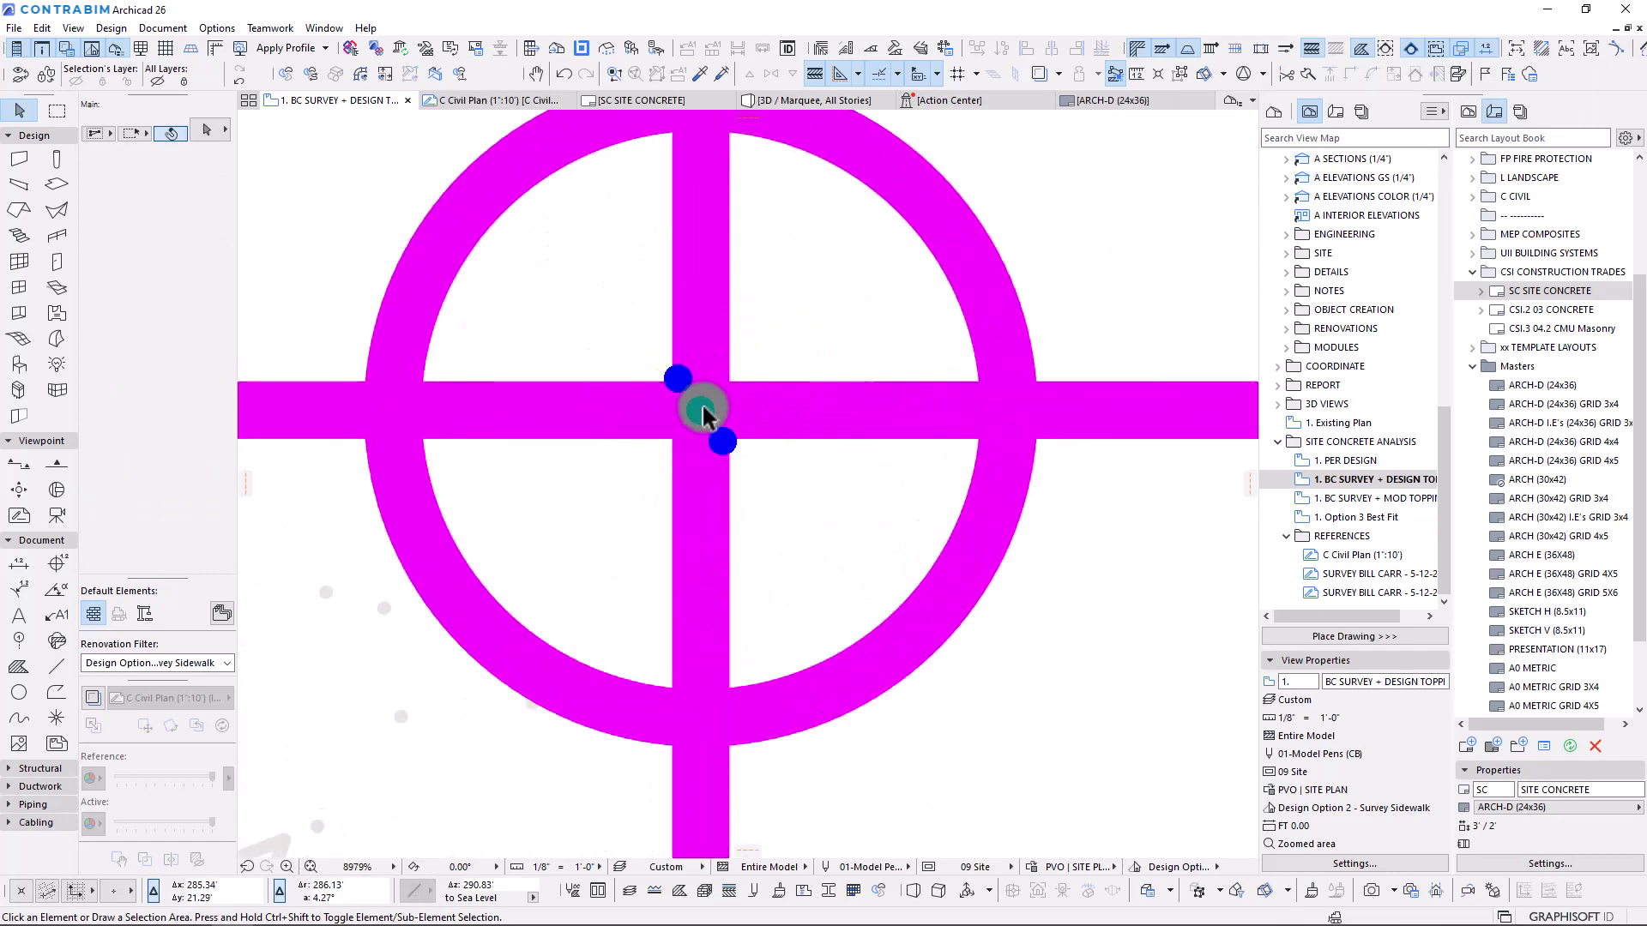
pyautogui.scroll(-4, 677, 397)
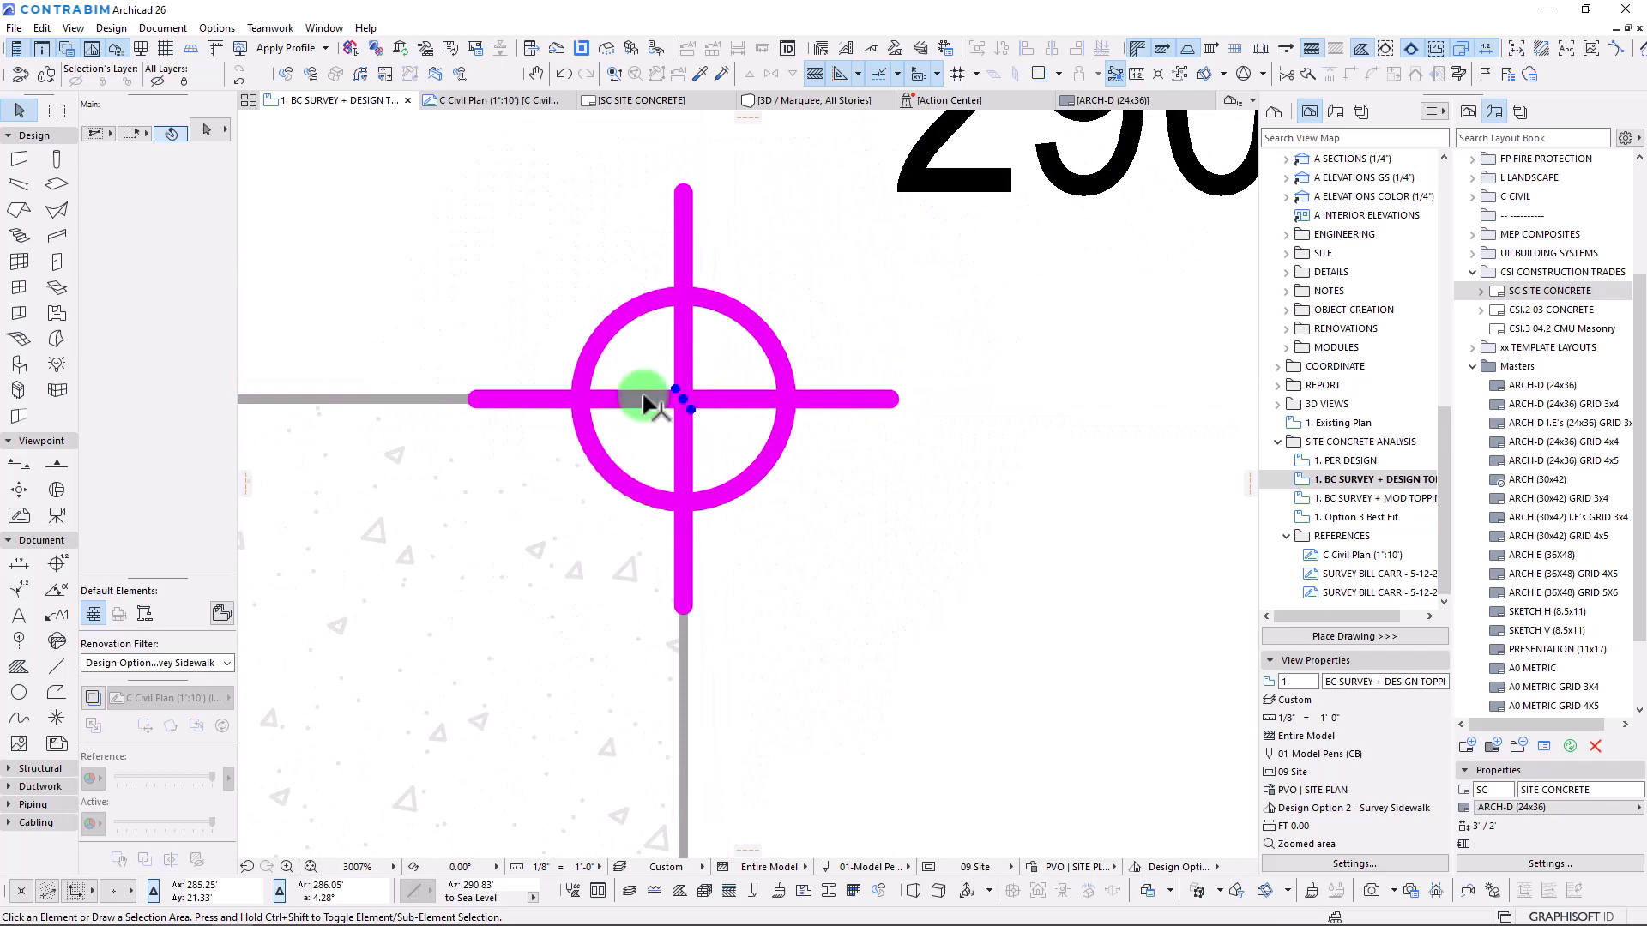
pyautogui.scroll(-6, 604, 427)
pyautogui.moveTo(573, 470); pyautogui.dragTo(866, 386, button='middle')
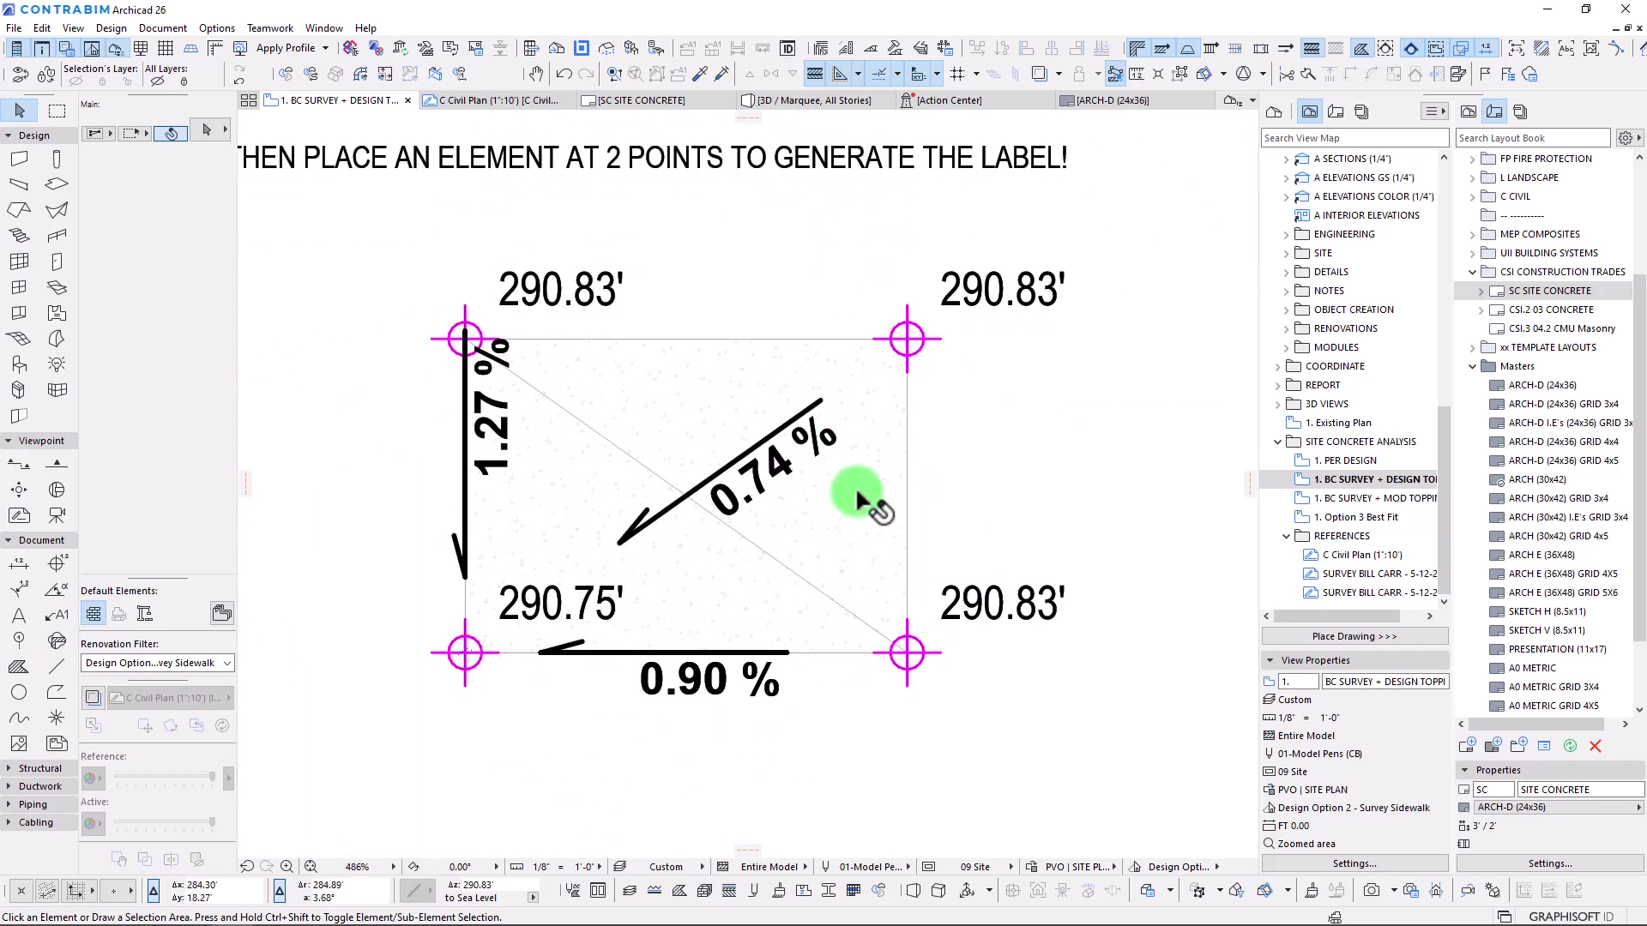
pyautogui.scroll(-1, 602, 392)
pyautogui.scroll(-1, 605, 397)
pyautogui.moveTo(604, 397); pyautogui.dragTo(649, 469, button='middle')
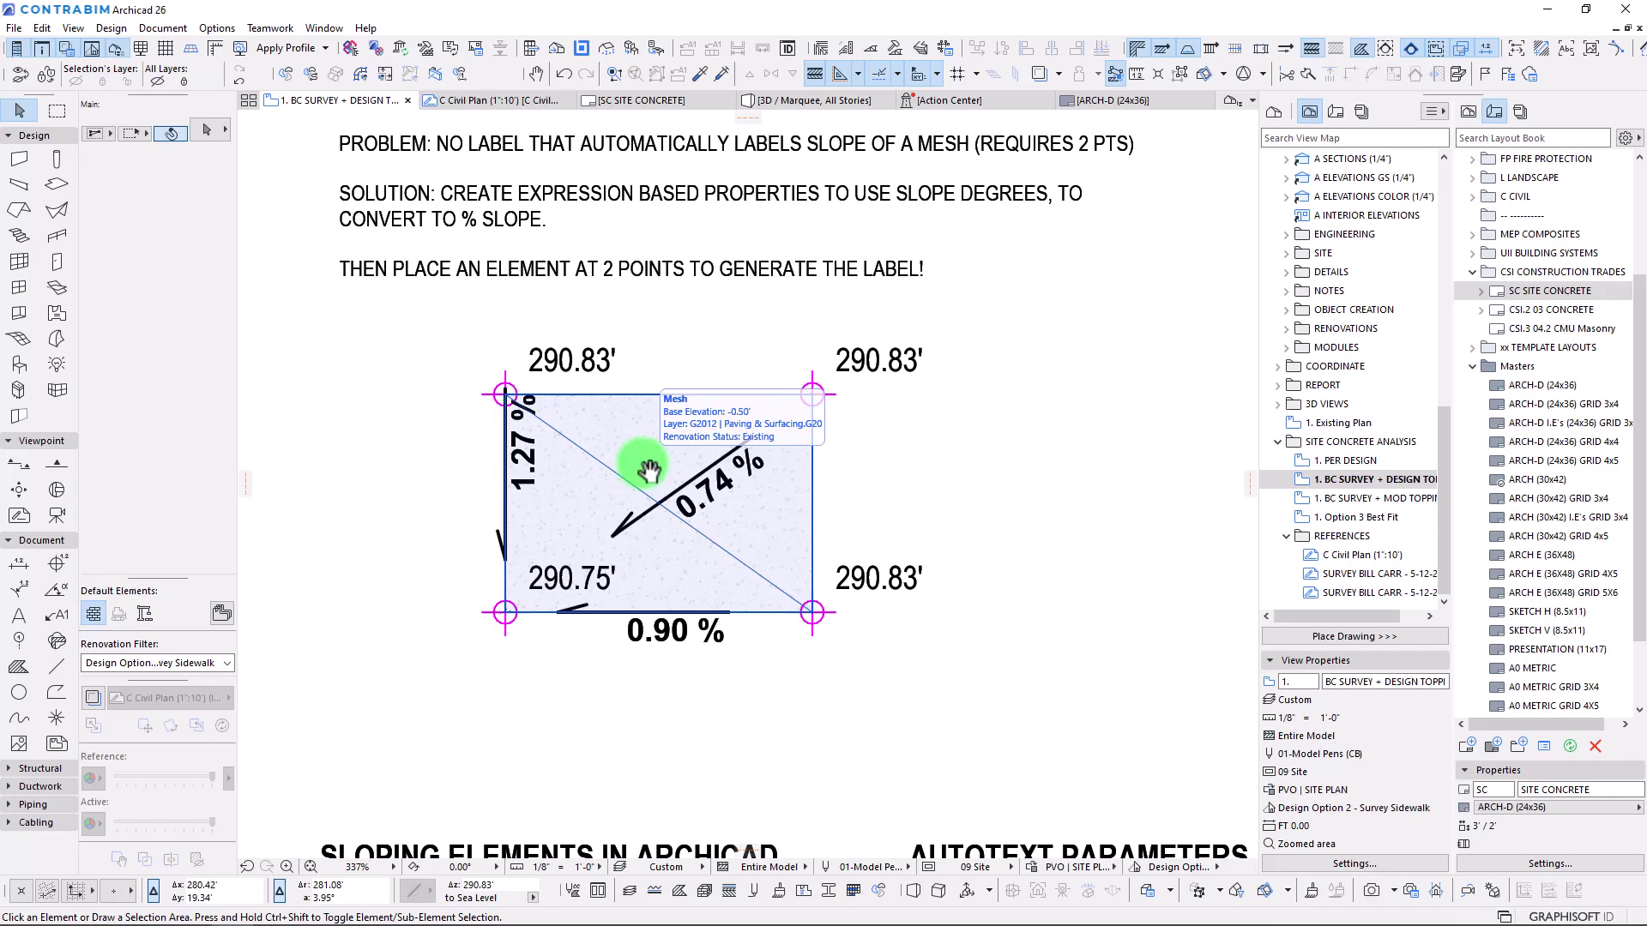
pyautogui.scroll(-3, 673, 386)
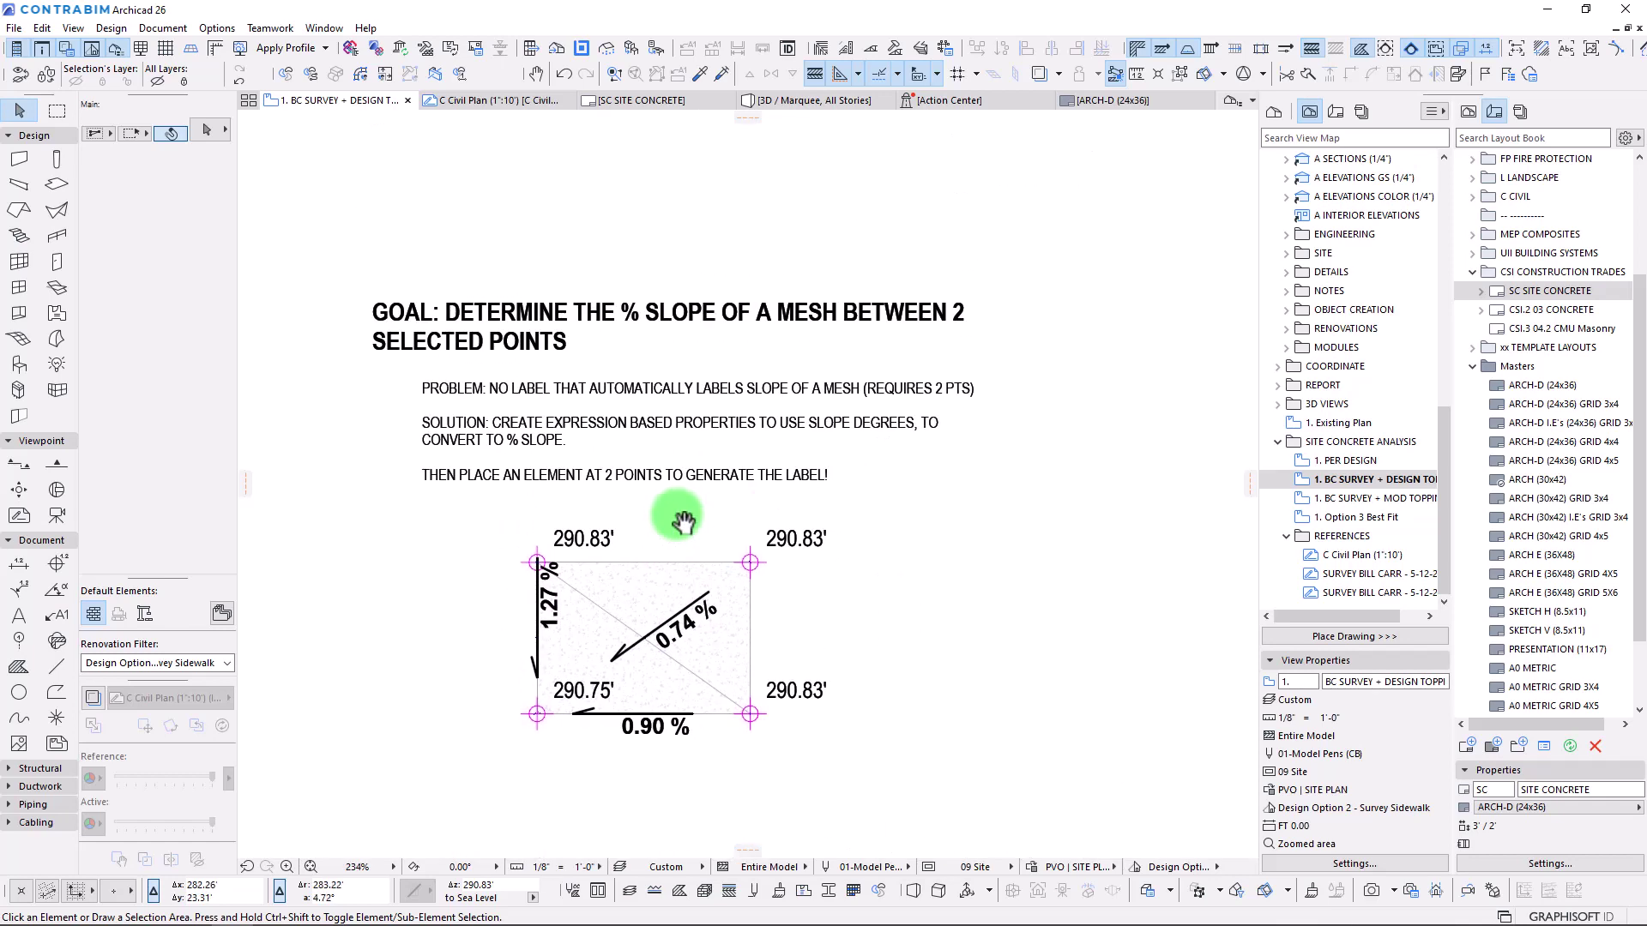
pyautogui.scroll(3, 591, 459)
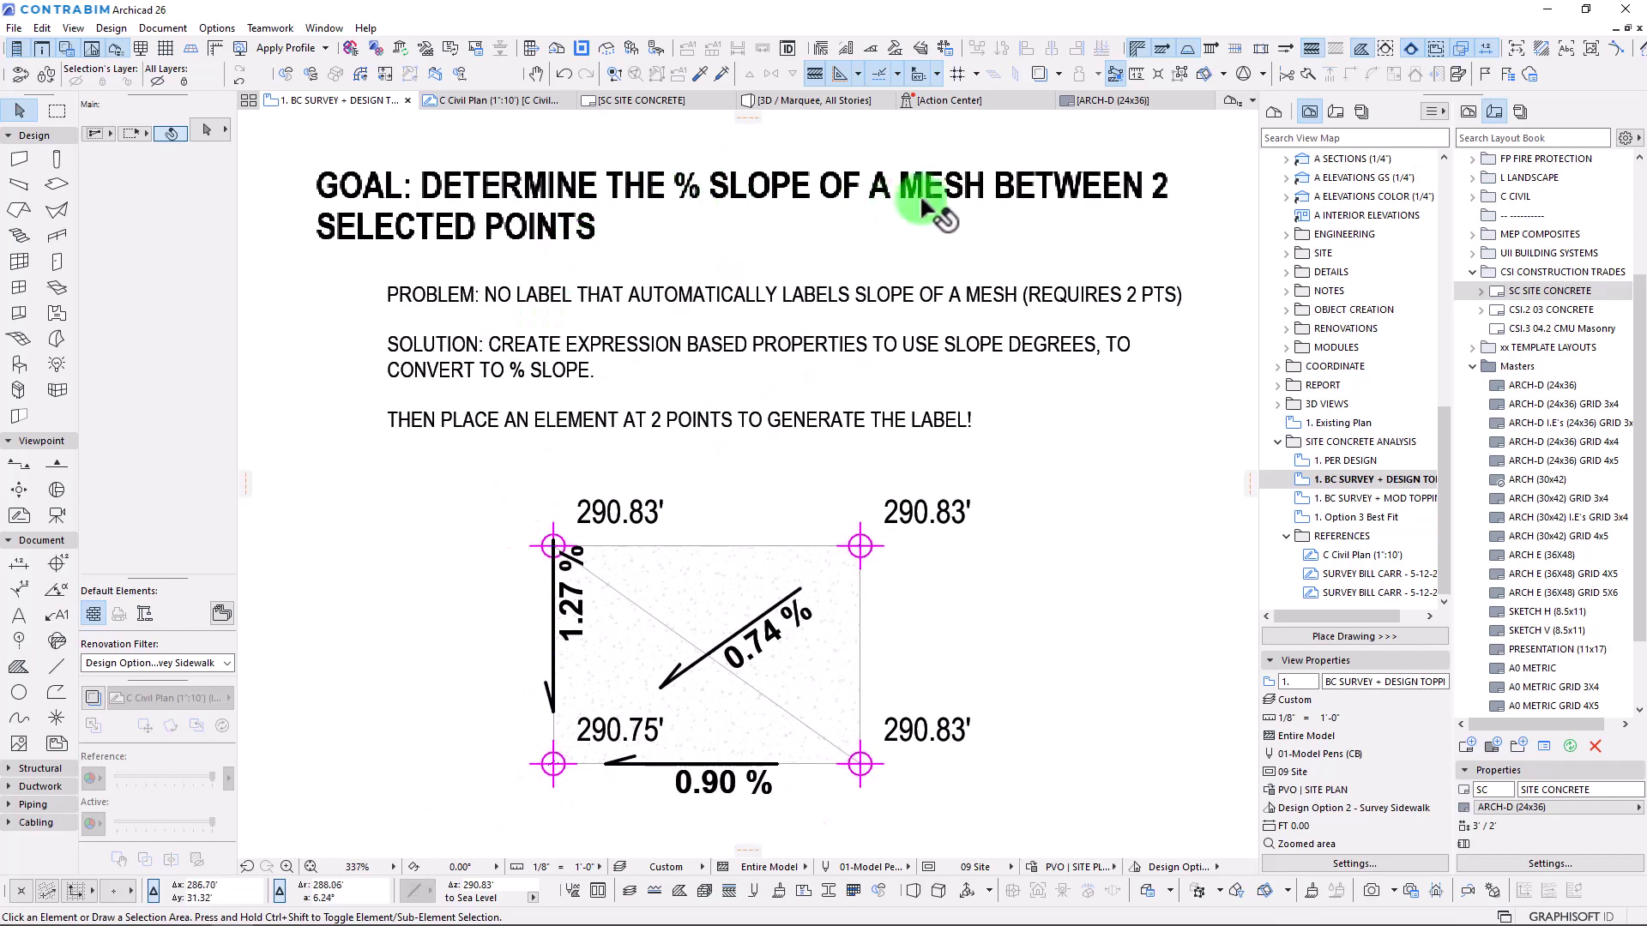
# Select the diagonal beam to check its two end points, clear the selection, and review the mesh labels alongside the sloping-element examples.
pyautogui.click(836, 569)
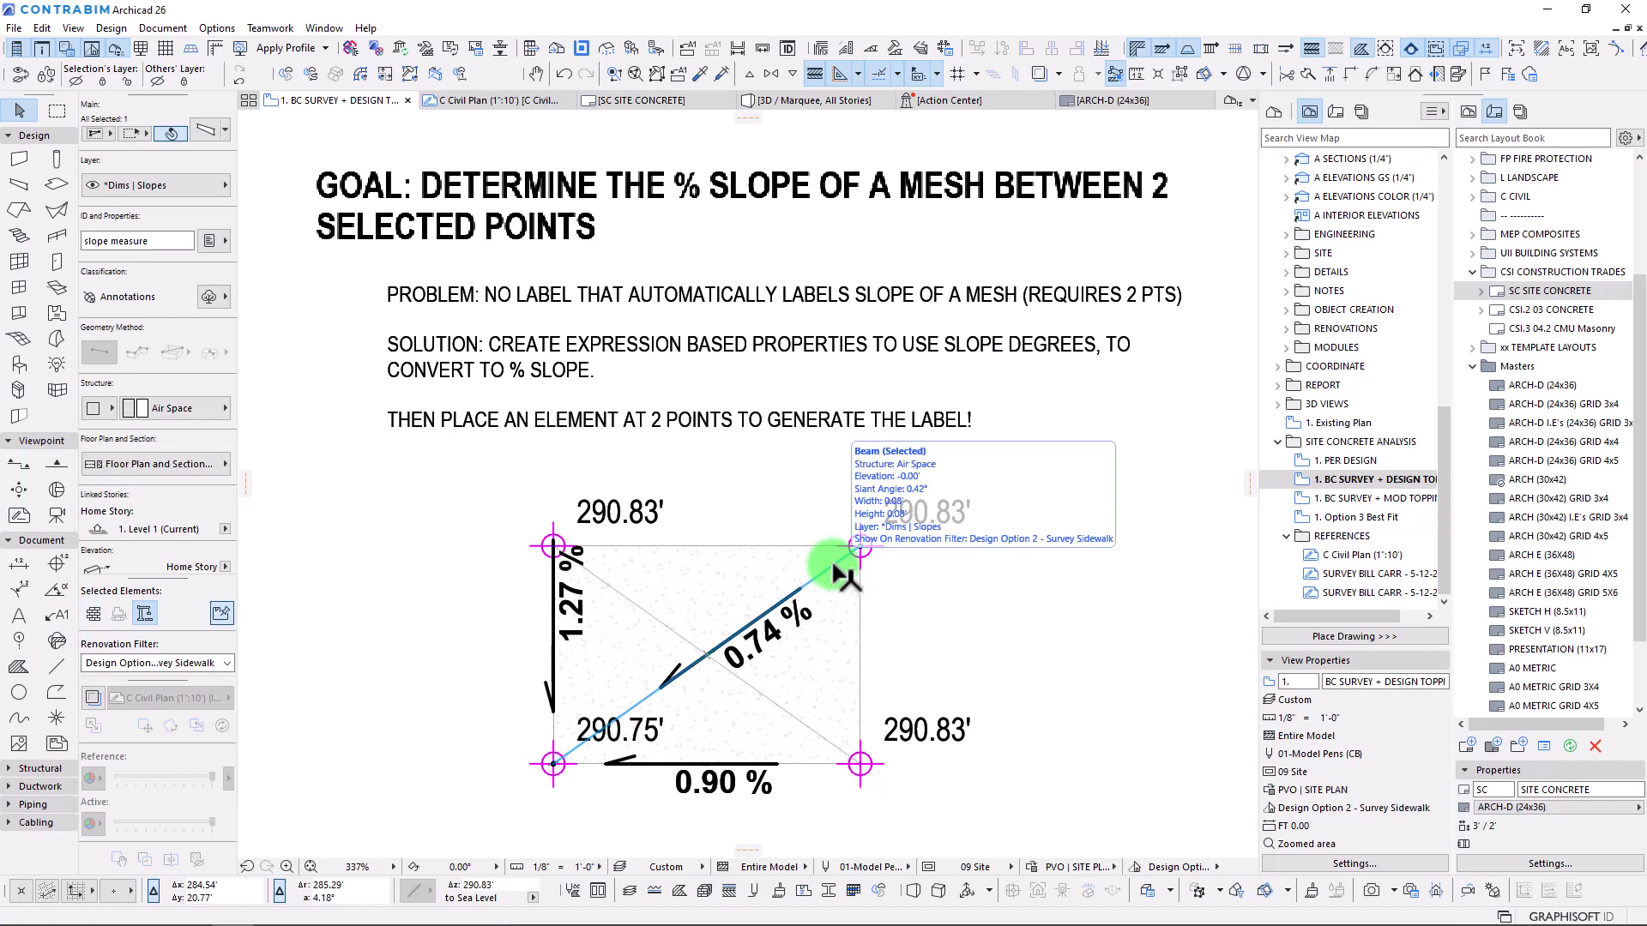
pyautogui.click(558, 762)
pyautogui.click(772, 598)
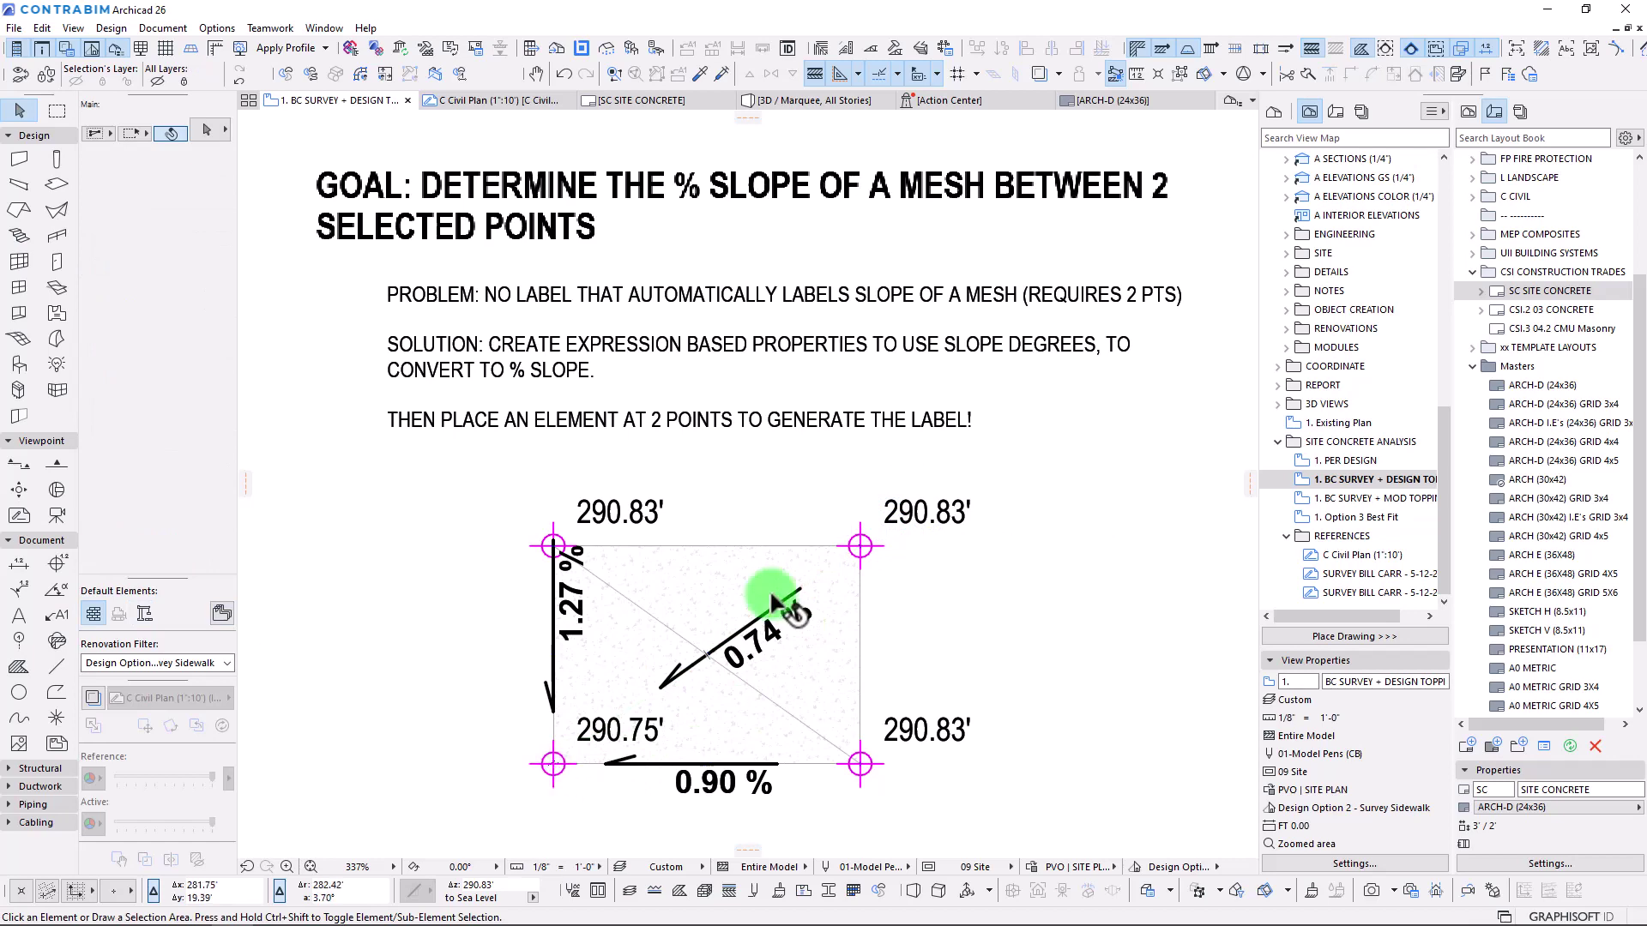
pyautogui.click(611, 749)
pyautogui.scroll(-6, 688, 513)
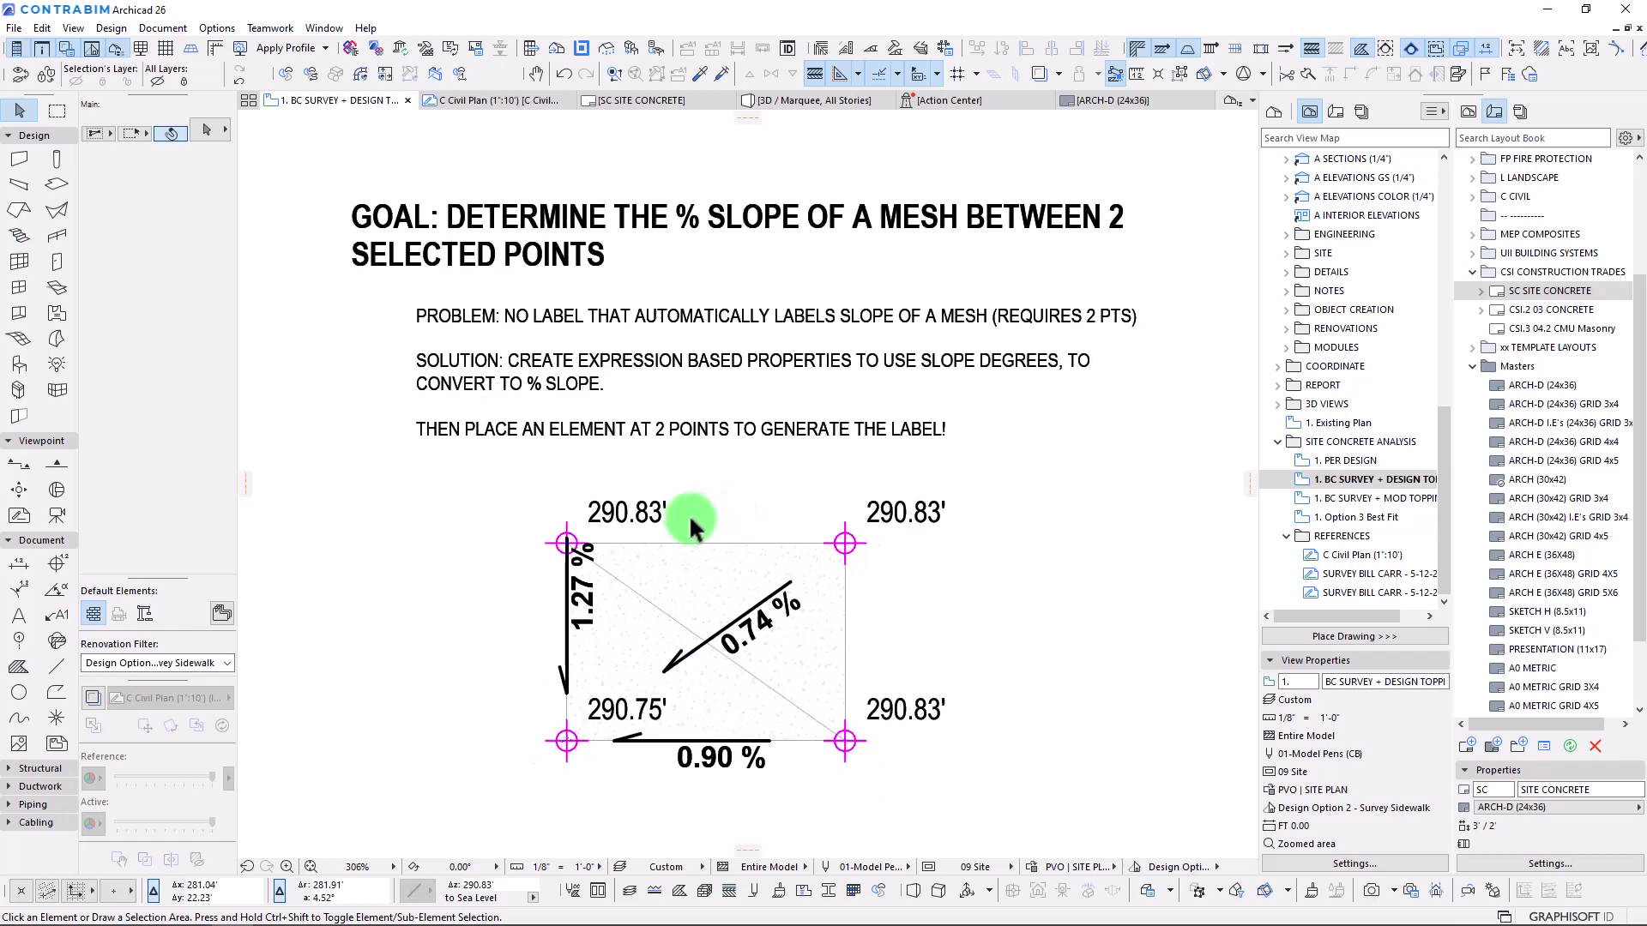
pyautogui.moveTo(759, 614); pyautogui.dragTo(692, 405, button='middle')
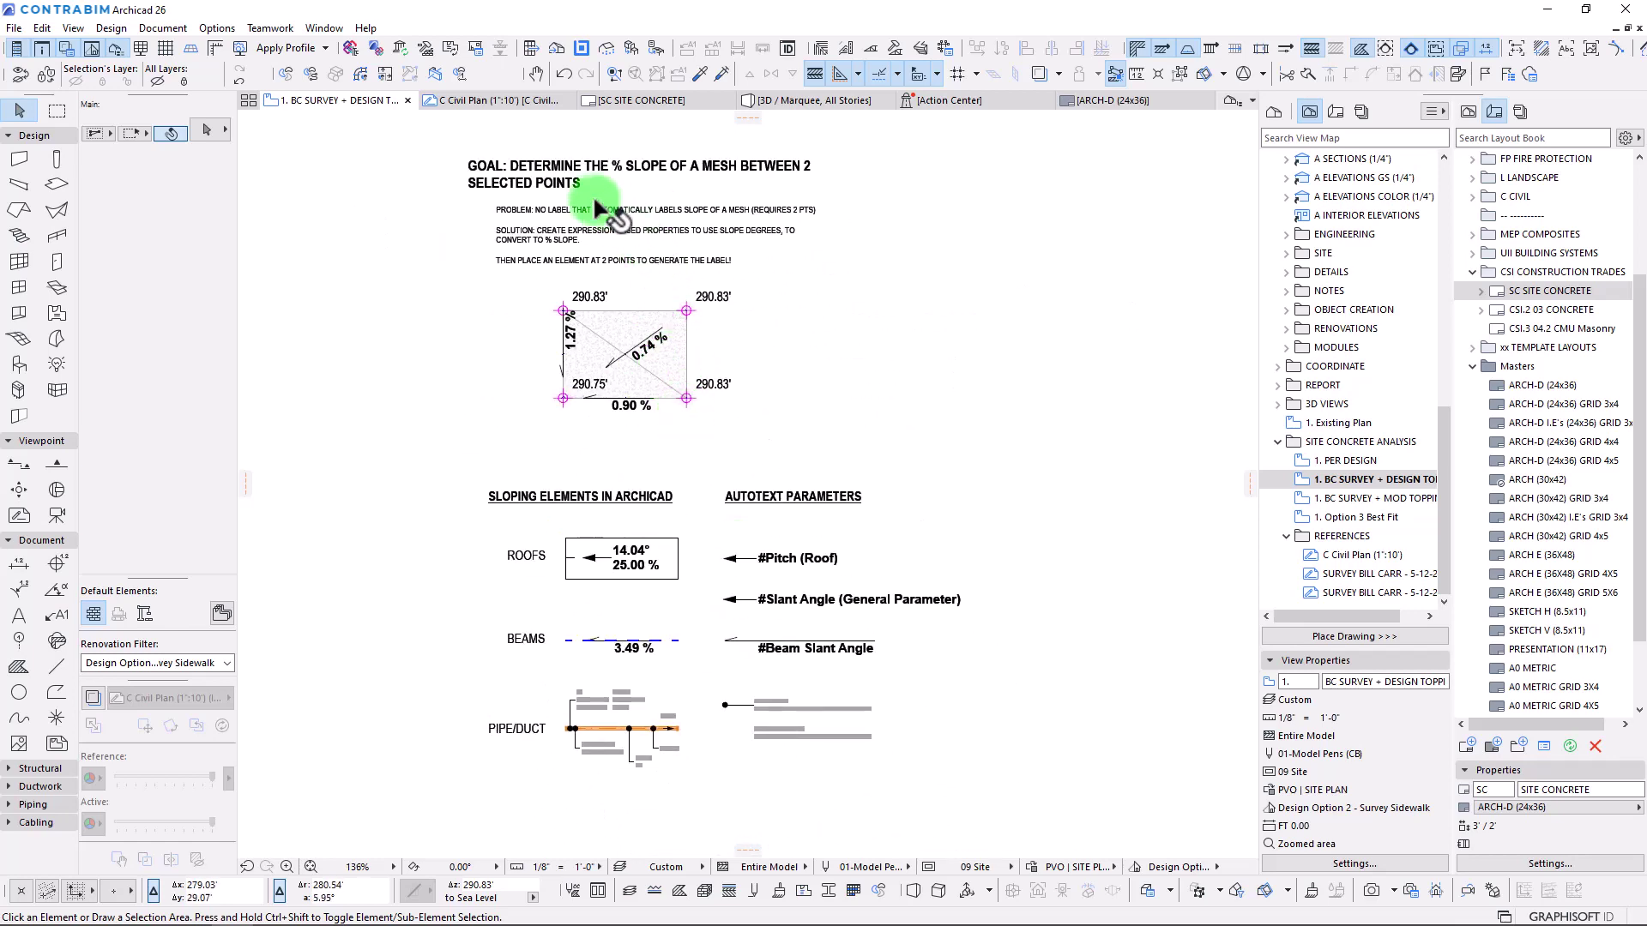
pyautogui.moveTo(572, 182); pyautogui.dragTo(567, 214, button='middle')
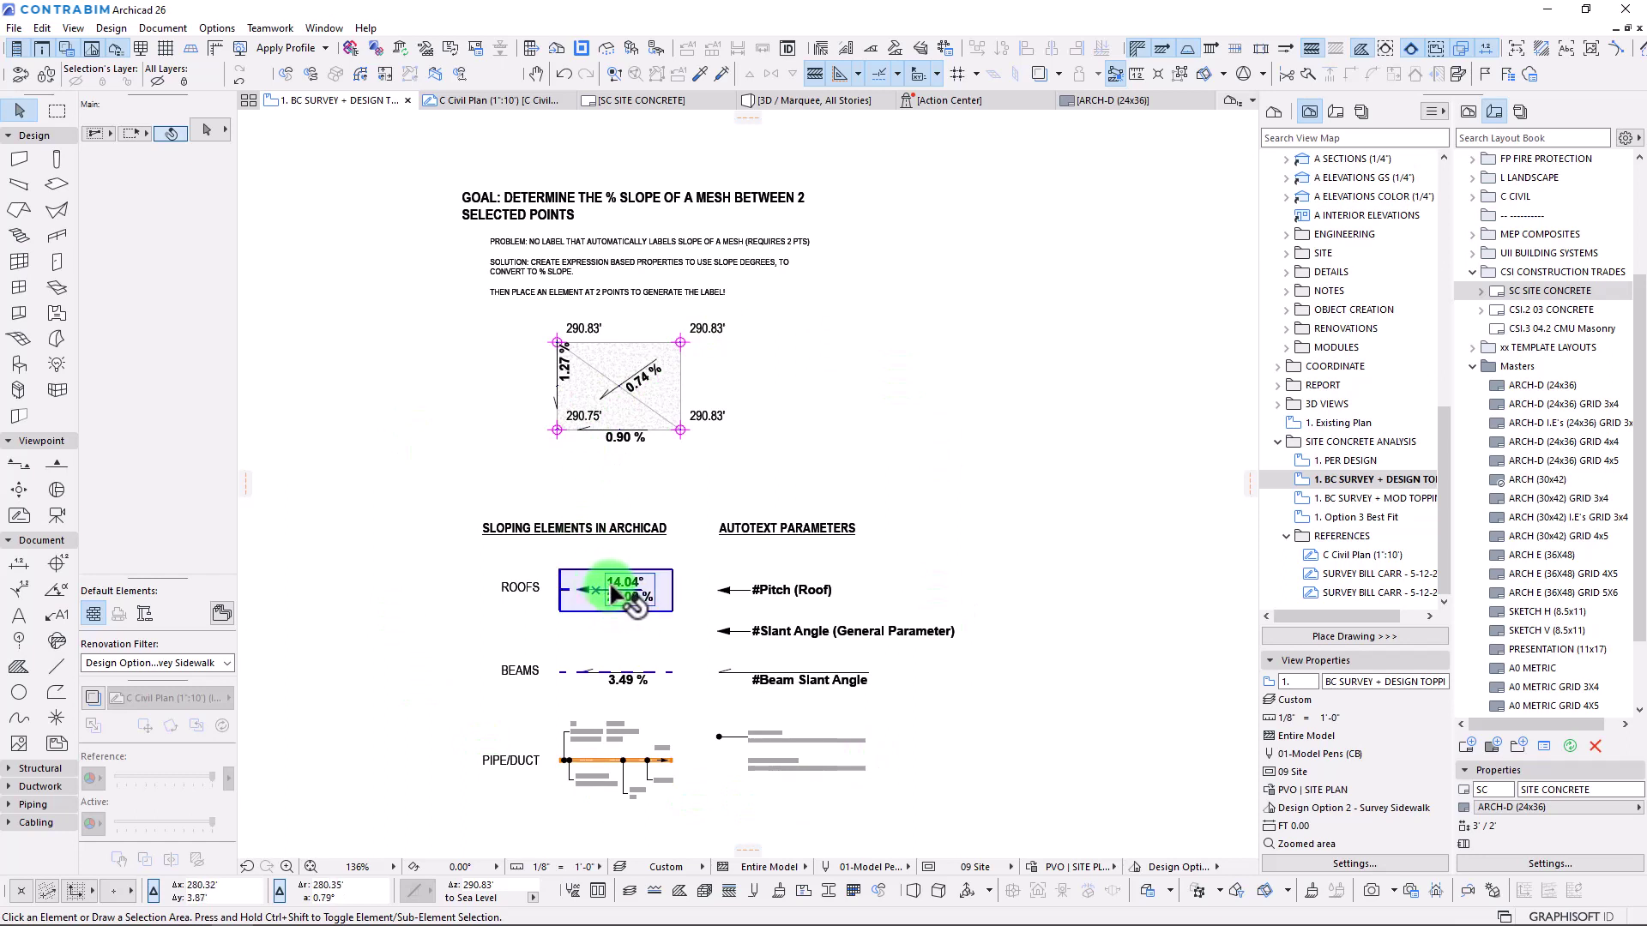
pyautogui.click(607, 421)
pyautogui.click(625, 391)
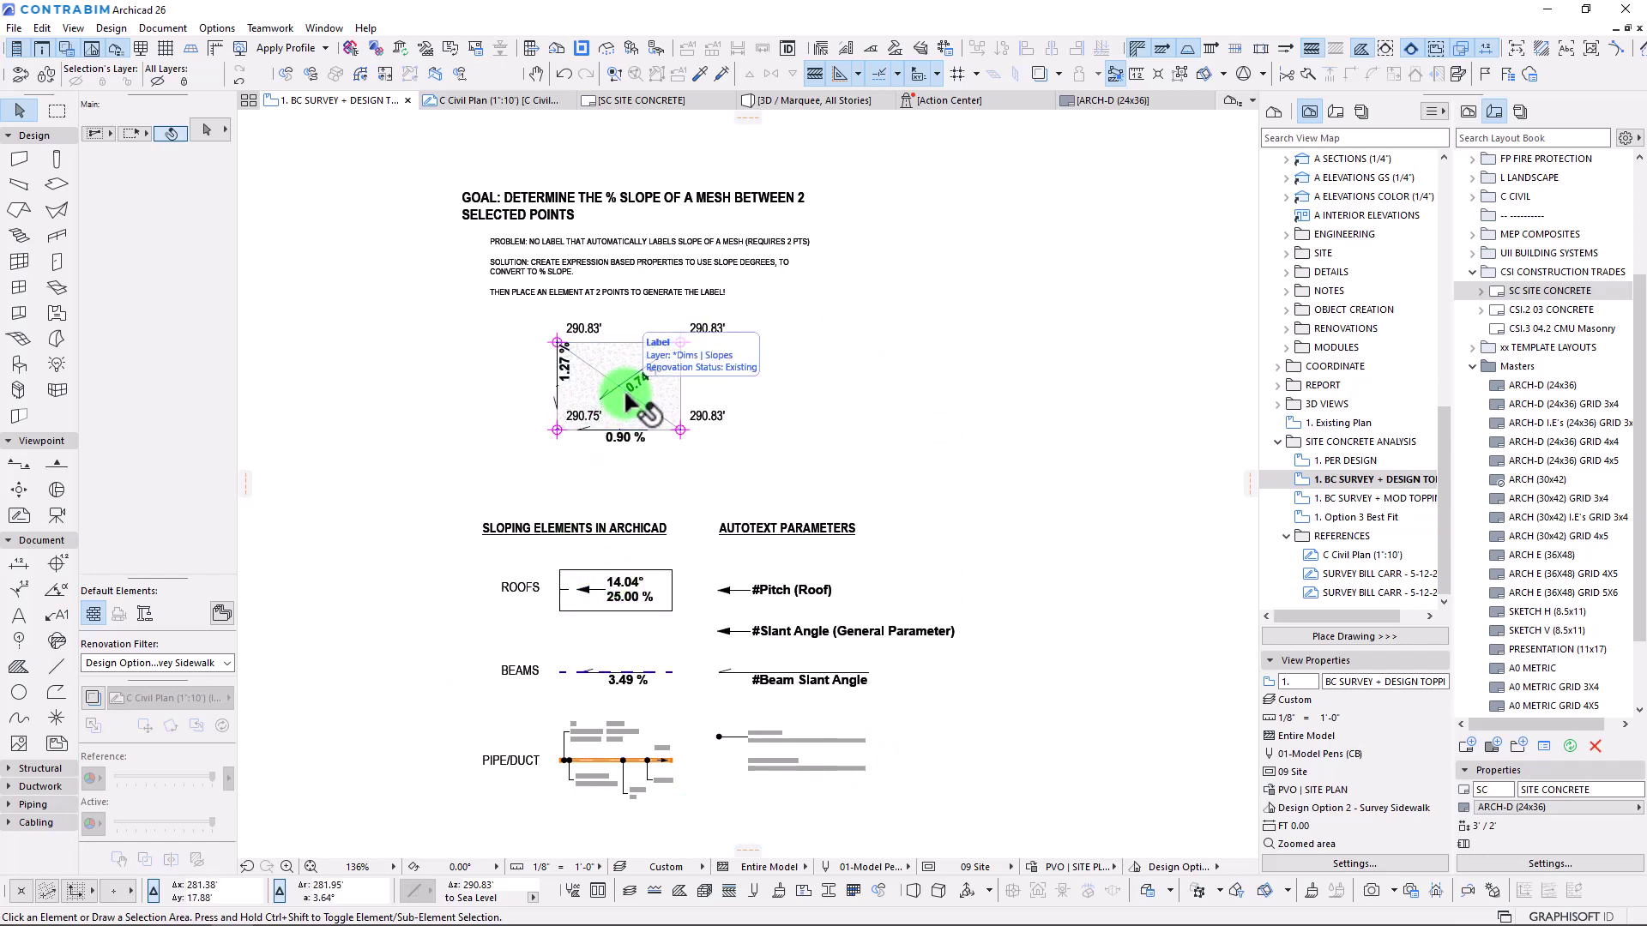